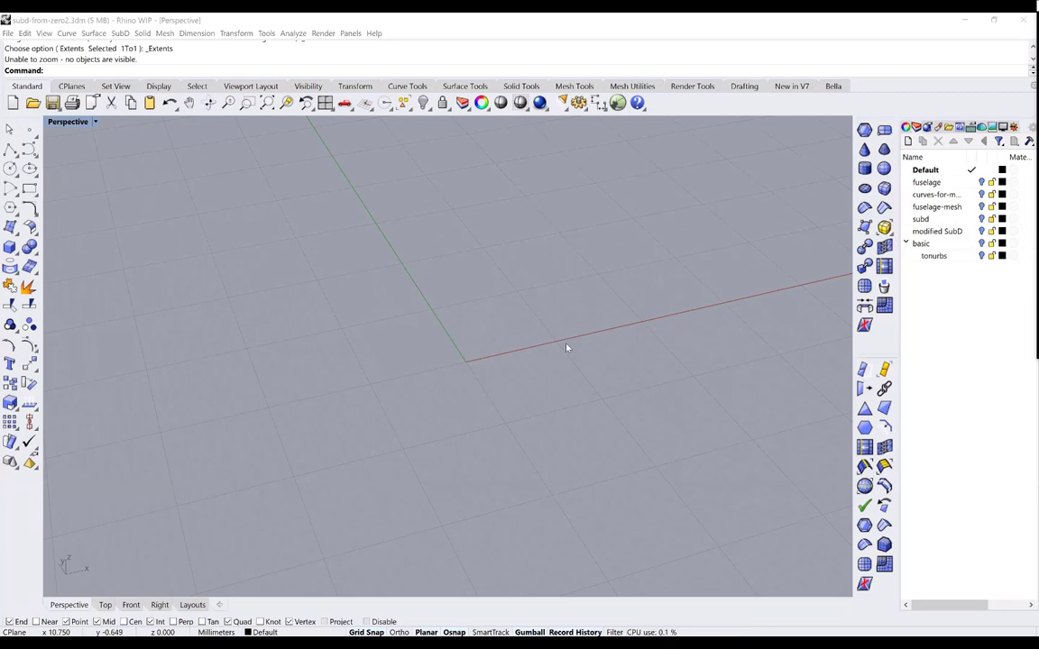
# Turn on the basic layer to show its crossed-plane models
pyautogui.click(958, 302)
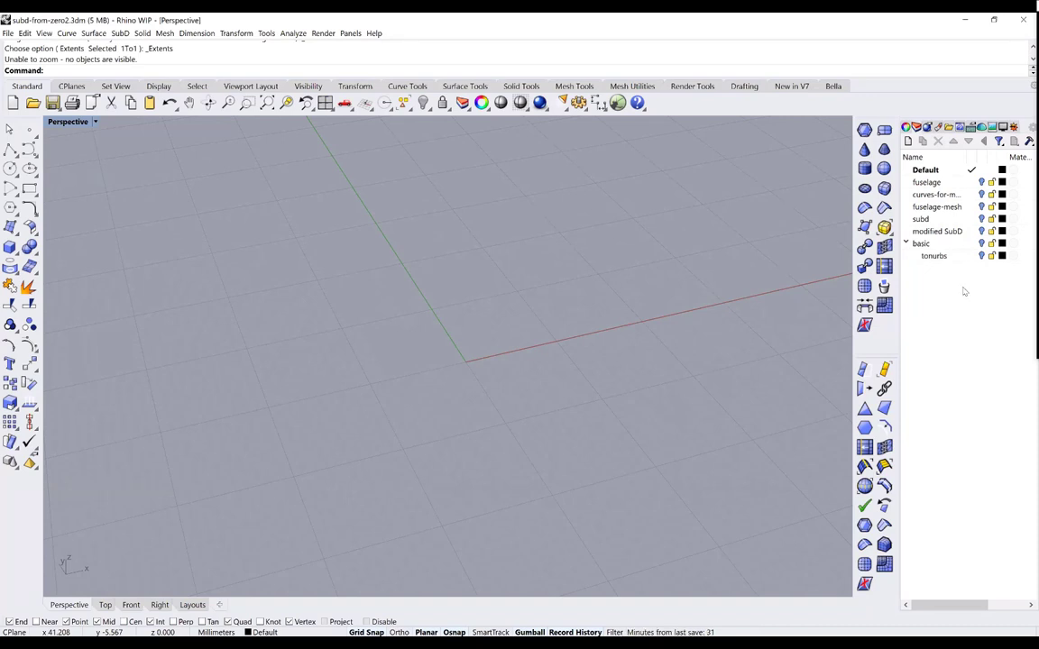
pyautogui.click(981, 244)
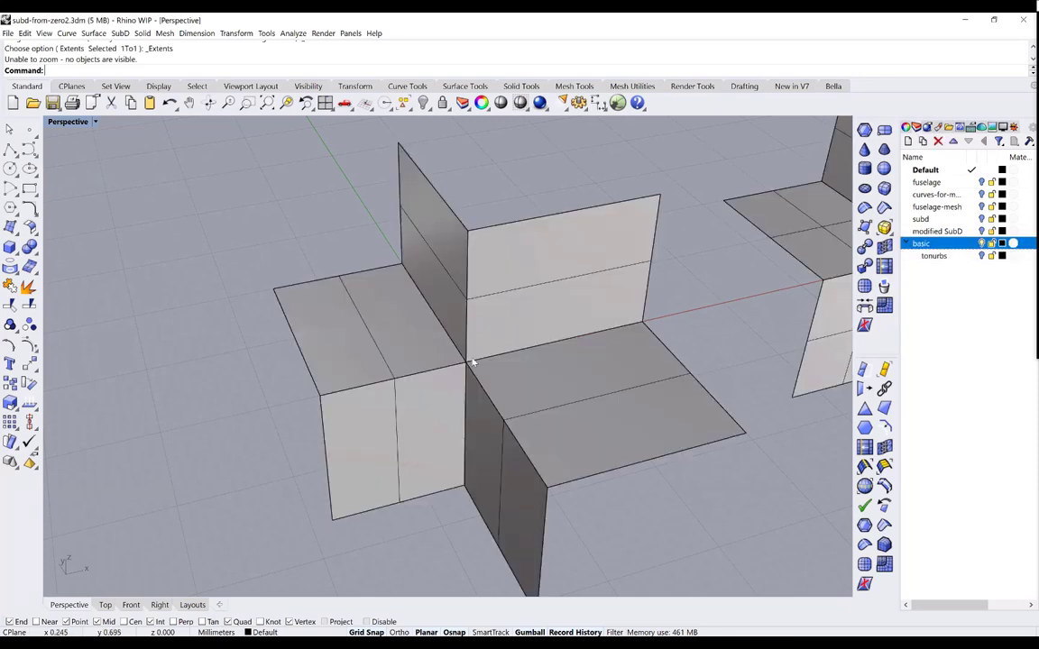
pyautogui.moveTo(480, 401); pyautogui.dragTo(482, 382, button='right')
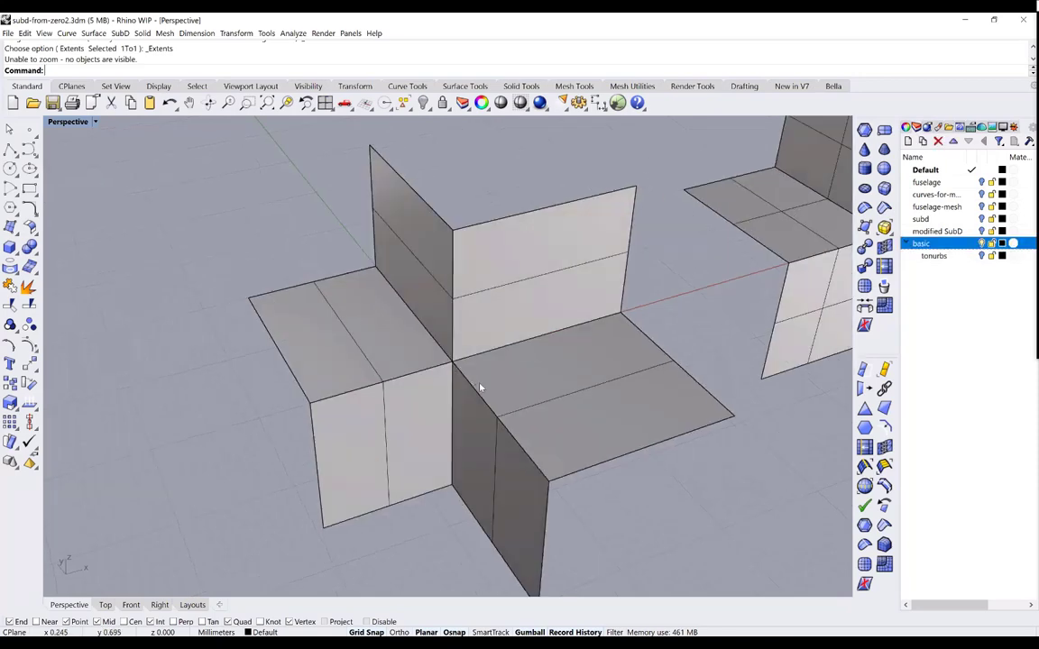
pyautogui.scroll(-3, 441, 358)
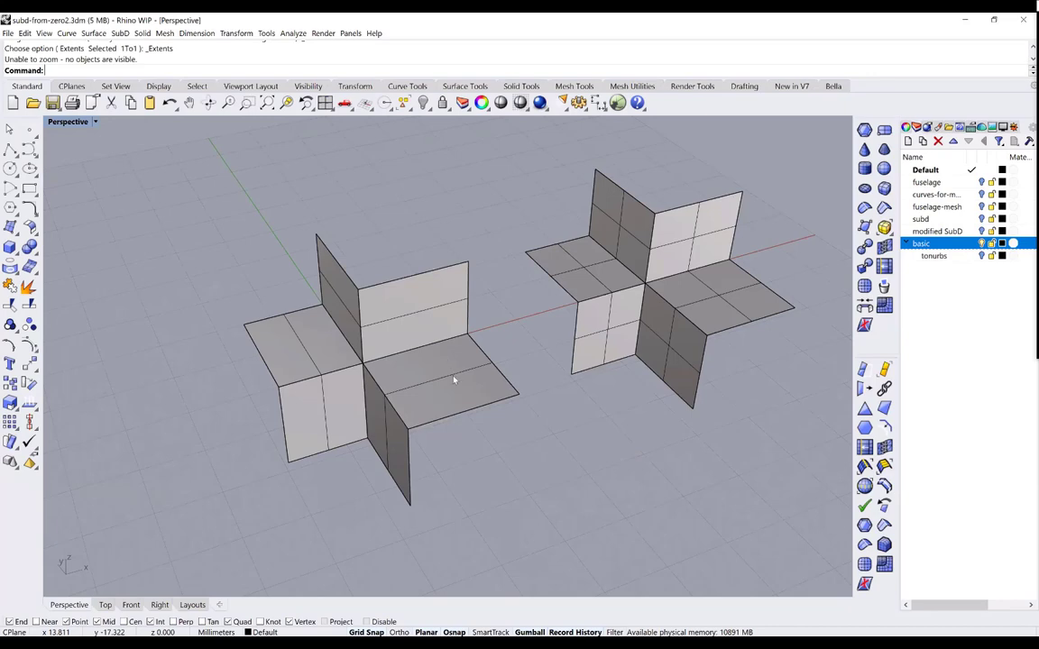
# Delete the mesh at the origin while keeping its outline curves
pyautogui.moveTo(454, 379); pyautogui.dragTo(454, 343, button='right')
pyautogui.click(453, 380)
pyautogui.click(453, 380)
pyautogui.press('Delete')
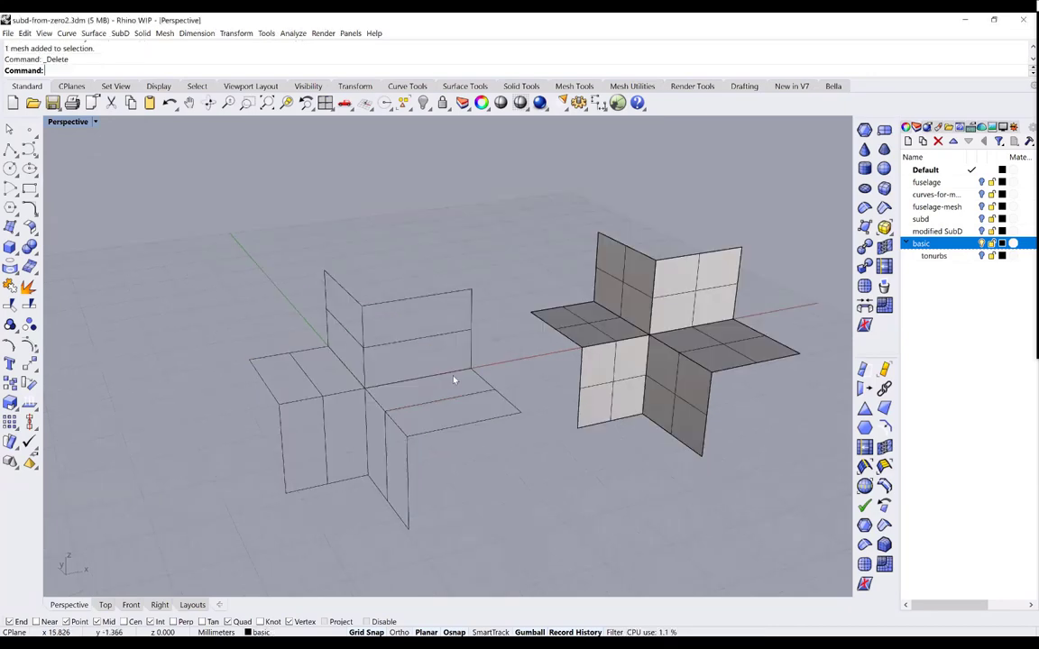
# Examine the remaining polysurface and how its six planar panels meet at the central point
pyautogui.moveTo(262, 382); pyautogui.dragTo(434, 349, button='right')
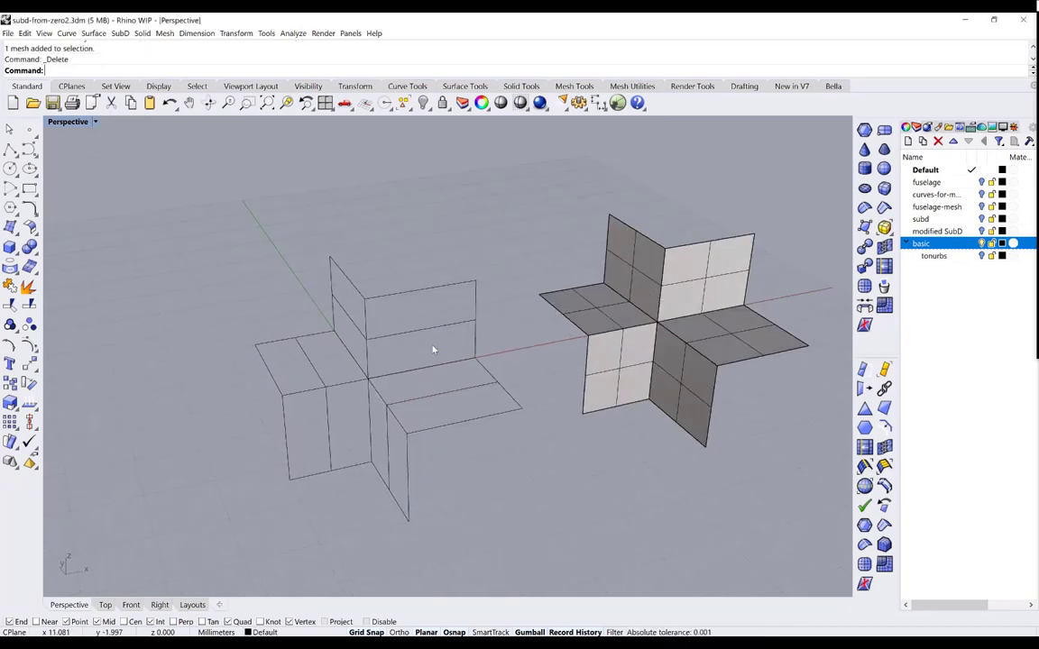
pyautogui.moveTo(622, 310); pyautogui.dragTo(624, 304, button='right')
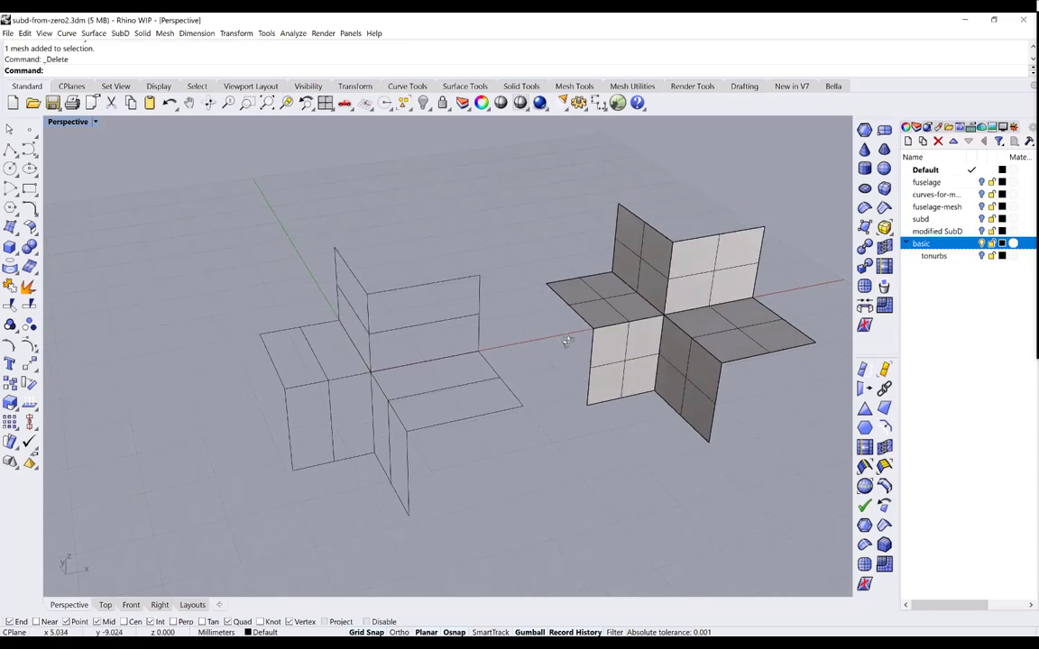
pyautogui.scroll(4, 640, 341)
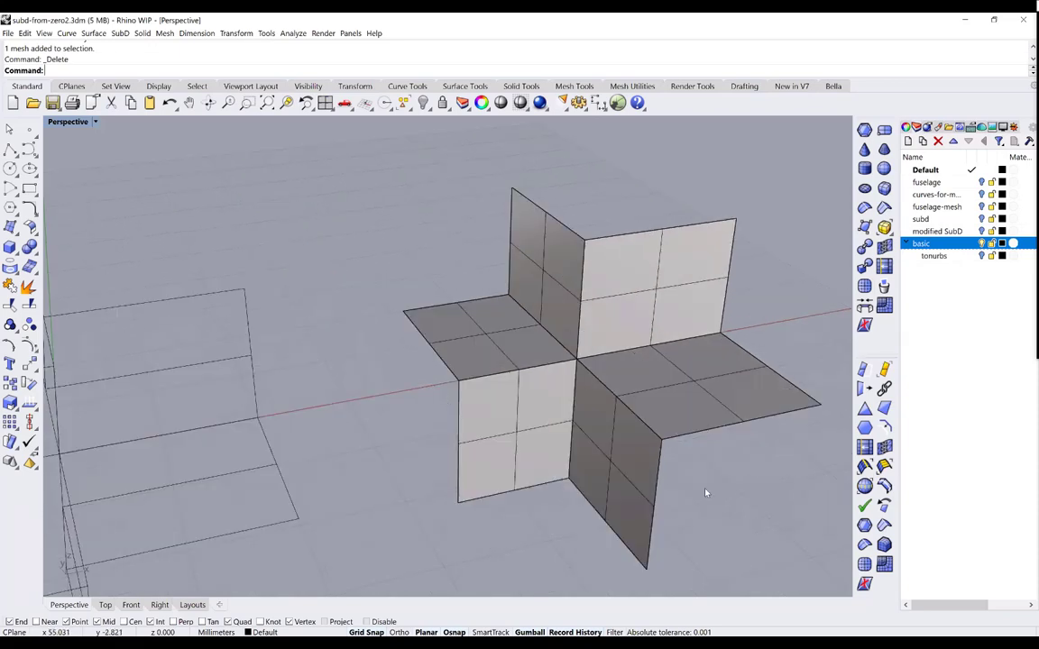
pyautogui.moveTo(756, 532); pyautogui.dragTo(758, 510, button='right')
pyautogui.hotkey('ctrl', 'a')
pyautogui.press('Escape')
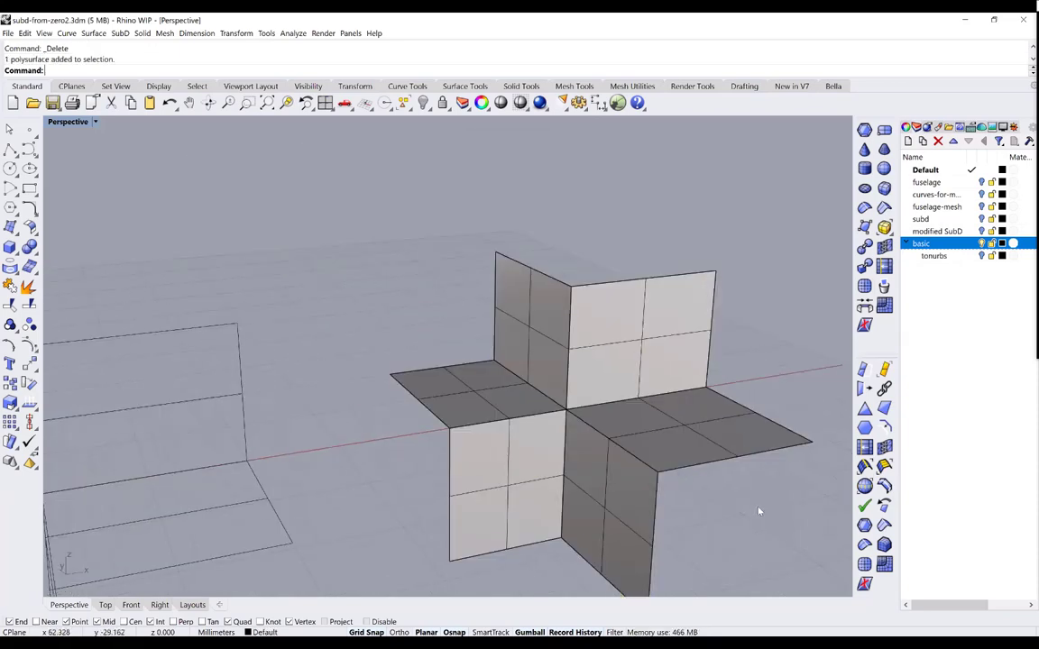
pyautogui.scroll(-1, 731, 440)
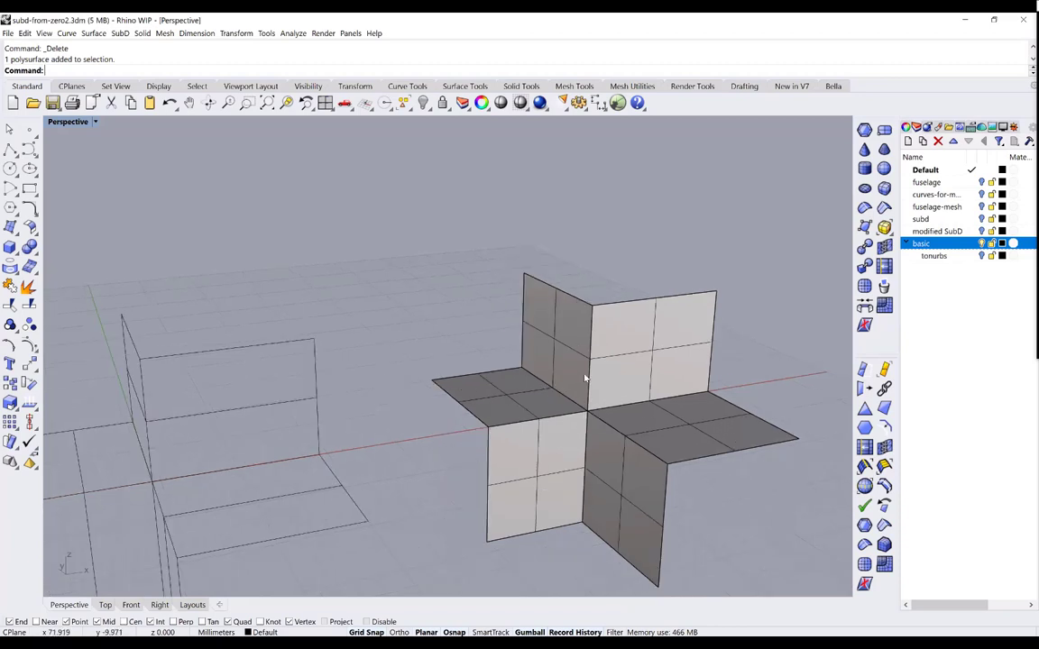
pyautogui.scroll(1, 586, 376)
pyautogui.moveTo(497, 363); pyautogui.dragTo(408, 290, button='right')
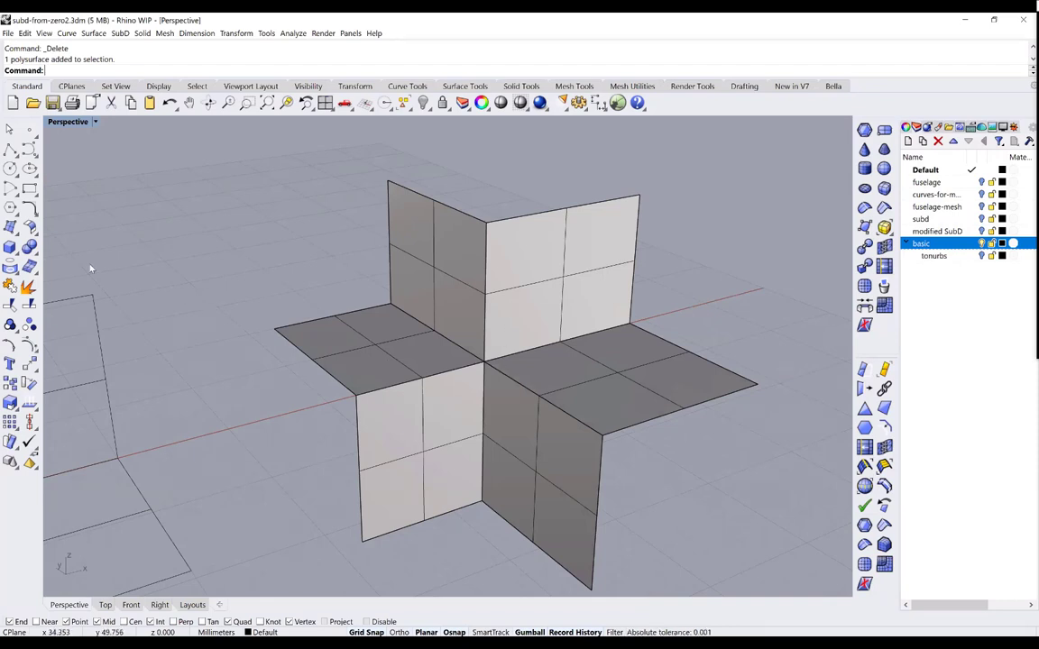
pyautogui.click(36, 241)
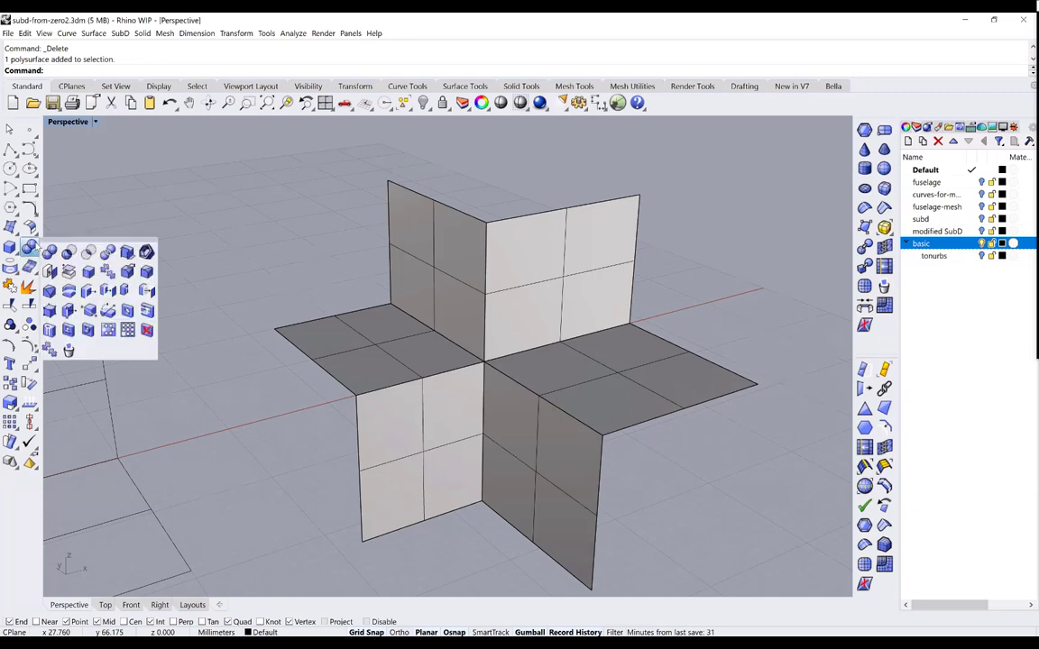
pyautogui.click(147, 273)
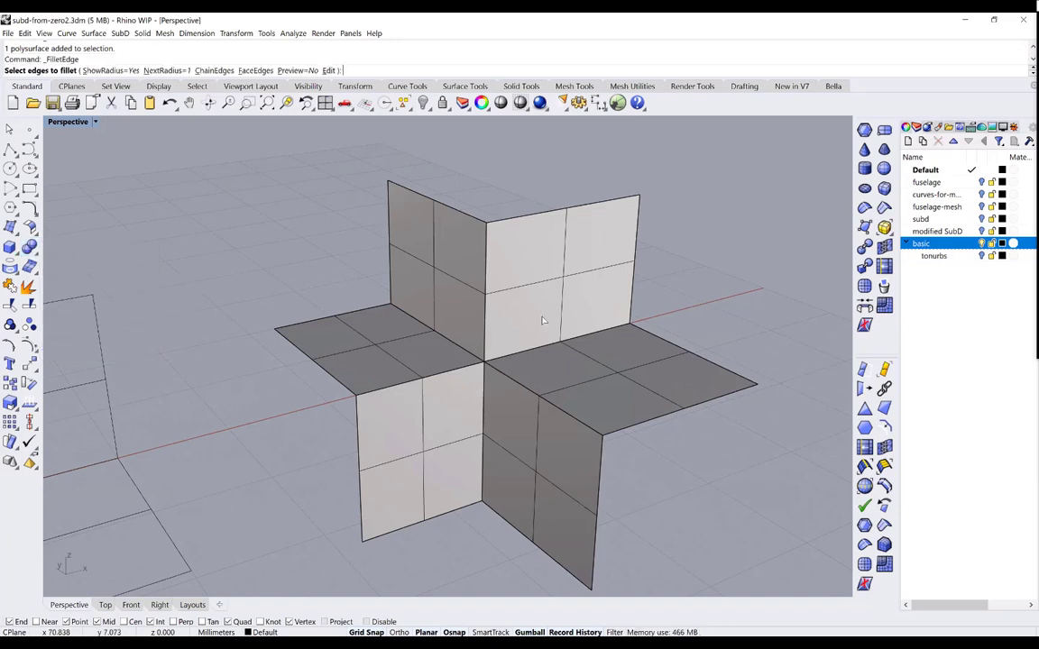
pyautogui.moveTo(542, 320); pyautogui.dragTo(448, 390)
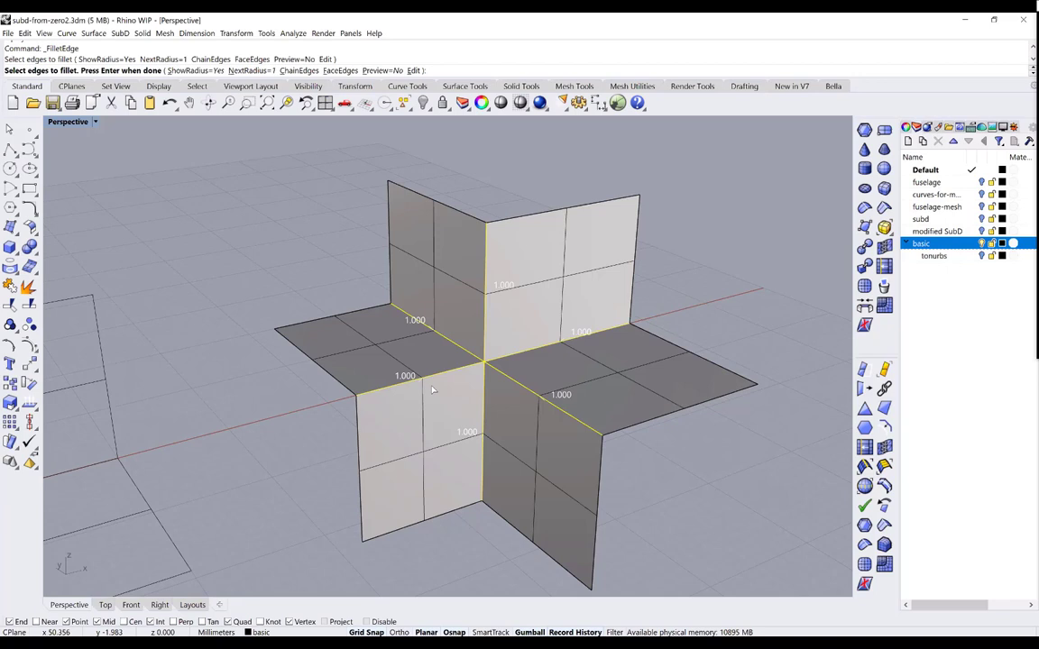
pyautogui.press('Return')
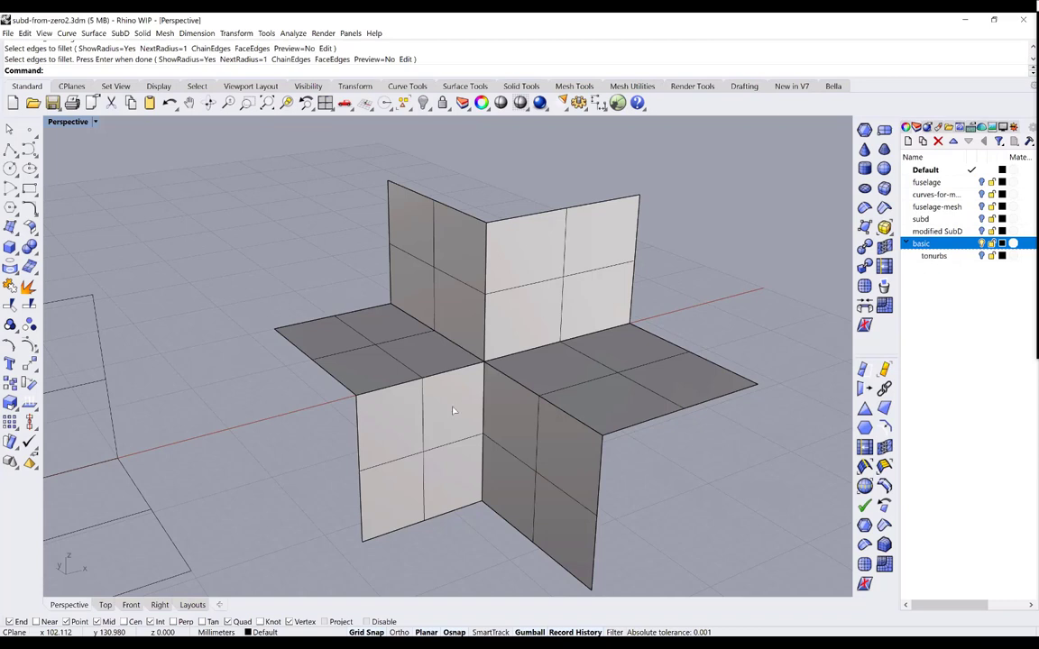
# Fillet the six inner edges that meet at the polysurface's center with a radius of 8 mm
pyautogui.press('Return')
pyautogui.write('n')
pyautogui.press('Return')
pyautogui.write('8')
pyautogui.press('Return')
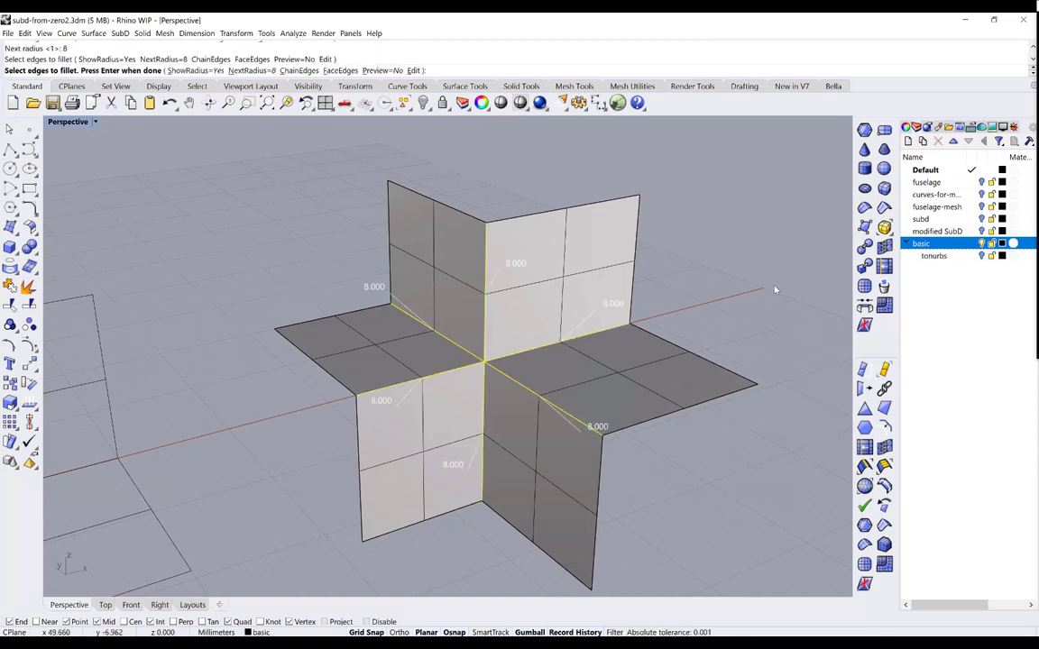
pyautogui.press('Return')
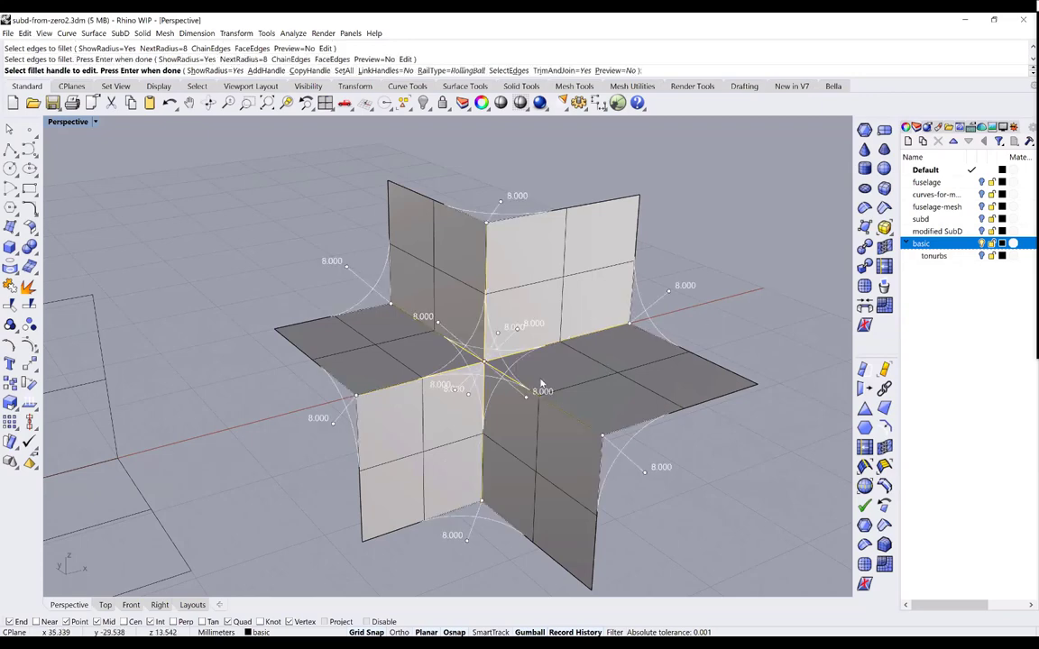
pyautogui.press('Return')
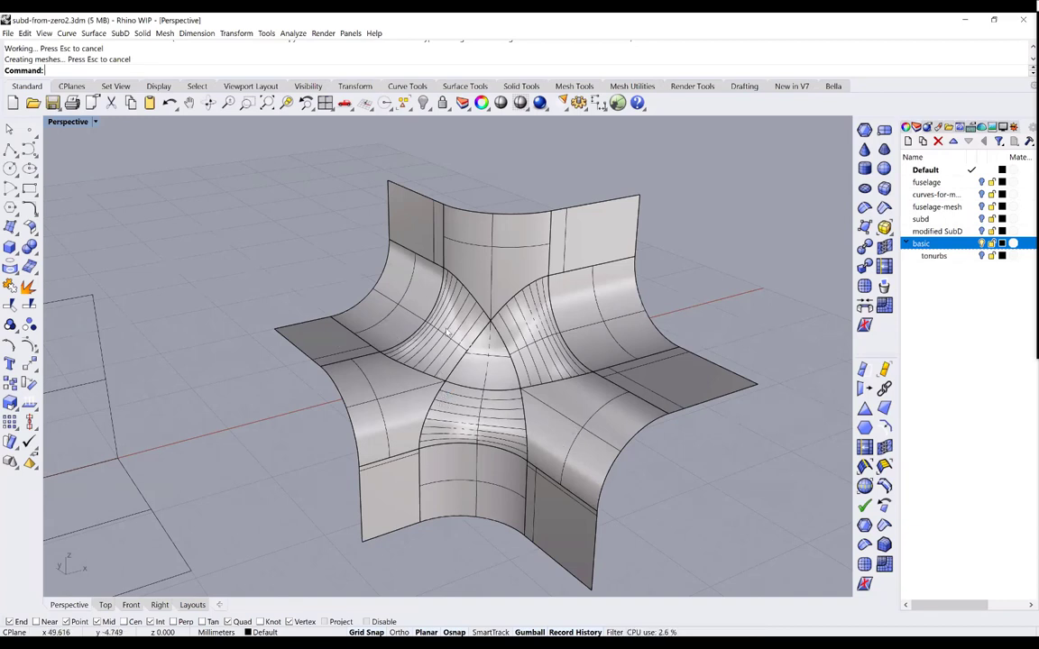
# Inspect the continuity of the filleted polysurface around its central blend with a Zebra analysis, and close the analysis when finished
pyautogui.moveTo(446, 327); pyautogui.dragTo(410, 304, button='right')
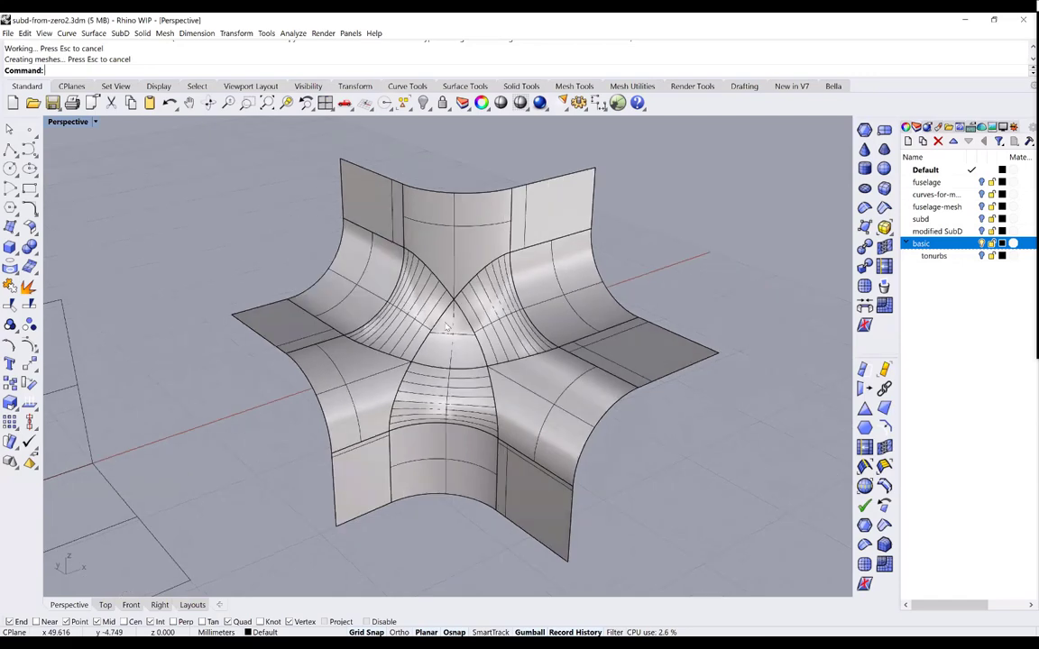
pyautogui.scroll(2, 446, 327)
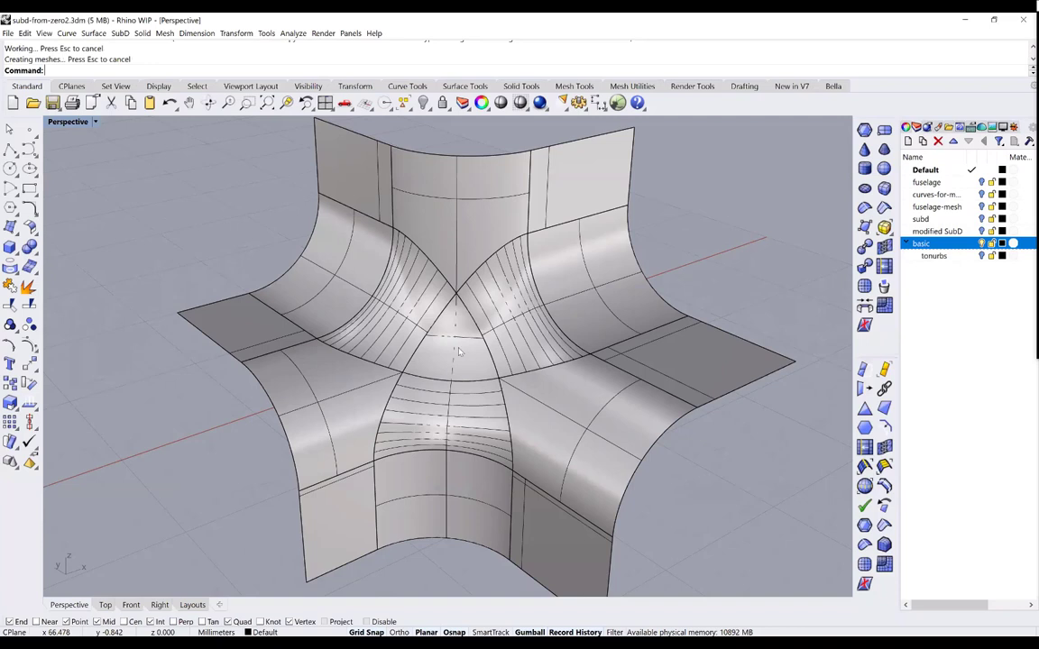
pyautogui.moveTo(459, 352); pyautogui.dragTo(506, 334, button='right')
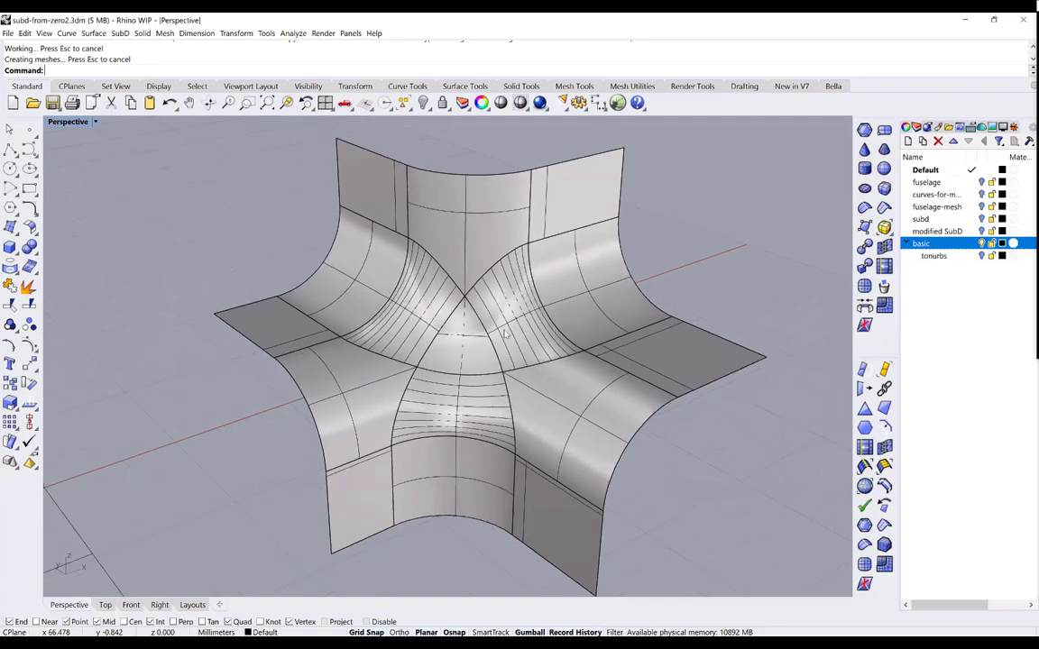
pyautogui.hotkey('ctrl', 'a')
pyautogui.click(32, 406)
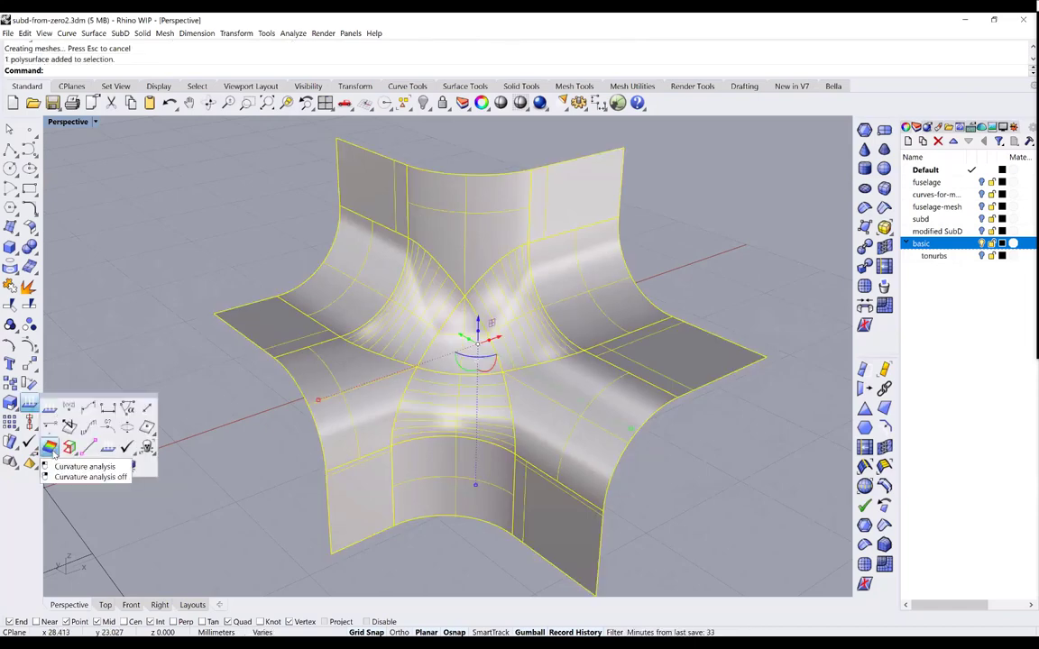
pyautogui.click(107, 476)
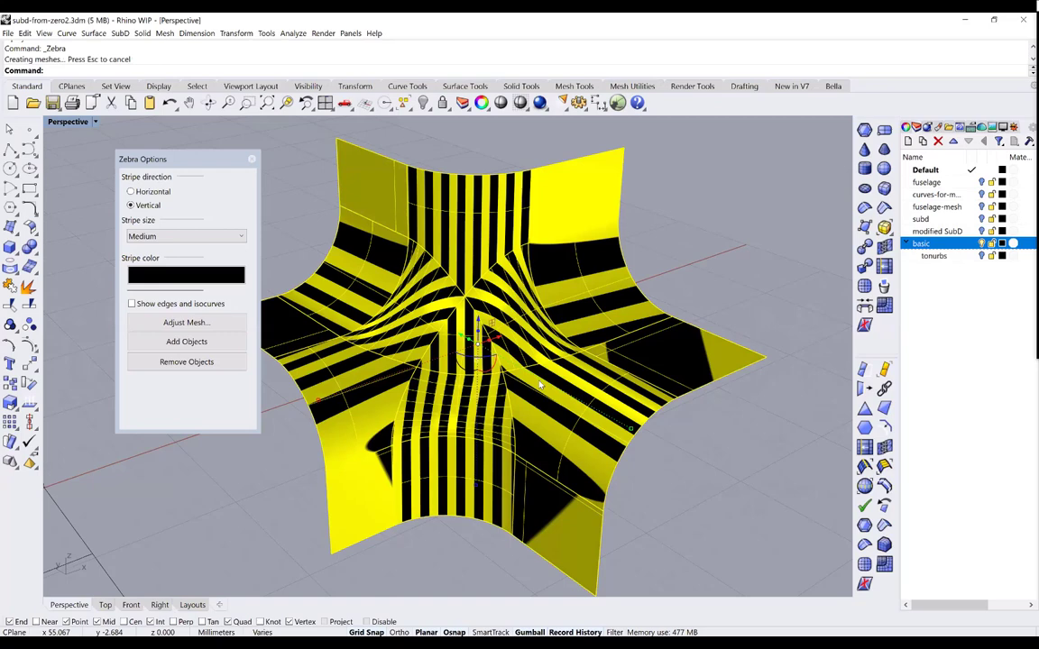
pyautogui.scroll(3, 540, 385)
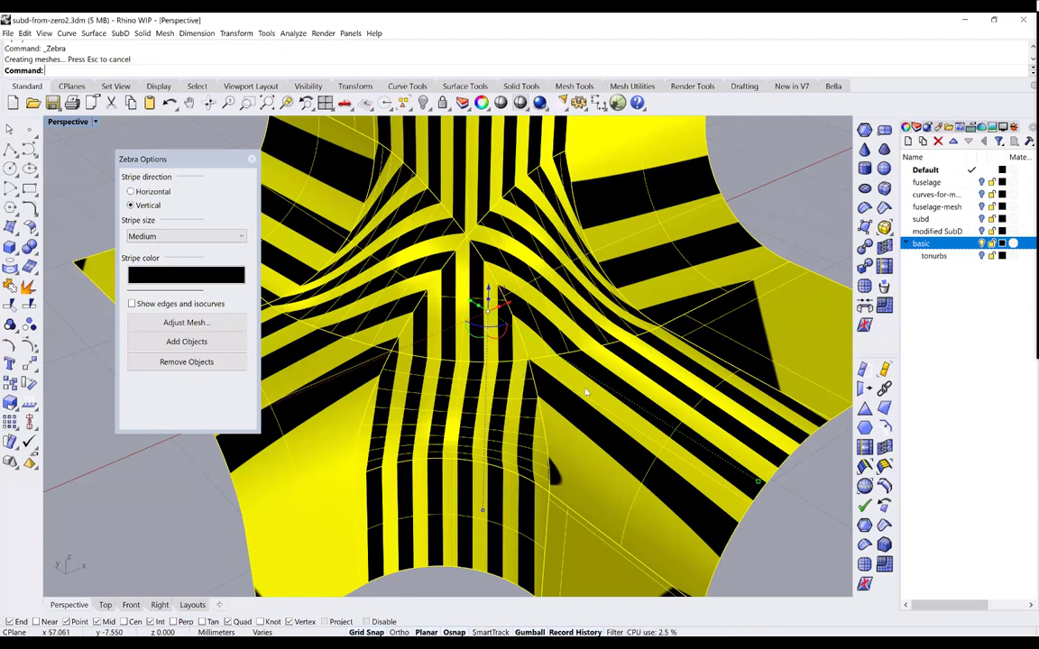
pyautogui.moveTo(612, 347); pyautogui.dragTo(605, 264, button='right')
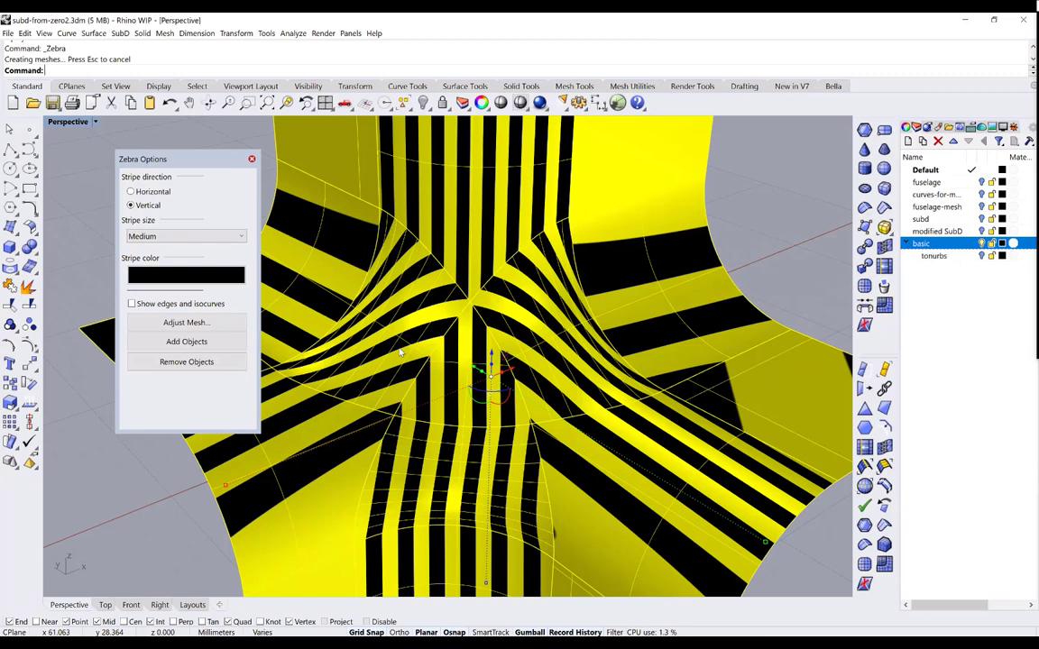
pyautogui.press('Escape')
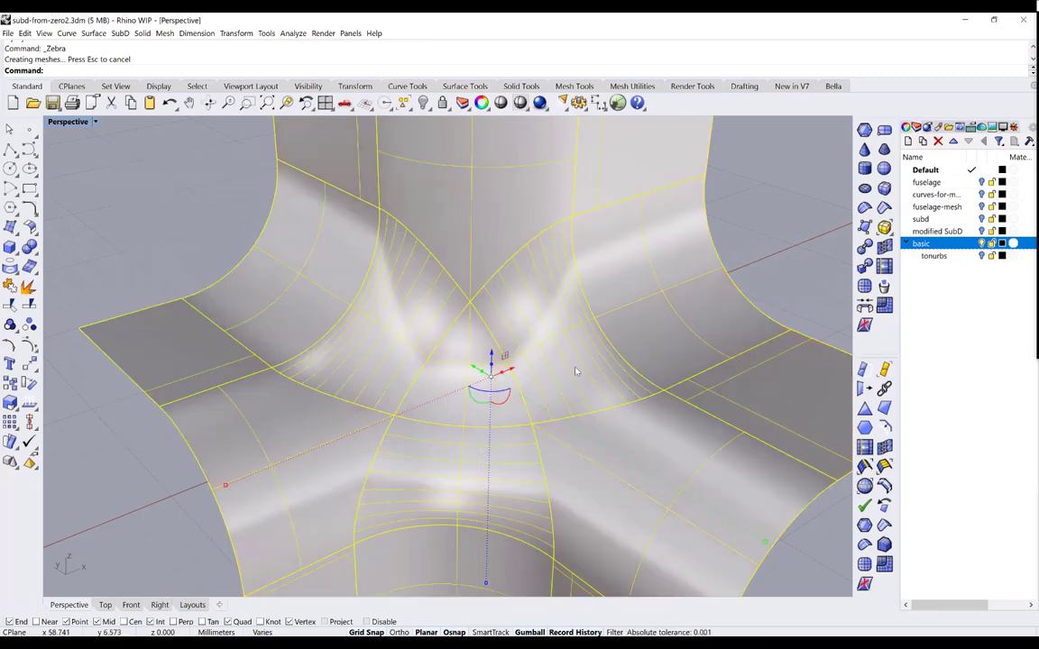
pyautogui.press('Escape')
# Compare the outline curves at the origin with the neighboring filleted polysurface
pyautogui.scroll(-5, 576, 371)
pyautogui.moveTo(568, 365); pyautogui.dragTo(589, 369, button='right')
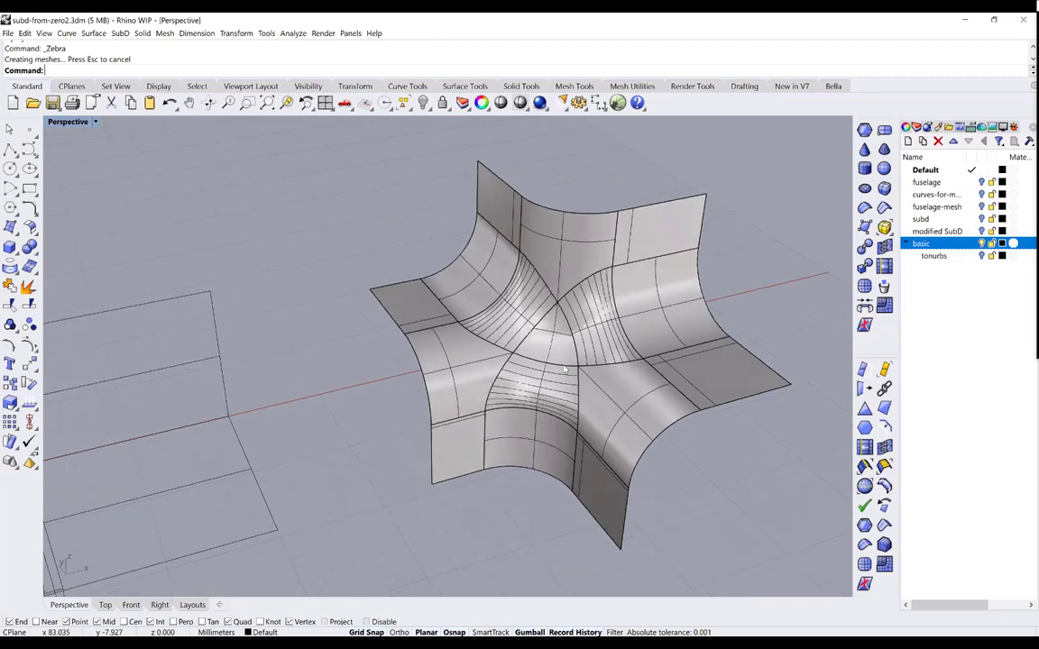
pyautogui.scroll(-5, 609, 370)
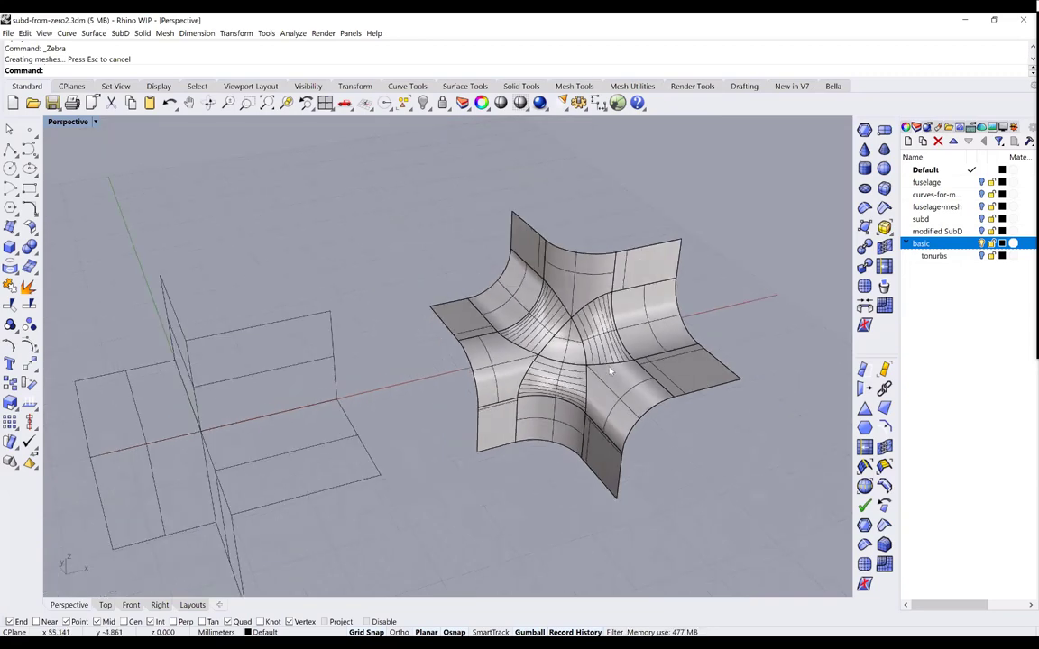
pyautogui.moveTo(610, 372); pyautogui.dragTo(631, 380, button='right')
pyautogui.scroll(-3, 631, 380)
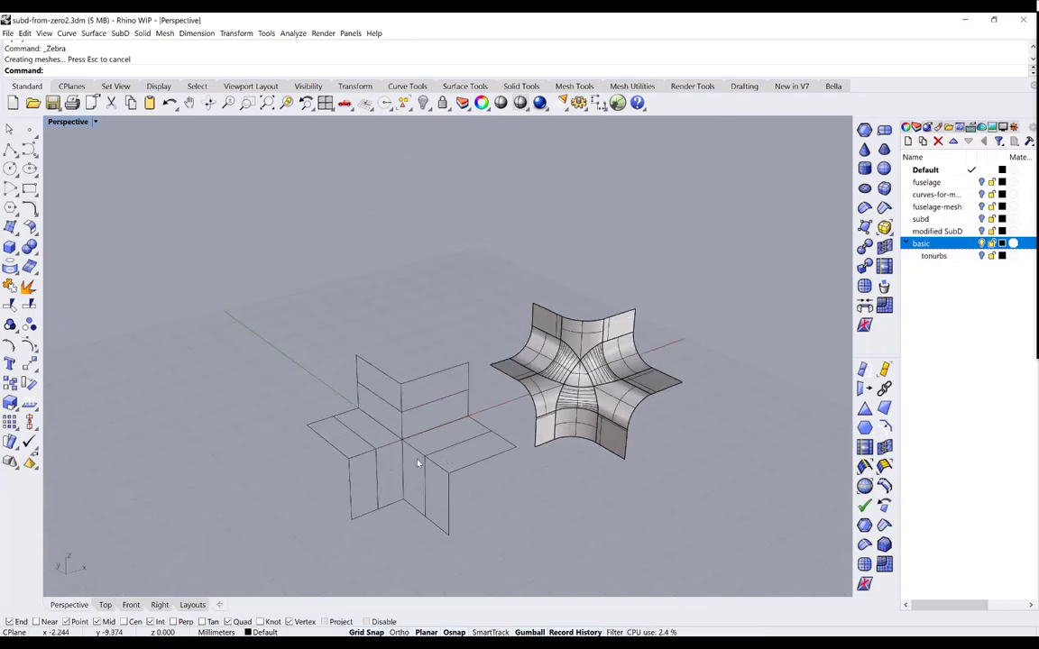
pyautogui.scroll(2, 418, 464)
pyautogui.scroll(2, 417, 464)
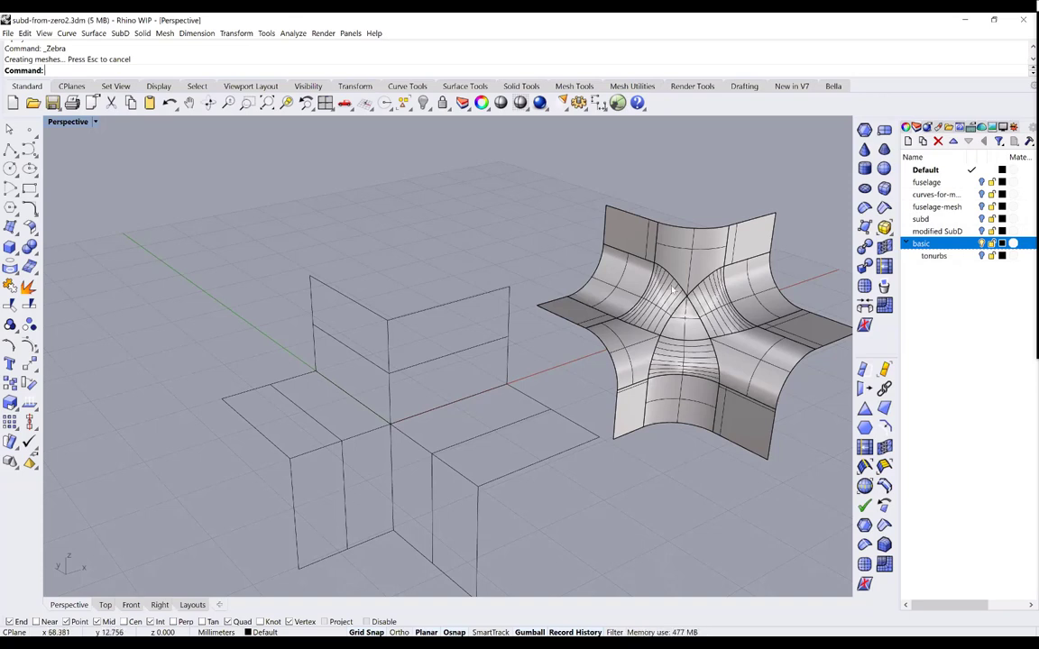
pyautogui.scroll(-1, 675, 289)
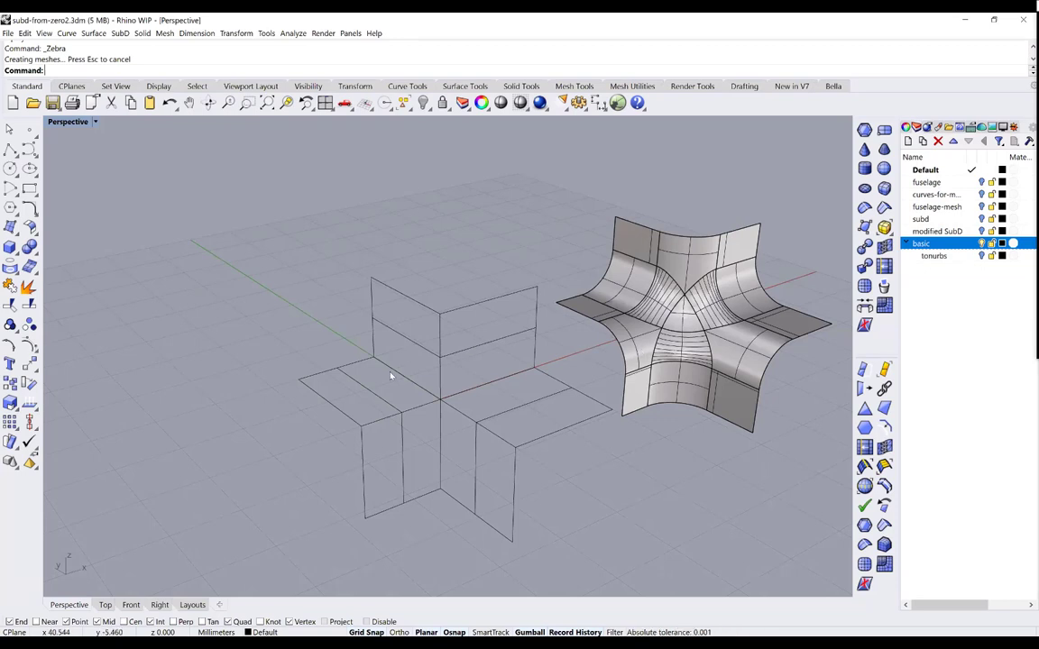
pyautogui.scroll(-2, 397, 369)
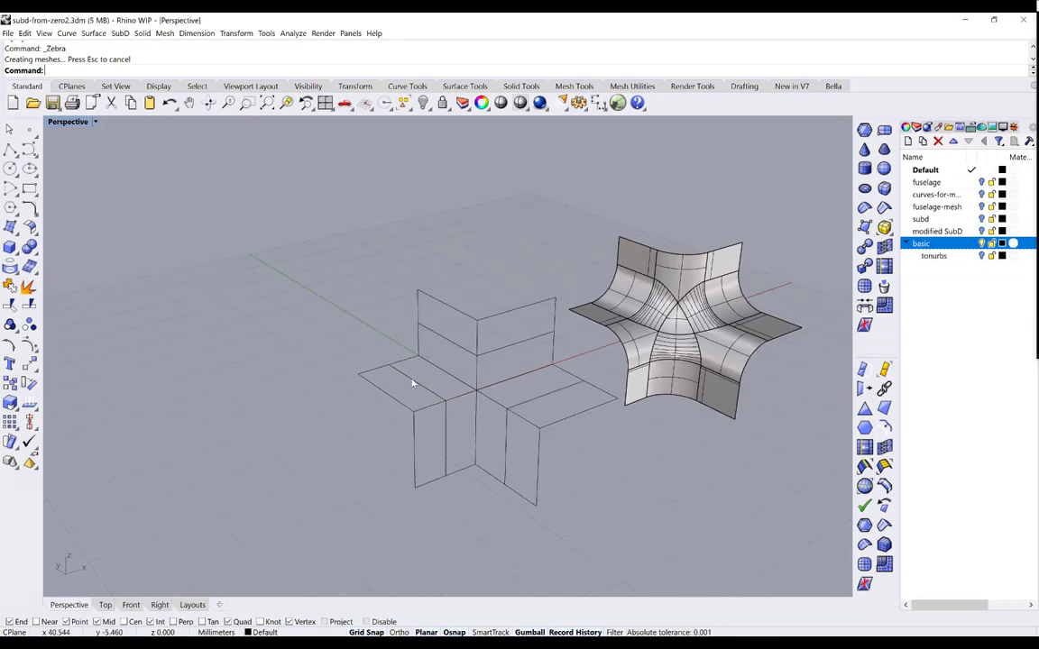
# Create a mesh box with three divisions in X, Y and Z beside the outline curves, using its base width as the height
pyautogui.scroll(2, 488, 307)
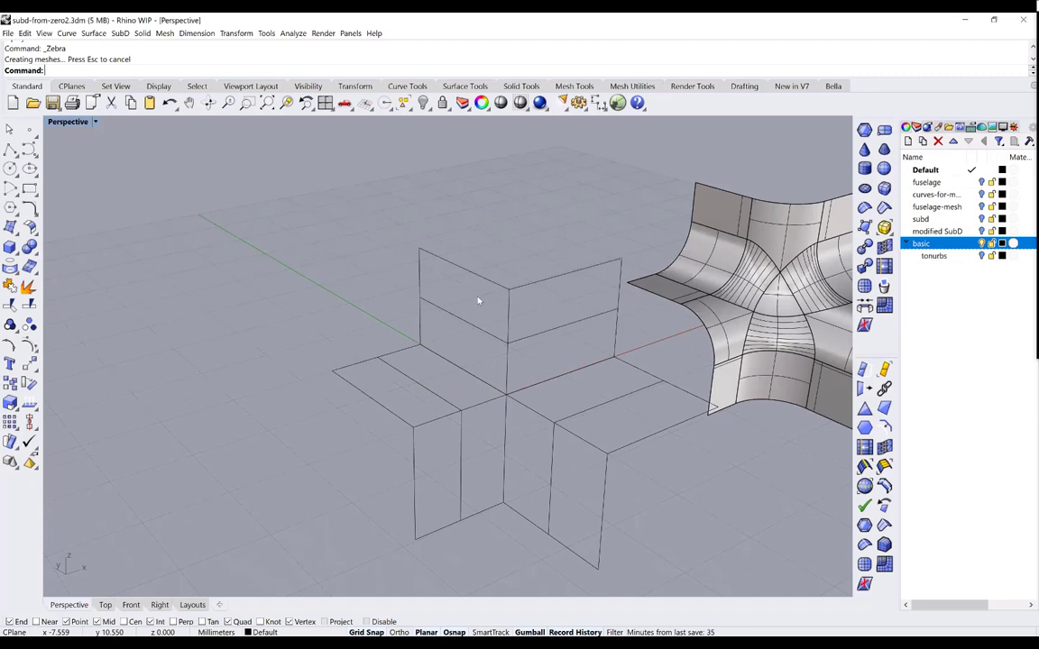
pyautogui.scroll(-2, 479, 301)
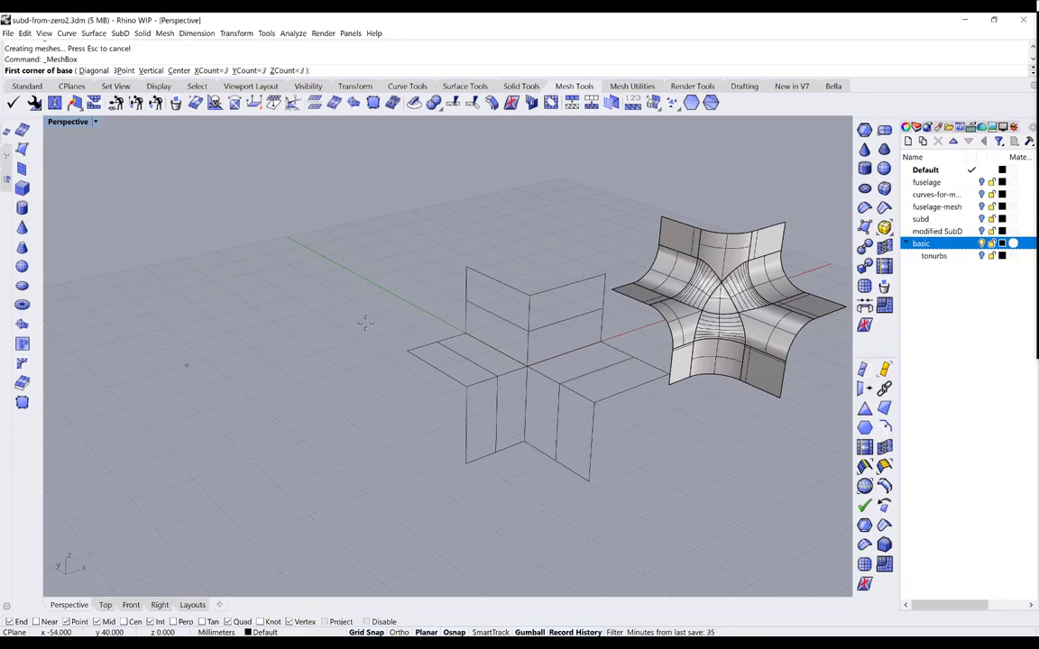
pyautogui.click(190, 367)
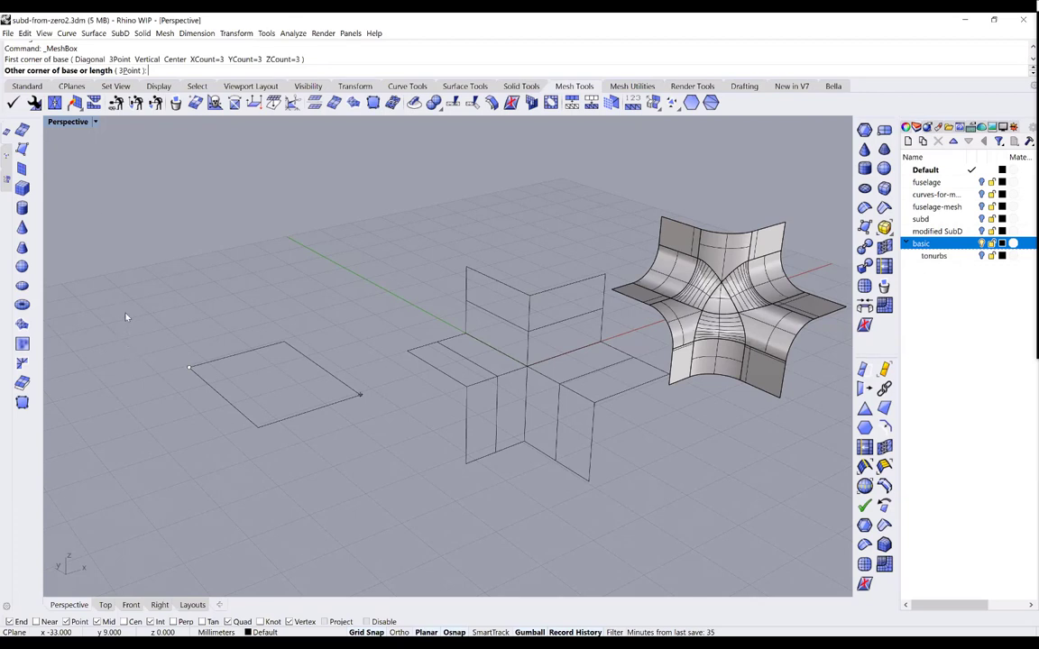
pyautogui.press('Return')
pyautogui.press('Return')
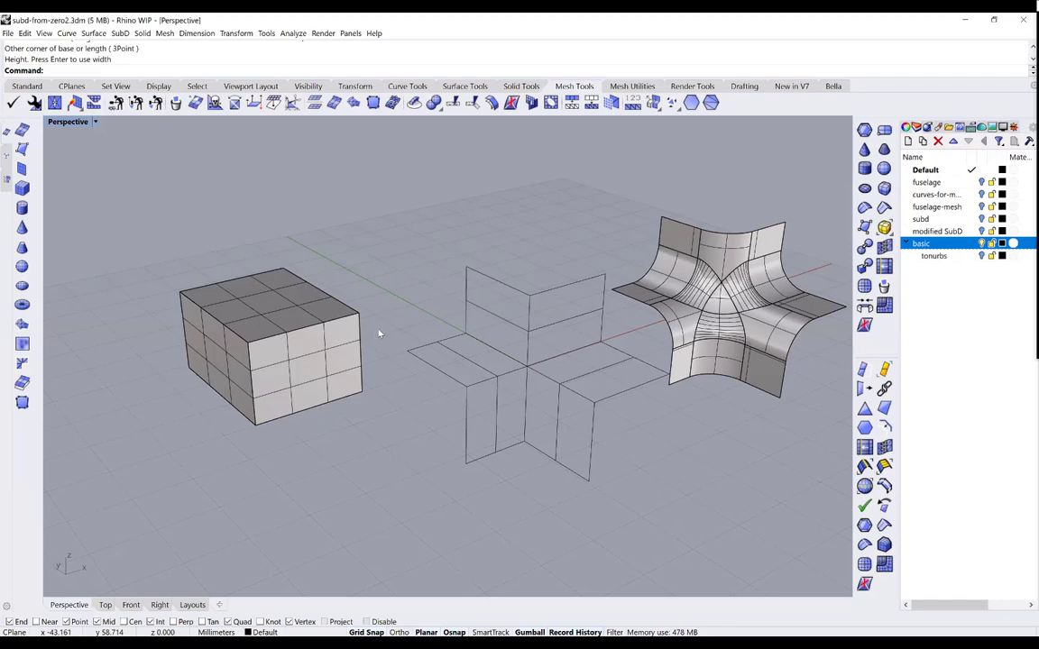
# Switch the viewport to Ghosted display and convert the mesh box to a SubD using mesh control points, without creases or corners, keeping the input mesh
pyautogui.hotkey('ctrl', 'alt', 'g')
pyautogui.scroll(3, 379, 335)
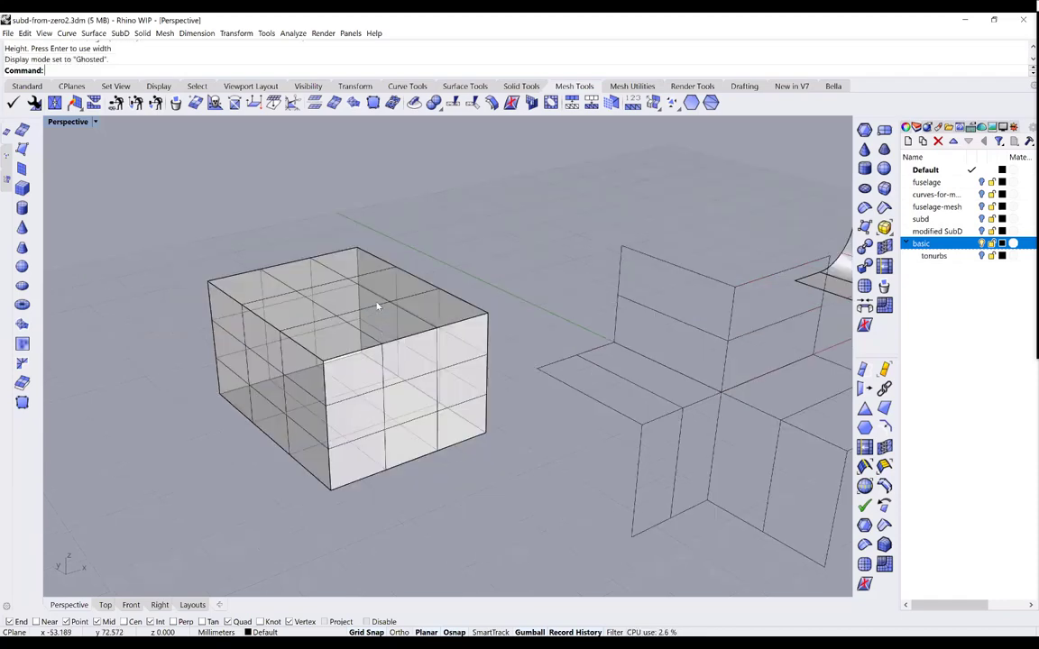
pyautogui.scroll(-1, 377, 306)
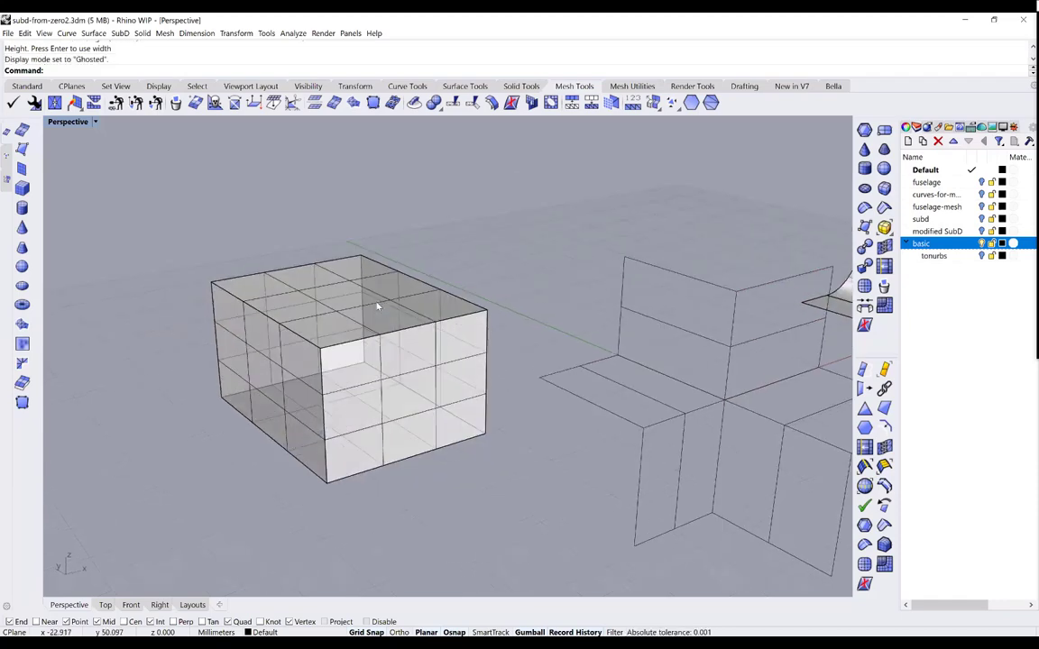
pyautogui.click(377, 307)
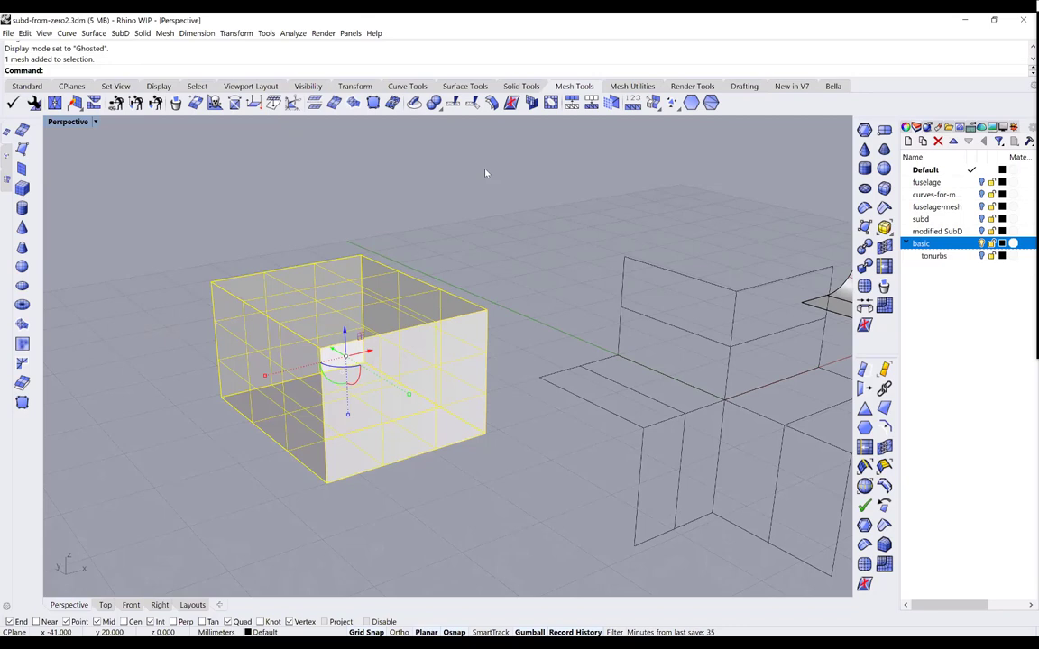
pyautogui.write('T')
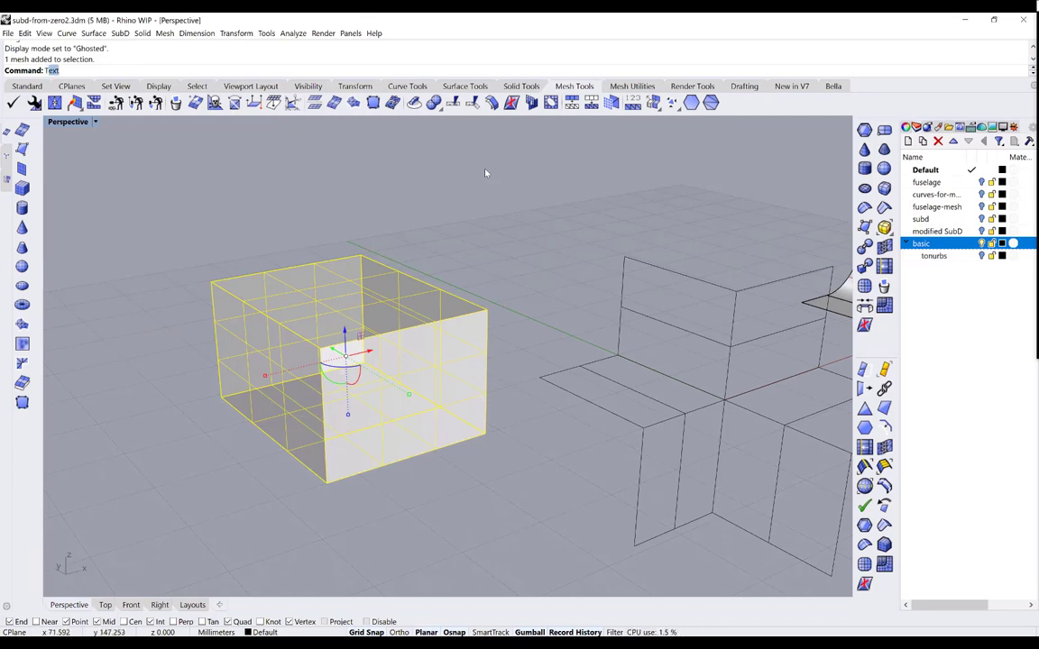
pyautogui.write('To')
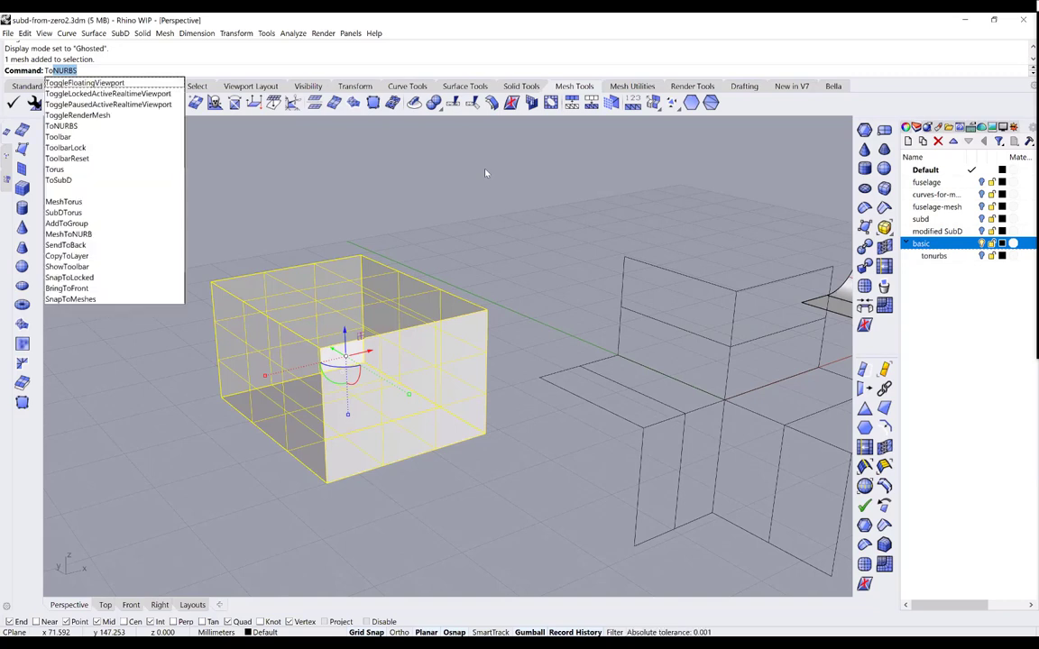
pyautogui.write('SubD')
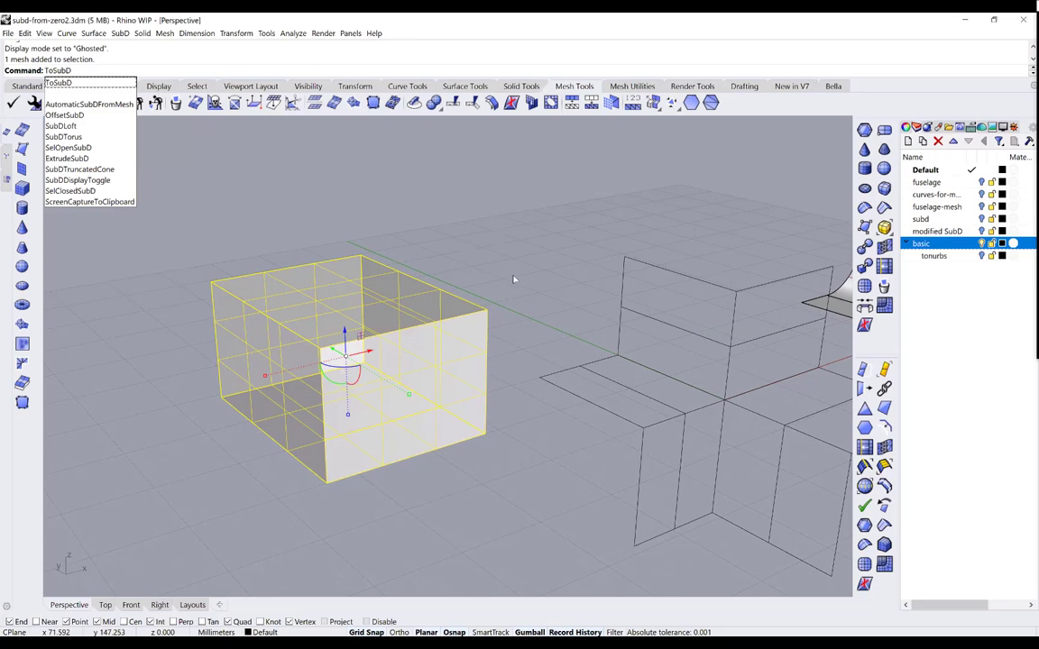
pyautogui.press('Return')
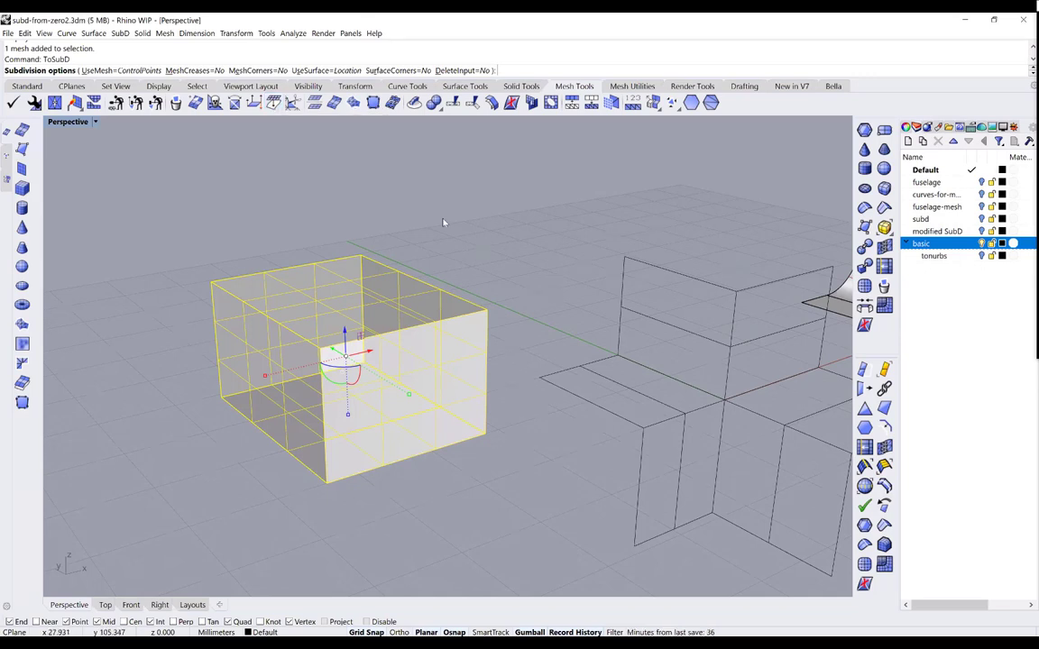
pyautogui.press('Return')
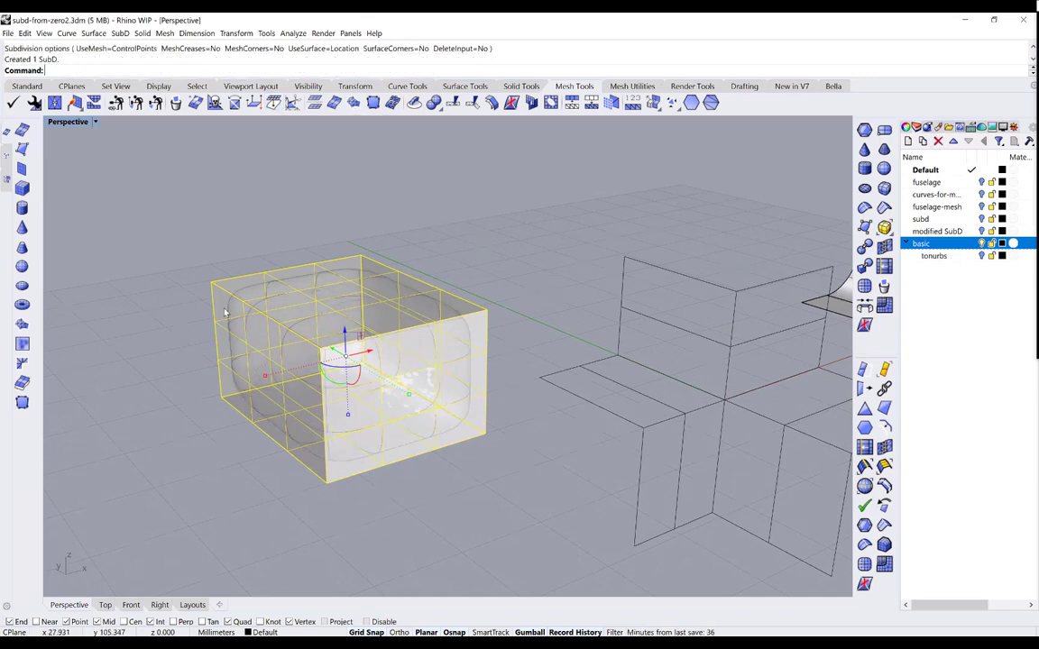
# Compare the SubD's control points with the surrounding mesh box in Wireframe display, and hide the points when finished
pyautogui.click(211, 275)
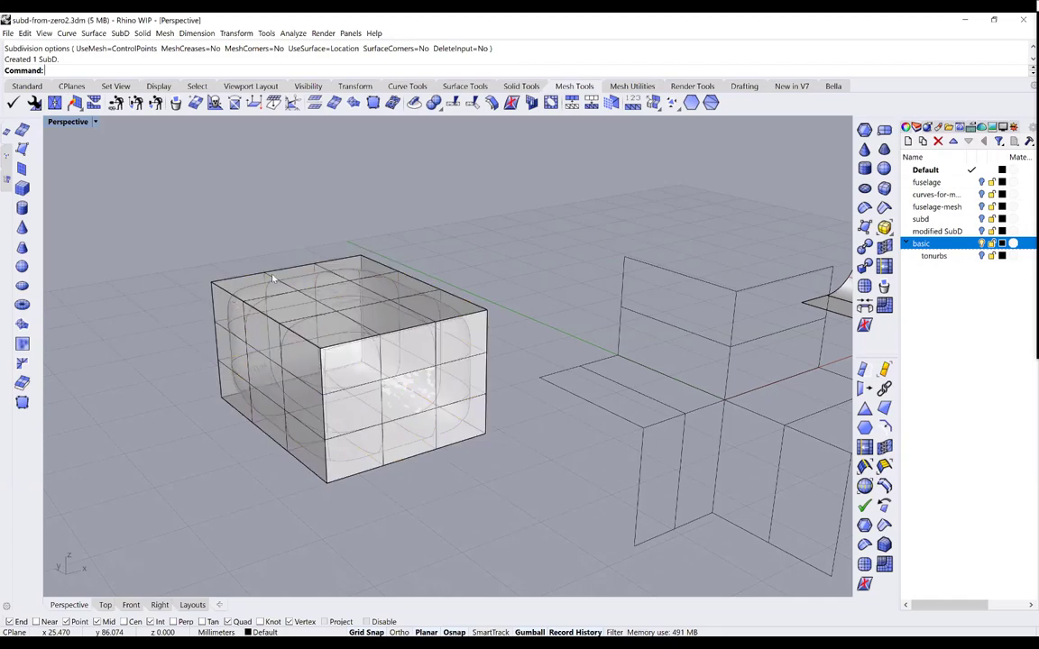
pyautogui.scroll(3, 271, 278)
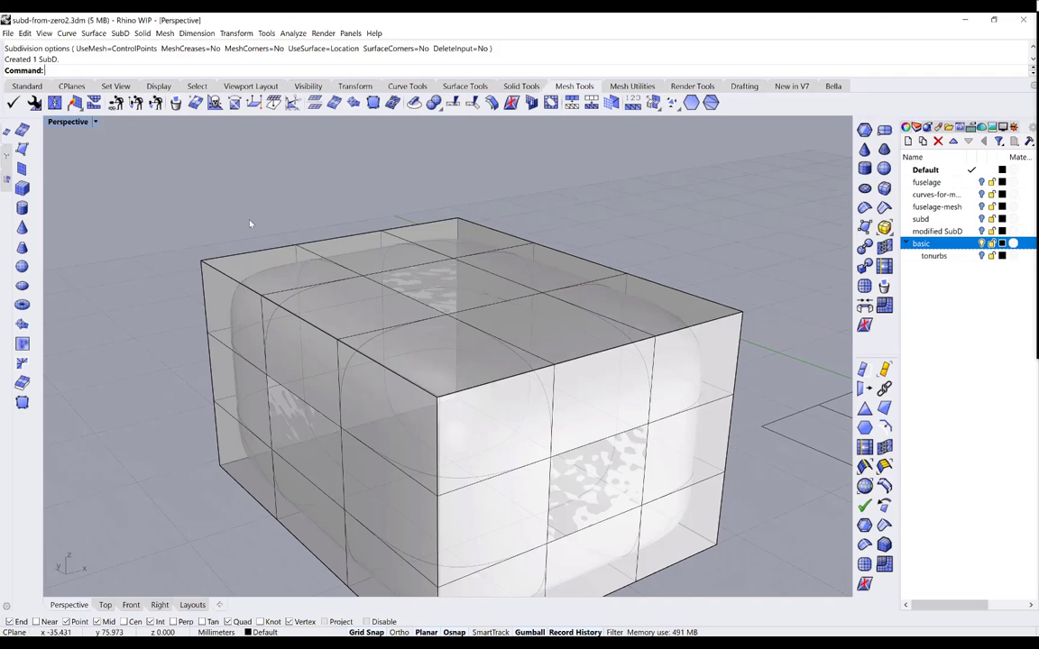
pyautogui.click(252, 253)
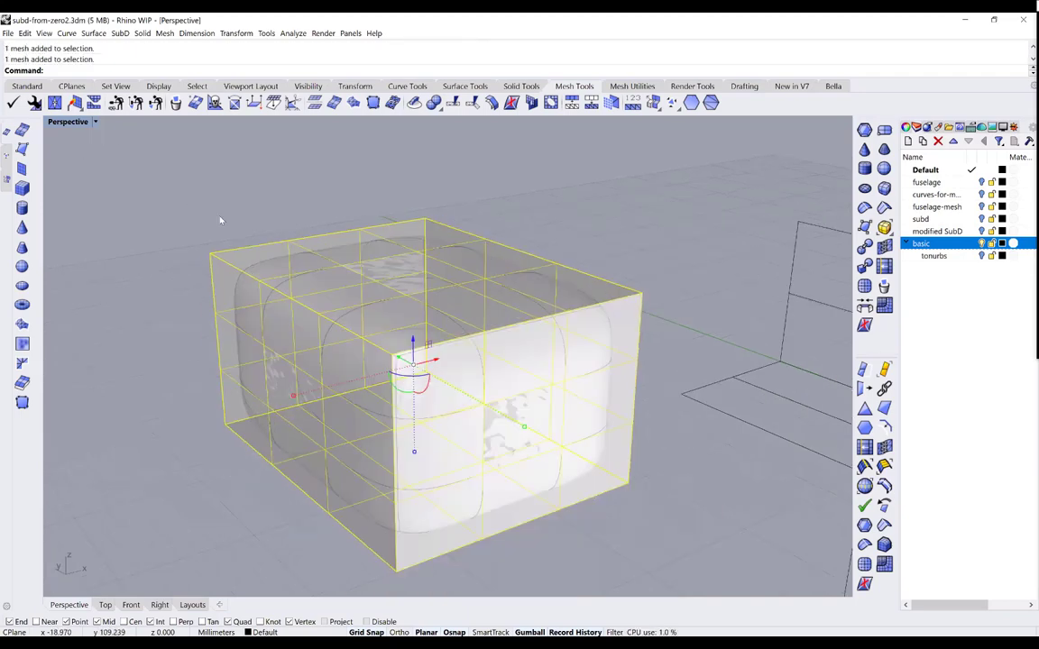
pyautogui.hotkey('ctrl', 'alt', 'w')
pyautogui.click(262, 258)
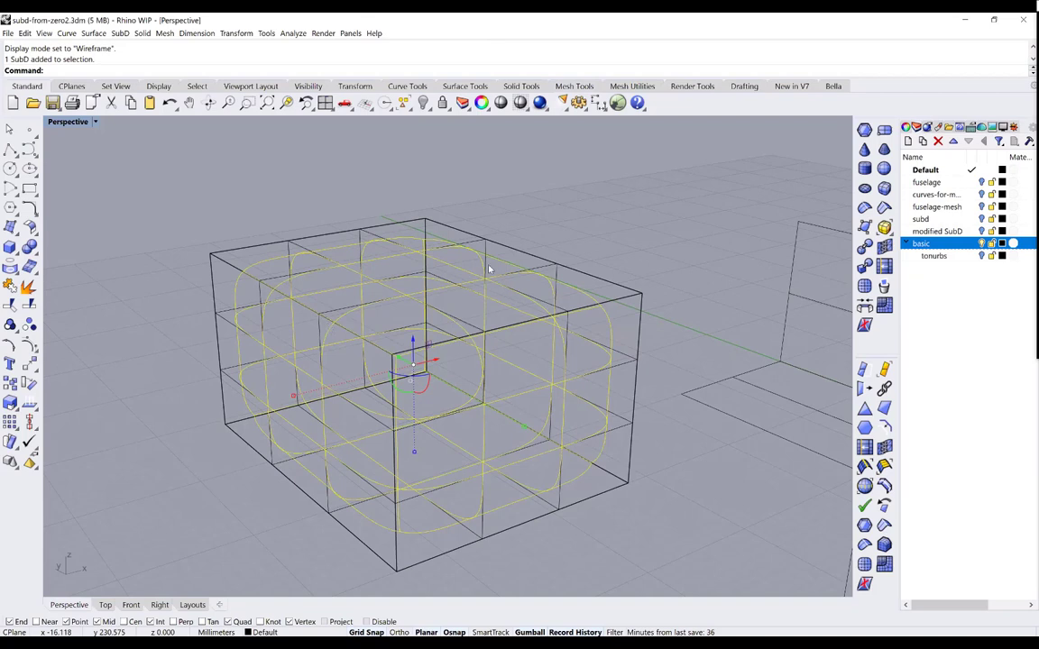
pyautogui.press('F10')
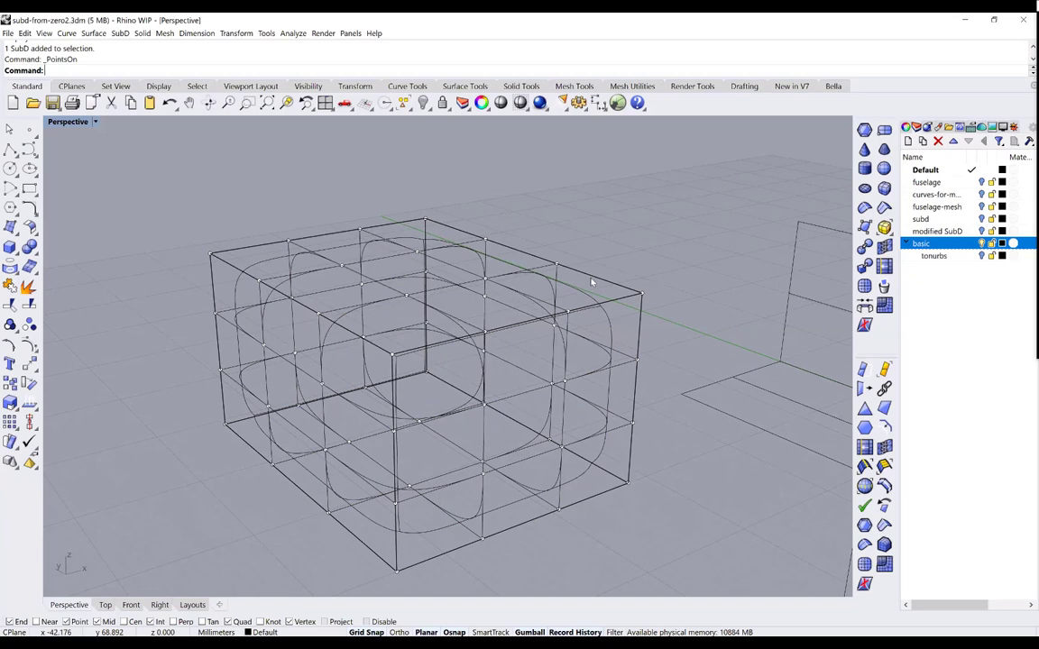
pyautogui.press('Escape')
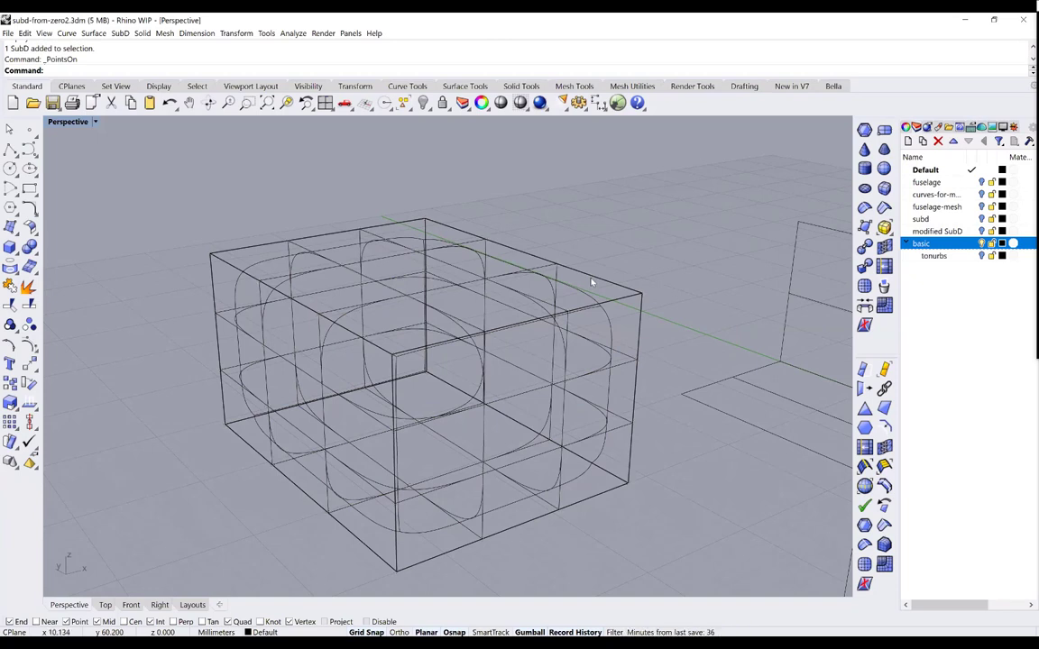
# Delete the original mesh box and inspect the remaining SubD's control points, hiding them when finished
pyautogui.click(591, 283)
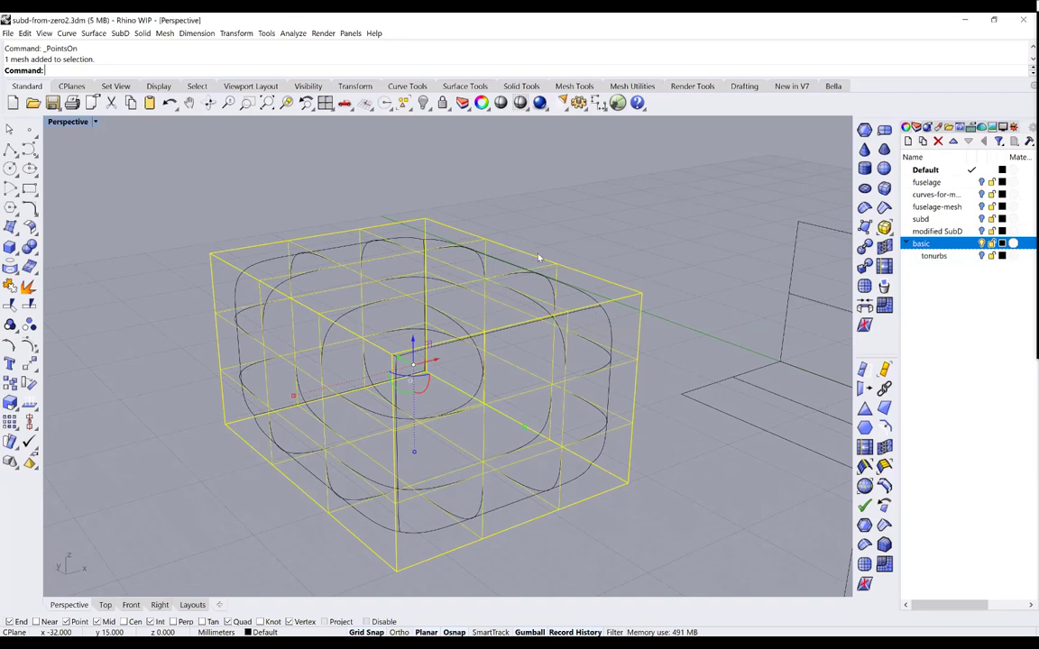
pyautogui.press('Delete')
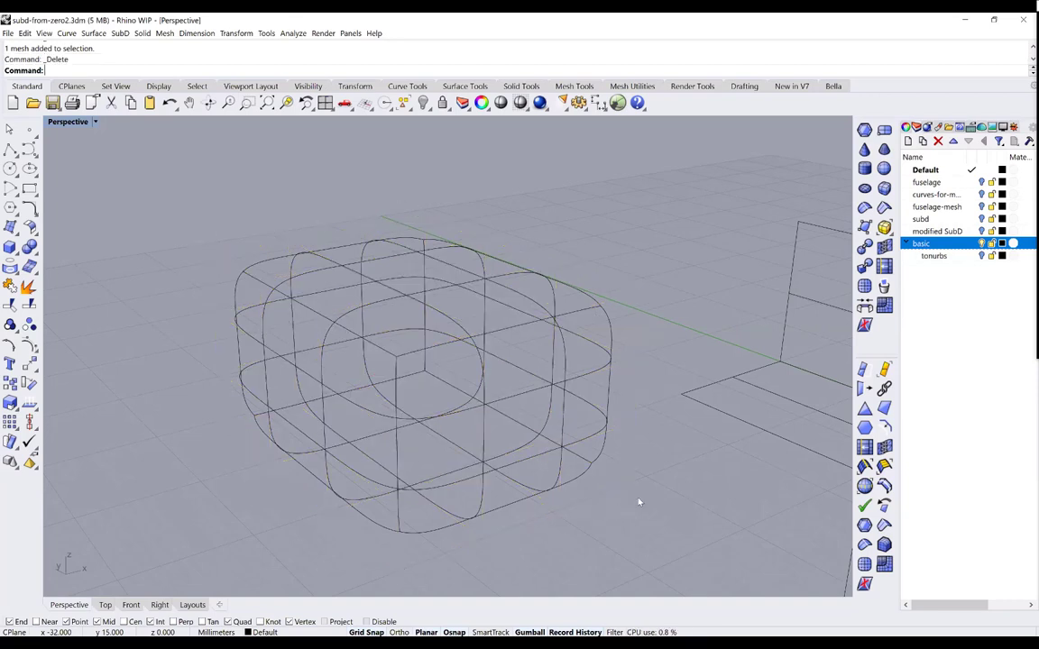
pyautogui.click(360, 480)
pyautogui.press('F10')
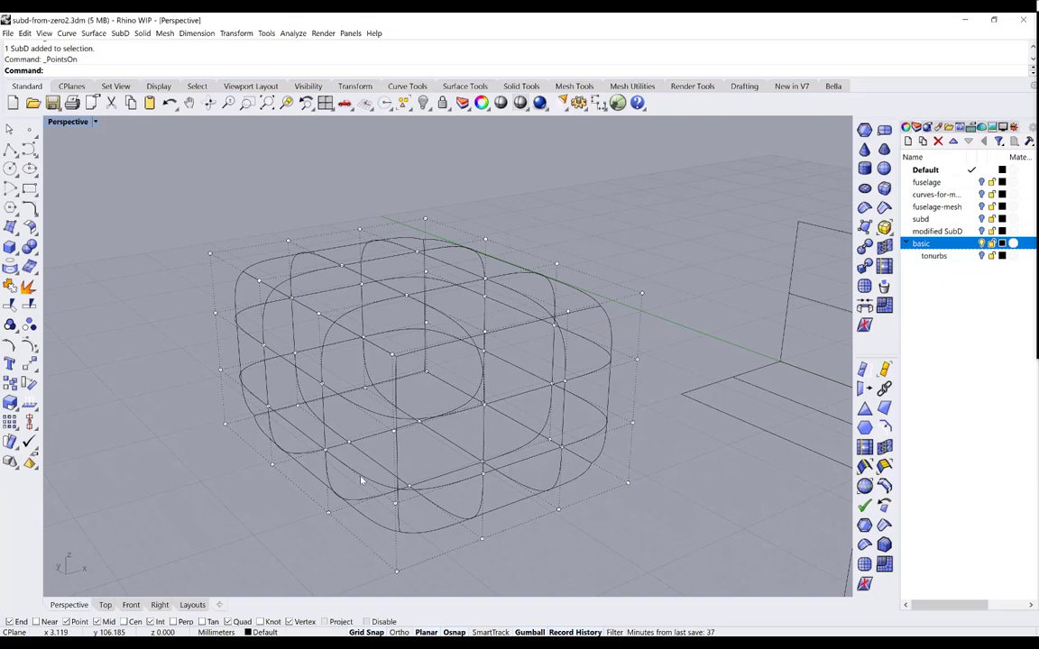
pyautogui.press('Escape')
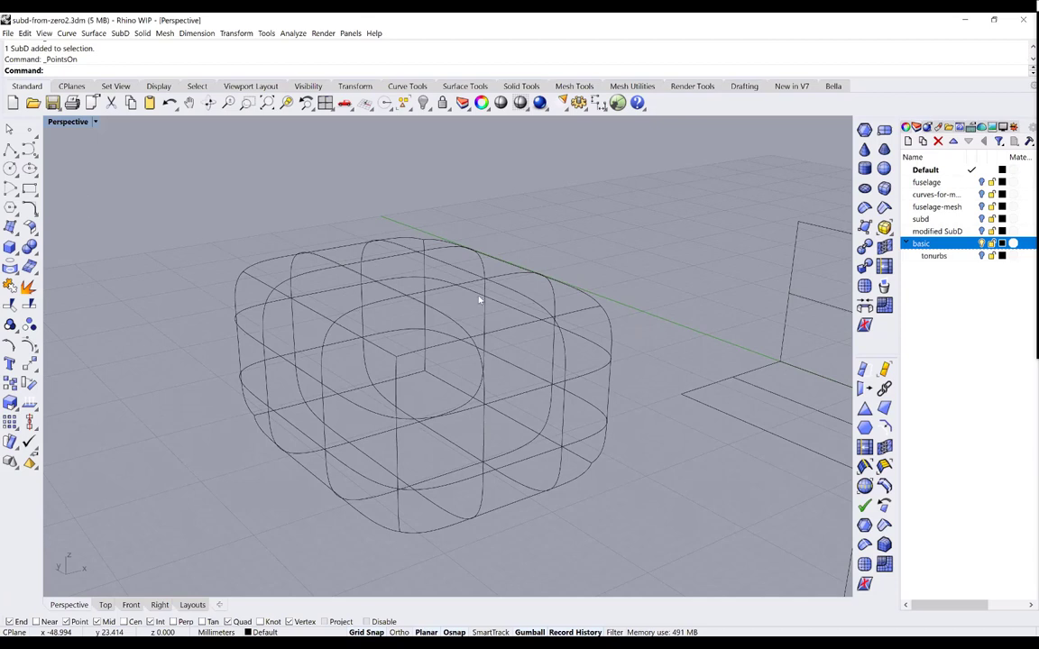
# Compare the SubD's flat control cage with its smooth shape in Ghosted display, ending in the smooth display
pyautogui.hotkey('ctrl', 'alt', 'g')
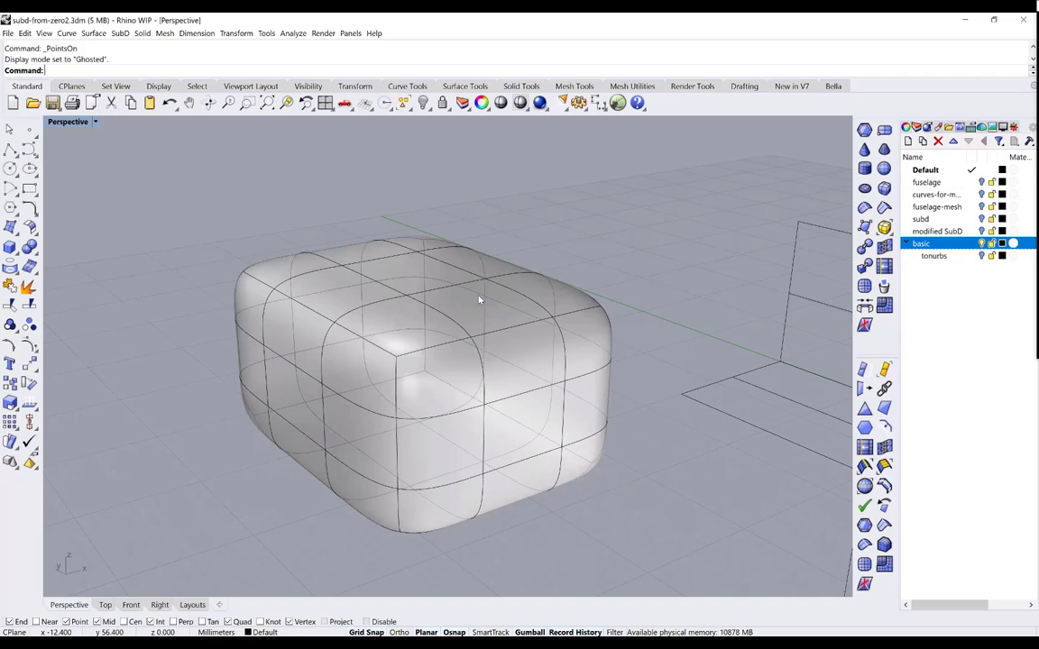
pyautogui.moveTo(379, 317); pyautogui.dragTo(532, 379, button='right')
pyautogui.press('Tab')
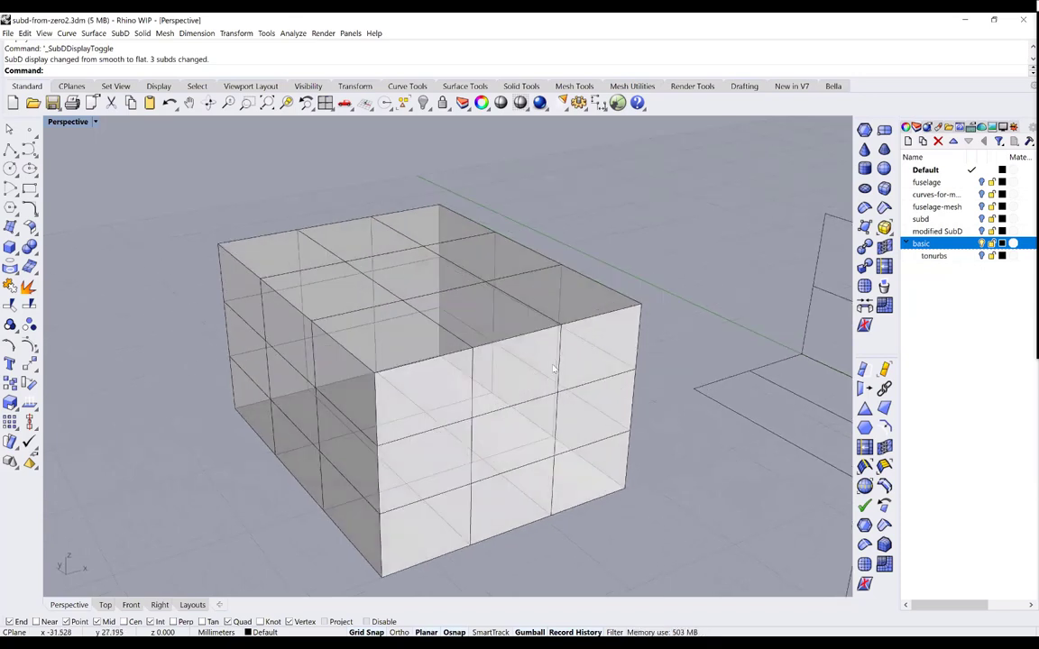
pyautogui.moveTo(310, 364); pyautogui.dragTo(431, 282, button='right')
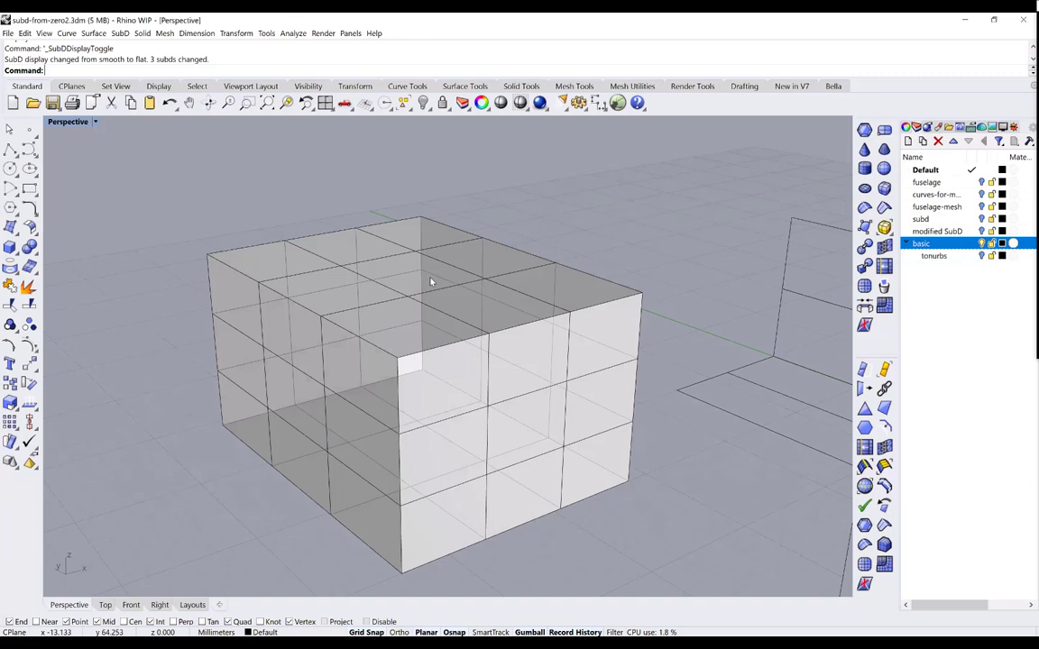
pyautogui.press('Tab')
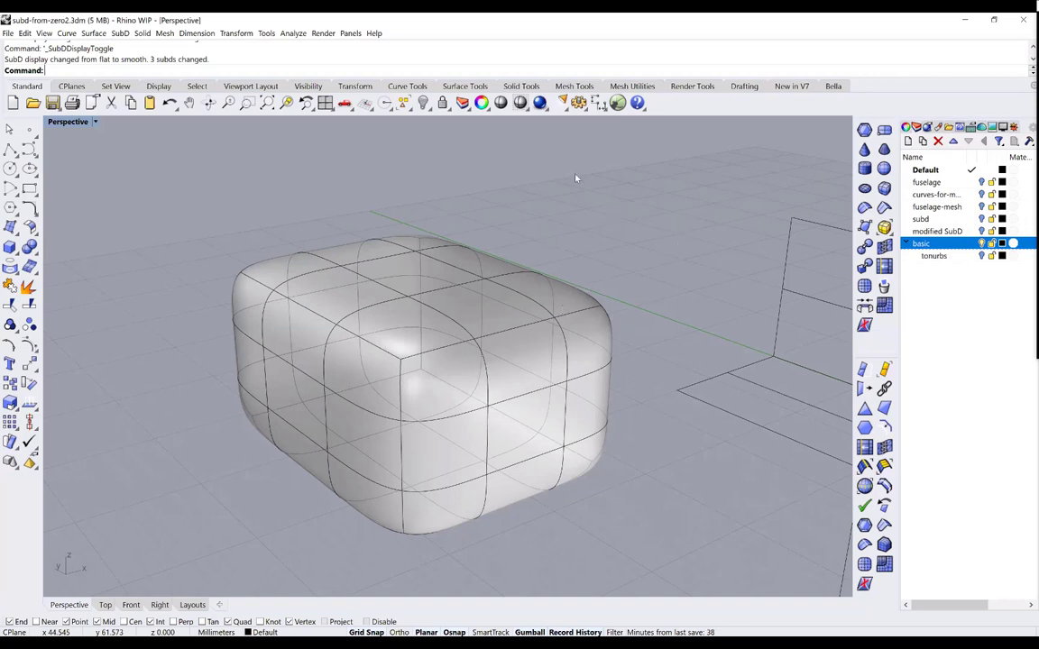
# Compare the rounded SubD box with the neighboring outline curves and the filleted polysurface
pyautogui.scroll(-2, 626, 366)
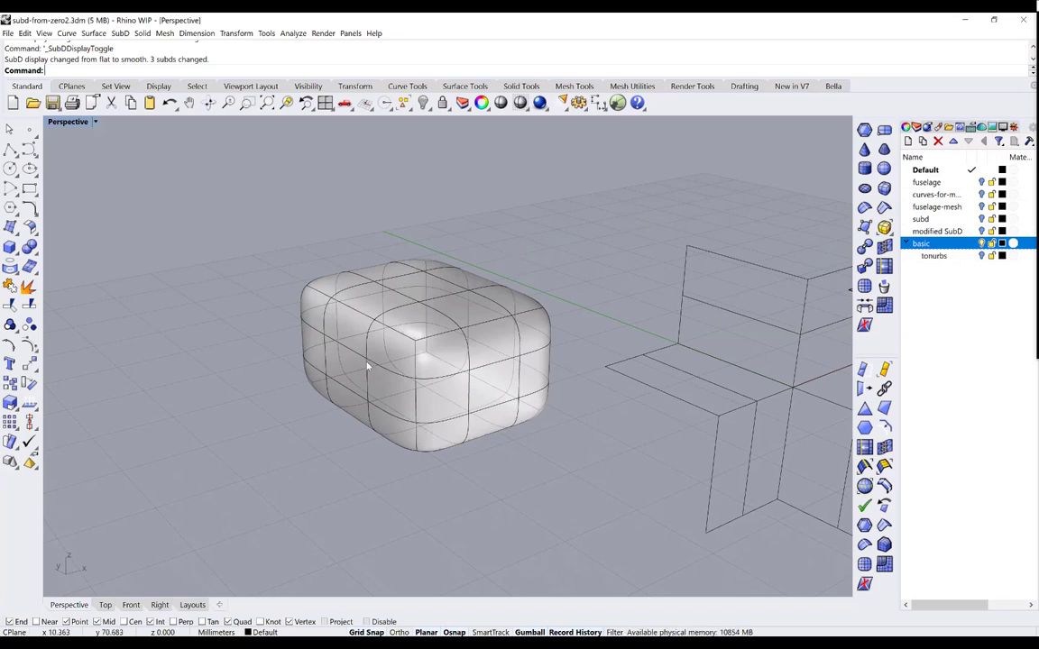
pyautogui.scroll(-3, 757, 318)
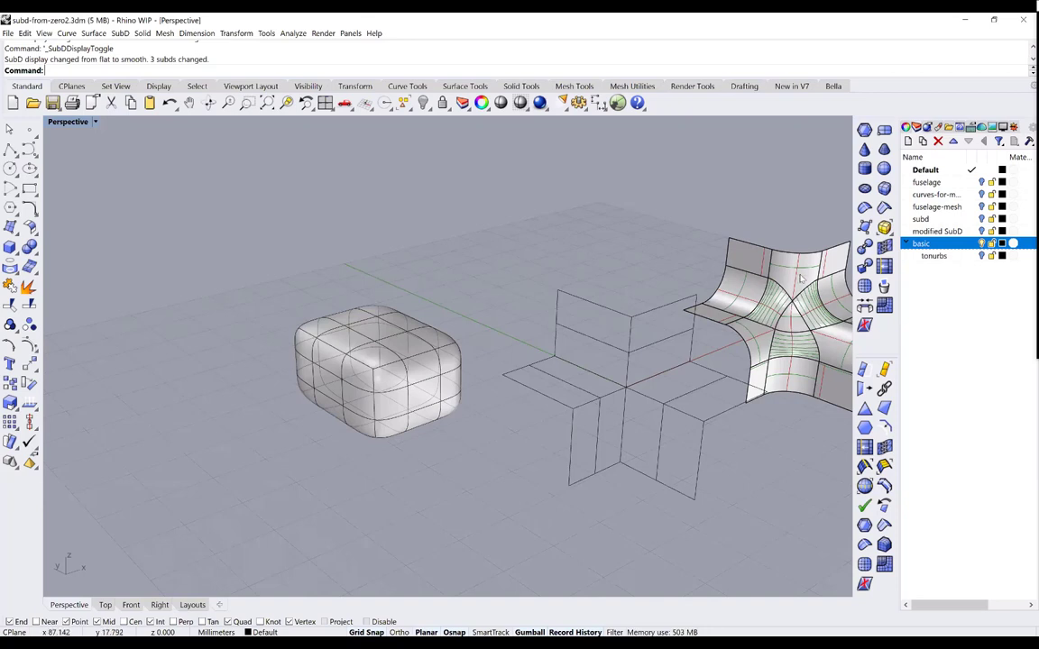
pyautogui.scroll(2, 795, 276)
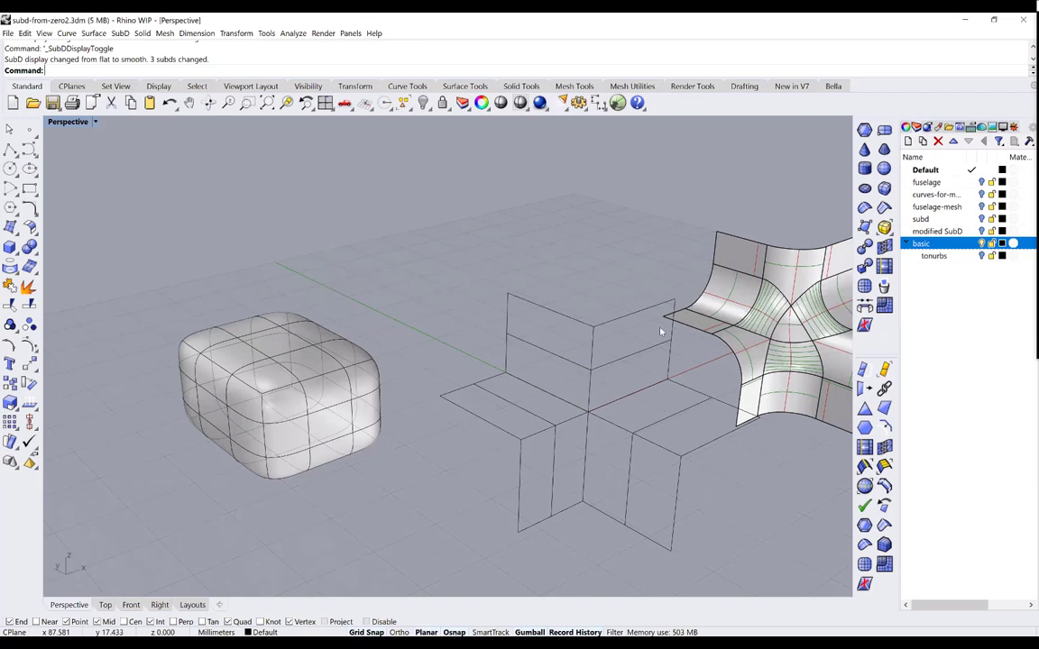
pyautogui.scroll(2, 634, 323)
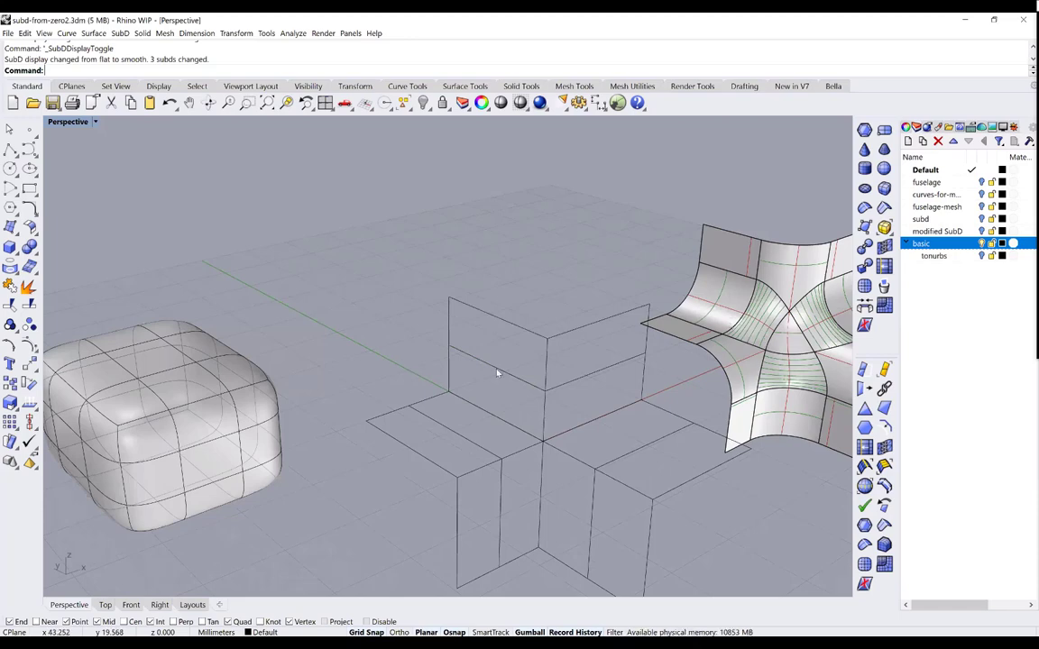
pyautogui.scroll(-3, 547, 382)
pyautogui.scroll(3, 548, 381)
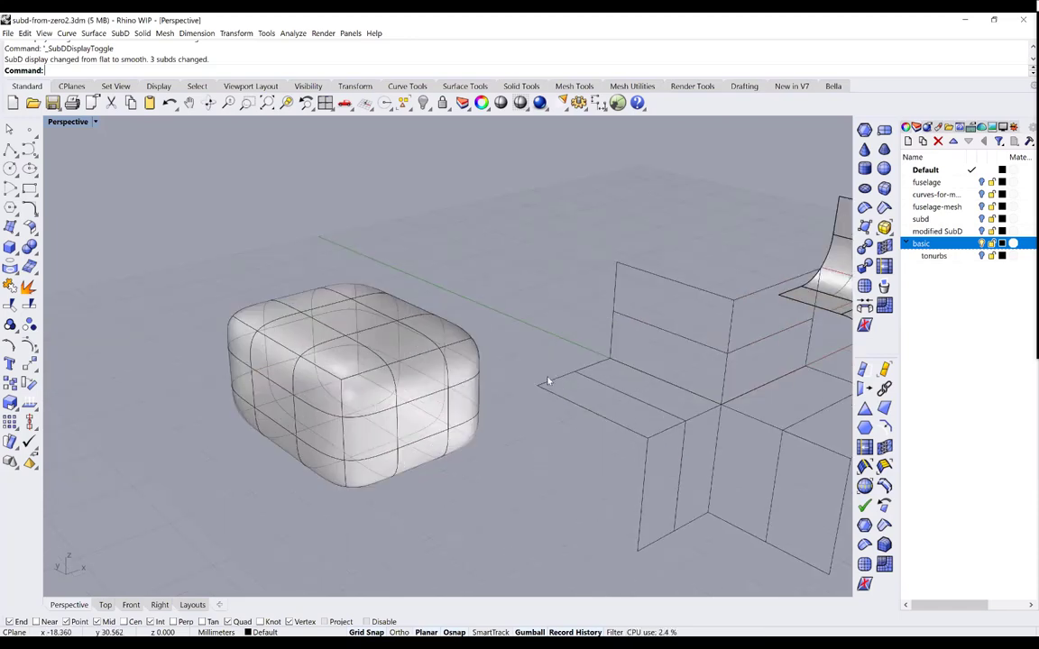
pyautogui.scroll(-2, 548, 382)
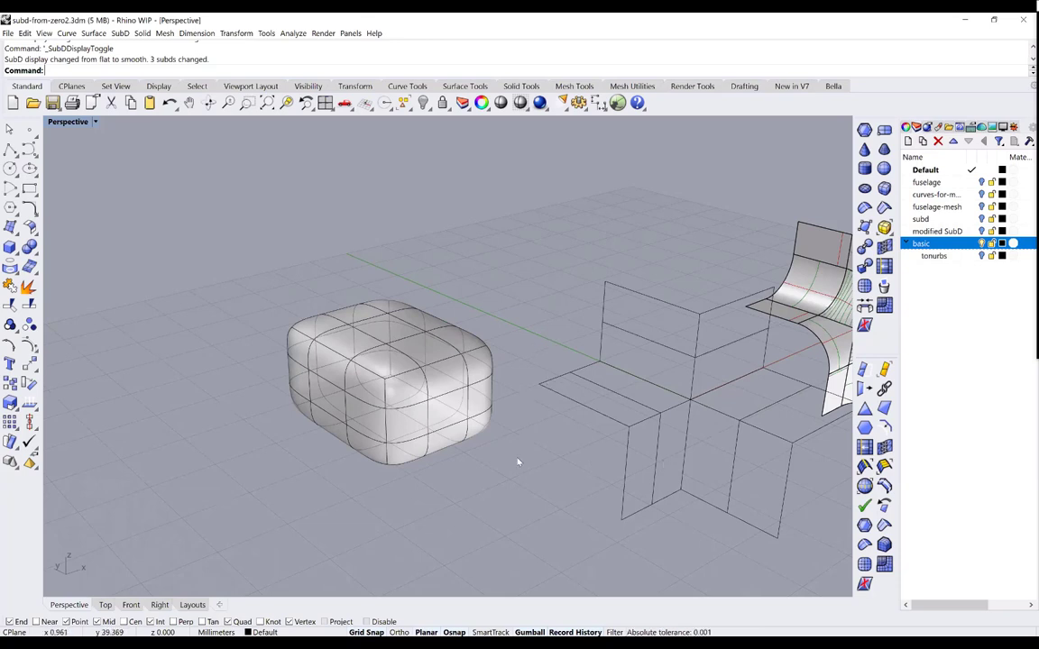
pyautogui.scroll(-2, 595, 440)
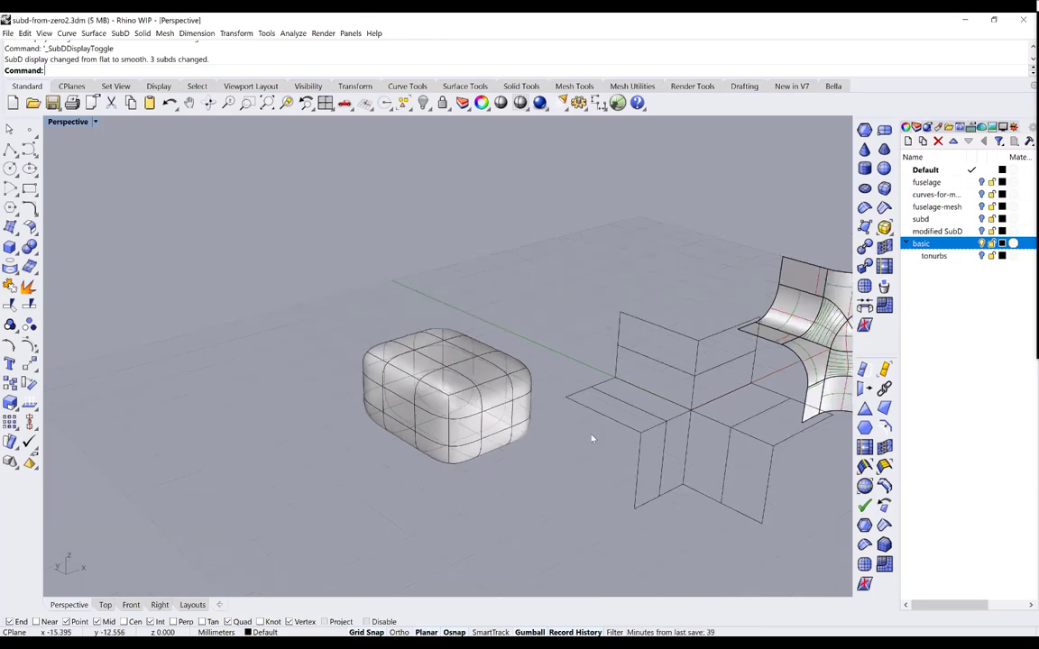
# Raise one top face of the smooth SubD box vertically to test how the shape deforms, and undo the move
pyautogui.scroll(2, 577, 414)
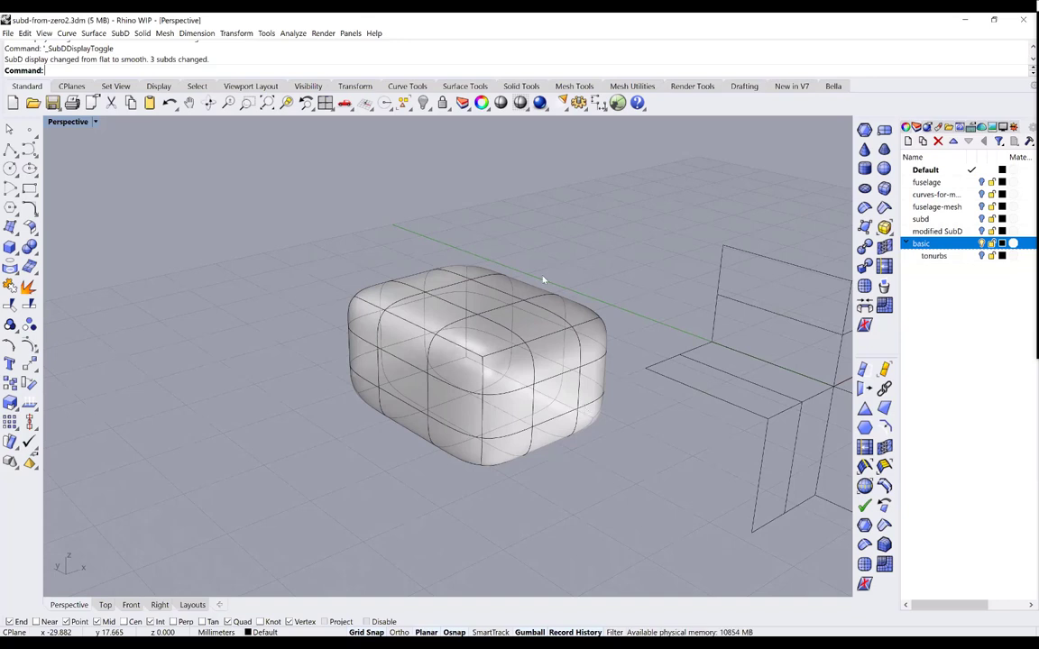
pyautogui.click(533, 321)
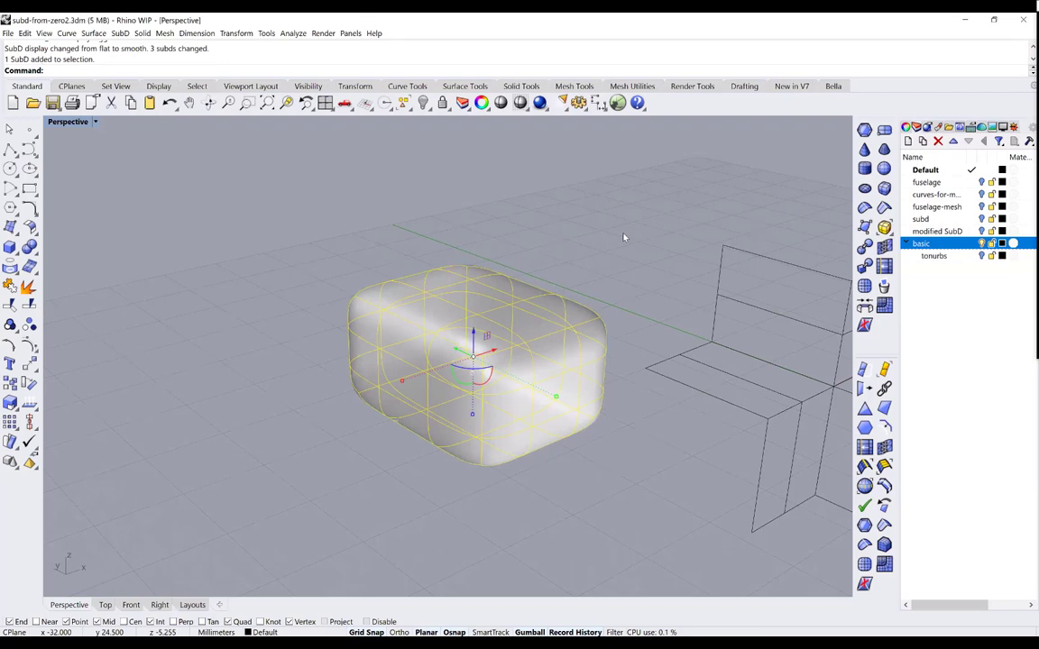
pyautogui.press('Escape')
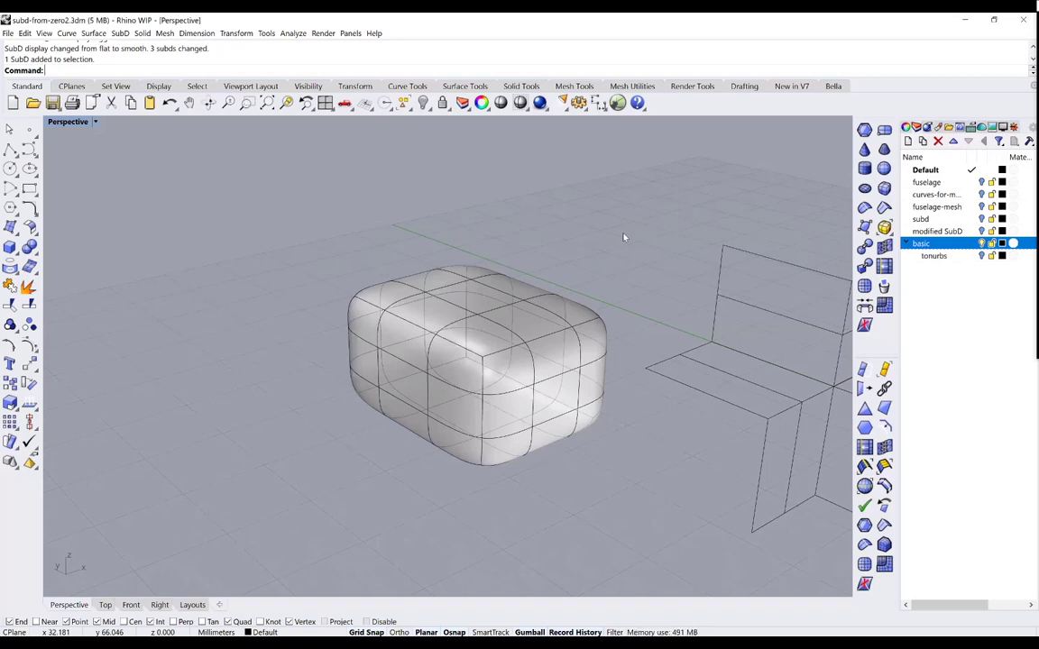
pyautogui.keyDown('ctrl'); pyautogui.keyDown('shift'); pyautogui.click(536, 323); pyautogui.keyUp('shift'); pyautogui.keyUp('ctrl')
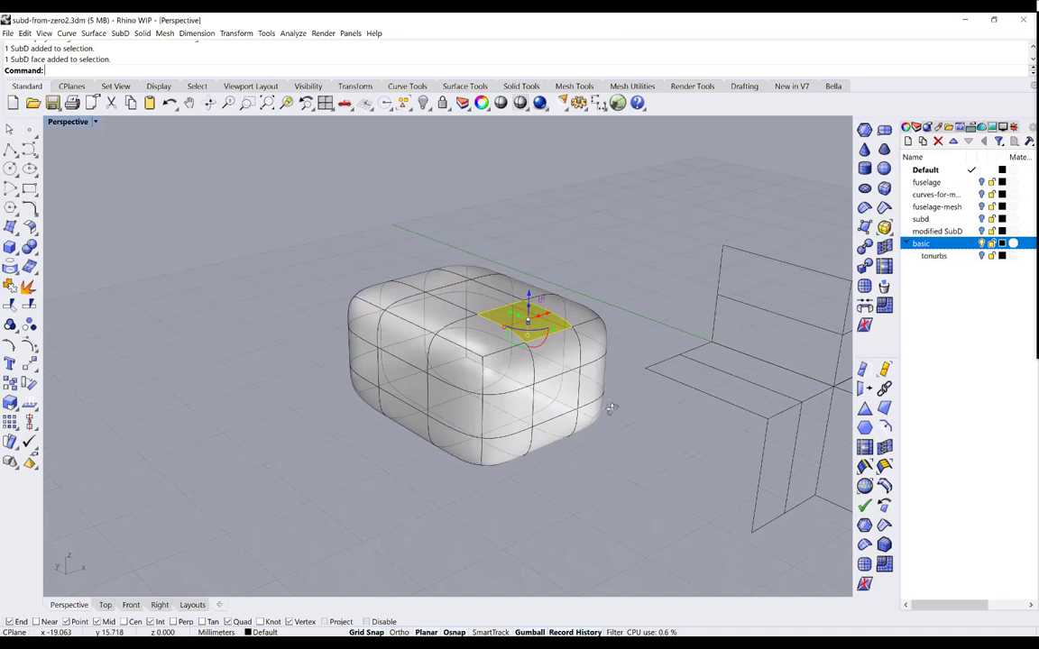
pyautogui.moveTo(614, 413); pyautogui.dragTo(608, 295, button='right')
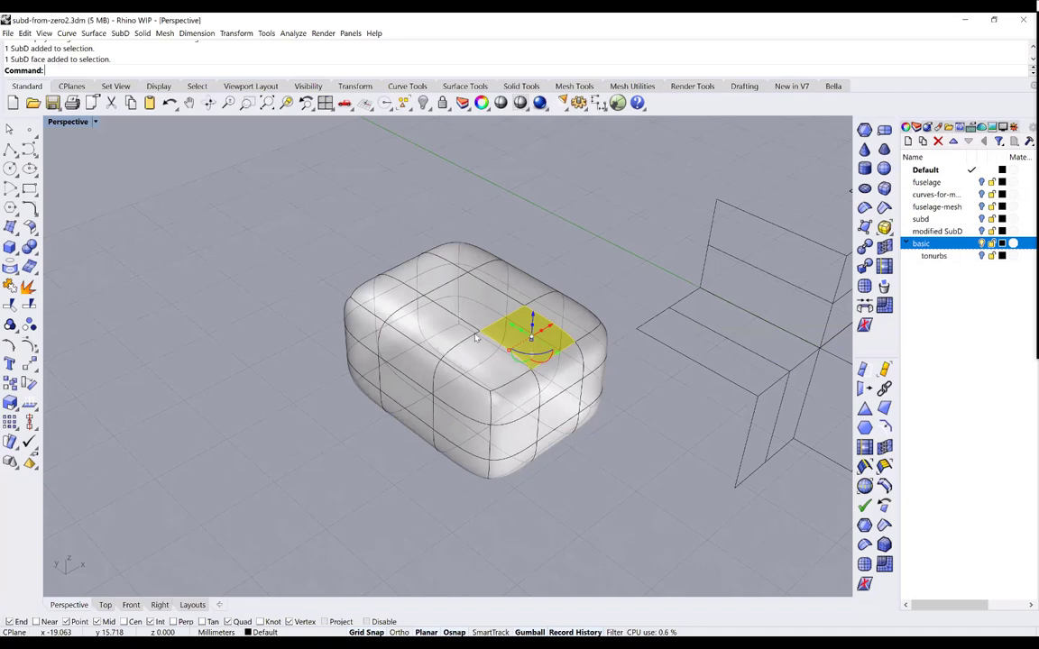
pyautogui.scroll(3, 492, 263)
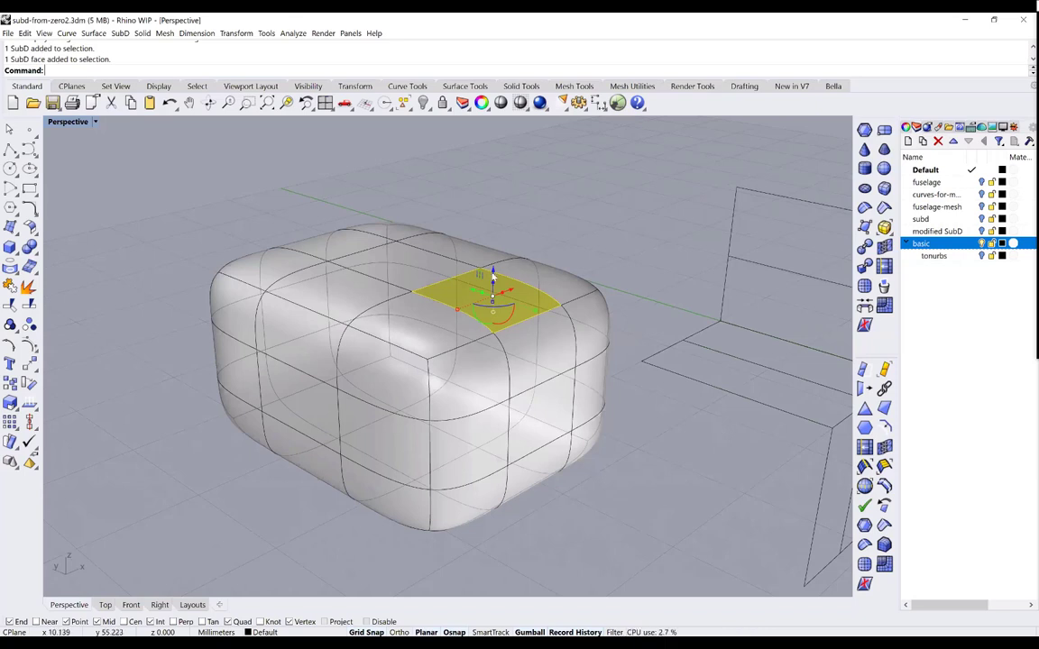
pyautogui.moveTo(493, 271); pyautogui.dragTo(388, 243)
pyautogui.moveTo(411, 318); pyautogui.dragTo(499, 230)
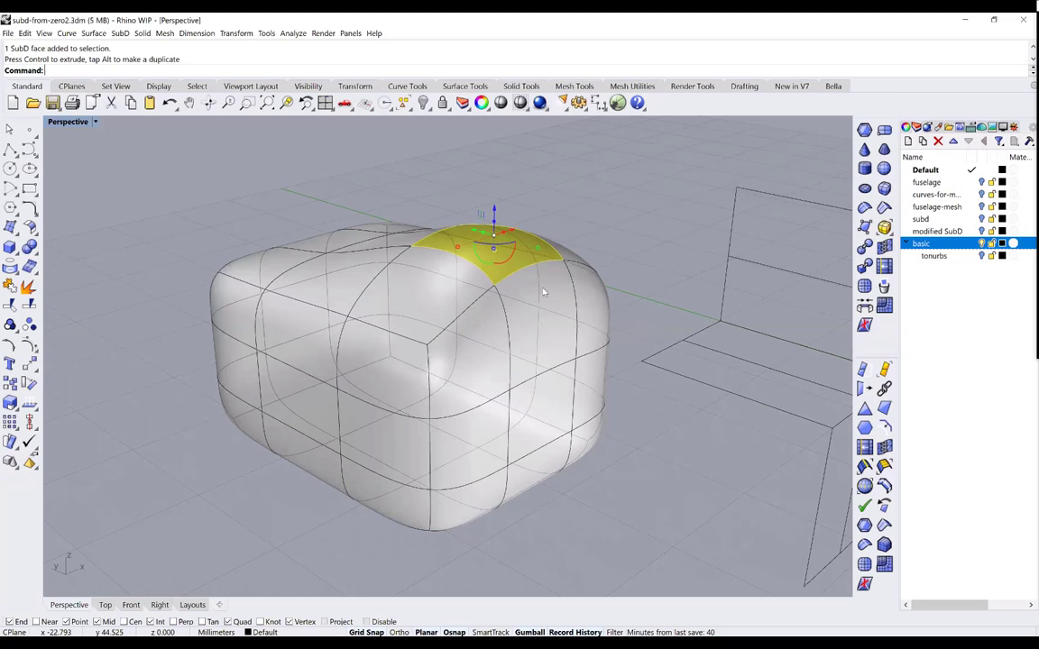
pyautogui.moveTo(437, 274); pyautogui.dragTo(359, 287, button='right')
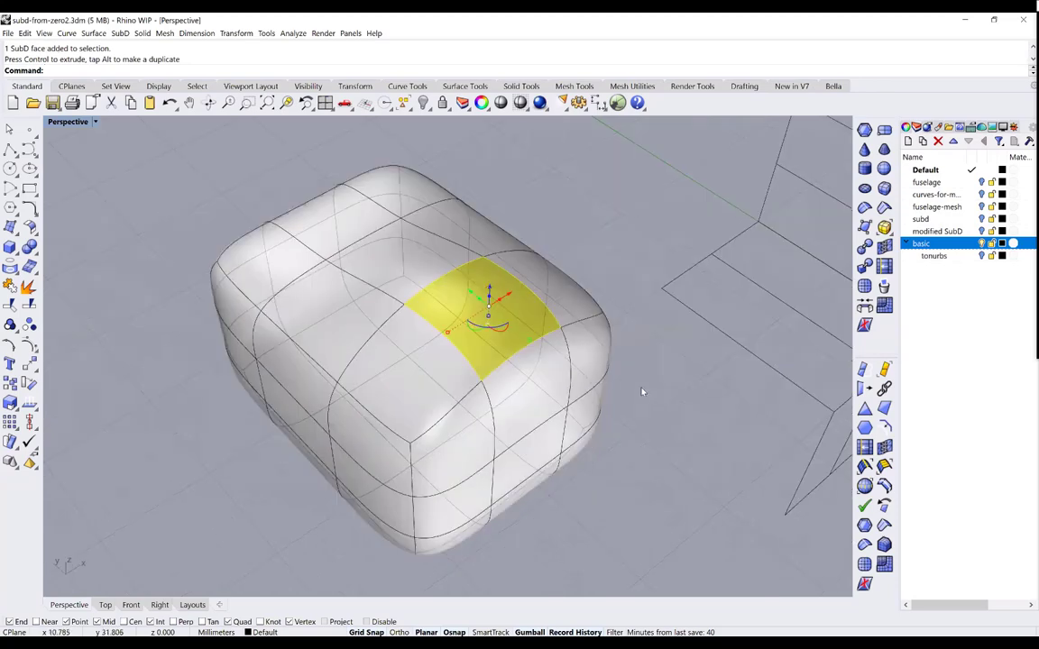
pyautogui.moveTo(611, 378); pyautogui.dragTo(703, 352, button='right')
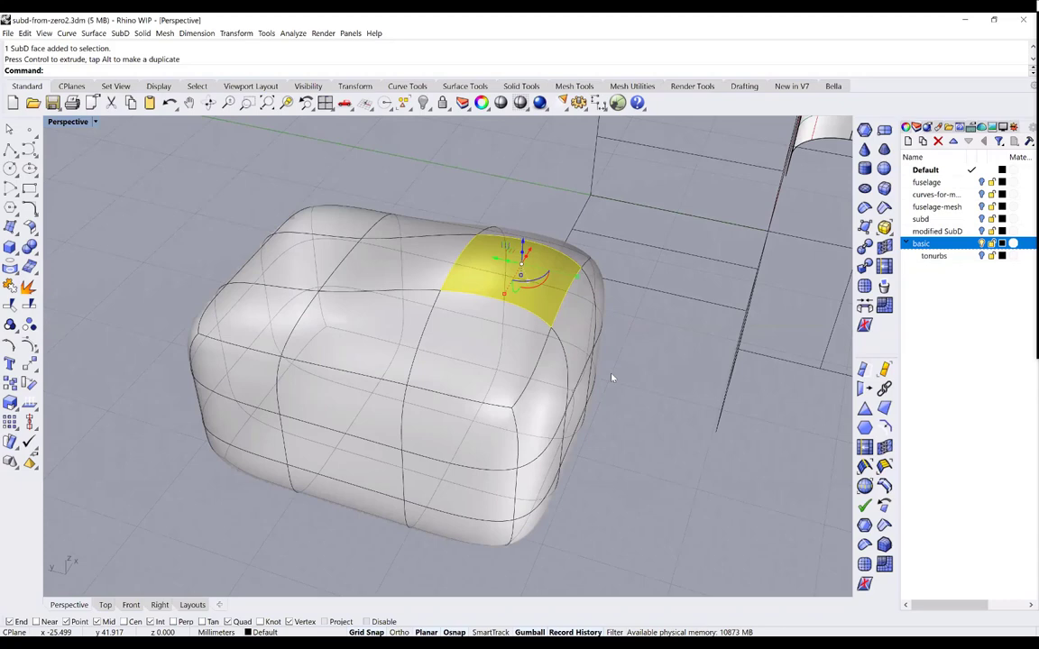
pyautogui.moveTo(612, 378); pyautogui.dragTo(612, 378, button='right')
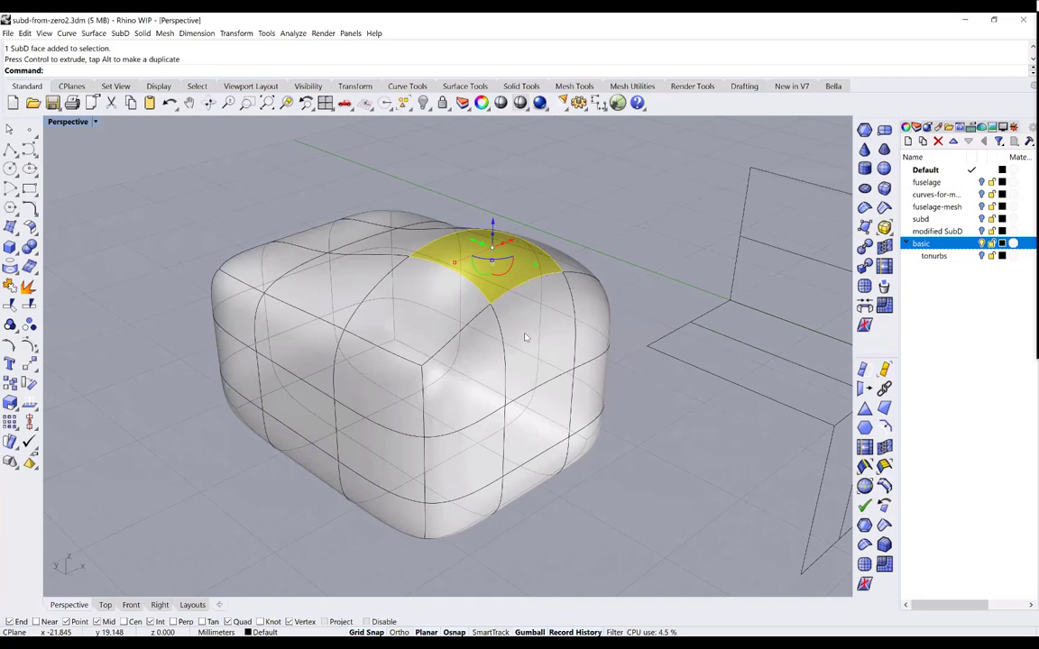
pyautogui.hotkey('ctrl', 'z')
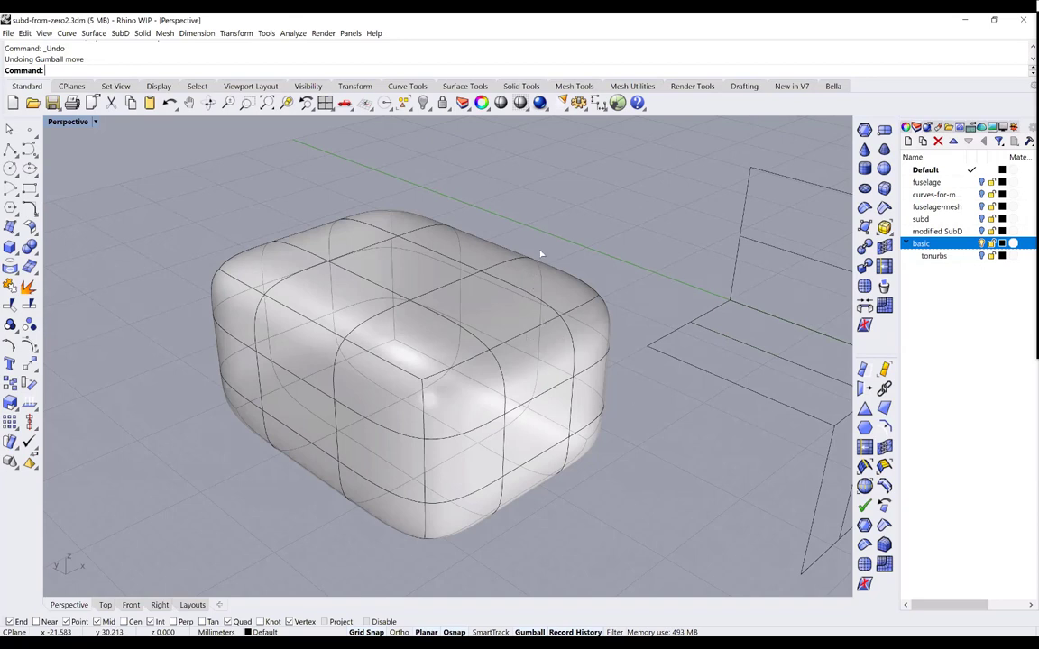
# Raise a single top edge of the SubD box vertically, inspect the deformation from several angles, and undo the move
pyautogui.keyDown('ctrl'); pyautogui.keyDown('shift'); pyautogui.click(525, 332); pyautogui.keyUp('shift'); pyautogui.keyUp('ctrl')
pyautogui.moveTo(527, 313); pyautogui.dragTo(575, 252)
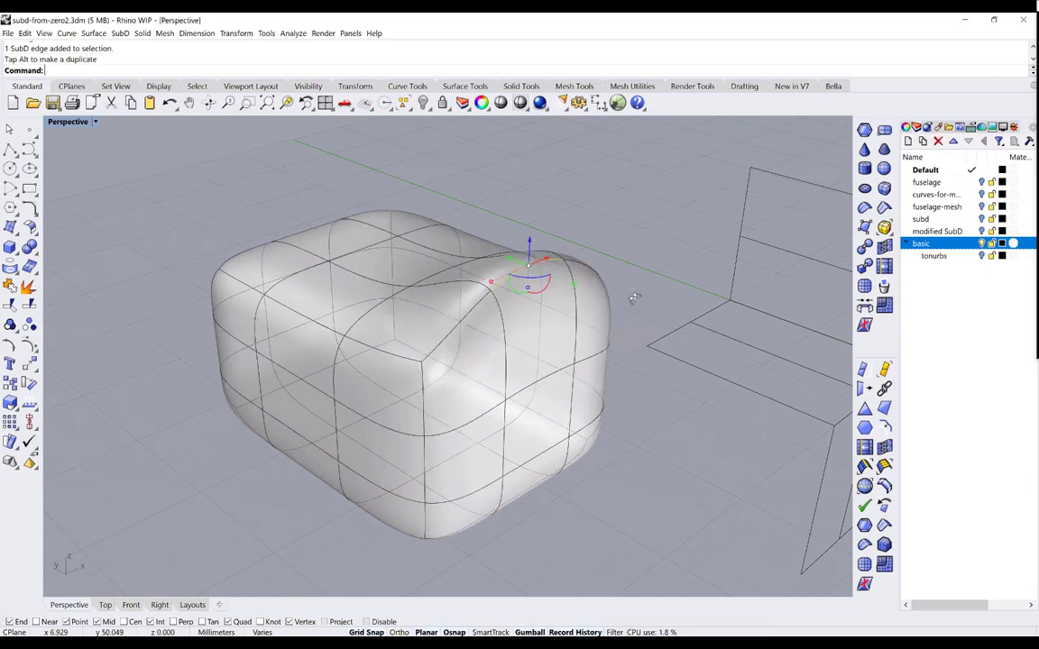
pyautogui.moveTo(596, 255); pyautogui.dragTo(632, 279, button='right')
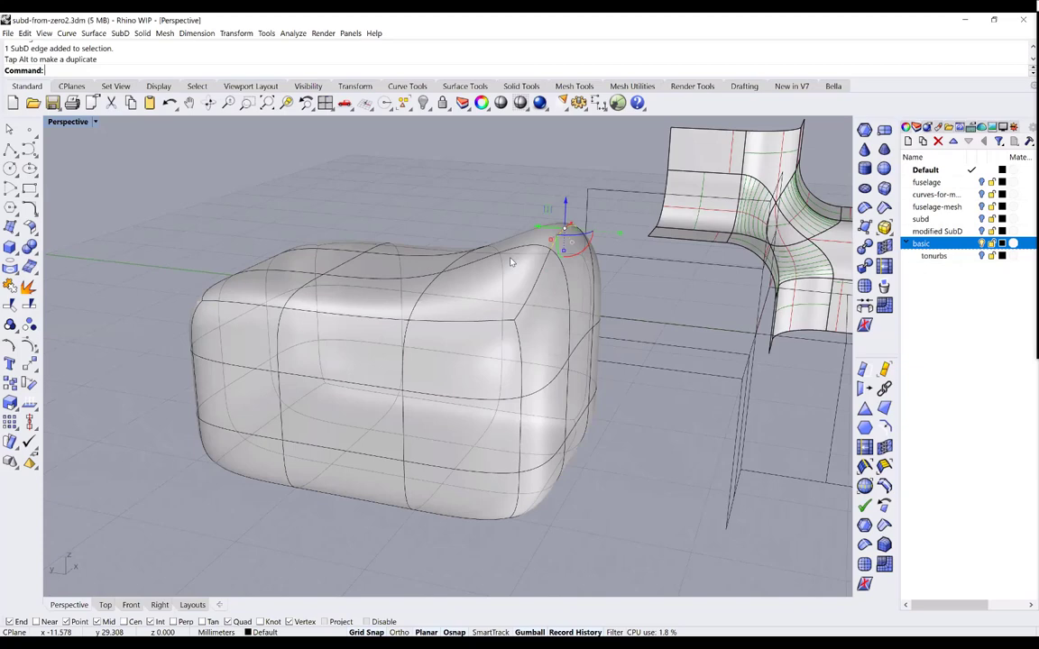
pyautogui.moveTo(510, 262); pyautogui.dragTo(570, 267, button='right')
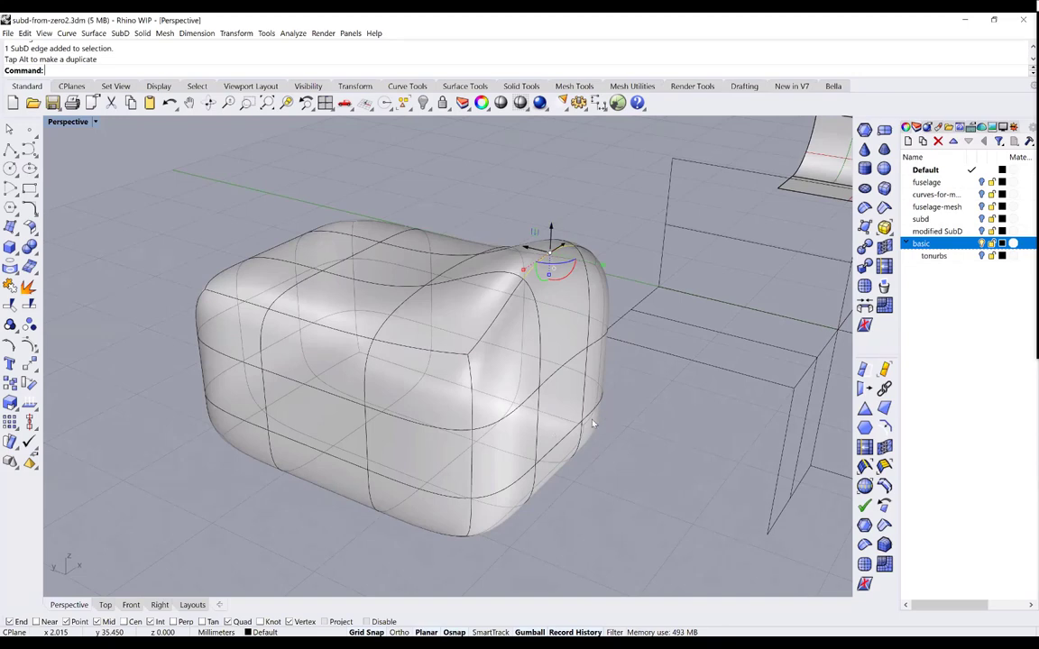
pyautogui.moveTo(593, 423); pyautogui.dragTo(631, 401, button='right')
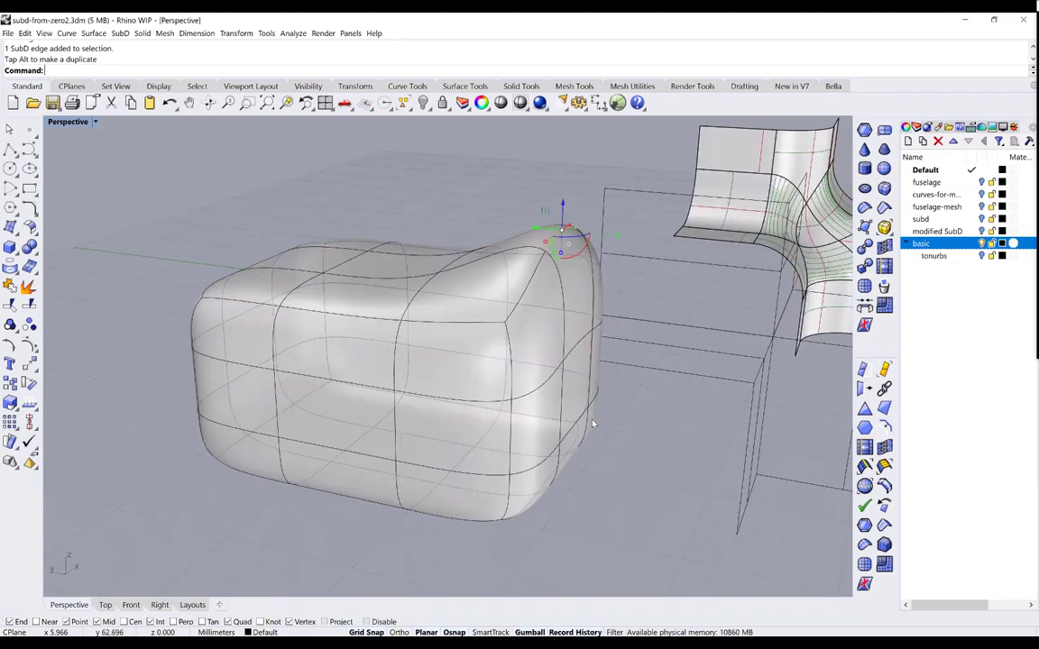
pyautogui.press('Left')
pyautogui.press('Left')
pyautogui.press('Left')
pyautogui.press('Left')
pyautogui.hotkey('ctrl', 'z')
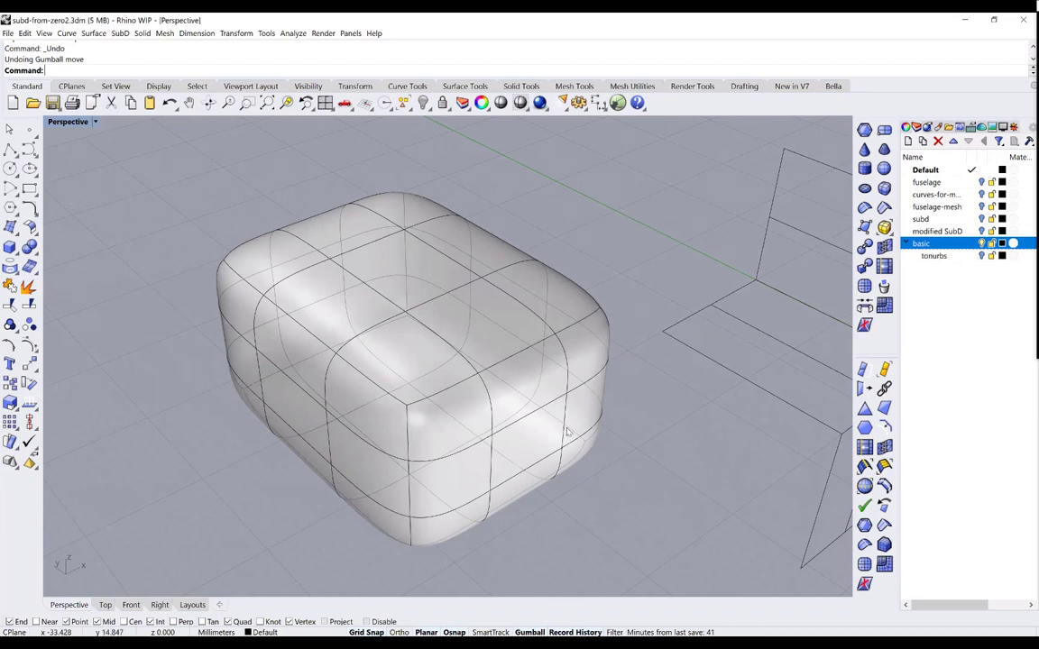
# Show the SubD box's control points, raise one top point vertically, and undo the move and hide the points
pyautogui.press('Up')
pyautogui.press('Up')
pyautogui.press('Up')
pyautogui.press('Up')
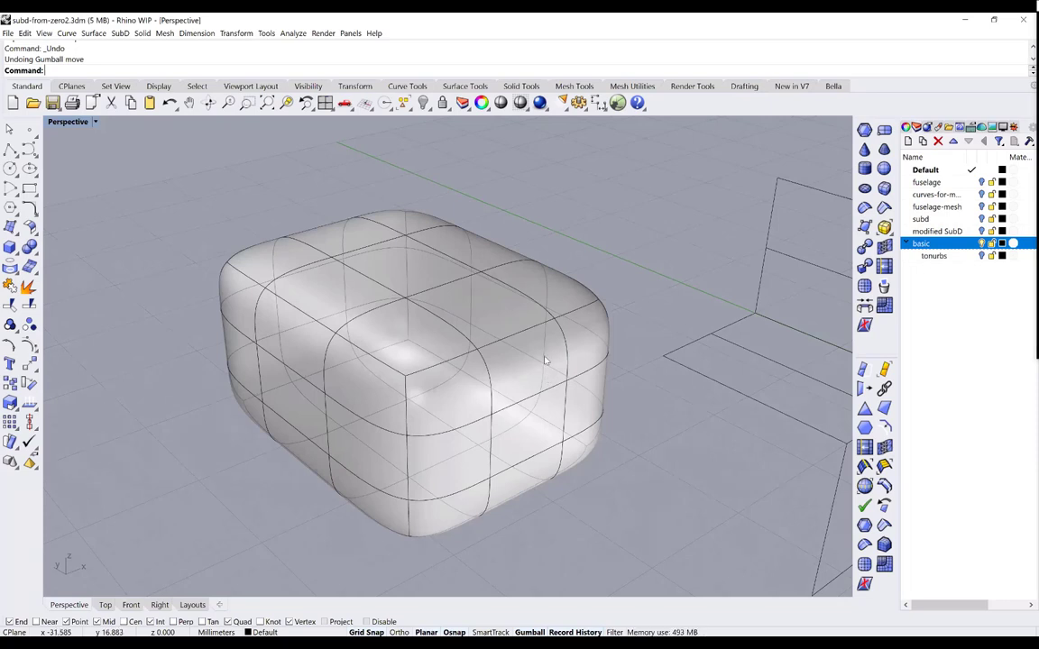
pyautogui.hotkey('ctrl', 'a')
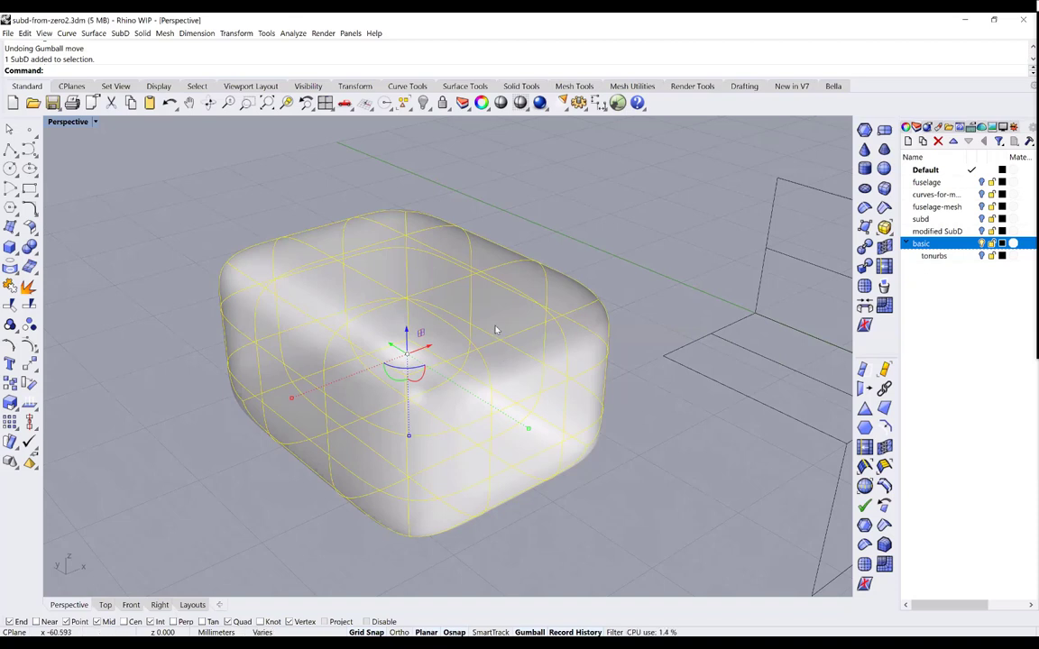
pyautogui.press('F10')
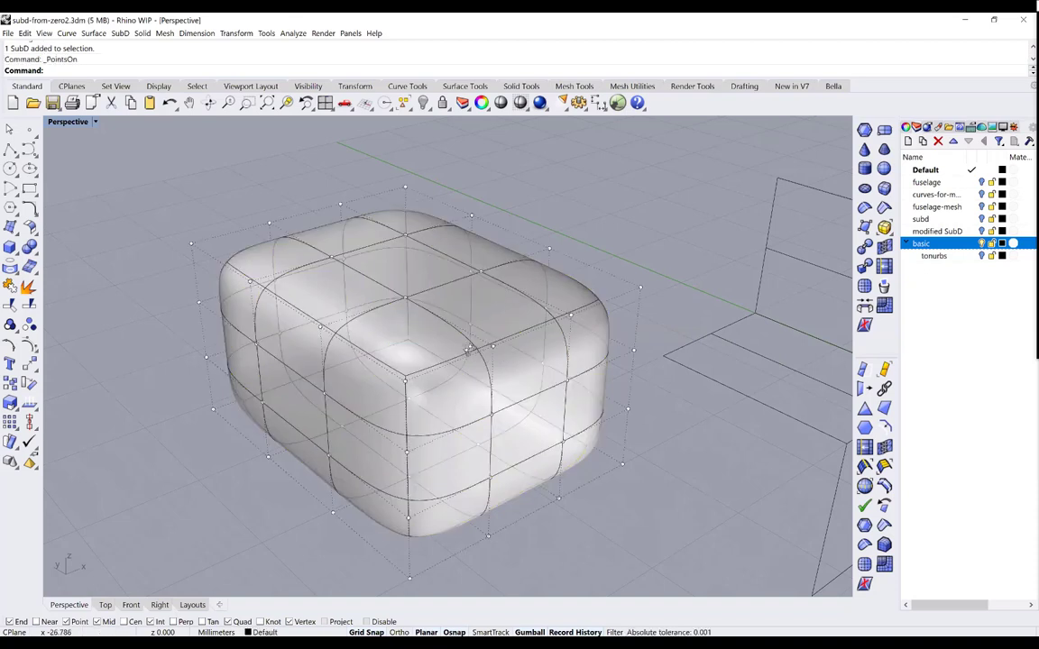
pyautogui.click(493, 346)
pyautogui.moveTo(494, 325); pyautogui.dragTo(493, 226)
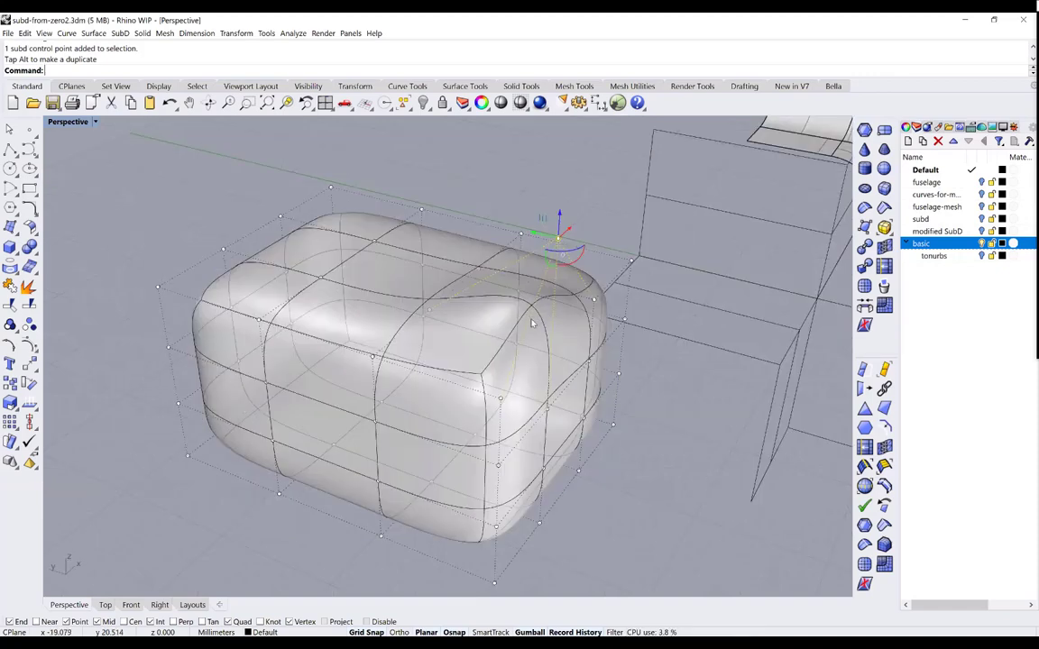
pyautogui.moveTo(532, 322); pyautogui.dragTo(606, 223, button='right')
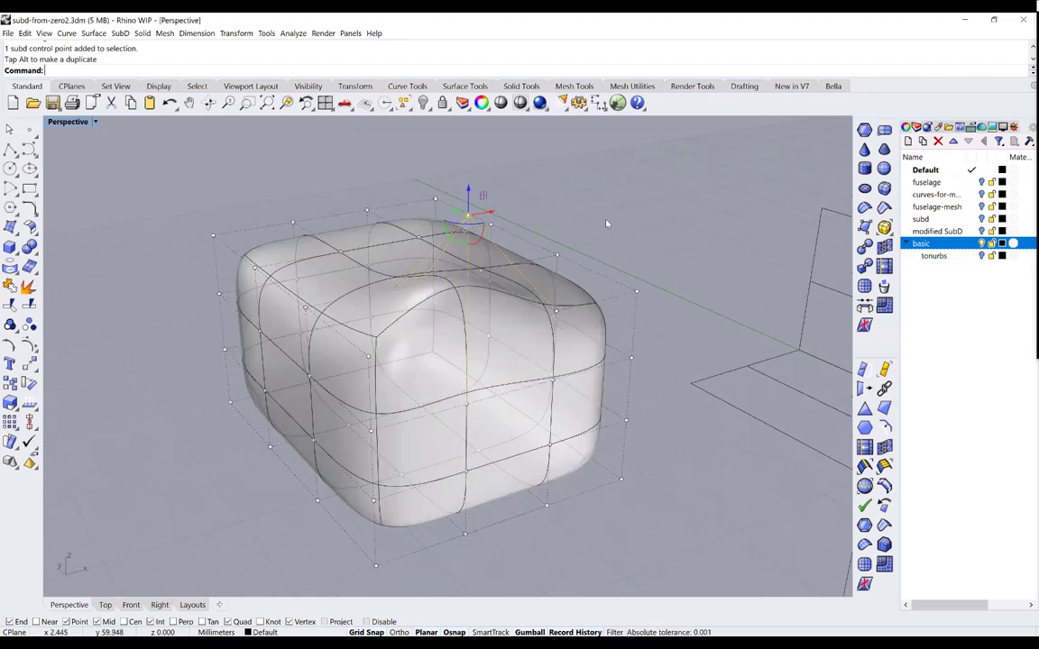
pyautogui.hotkey('ctrl', 'z')
pyautogui.press('Escape')
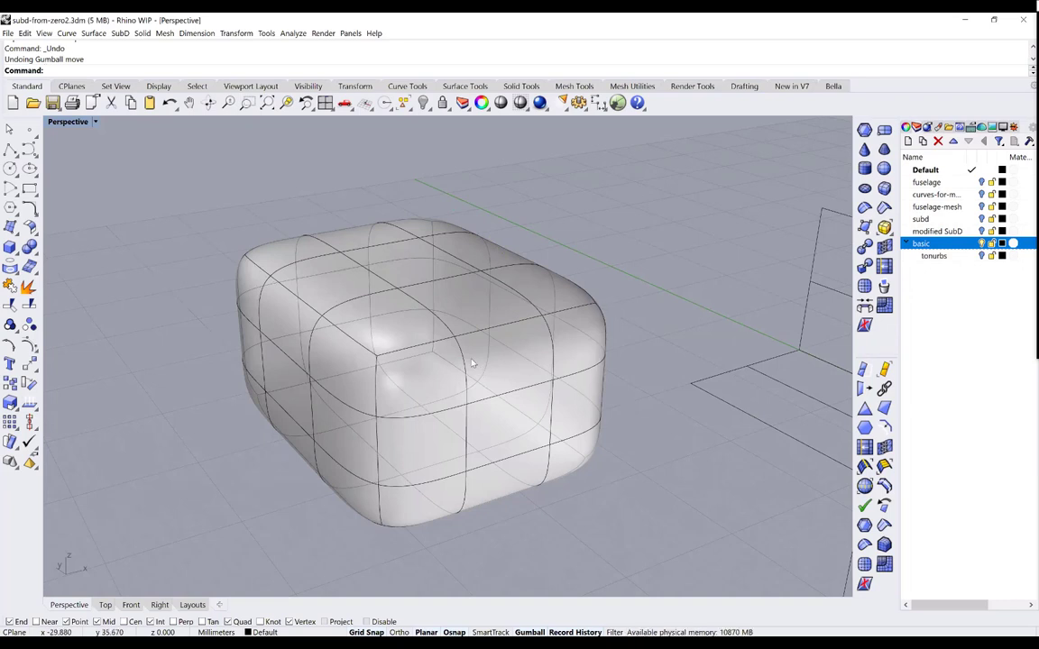
# Switch the SubD to flat display, raise a top face of its control cage about 6 mm, and undo the move
pyautogui.press('Tab')
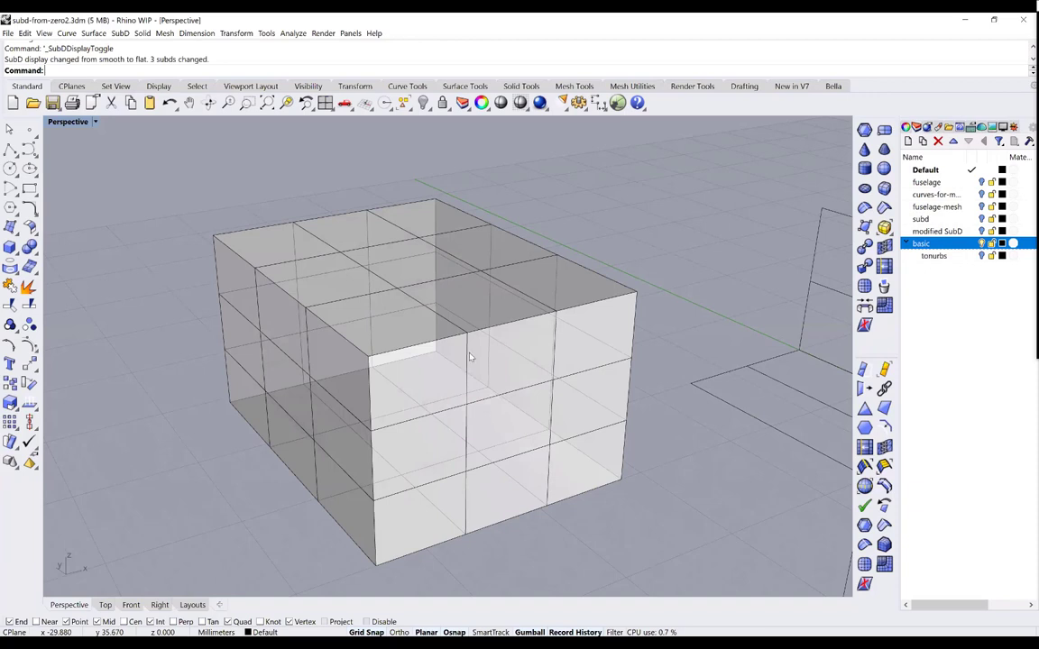
pyautogui.keyDown('ctrl'); pyautogui.keyDown('shift'); pyautogui.click(478, 297); pyautogui.keyUp('shift'); pyautogui.keyUp('ctrl')
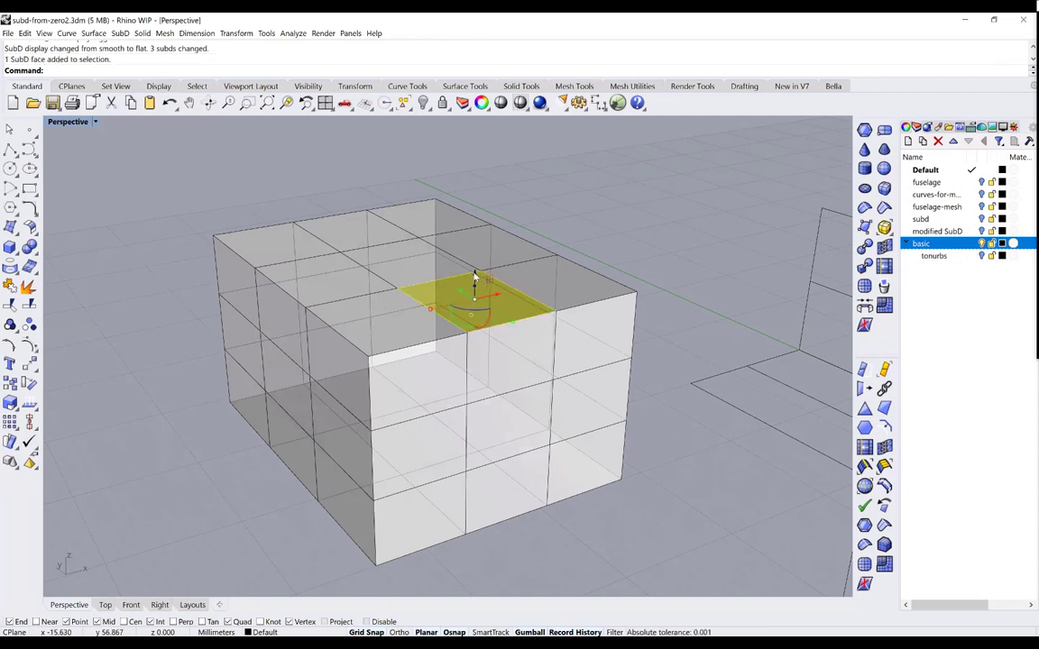
pyautogui.moveTo(476, 278); pyautogui.dragTo(425, 319)
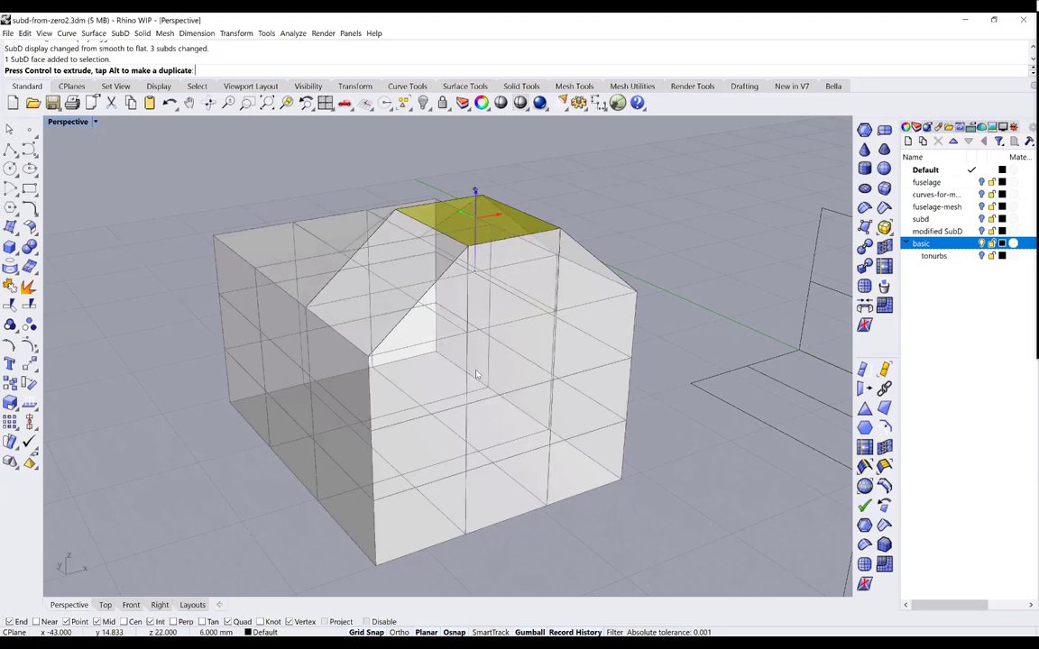
pyautogui.moveTo(425, 318); pyautogui.dragTo(477, 373, button='right')
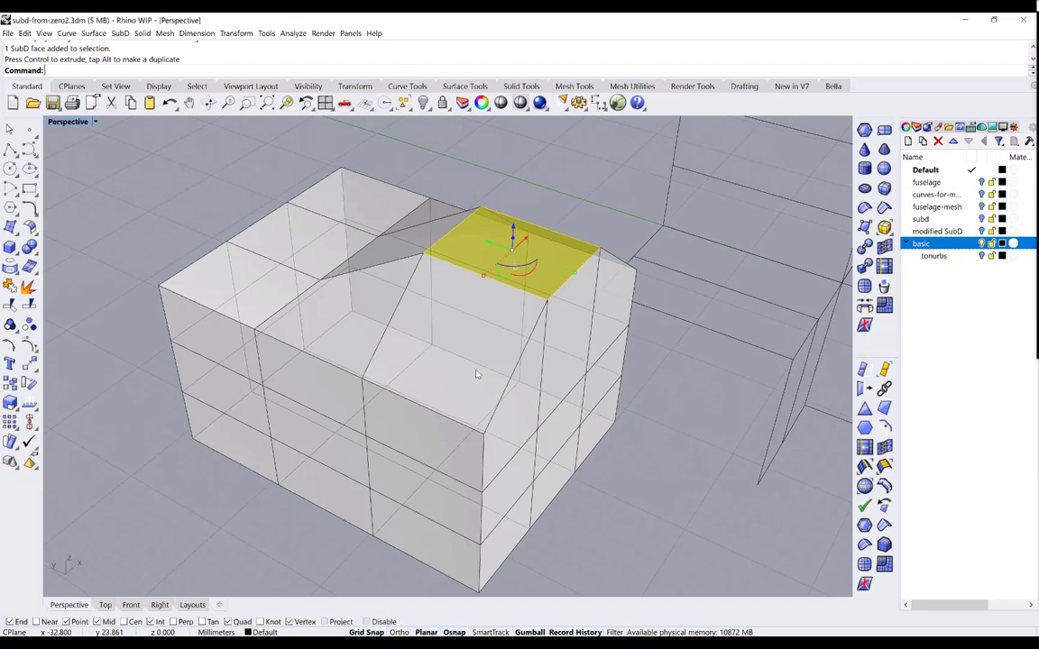
pyautogui.hotkey('ctrl', 'z')
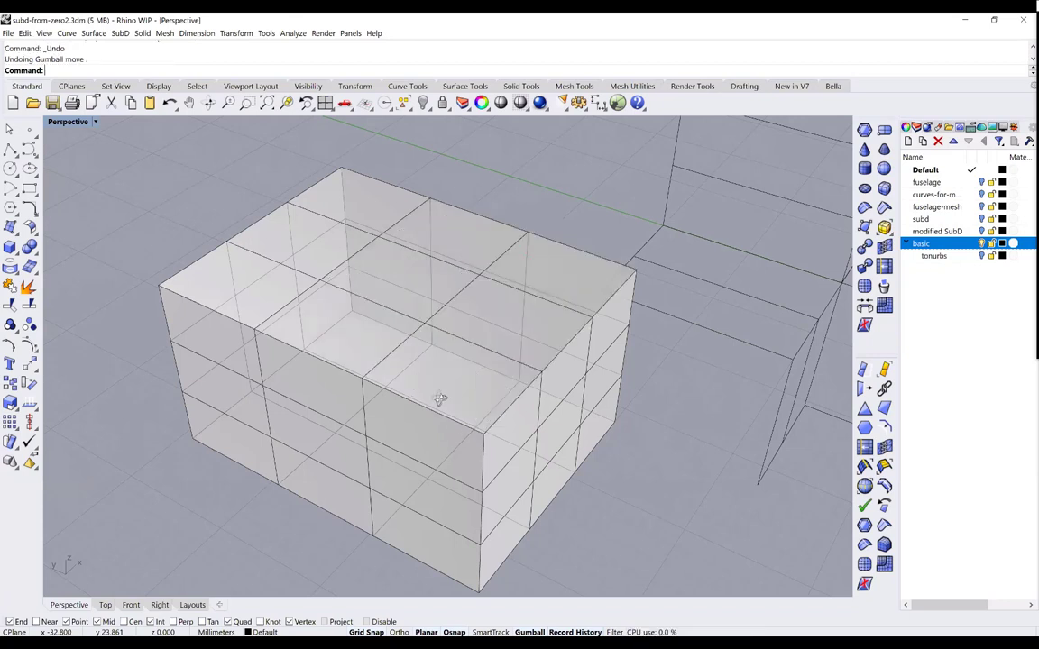
# Delete the SubD box beside the outline curves
pyautogui.moveTo(241, 368); pyautogui.dragTo(364, 391, button='right')
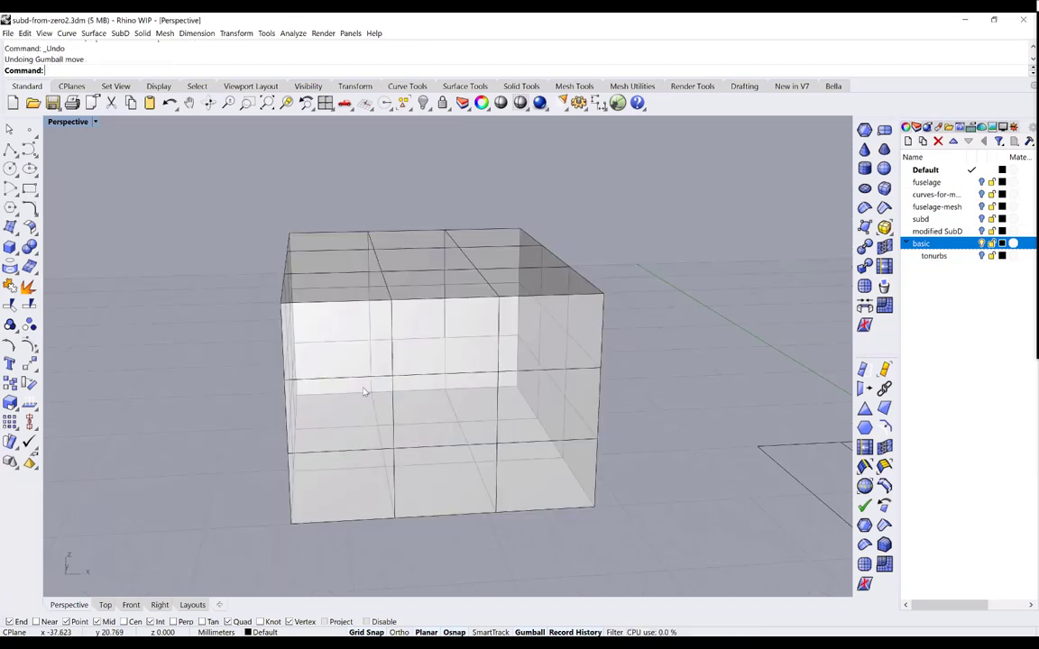
pyautogui.press('Home')
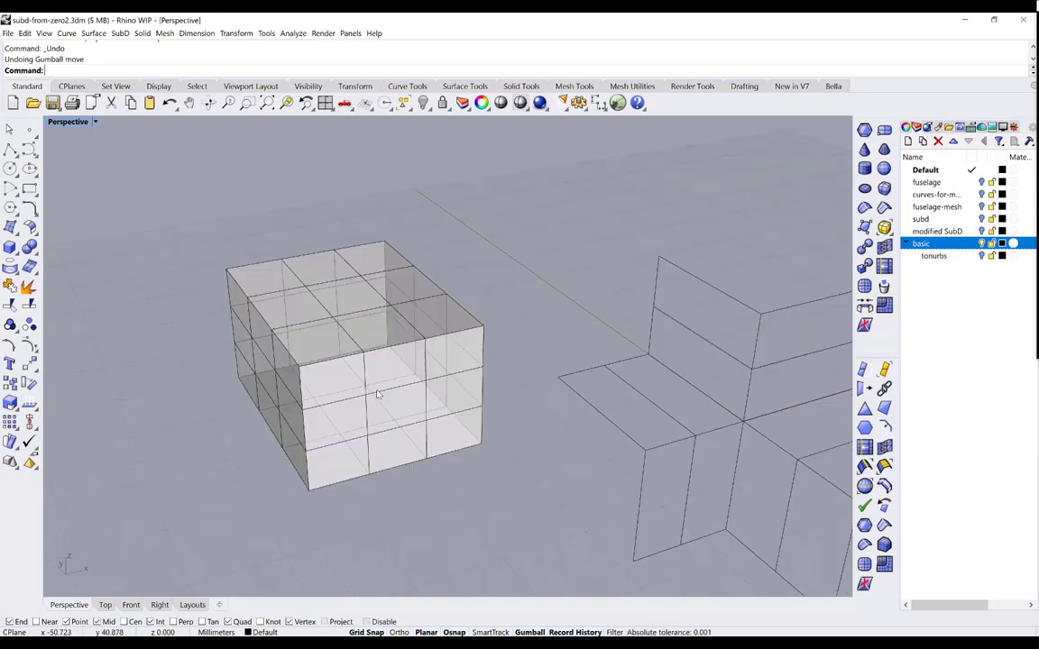
pyautogui.press('Home')
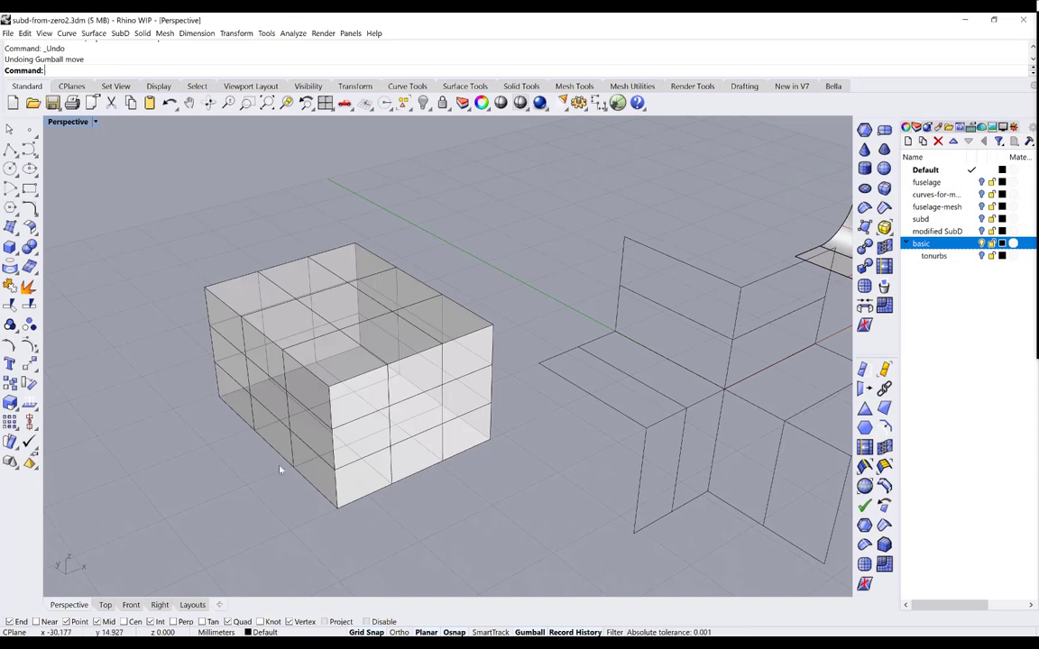
pyautogui.click(406, 421)
pyautogui.press('Delete')
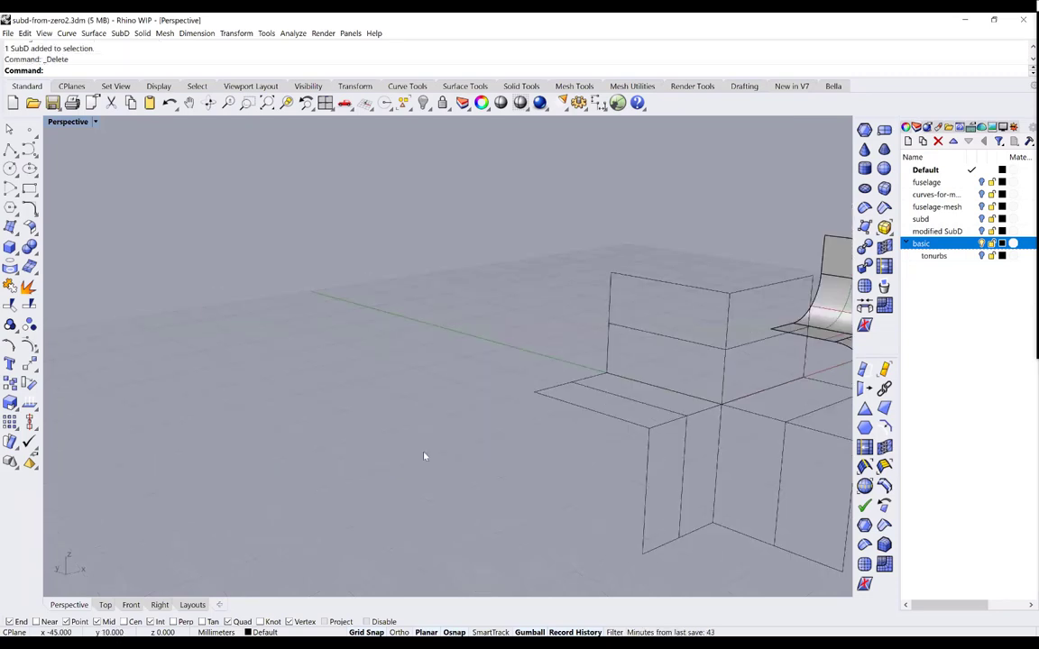
# Review the outline curves and the filleted polysurface, and turn off the basic layer to hide them
pyautogui.scroll(-2, 666, 455)
pyautogui.keyDown('shift'); pyautogui.moveTo(666, 455); pyautogui.dragTo(579, 450, button='right'); pyautogui.keyUp('shift')
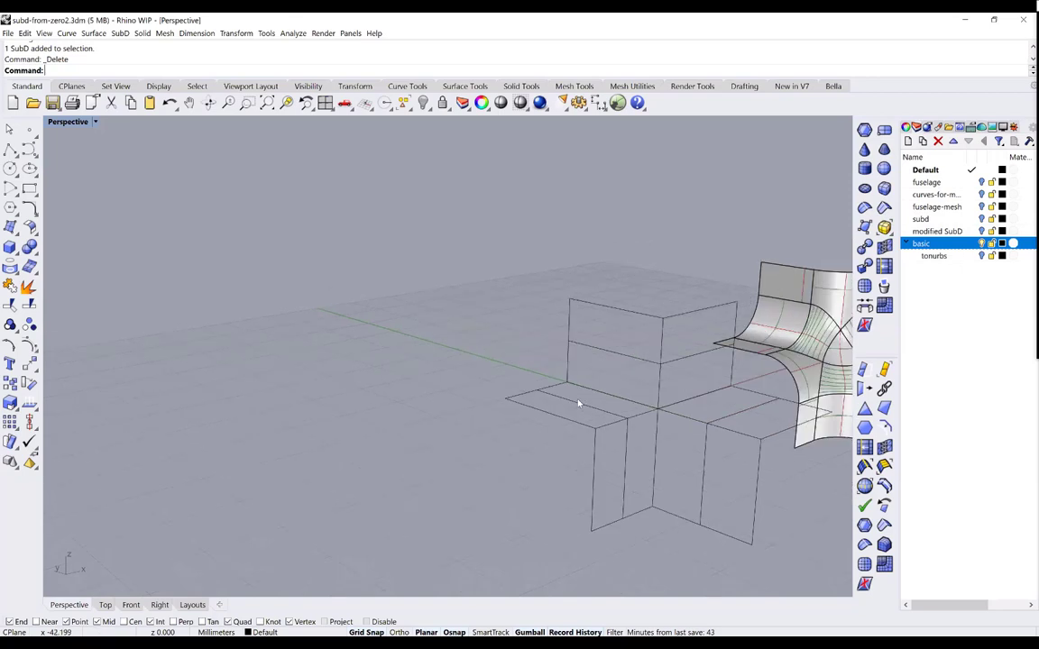
pyautogui.moveTo(578, 403); pyautogui.dragTo(561, 422, button='right')
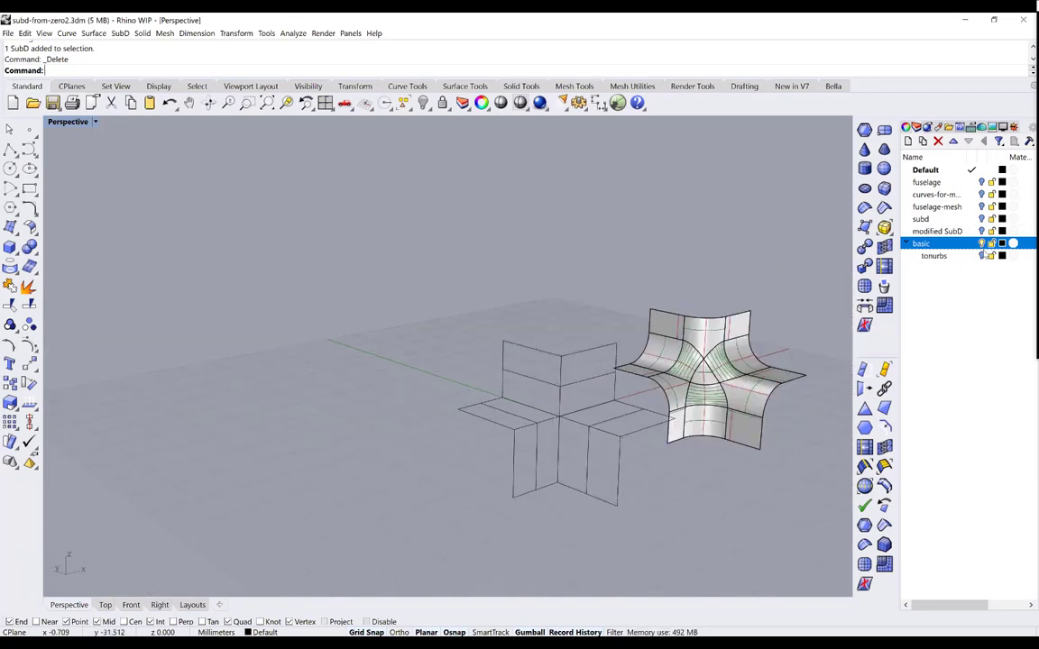
pyautogui.press('Left')
pyautogui.press('Left')
pyautogui.press('Up')
pyautogui.press('Up')
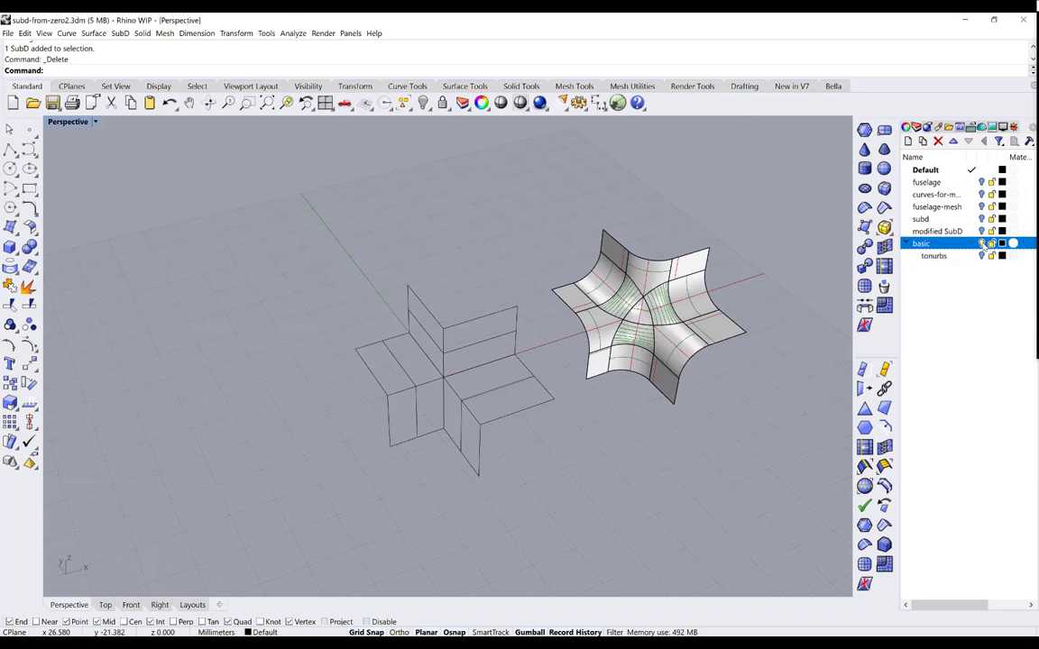
pyautogui.click(981, 244)
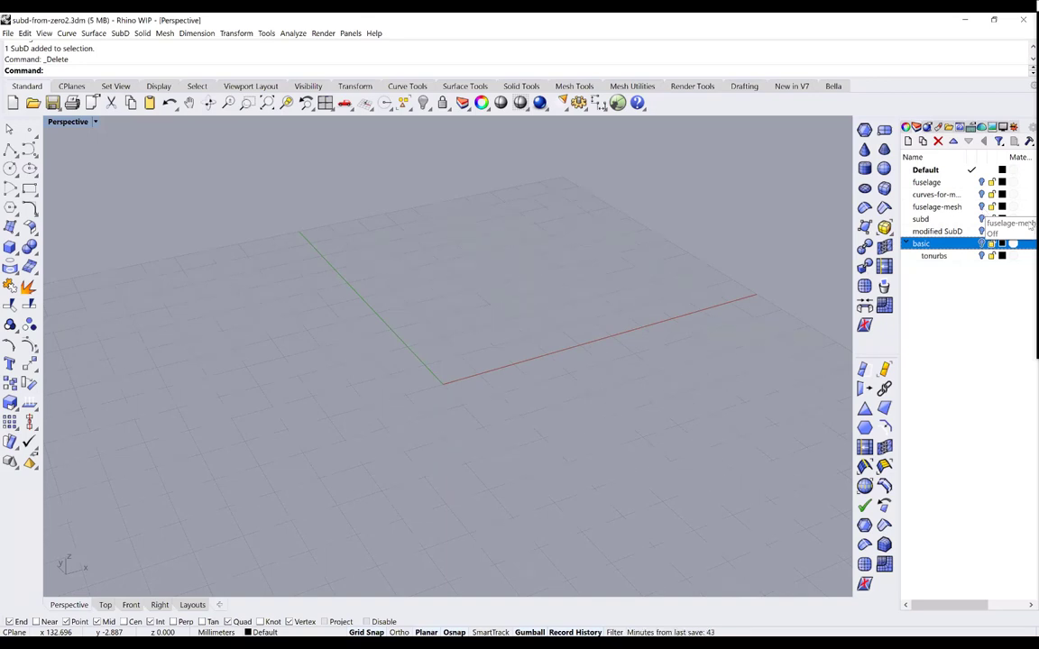
# Turn on the fuselage layer to show the airplane blocks, leaving the fuselage-mesh layer off
pyautogui.click(981, 206)
pyautogui.click(982, 207)
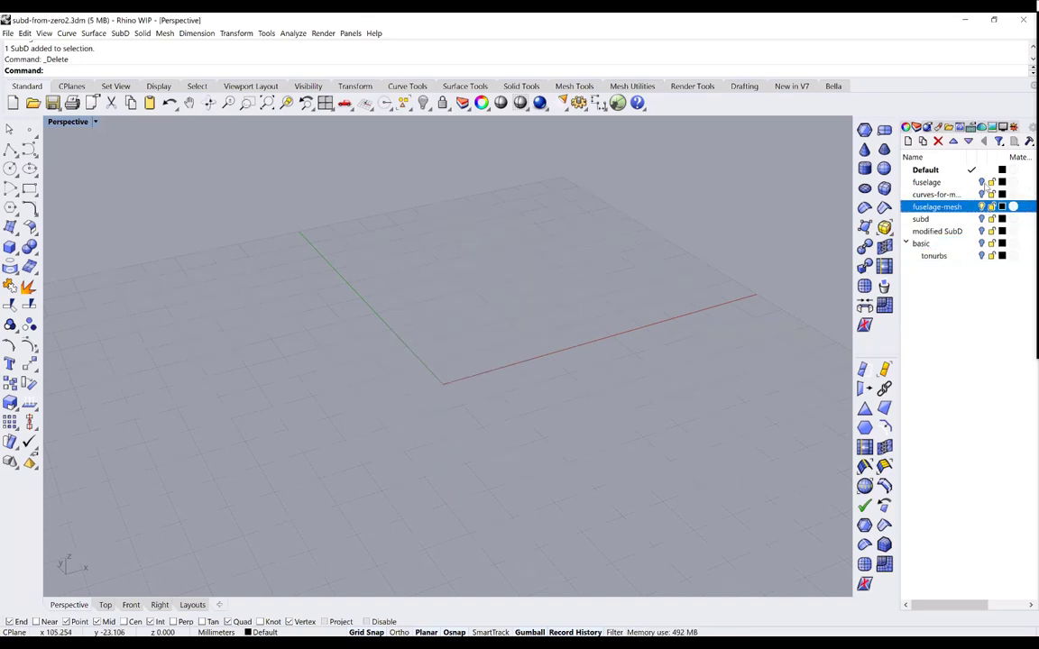
pyautogui.press('Up')
pyautogui.press('Up')
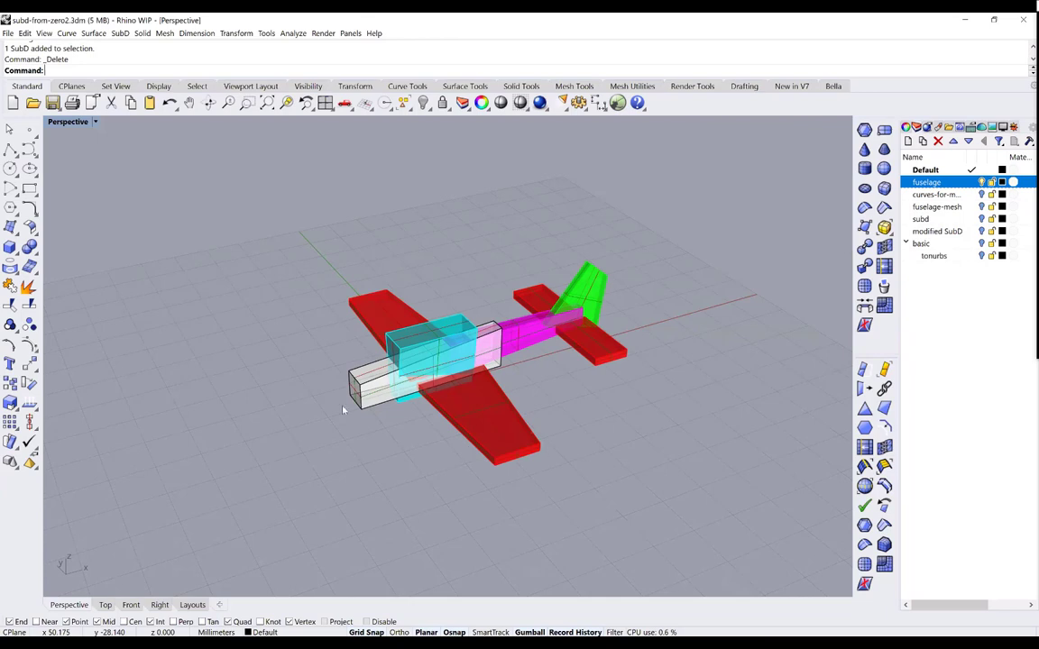
# Examine the box-shaped fuselage, cockpit, wing and tail parts of the airplane from several sides
pyautogui.scroll(2, 334, 399)
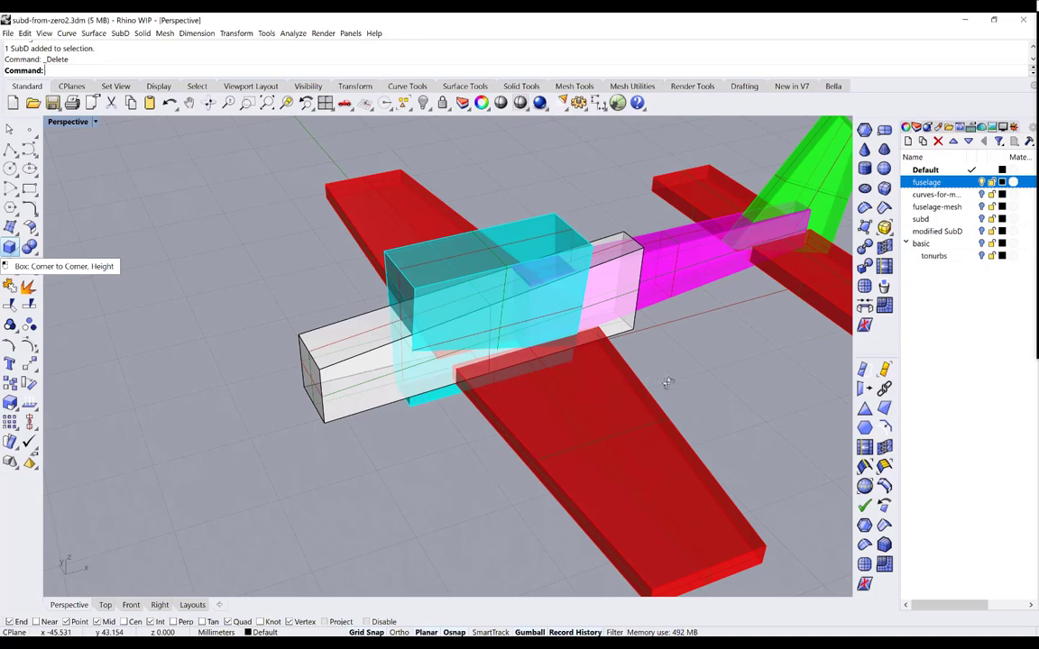
pyautogui.moveTo(471, 385); pyautogui.dragTo(456, 381, button='right')
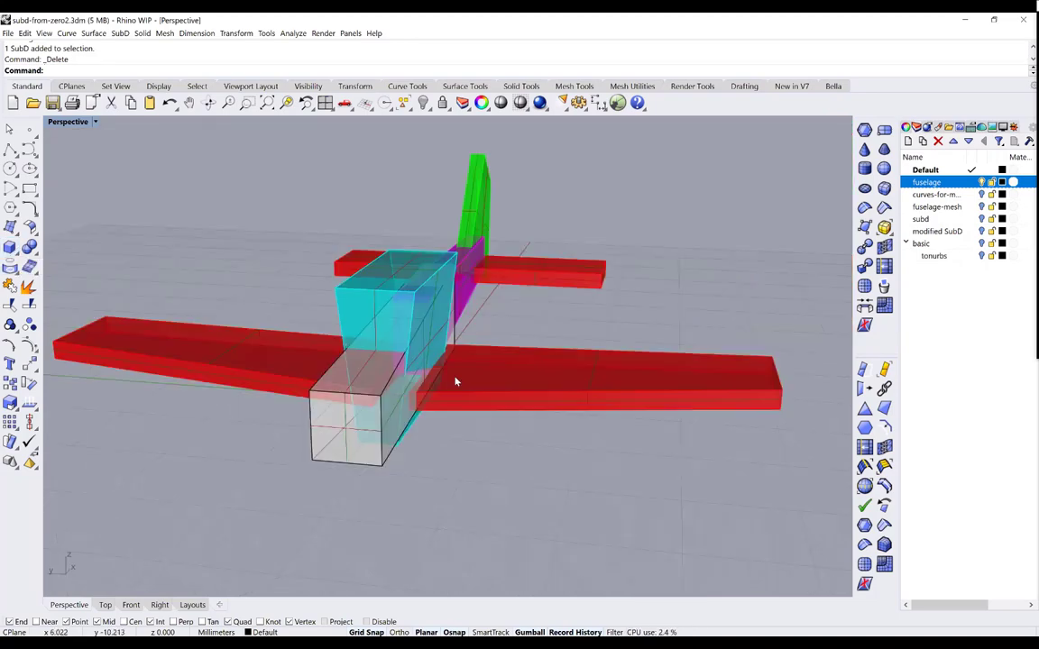
pyautogui.moveTo(596, 374); pyautogui.dragTo(635, 369, button='right')
pyautogui.moveTo(550, 353); pyautogui.dragTo(505, 348, button='right')
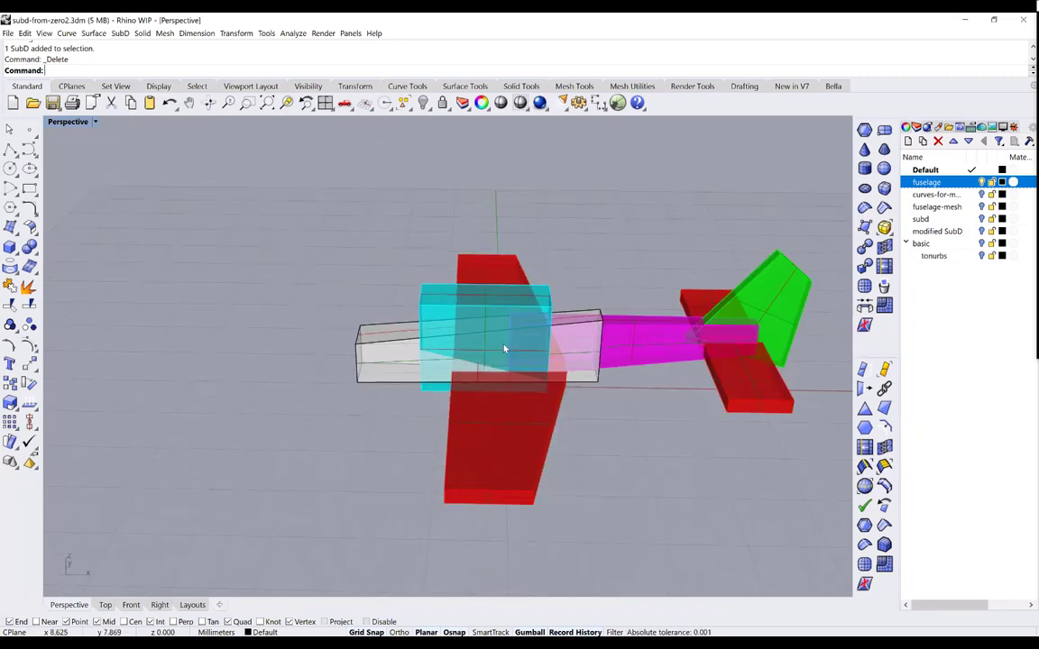
pyautogui.moveTo(630, 377)
pyautogui.mouseDown(button='right')
pyautogui.moveTo(620, 379)
pyautogui.moveTo(633, 380)
pyautogui.mouseUp(button='right')
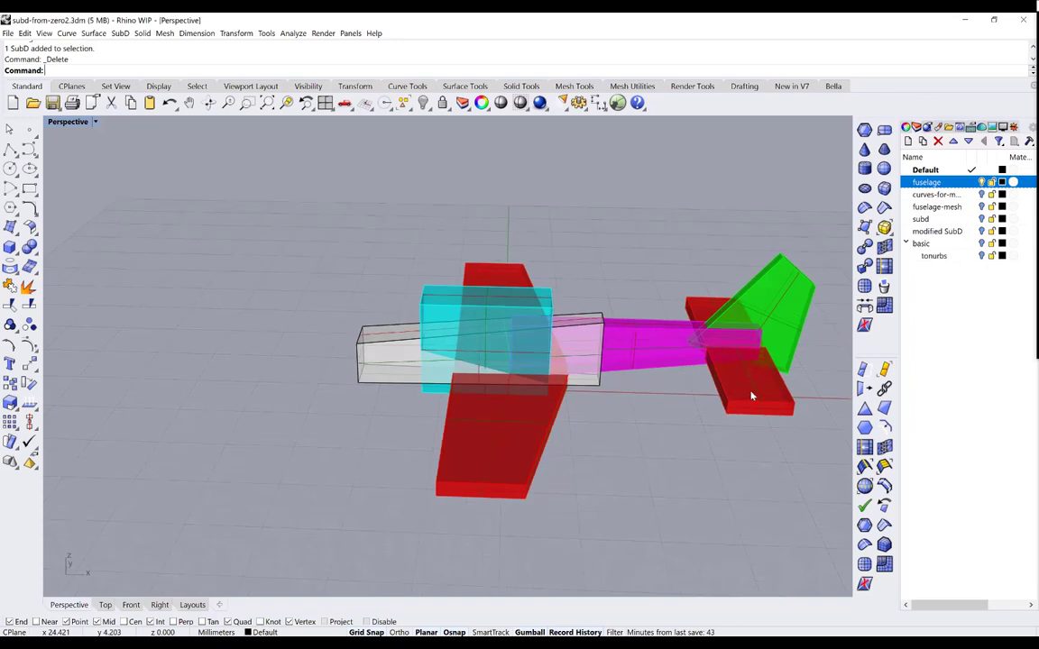
pyautogui.moveTo(751, 396); pyautogui.dragTo(676, 352, button='right')
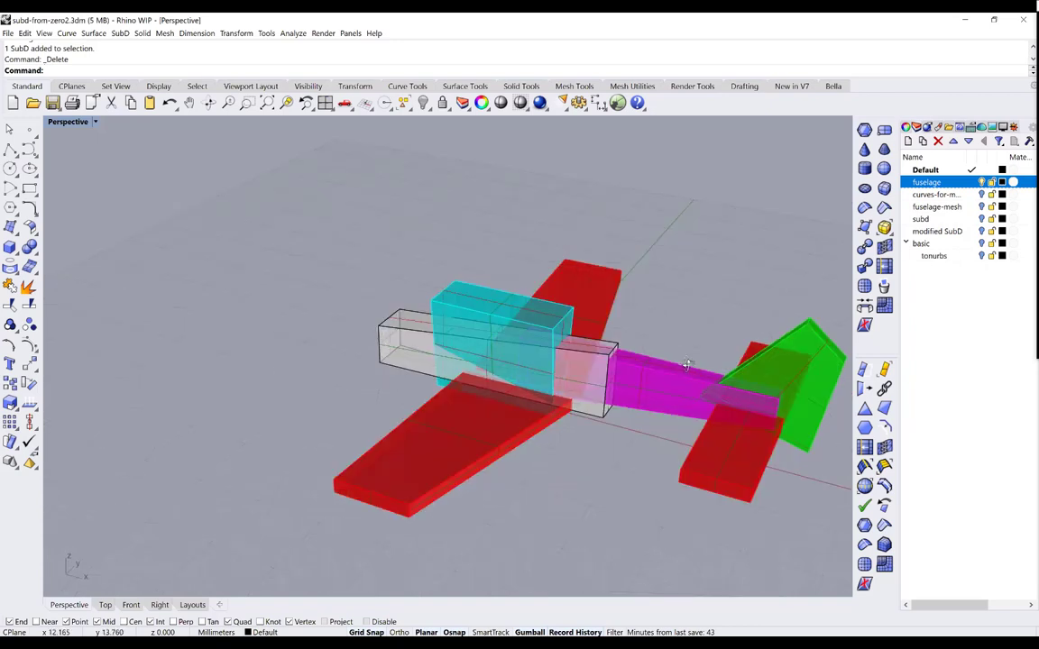
pyautogui.scroll(1, 686, 365)
pyautogui.keyDown('shift'); pyautogui.moveTo(839, 388); pyautogui.dragTo(706, 374, button='right'); pyautogui.keyUp('shift')
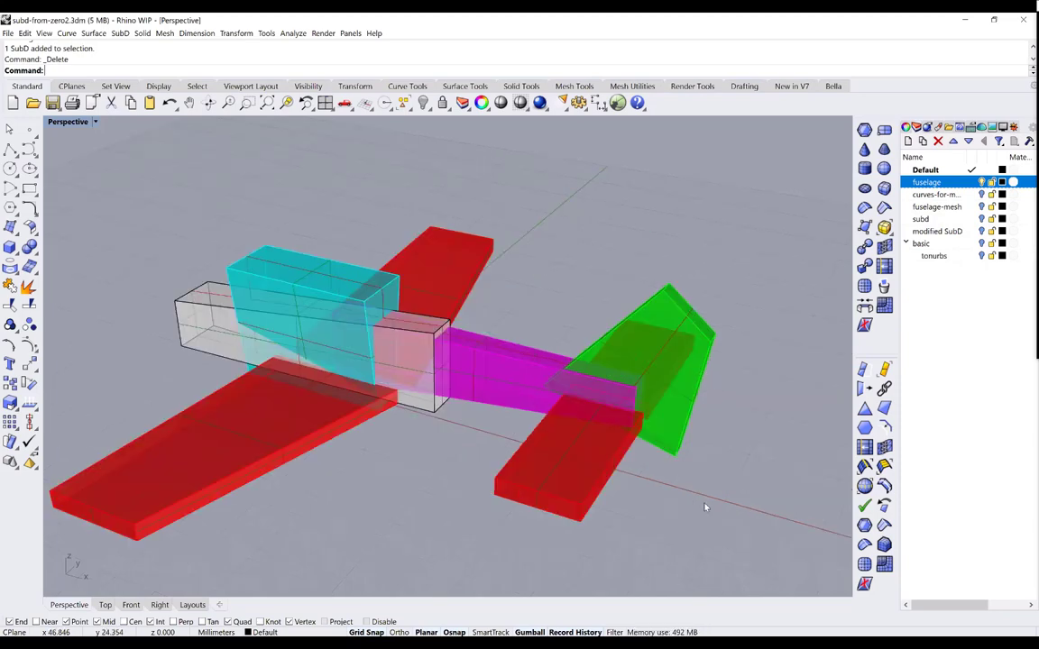
pyautogui.scroll(2, 711, 513)
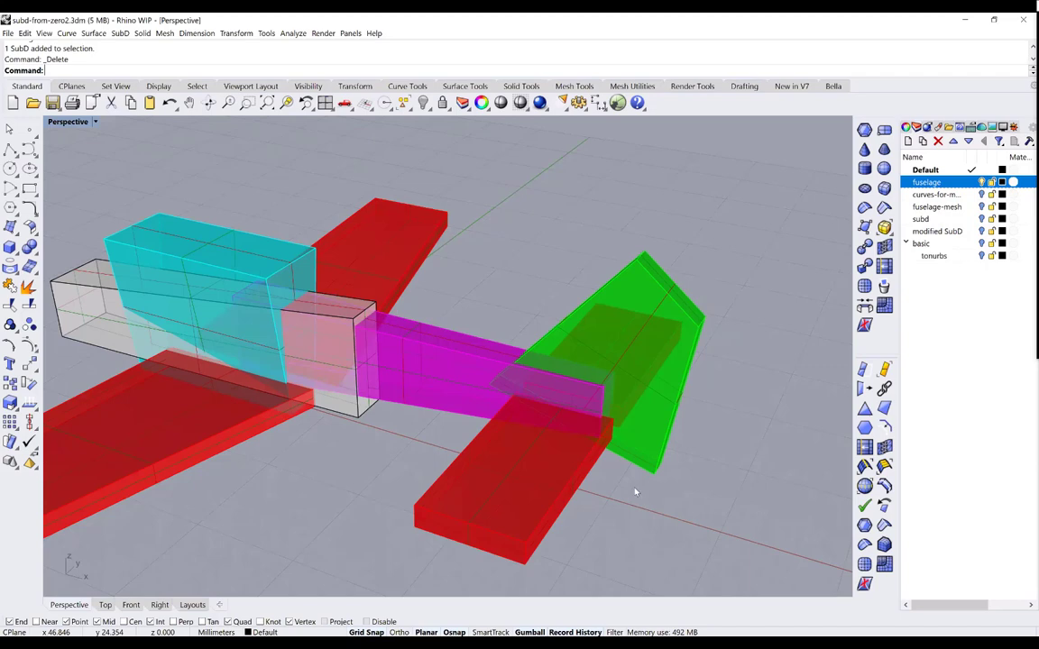
# Move the rear face of the green tail fin outward along the X direction, and undo the move
pyautogui.moveTo(633, 492); pyautogui.dragTo(598, 472, button='right')
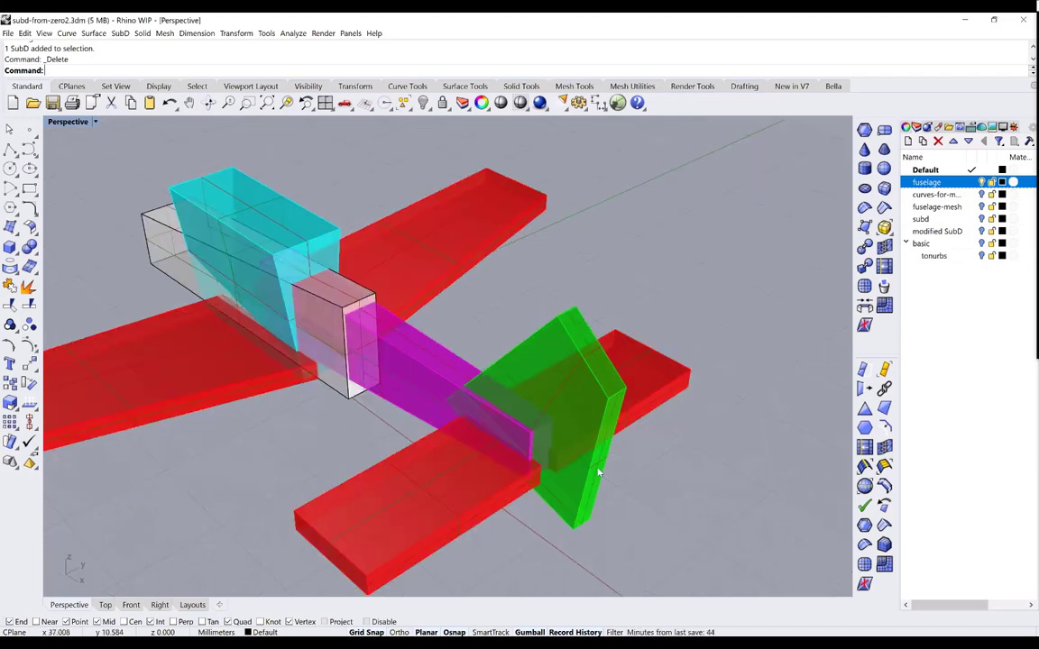
pyautogui.keyDown('ctrl'); pyautogui.keyDown('shift'); pyautogui.click(598, 473); pyautogui.keyUp('shift'); pyautogui.keyUp('ctrl')
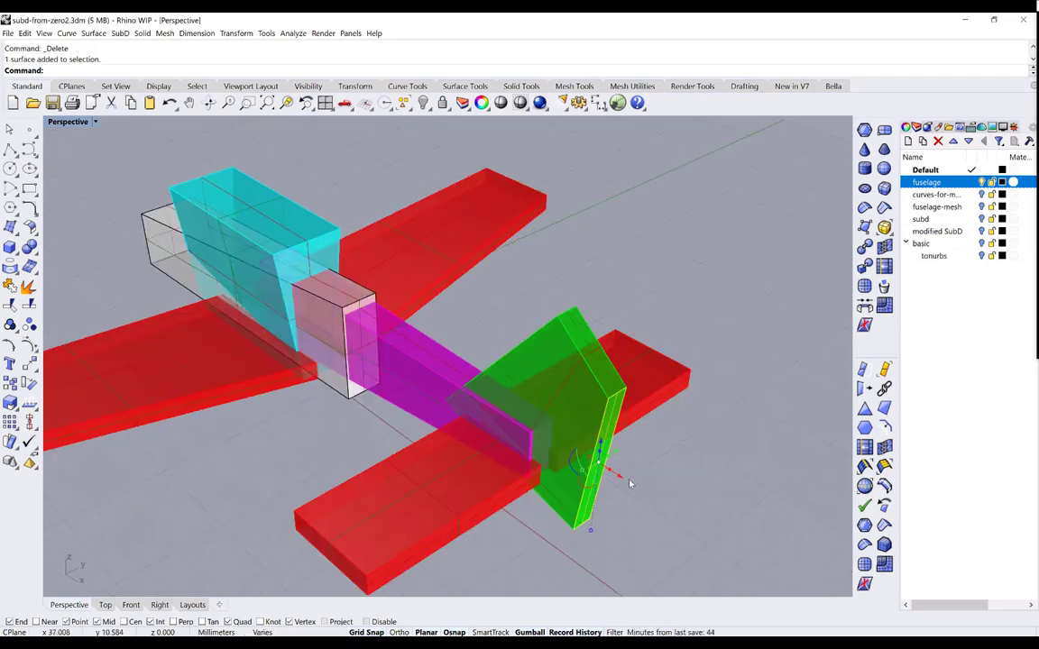
pyautogui.moveTo(628, 483); pyautogui.dragTo(636, 488)
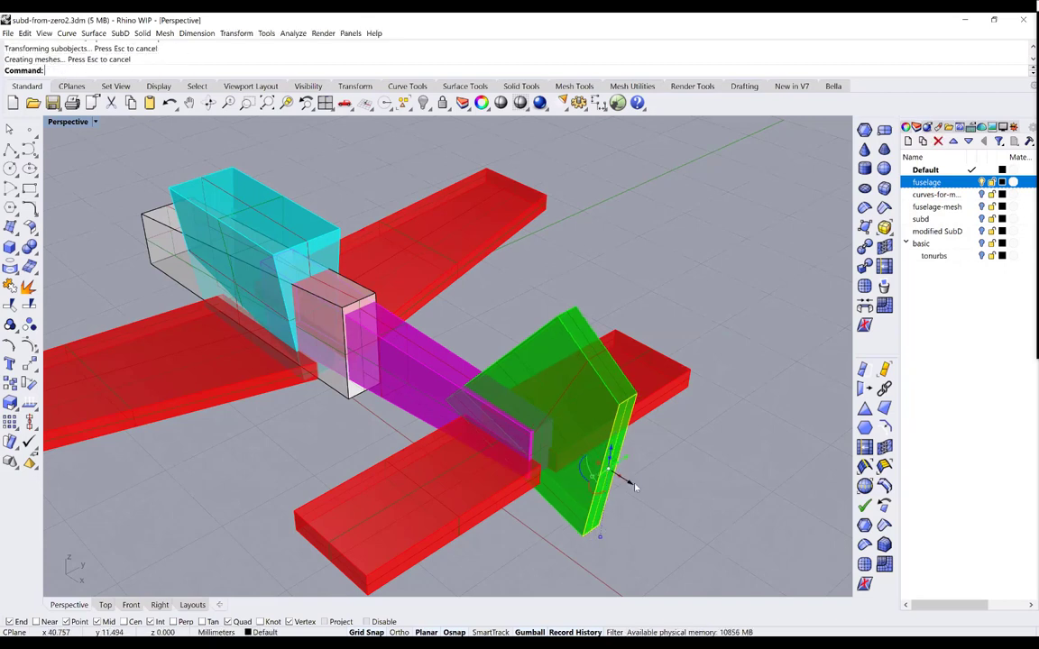
pyautogui.hotkey('ctrl', 'z')
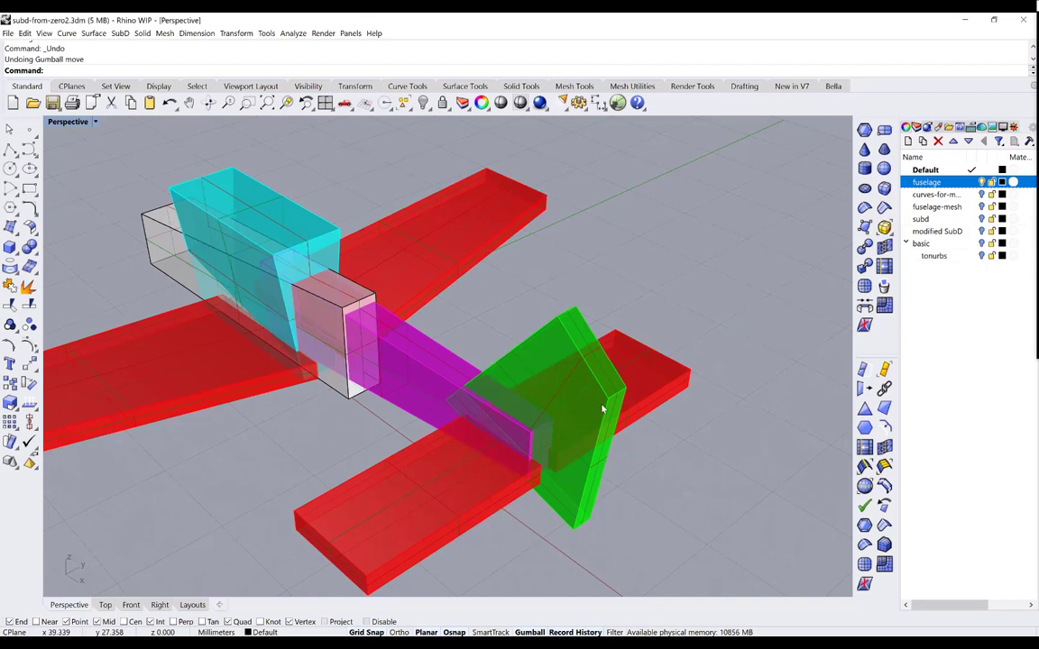
# Create a mesh box with 3 faces in each direction on the ground plane beside the airplane
pyautogui.moveTo(606, 412); pyautogui.dragTo(608, 408, button='right')
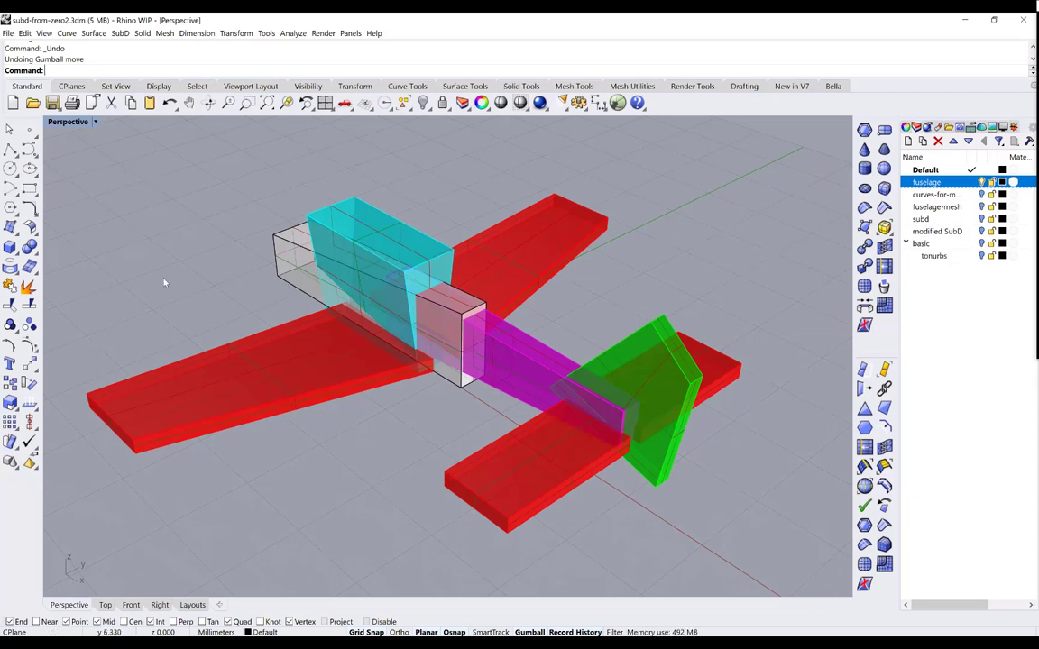
pyautogui.scroll(-2, 190, 278)
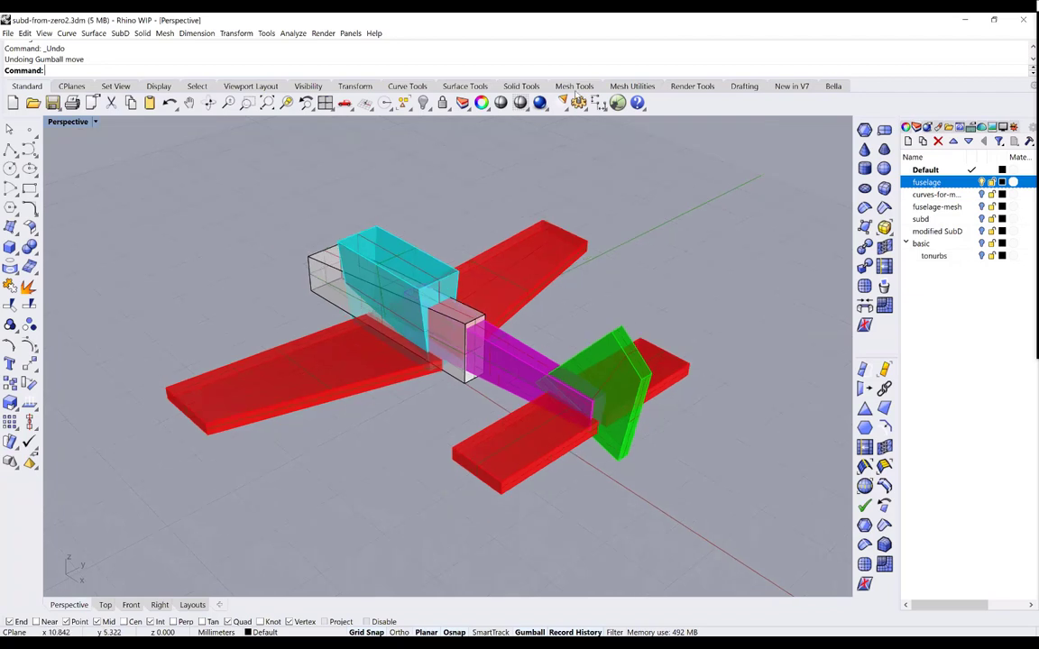
pyautogui.scroll(-2, 587, 149)
pyautogui.moveTo(610, 118); pyautogui.dragTo(708, 116, button='right')
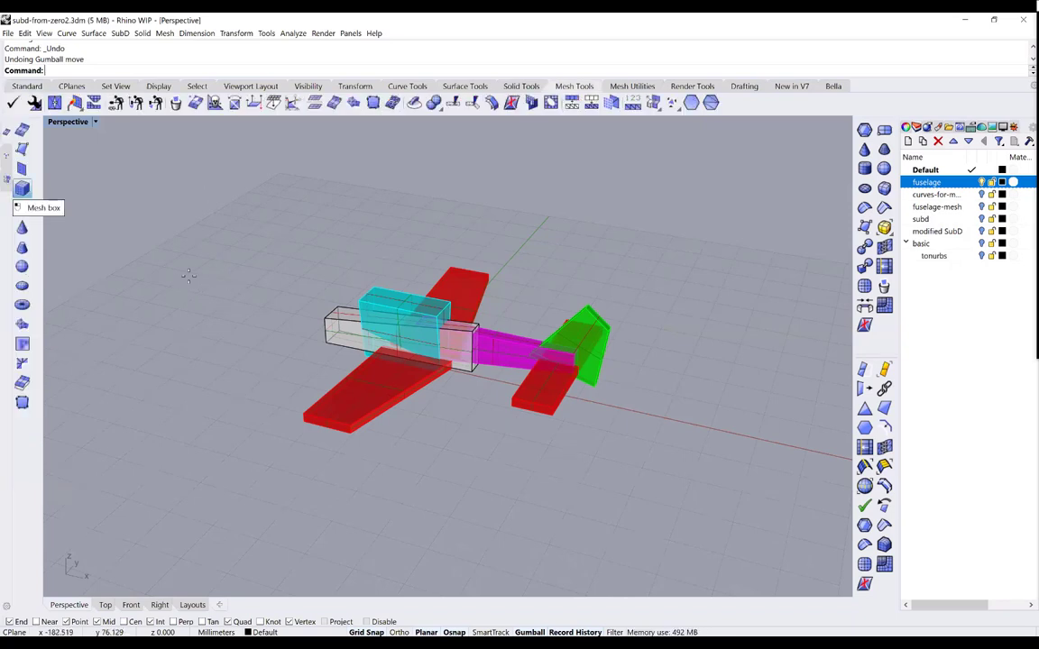
pyautogui.click(22, 188)
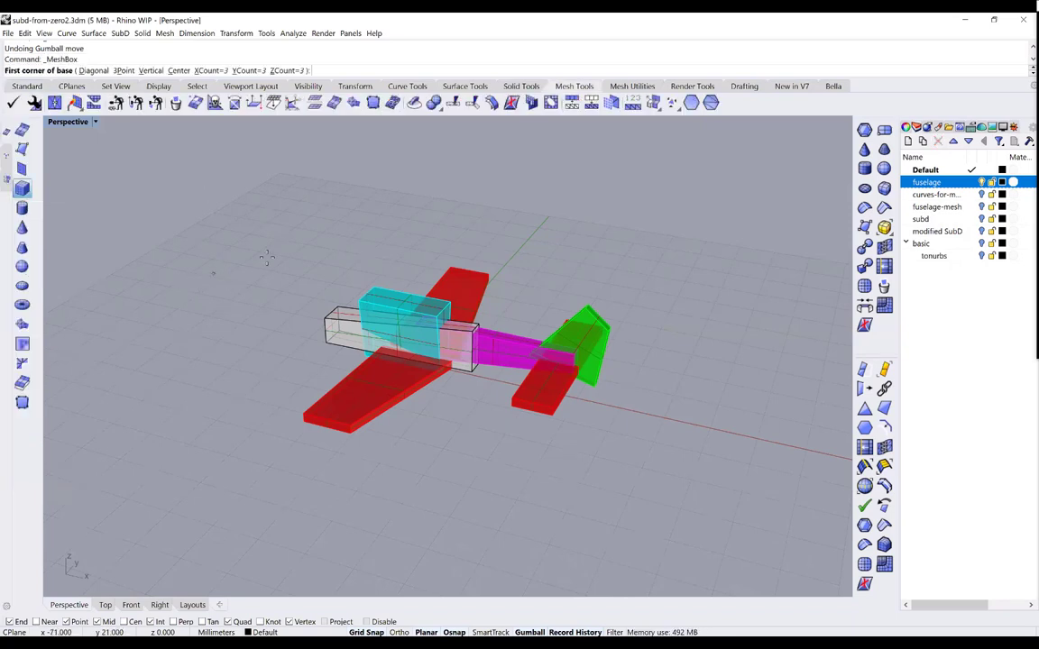
pyautogui.click(189, 276)
pyautogui.click(281, 263)
pyautogui.click(201, 243)
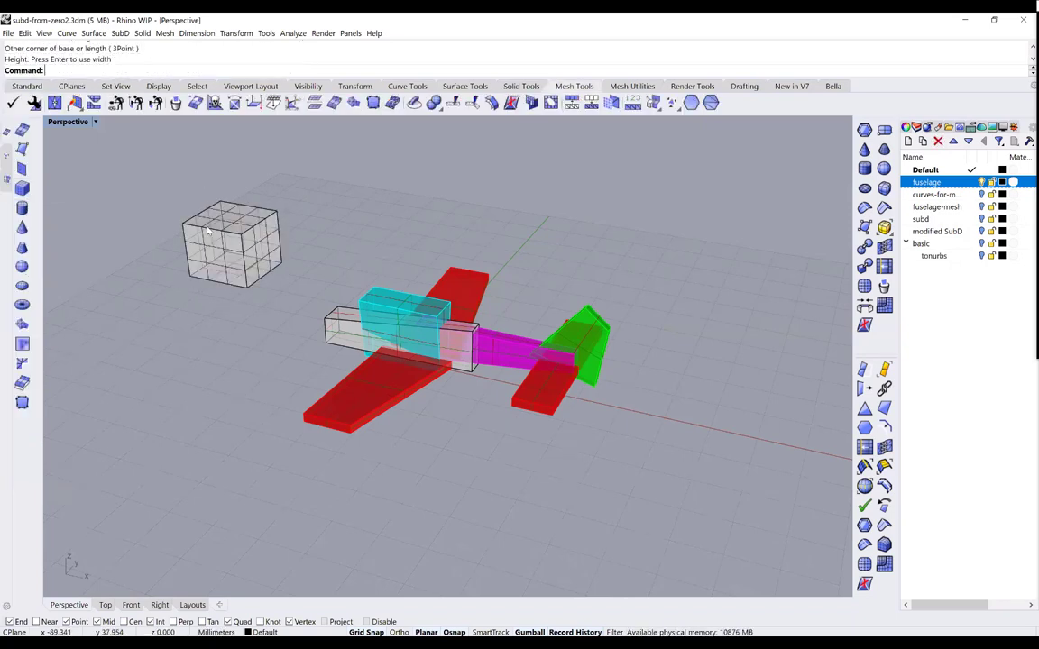
# Convert the mesh box to a SubD with ToSubD, using mesh control points and keeping the input mesh
pyautogui.scroll(3, 211, 195)
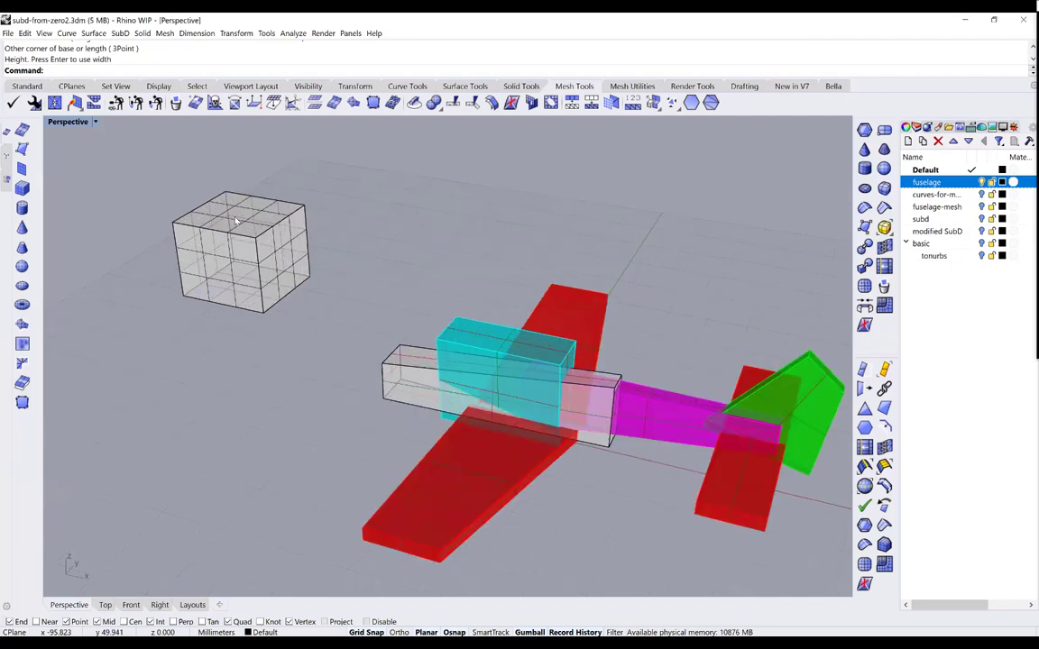
pyautogui.click(235, 220)
pyautogui.write('tosubd')
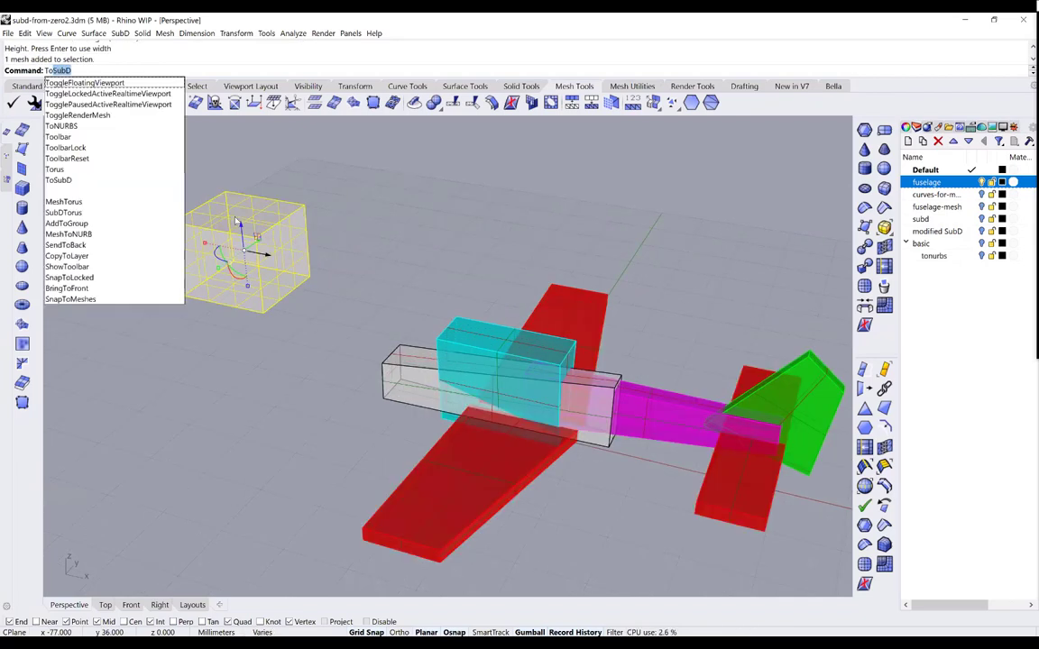
pyautogui.press('Return')
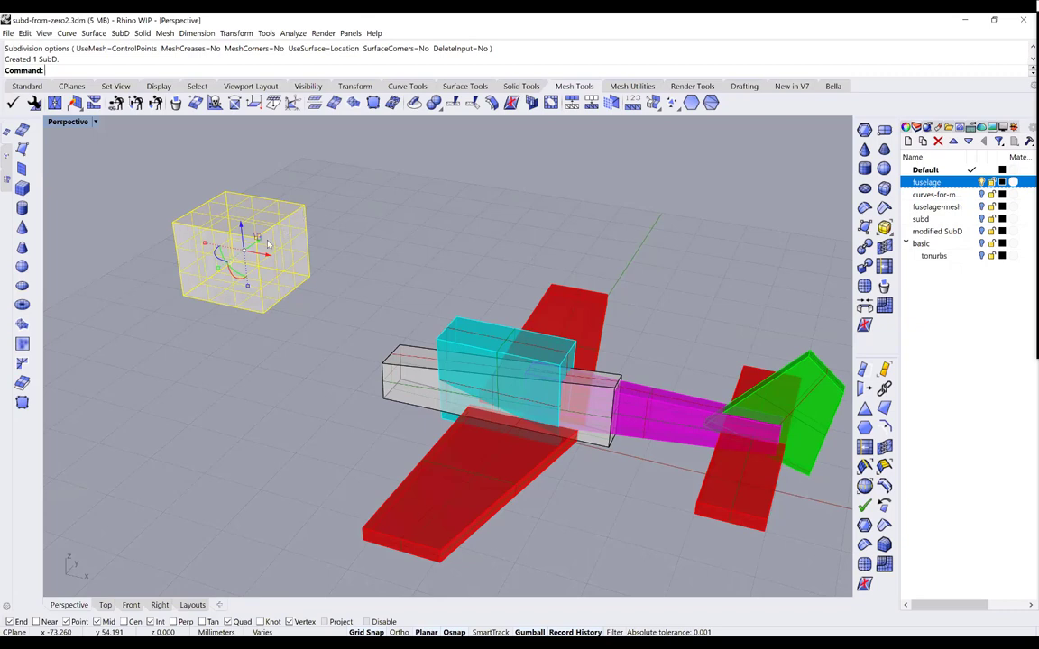
# Move the original mesh box away from the SubD, and switch the SubD to smooth display to compare the two shapes
pyautogui.moveTo(219, 225); pyautogui.dragTo(316, 162)
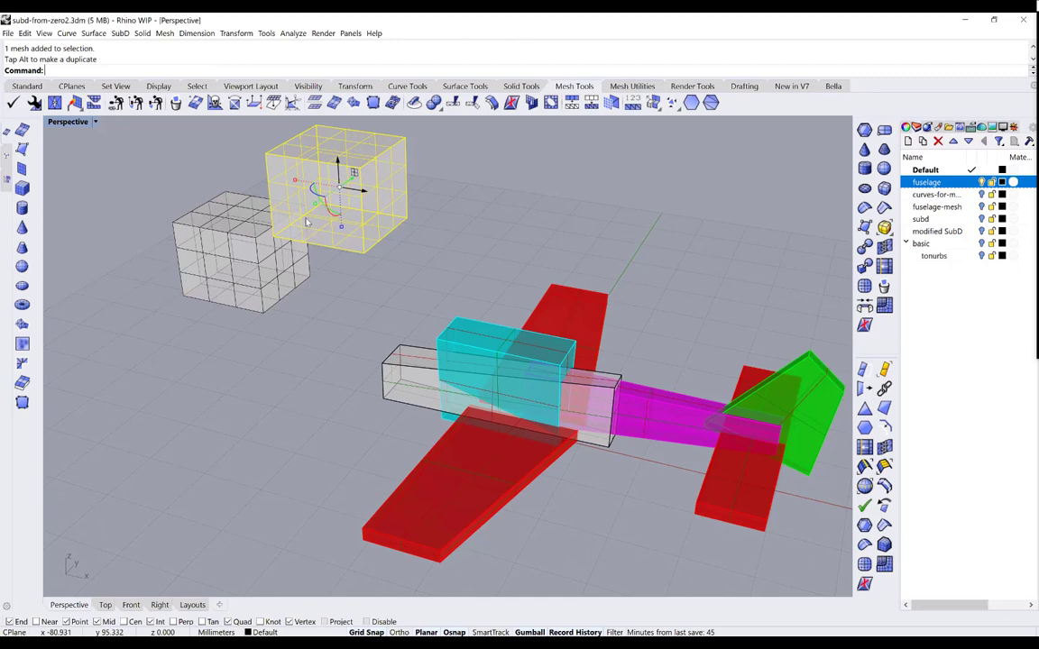
pyautogui.press('Escape')
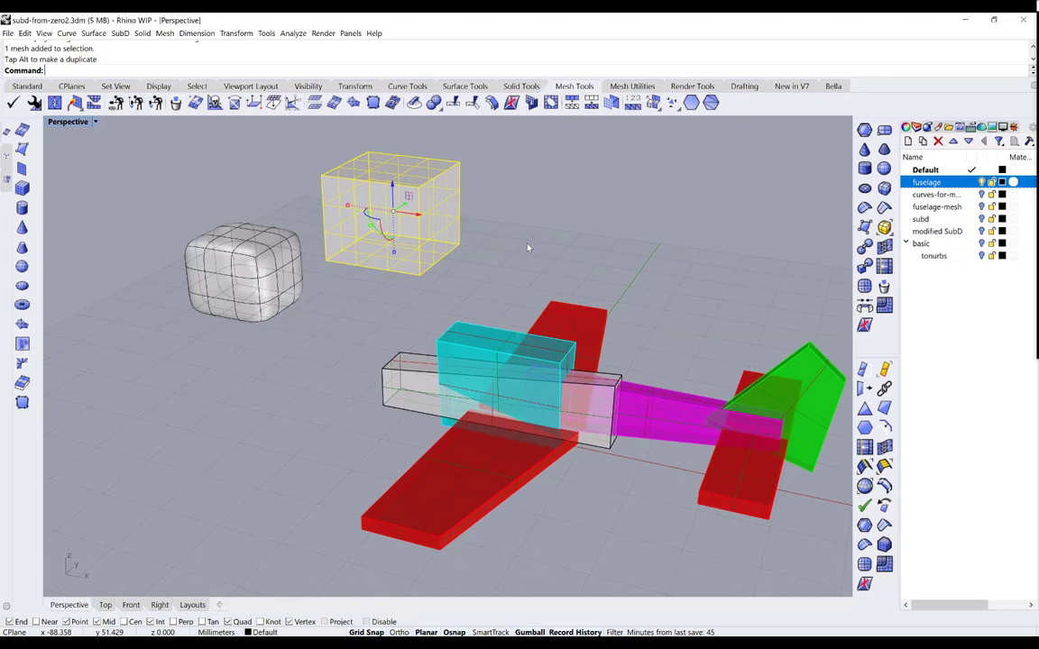
pyautogui.scroll(3, 474, 218)
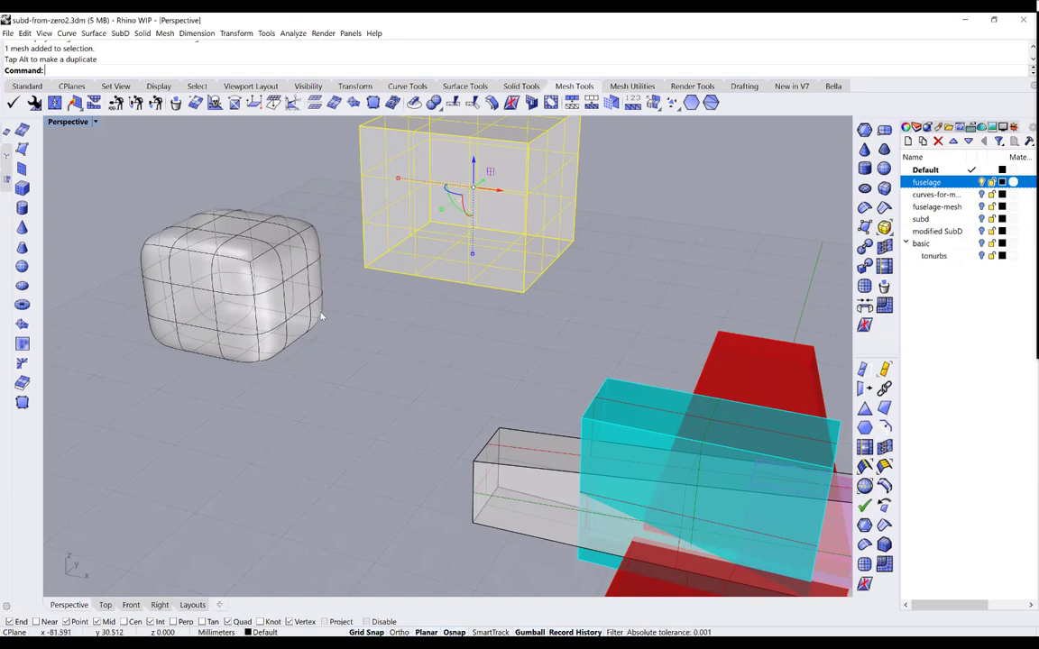
pyautogui.moveTo(341, 233); pyautogui.dragTo(395, 190, button='right')
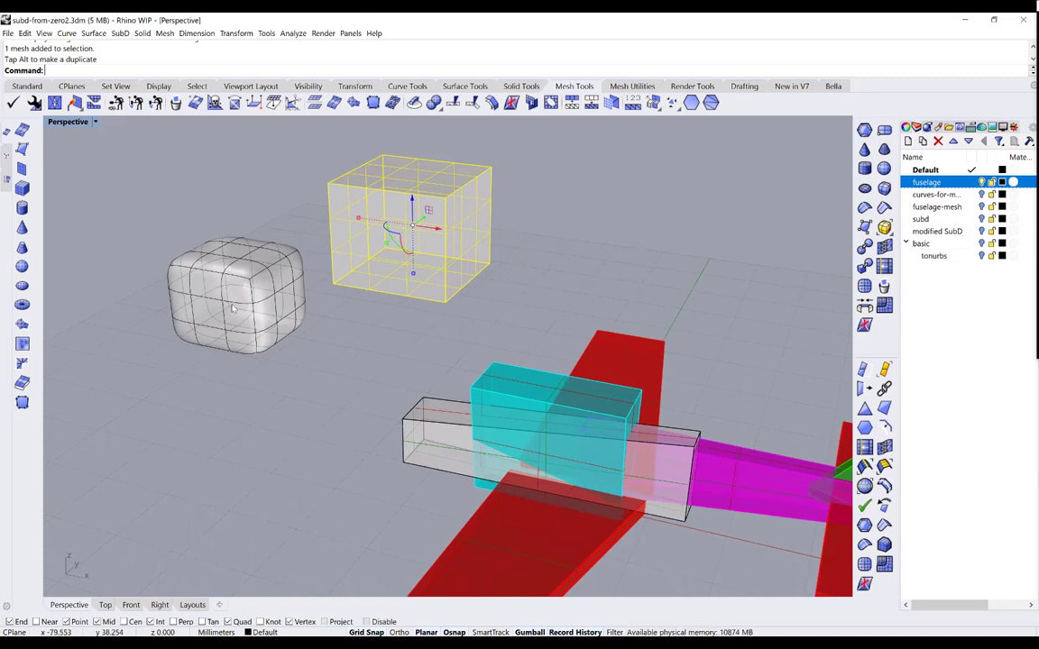
# Delete the original mesh box and inspect the face layout of the remaining SubD
pyautogui.press('Delete')
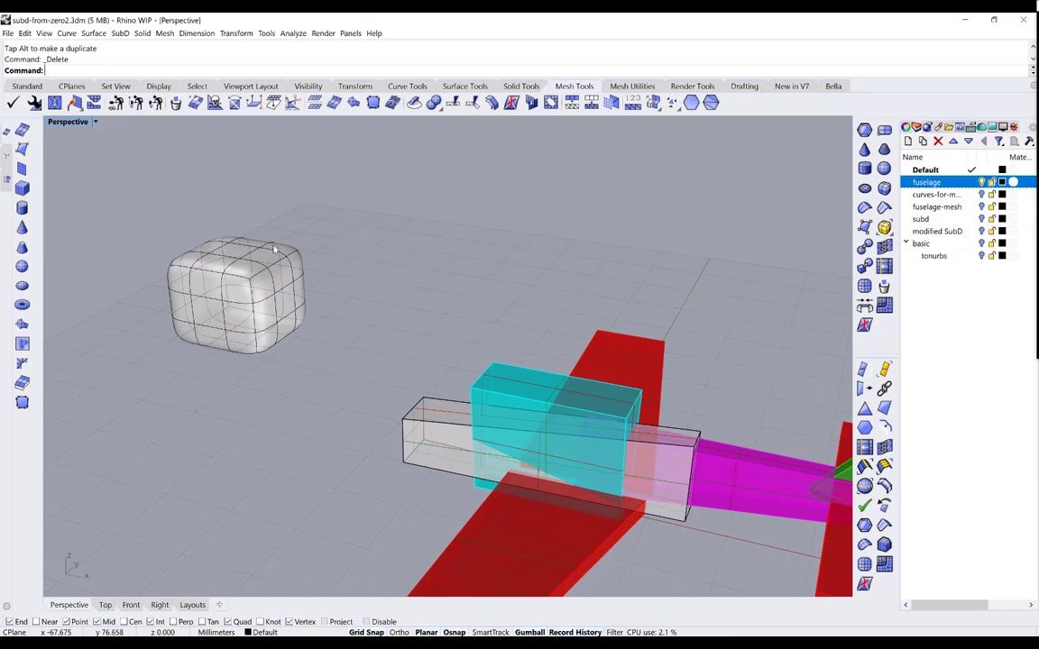
pyautogui.moveTo(274, 249); pyautogui.dragTo(269, 271, button='right')
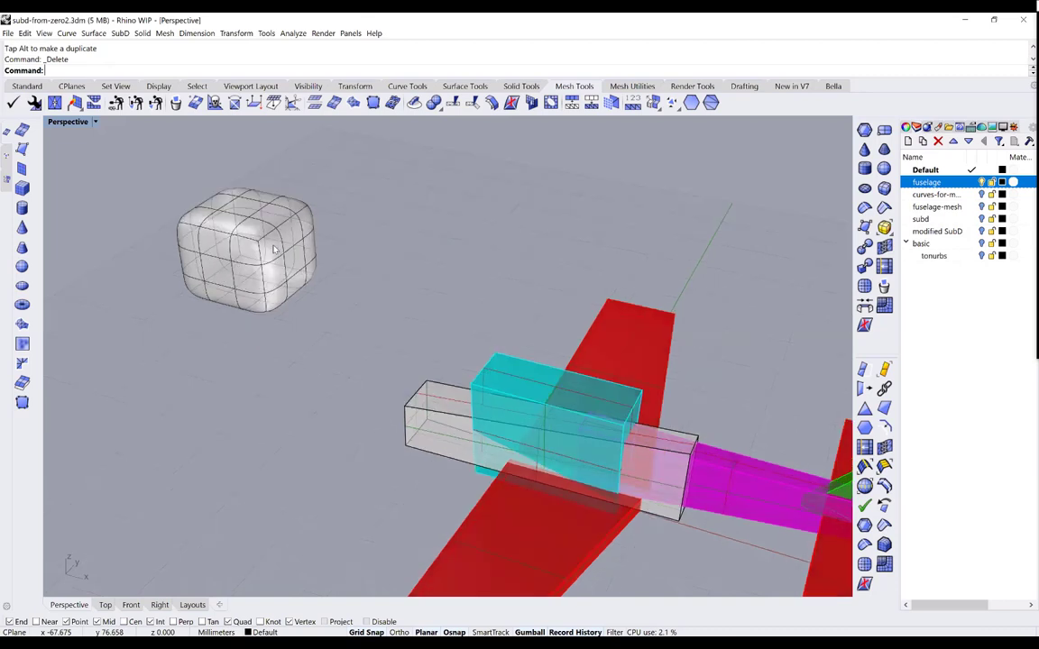
pyautogui.scroll(3, 275, 250)
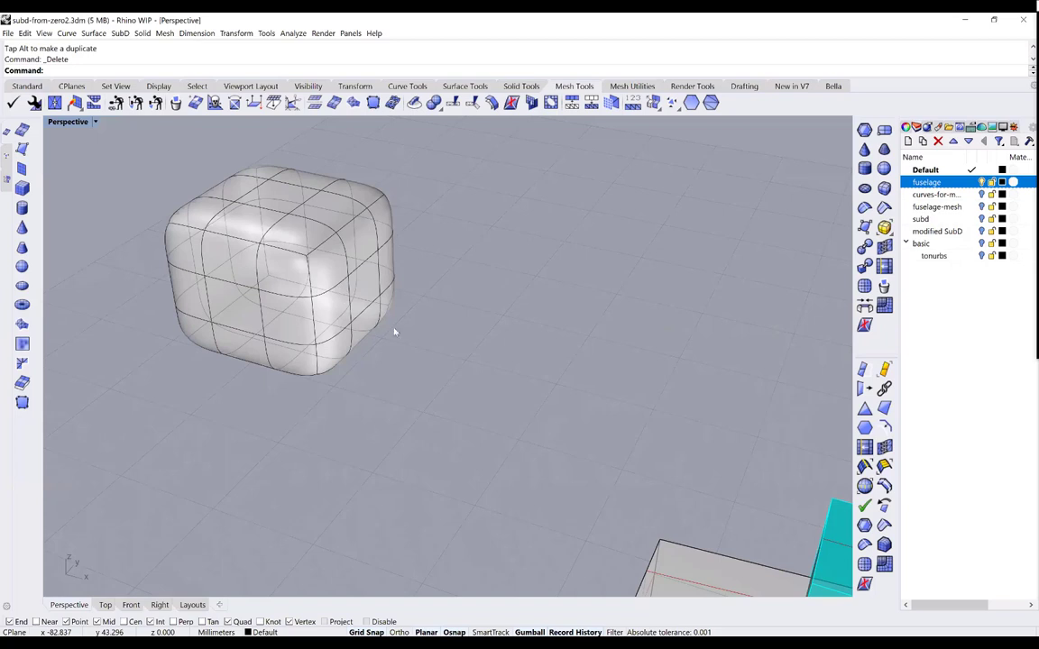
pyautogui.scroll(-3, 359, 300)
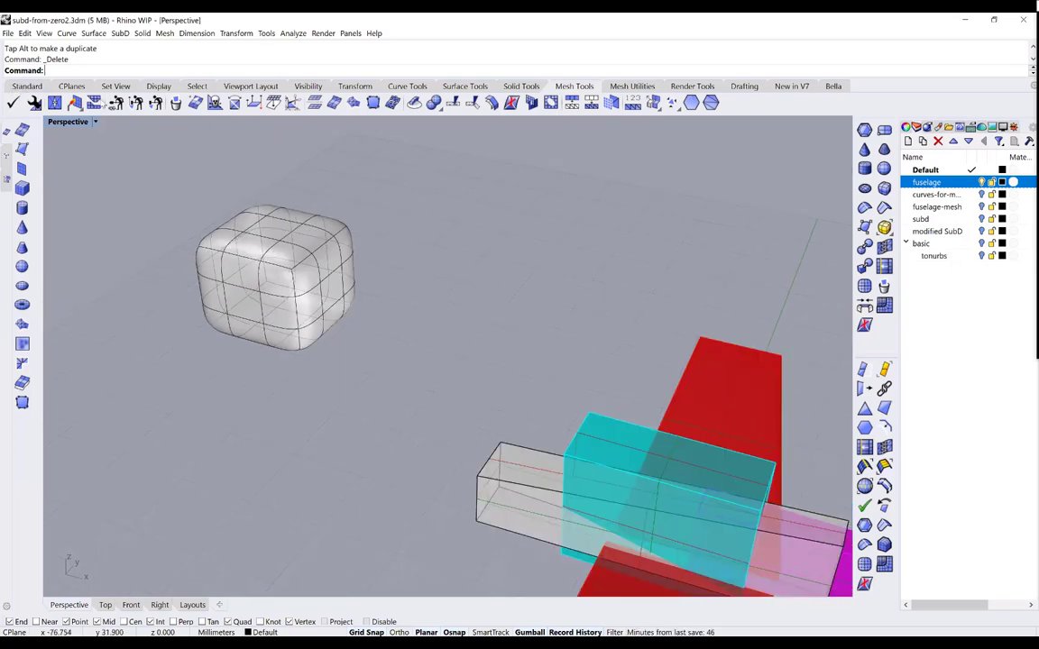
# Launch Grasshopper and bring the SubD and the airplane into view beside its window
pyautogui.scroll(-4, 532, 159)
pyautogui.click(27, 86)
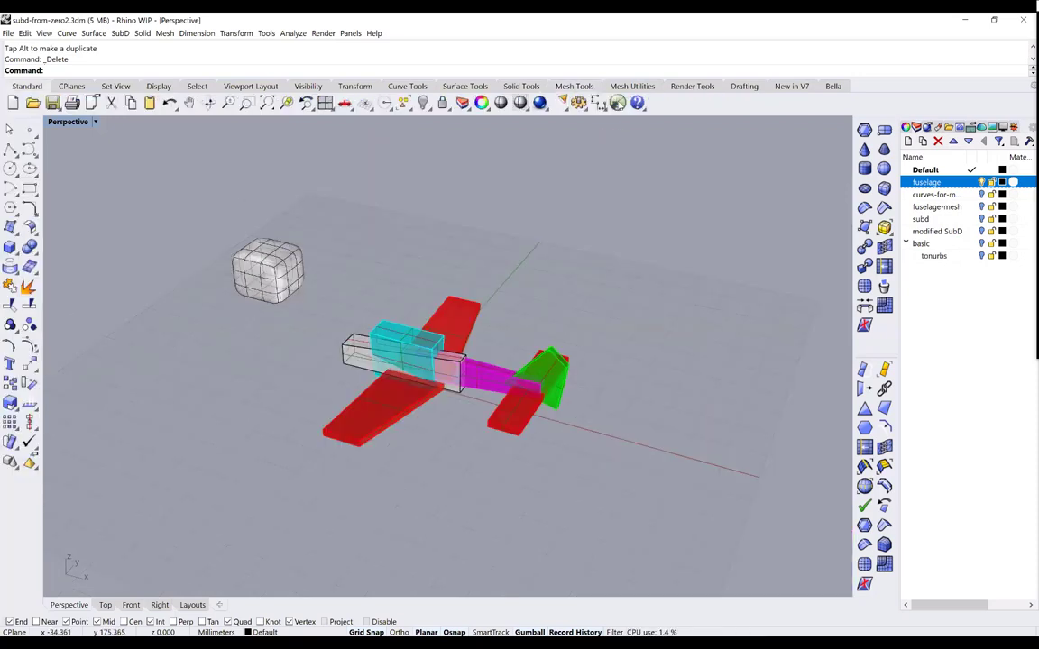
pyautogui.click(617, 102)
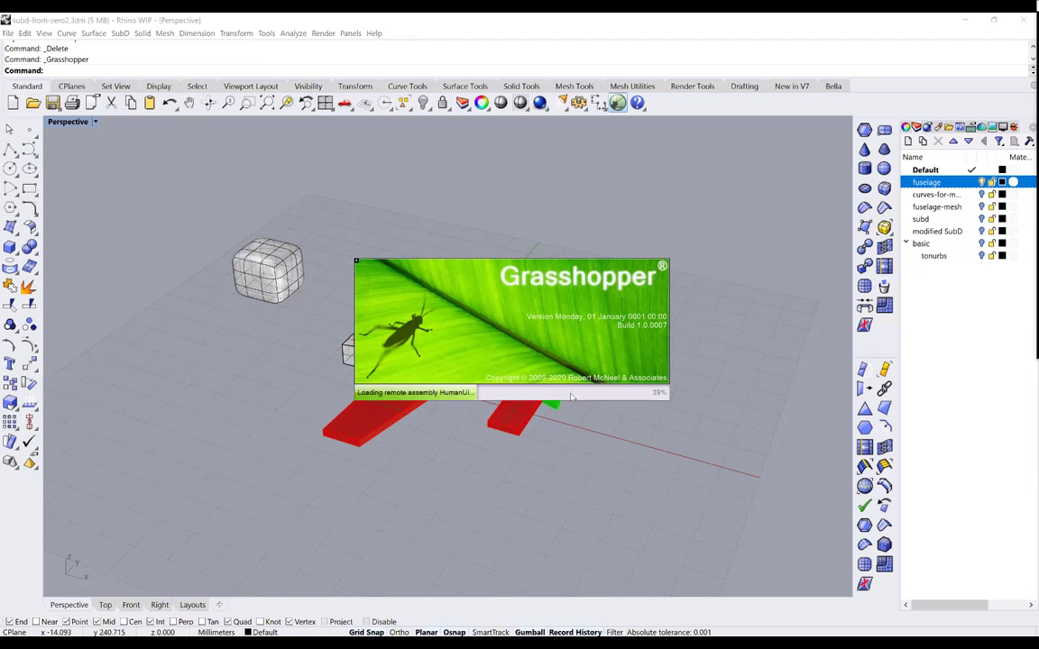
pyautogui.press('Escape')
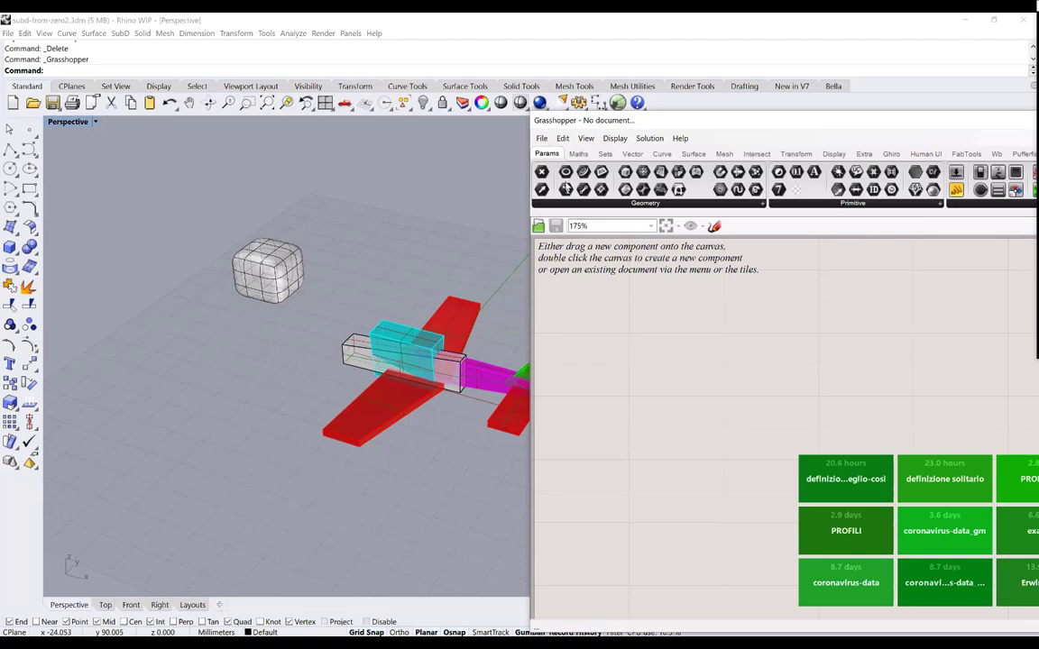
pyautogui.keyDown('shift'); pyautogui.moveTo(405, 361); pyautogui.dragTo(282, 340, button='right'); pyautogui.keyUp('shift')
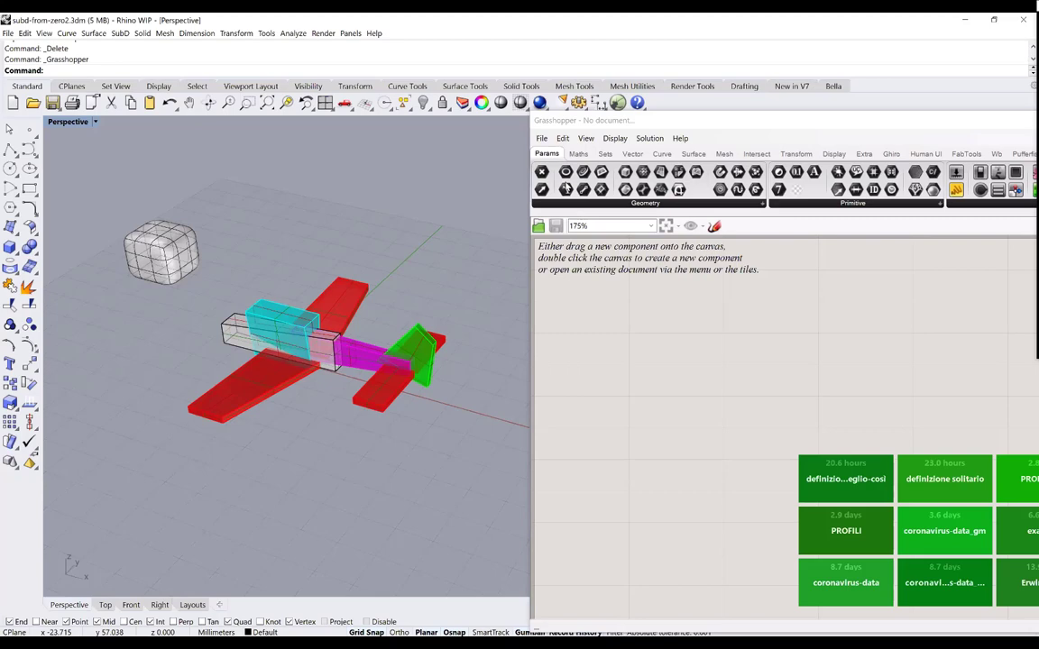
# Open the PROFILI-gm definition in Grasshopper, and replace it on the canvas with a new blank definition
pyautogui.click(542, 138)
pyautogui.moveTo(580, 182)
pyautogui.click(828, 345)
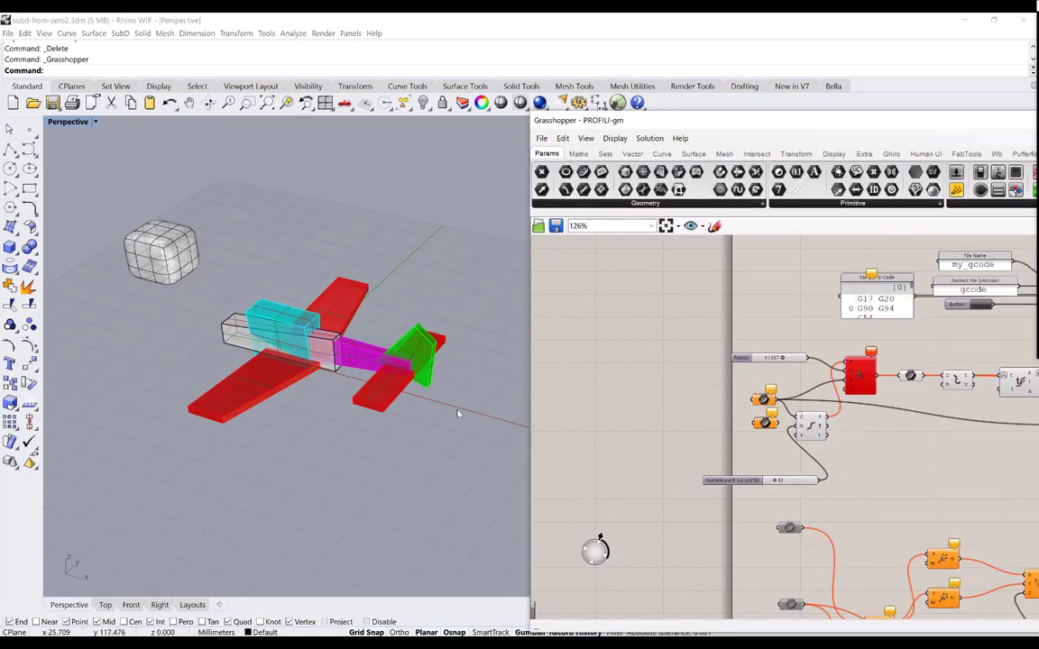
pyautogui.hotkey('ctrl', 'n')
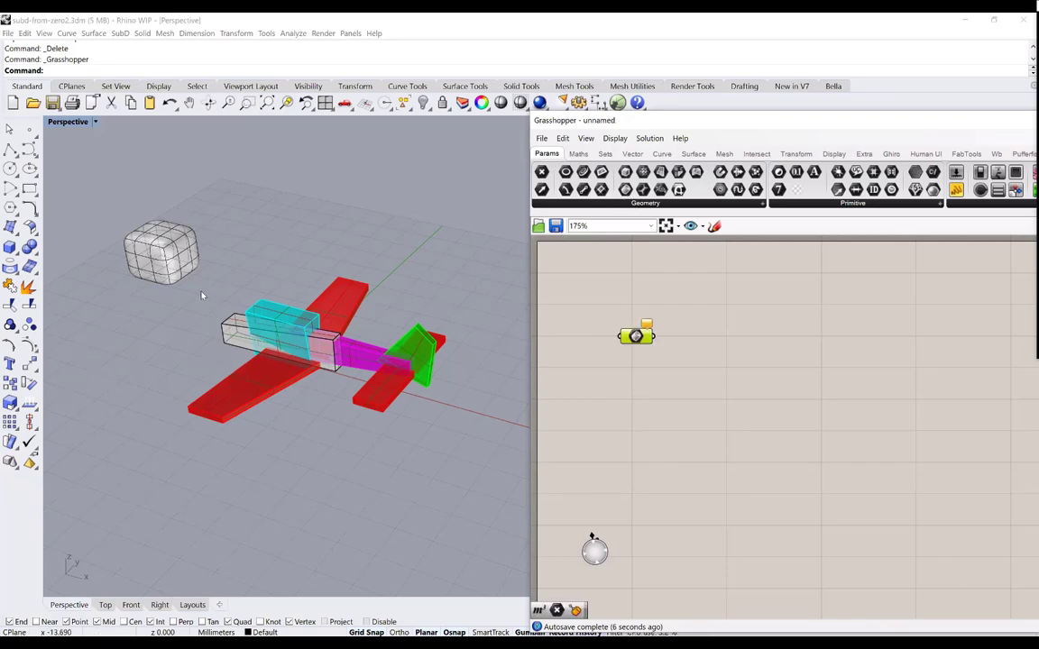
# Reference all the airplane polysurfaces in the Brep parameter, and connect it to a Mesh Brep component
pyautogui.moveTo(493, 536); pyautogui.dragTo(541, 550, button='right')
pyautogui.moveTo(493, 532); pyautogui.dragTo(156, 258)
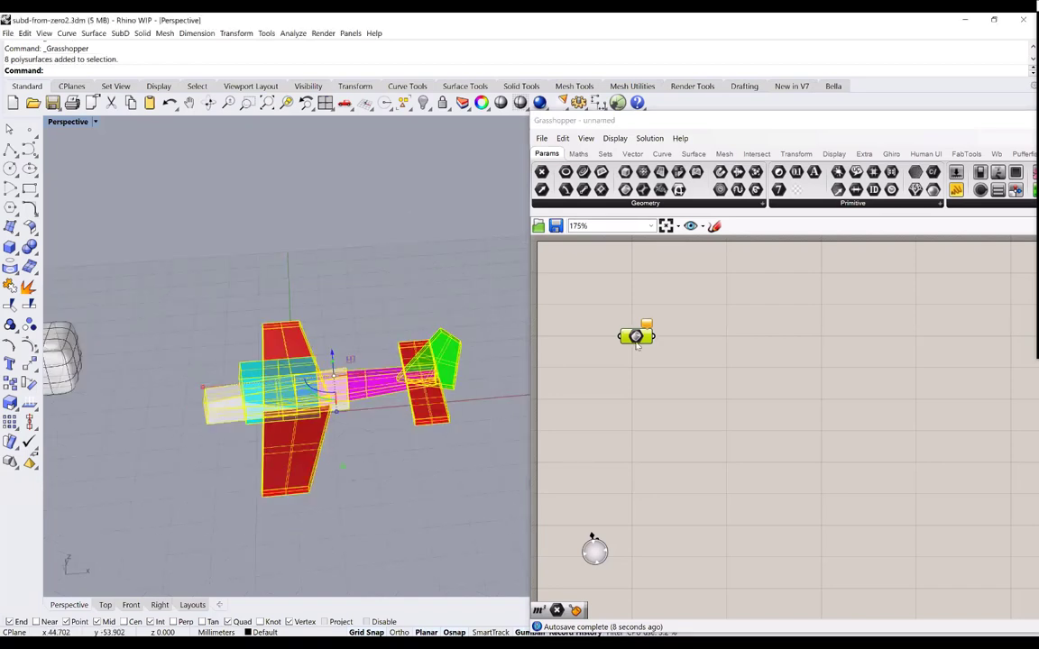
pyautogui.rightClick(635, 337)
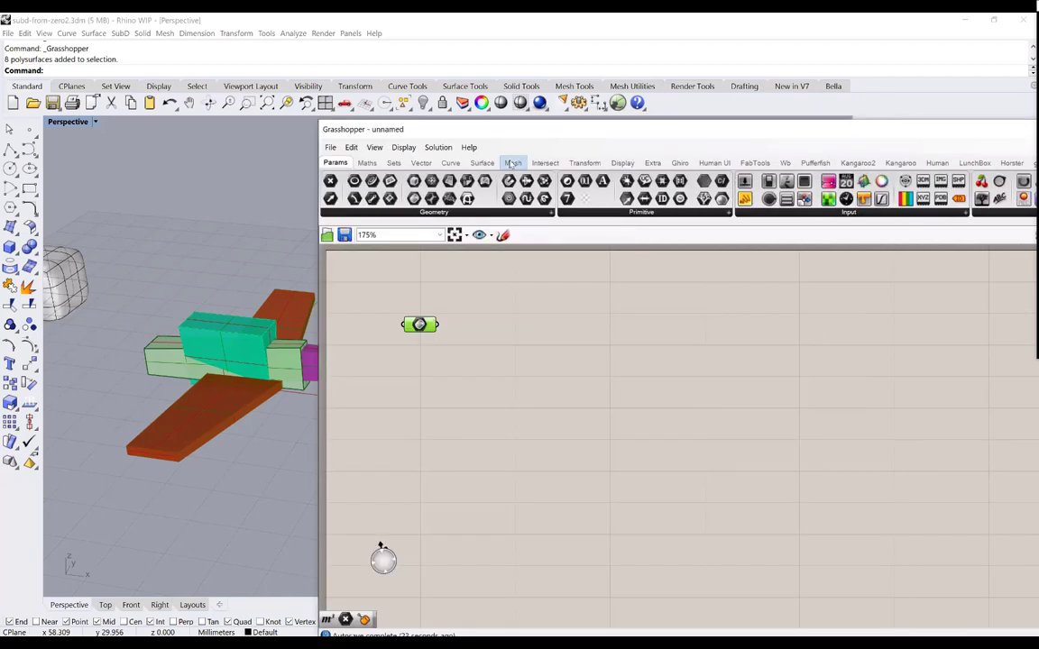
pyautogui.click(511, 164)
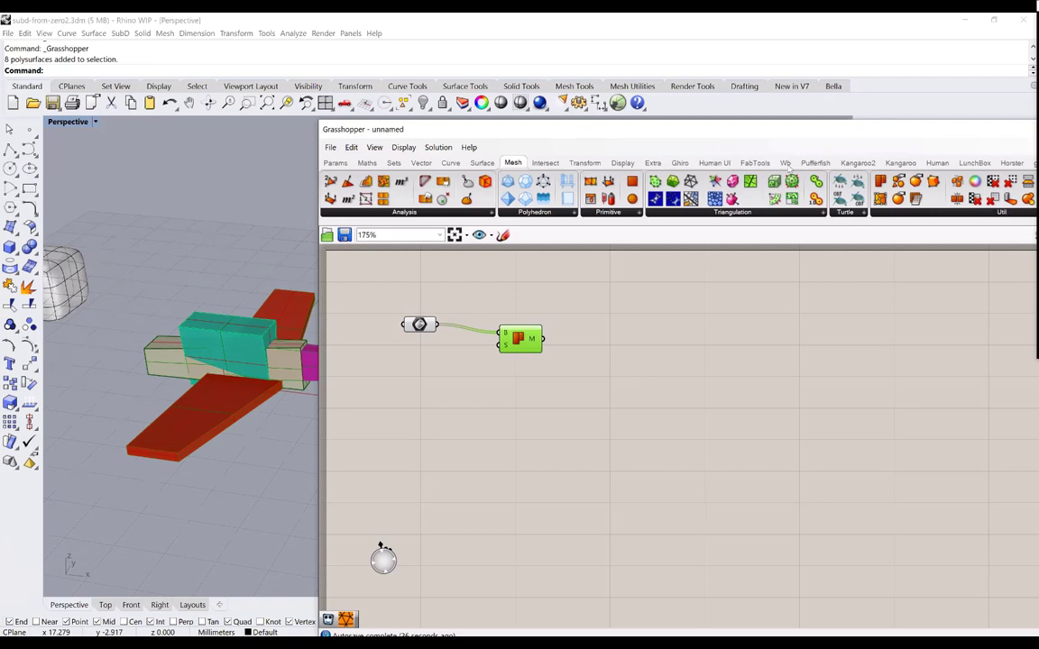
# Bring up the Weaverbird components, and hide the original airplane polysurfaces so only the Grasshopper preview is displayed
pyautogui.click(786, 164)
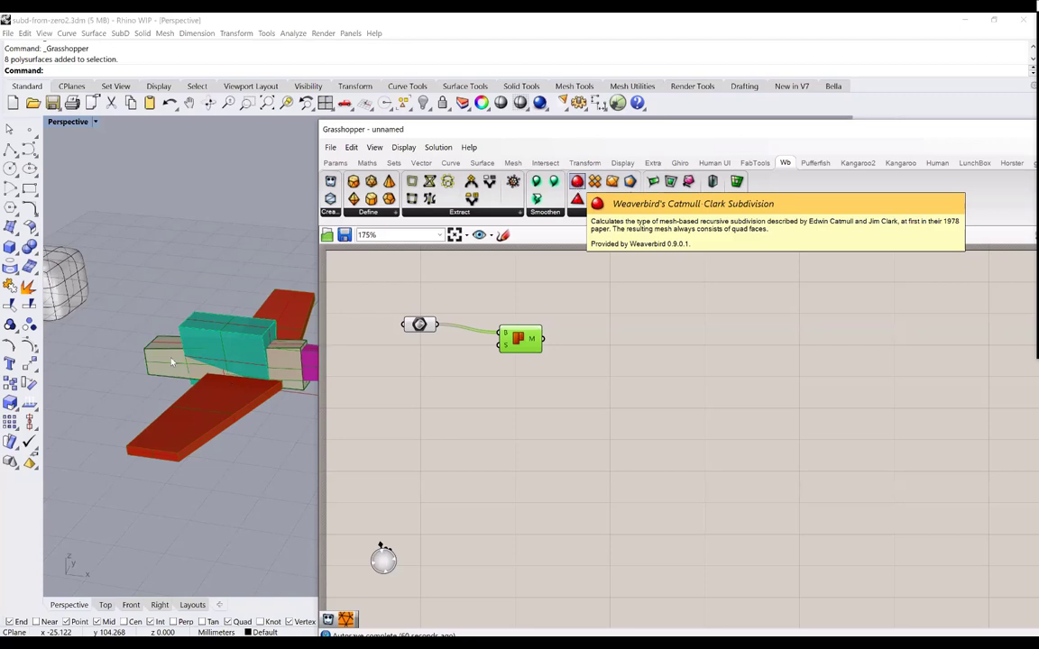
pyautogui.moveTo(171, 362); pyautogui.dragTo(154, 322, button='right')
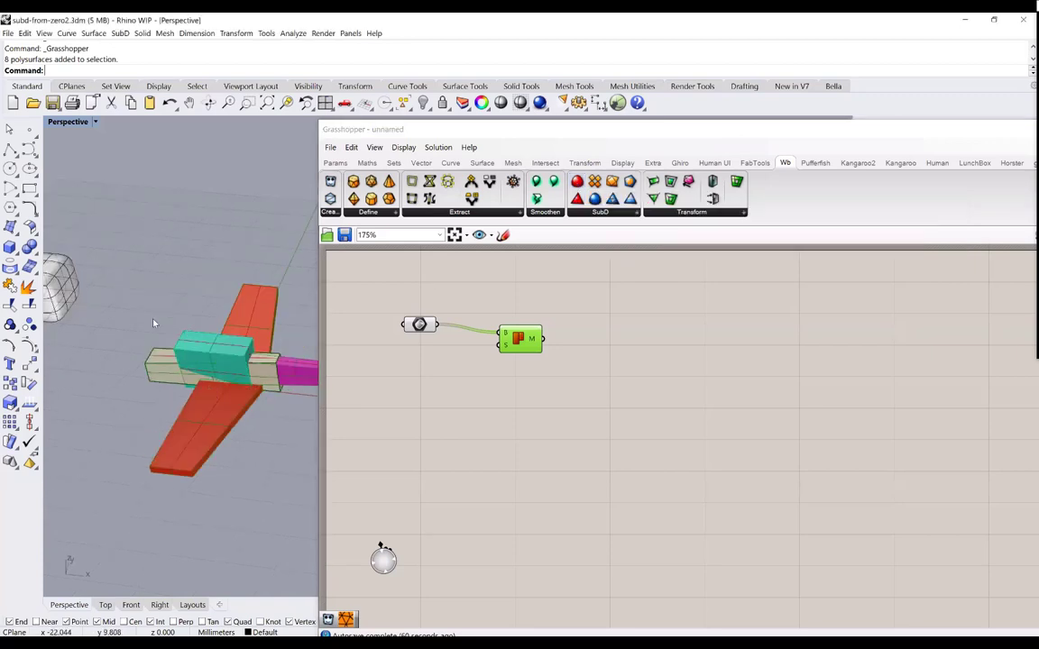
pyautogui.scroll(-3, 153, 322)
pyautogui.moveTo(115, 287); pyautogui.dragTo(305, 500)
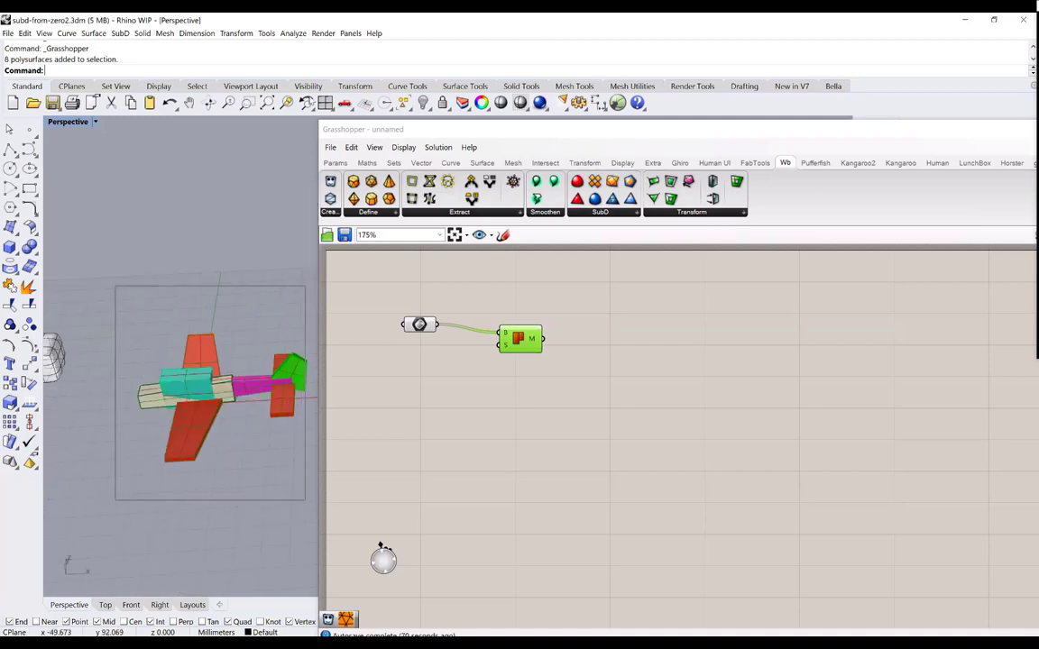
pyautogui.moveTo(116, 500); pyautogui.dragTo(115, 499)
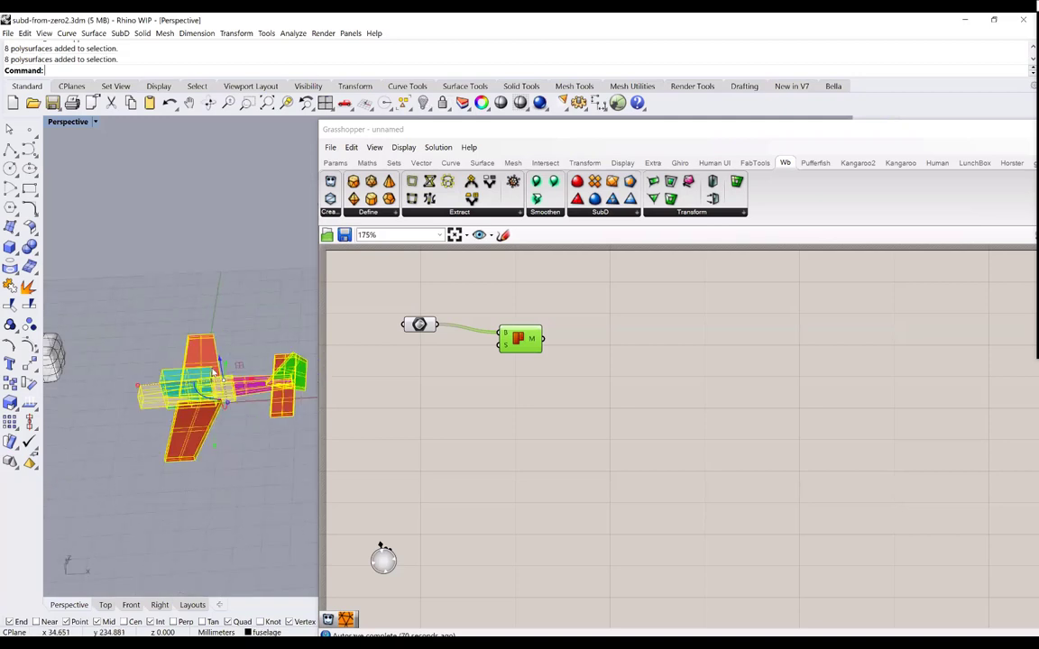
pyautogui.hotkey('ctrl', 'h')
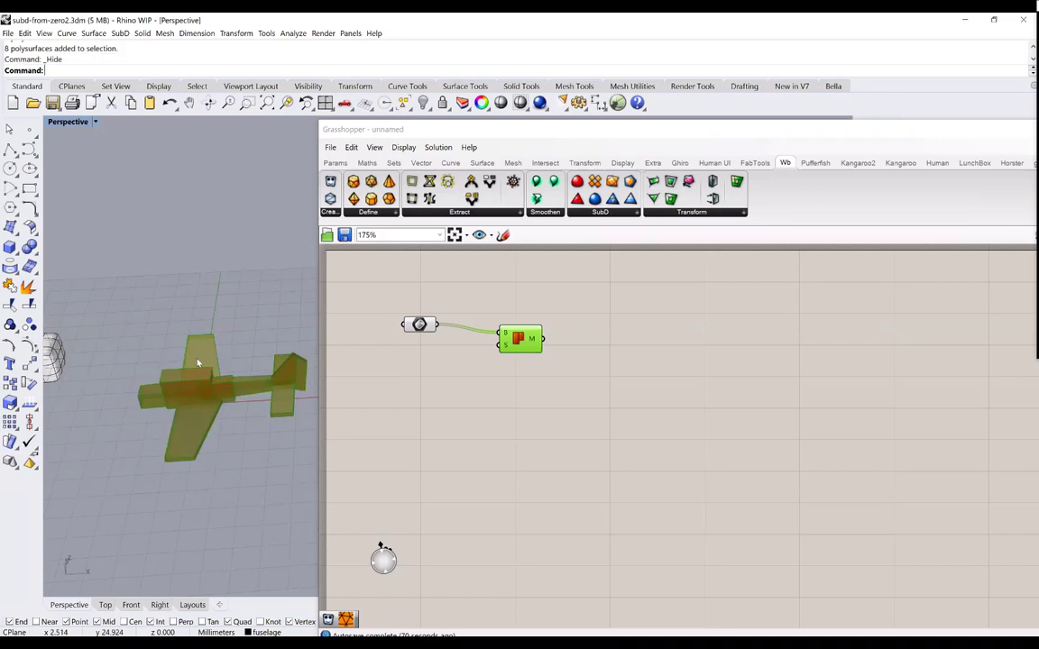
pyautogui.moveTo(197, 363); pyautogui.dragTo(226, 369, button='right')
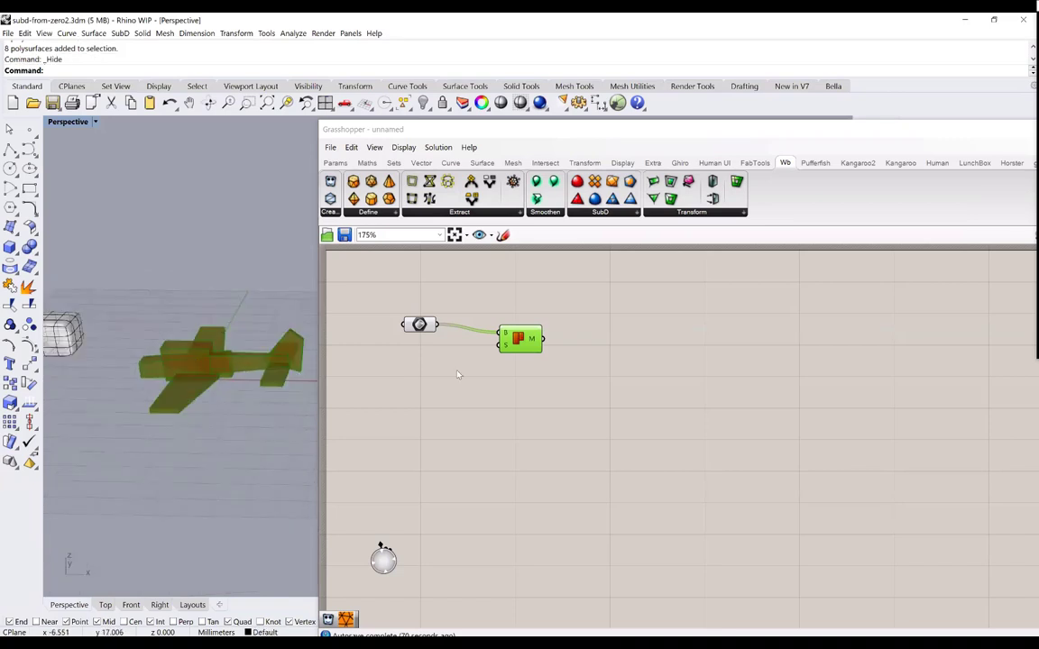
pyautogui.scroll(5, 225, 369)
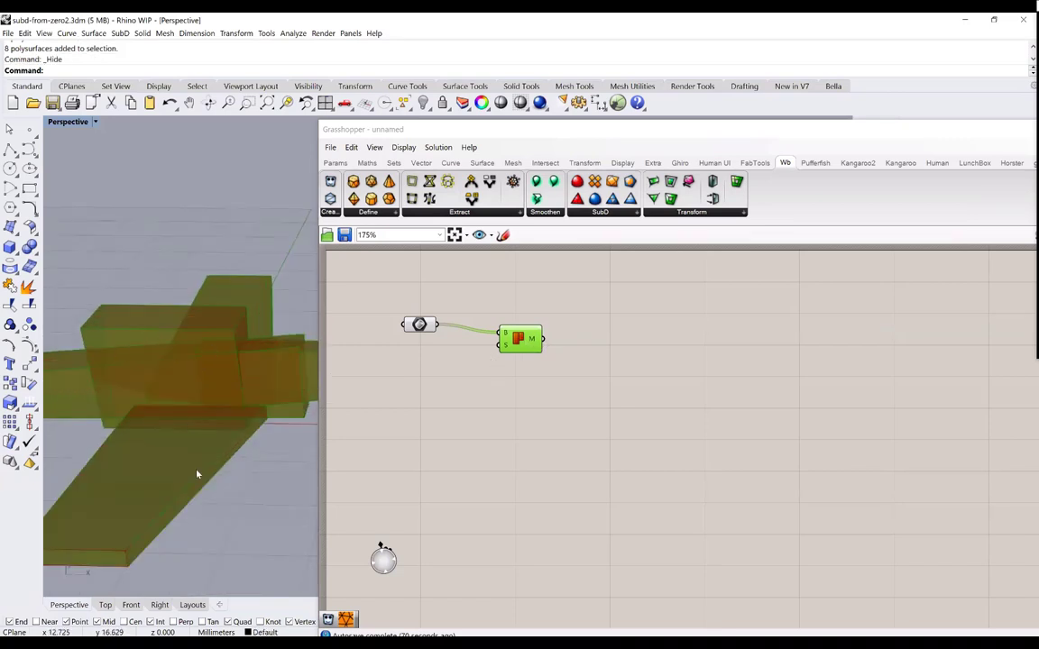
pyautogui.scroll(-2, 457, 367)
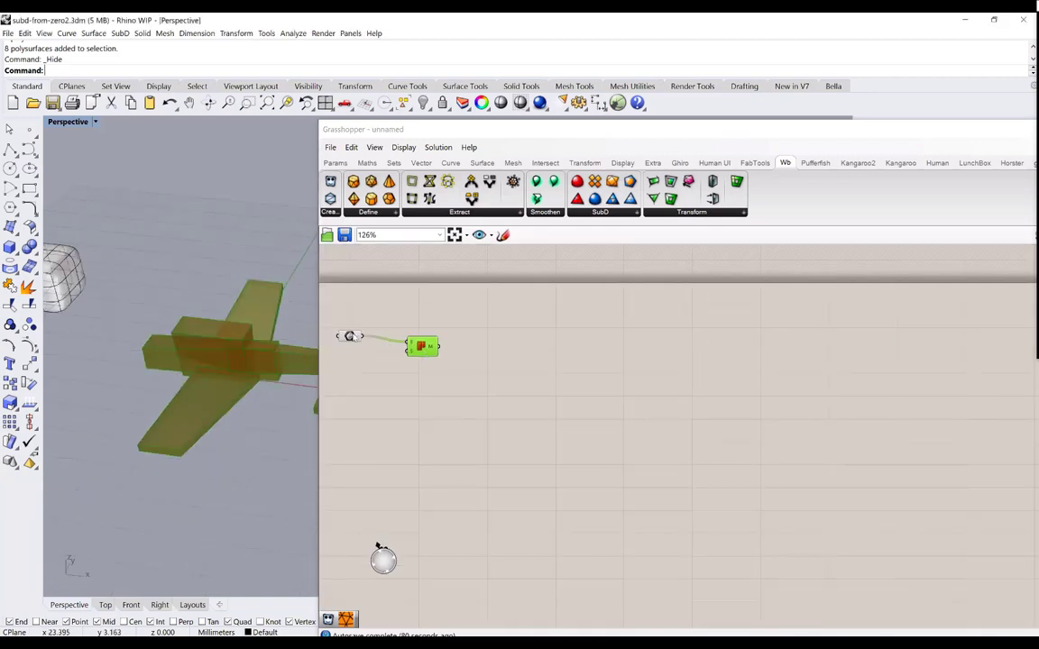
# Rearrange the Brep parameter and Mesh Brep component, and place Weaverbird's Catmull-Clark Subdivision with space before it
pyautogui.moveTo(422, 347); pyautogui.dragTo(475, 341)
pyautogui.moveTo(350, 336); pyautogui.dragTo(395, 338)
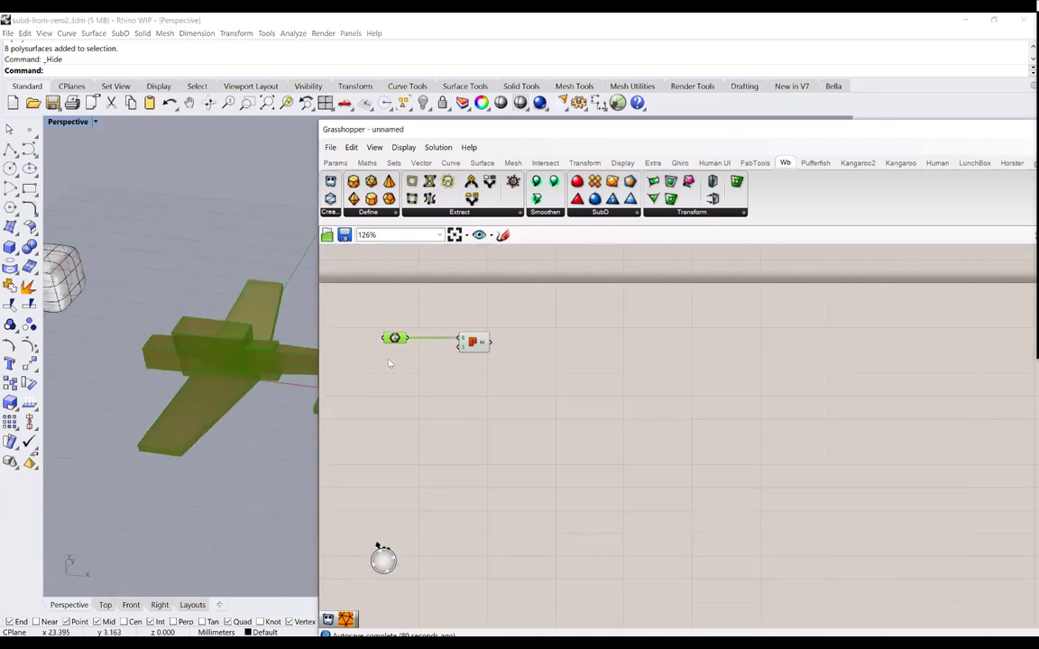
pyautogui.scroll(2, 542, 355)
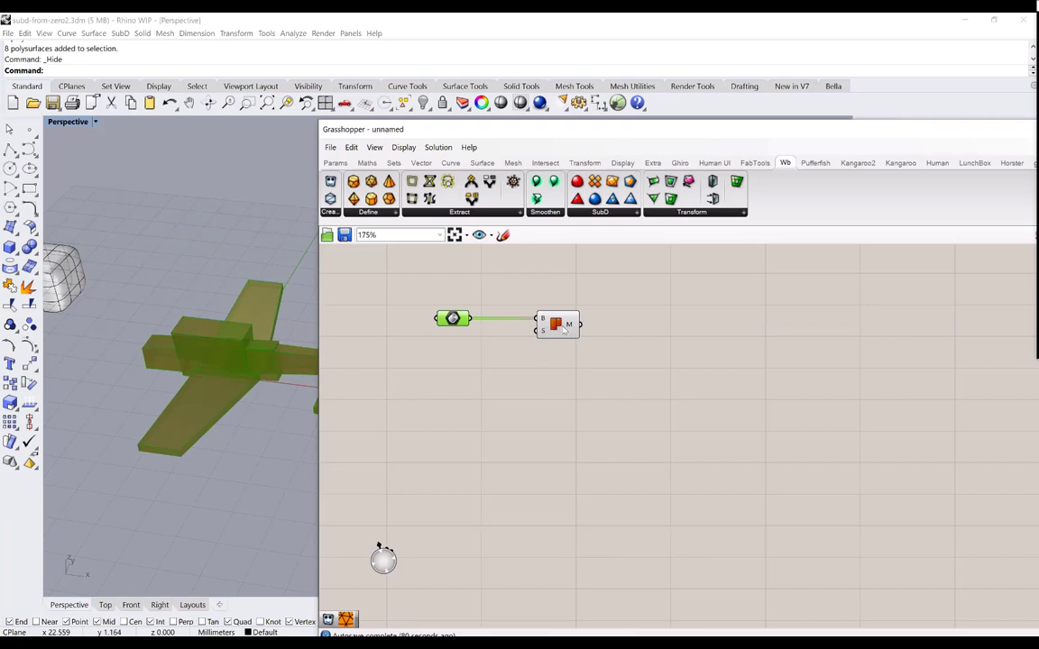
pyautogui.moveTo(561, 326); pyautogui.dragTo(537, 326)
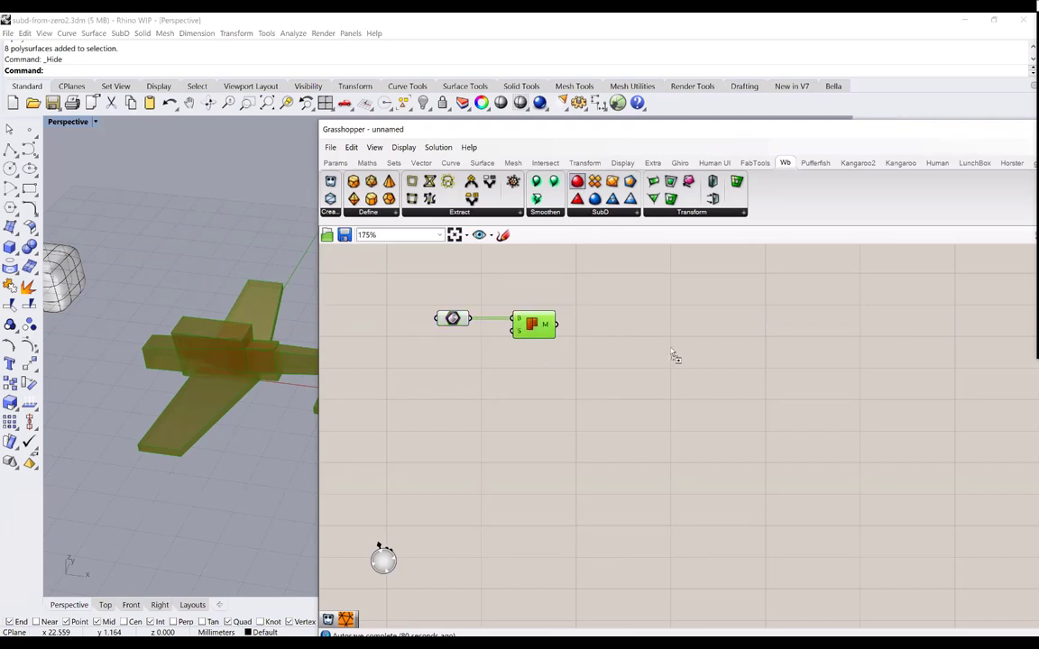
pyautogui.moveTo(672, 356); pyautogui.dragTo(705, 342)
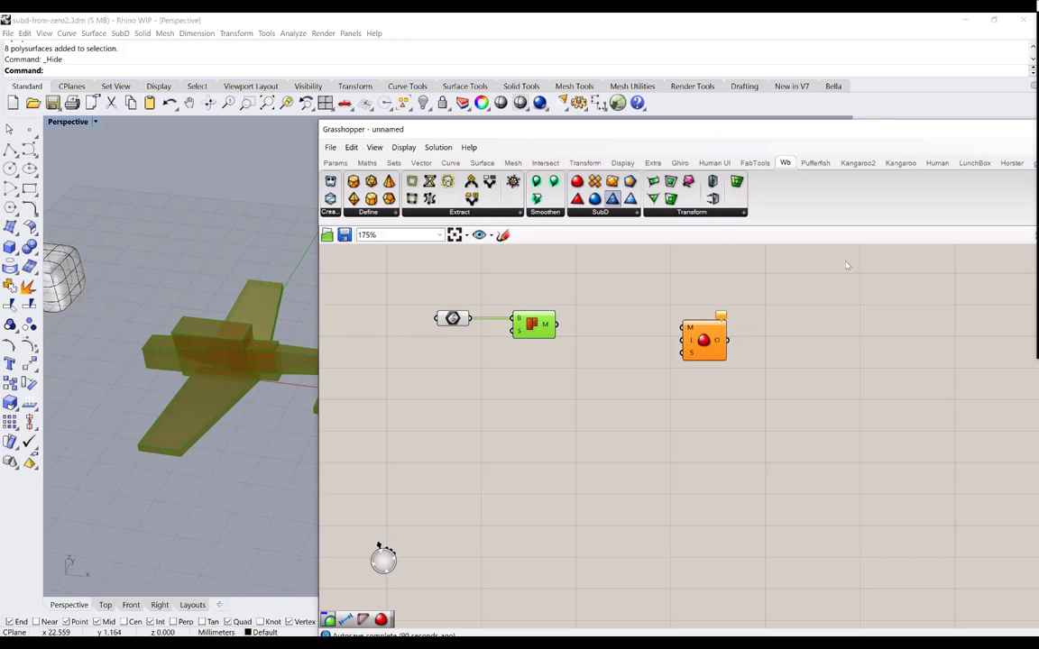
pyautogui.click(512, 162)
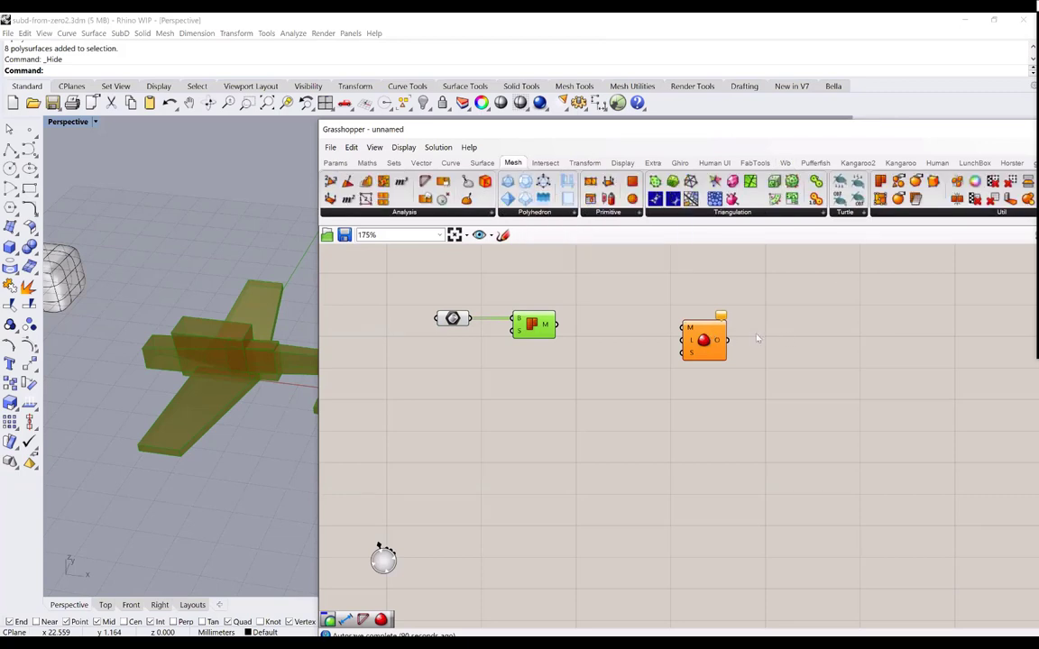
pyautogui.moveTo(711, 338); pyautogui.dragTo(757, 337)
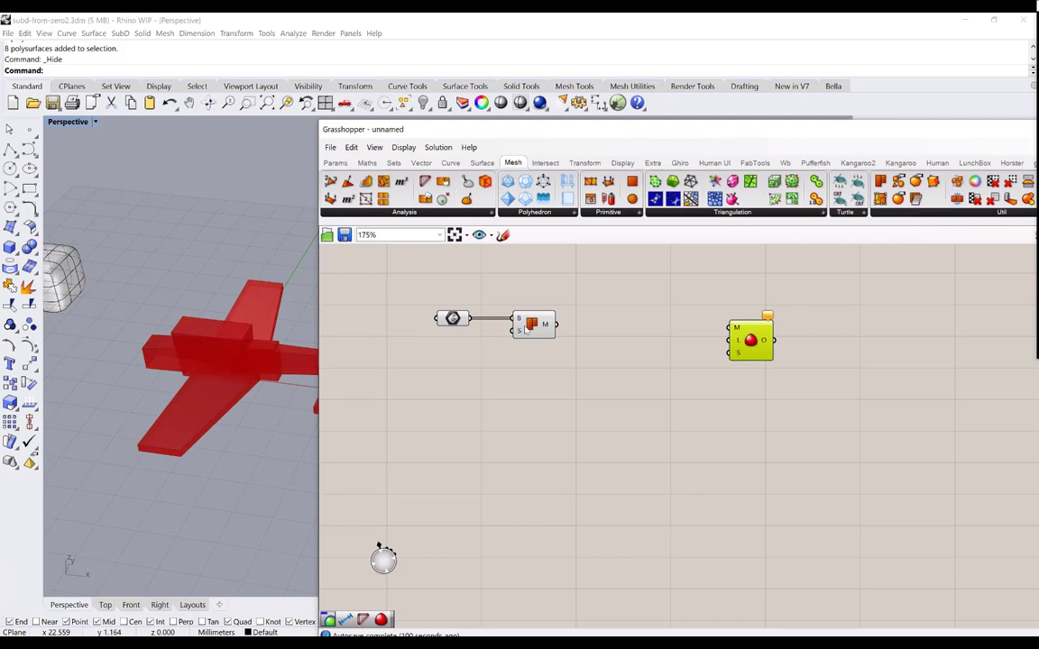
# Insert a Solid Union between the Brep parameter and the Mesh Brep component to merge the airplane parts
pyautogui.moveTo(532, 325); pyautogui.dragTo(599, 326)
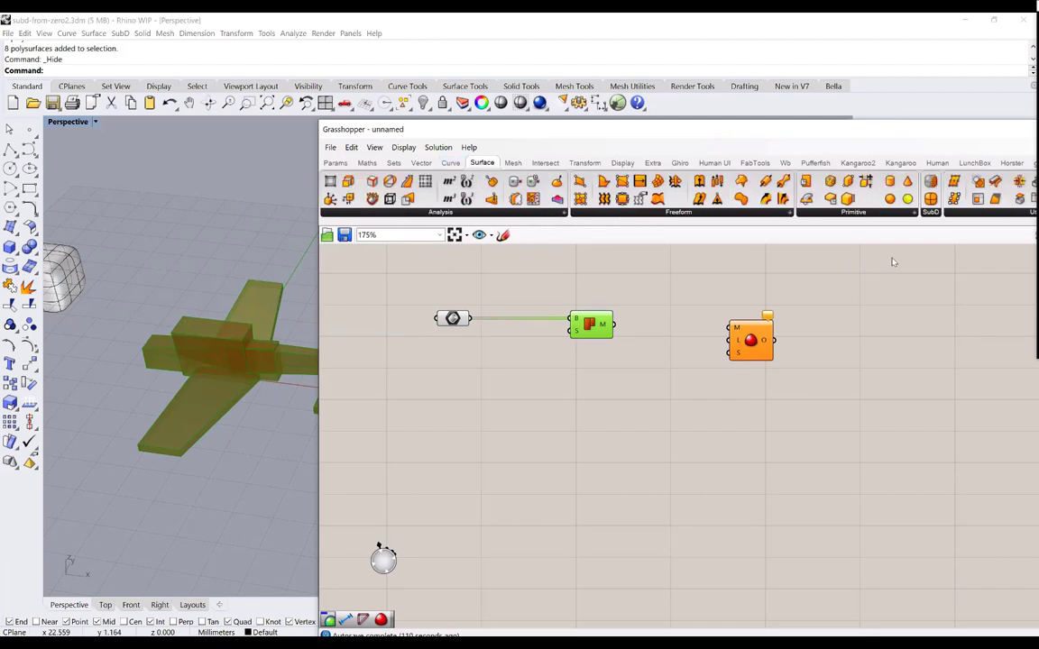
pyautogui.click(545, 163)
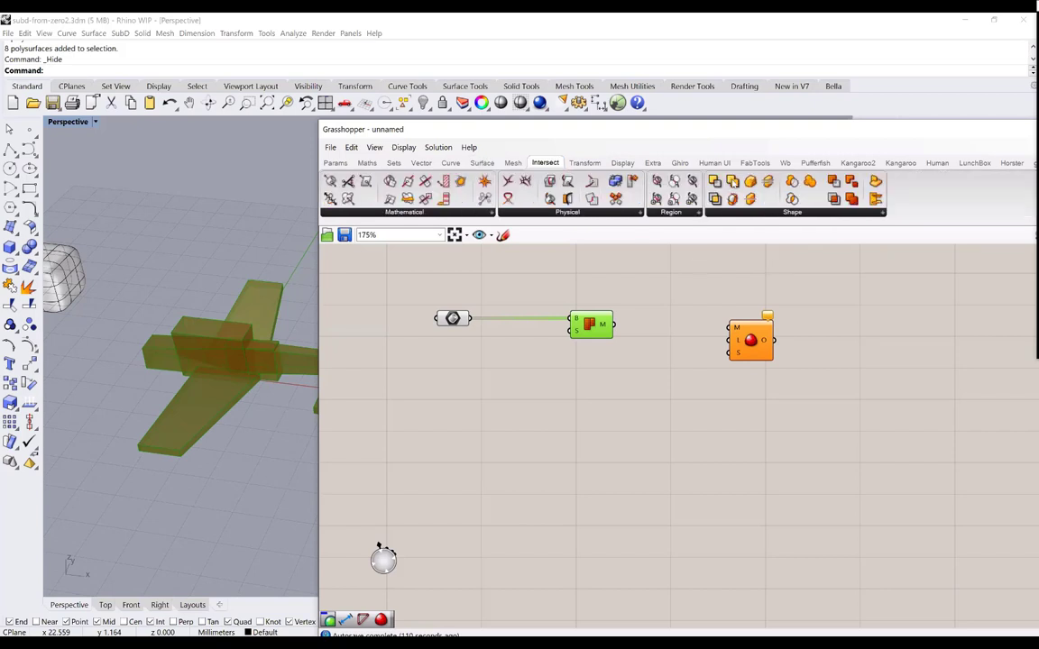
pyautogui.moveTo(732, 181); pyautogui.dragTo(516, 357)
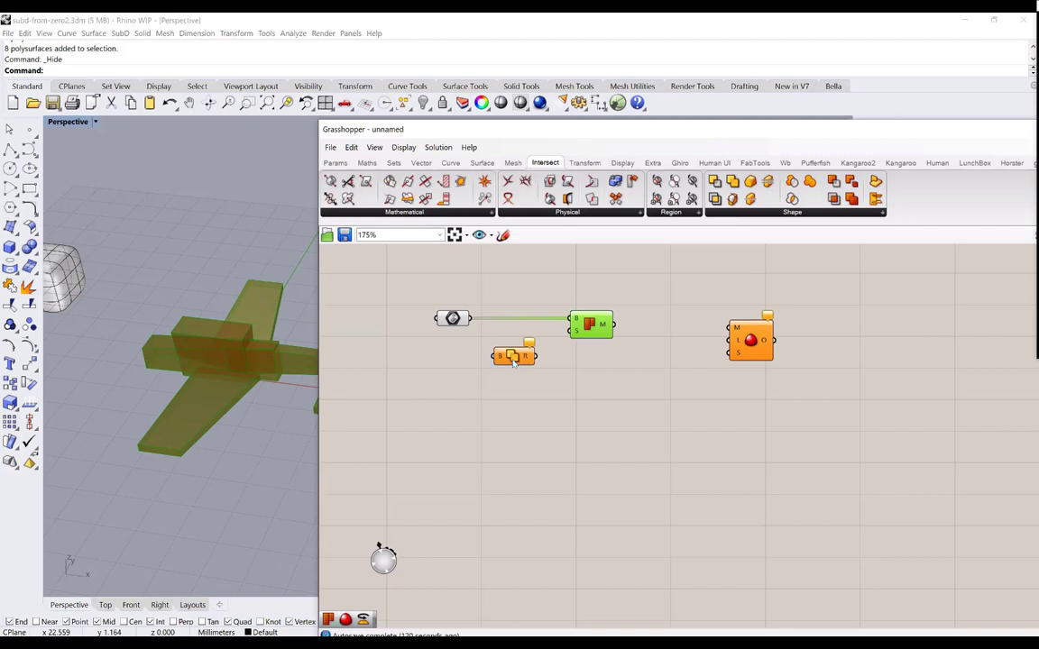
pyautogui.moveTo(471, 319); pyautogui.dragTo(512, 345)
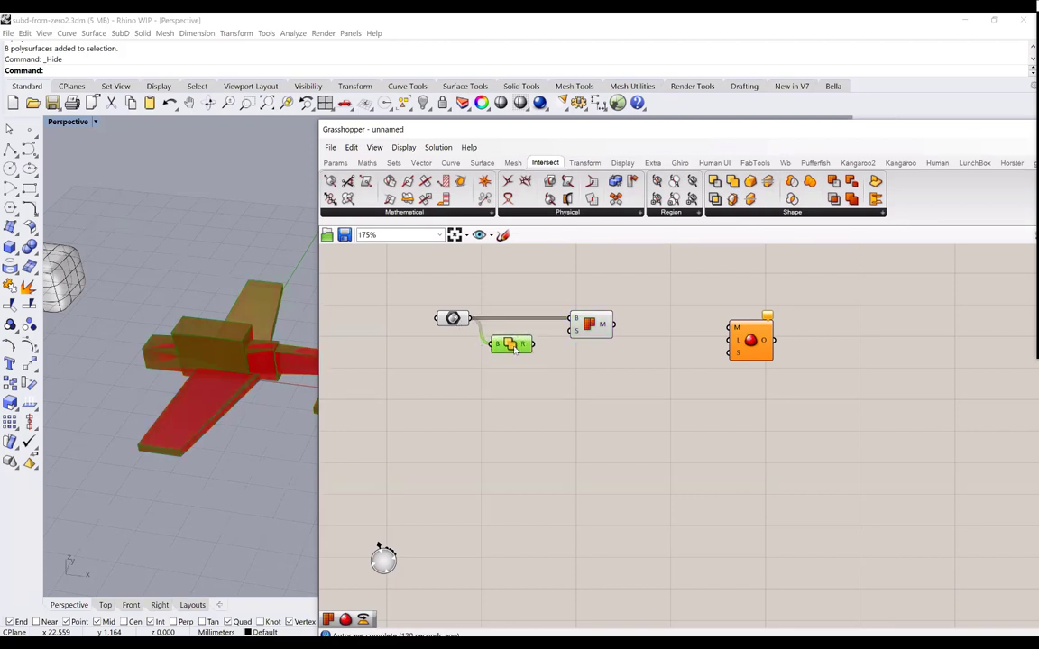
pyautogui.click(454, 318)
pyautogui.moveTo(568, 320); pyautogui.dragTo(524, 317)
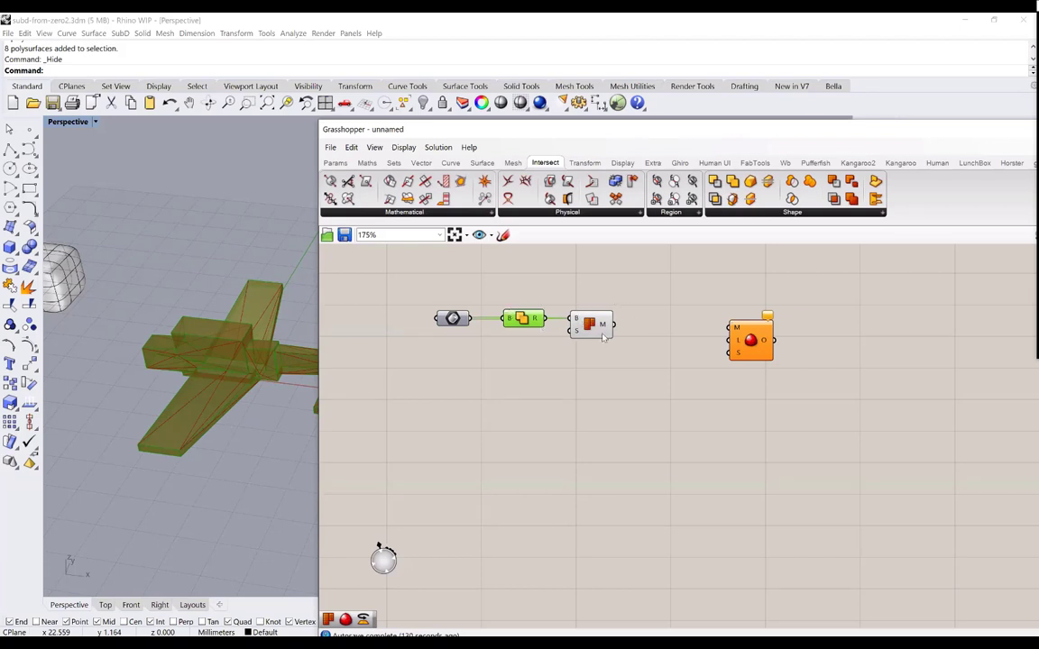
# Feed the mesh into the Catmull-Clark Subdivision, turn off the preview of the three upstream components, and inspect the subdivided airplane
pyautogui.moveTo(614, 325); pyautogui.dragTo(729, 329)
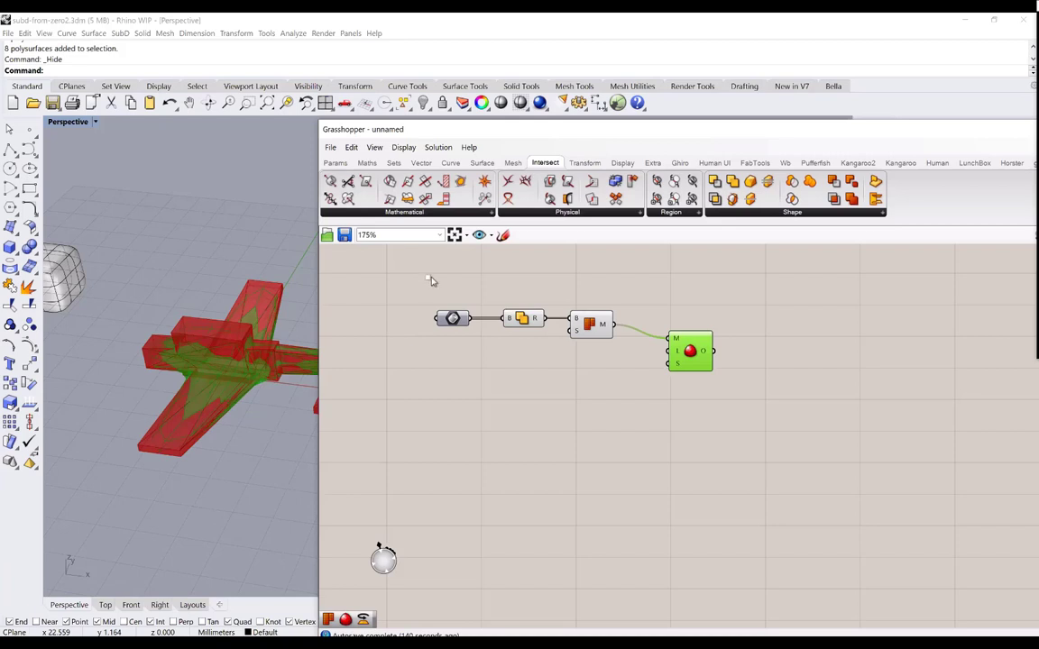
pyautogui.moveTo(419, 269); pyautogui.dragTo(614, 371)
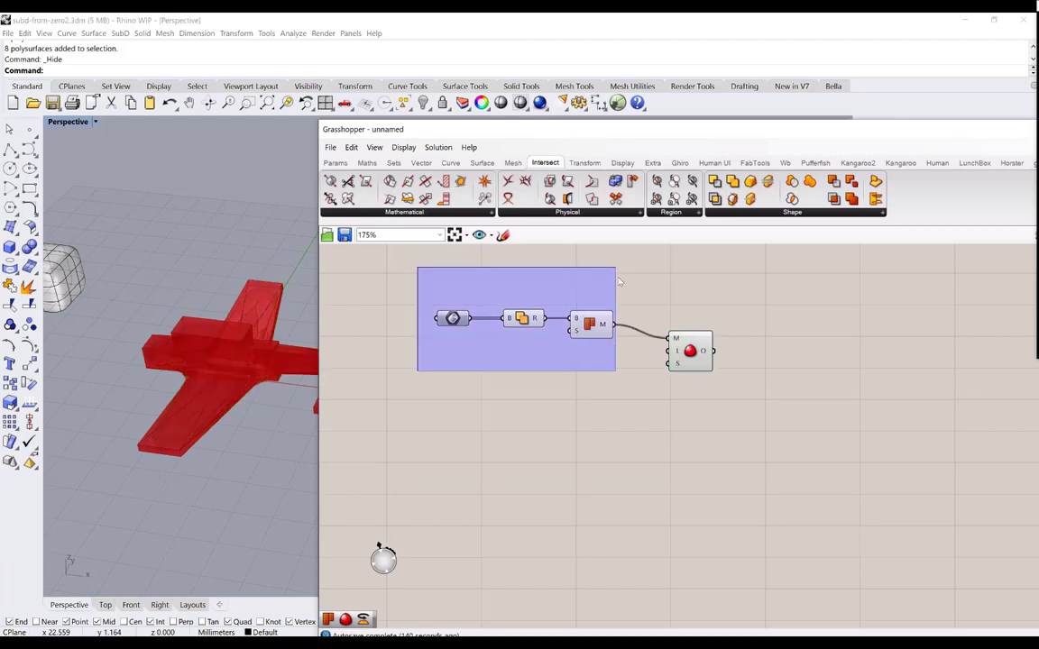
pyautogui.moveTo(618, 277); pyautogui.dragTo(618, 277)
pyautogui.press('space')
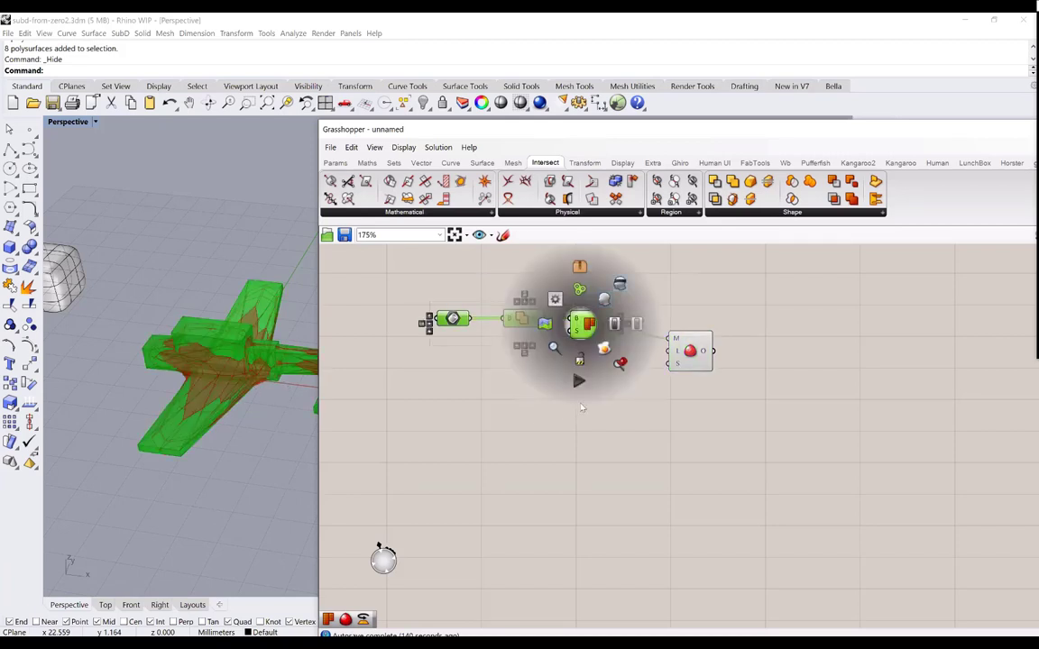
pyautogui.moveTo(193, 339); pyautogui.dragTo(223, 457, button='right')
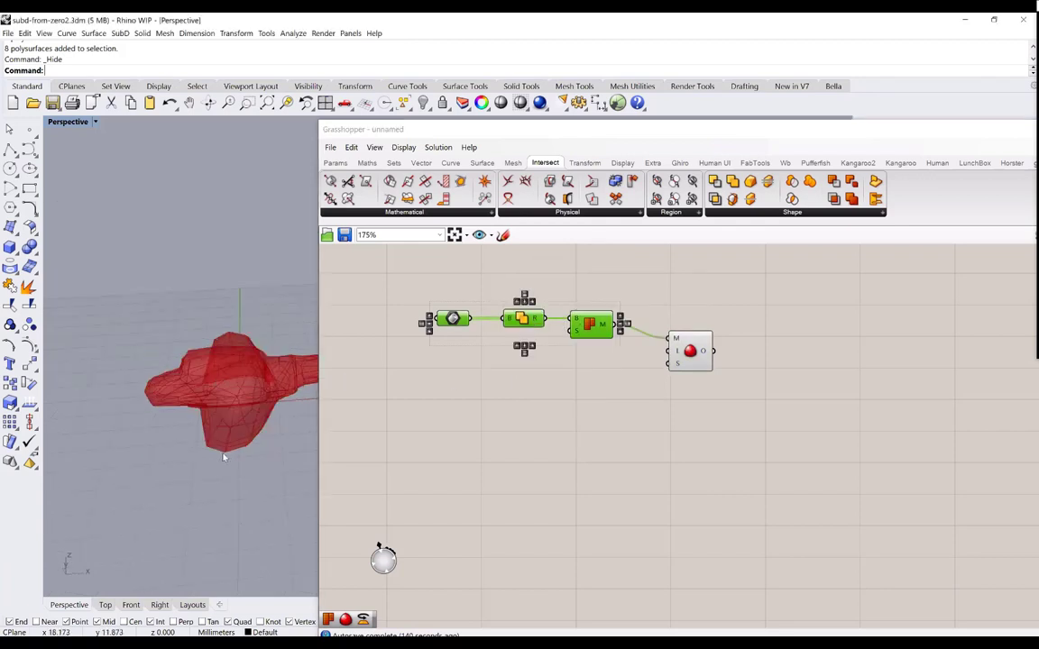
pyautogui.moveTo(194, 288); pyautogui.dragTo(244, 308, button='right')
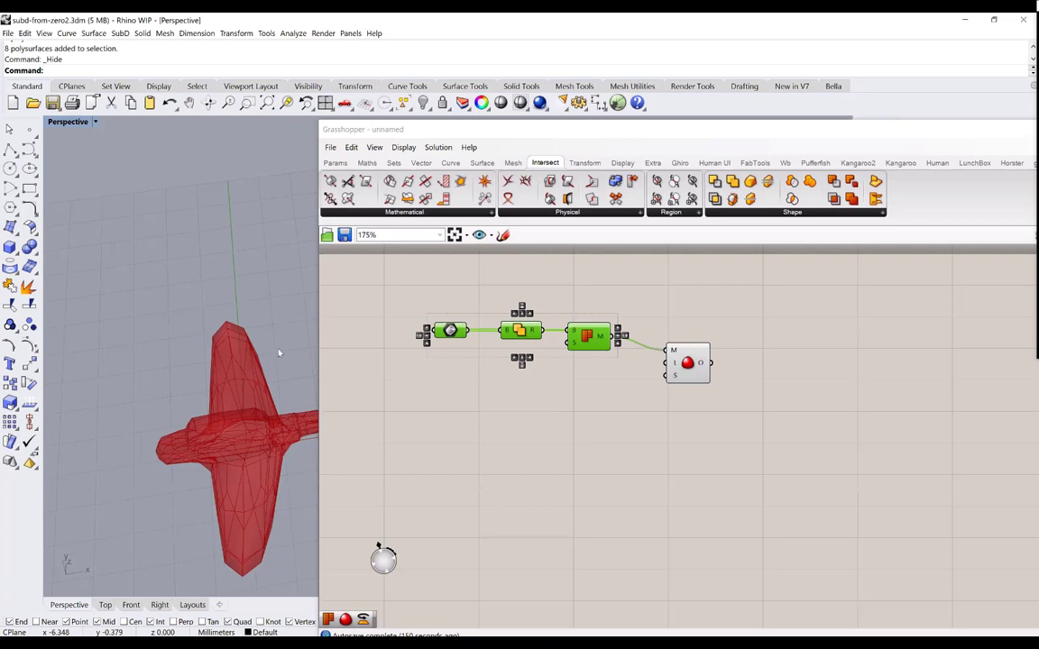
pyautogui.scroll(5, 279, 353)
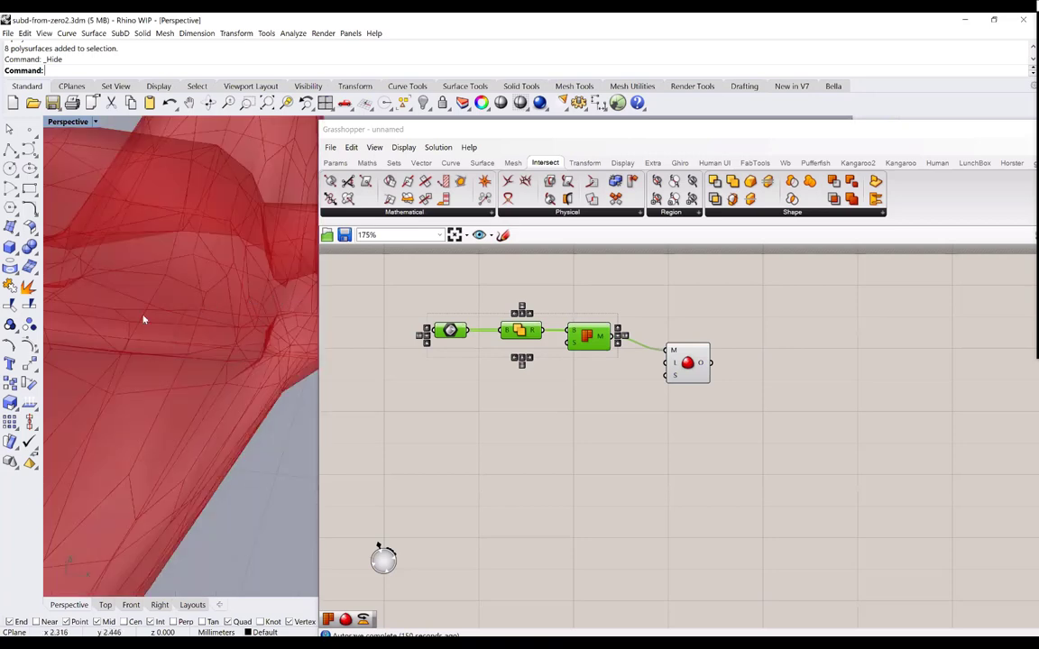
pyautogui.moveTo(143, 320); pyautogui.dragTo(110, 365, button='right')
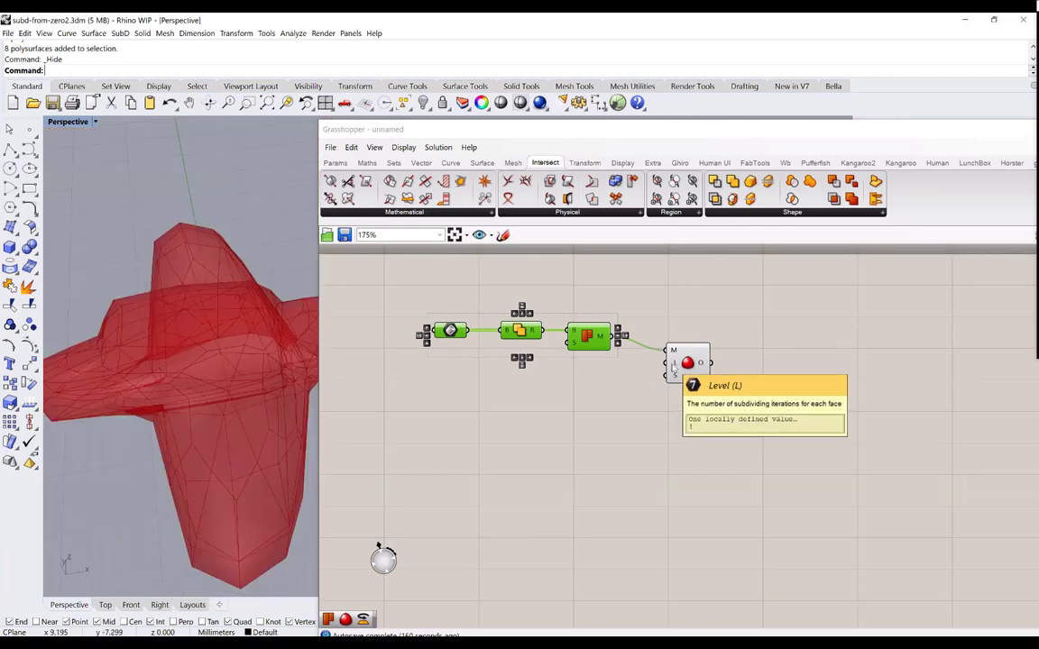
# Add a number slider from 1 to 3, connect it to the subdivision's Level input, and set it to 3
pyautogui.doubleClick(509, 432)
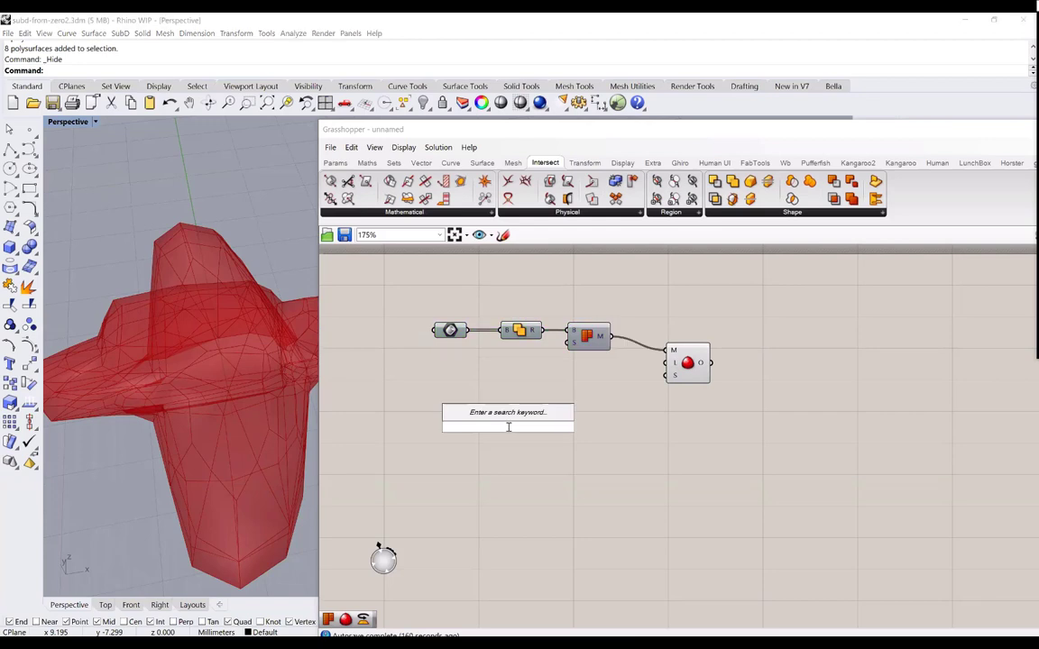
pyautogui.write('1<3')
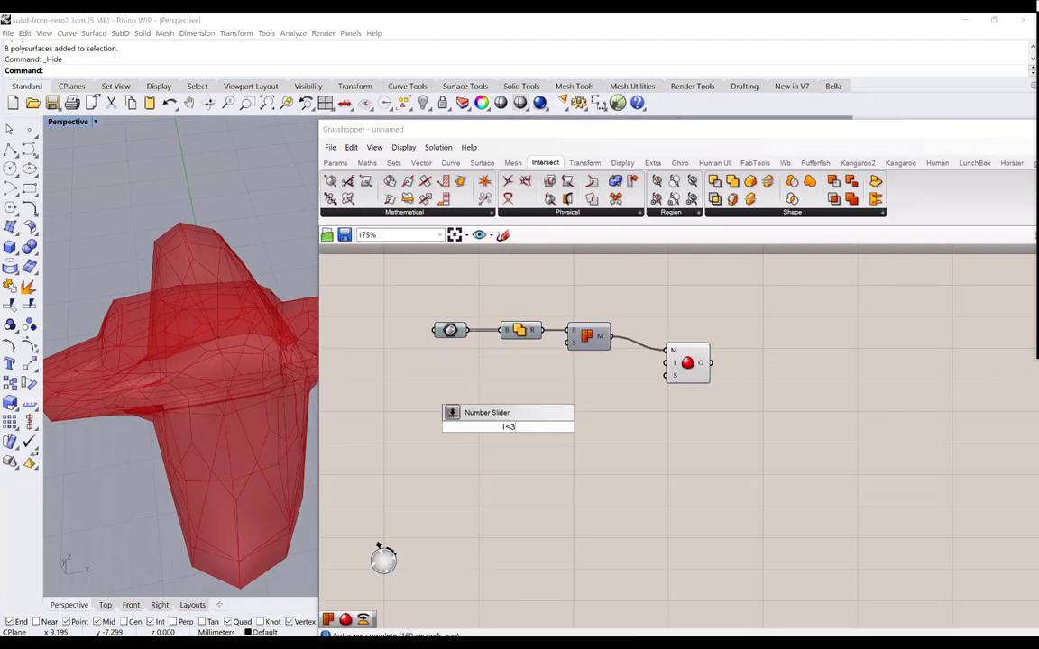
pyautogui.press('Return')
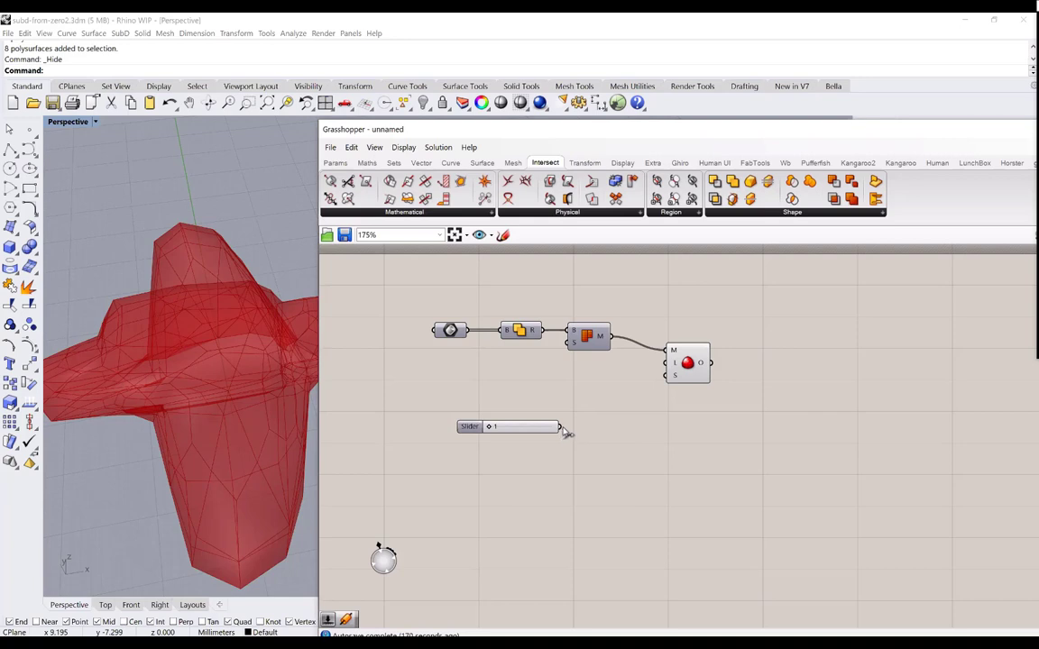
pyautogui.moveTo(560, 427); pyautogui.dragTo(668, 362)
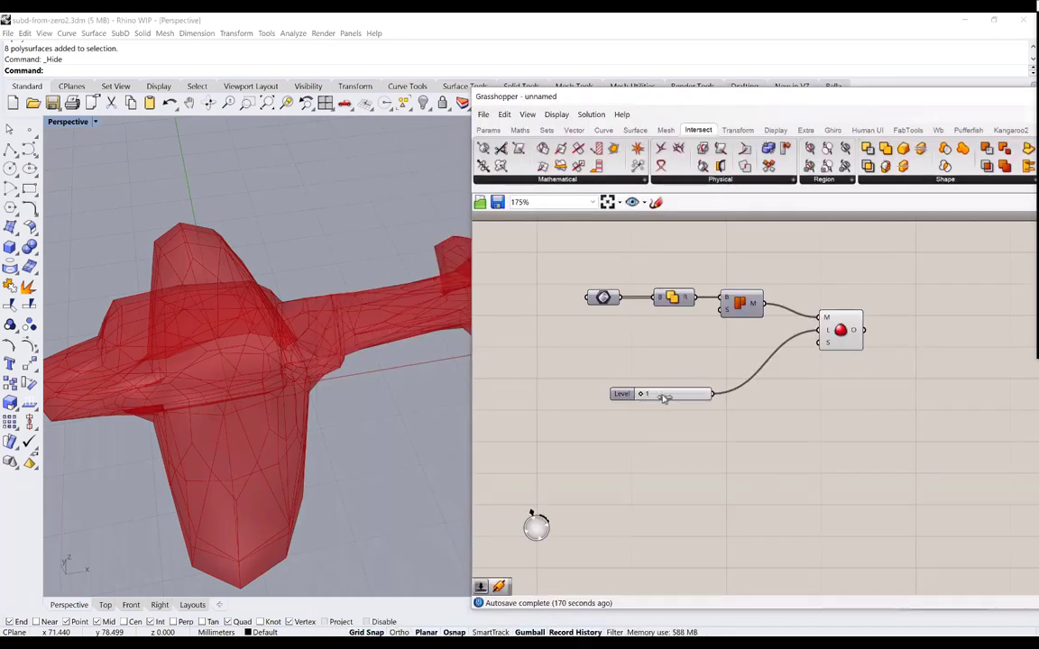
pyautogui.moveTo(664, 398); pyautogui.dragTo(689, 399)
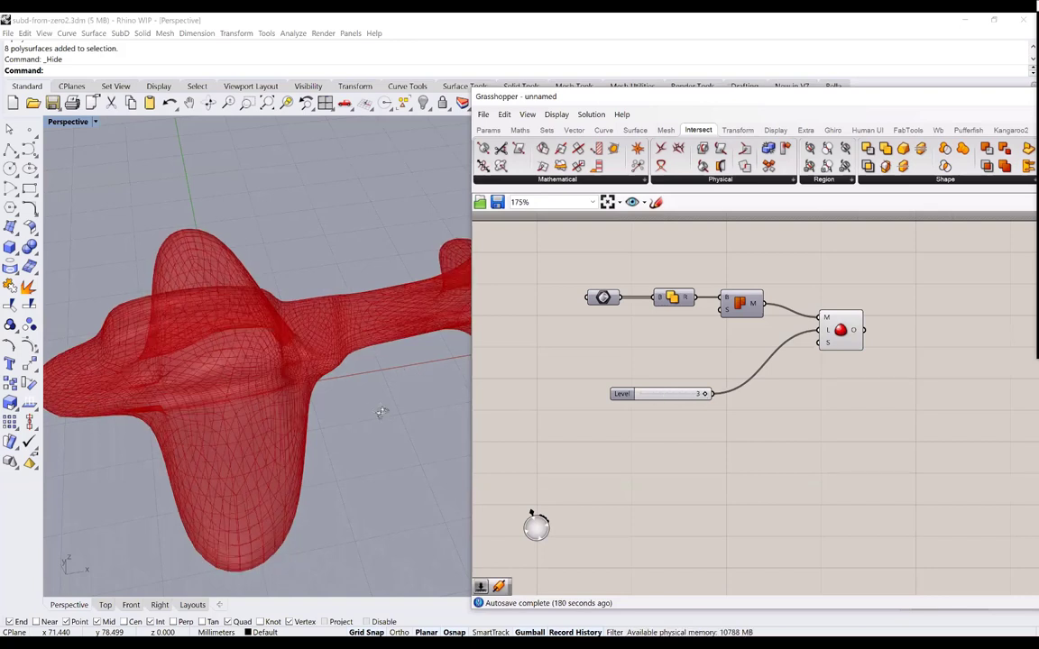
pyautogui.moveTo(379, 402); pyautogui.dragTo(410, 360, button='right')
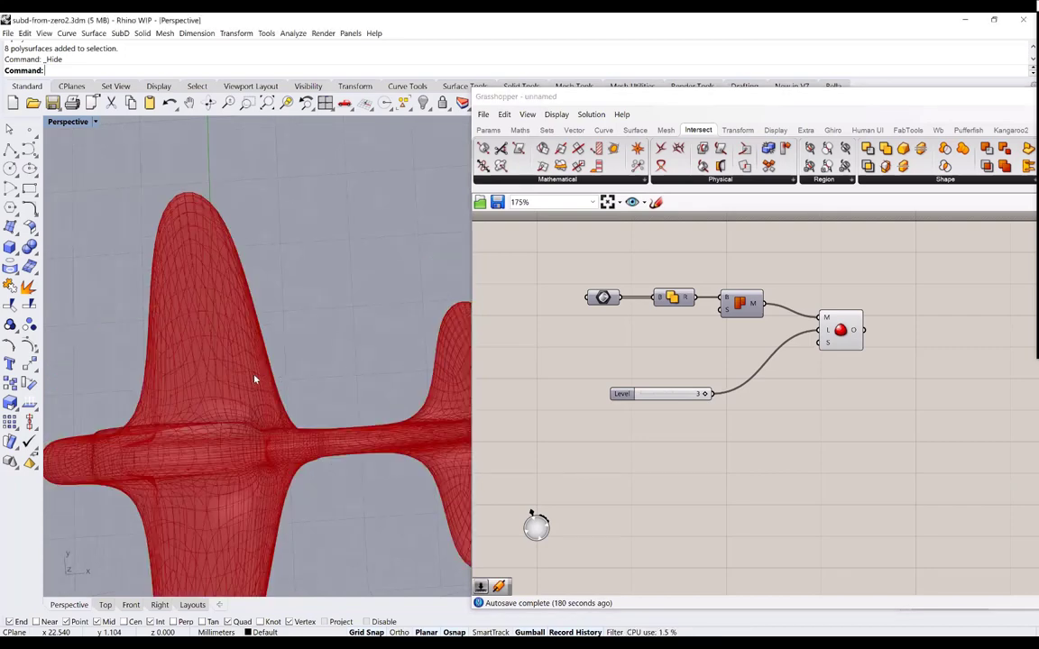
# Examine the level-3 Catmull-Clark airplane mesh from several angles and up close
pyautogui.press('Home')
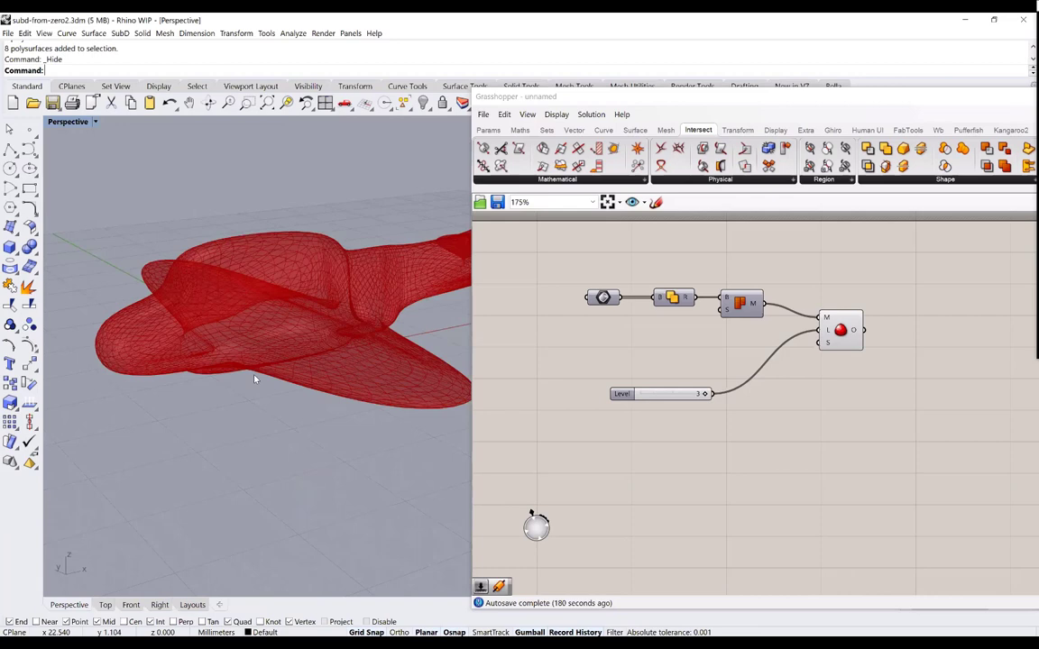
pyautogui.scroll(5, 254, 380)
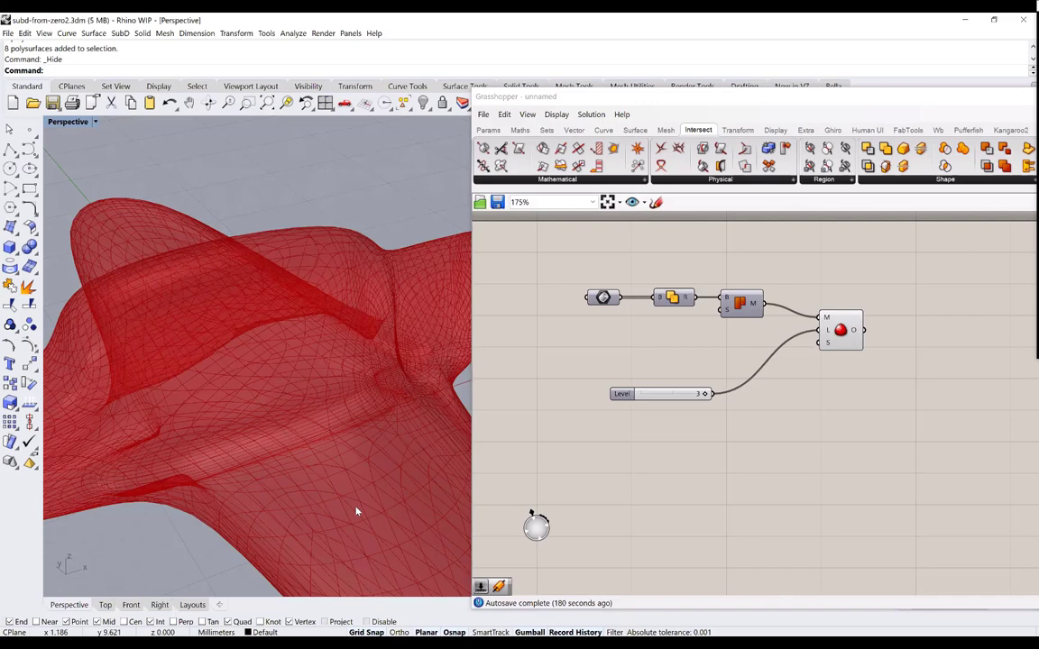
pyautogui.scroll(-5, 367, 492)
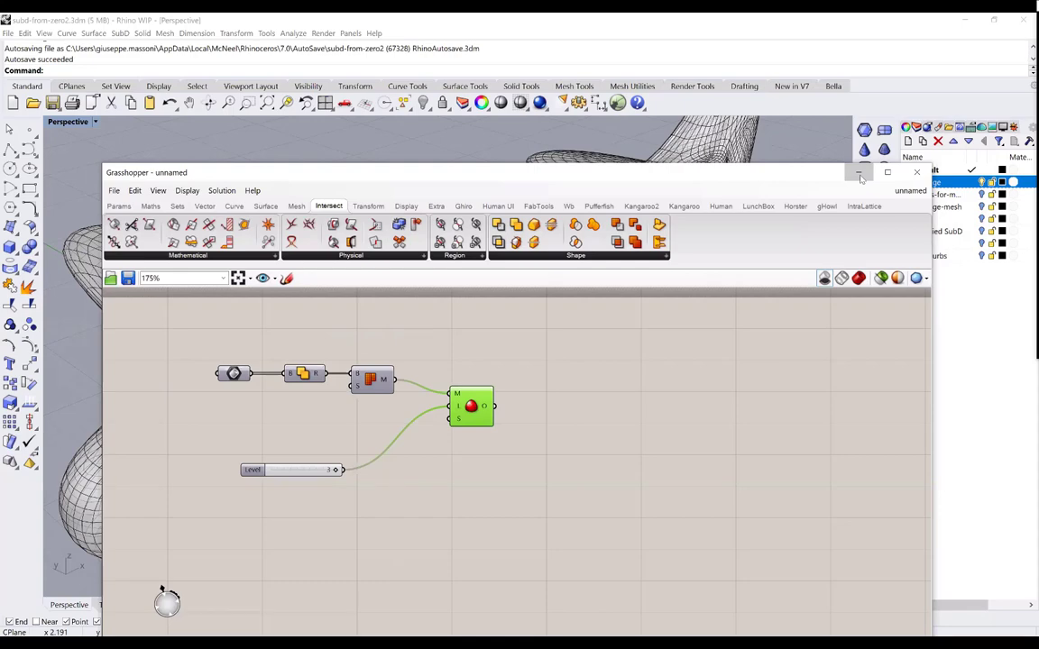
# Minimize Grasshopper and examine the baked smooth airplane mesh and the rounded SubD box beside the block model
pyautogui.click(858, 172)
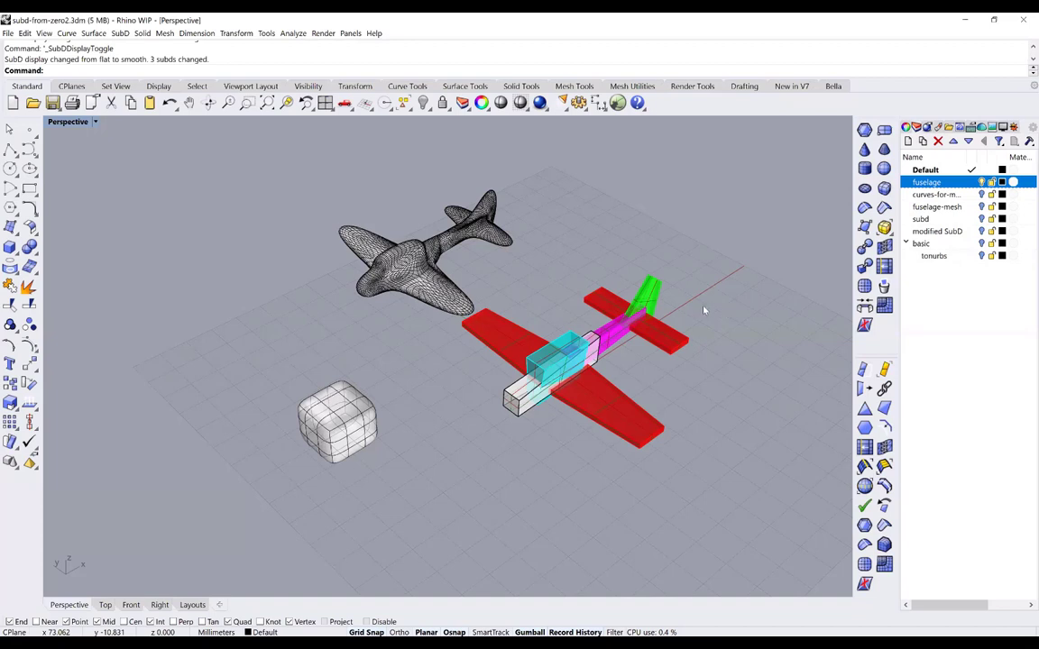
pyautogui.click(440, 308)
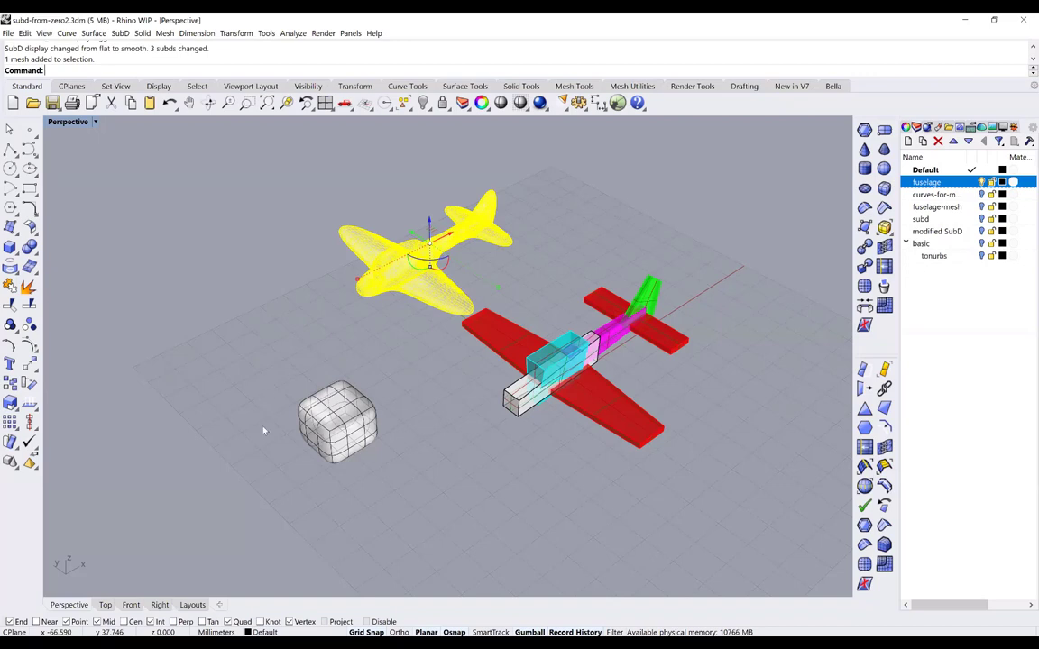
pyautogui.scroll(3, 305, 364)
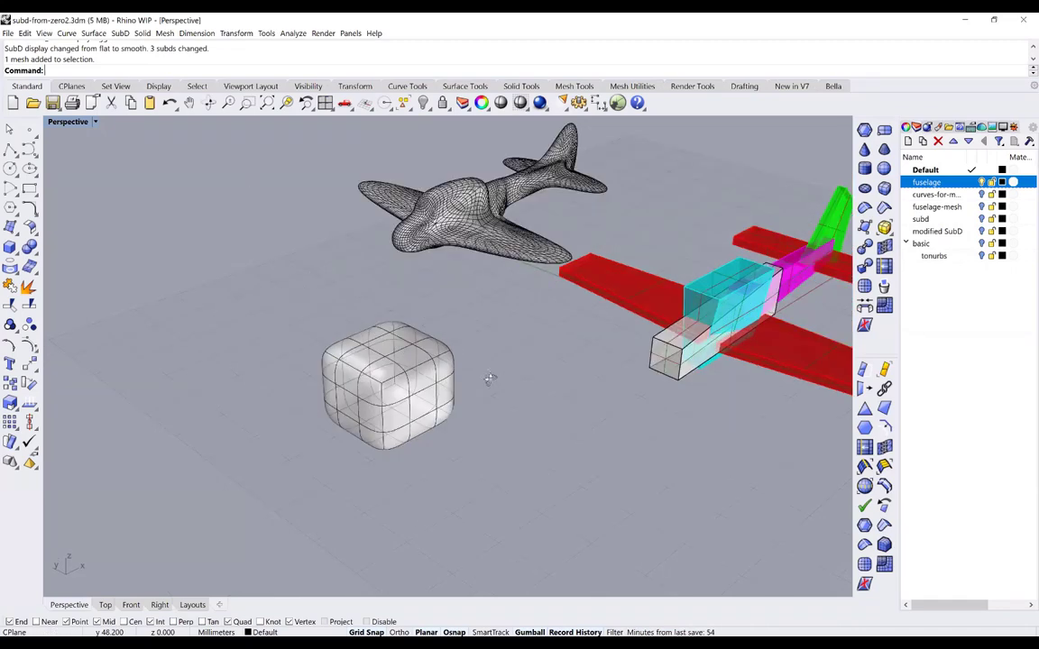
pyautogui.click(434, 408)
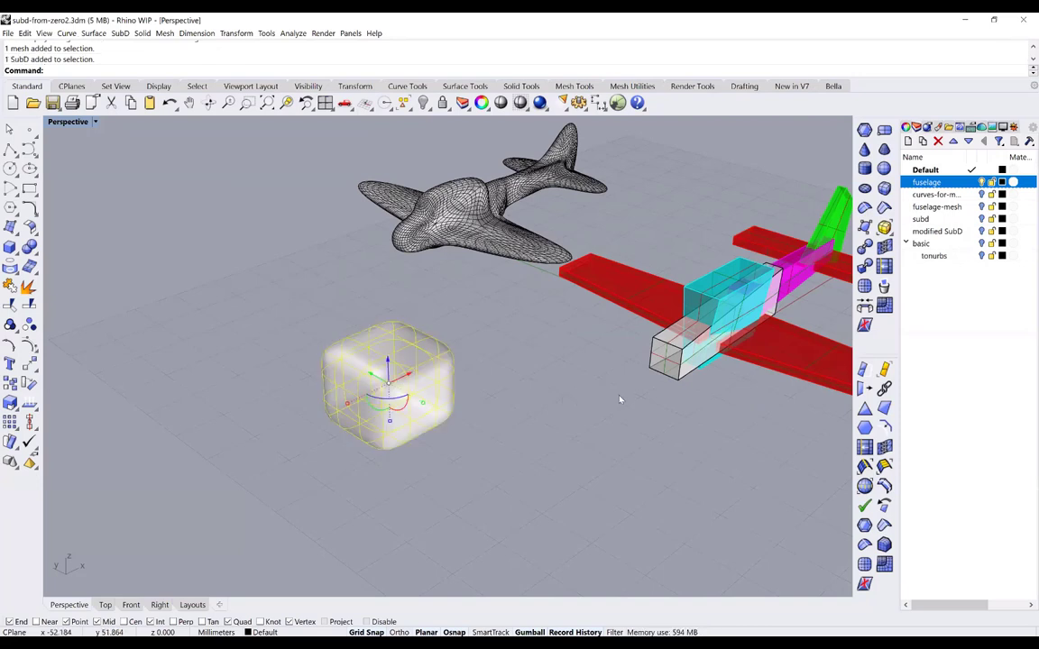
pyautogui.scroll(-5, 620, 400)
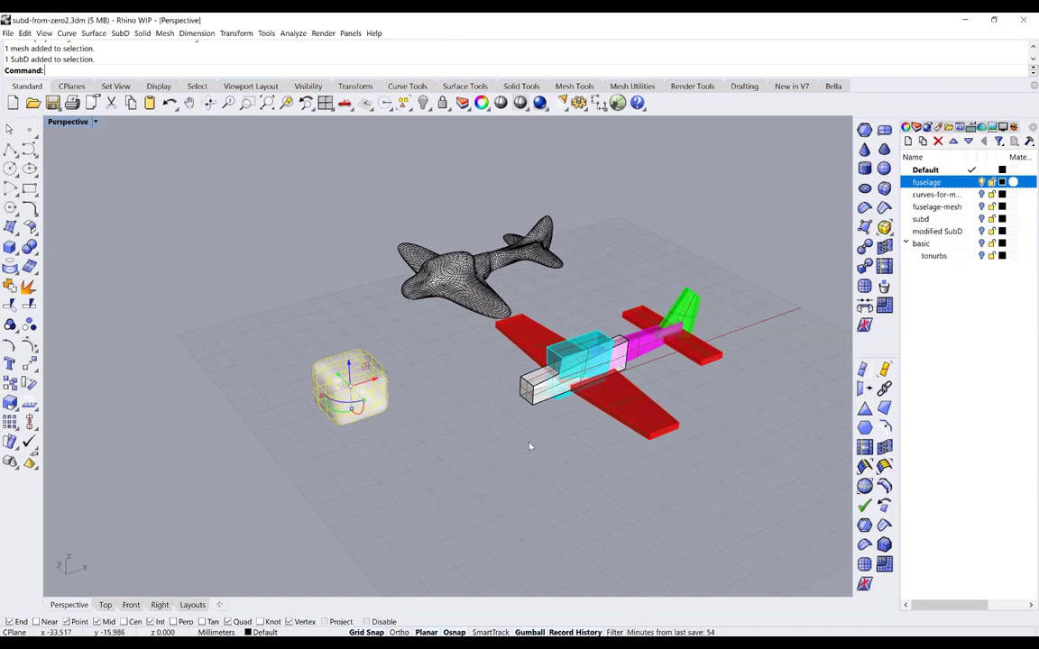
# Delete the smooth airplane mesh and the rounded SubD box, leaving only the block model
pyautogui.click(458, 282)
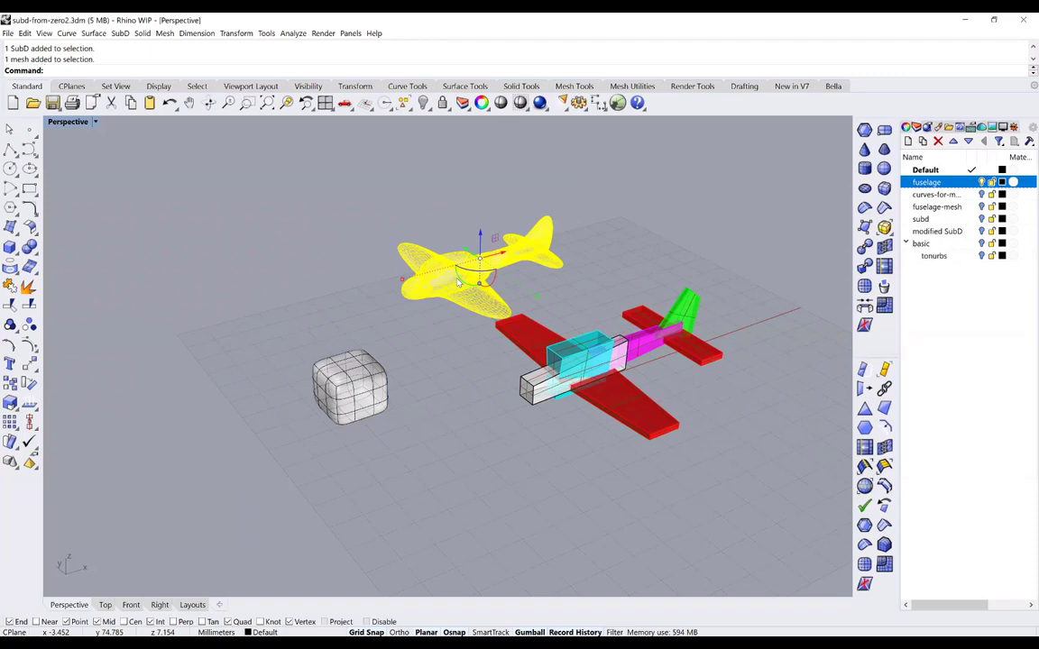
pyautogui.press('Delete')
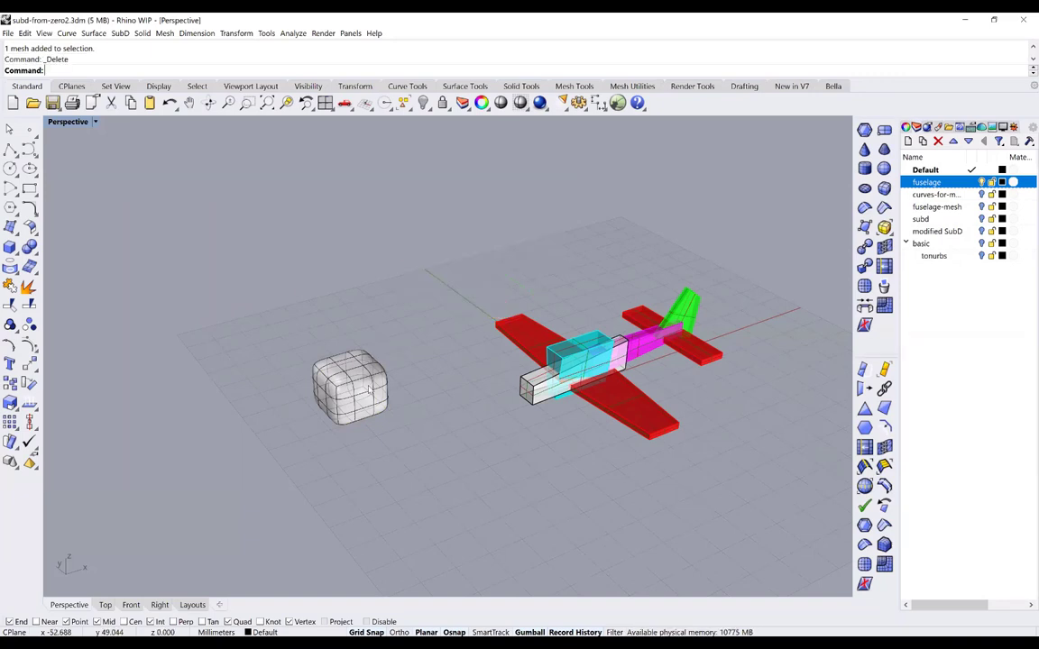
pyautogui.click(368, 389)
pyautogui.press('Delete')
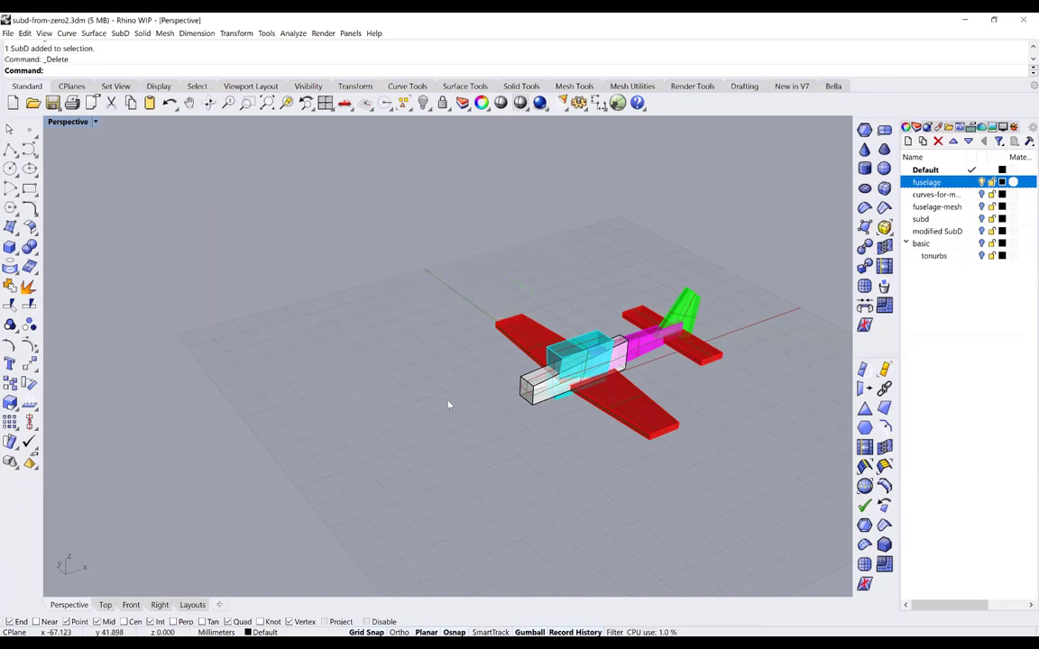
# Look over the block airplane and turn on the curves-for-mesh layer to show the fuselage profile lines
pyautogui.scroll(-2, 522, 420)
pyautogui.scroll(-2, 522, 419)
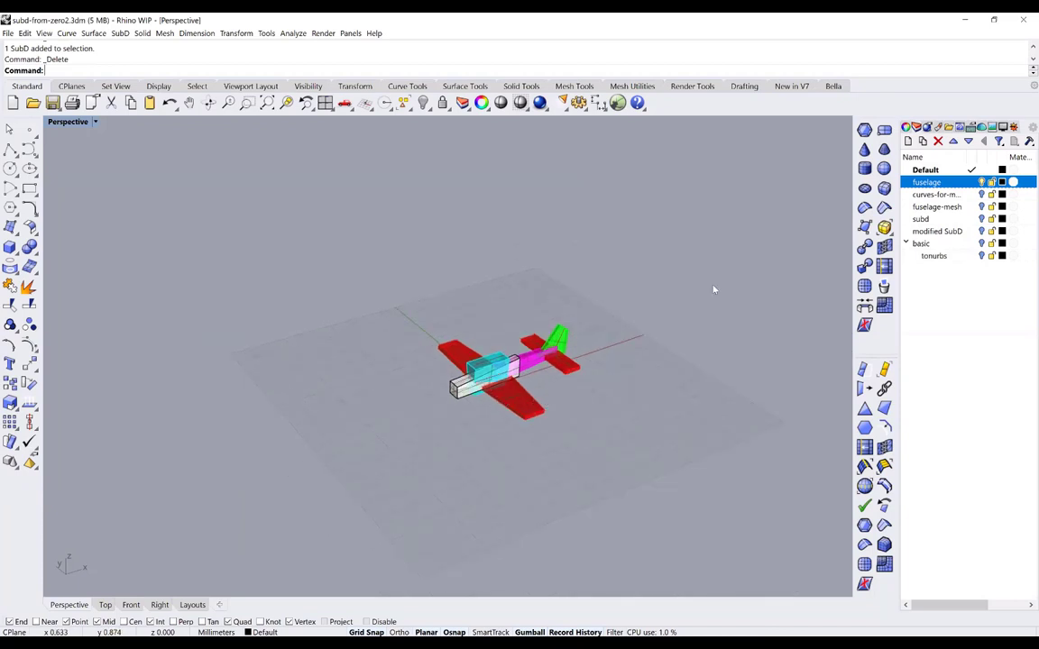
pyautogui.hotkey('ctrl', 'shift', 'e')
pyautogui.press('Home')
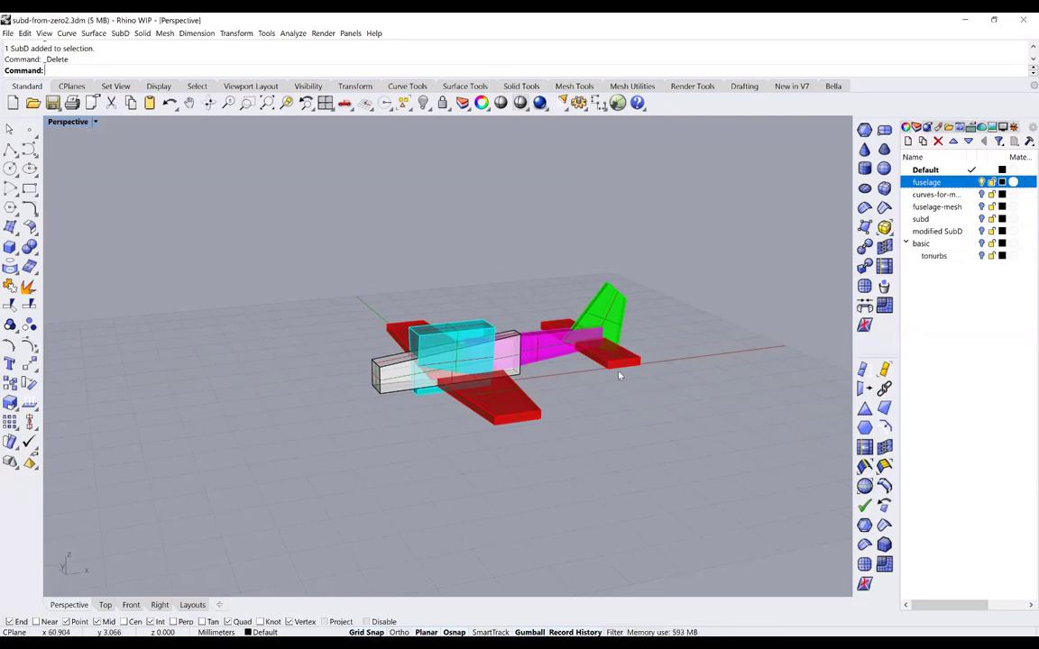
pyautogui.moveTo(619, 375); pyautogui.dragTo(637, 386, button='right')
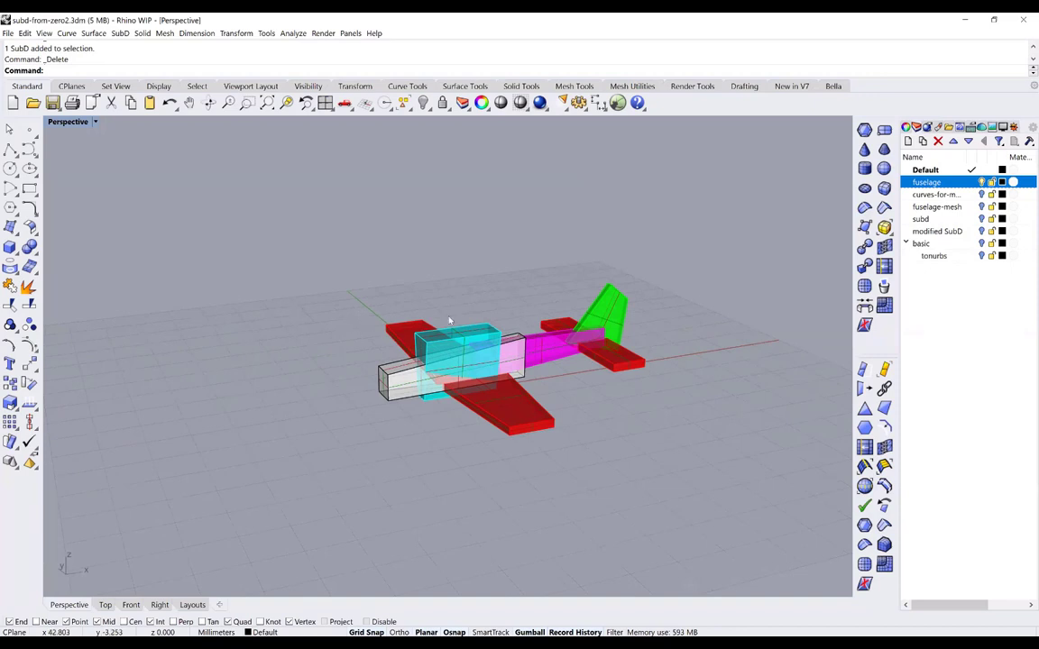
pyautogui.scroll(2, 570, 336)
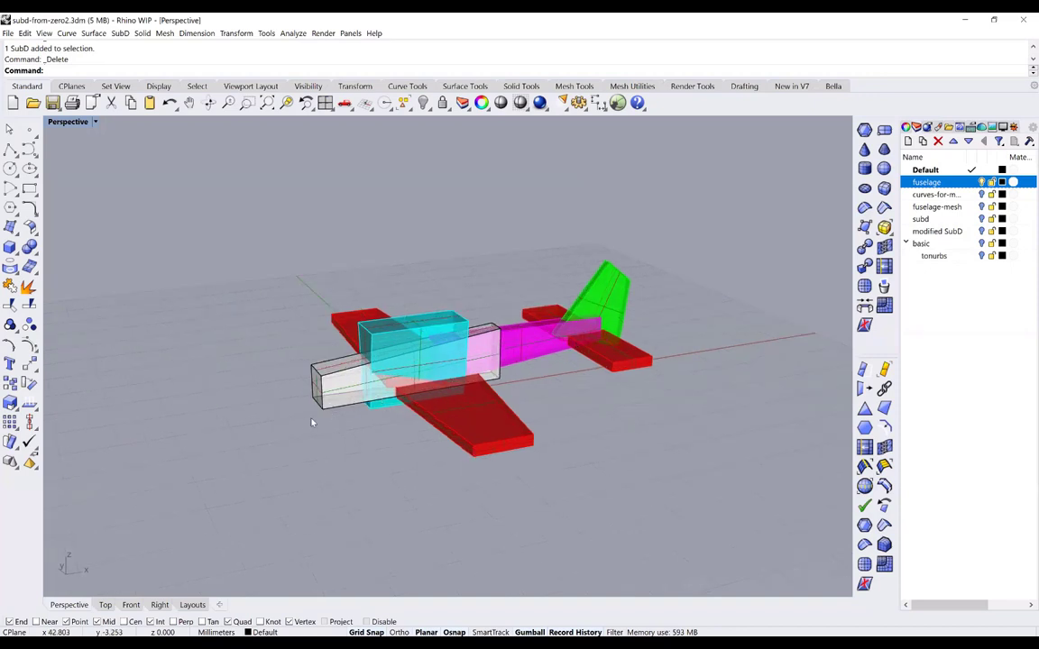
pyautogui.scroll(2, 238, 379)
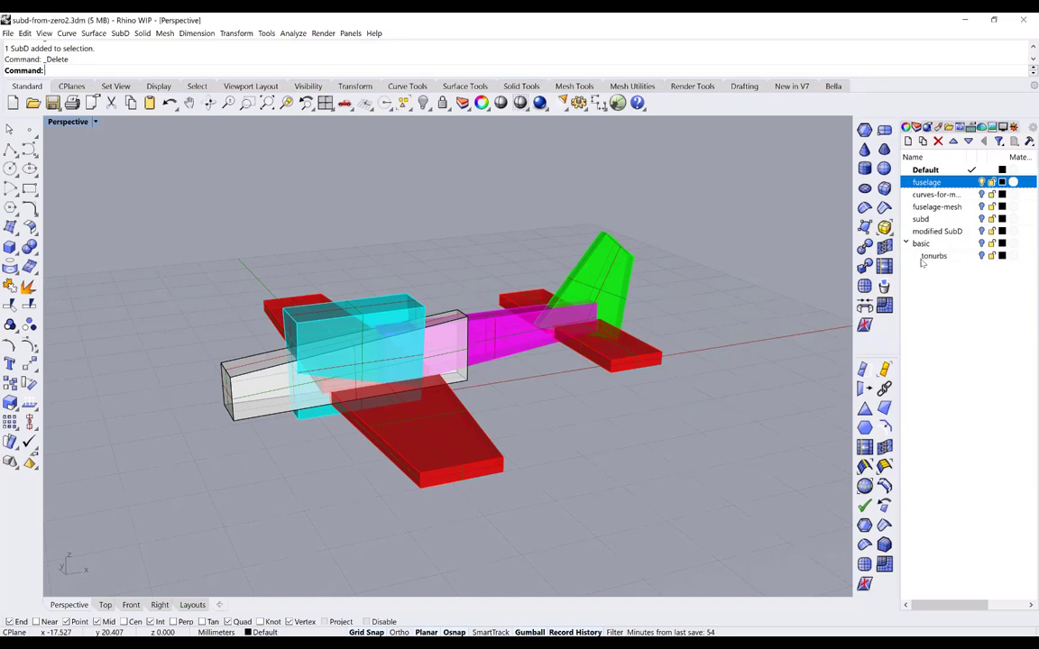
pyautogui.click(986, 195)
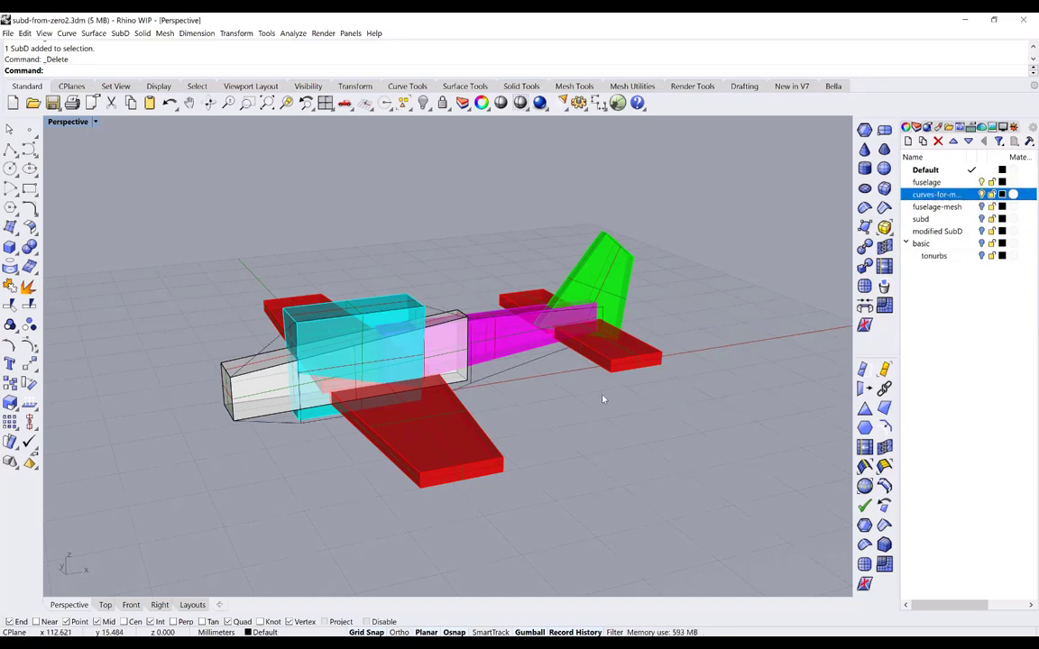
# Select all polysurfaces of the block airplane and hide them so that only the profile lines remain
pyautogui.moveTo(603, 399); pyautogui.dragTo(206, 287, button='right')
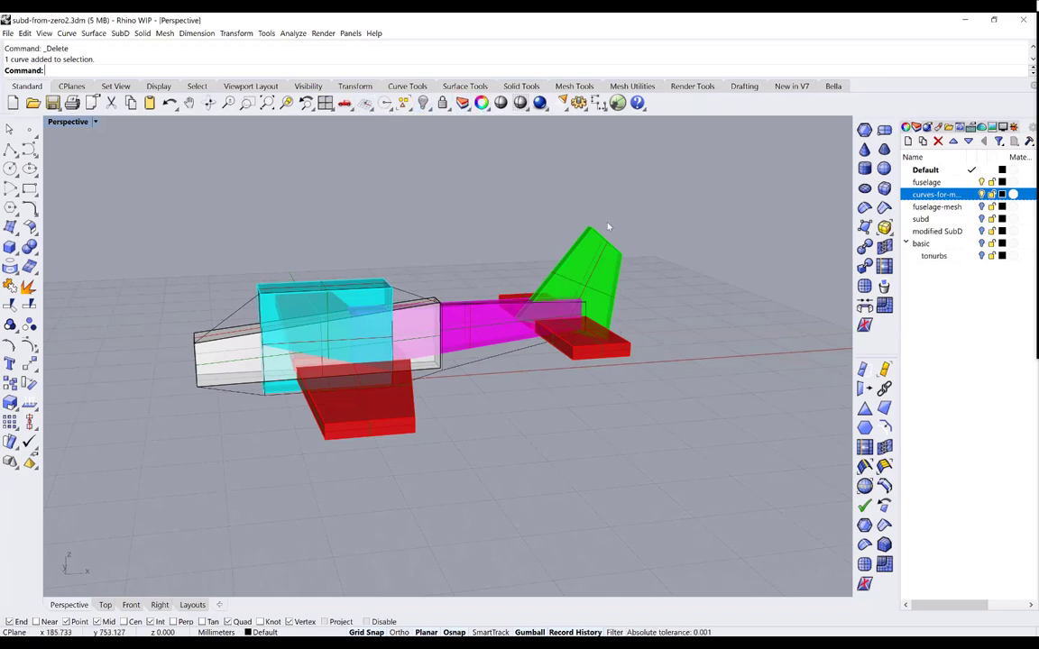
pyautogui.click(408, 106)
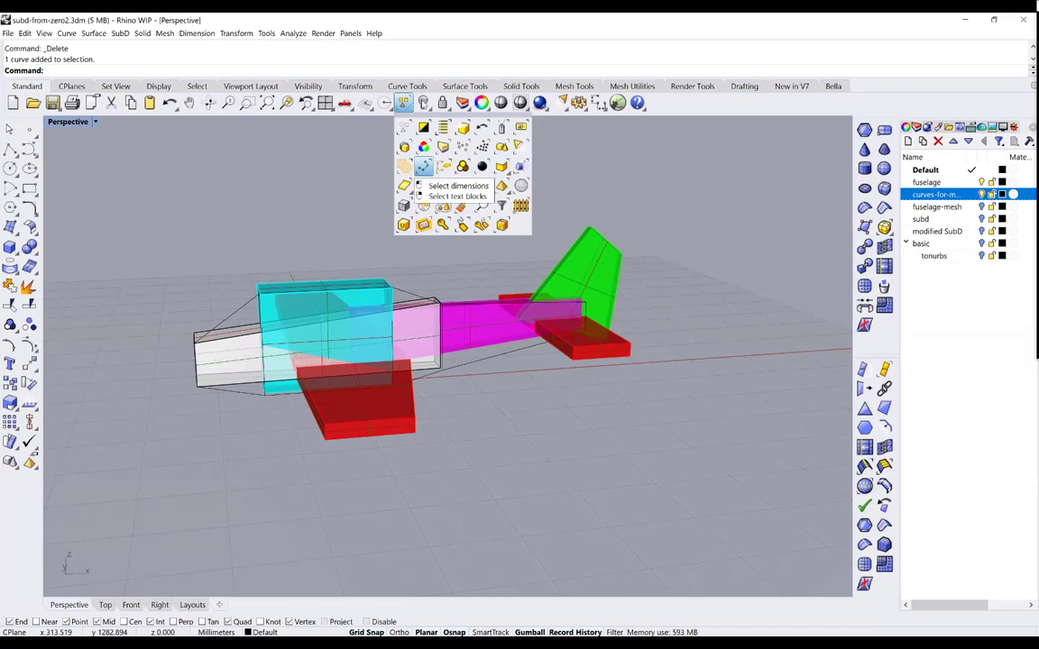
pyautogui.rightClick(281, 412)
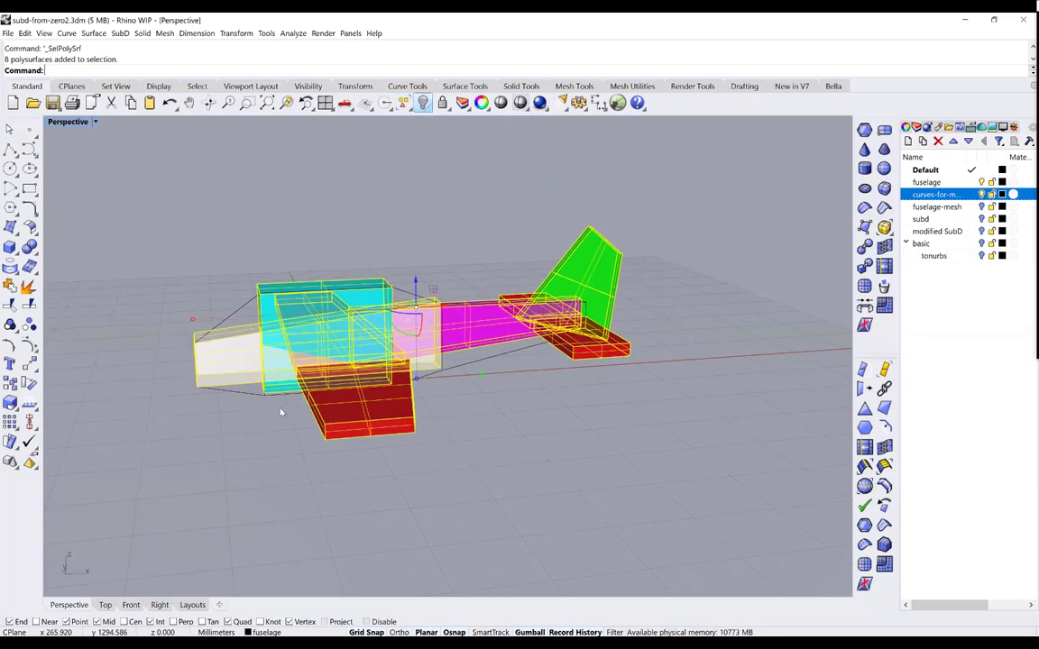
pyautogui.hotkey('ctrl', 'h')
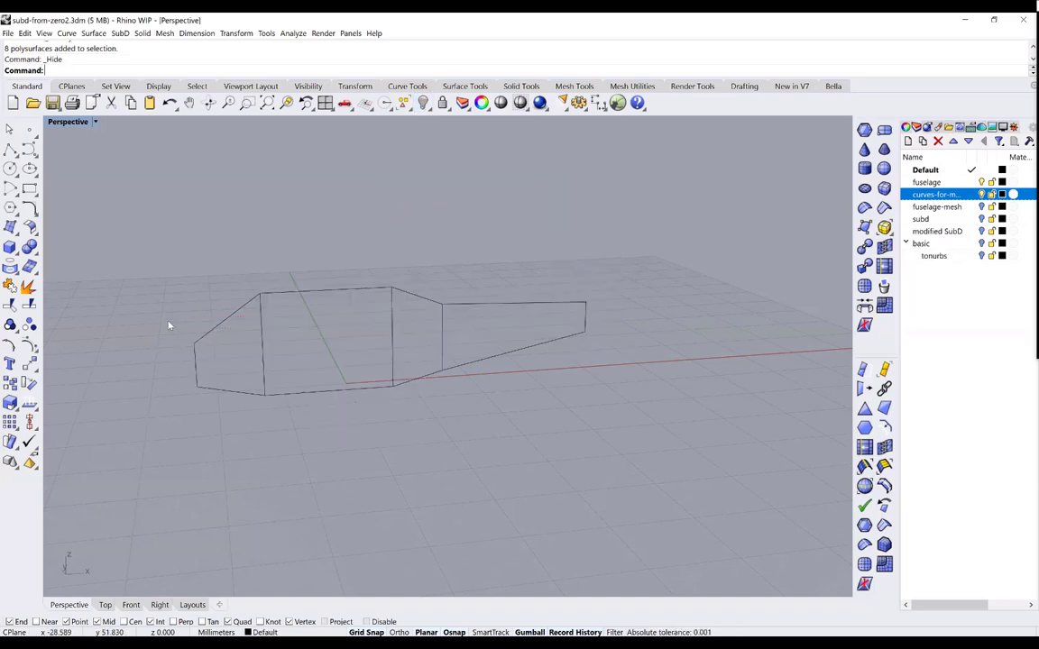
# Inspect individual lines of the fuselage profile by selecting an upper and a lower segment, and clear the selection
pyautogui.scroll(3, 169, 325)
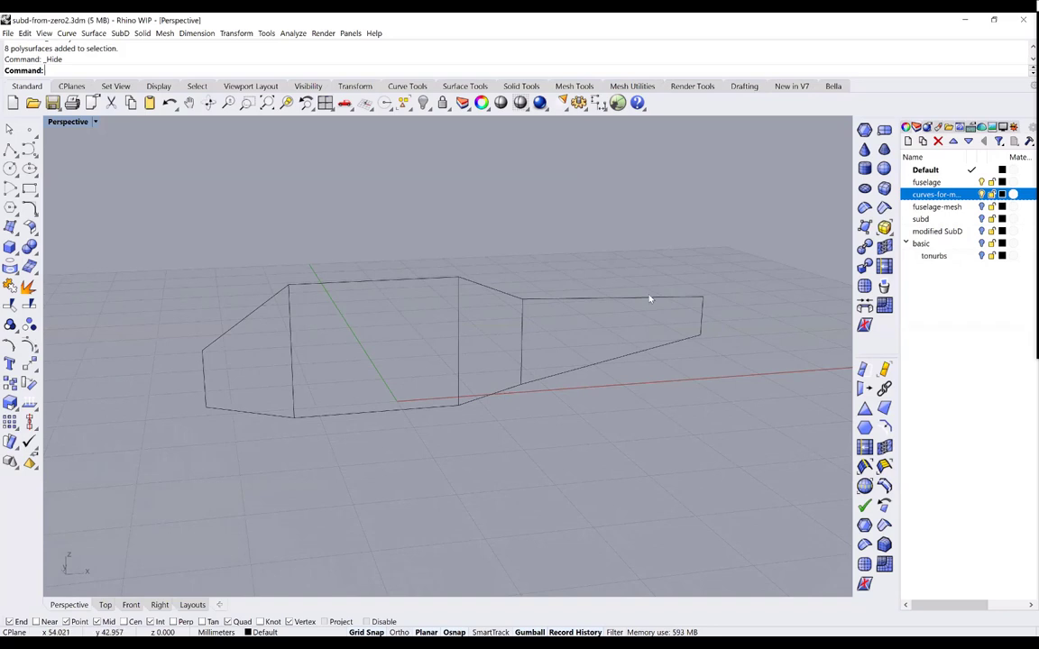
pyautogui.click(595, 299)
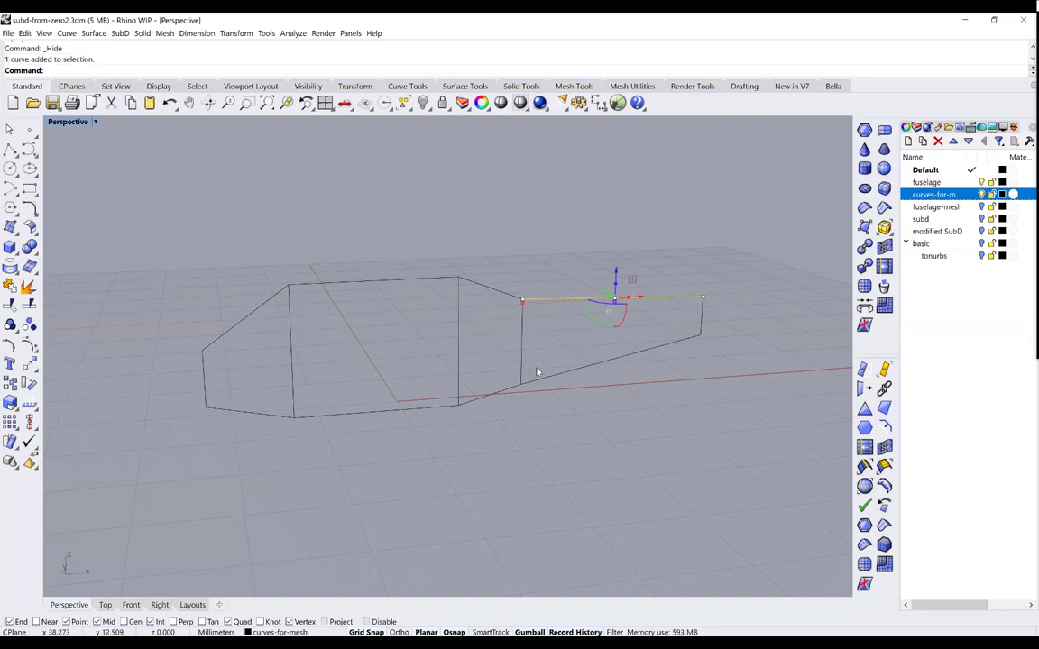
pyautogui.click(540, 379)
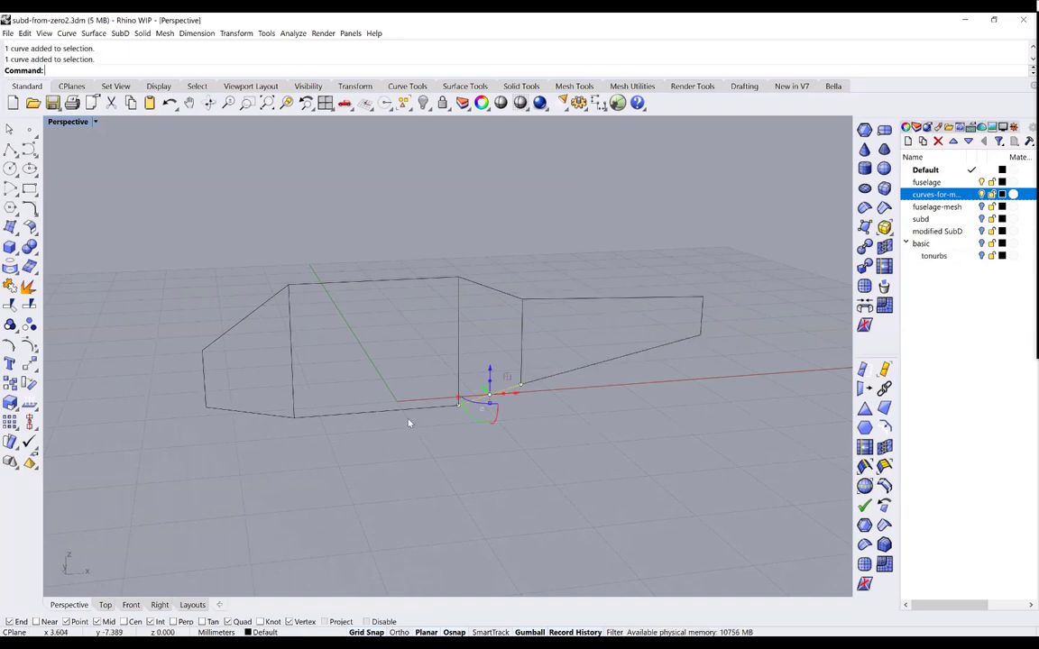
pyautogui.press('Escape')
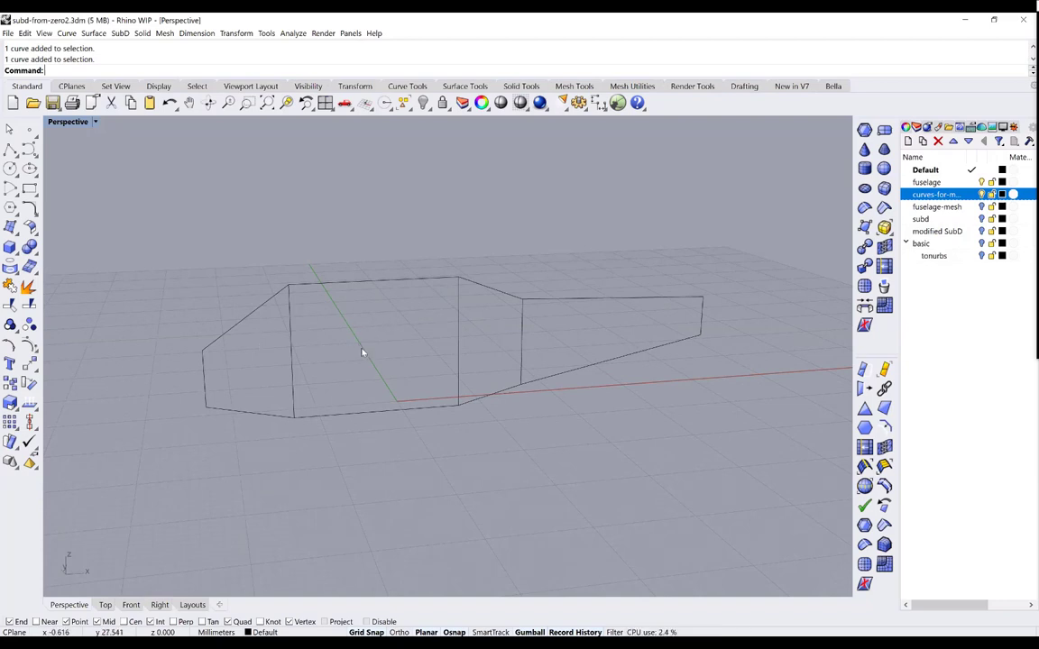
# Create a mesh from all the fuselage profile lines with MeshFromLines and select the new mesh
pyautogui.moveTo(359, 348); pyautogui.dragTo(362, 352, button='right')
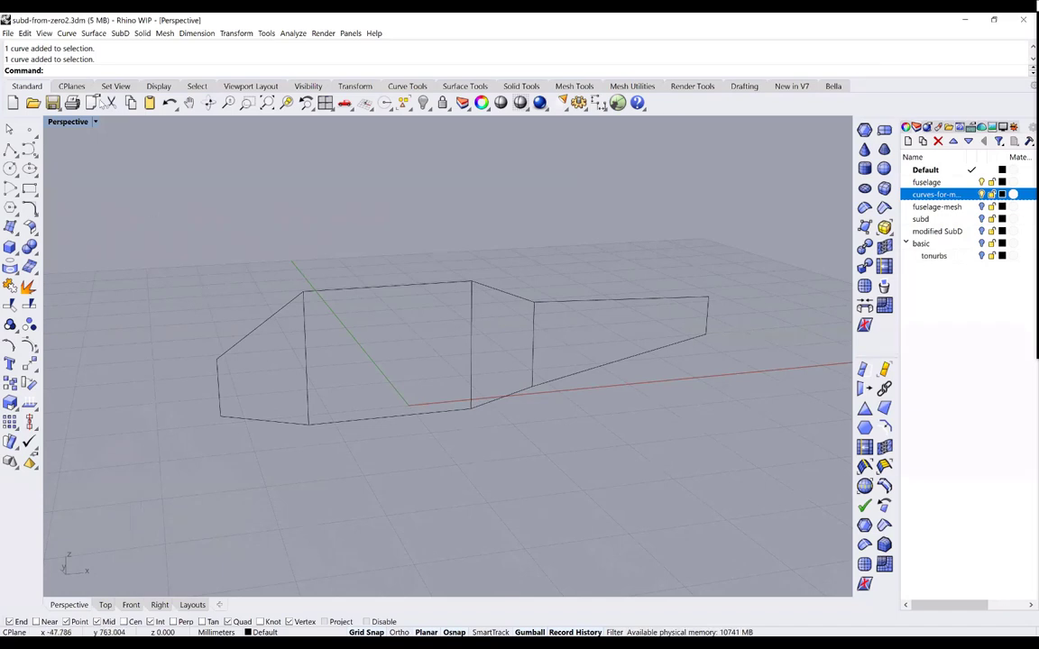
pyautogui.write('Mesh')
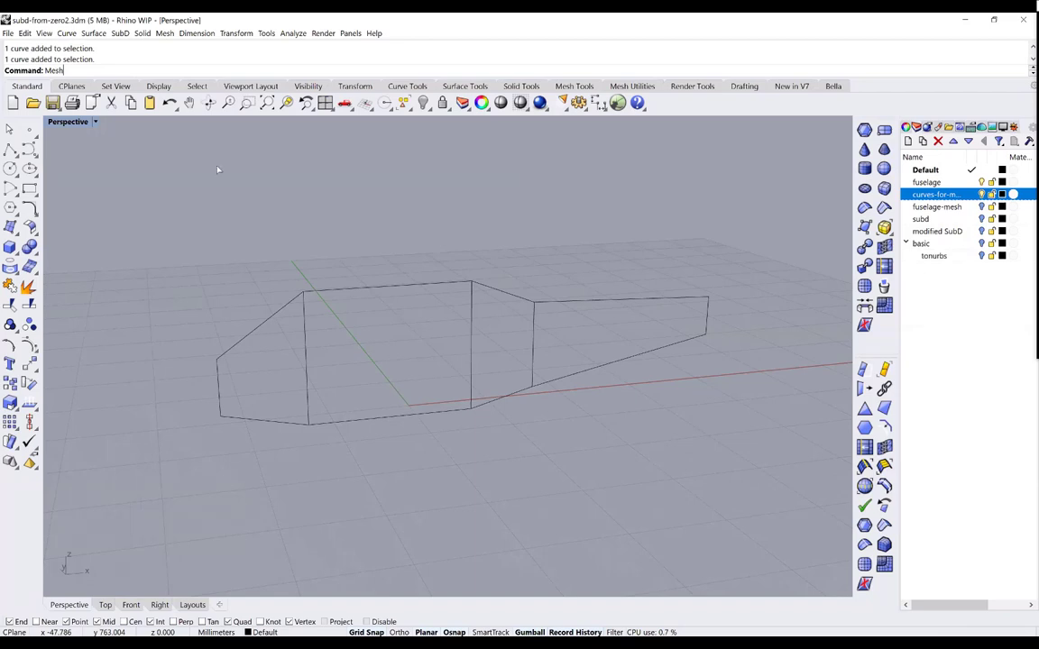
pyautogui.write('FromLines')
pyautogui.press('Return')
pyautogui.moveTo(167, 187); pyautogui.dragTo(767, 493)
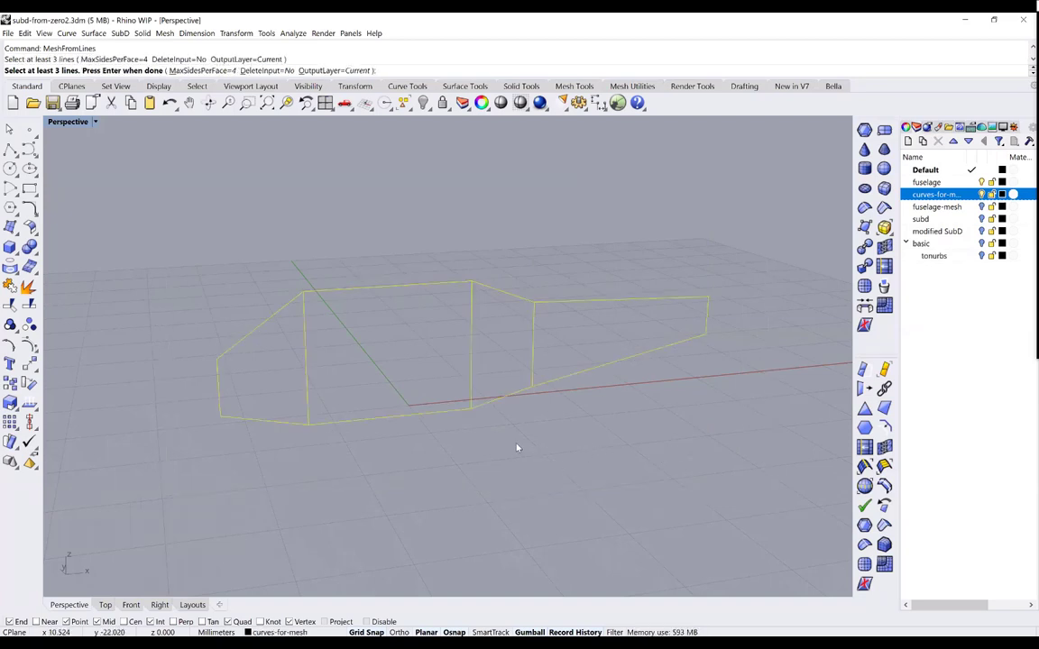
pyautogui.press('Return')
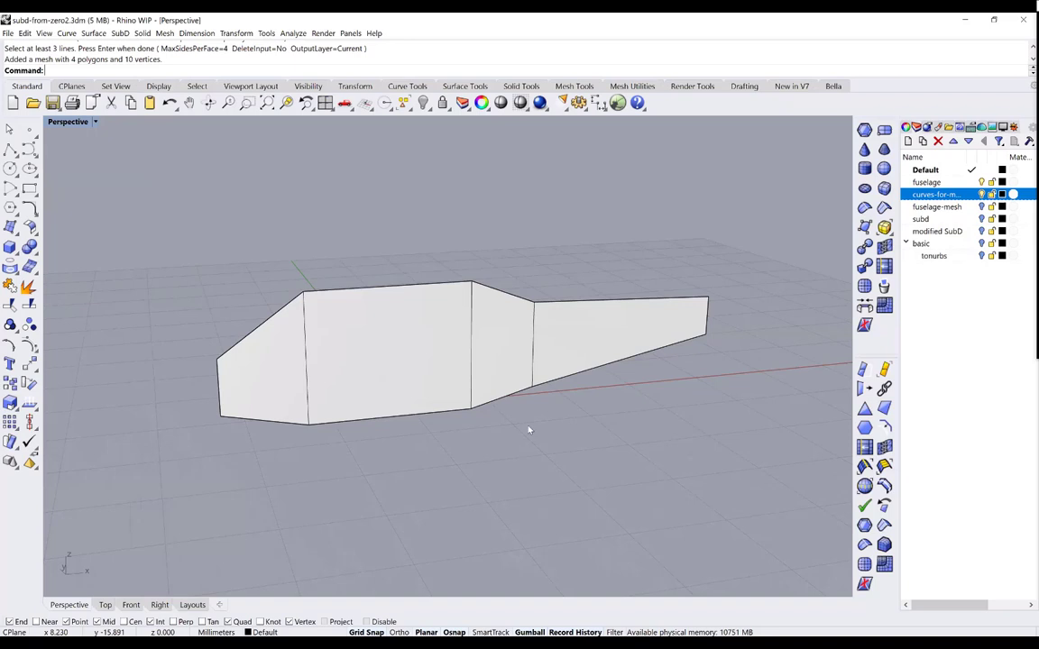
pyautogui.moveTo(539, 440); pyautogui.dragTo(467, 426, button='right')
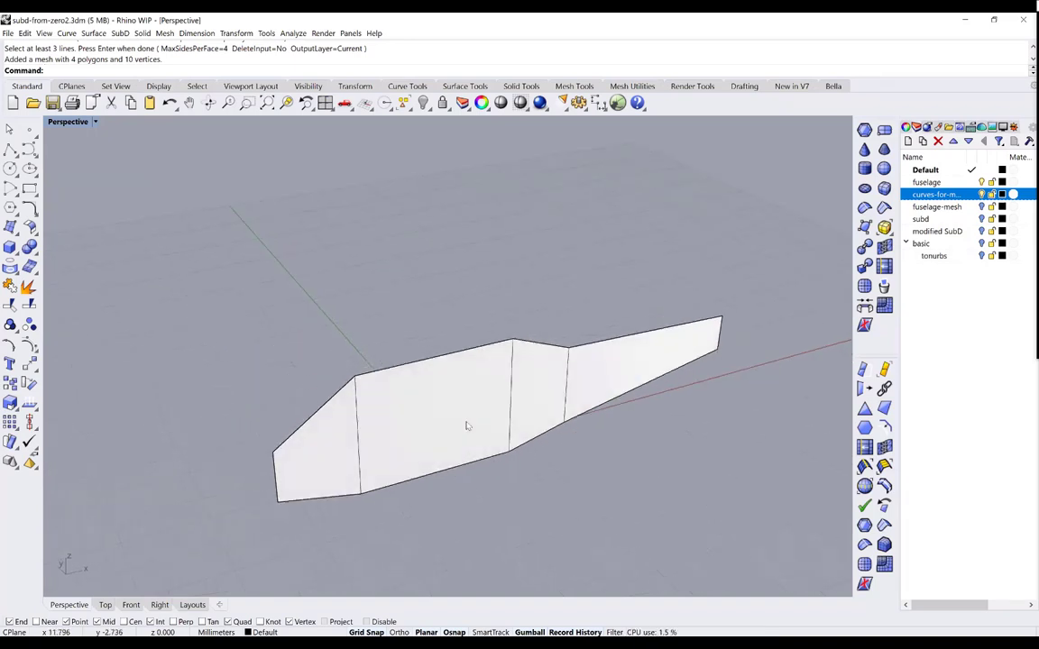
pyautogui.click(466, 426)
pyautogui.press('Up')
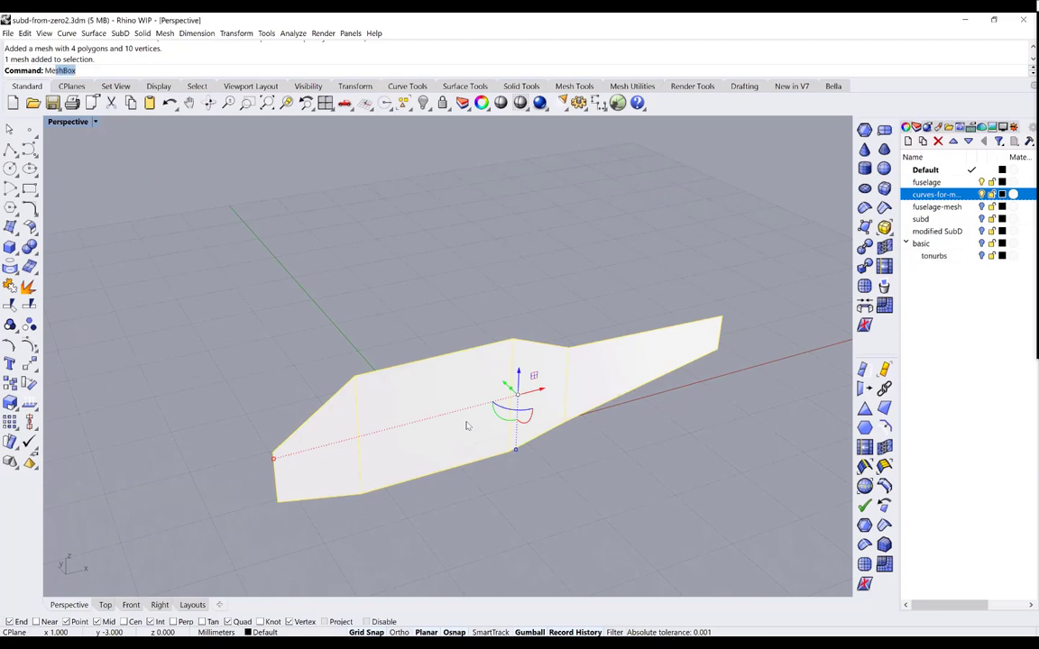
pyautogui.write('Mesh')
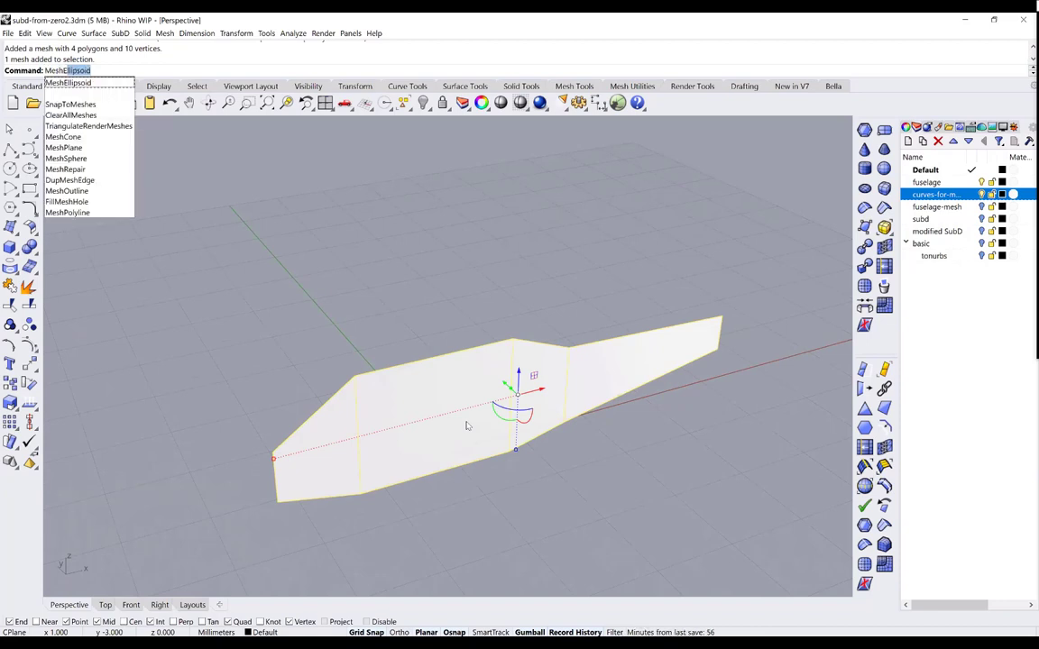
pyautogui.write('Ext')
pyautogui.press('BackSpace')
pyautogui.press('BackSpace')
pyautogui.press('BackSpace')
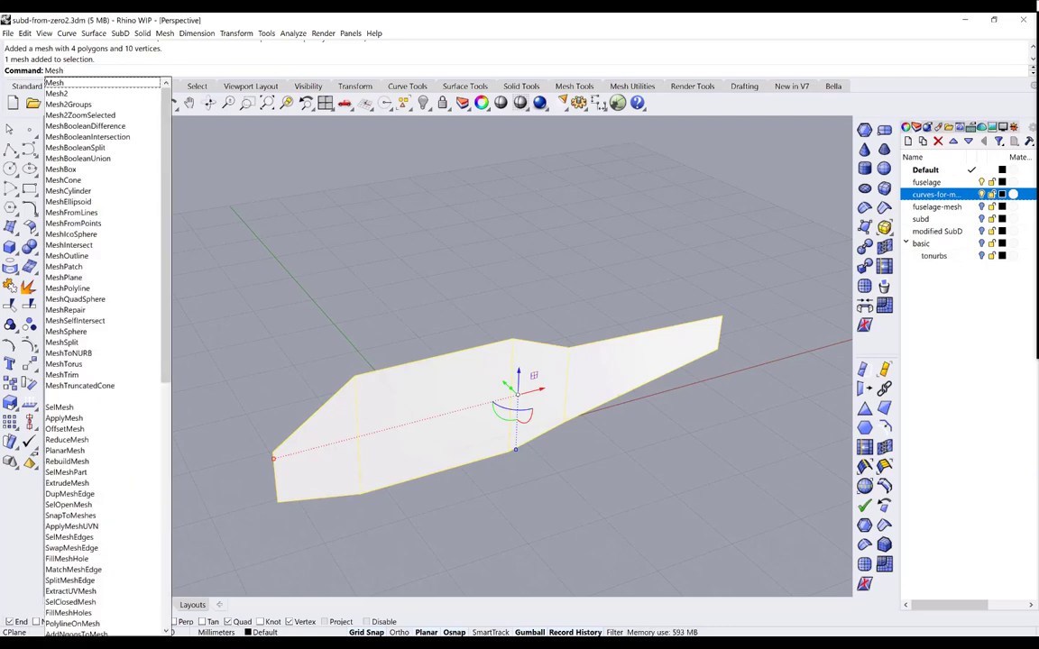
pyautogui.press('BackSpace')
pyautogui.press('BackSpace')
pyautogui.press('BackSpace')
pyautogui.press('BackSpace')
# Extrude the flat fuselage mesh sideways into a thick block with ExtrudeMesh
pyautogui.write('Extr')
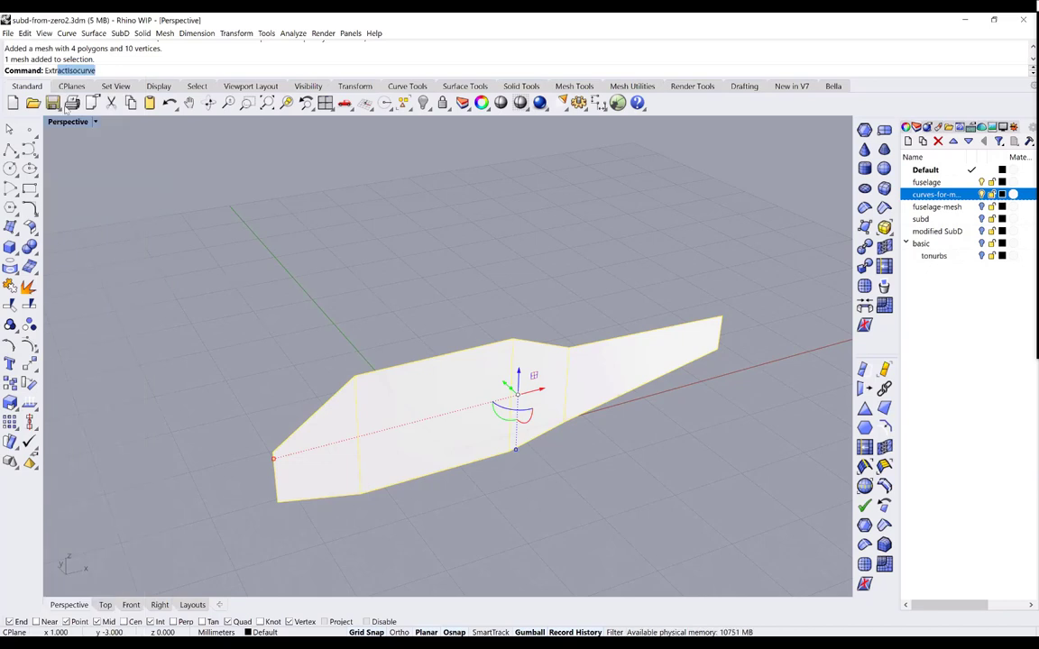
pyautogui.write('udeCrv')
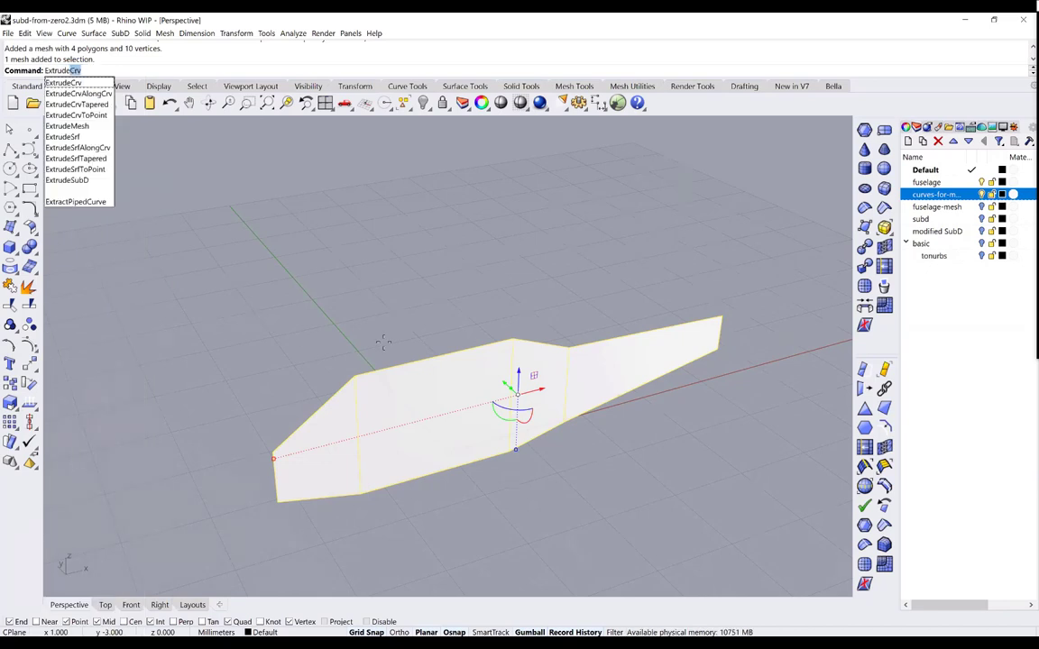
pyautogui.press('Down')
pyautogui.press('Down')
pyautogui.press('Down')
pyautogui.press('Down')
pyautogui.press('Return')
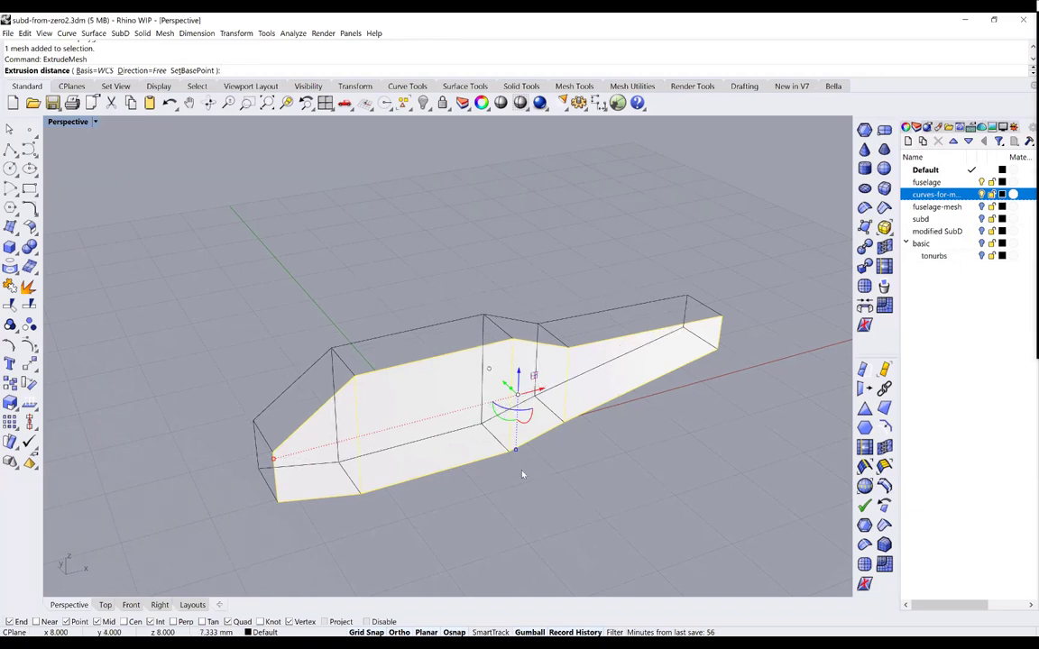
pyautogui.click(463, 422)
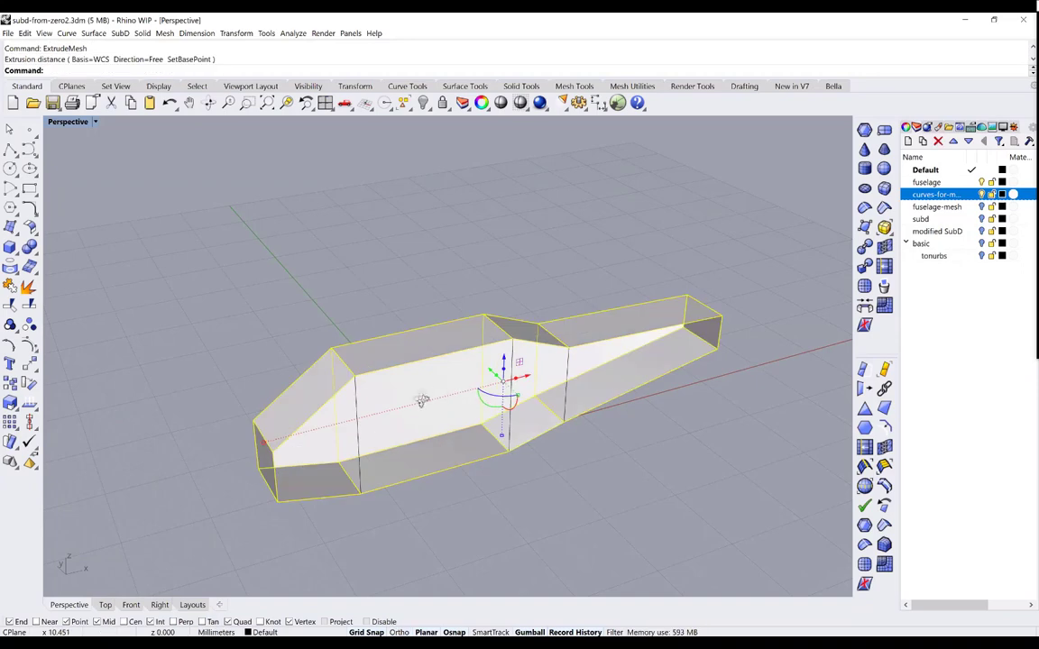
pyautogui.click(569, 479)
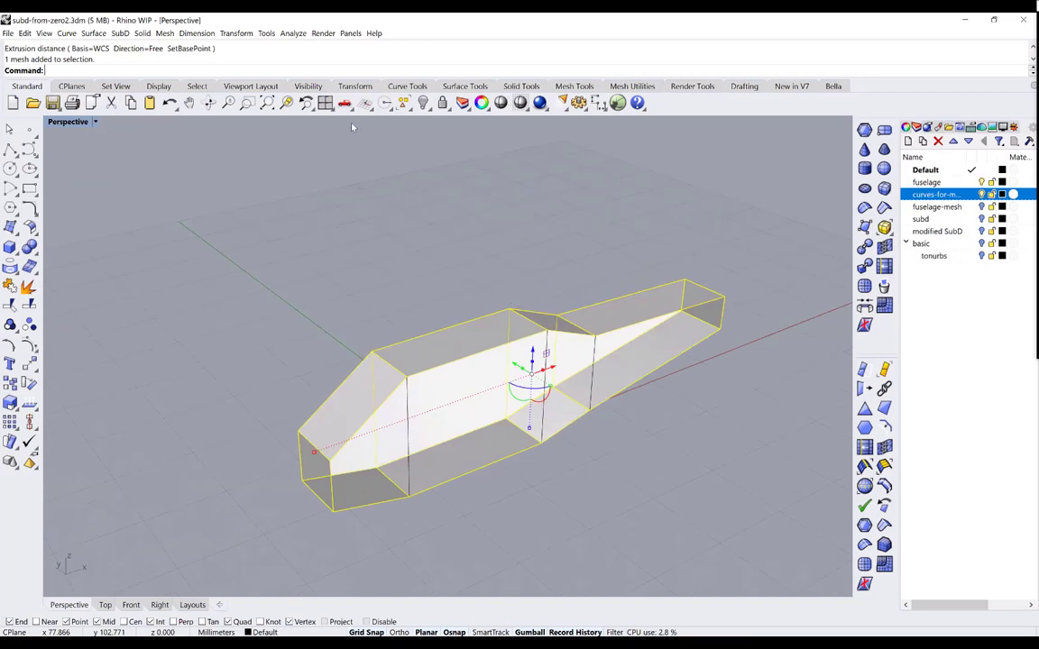
# Flip the normals of the extruded fuselage mesh, and undo both the flip and the mesh extrusion
pyautogui.click(574, 85)
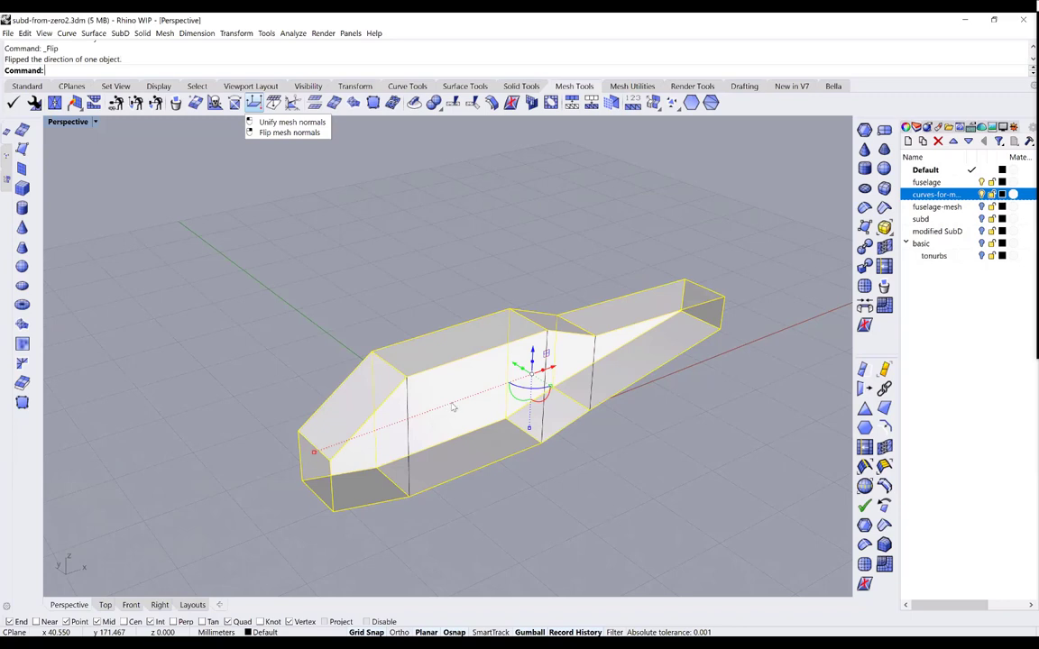
pyautogui.hotkey('ctrl', 'z')
pyautogui.hotkey('ctrl', 'z')
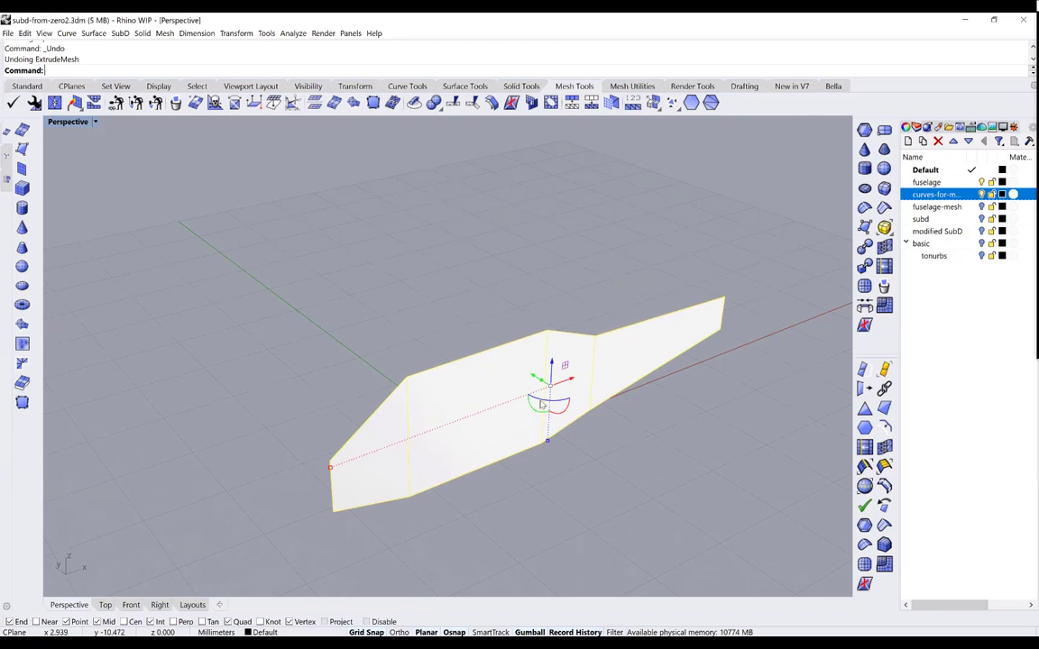
# Extrude the flat fuselage mesh sideways along the Y axis with the gumball to give it thickness
pyautogui.moveTo(542, 382); pyautogui.dragTo(527, 365)
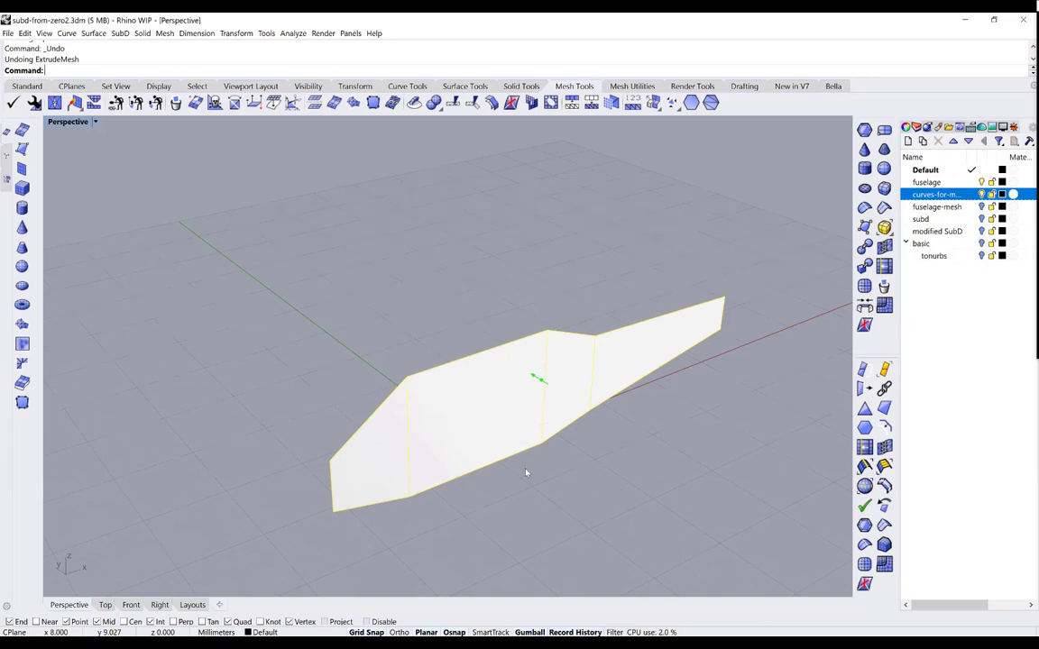
pyautogui.moveTo(526, 473)
pyautogui.mouseDown()
pyautogui.moveTo(543, 455)
pyautogui.moveTo(597, 457)
pyautogui.moveTo(527, 459)
pyautogui.mouseUp()
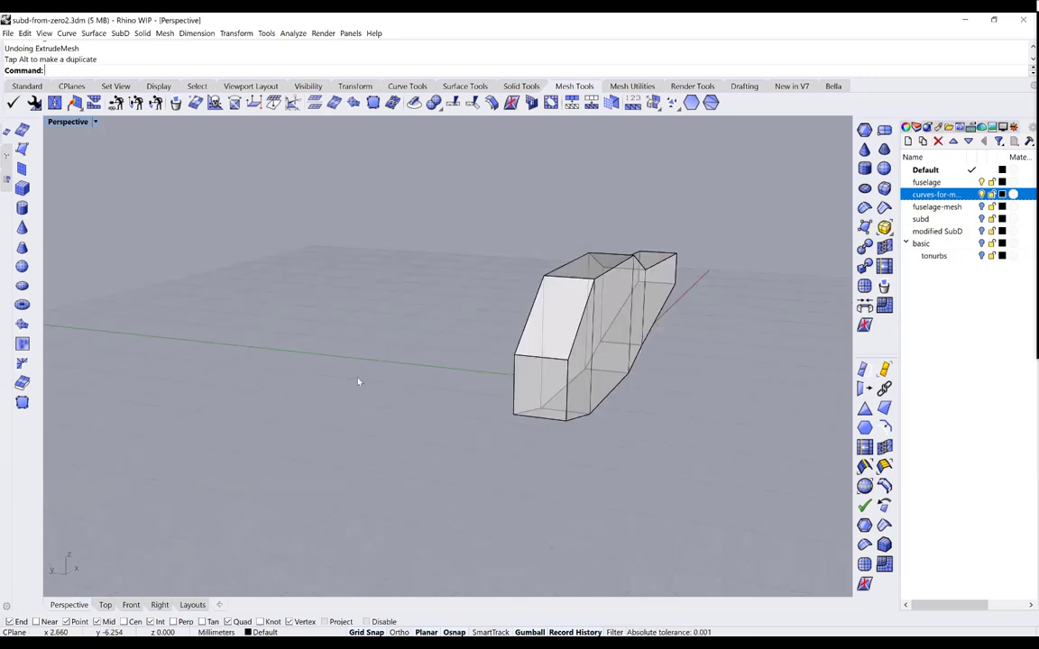
pyautogui.moveTo(388, 465); pyautogui.dragTo(422, 466, button='right')
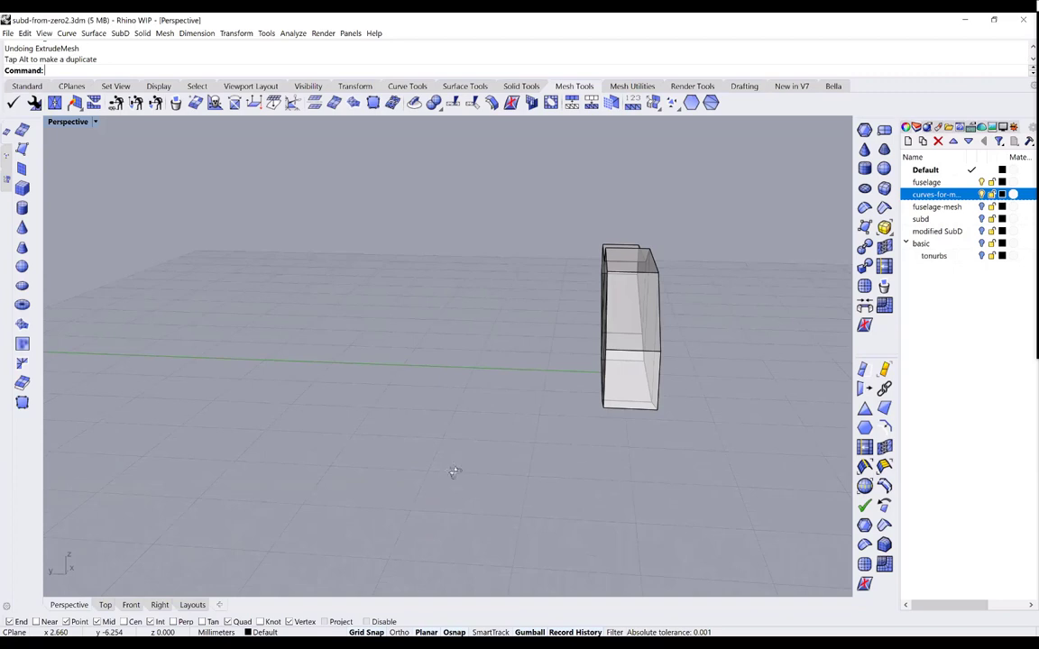
pyautogui.moveTo(454, 472); pyautogui.dragTo(468, 475, button='right')
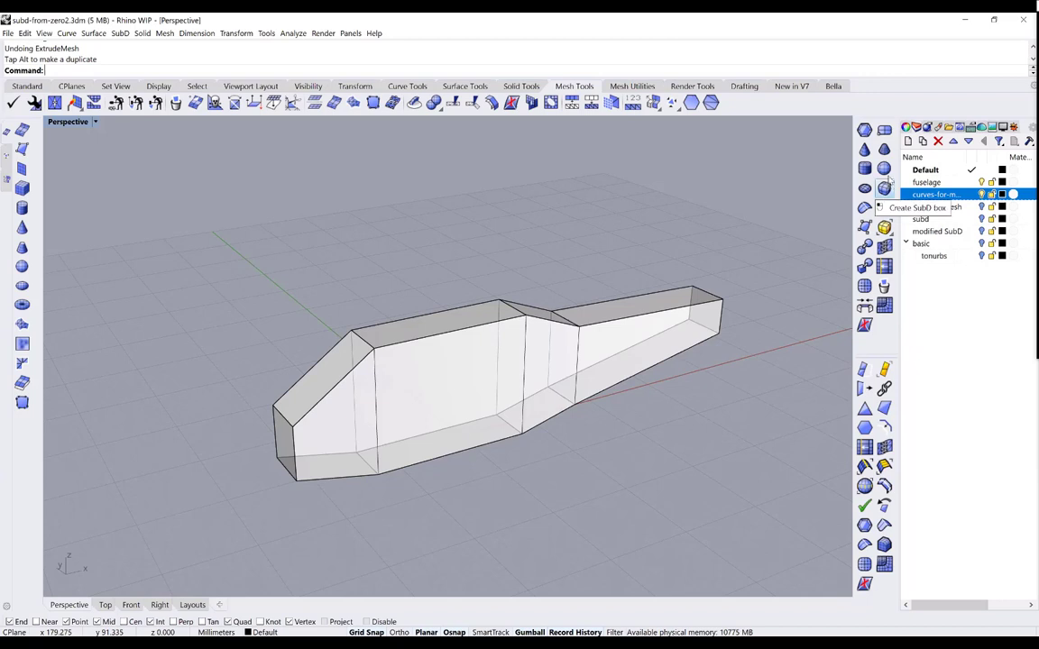
# Convert the extruded fuselage mesh to a SubD with ToSubD, using mesh control points and keeping the input mesh
pyautogui.click(867, 268)
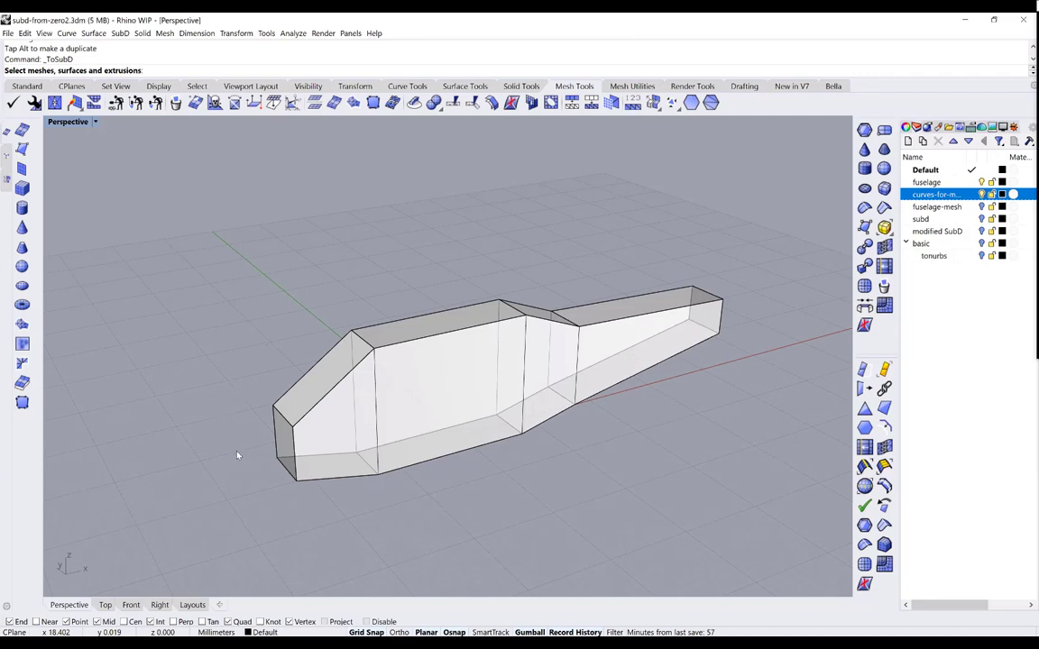
pyautogui.click(310, 422)
pyautogui.press('Return')
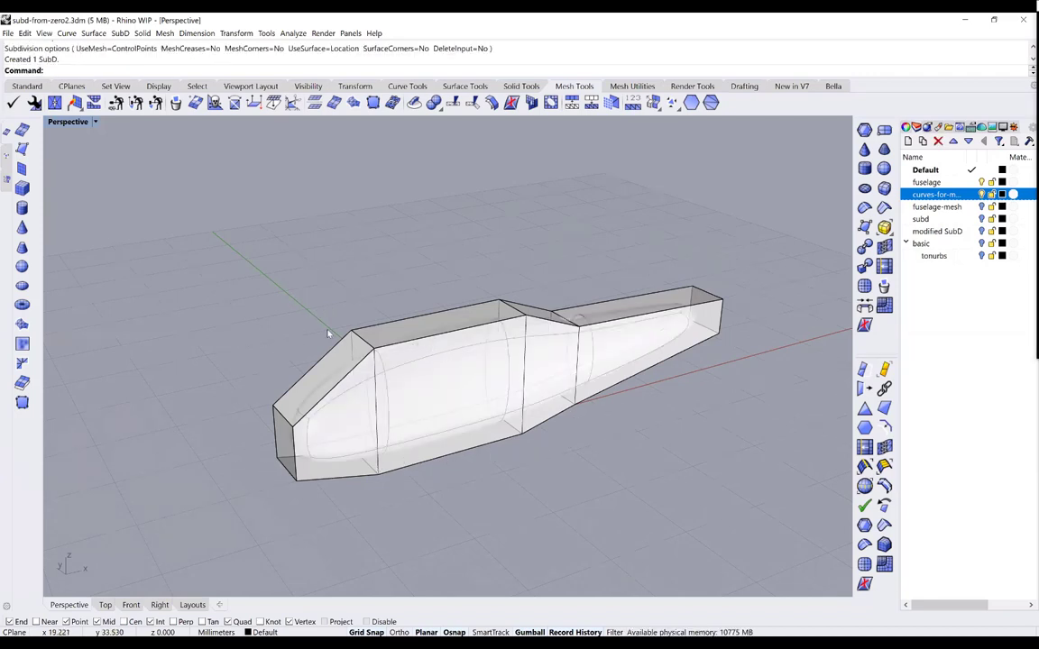
pyautogui.scroll(3, 328, 334)
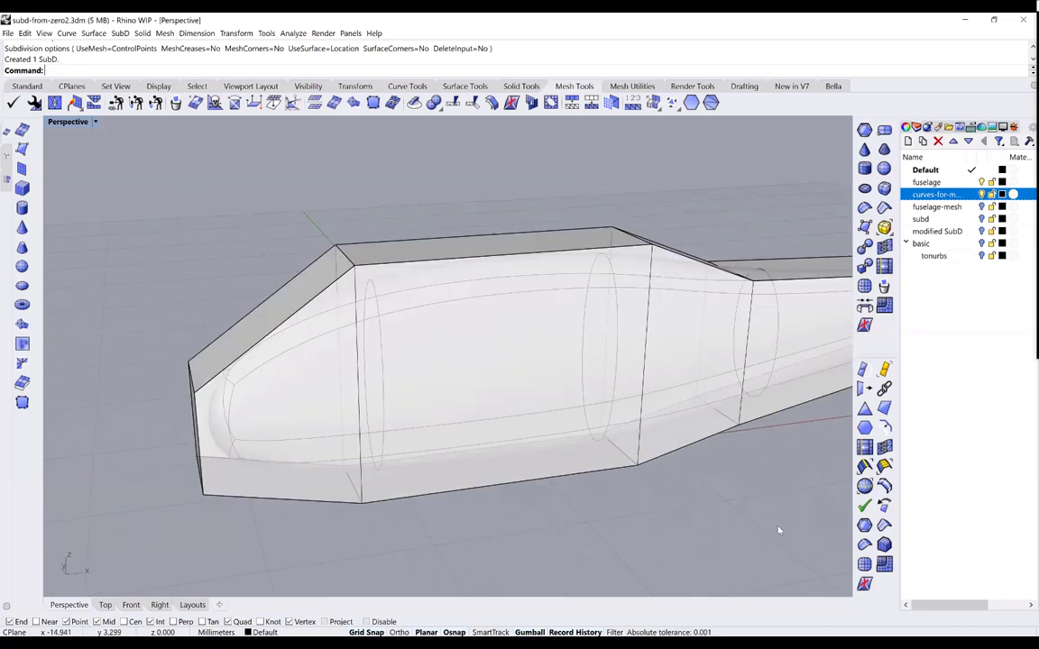
pyautogui.moveTo(779, 530); pyautogui.dragTo(824, 568, button='right')
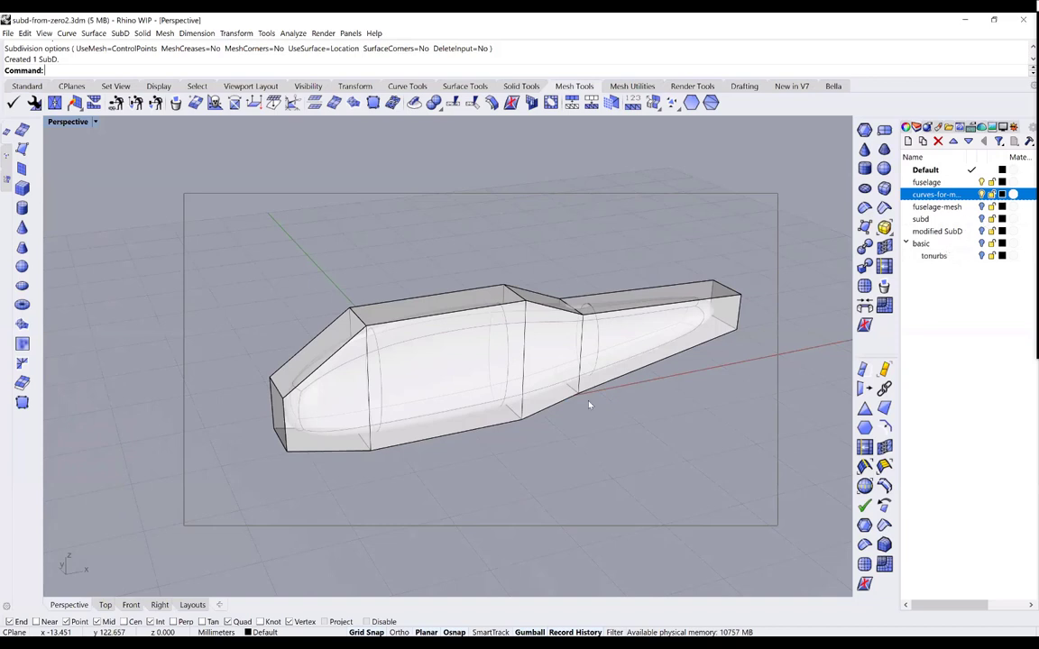
# Delete the SubD together with its mesh and profile curves, and turn on the subd layer
pyautogui.hotkey('ctrl', 'a')
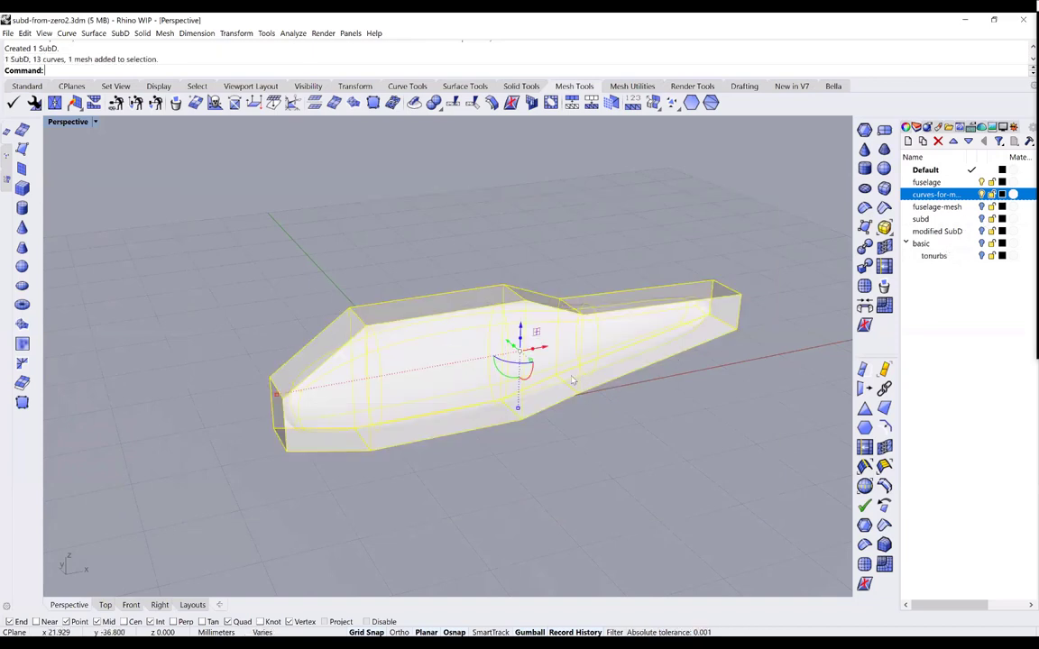
pyautogui.press('Delete')
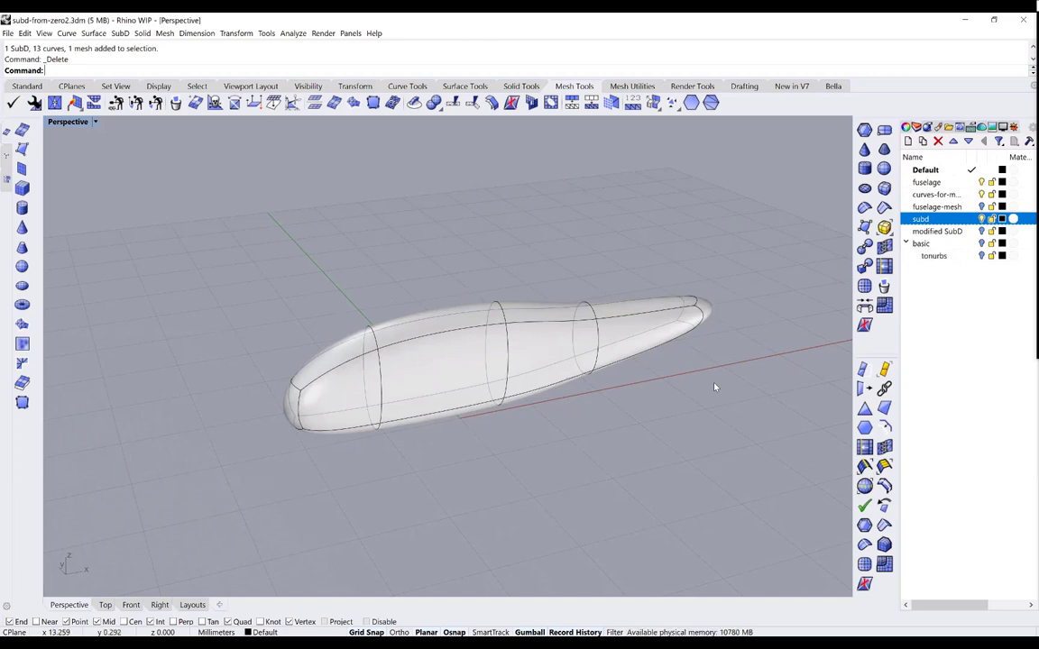
pyautogui.press('Left')
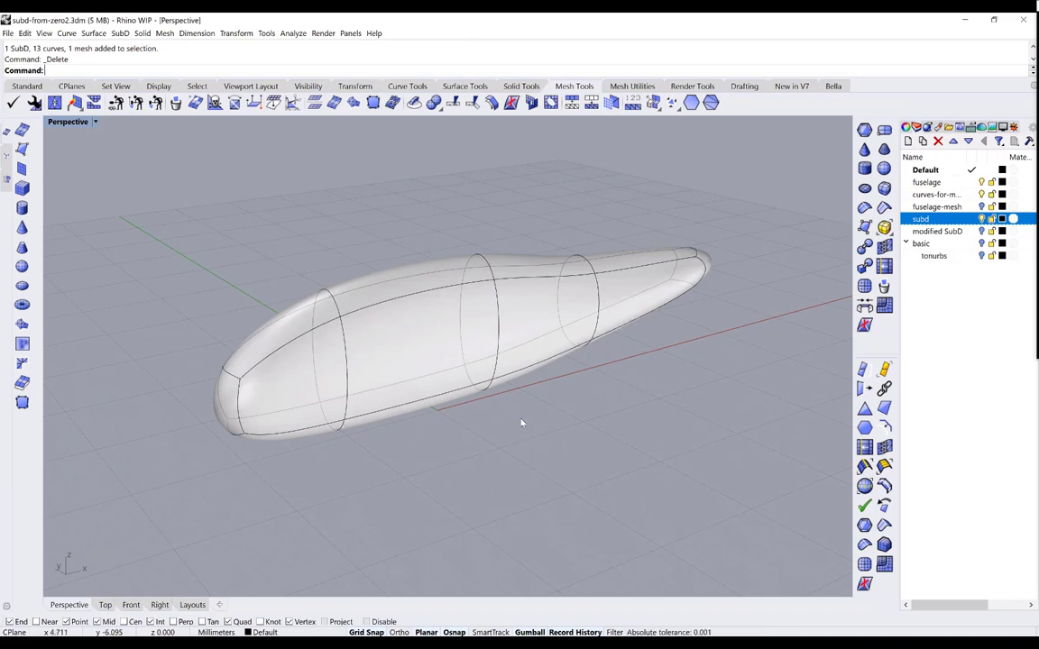
# Select the large middle face on the side of the fuselage SubD and extrude it outward along the Y axis
pyautogui.moveTo(522, 423); pyautogui.dragTo(577, 414, button='right')
pyautogui.press('Left')
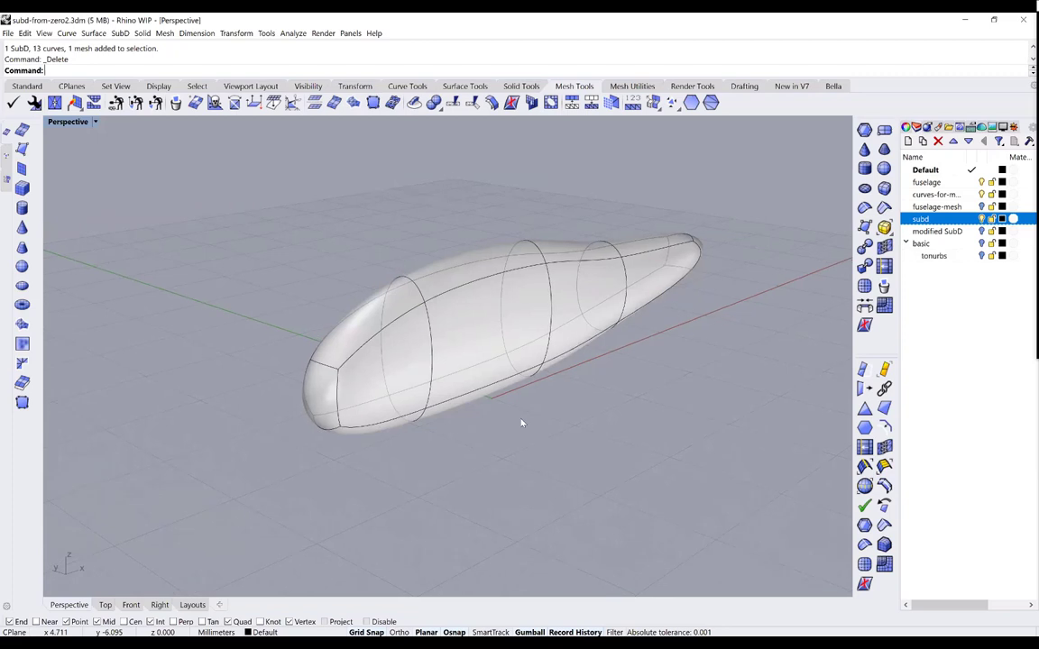
pyautogui.press('Left')
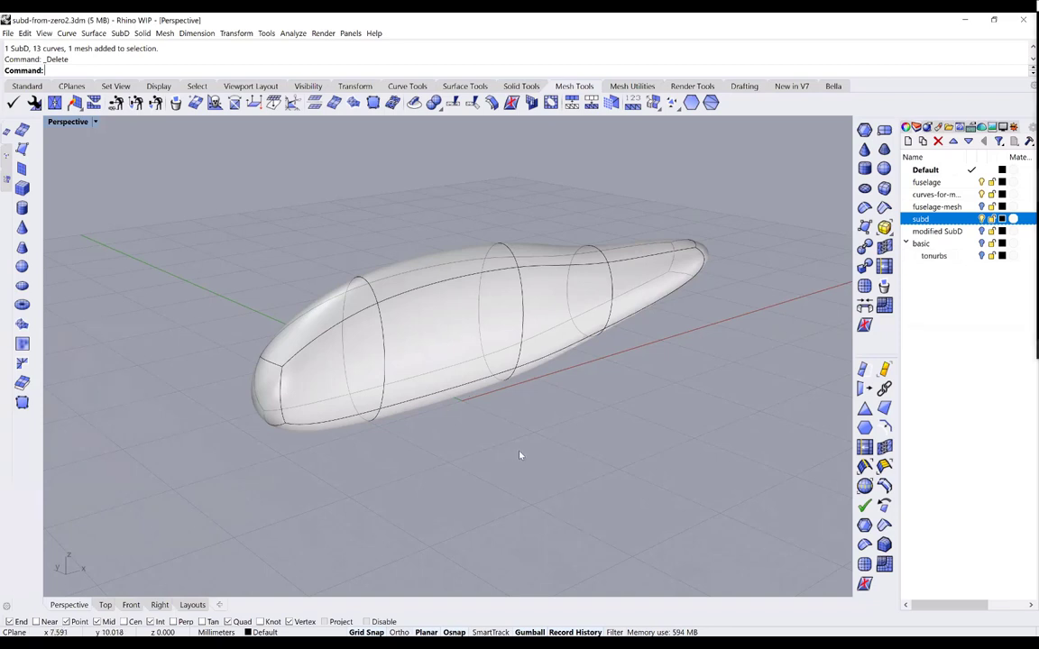
pyautogui.keyDown('ctrl'); pyautogui.keyDown('shift'); pyautogui.click(504, 345); pyautogui.keyUp('shift'); pyautogui.keyUp('ctrl')
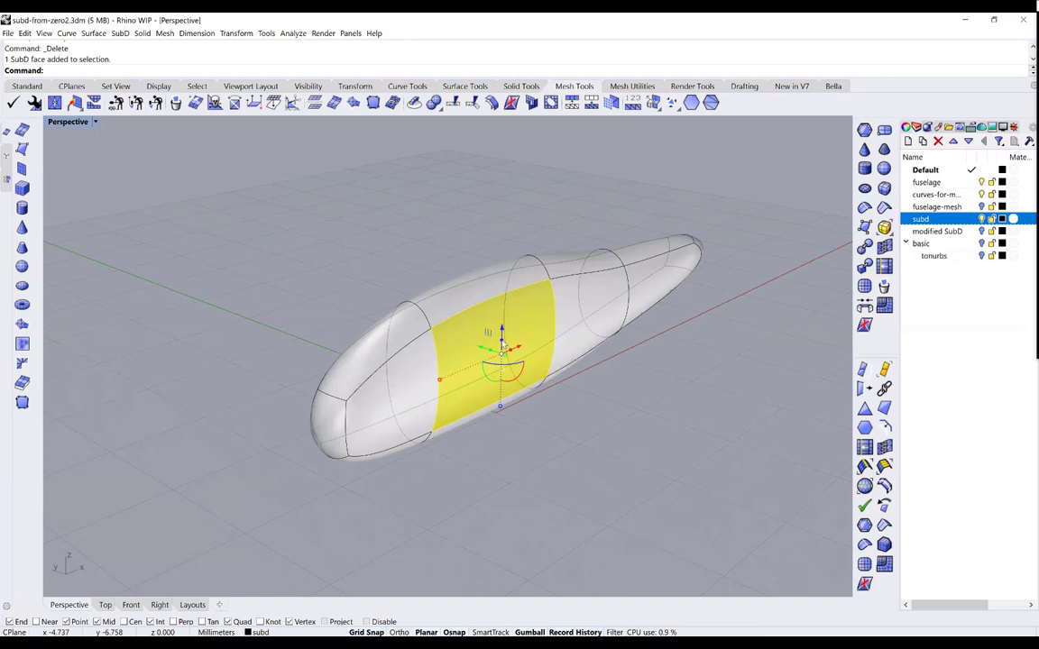
pyautogui.scroll(3, 487, 323)
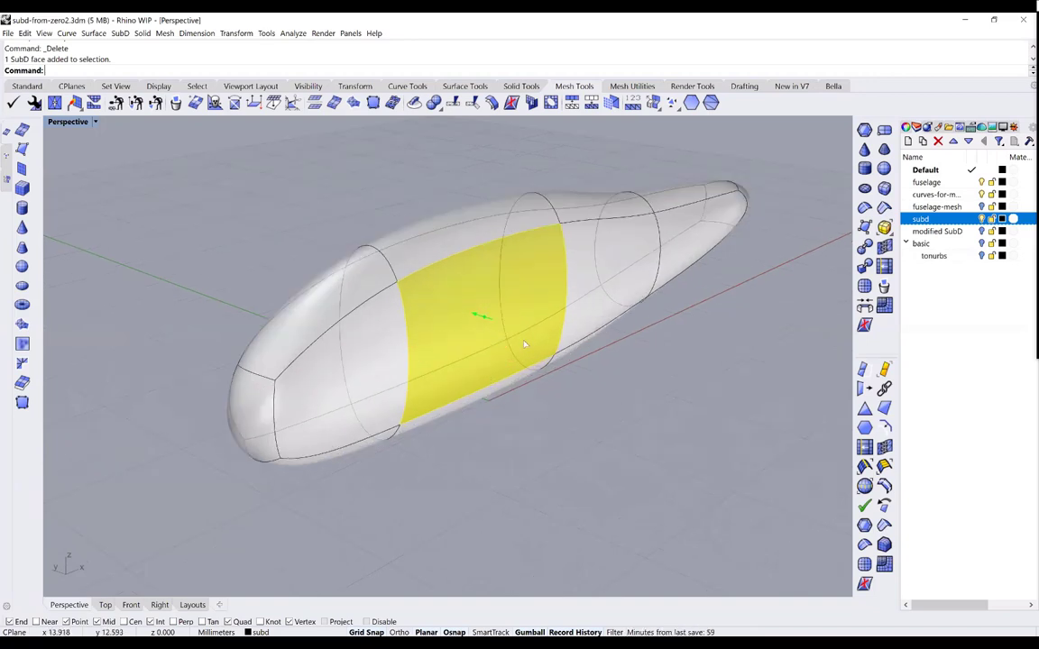
pyautogui.moveTo(471, 305); pyautogui.dragTo(640, 388)
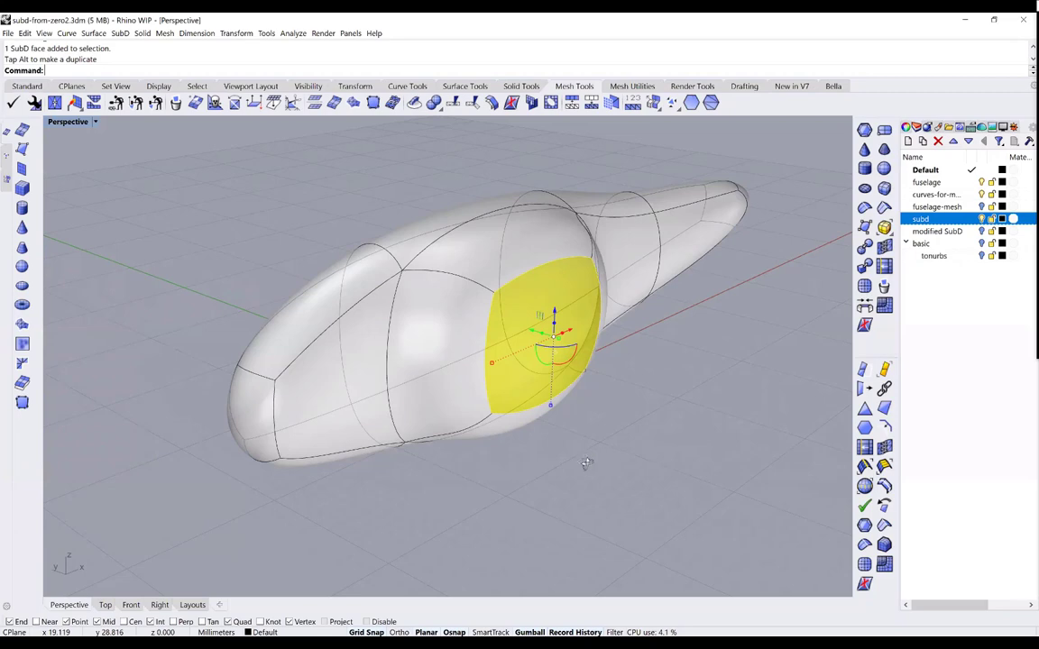
# Scale the extruded side face vertically with the gumball to make it a narrow band
pyautogui.moveTo(586, 464); pyautogui.dragTo(624, 459, button='right')
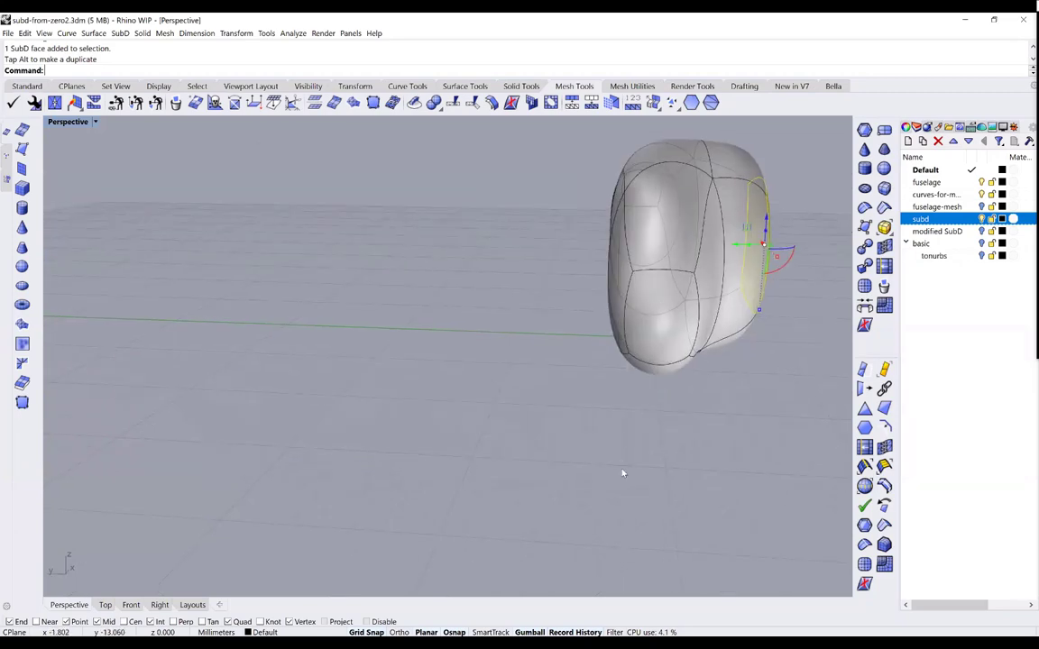
pyautogui.press('Home')
pyautogui.moveTo(623, 472); pyautogui.dragTo(622, 472, button='right')
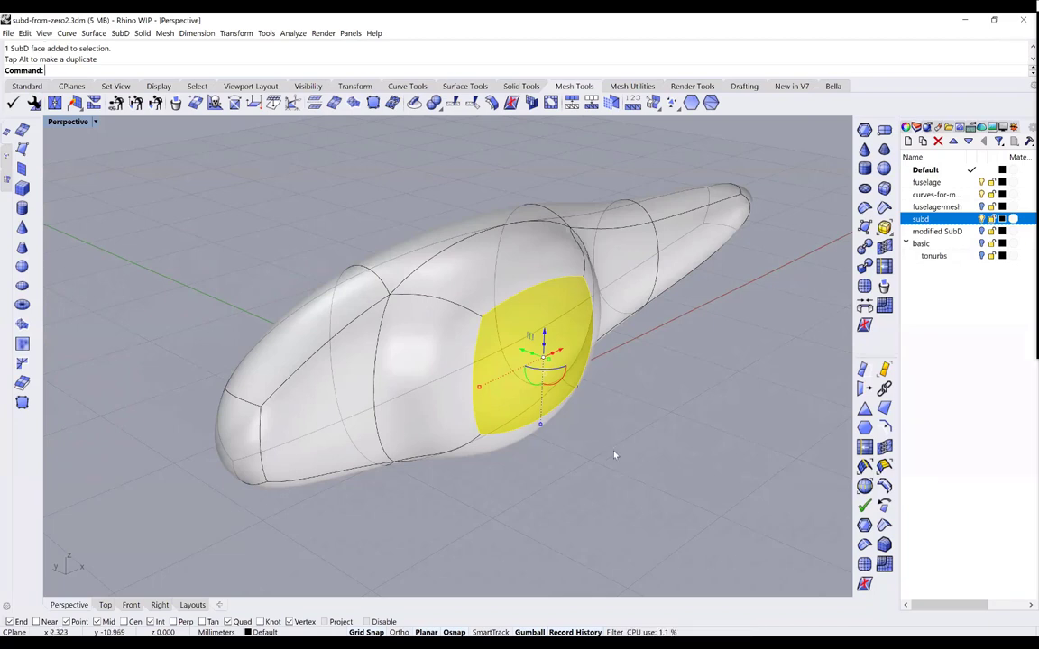
pyautogui.moveTo(614, 455); pyautogui.dragTo(464, 390, button='right')
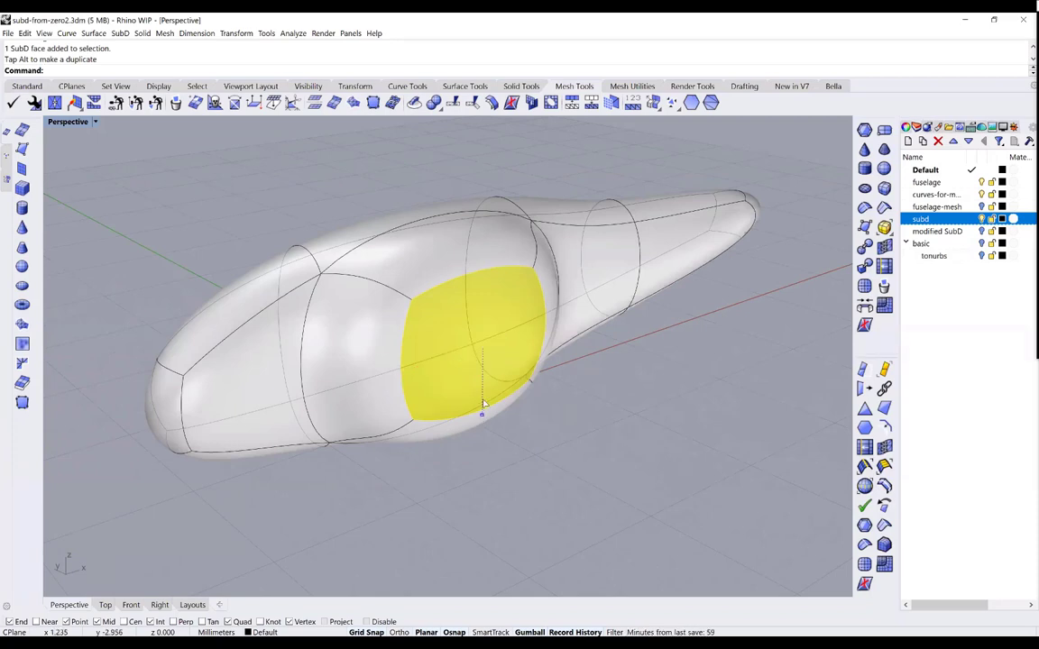
pyautogui.moveTo(482, 411); pyautogui.dragTo(482, 359)
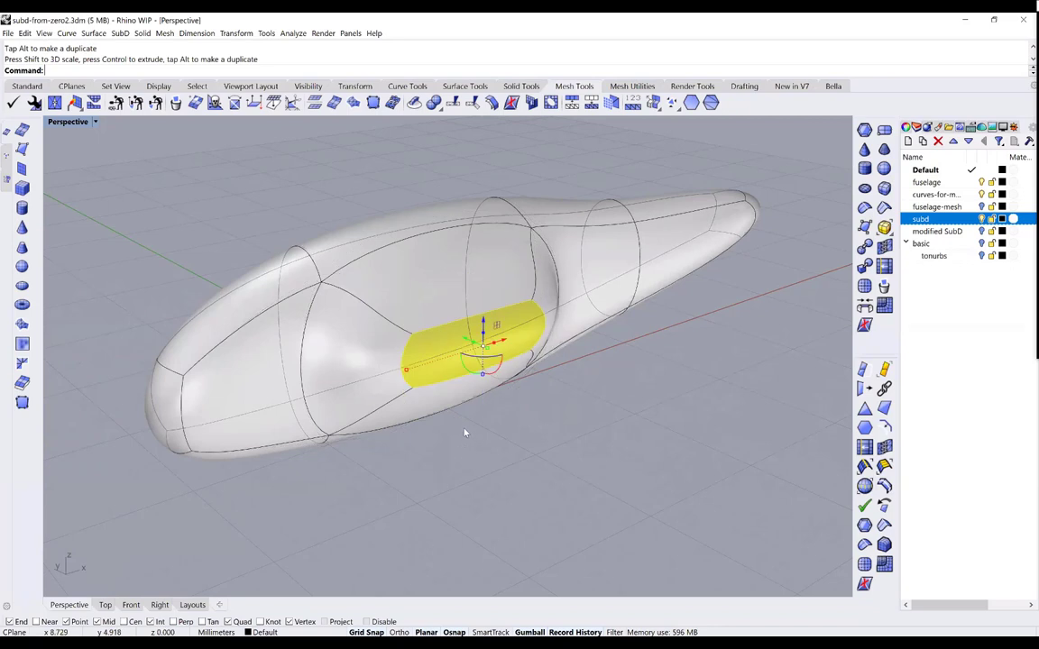
pyautogui.moveTo(482, 379); pyautogui.dragTo(483, 359)
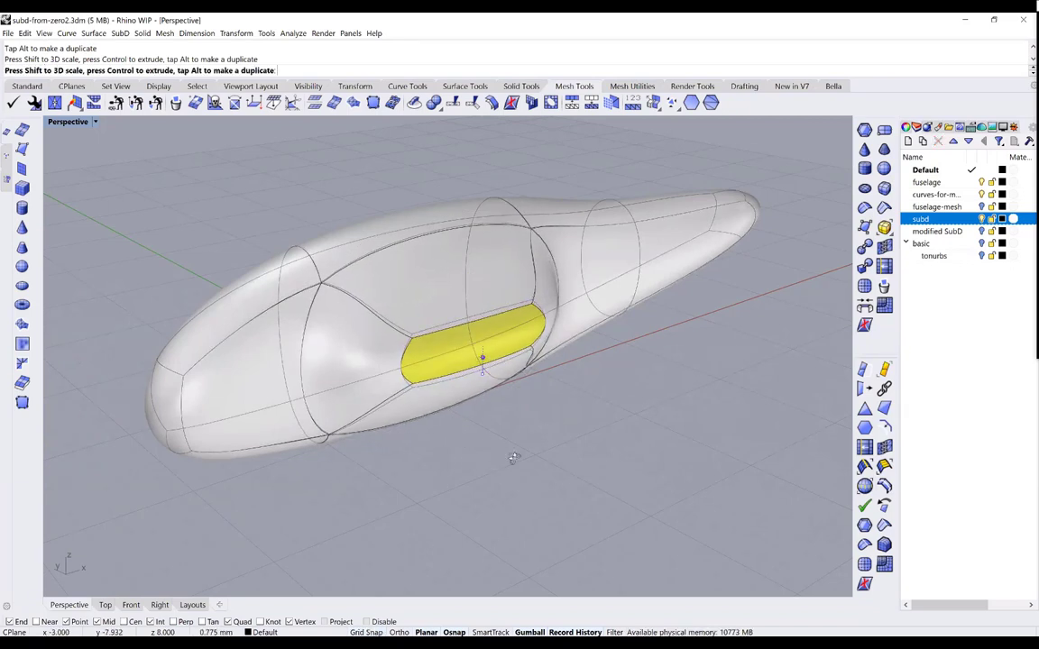
# Move the narrowed side face down towards the belly of the fuselage
pyautogui.moveTo(573, 269); pyautogui.dragTo(581, 275, button='right')
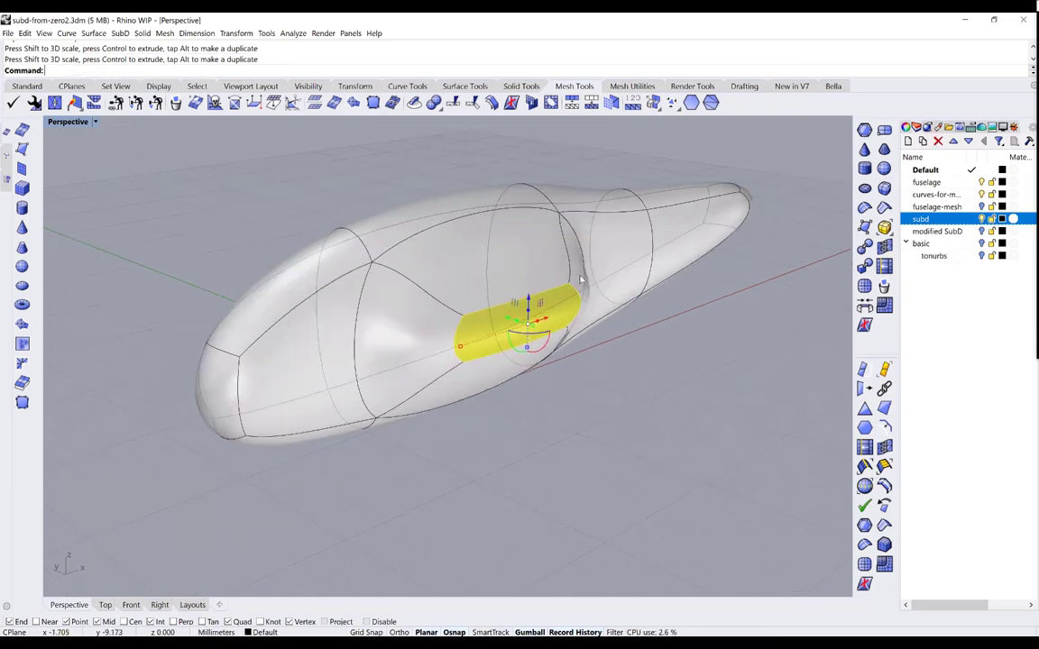
pyautogui.moveTo(575, 321); pyautogui.dragTo(573, 343, button='right')
pyautogui.moveTo(572, 343); pyautogui.dragTo(565, 394)
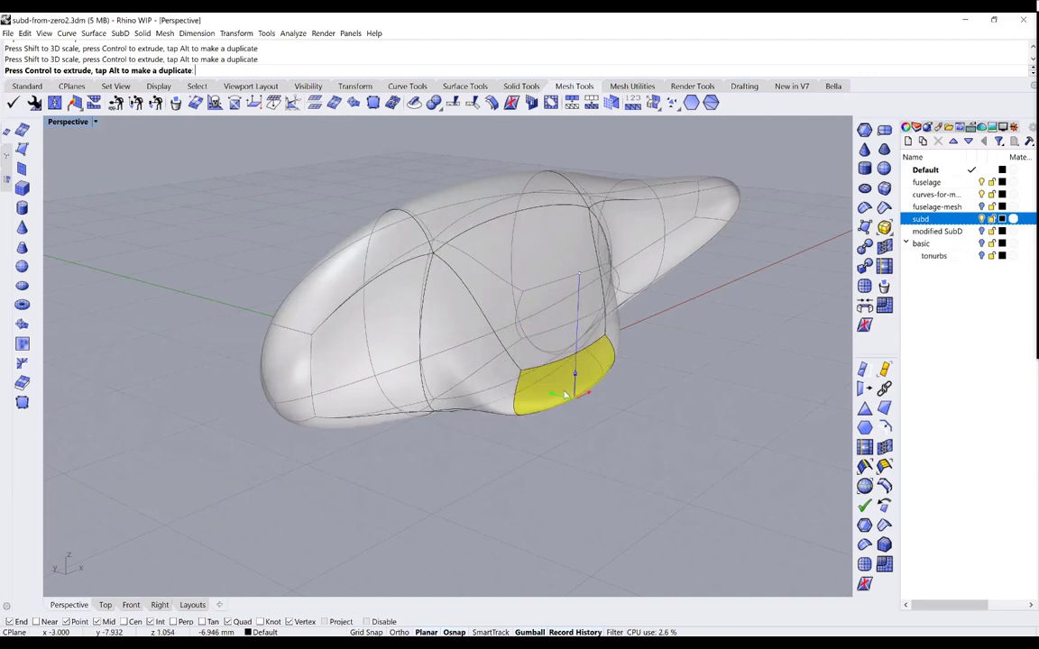
pyautogui.moveTo(566, 394); pyautogui.dragTo(555, 392)
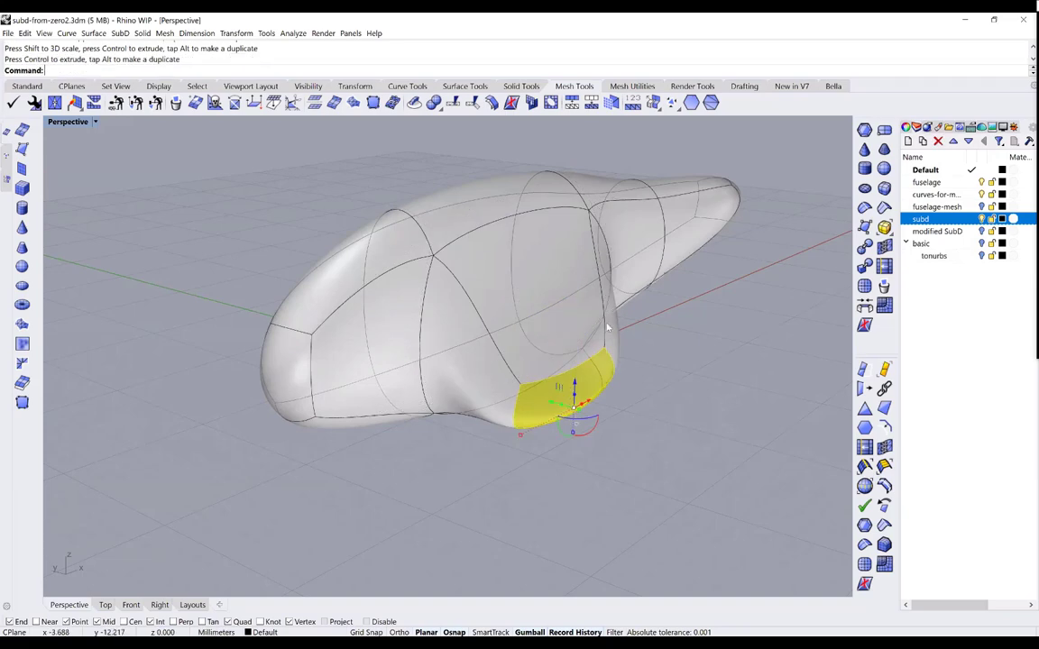
# Extrude the lowered side face farther outward along the Y axis to form a wing stub
pyautogui.moveTo(588, 307); pyautogui.dragTo(540, 399, button='right')
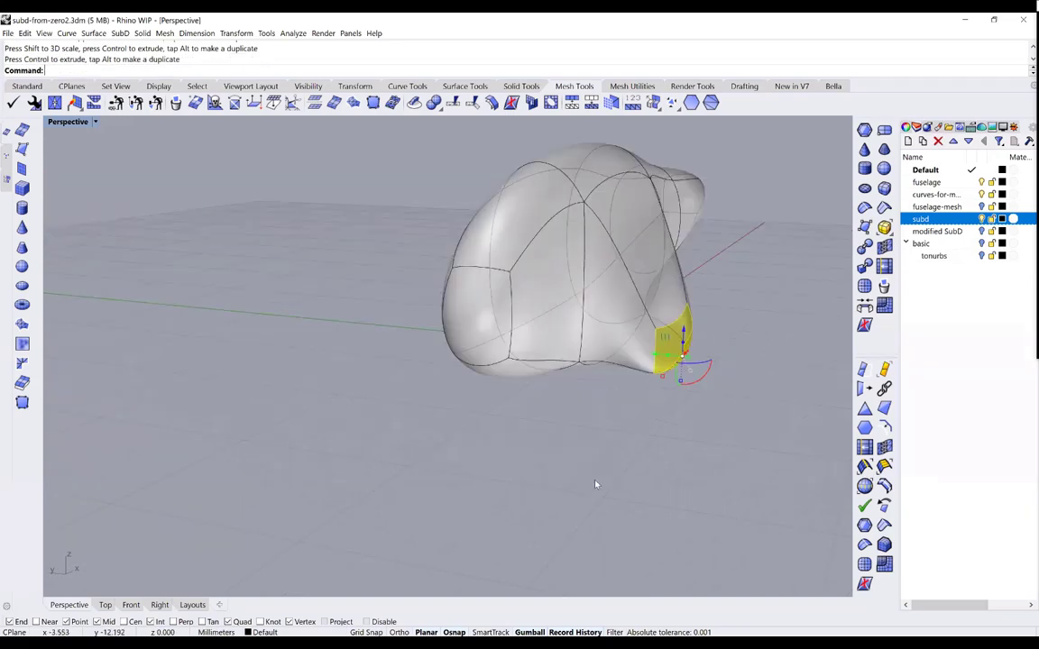
pyautogui.moveTo(575, 474); pyautogui.dragTo(487, 348, button='right')
pyautogui.moveTo(598, 414); pyautogui.dragTo(612, 422, button='right')
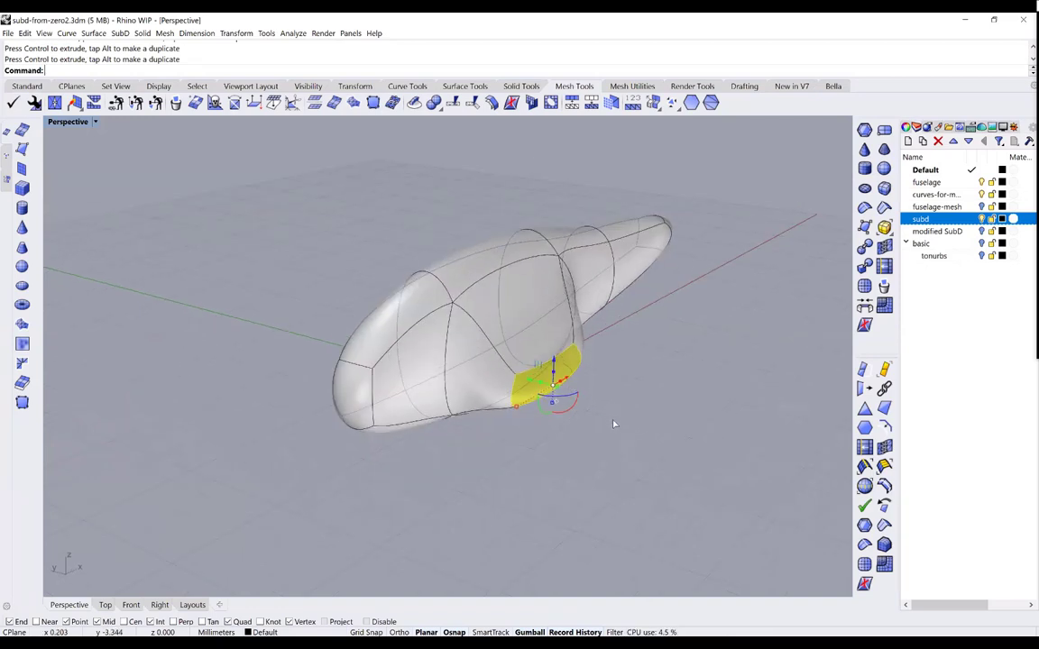
pyautogui.keyDown('ctrl'); pyautogui.moveTo(540, 383); pyautogui.dragTo(611, 450); pyautogui.keyUp('ctrl')
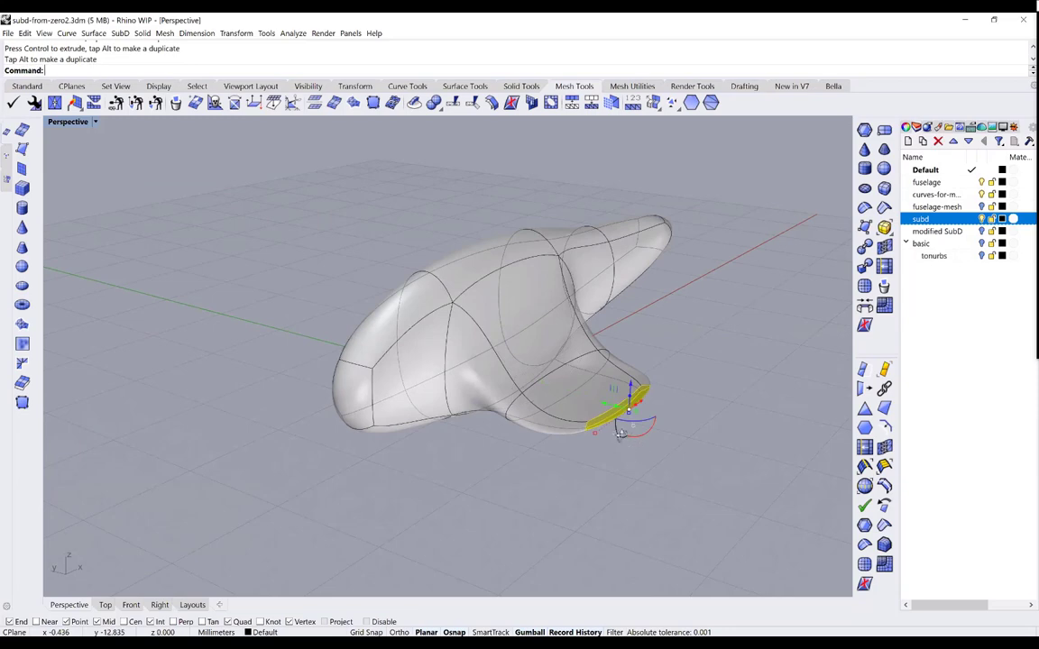
pyautogui.moveTo(370, 326)
pyautogui.mouseDown(button='right')
pyautogui.moveTo(362, 324)
pyautogui.moveTo(397, 327)
pyautogui.moveTo(419, 311)
pyautogui.moveTo(386, 331)
pyautogui.mouseUp(button='right')
pyautogui.moveTo(418, 413); pyautogui.dragTo(495, 440, button='right')
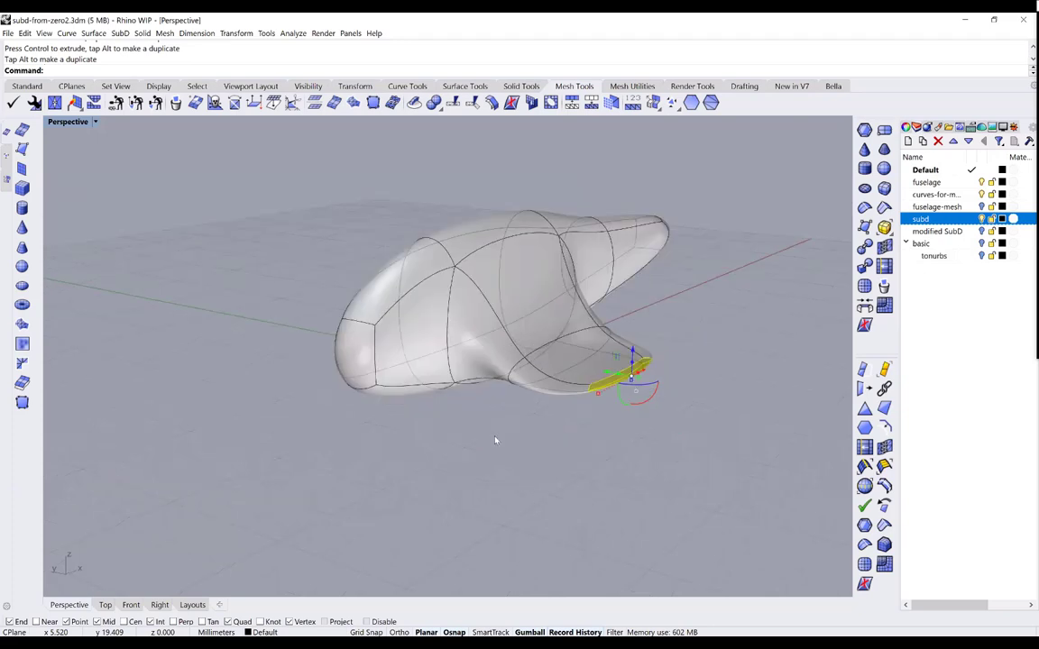
# Extrude the wing stub's end face farther outward along the Y axis to lengthen the wing, and clear the selection
pyautogui.moveTo(628, 494); pyautogui.dragTo(610, 521, button='right')
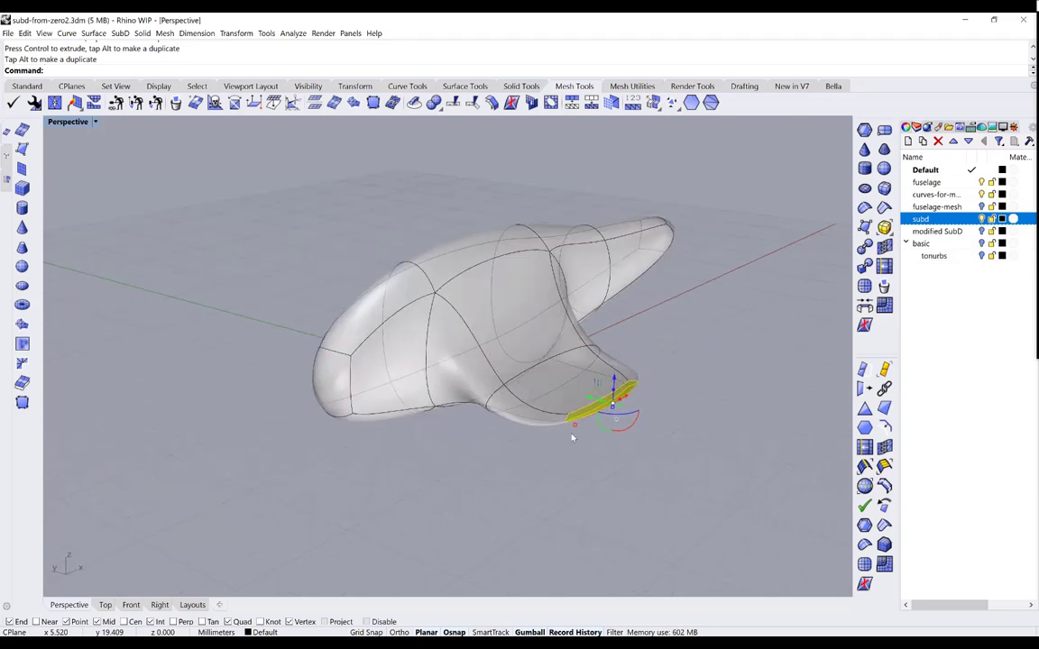
pyautogui.moveTo(570, 394); pyautogui.dragTo(550, 411, button='right')
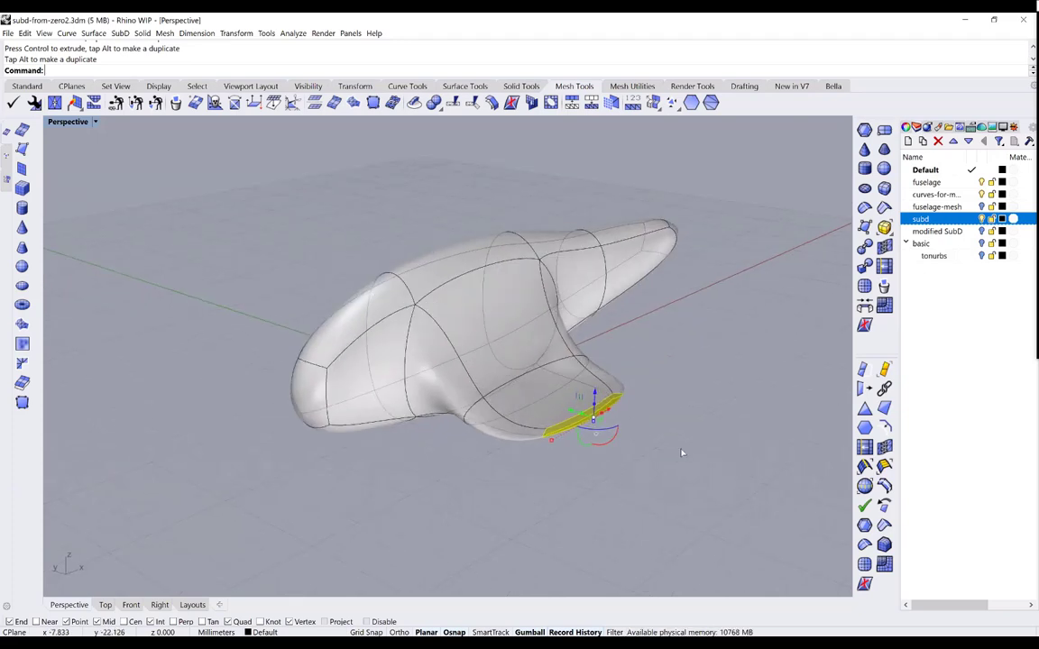
pyautogui.scroll(2, 695, 461)
pyautogui.keyDown('ctrl'); pyautogui.moveTo(568, 387); pyautogui.dragTo(723, 434); pyautogui.keyUp('ctrl')
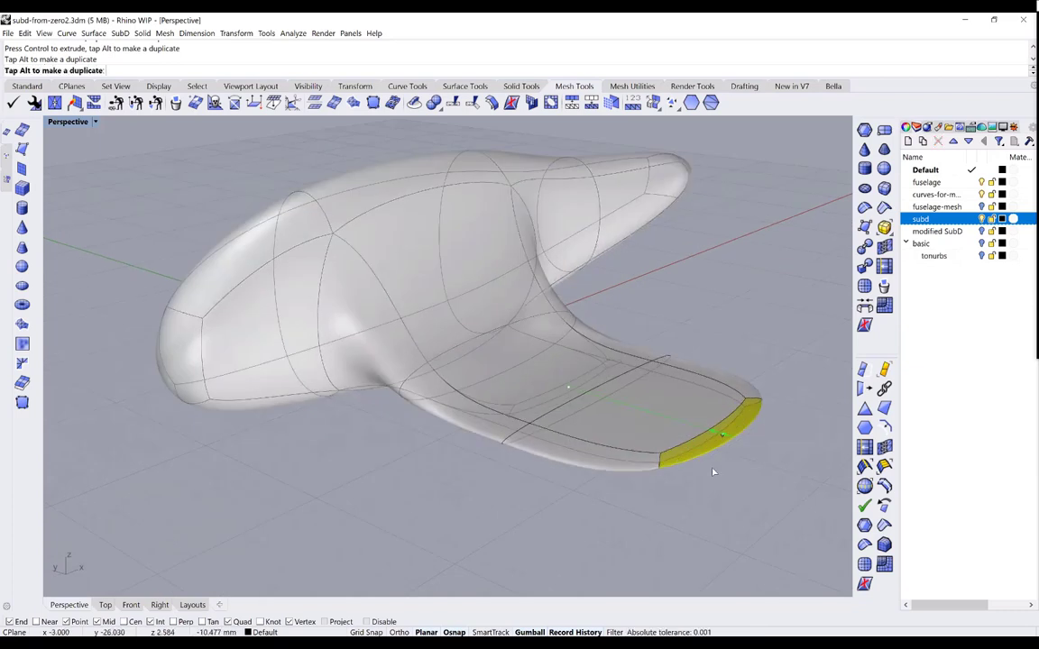
pyautogui.moveTo(735, 477); pyautogui.dragTo(735, 479)
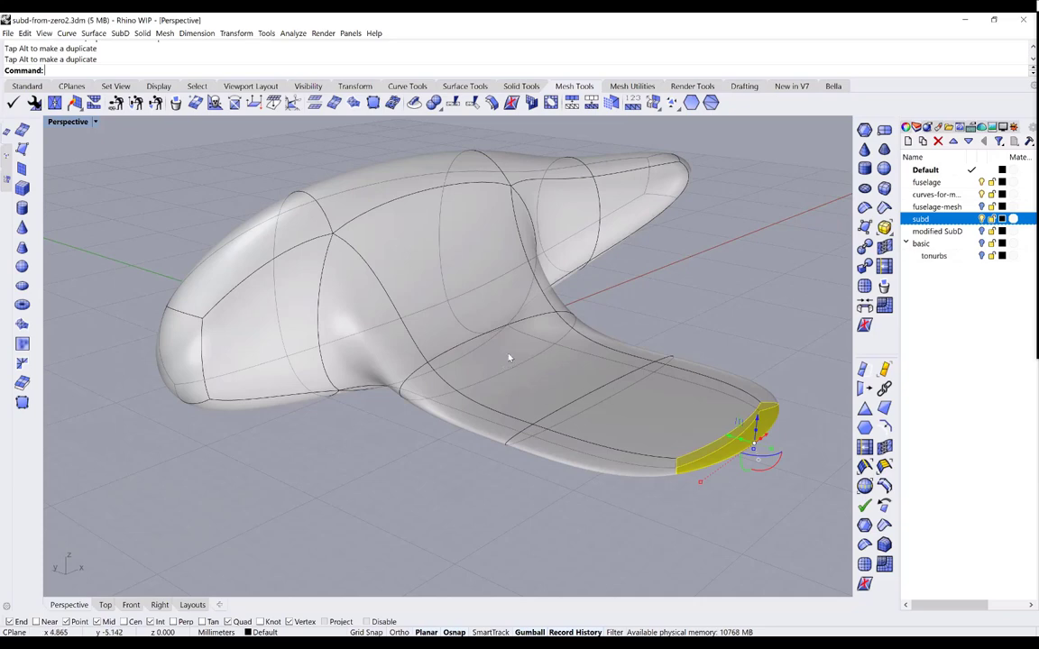
pyautogui.moveTo(508, 358); pyautogui.dragTo(456, 328, button='right')
pyautogui.press('Home')
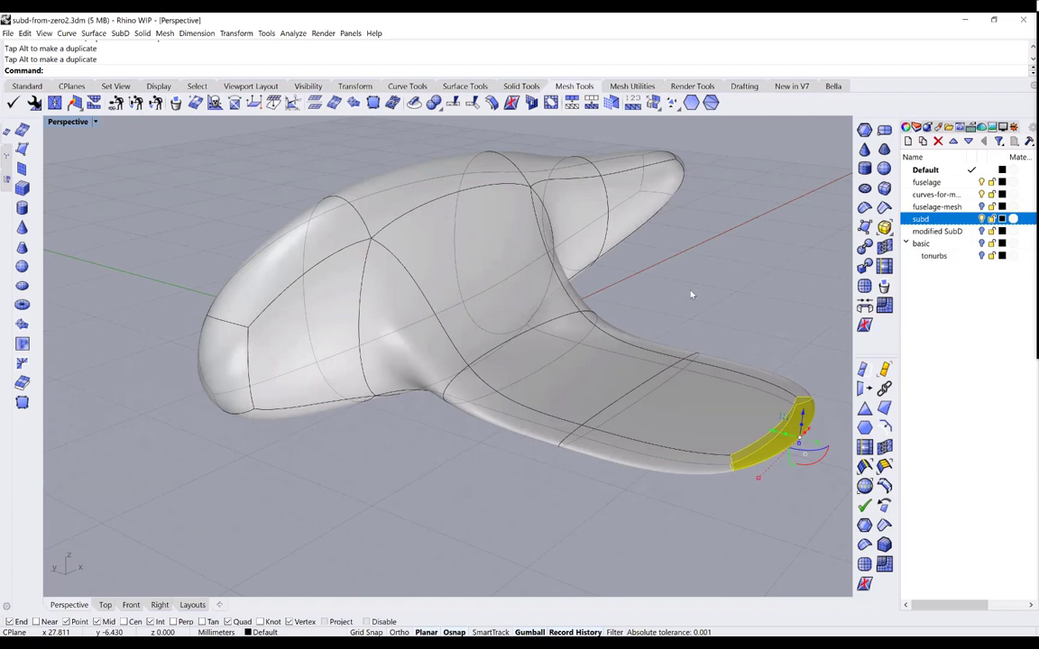
pyautogui.click(692, 296)
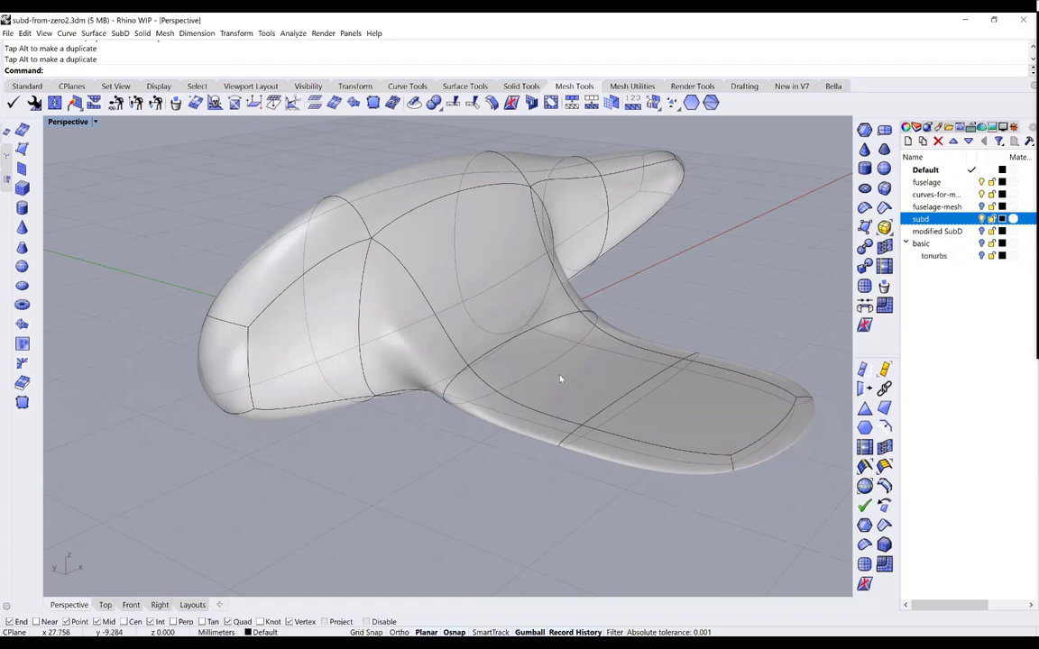
# Select the upper SubD edge across the wing root and move it along the Y axis in towards the fuselage
pyautogui.moveTo(541, 379); pyautogui.dragTo(437, 344, button='right')
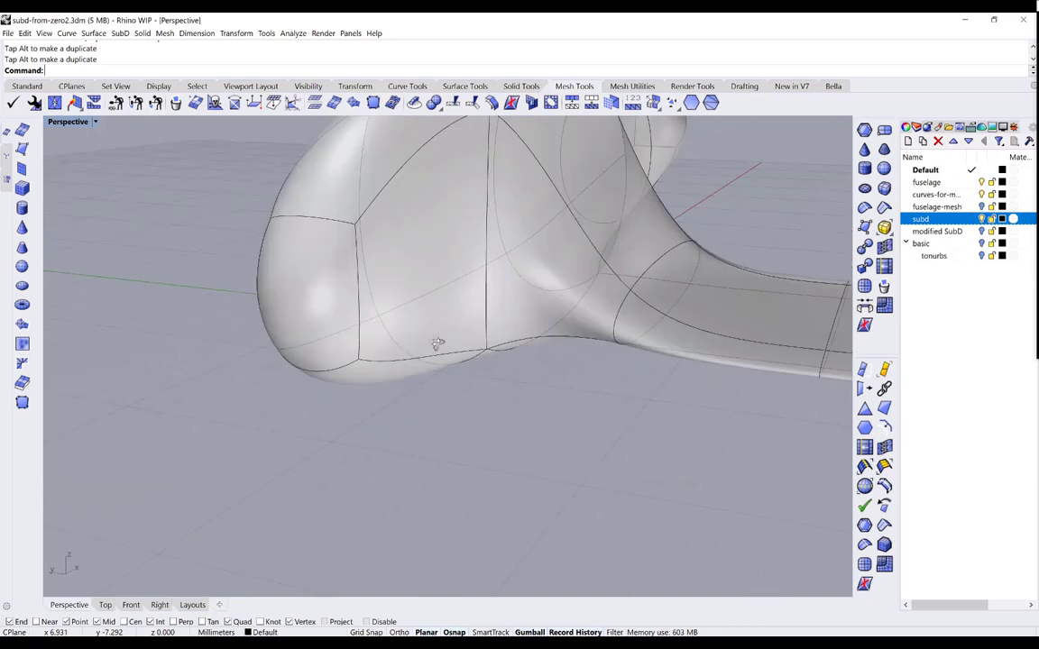
pyautogui.press('Home')
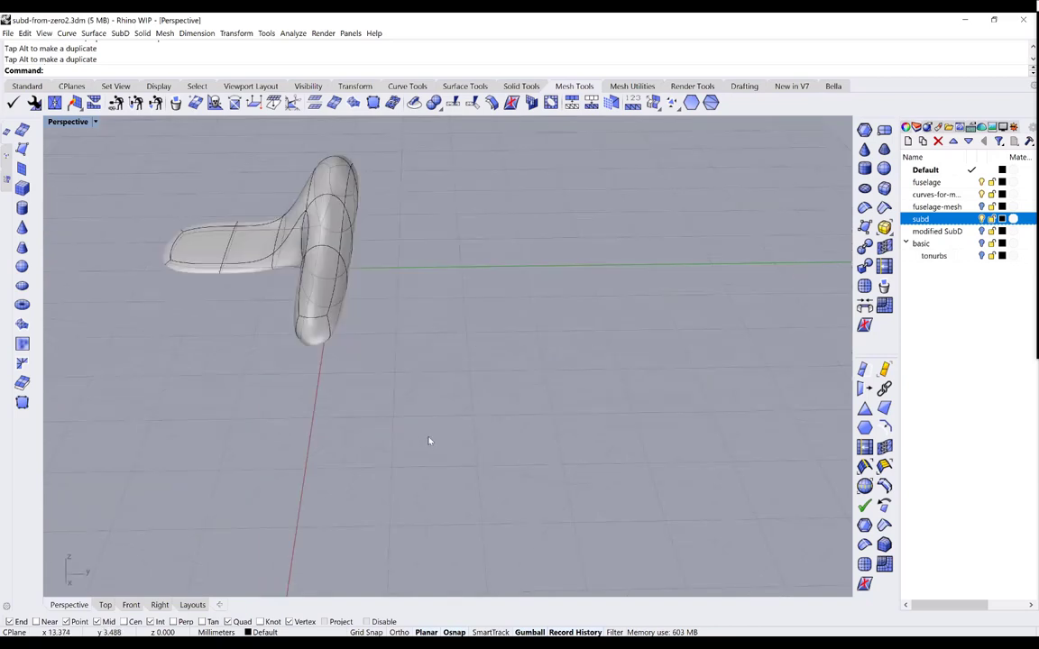
pyautogui.moveTo(428, 441); pyautogui.dragTo(477, 425, button='right')
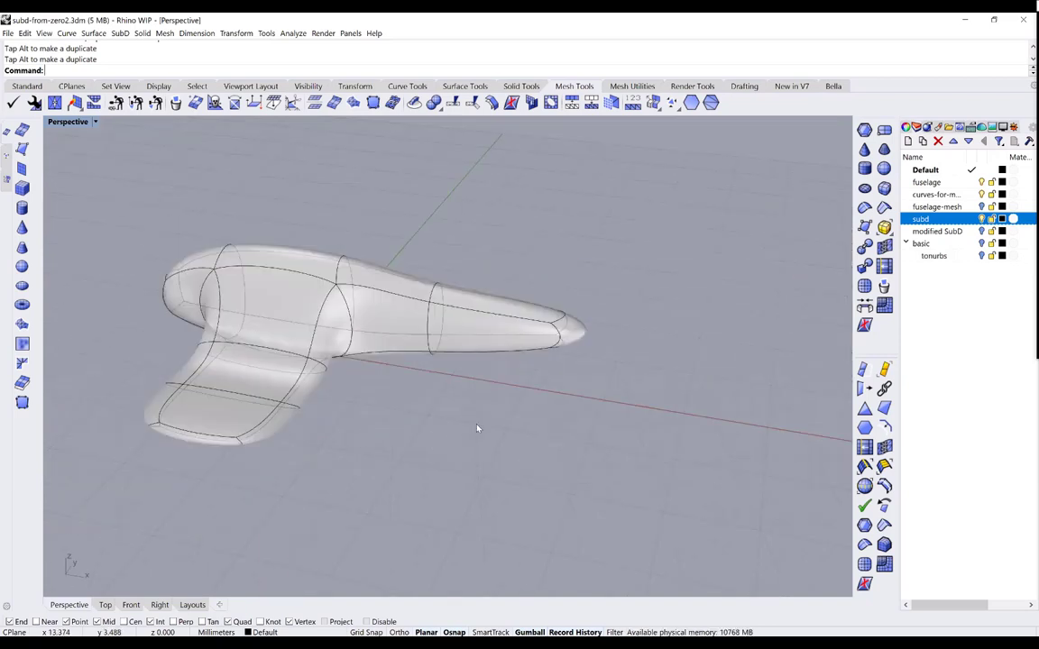
pyautogui.press('End')
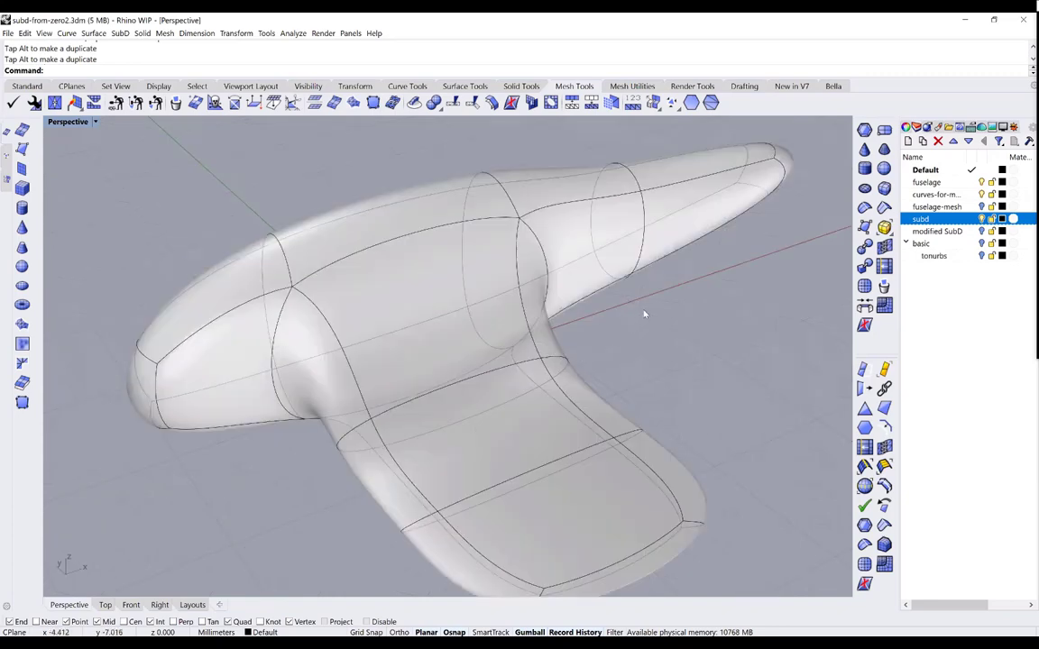
pyautogui.press('Home')
pyautogui.keyDown('ctrl'); pyautogui.keyDown('shift'); pyautogui.click(649, 305); pyautogui.keyUp('shift'); pyautogui.keyUp('ctrl')
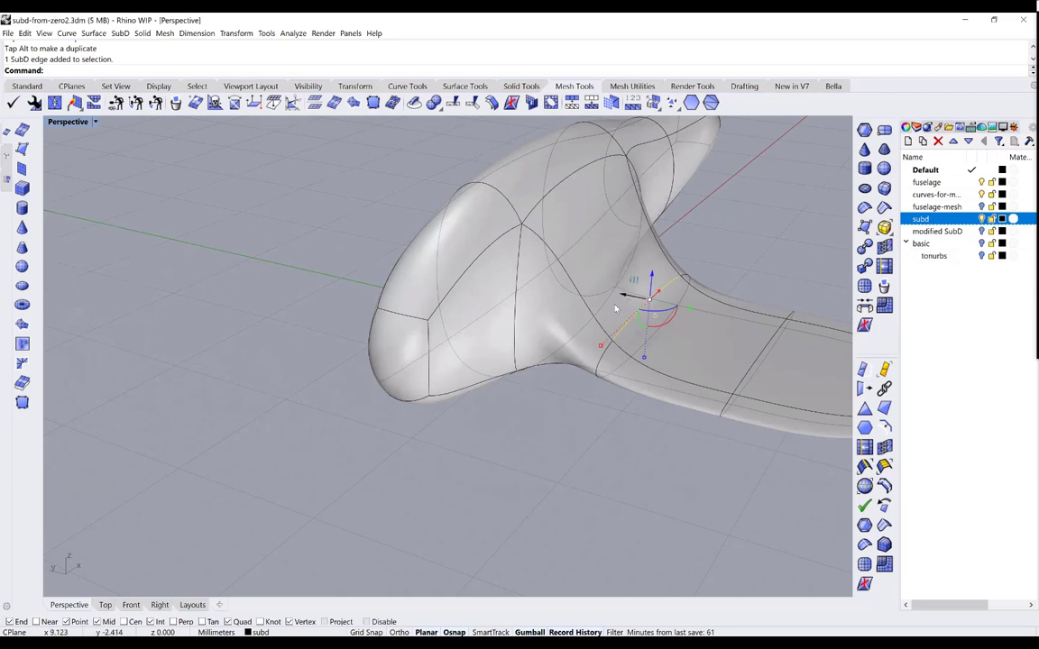
pyautogui.moveTo(596, 338); pyautogui.dragTo(644, 265, button='right')
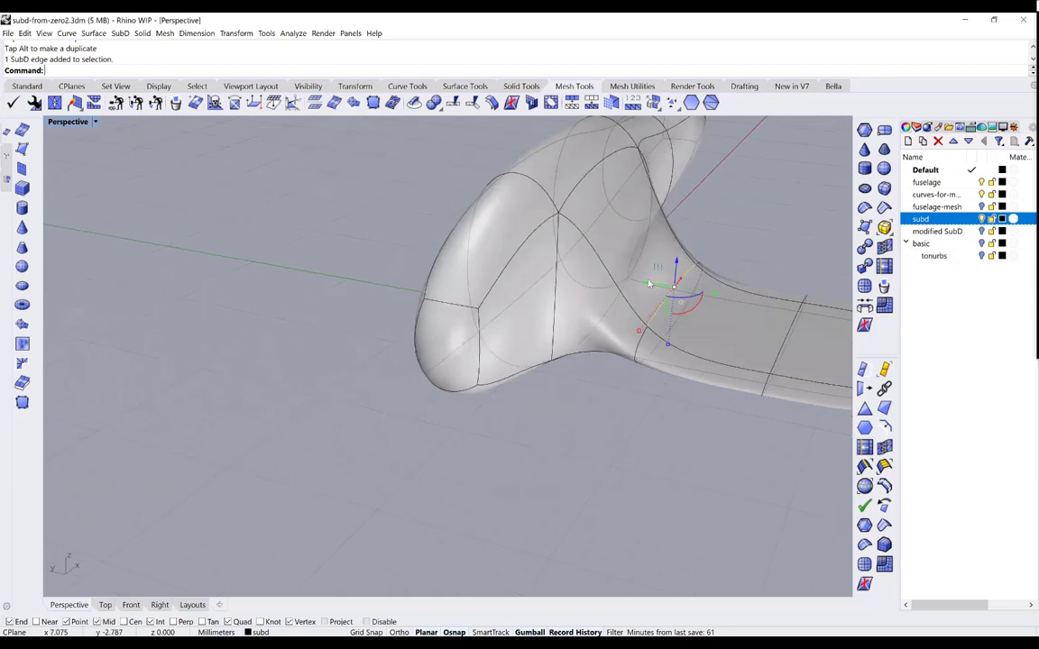
pyautogui.press('Home')
pyautogui.press('Home')
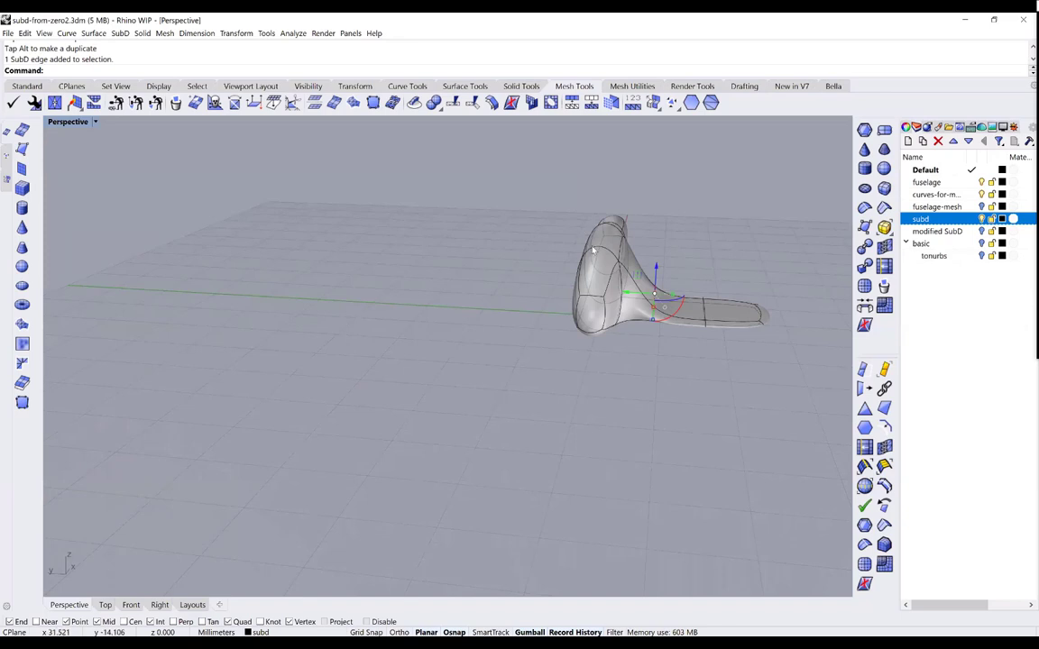
pyautogui.press('Home')
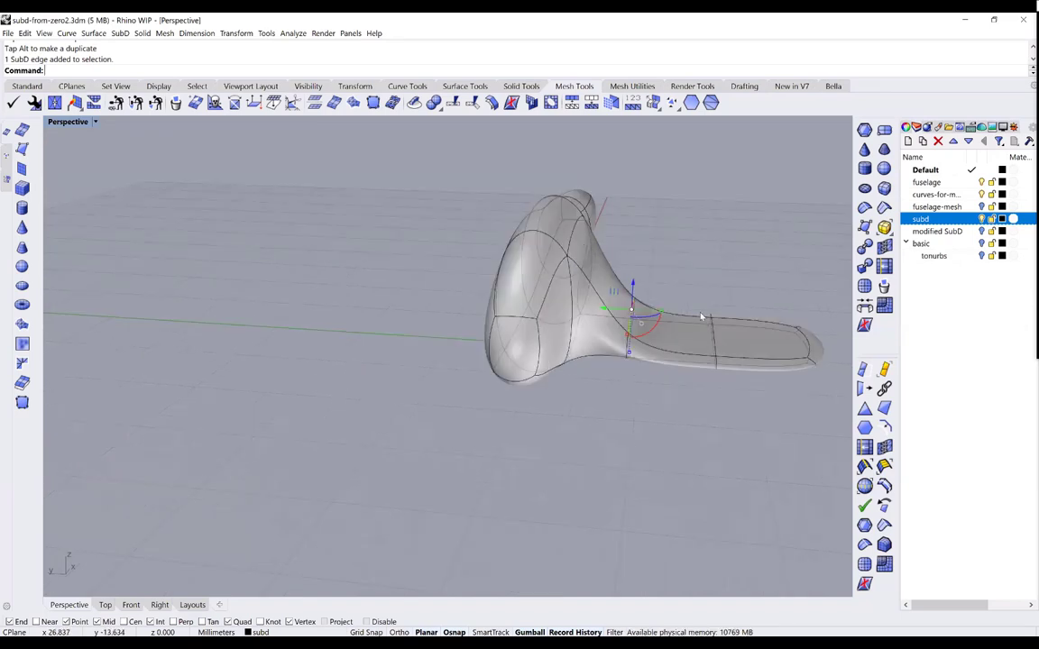
pyautogui.press('Home')
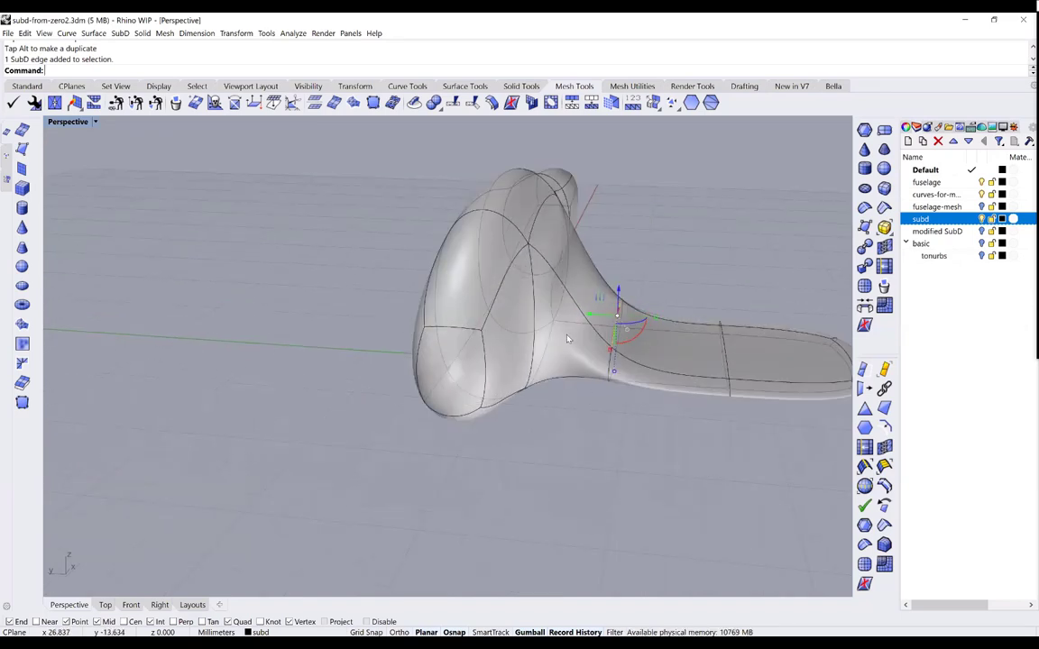
pyautogui.press('Home')
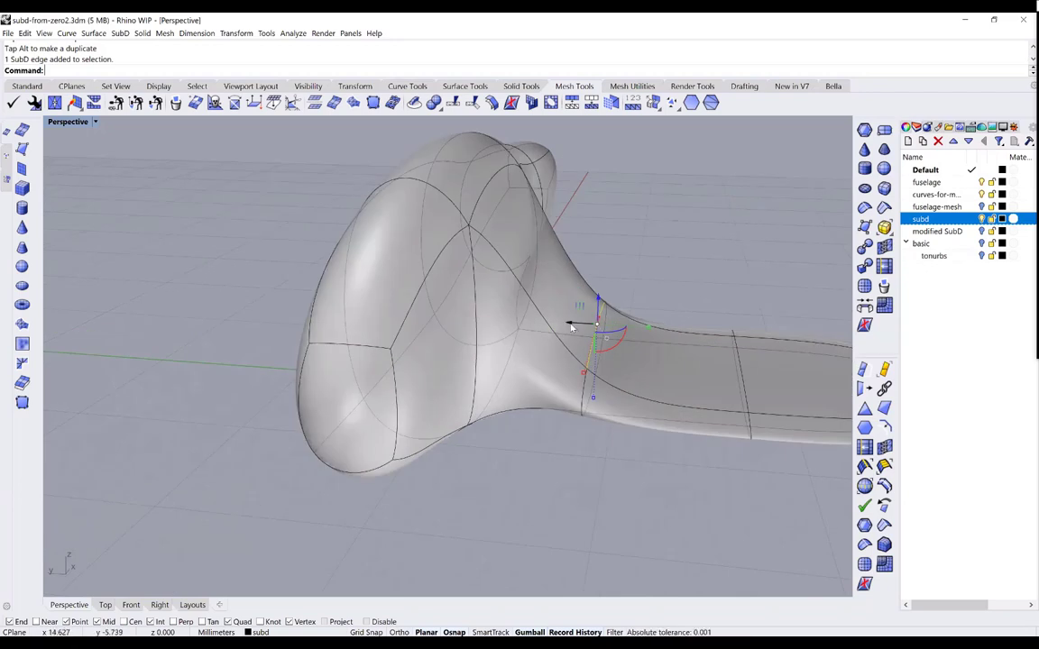
pyautogui.press('Home')
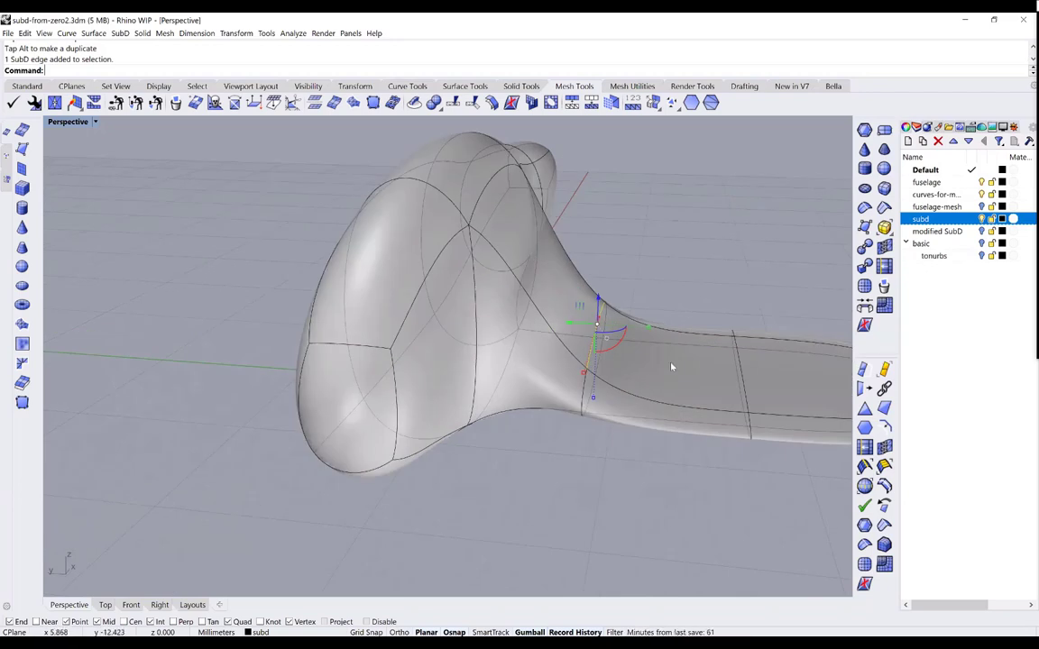
pyautogui.press('End')
pyautogui.press('Home')
pyautogui.press('End')
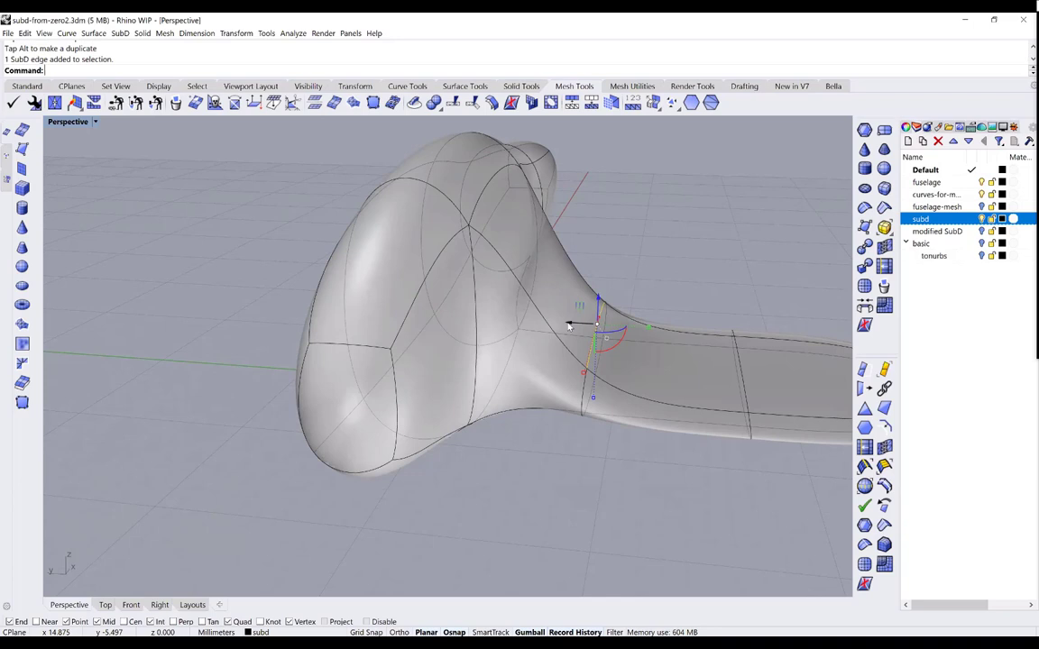
pyautogui.moveTo(568, 325); pyautogui.dragTo(492, 310)
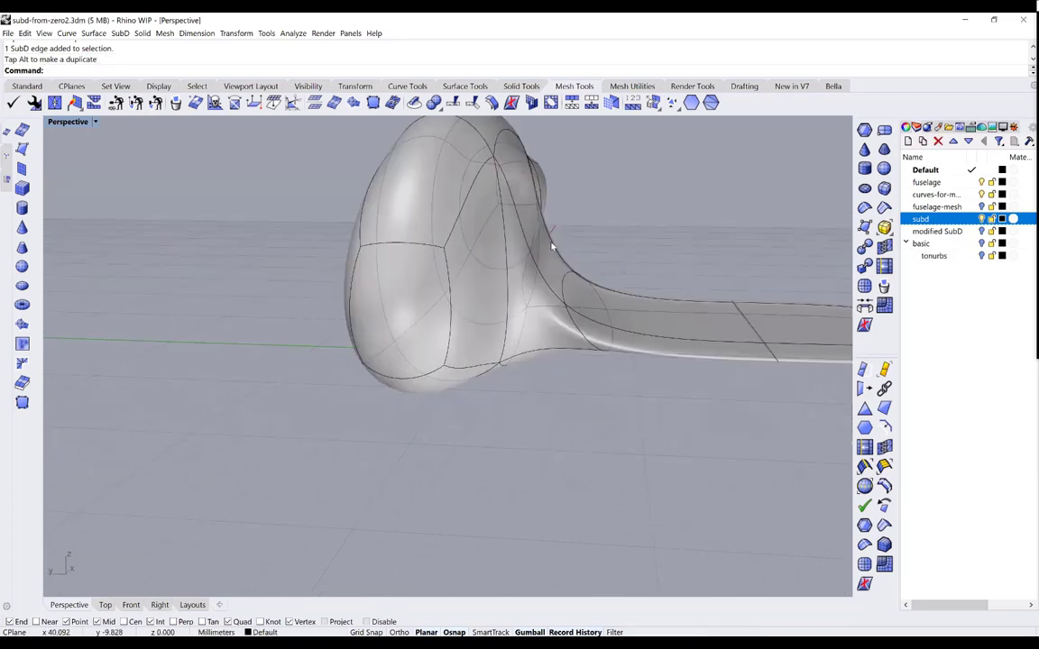
# Examine the transition between the wing root and the fuselage from the front and from low angles
pyautogui.moveTo(661, 273); pyautogui.dragTo(498, 281, button='right')
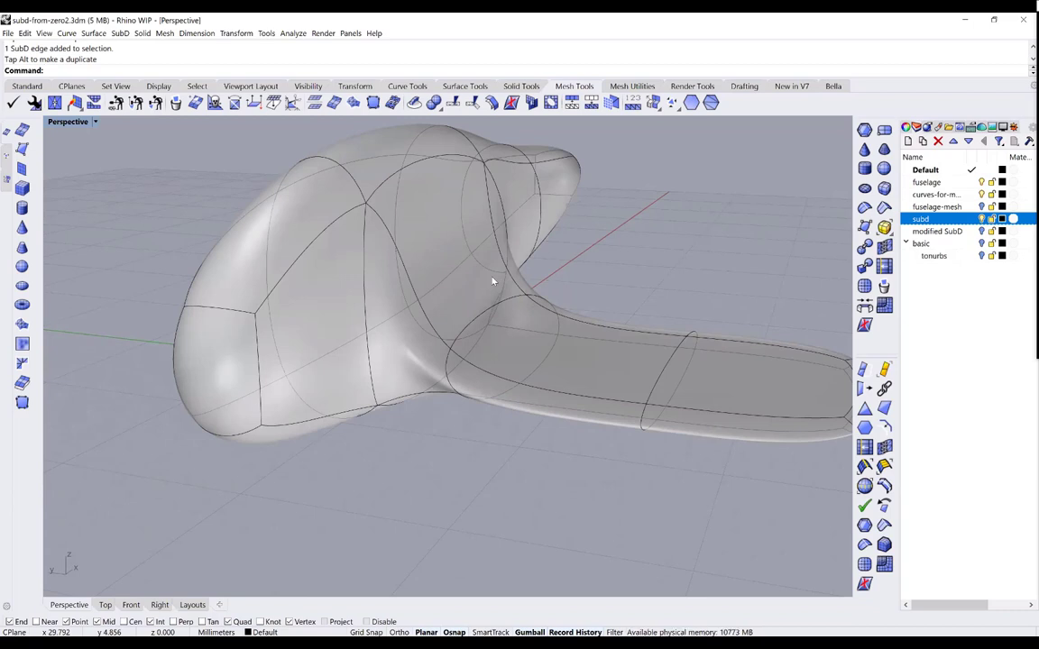
pyautogui.press('Home')
pyautogui.press('End')
pyautogui.moveTo(610, 384); pyautogui.dragTo(599, 303, button='right')
pyautogui.press('Home')
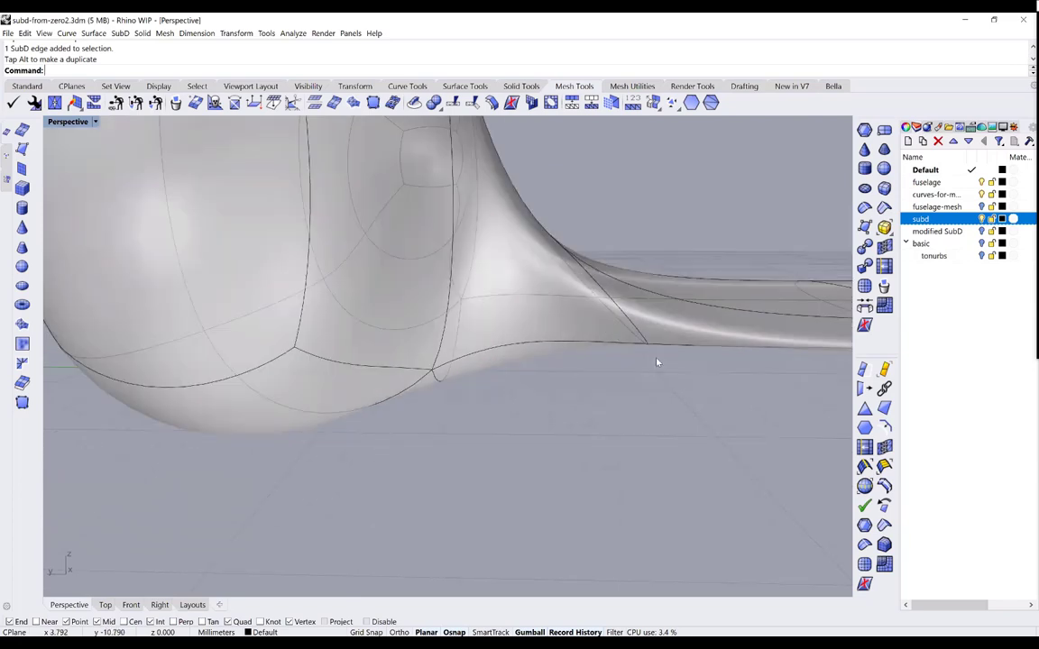
pyautogui.press('Home')
pyautogui.press('Home')
pyautogui.press('Home')
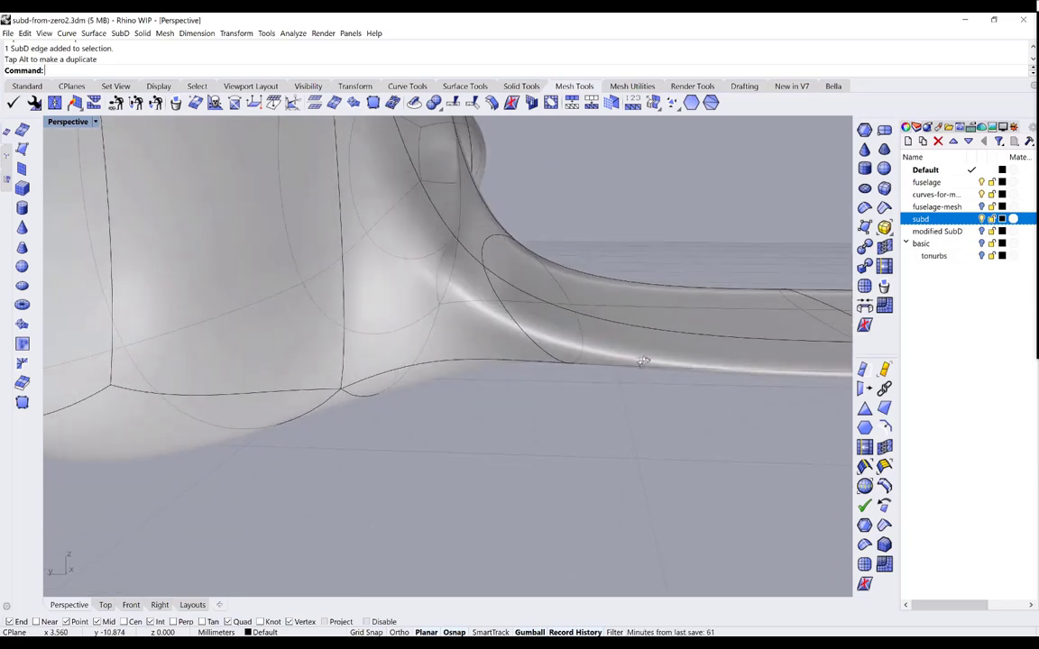
pyautogui.press('Home')
pyautogui.press('Home')
pyautogui.press('Home')
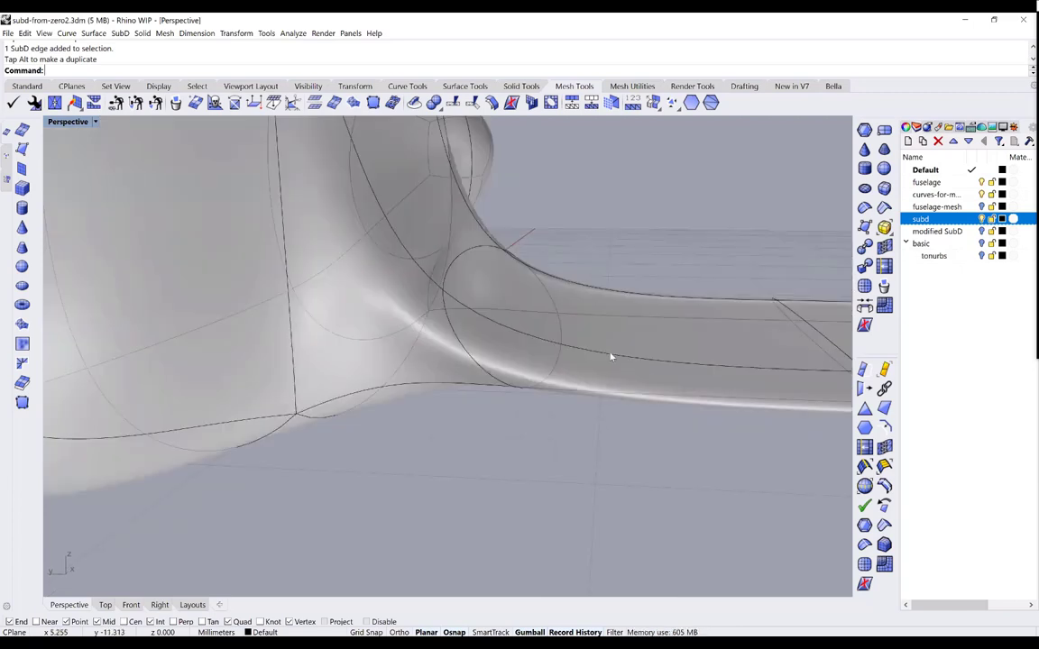
# Select the underside SubD edge at the wing root, move it along the Y axis towards the fuselage, and clear the selection
pyautogui.keyDown('ctrl'); pyautogui.keyDown('shift'); pyautogui.click(561, 335); pyautogui.keyUp('shift'); pyautogui.keyUp('ctrl')
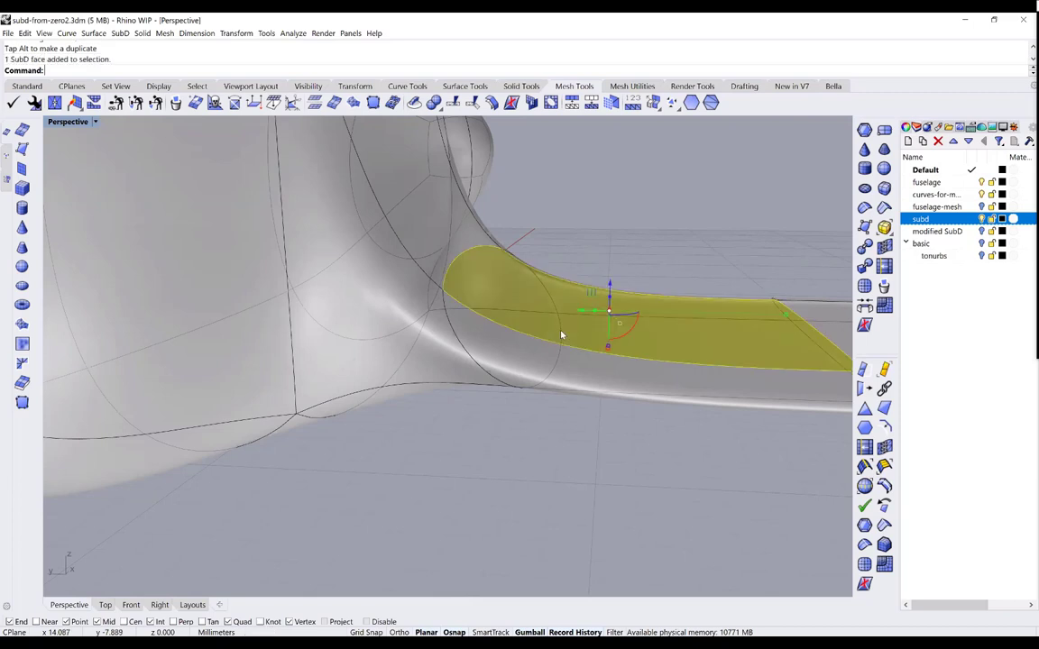
pyautogui.click(580, 466)
pyautogui.moveTo(581, 466); pyautogui.dragTo(550, 221, button='right')
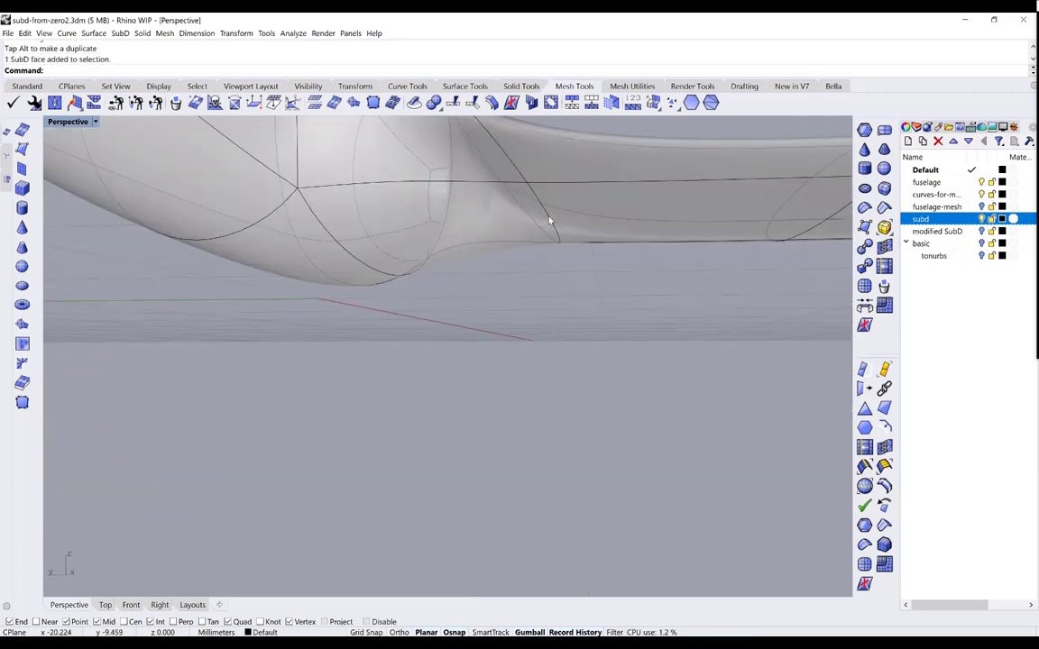
pyautogui.keyDown('ctrl'); pyautogui.keyDown('shift'); pyautogui.click(552, 226); pyautogui.keyUp('shift'); pyautogui.keyUp('ctrl')
pyautogui.moveTo(621, 296); pyautogui.dragTo(515, 349, button='right')
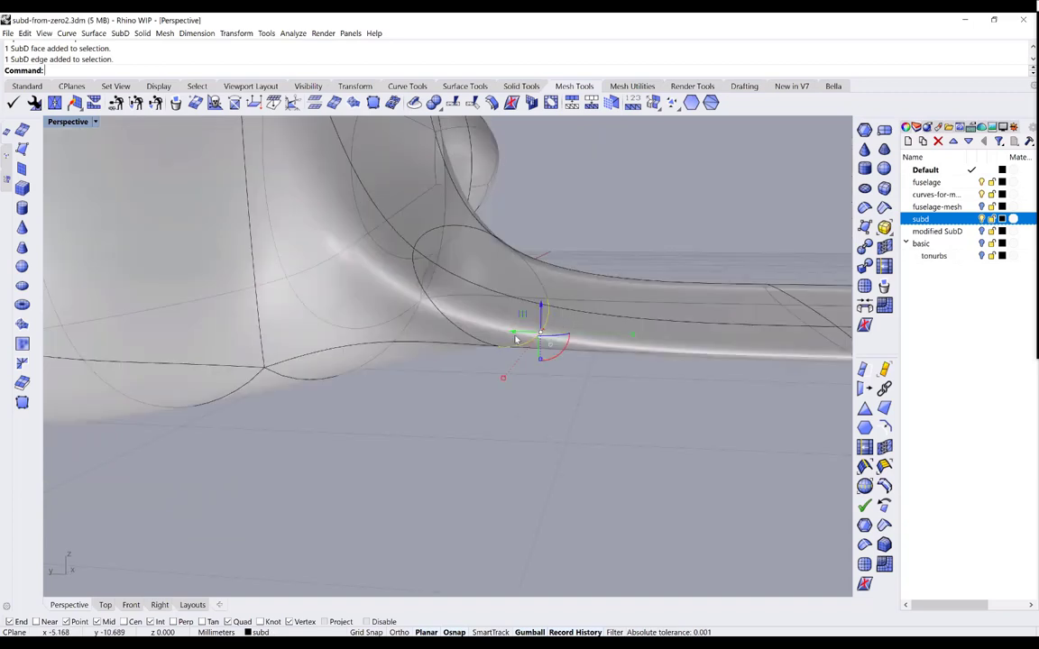
pyautogui.moveTo(505, 362); pyautogui.dragTo(385, 337)
pyautogui.moveTo(462, 447); pyautogui.dragTo(482, 445, button='right')
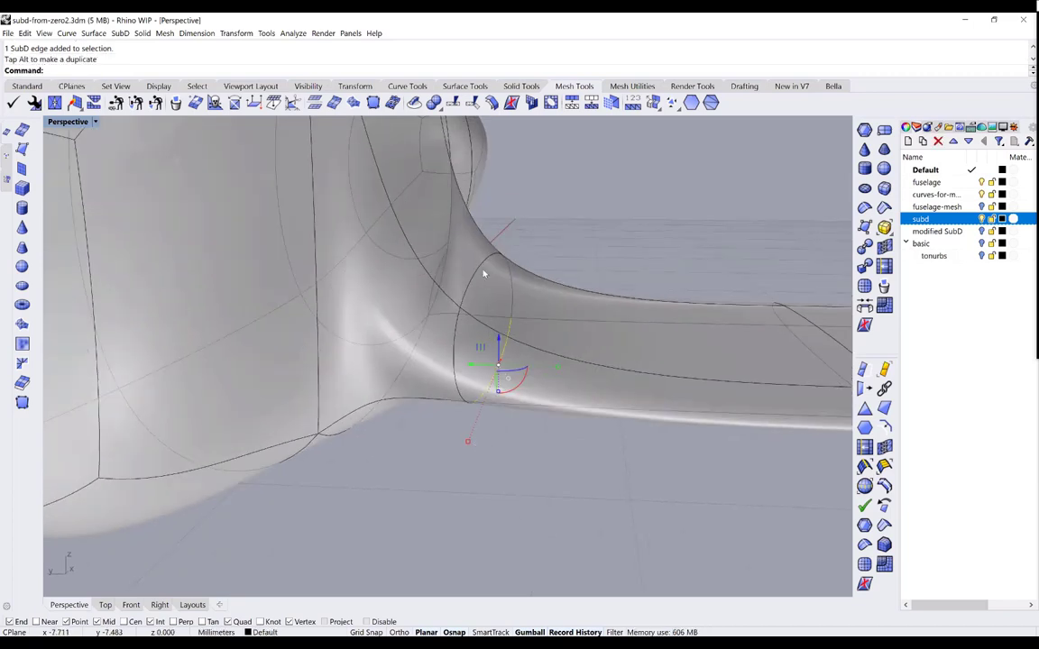
pyautogui.moveTo(483, 274); pyautogui.dragTo(487, 410, button='right')
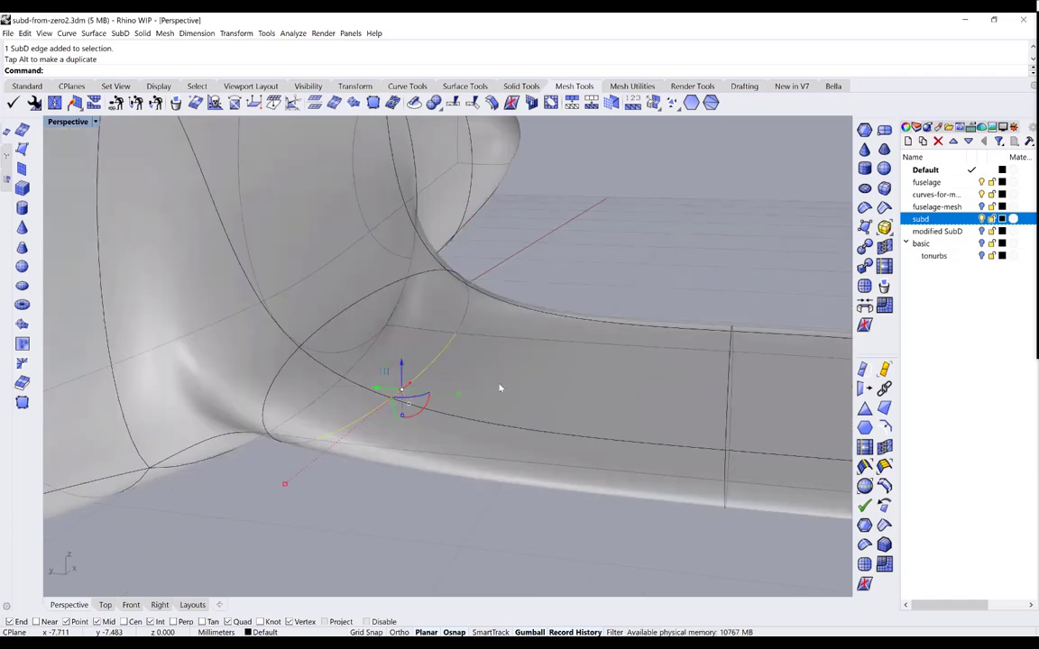
pyautogui.moveTo(505, 308); pyautogui.dragTo(526, 469, button='right')
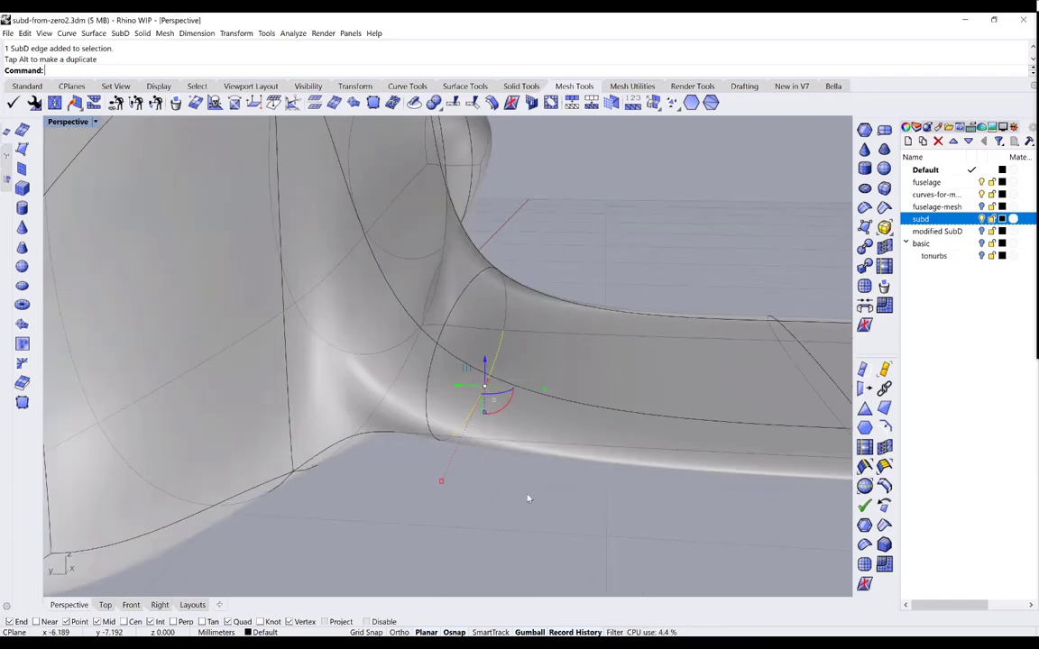
pyautogui.moveTo(598, 343); pyautogui.dragTo(501, 417, button='right')
pyautogui.click(591, 322)
pyautogui.scroll(-8, 586, 324)
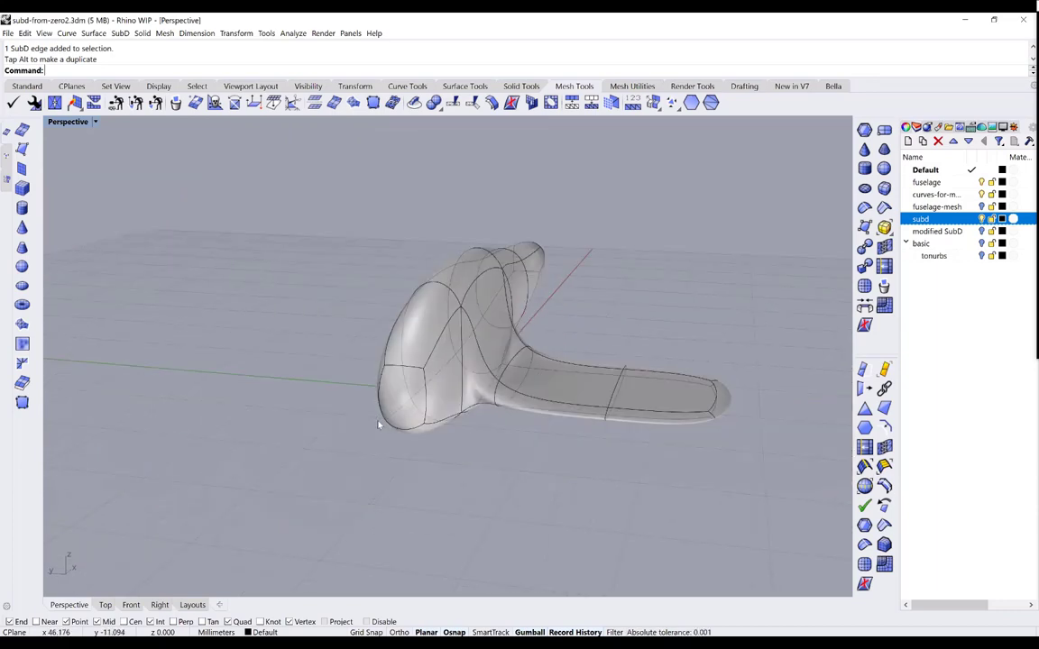
pyautogui.moveTo(378, 424); pyautogui.dragTo(428, 342, button='right')
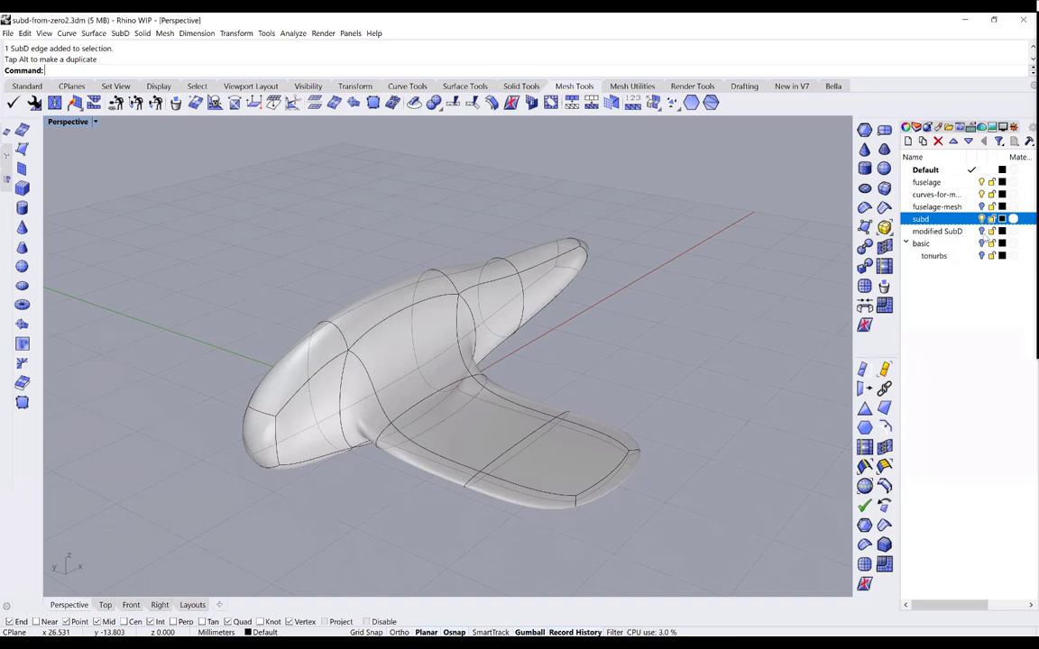
# Show the basic layer in place of the subd layer and select all the wireframe curves beside the star-shaped surface
pyautogui.click(981, 244)
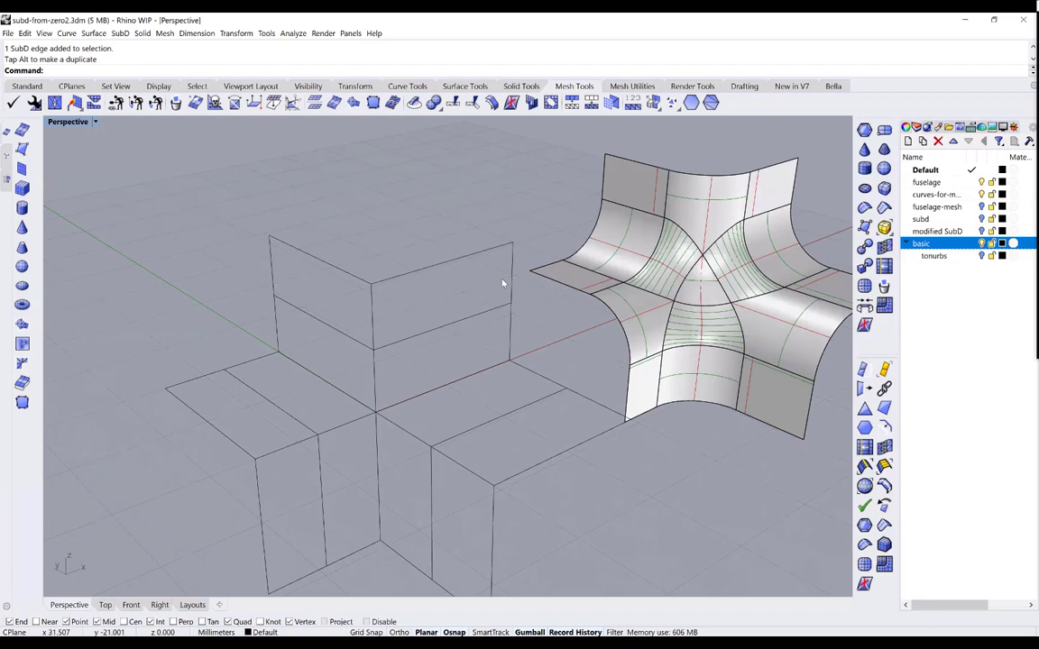
pyautogui.moveTo(452, 337); pyautogui.dragTo(433, 330, button='right')
pyautogui.click(382, 318)
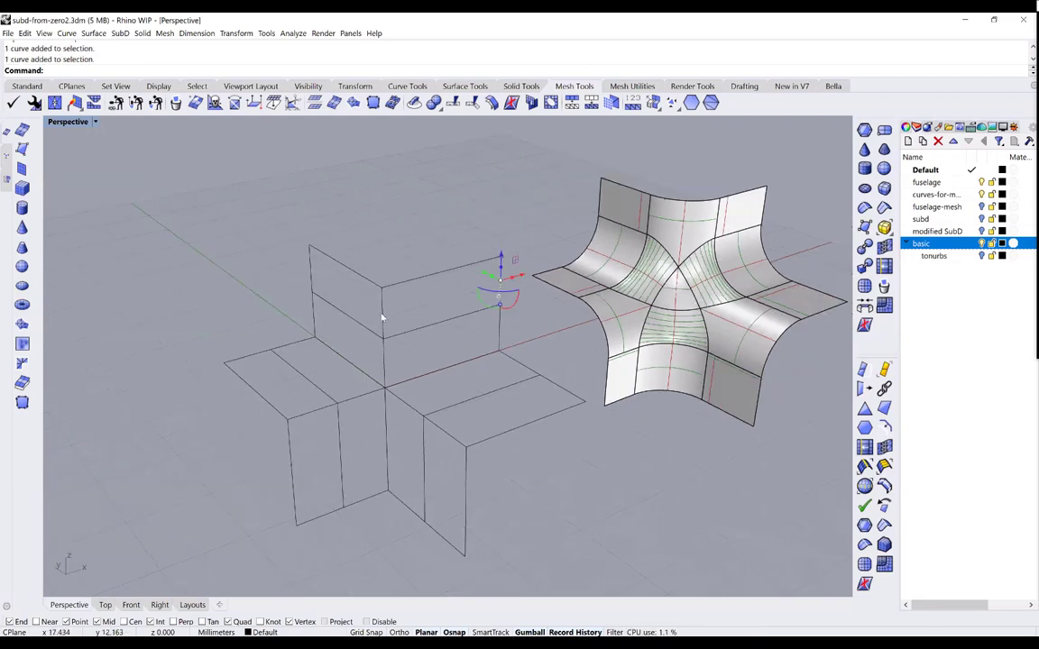
pyautogui.click(442, 321)
pyautogui.click(382, 316)
pyautogui.press('Escape')
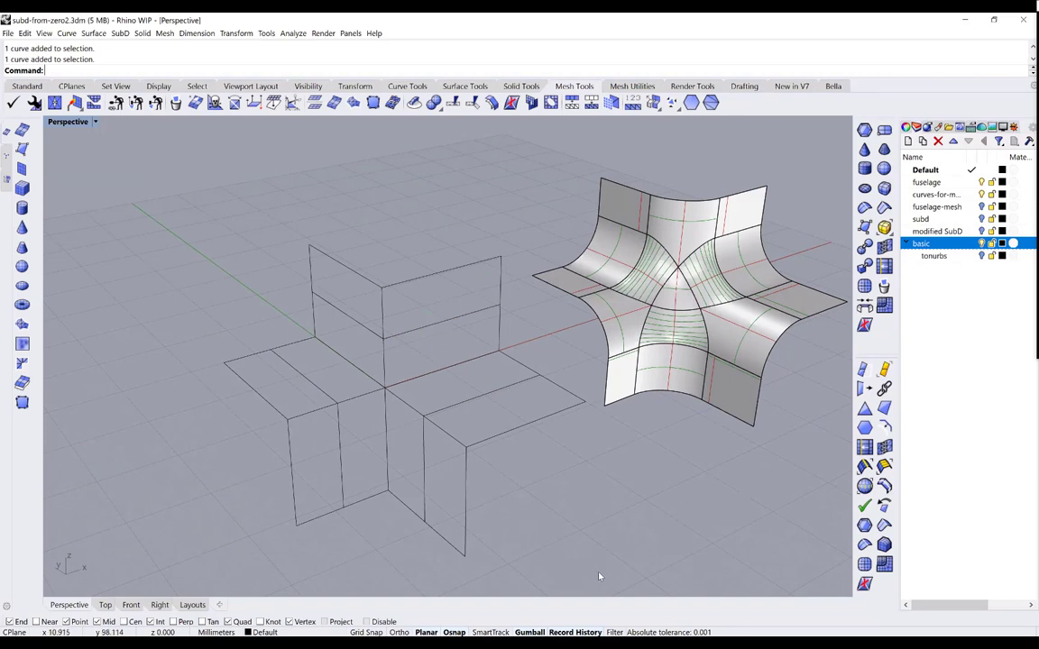
pyautogui.moveTo(598, 572); pyautogui.dragTo(244, 305)
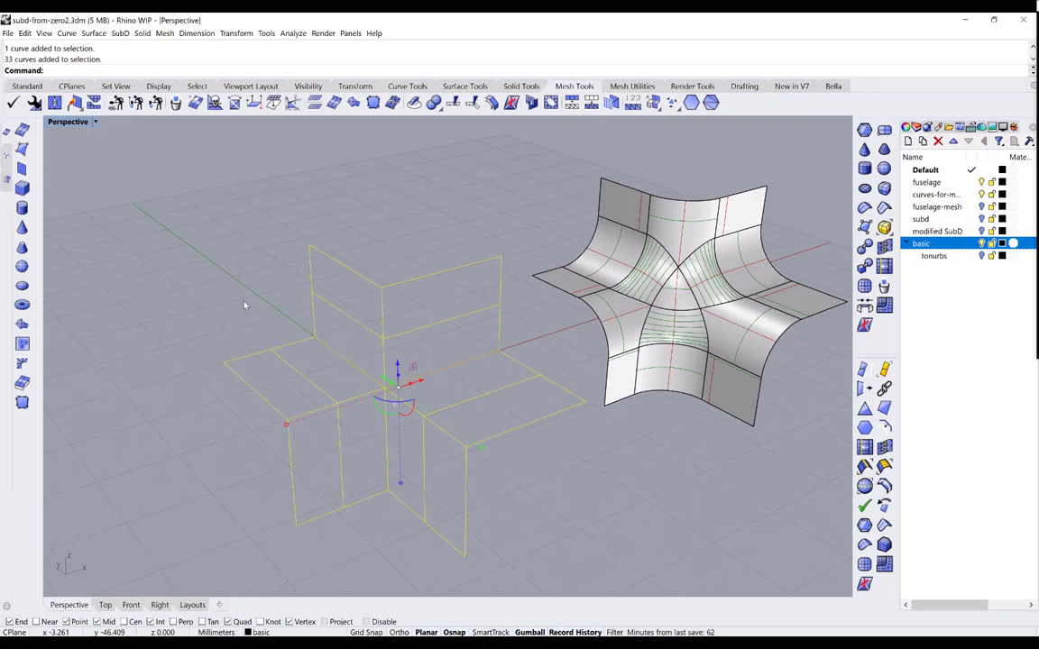
# Build a mesh from the selected wireframe lines and convert it to a SubD using mesh control points, without creases or corners, keeping the input
pyautogui.write('MeshFromLines')
pyautogui.press('Return')
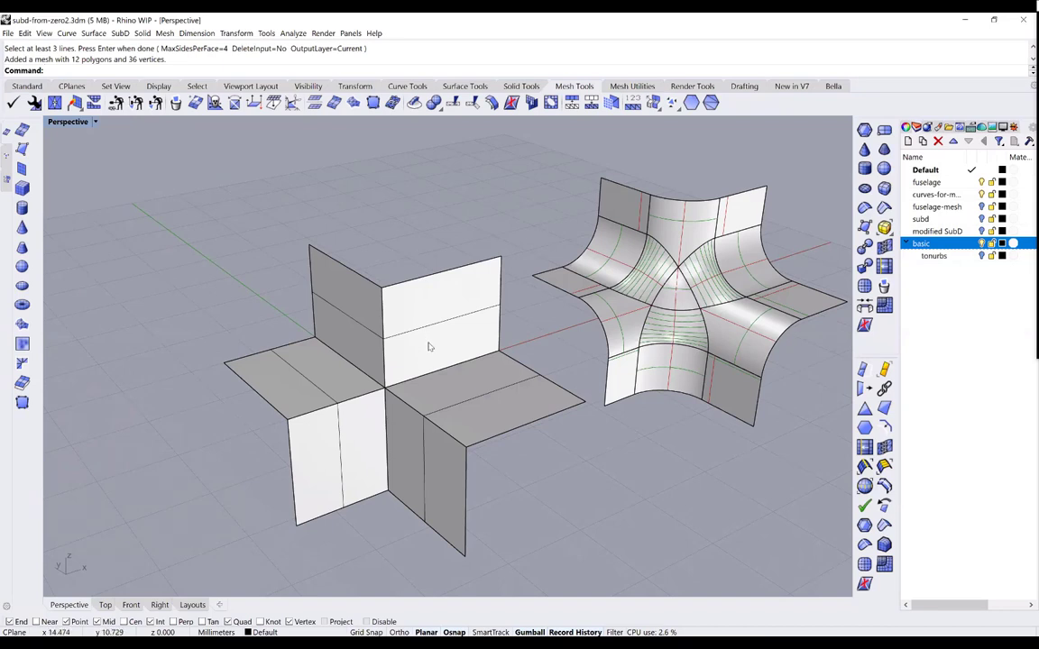
pyautogui.click(432, 310)
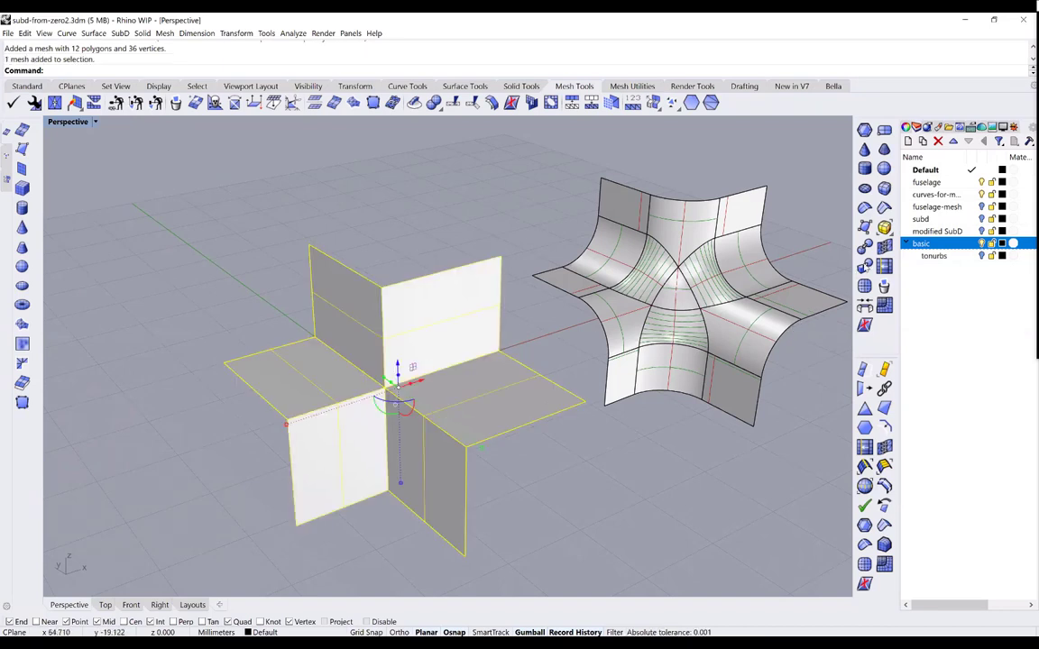
pyautogui.click(864, 266)
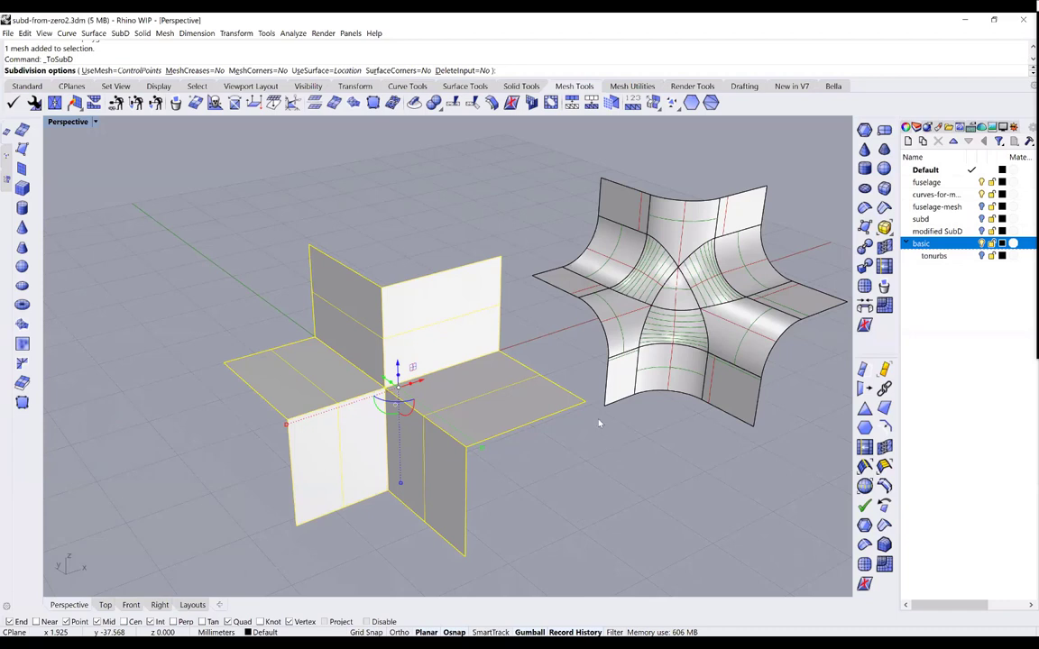
pyautogui.press('Return')
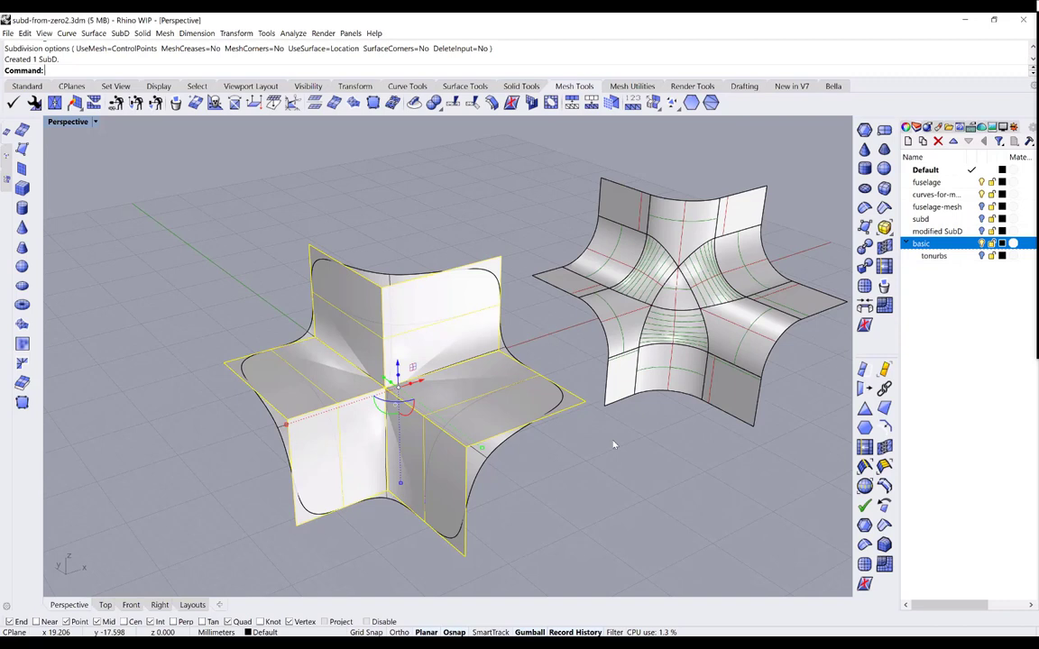
# Delete the source mesh overlapping the new SubD, keeping the wireframe curves
pyautogui.click(613, 444)
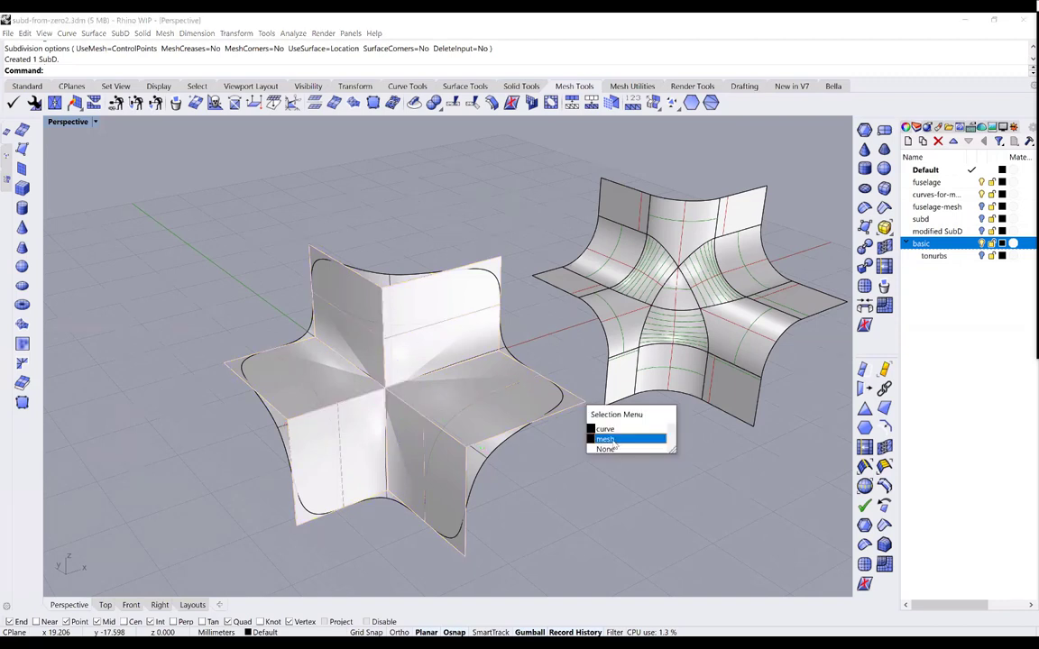
pyautogui.click(614, 441)
pyautogui.press('Delete')
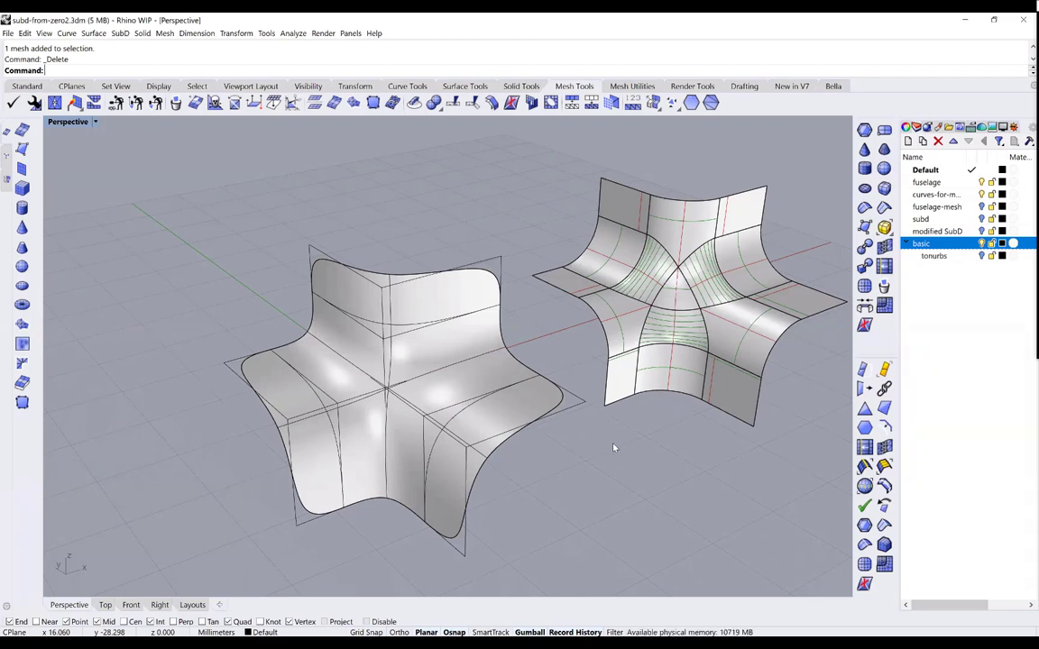
# Apply environment map surface analysis to the new SubD to examine its smoothness
pyautogui.click(682, 296)
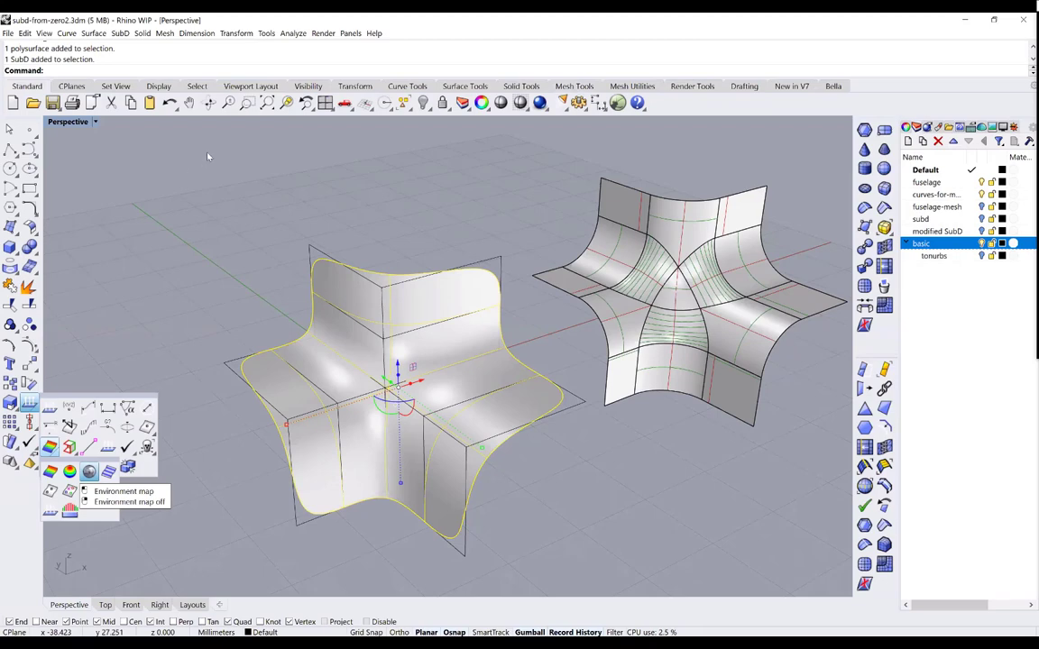
pyautogui.click(89, 472)
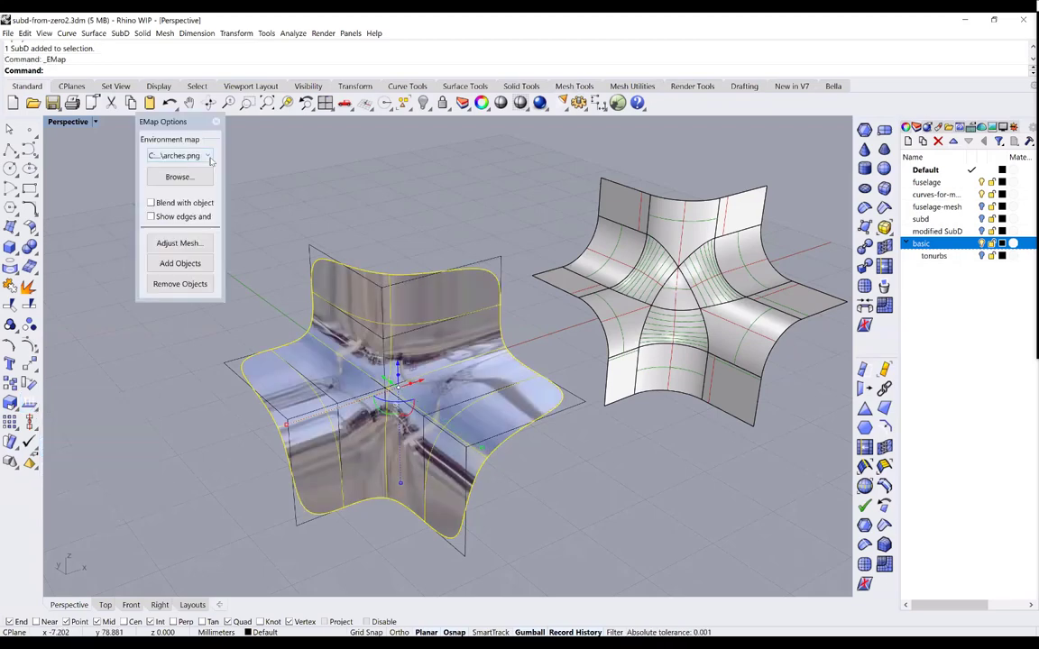
# Review the environment map choices for the star-shaped SubD's reflection analysis and close the analysis
pyautogui.click(208, 156)
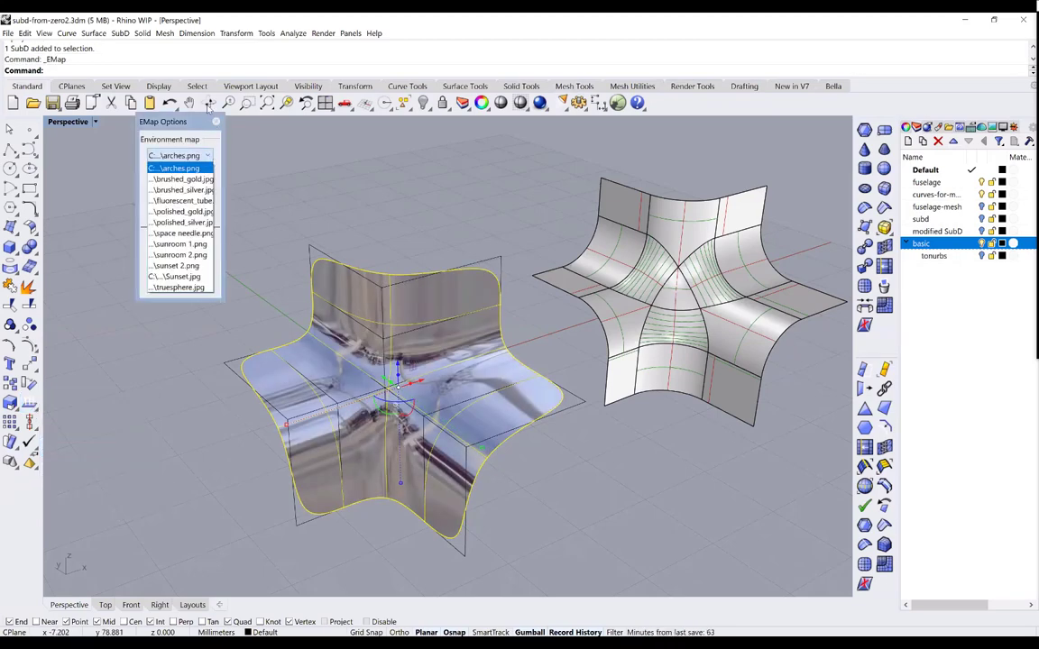
pyautogui.click(216, 120)
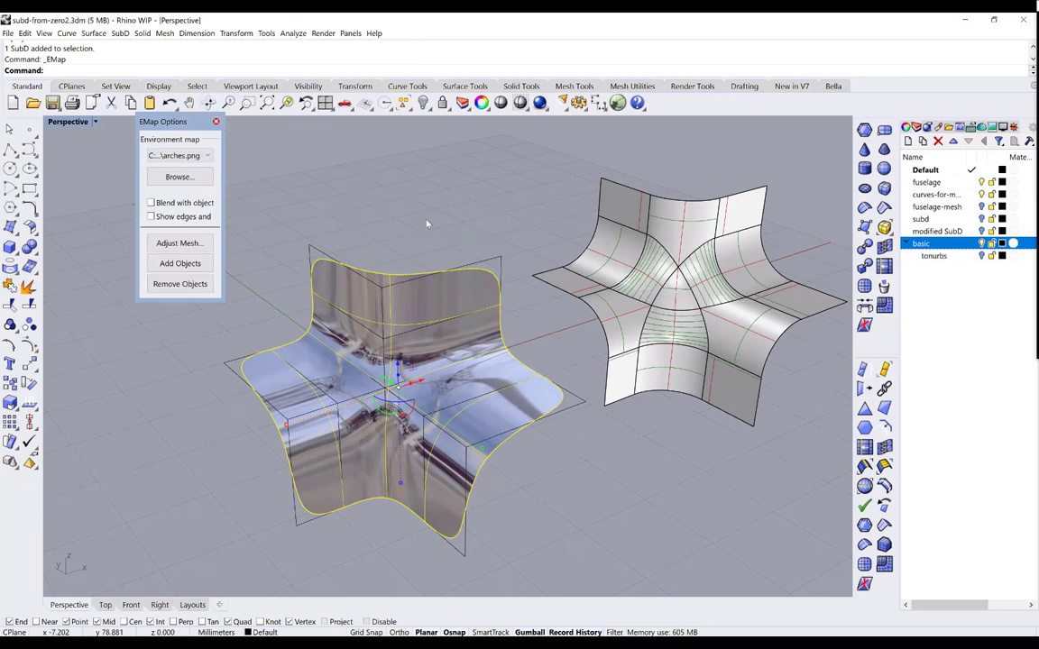
pyautogui.press('Escape')
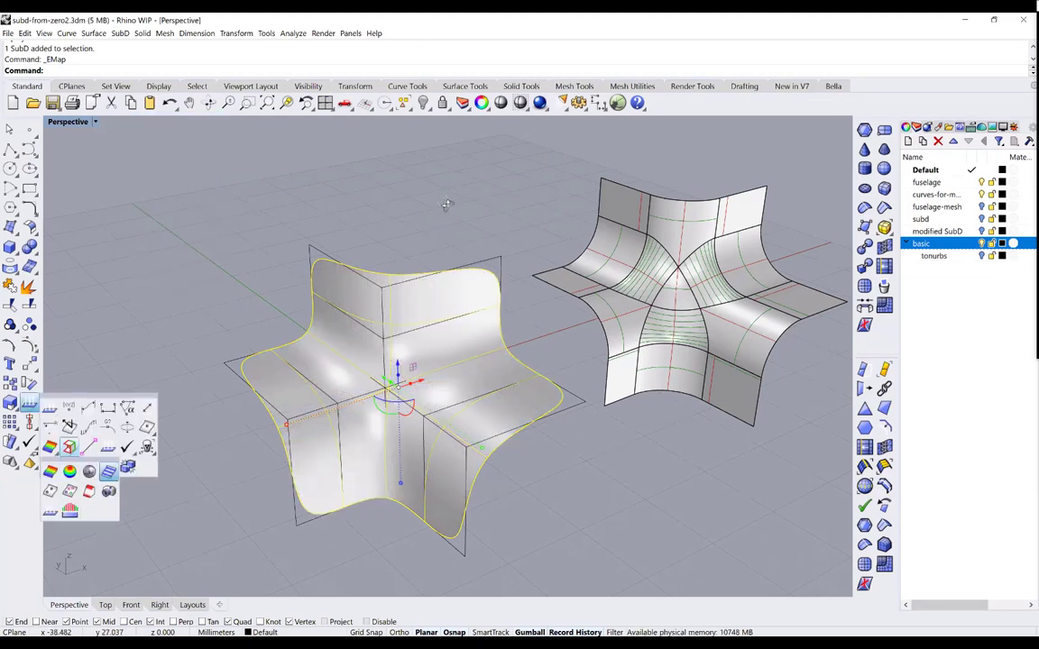
# Inspect the star-shaped SubD's surface continuity with a Zebra analysis from another angle, and turn the analysis off
pyautogui.press('Return')
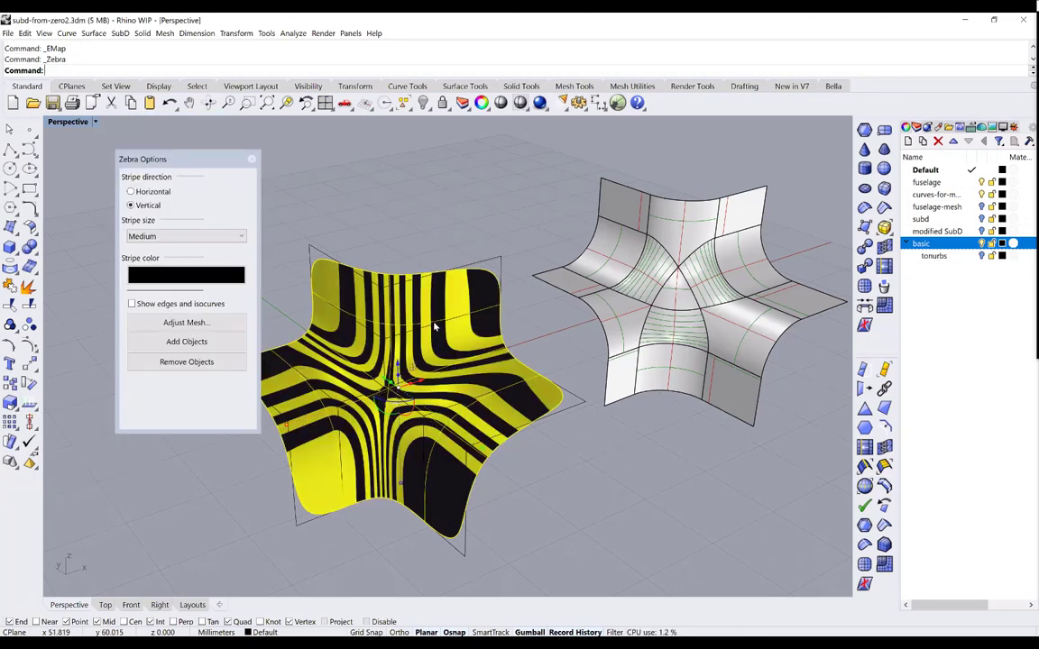
pyautogui.moveTo(442, 370); pyautogui.dragTo(485, 395, button='right')
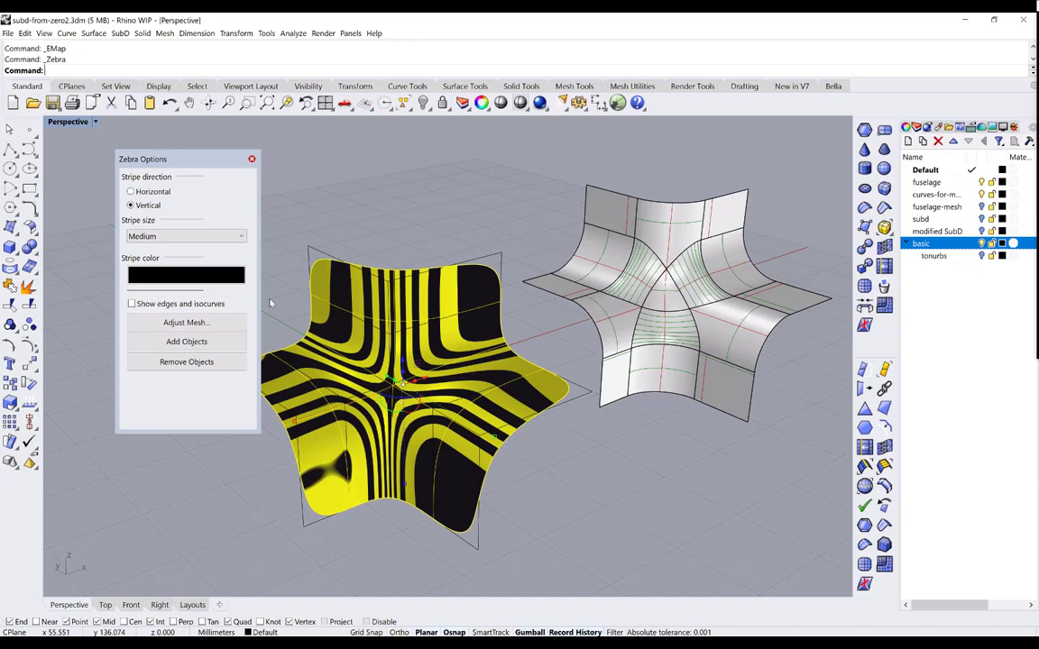
pyautogui.press('Escape')
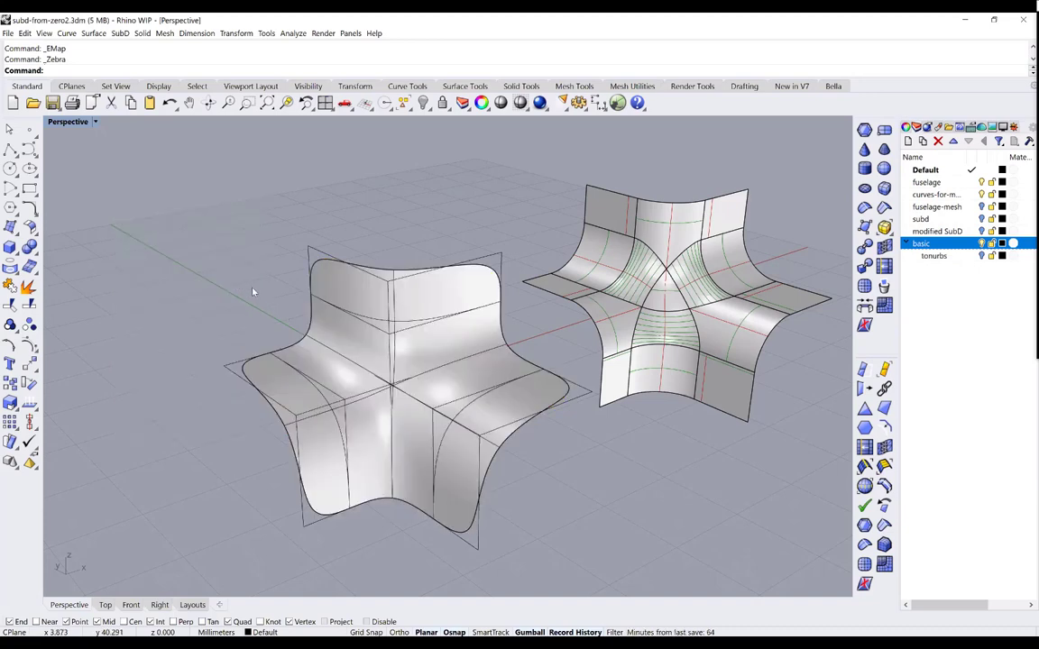
pyautogui.scroll(5, 254, 291)
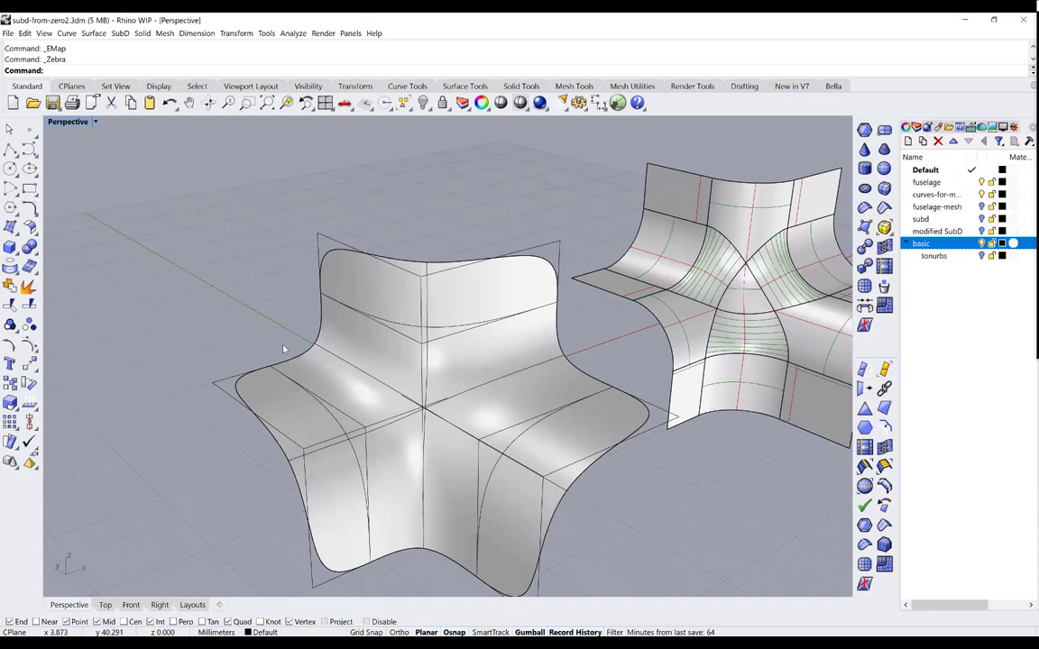
pyautogui.scroll(-2, 283, 349)
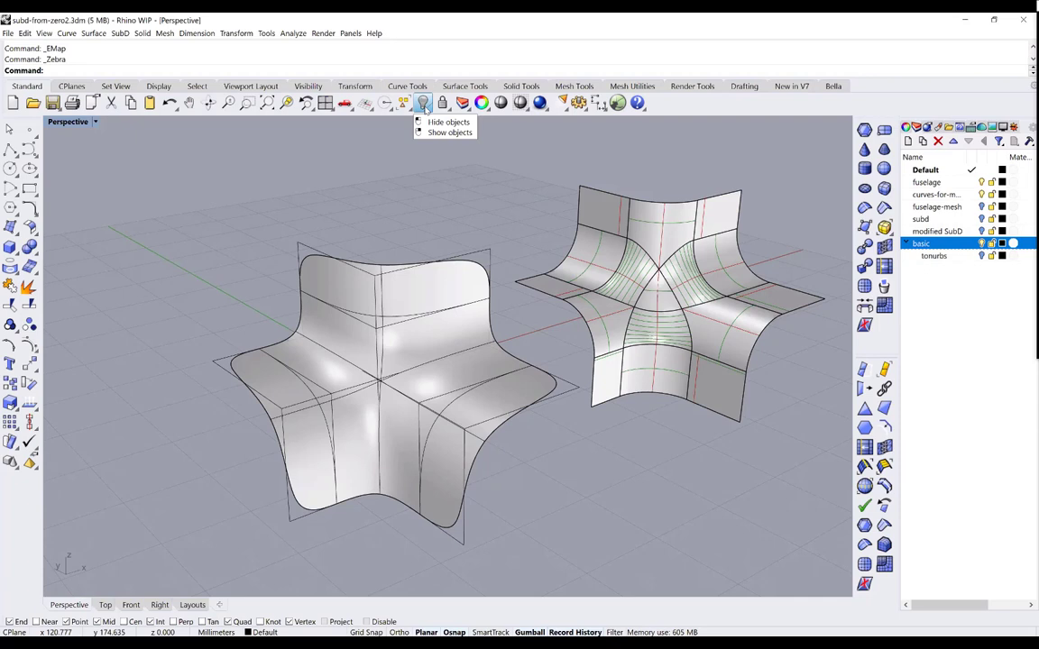
# Select all the curves around the star-shaped SubD and hide them
pyautogui.click(423, 103)
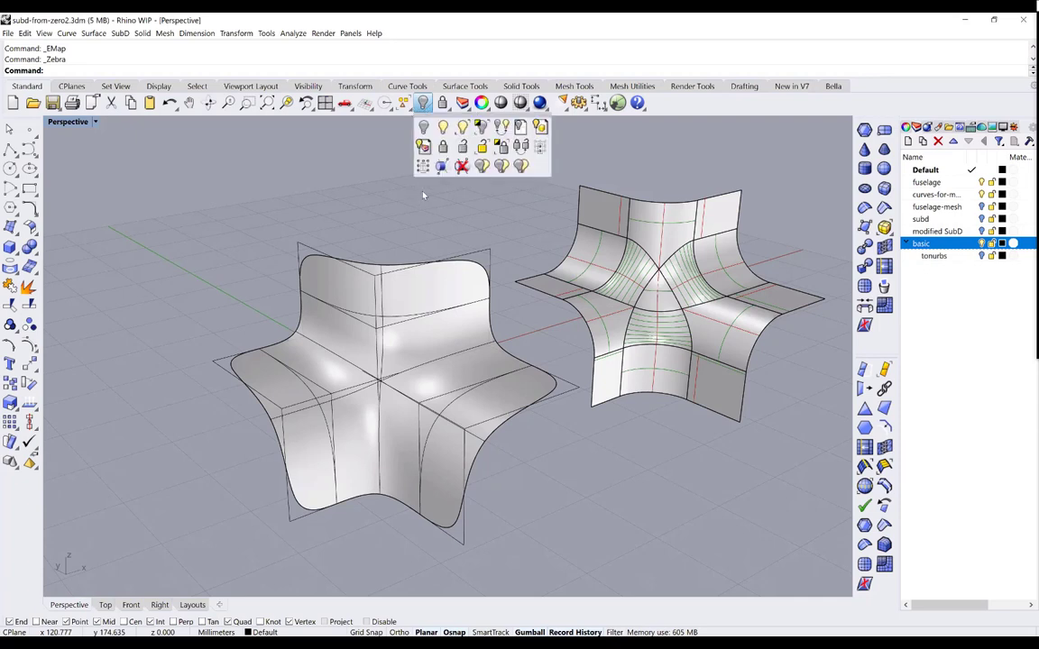
pyautogui.click(384, 102)
pyautogui.click(373, 186)
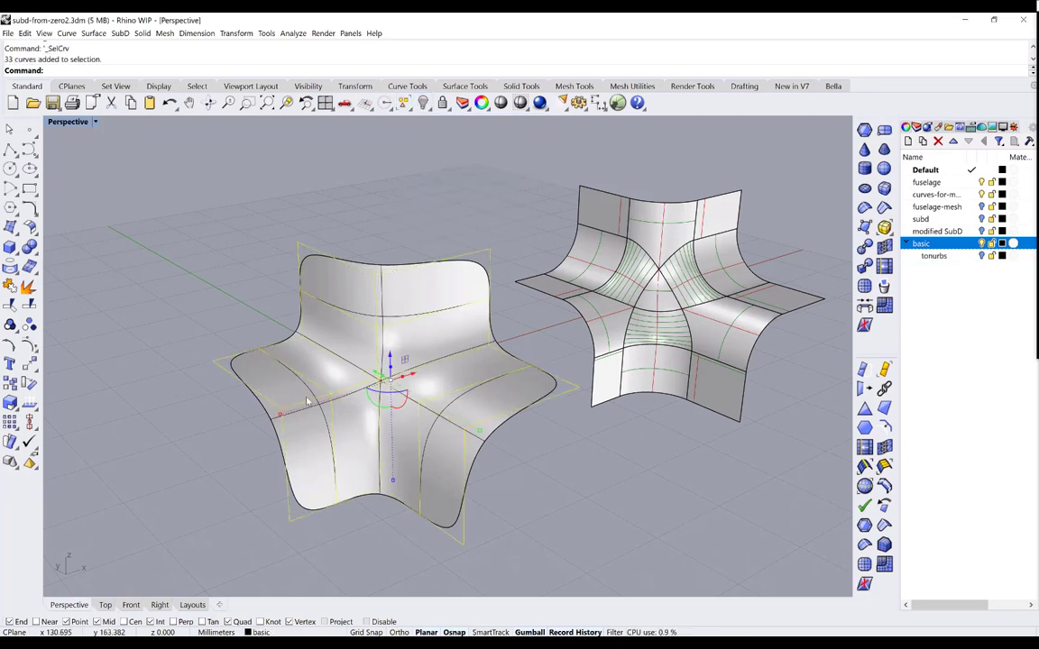
pyautogui.hotkey('ctrl', 'h')
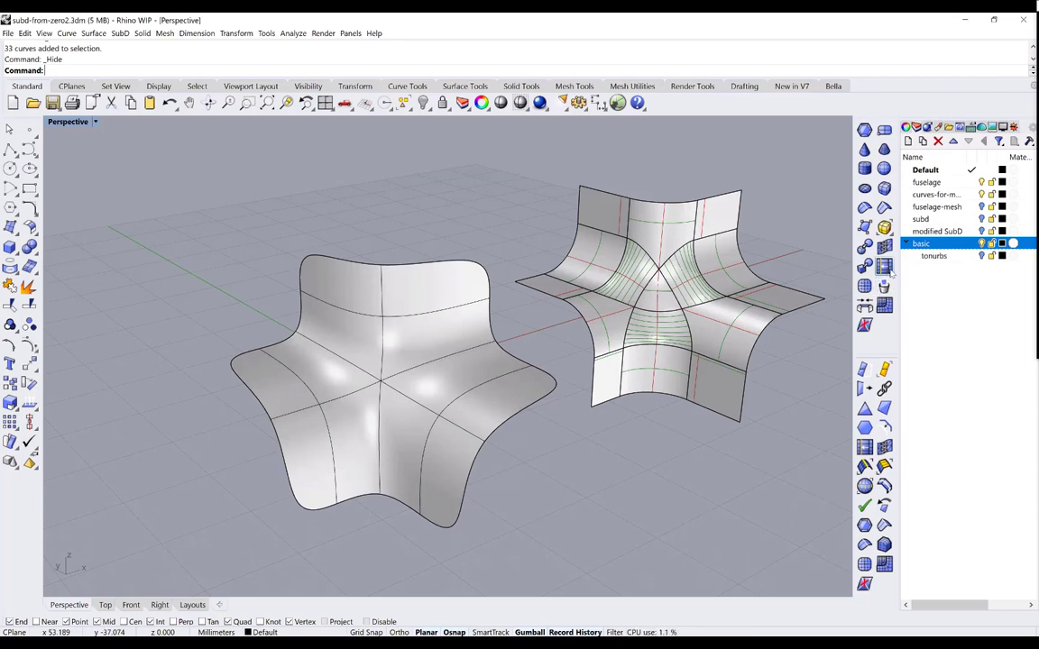
pyautogui.click(792, 85)
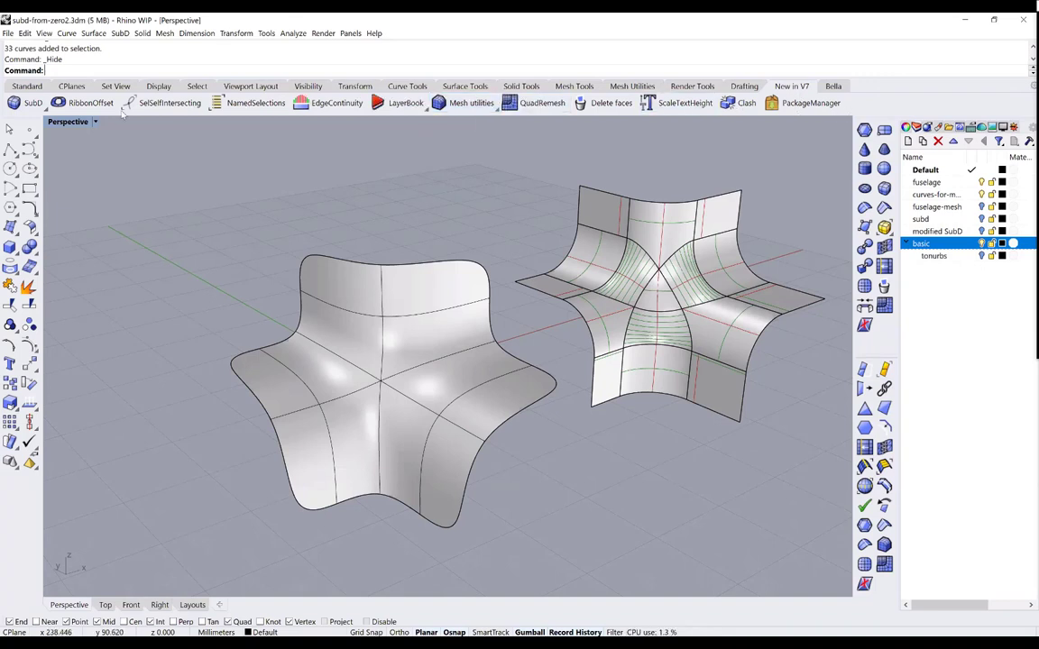
pyautogui.click(28, 85)
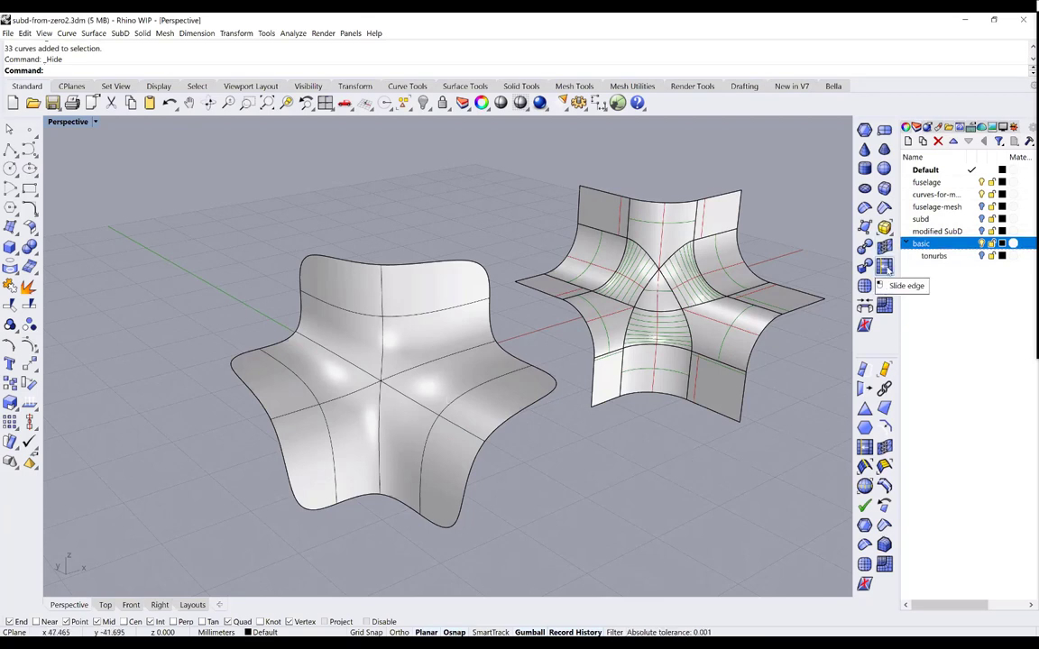
# Try sliding the two horizontal edges across the upright part of the star-shaped SubD with SlideEdge
pyautogui.click(886, 267)
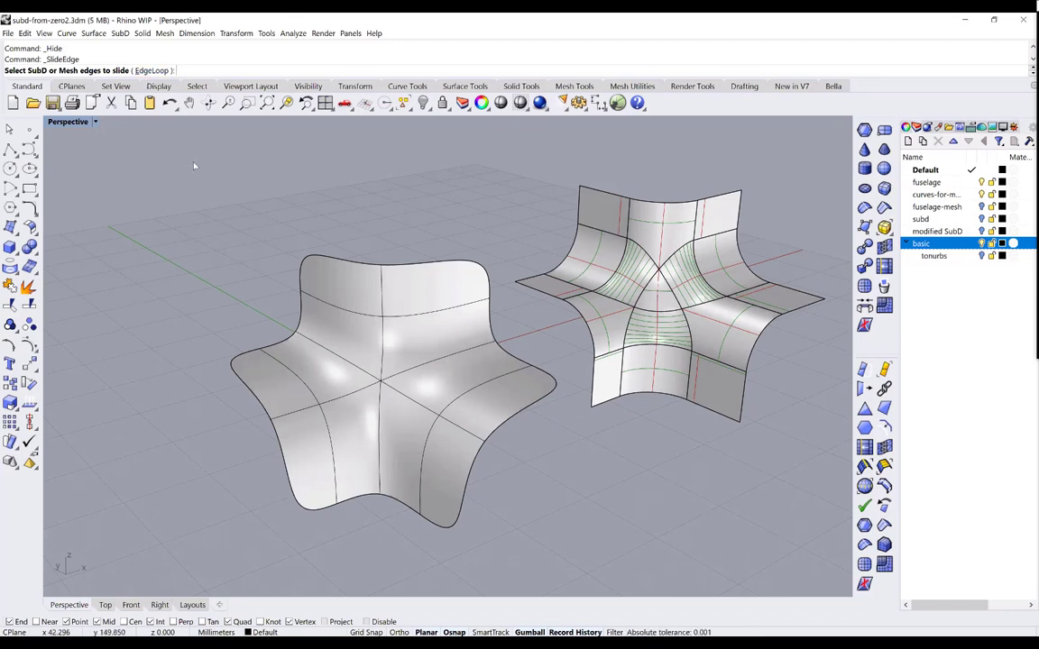
pyautogui.click(356, 309)
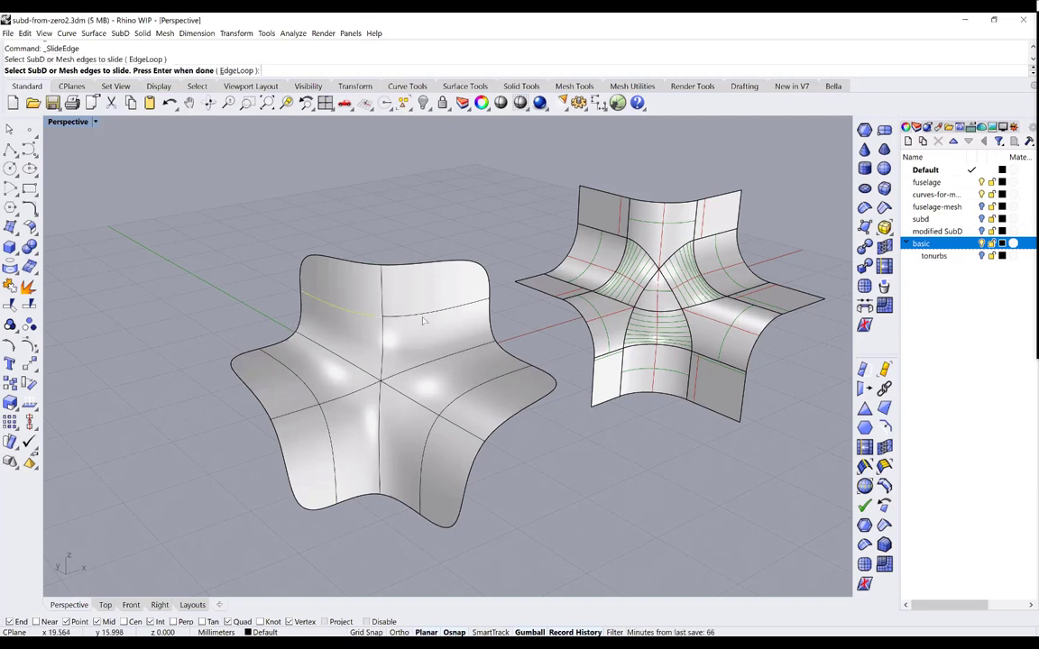
pyautogui.click(425, 318)
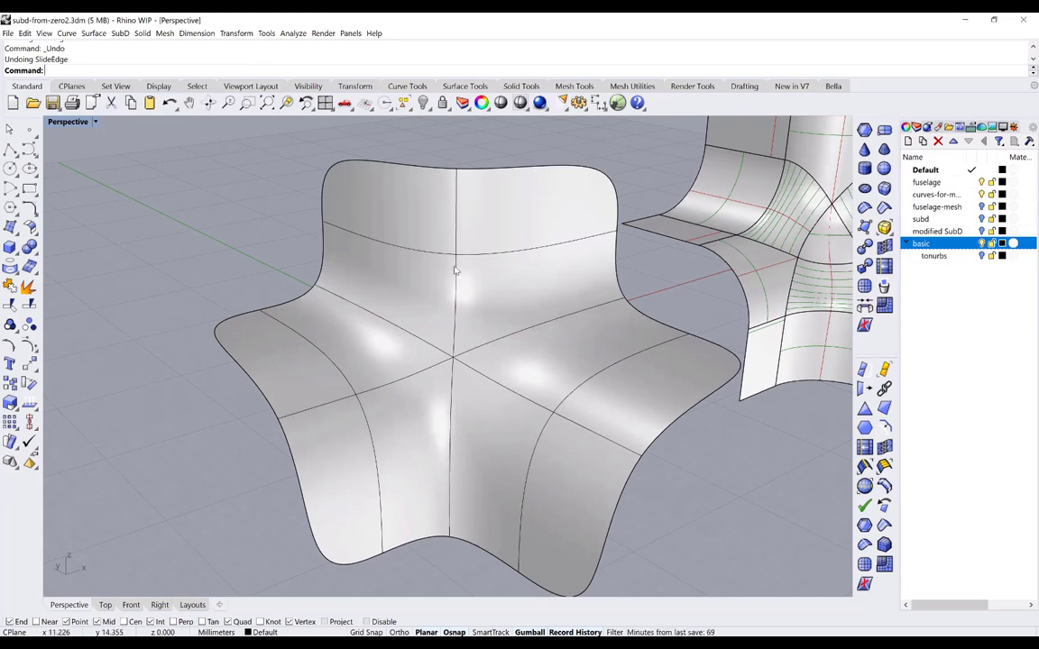
# Slide both horizontal edges on the upright part of the star-shaped SubD down toward its center fold
pyautogui.click(884, 268)
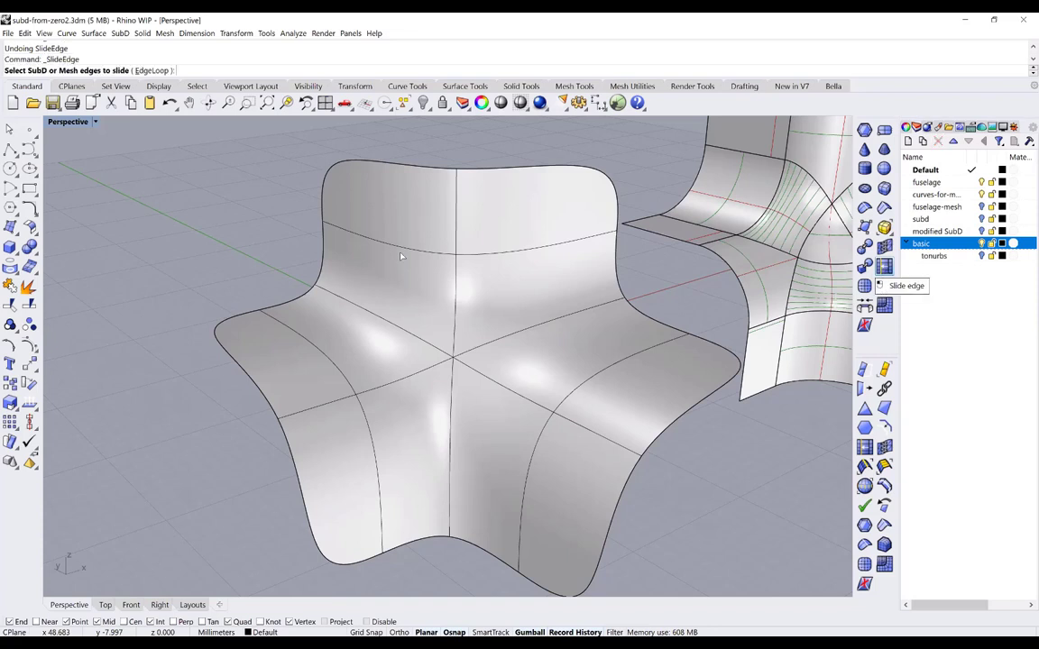
pyautogui.click(527, 253)
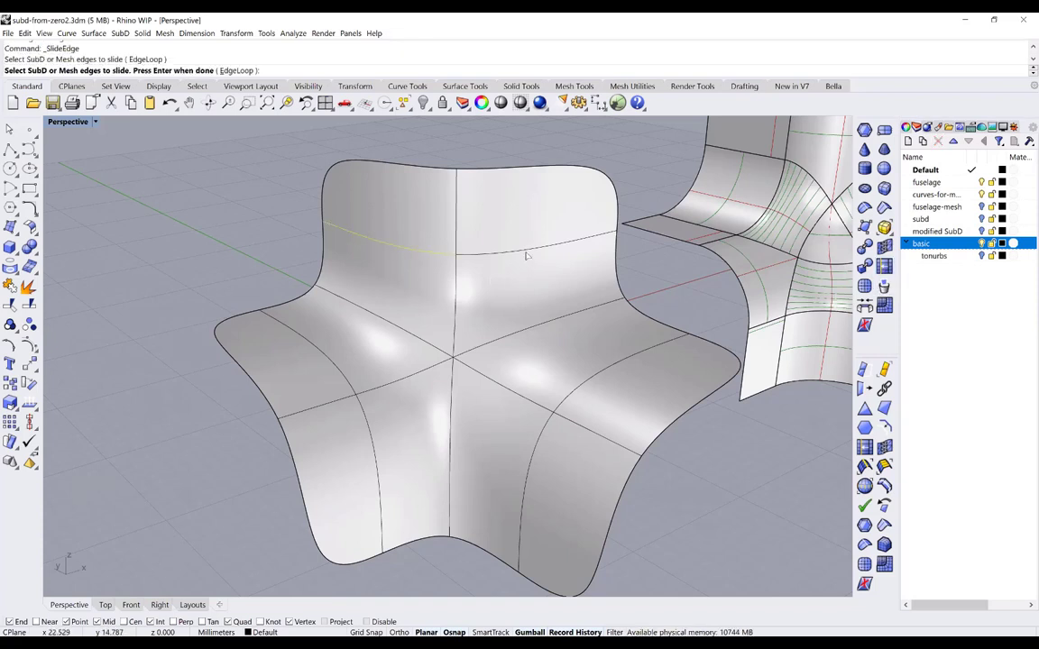
pyautogui.click(526, 255)
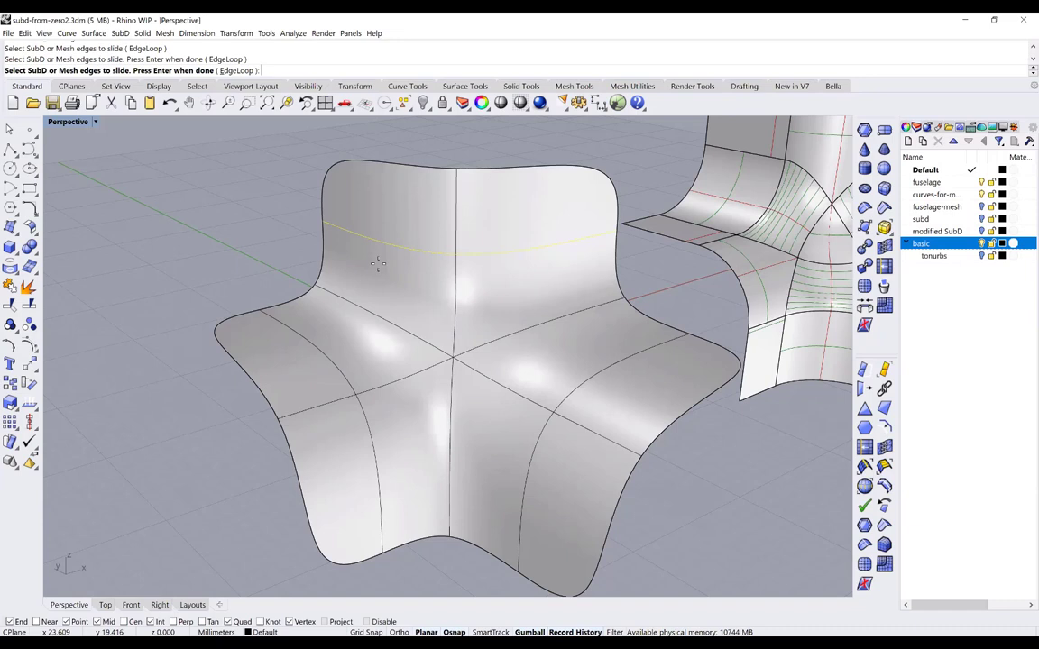
pyautogui.press('Return')
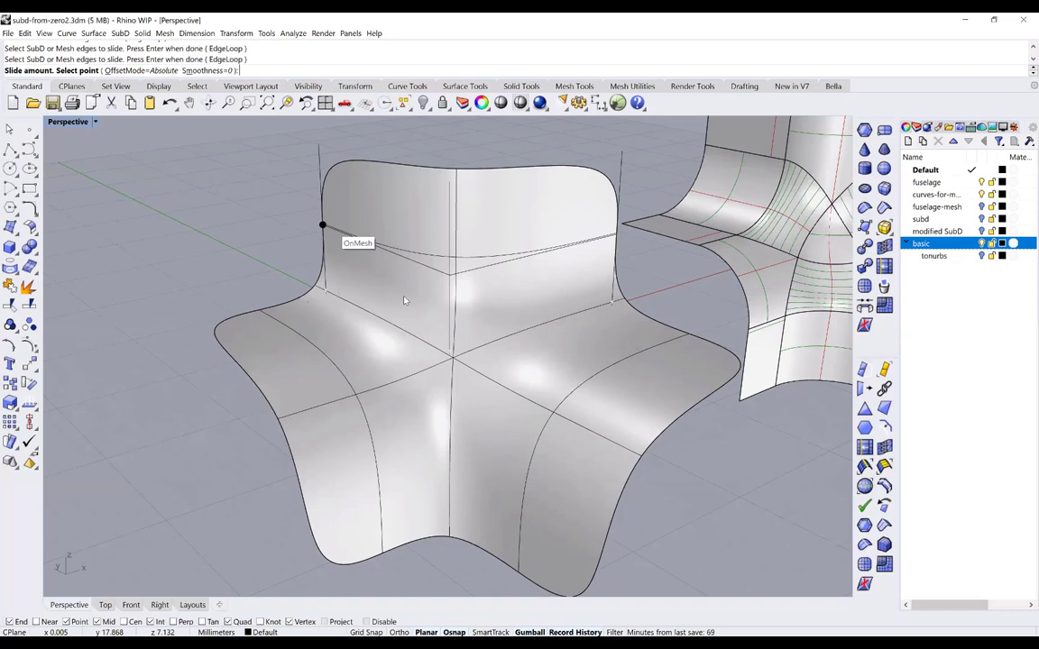
pyautogui.click(538, 263)
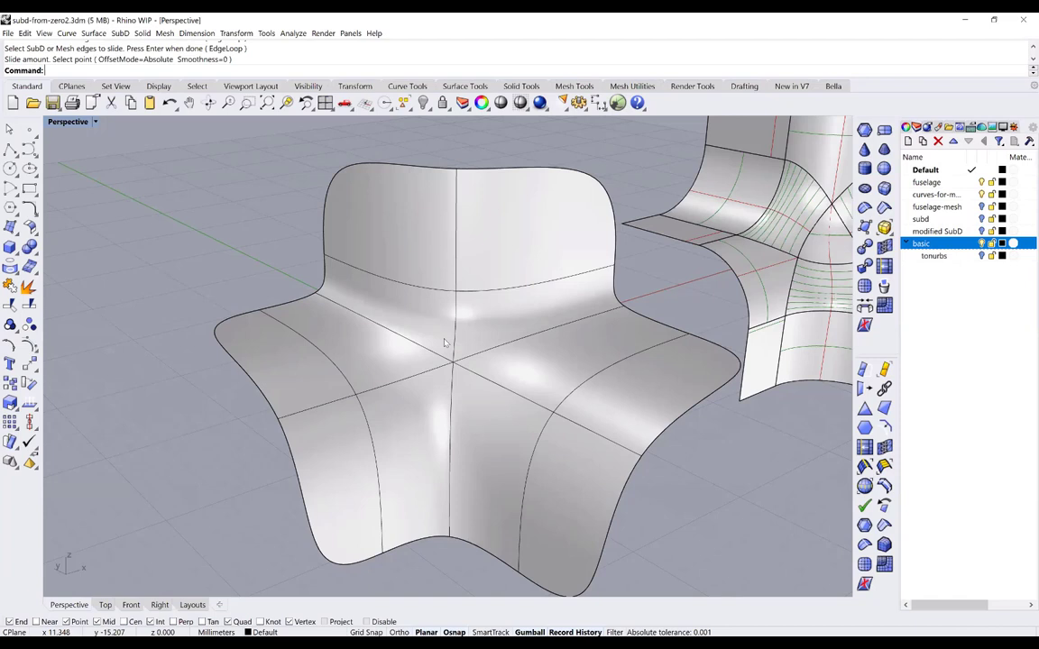
# Create a mesh sphere in the empty area beside the star-shaped SubD, plus a separate SubD version of it
pyautogui.scroll(-2, 632, 348)
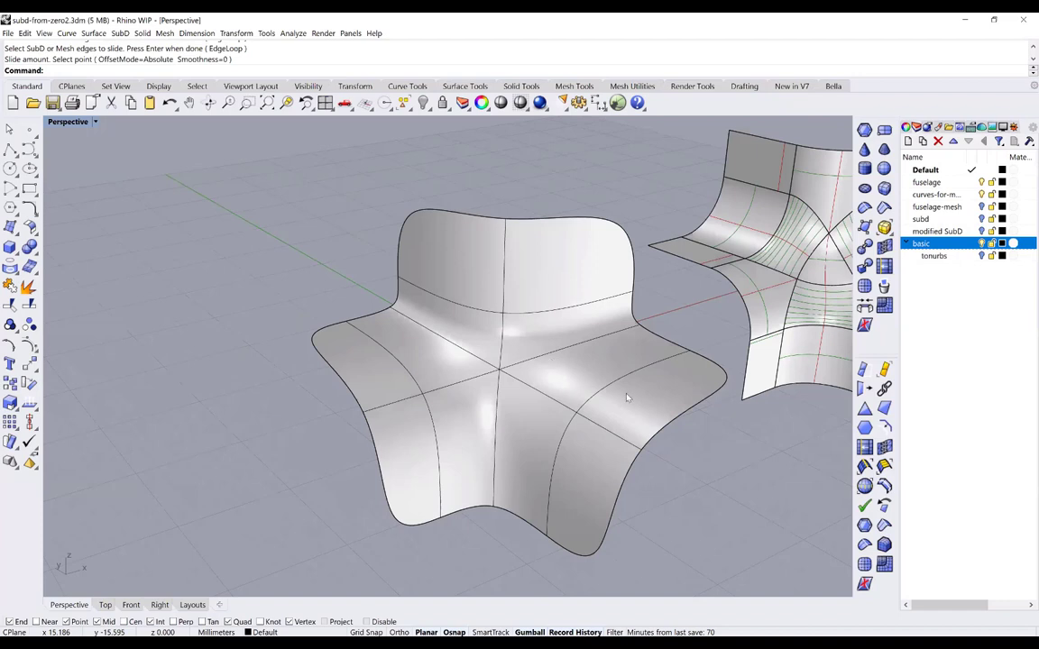
pyautogui.scroll(-1, 571, 367)
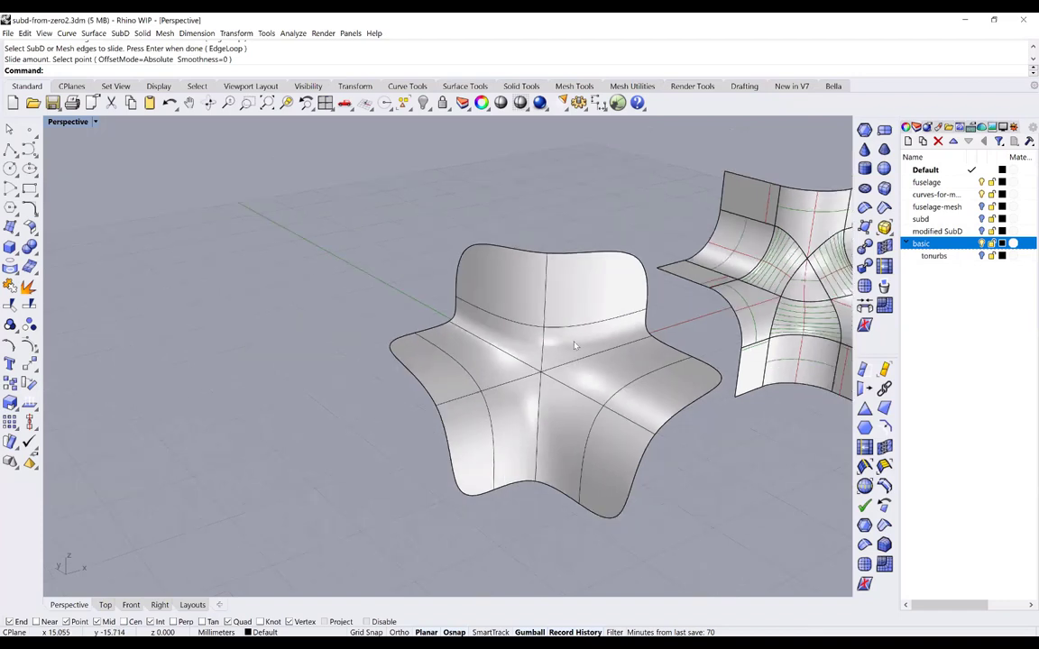
pyautogui.keyDown('shift'); pyautogui.moveTo(503, 313); pyautogui.dragTo(521, 321, button='right'); pyautogui.keyUp('shift')
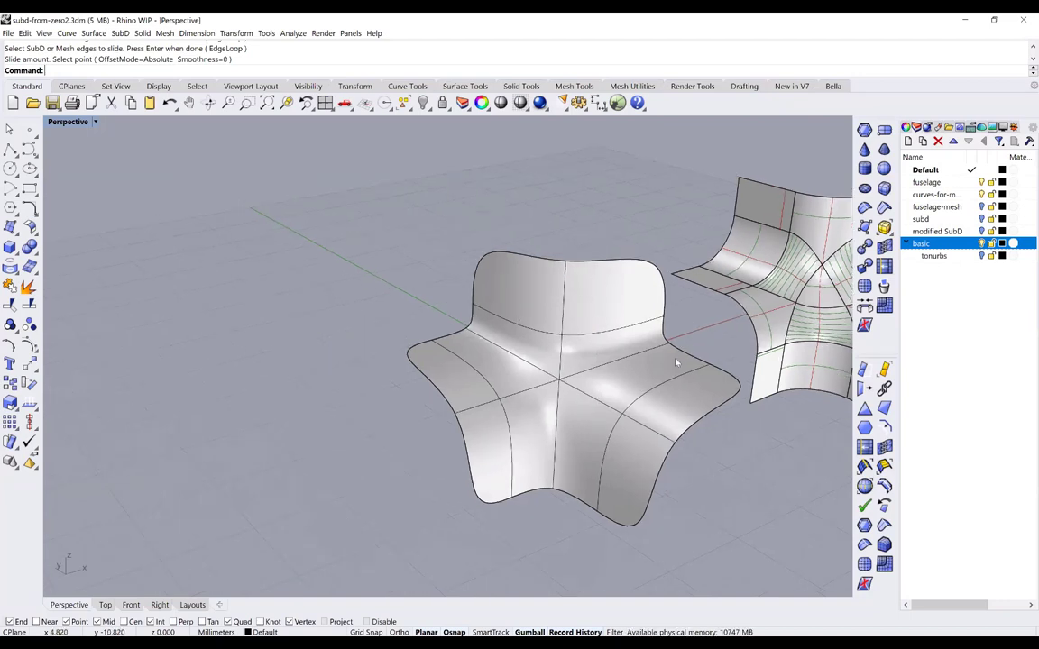
pyautogui.scroll(2, 585, 331)
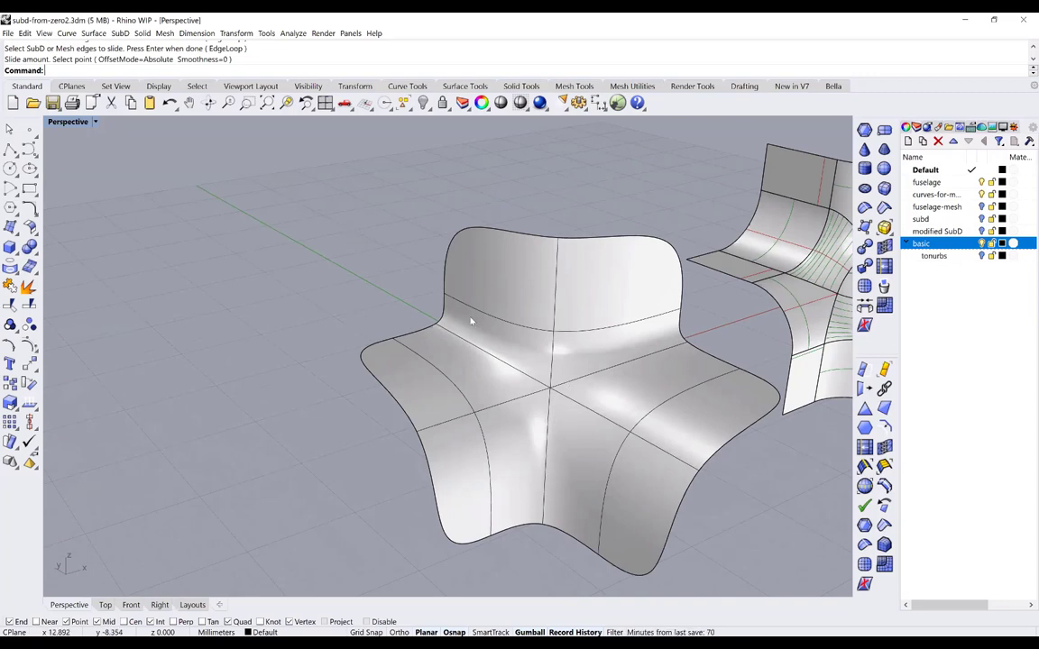
pyautogui.moveTo(469, 321); pyautogui.dragTo(421, 300, button='right')
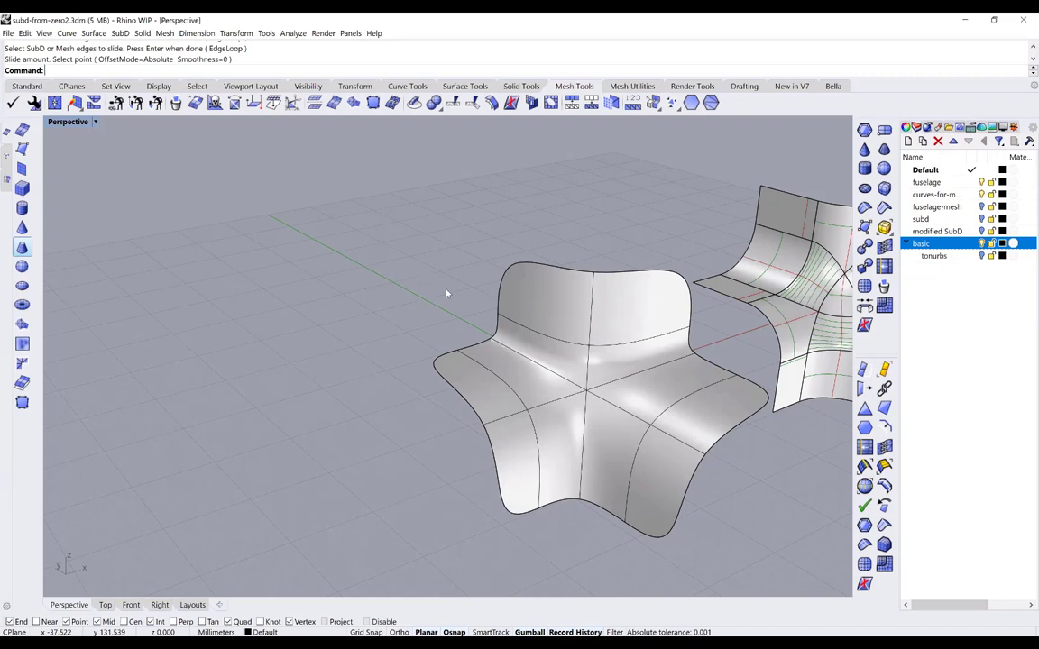
pyautogui.click(22, 266)
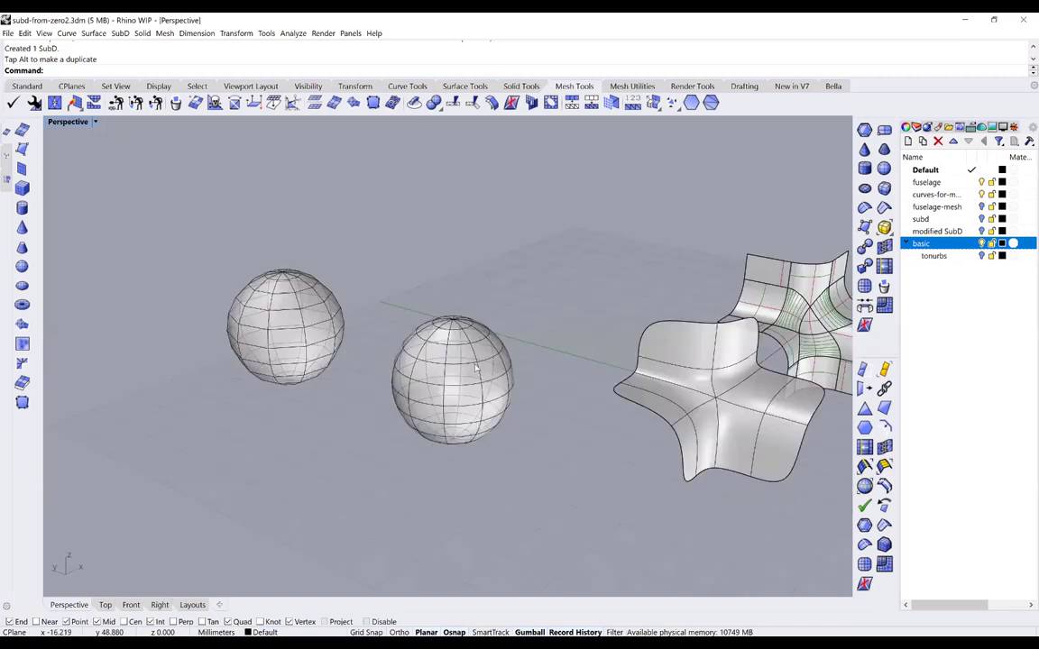
# Try sliding a single horizontal edge on the upper half of the SubD sphere, and undo the slide
pyautogui.scroll(2, 476, 368)
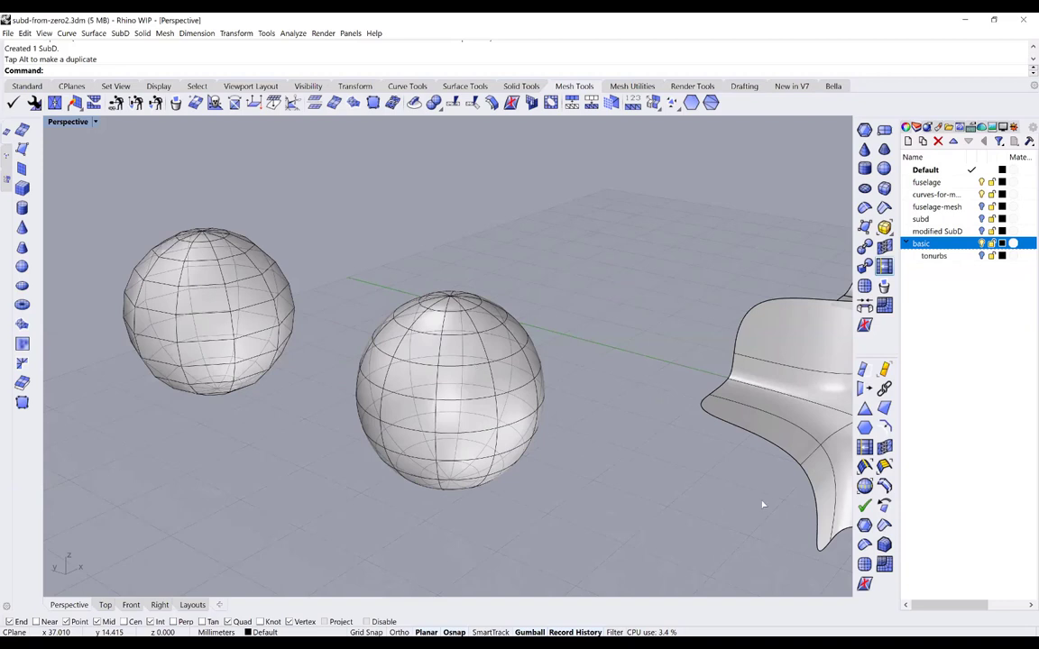
pyautogui.click(883, 266)
pyautogui.click(463, 364)
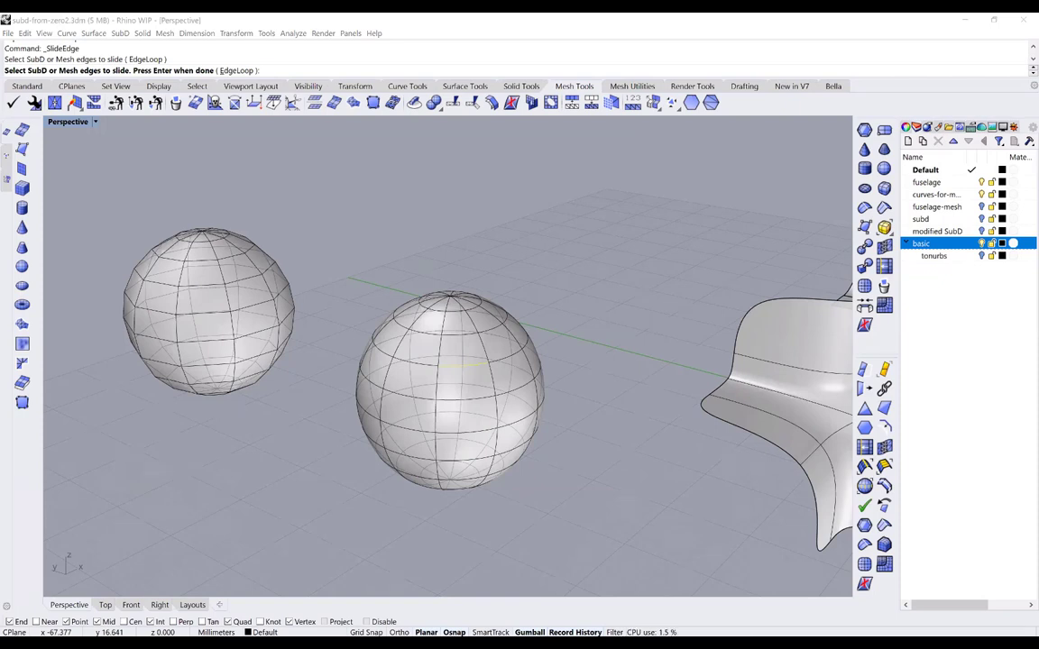
pyautogui.click(534, 431)
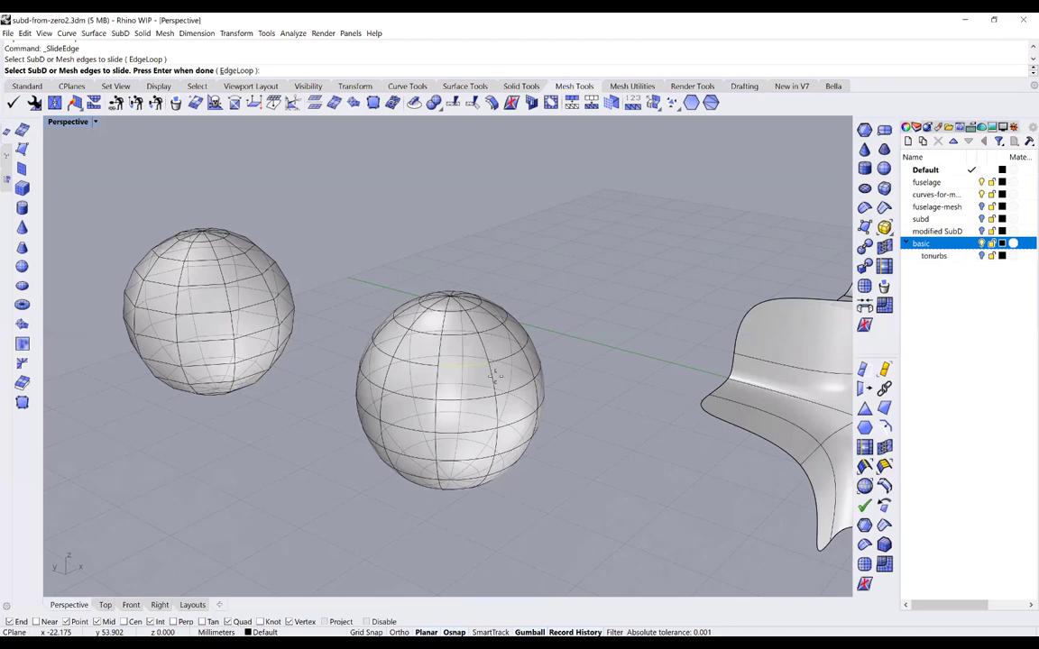
pyautogui.scroll(2, 493, 375)
pyautogui.press('Return')
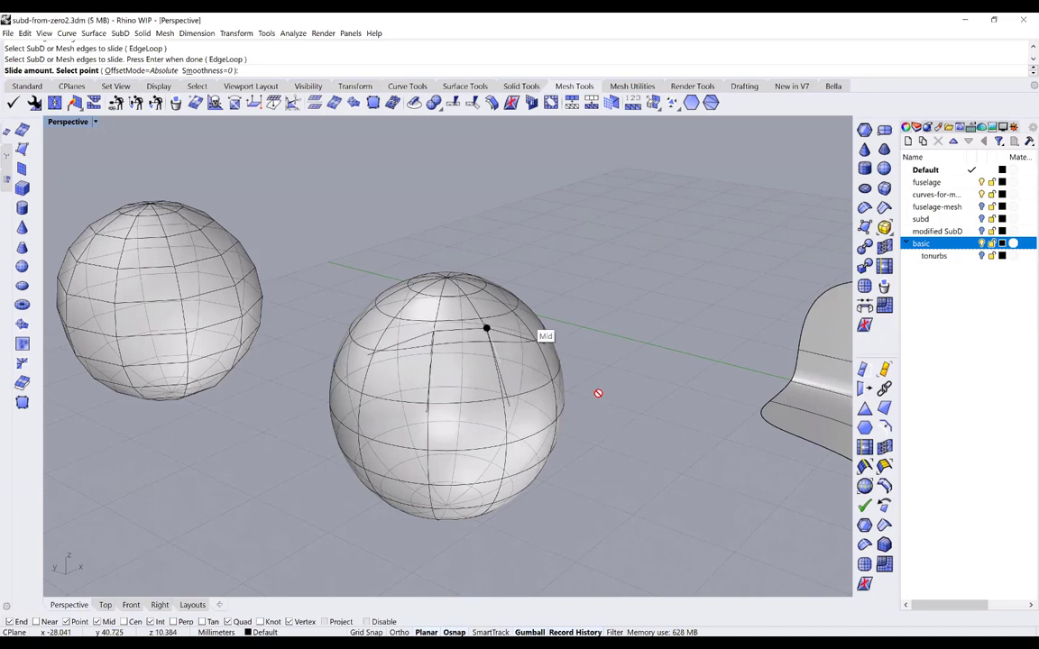
pyautogui.click(482, 323)
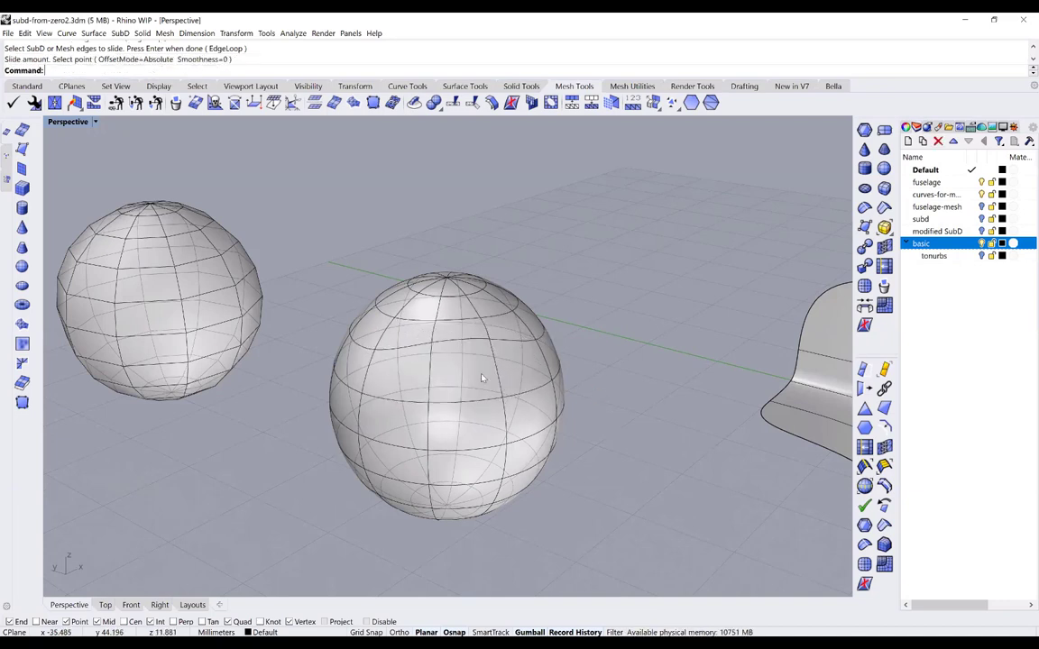
pyautogui.hotkey('ctrl', 'z')
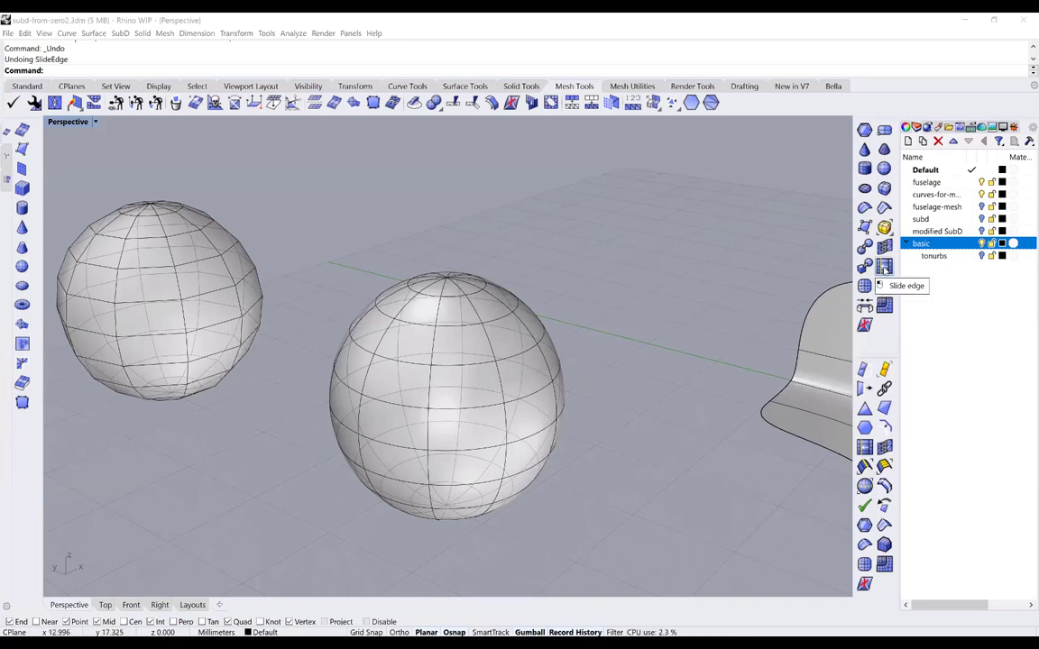
# Try selecting a full horizontal edge loop around the middle of the SubD sphere using SlideEdge's EdgeLoop option
pyautogui.click(868, 467)
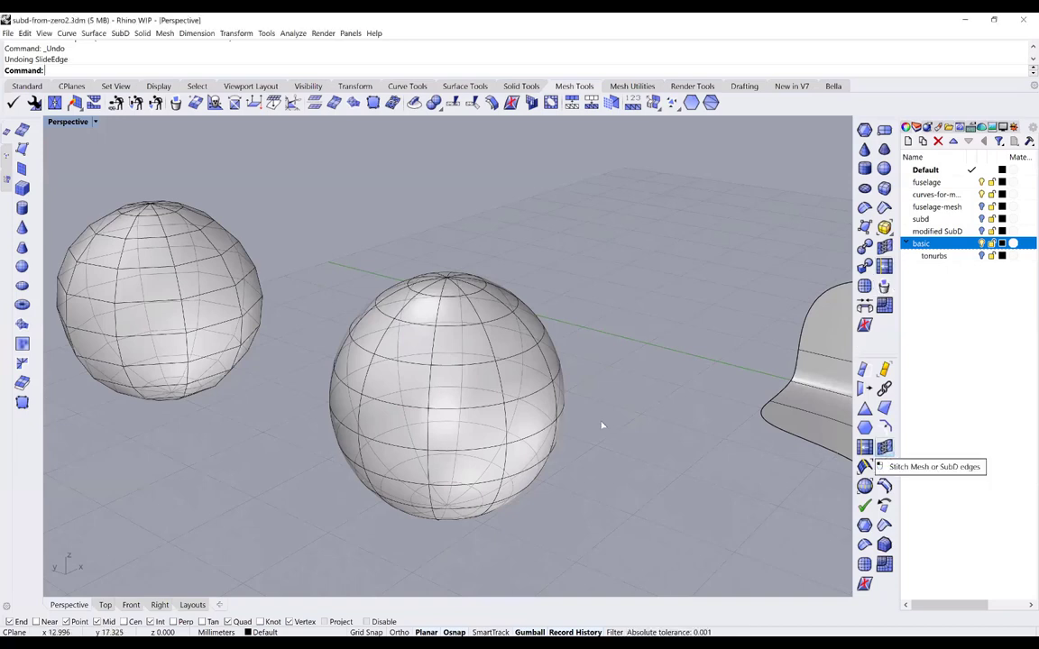
pyautogui.click(478, 411)
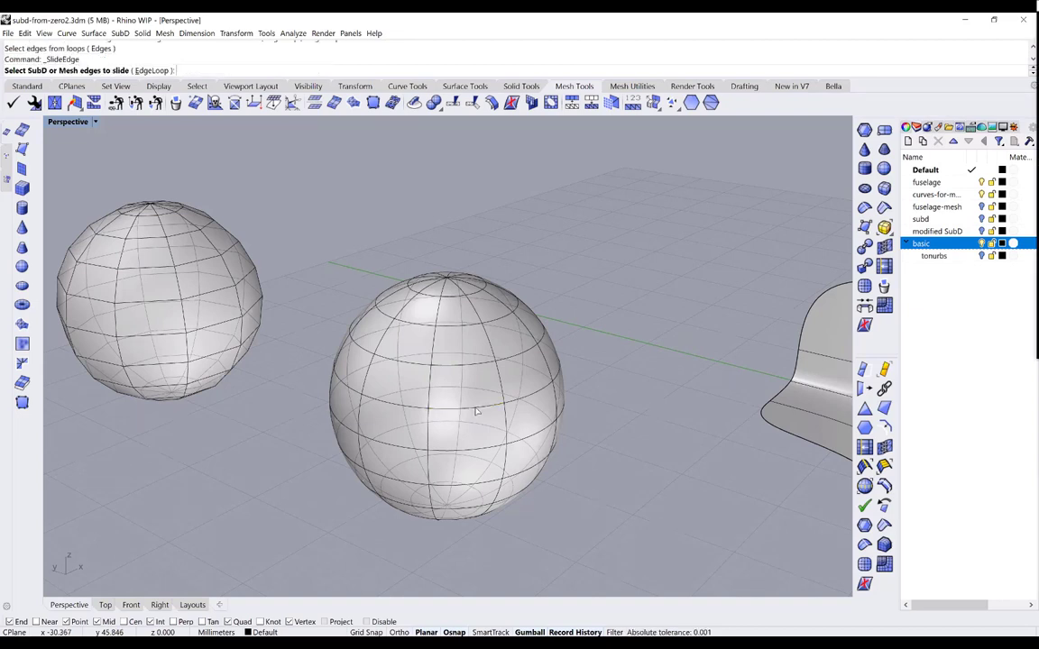
pyautogui.click(151, 71)
pyautogui.click(365, 390)
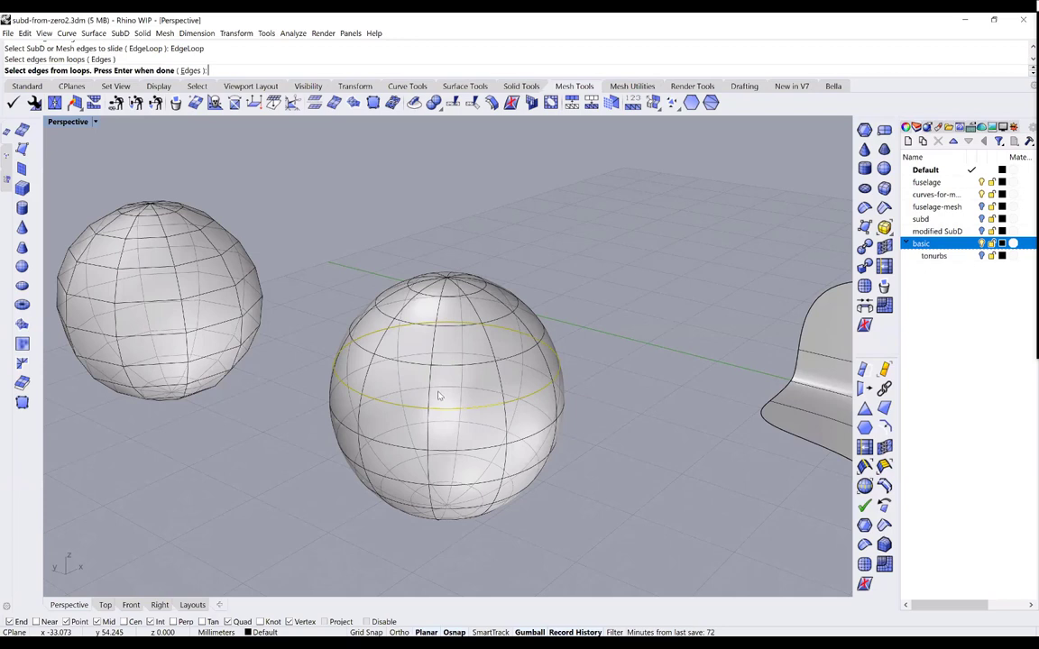
pyautogui.press('Return')
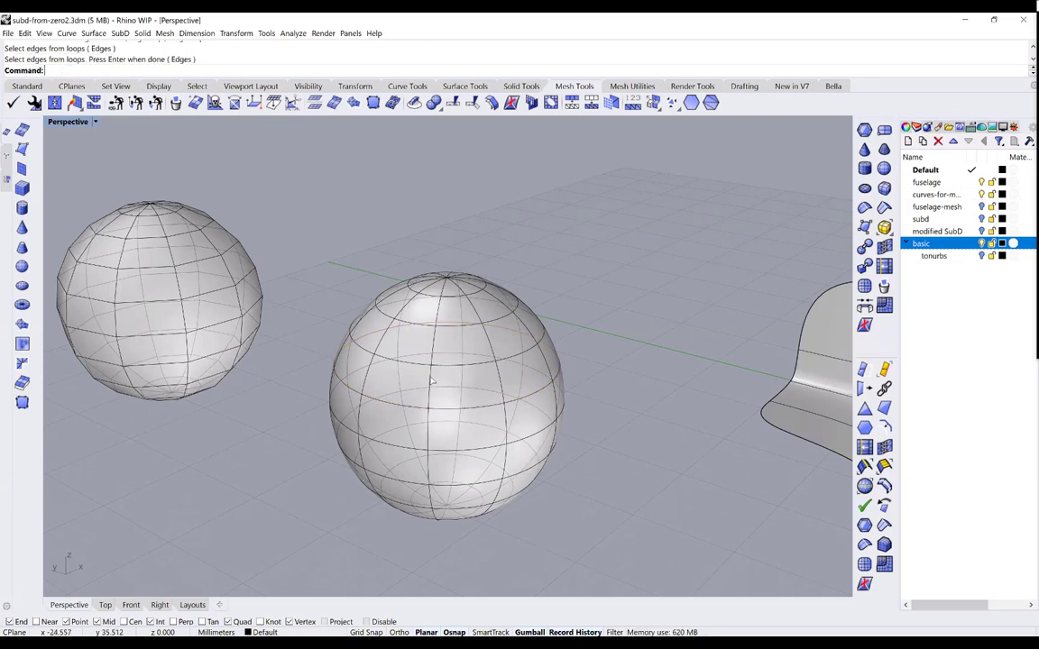
# Try selecting the vertical edge loop running from pole to pole on the front of the SubD sphere
pyautogui.press('Return')
pyautogui.click(431, 382)
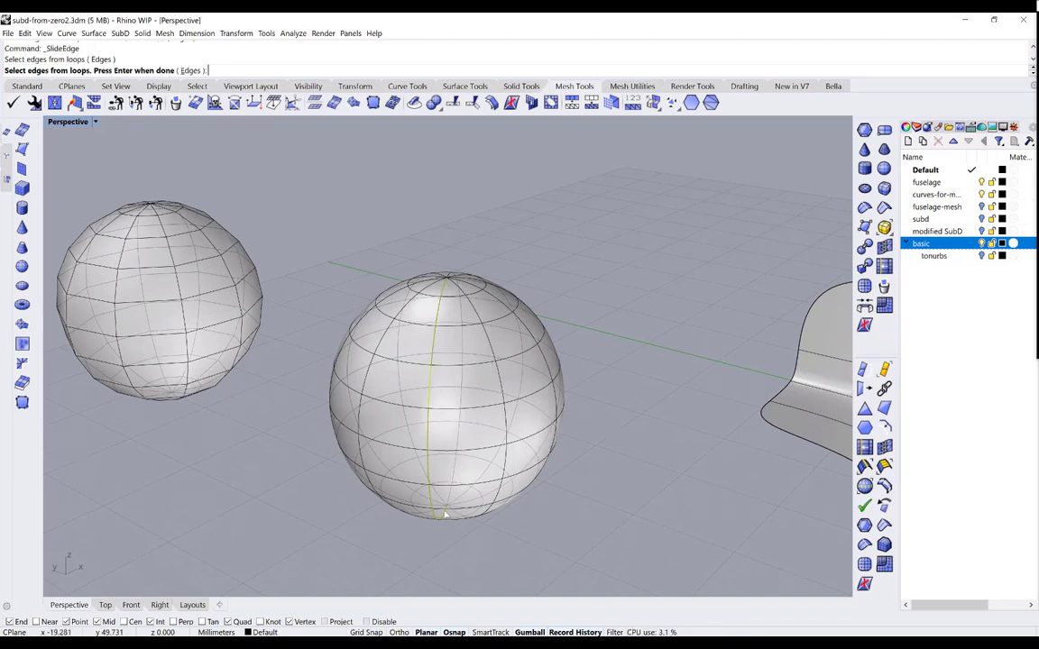
pyautogui.moveTo(444, 514)
pyautogui.mouseDown(button='right')
pyautogui.moveTo(476, 500)
pyautogui.moveTo(447, 509)
pyautogui.mouseUp(button='right')
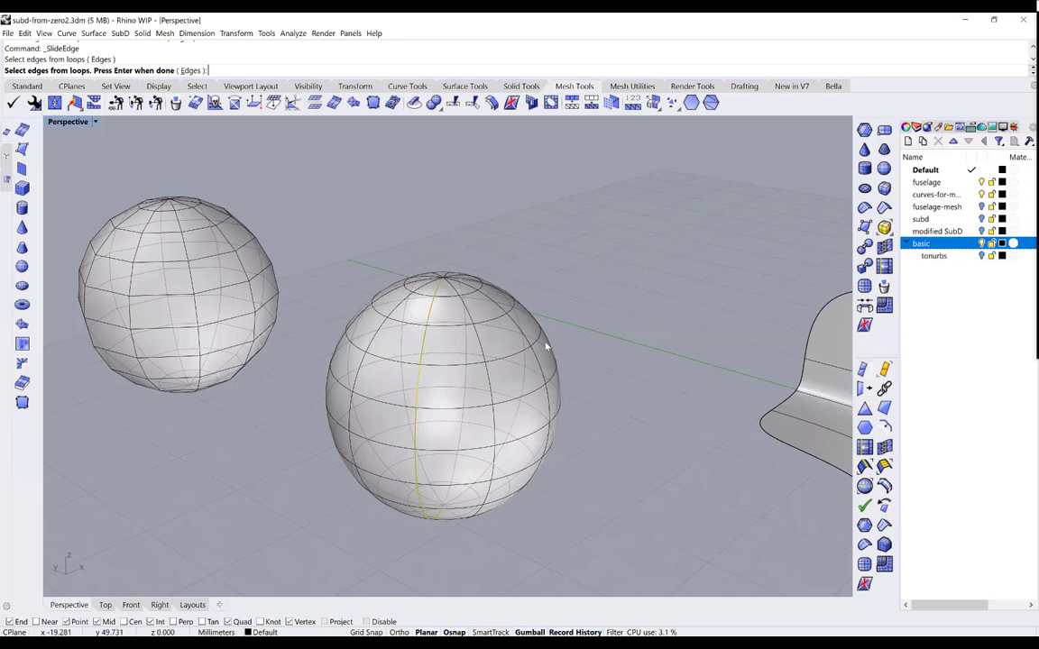
pyautogui.moveTo(546, 346); pyautogui.dragTo(548, 307, button='right')
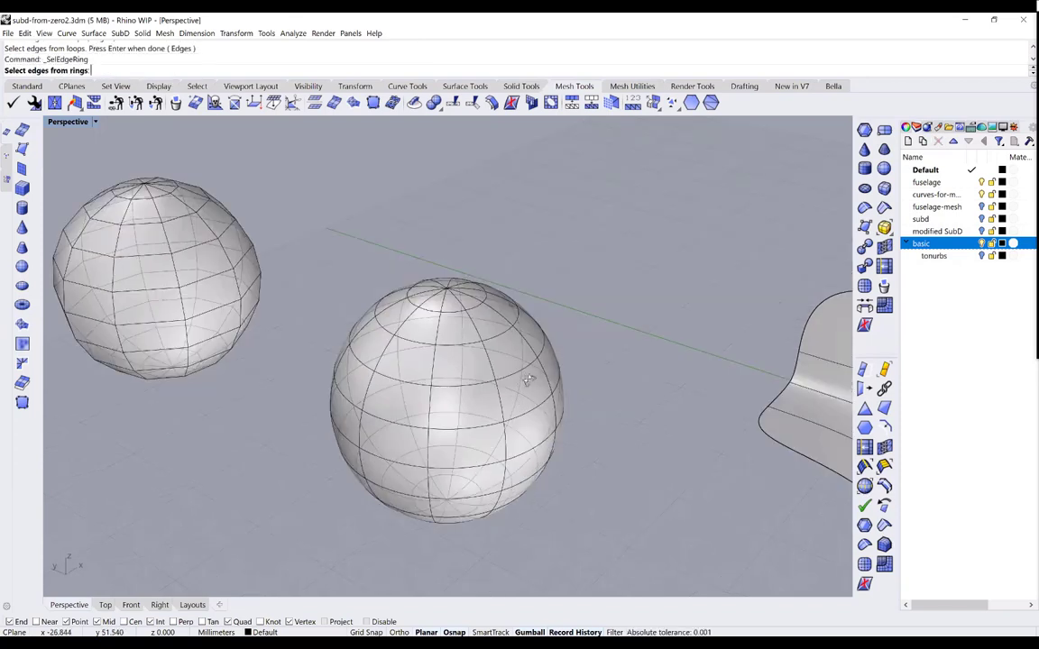
# Select the edge ring between two neighbouring meridians of the SubD sphere with SelEdgeRing, inspect it from all sides, and deselect it
pyautogui.click(476, 311)
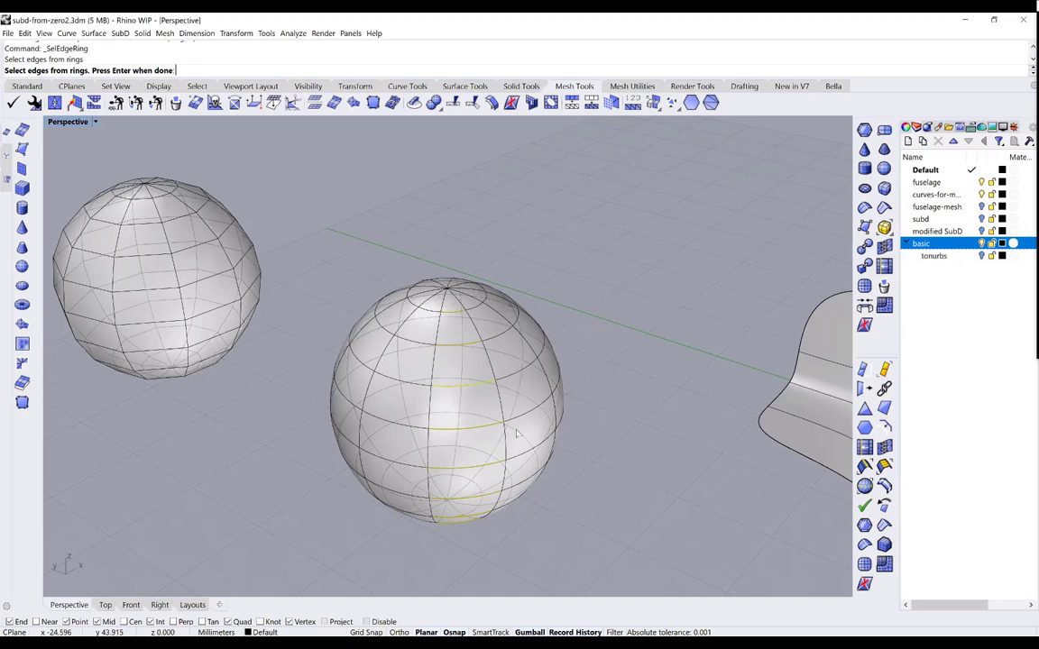
pyautogui.moveTo(559, 510); pyautogui.dragTo(563, 475, button='right')
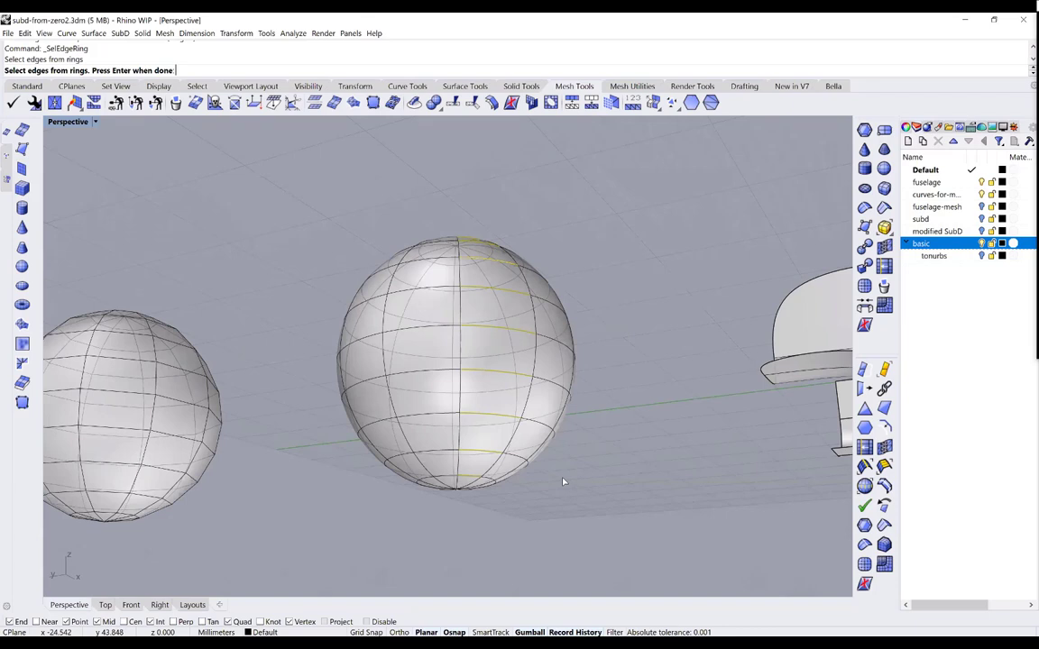
pyautogui.moveTo(553, 377); pyautogui.dragTo(545, 343, button='right')
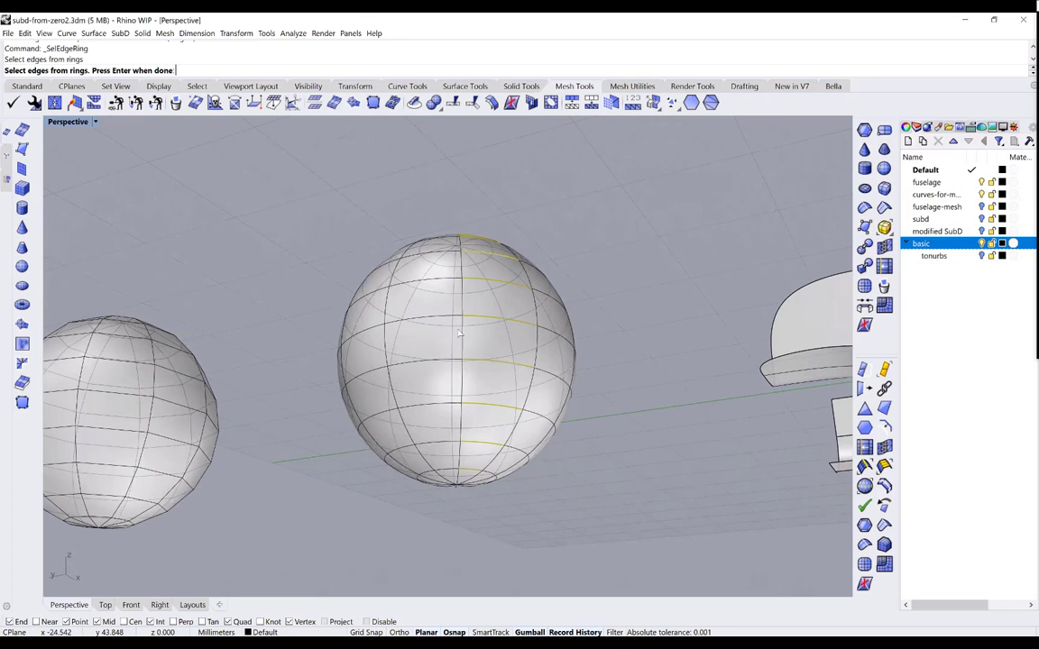
pyautogui.moveTo(459, 334); pyautogui.dragTo(462, 279, button='right')
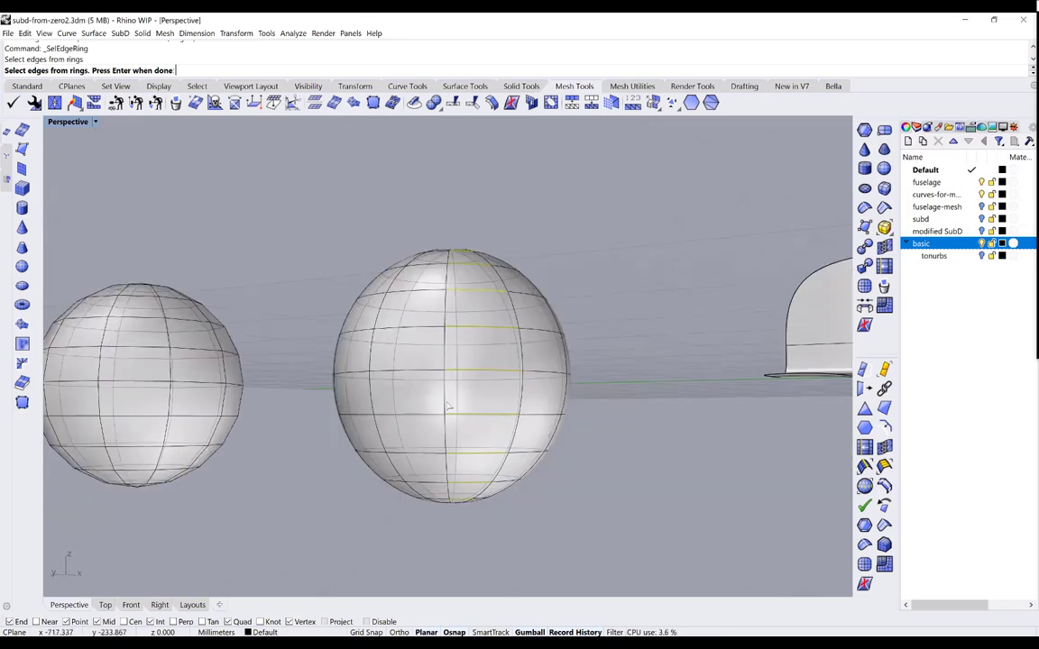
pyautogui.moveTo(449, 406); pyautogui.dragTo(524, 396, button='right')
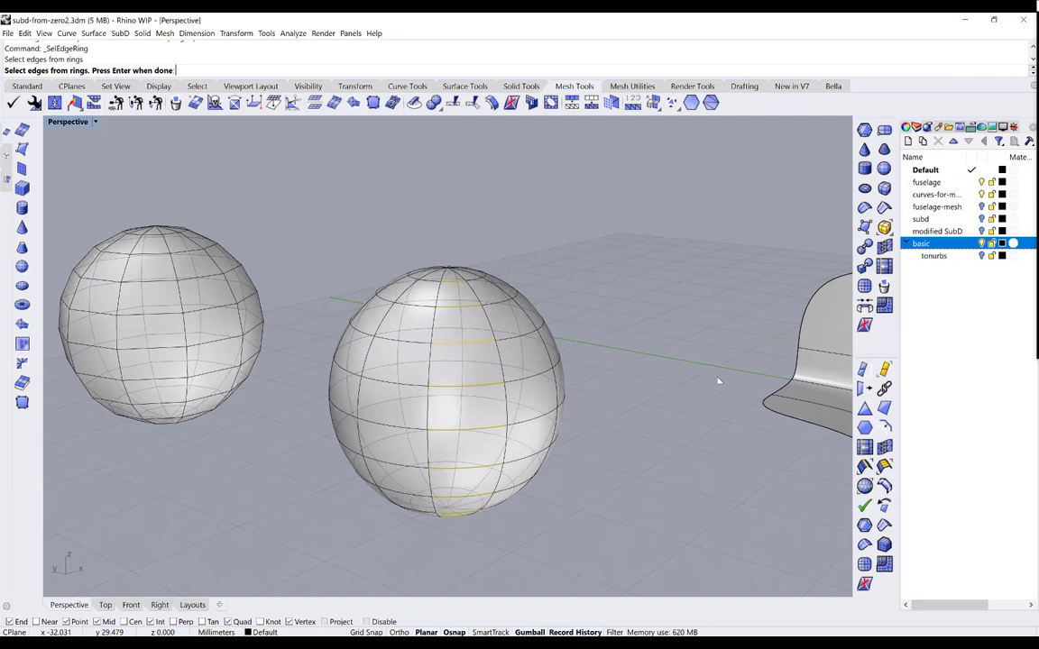
pyautogui.scroll(-3, 721, 377)
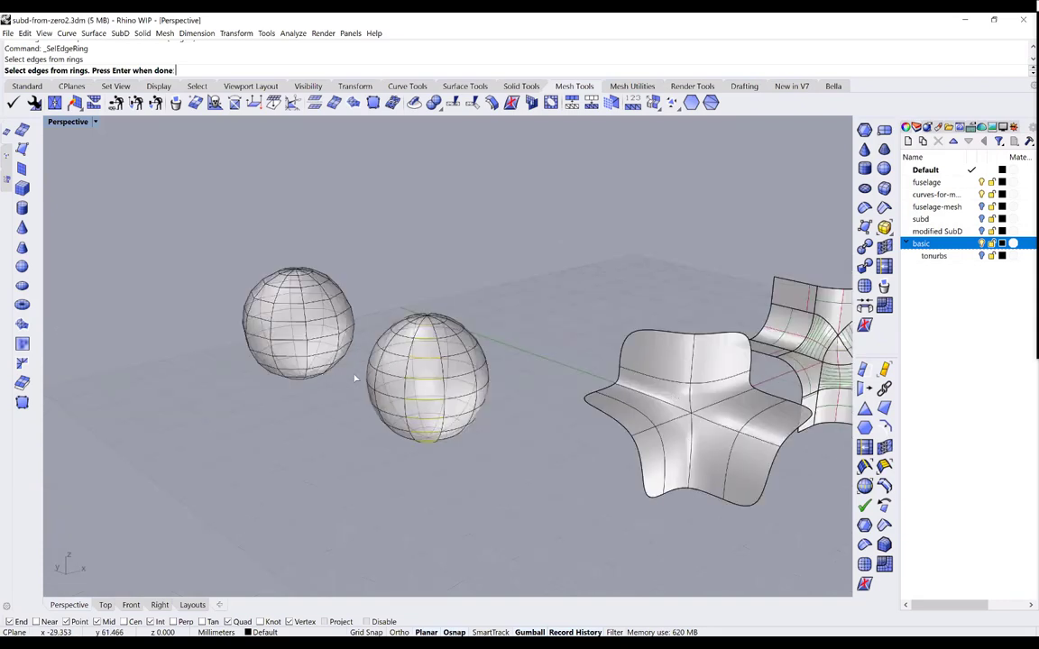
pyautogui.scroll(1, 408, 322)
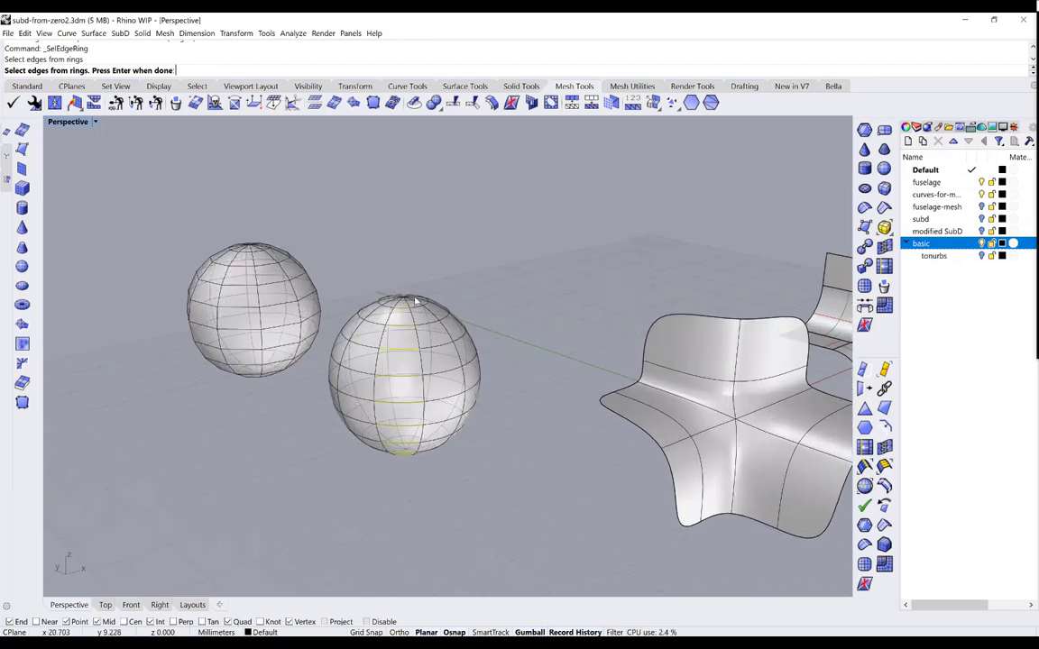
pyautogui.scroll(2, 416, 301)
pyautogui.press('Return')
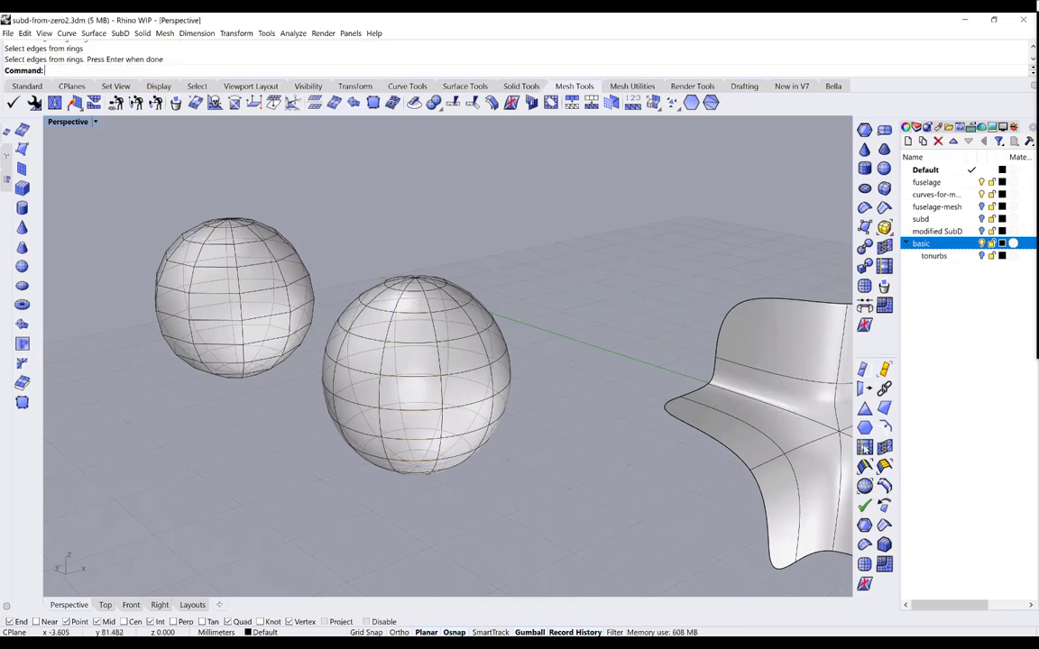
pyautogui.press('Escape')
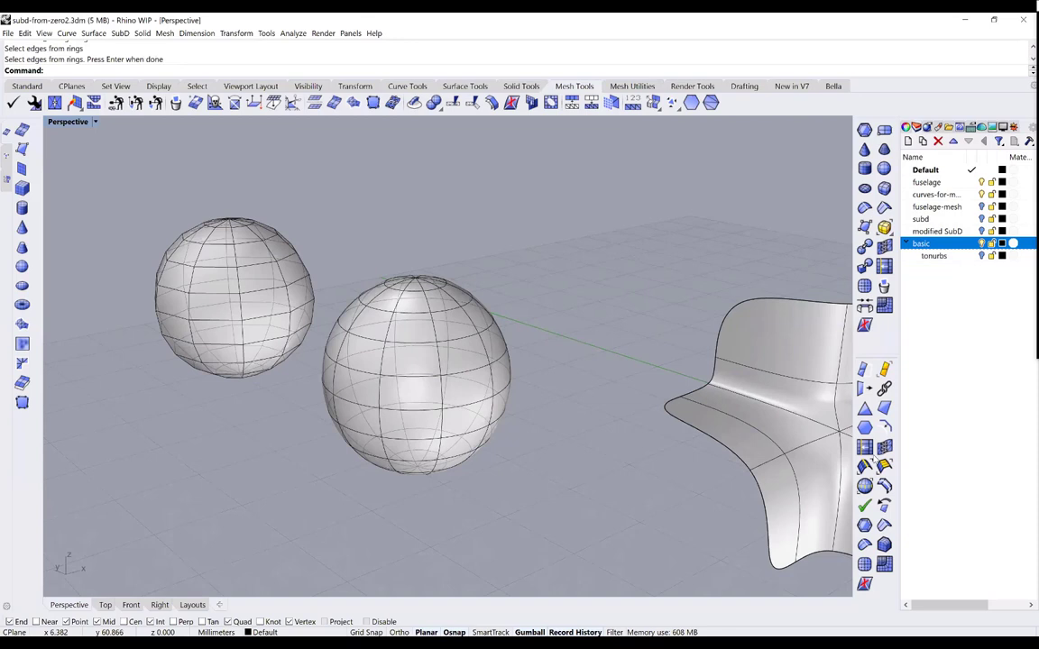
# Try selecting an edge loop with SelEdgeLoop and end the command
pyautogui.click(864, 466)
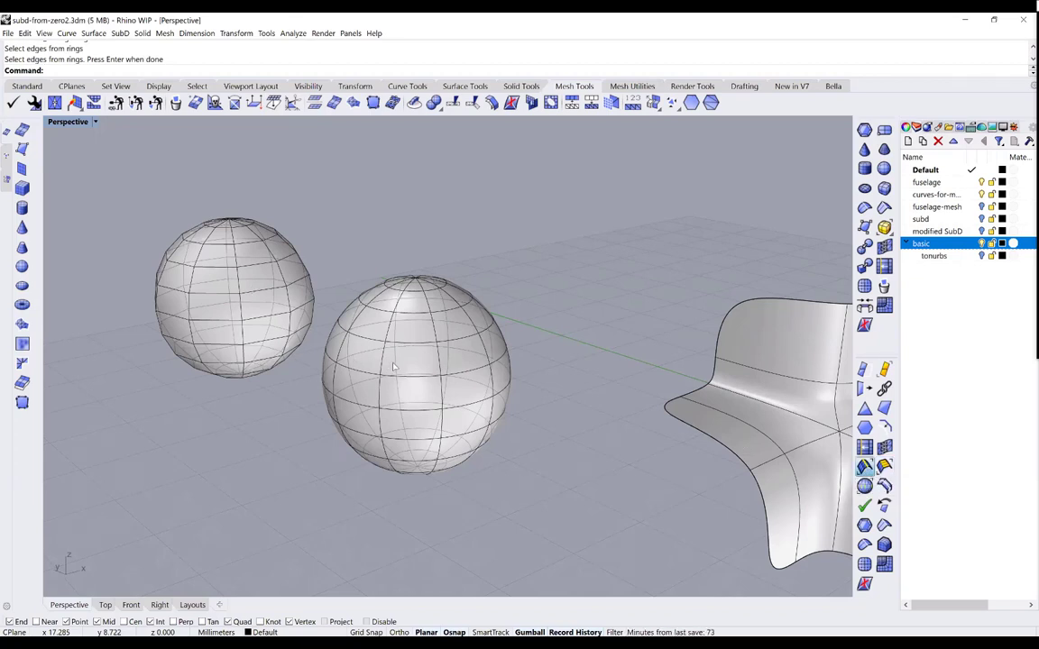
pyautogui.press('Return')
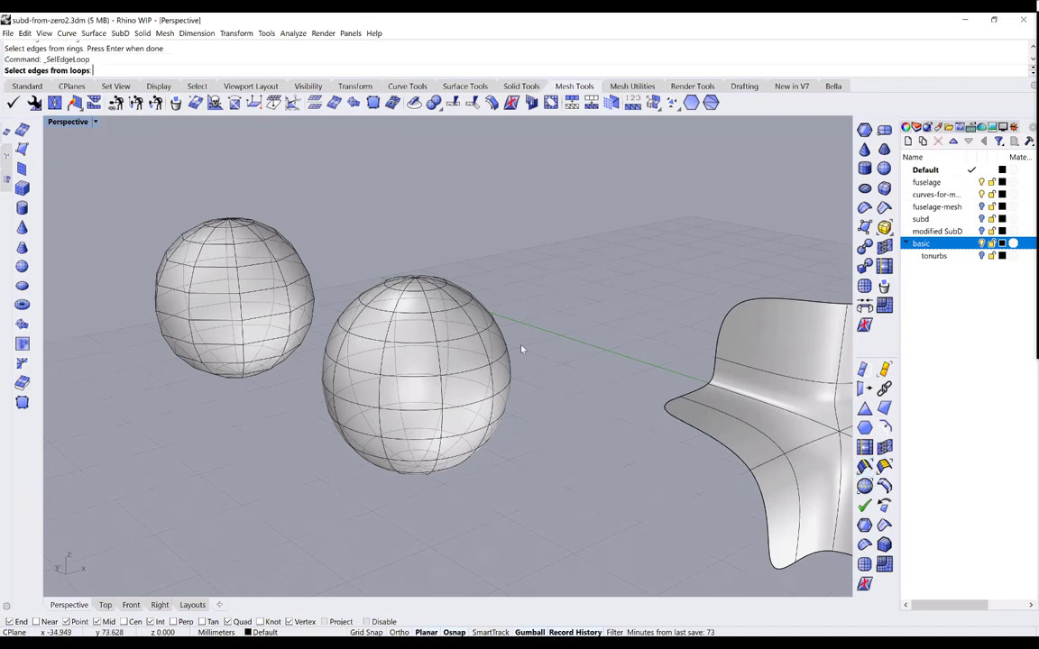
pyautogui.scroll(2, 351, 352)
pyautogui.press('Return')
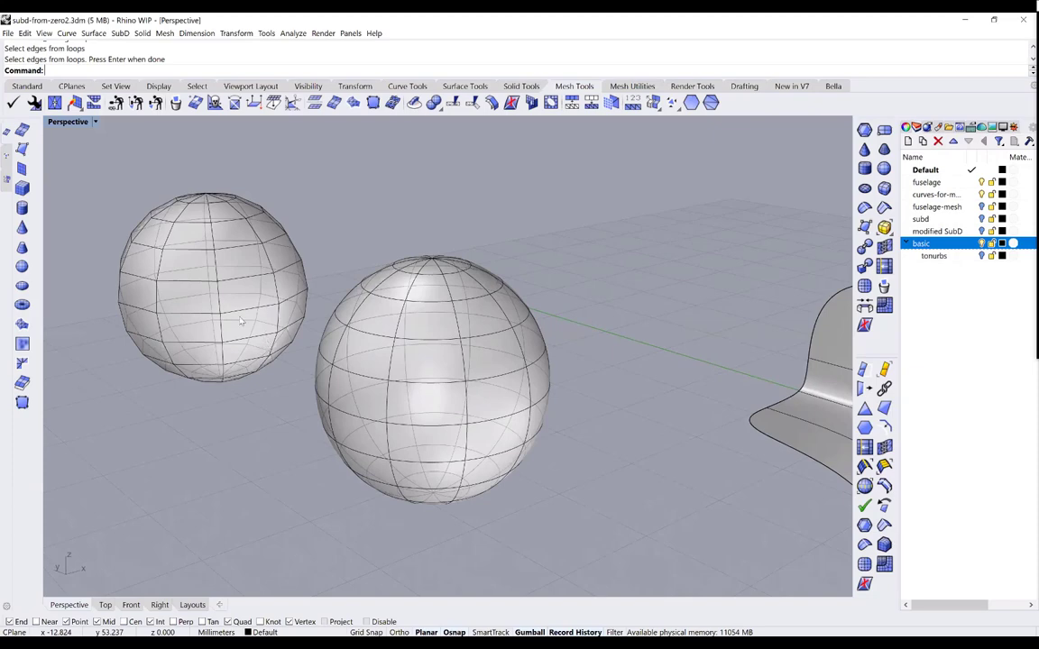
# Delete the mesh sphere, the SubD sphere and the star-shaped SubD, and hide the basic layer
pyautogui.scroll(-3, 450, 468)
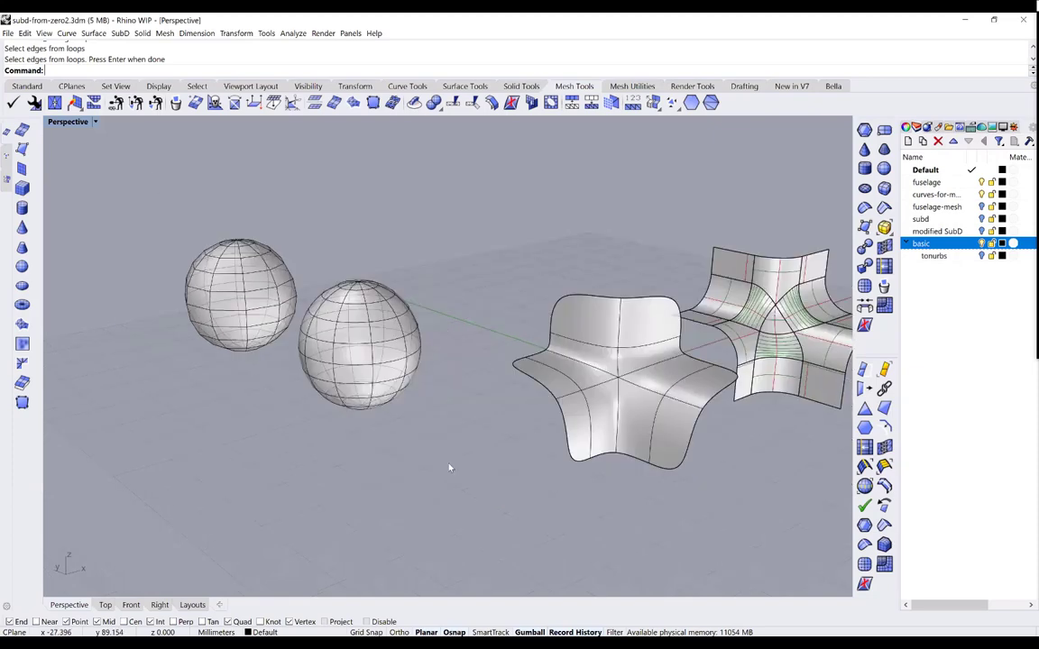
pyautogui.moveTo(429, 448); pyautogui.dragTo(225, 334)
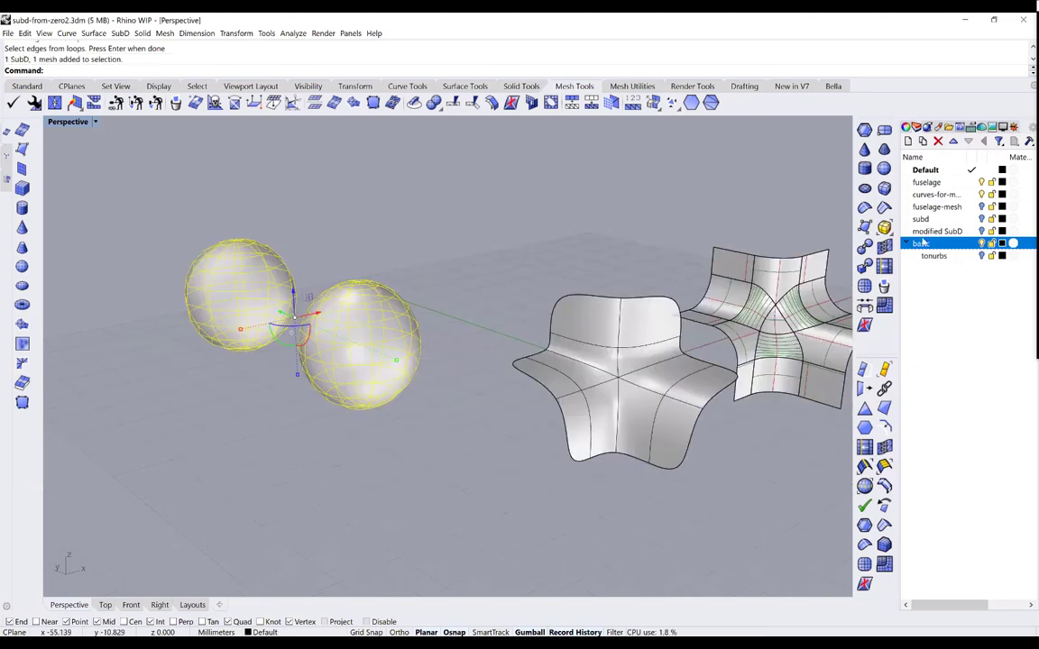
pyautogui.press('Delete')
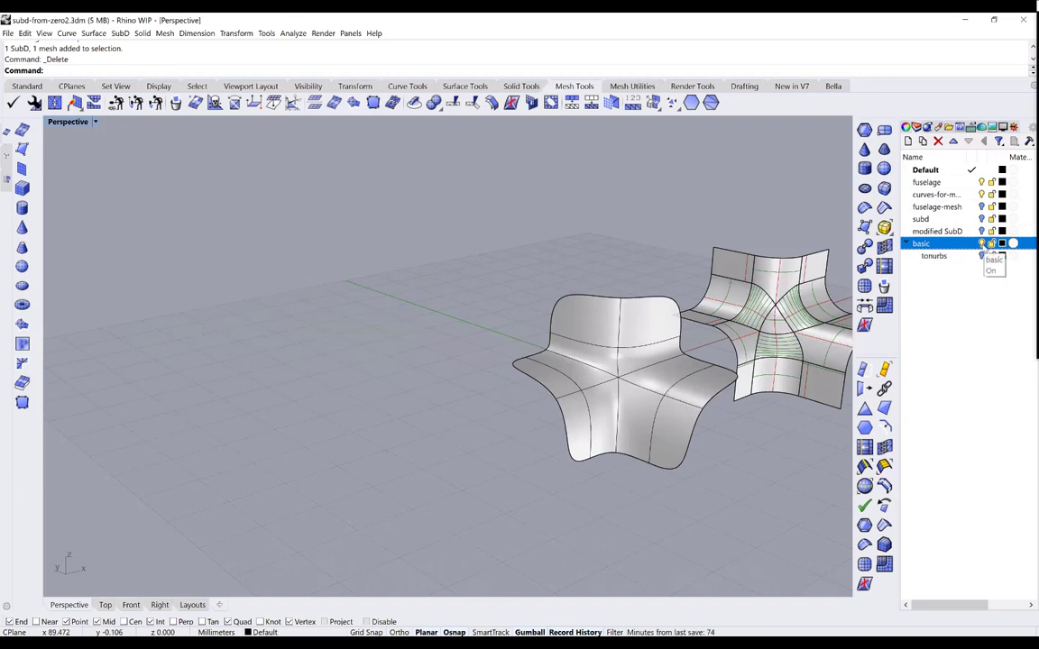
pyautogui.click(981, 244)
pyautogui.click(670, 328)
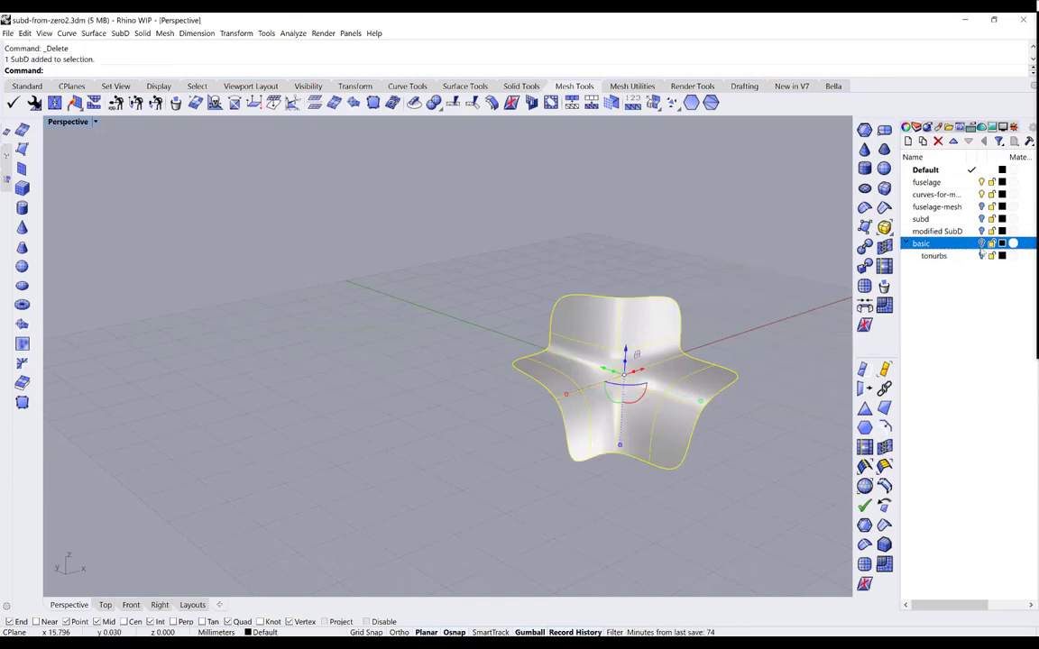
pyautogui.press('Delete')
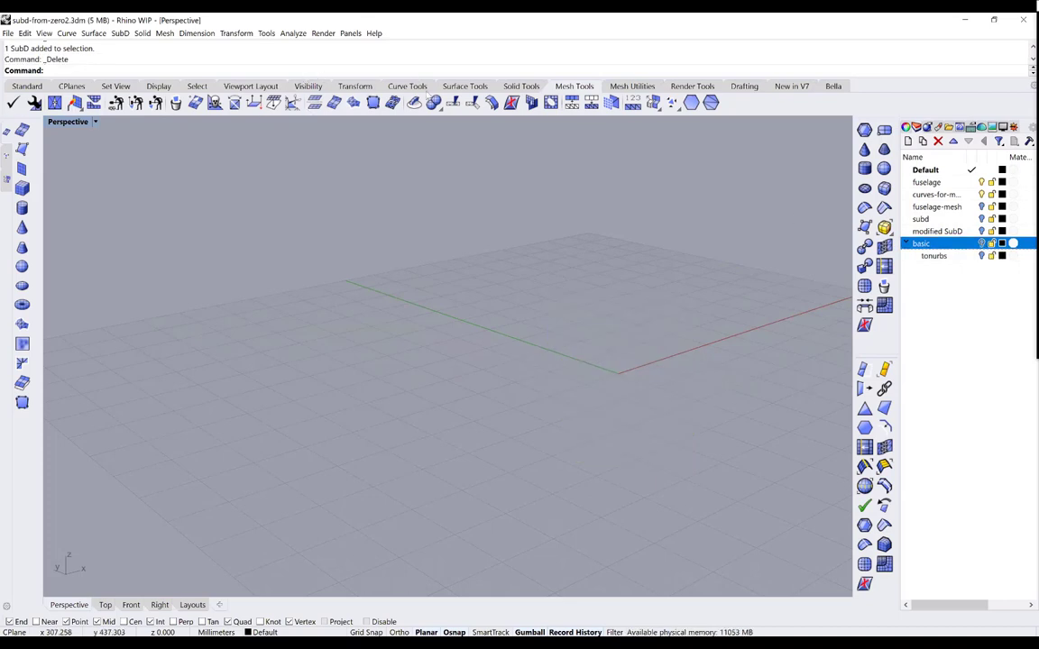
# Show the subd layer to bring up the aircraft SubD with its wing
pyautogui.click(27, 85)
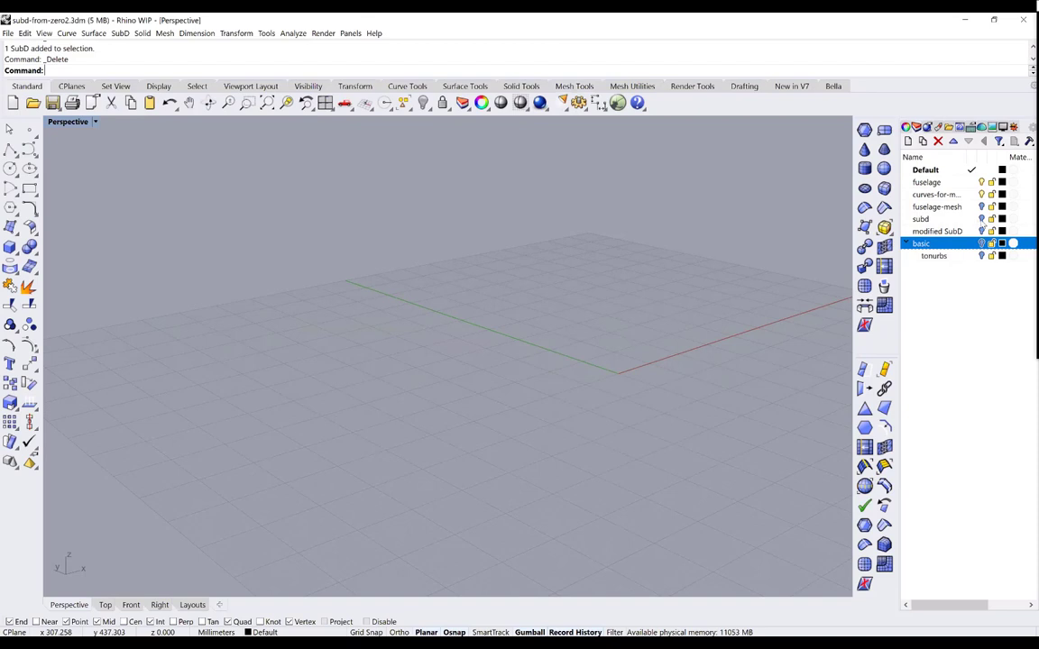
pyautogui.click(981, 220)
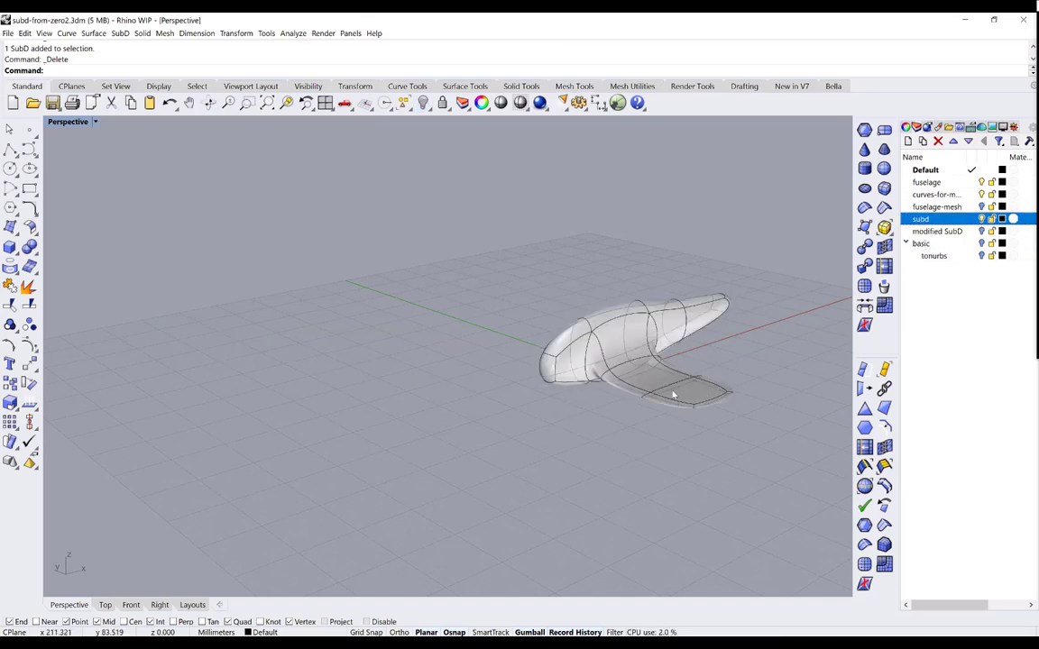
pyautogui.moveTo(672, 394); pyautogui.dragTo(672, 433, button='right')
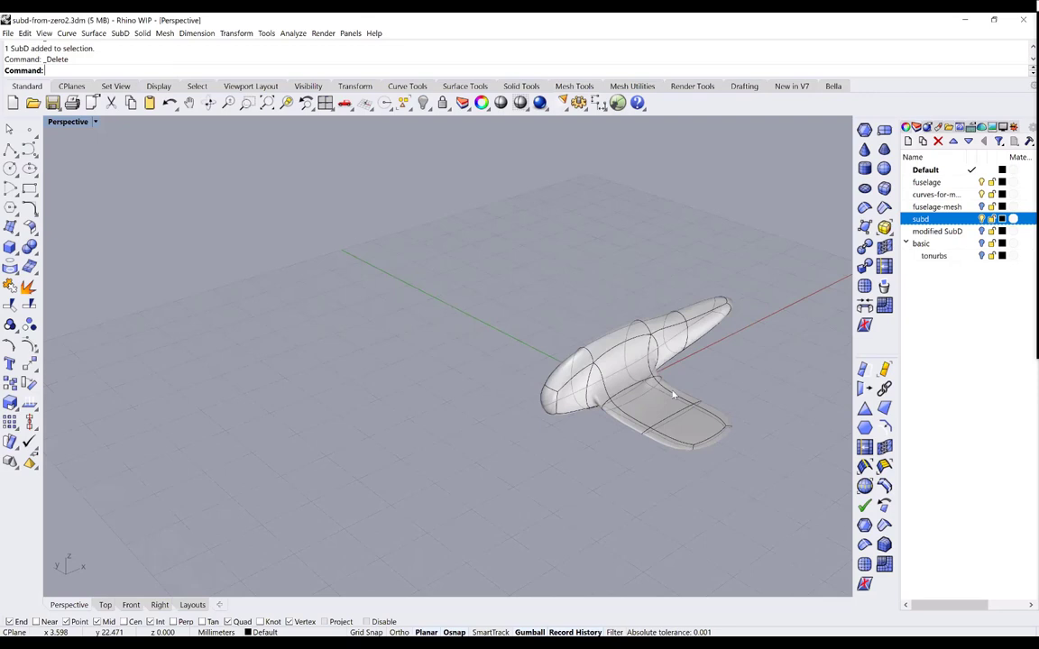
pyautogui.press('Home')
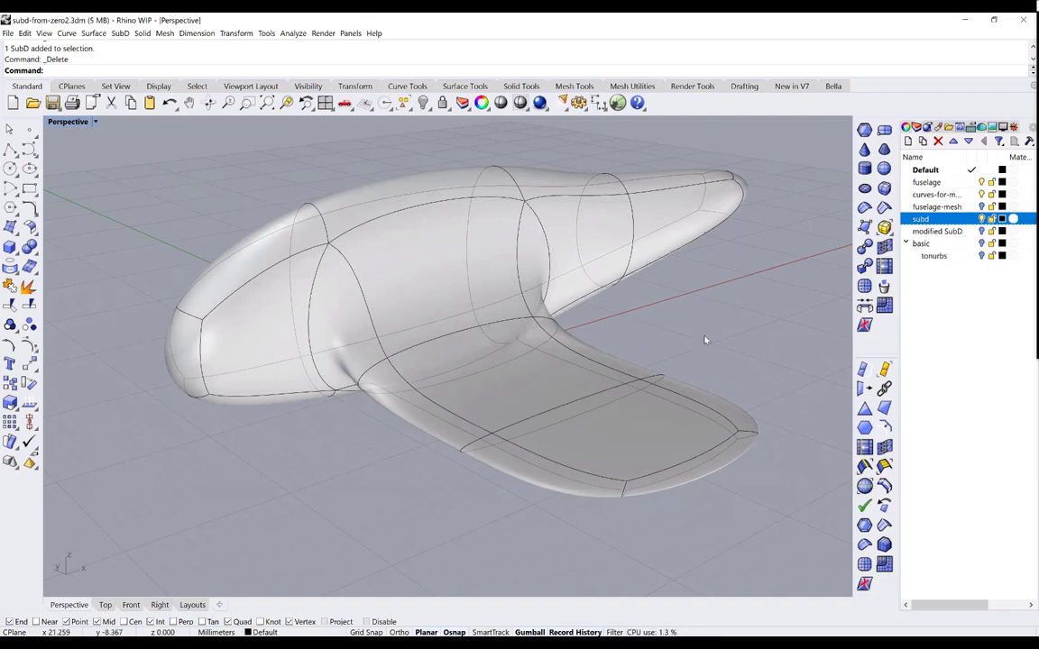
# Undo the recent changes back through the wing's gumball moves and extrusions, until only the plain fuselage SubD on the subd layer remains
pyautogui.hotkey('ctrl', 'z')
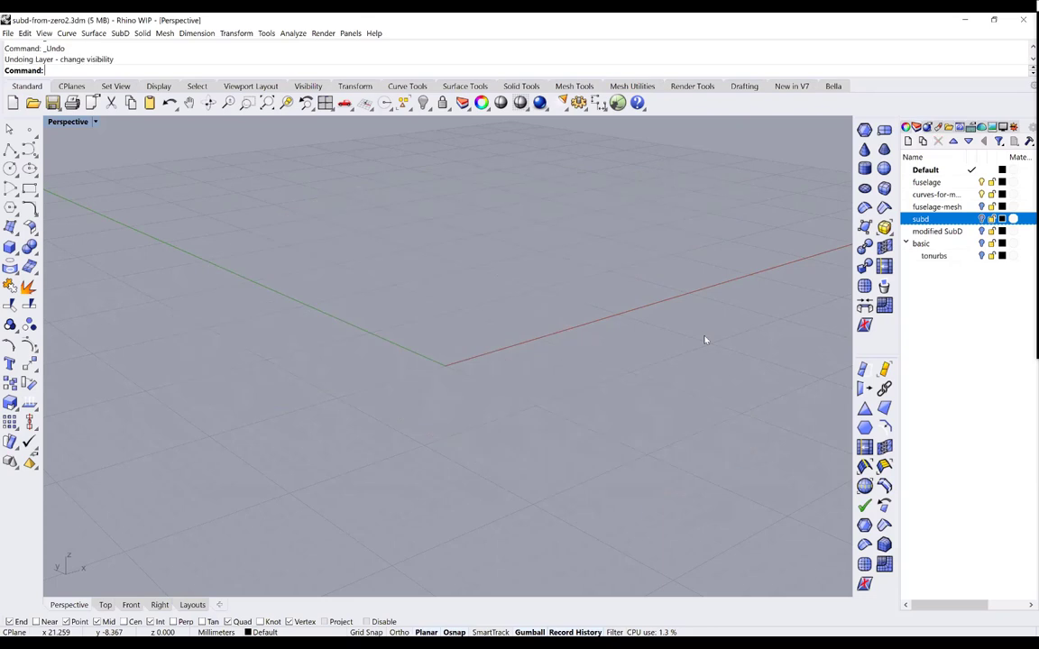
pyautogui.hotkey('ctrl', 'z')
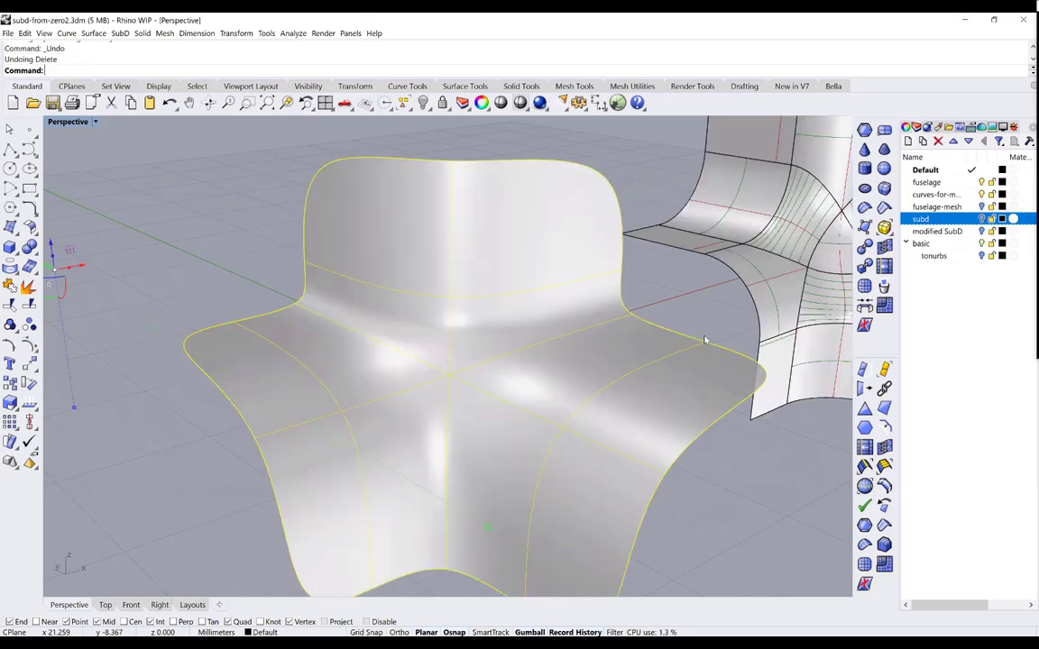
pyautogui.hotkey('ctrl', 'z')
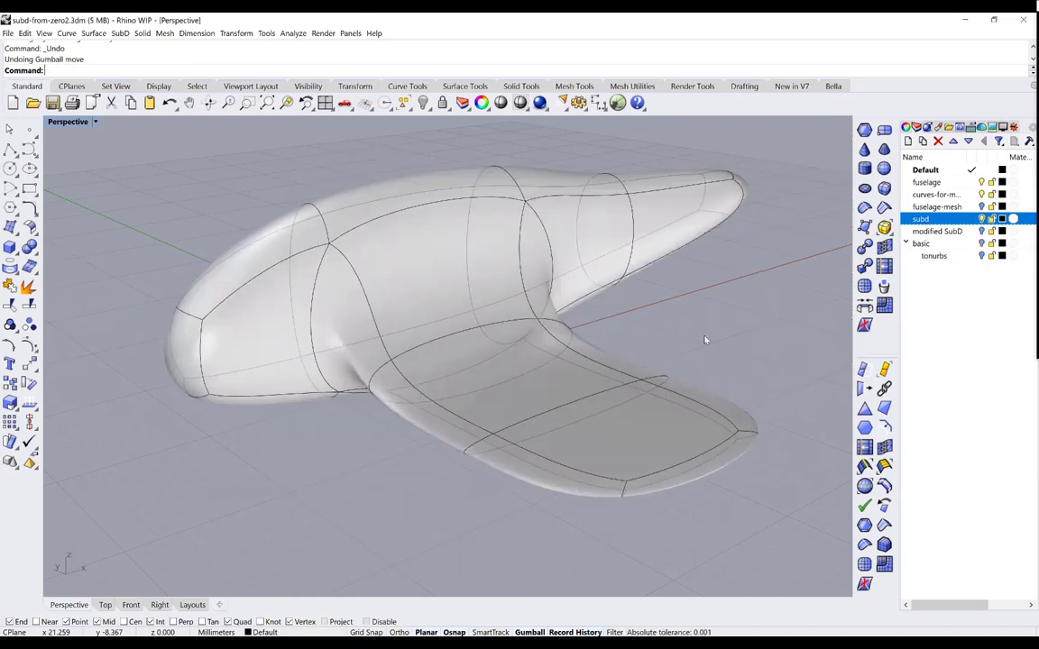
pyautogui.hotkey('ctrl', 'z')
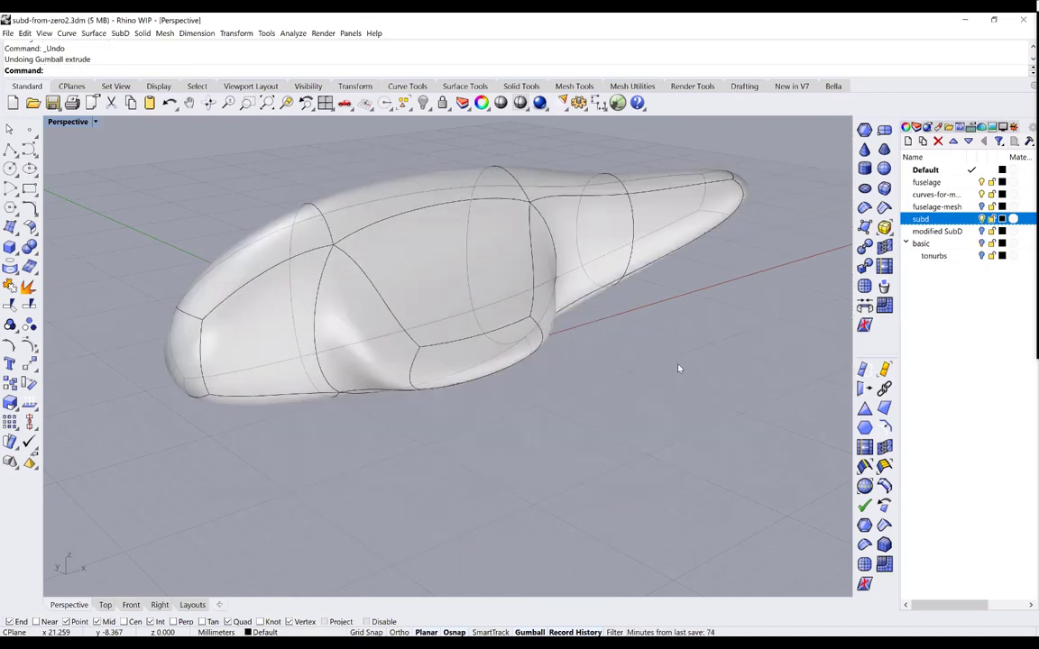
pyautogui.hotkey('ctrl', 'z')
pyautogui.hotkey('ctrl', 'z')
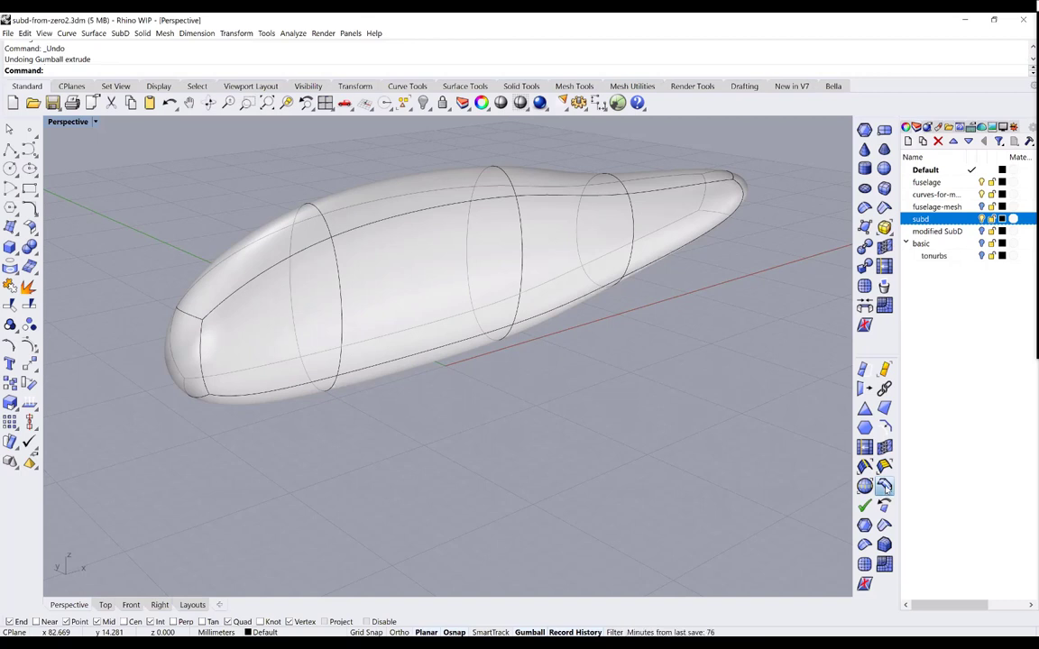
# Try to insert an edge loop between the front and middle cross-section loops of the fuselage SubD
pyautogui.click(883, 487)
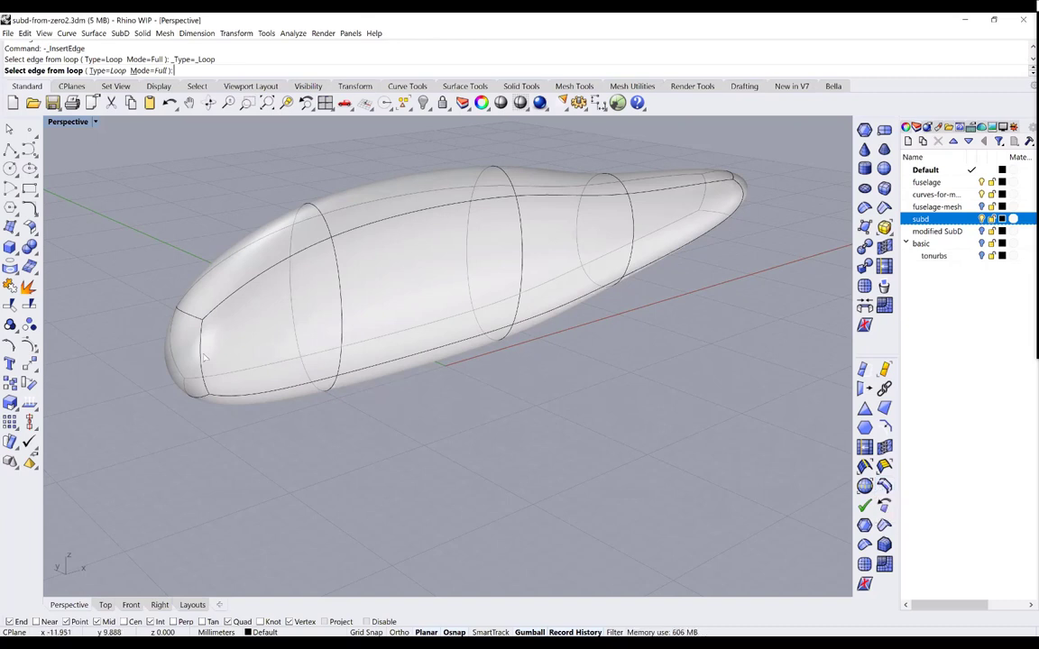
pyautogui.click(341, 307)
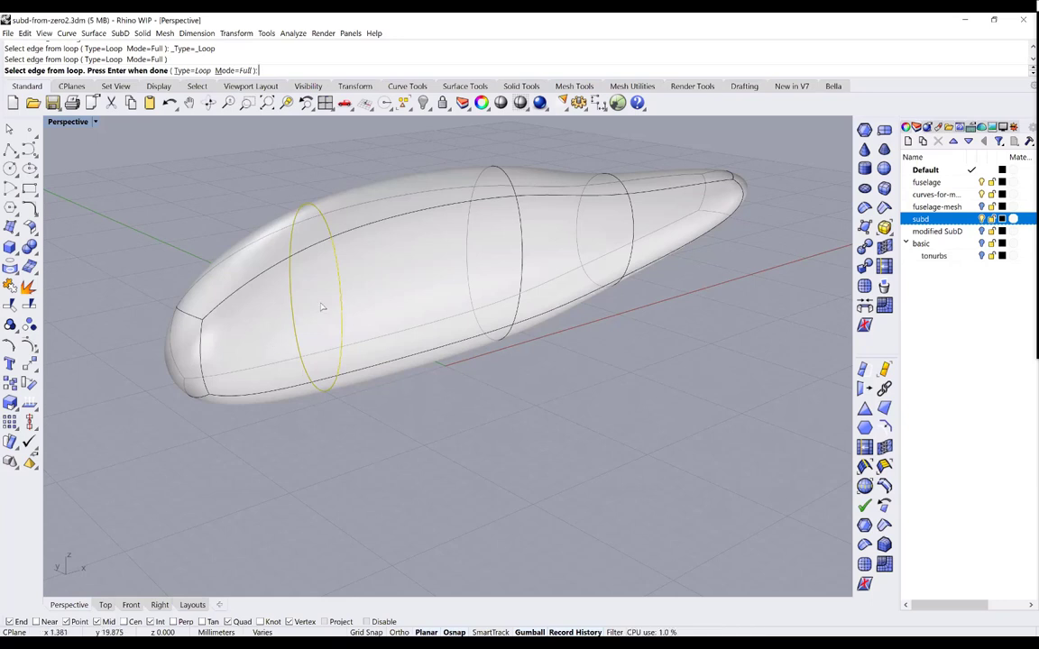
pyautogui.press('Return')
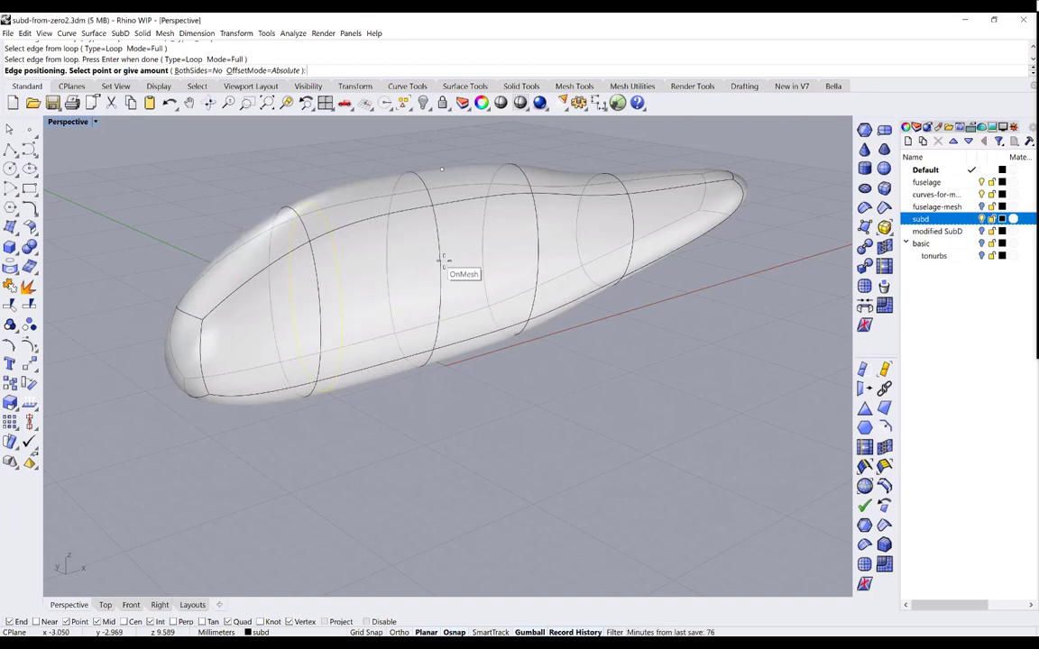
pyautogui.click(444, 262)
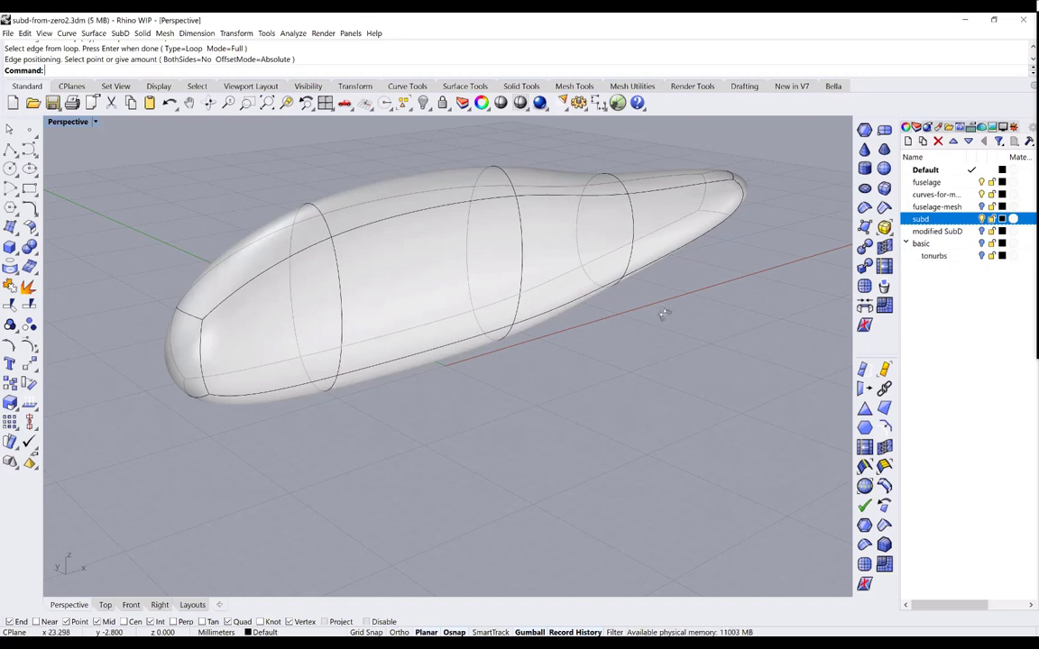
pyautogui.moveTo(664, 314); pyautogui.dragTo(628, 285, button='right')
pyautogui.press('Left')
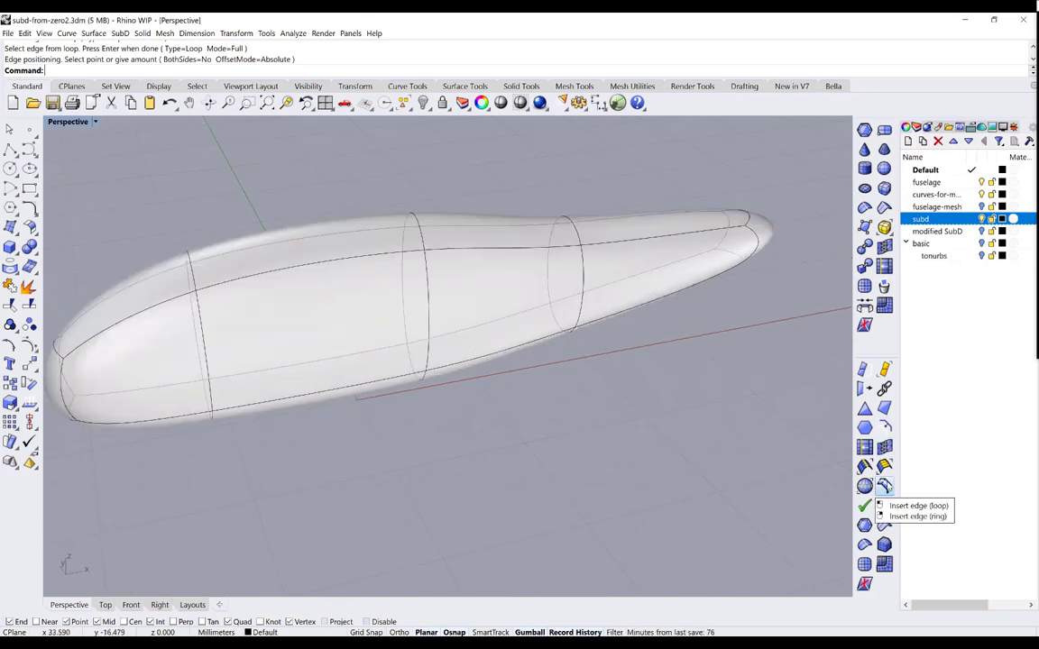
# Insert an edge loop on the fuselage between its rear cross-section loop and the tail
pyautogui.click(884, 487)
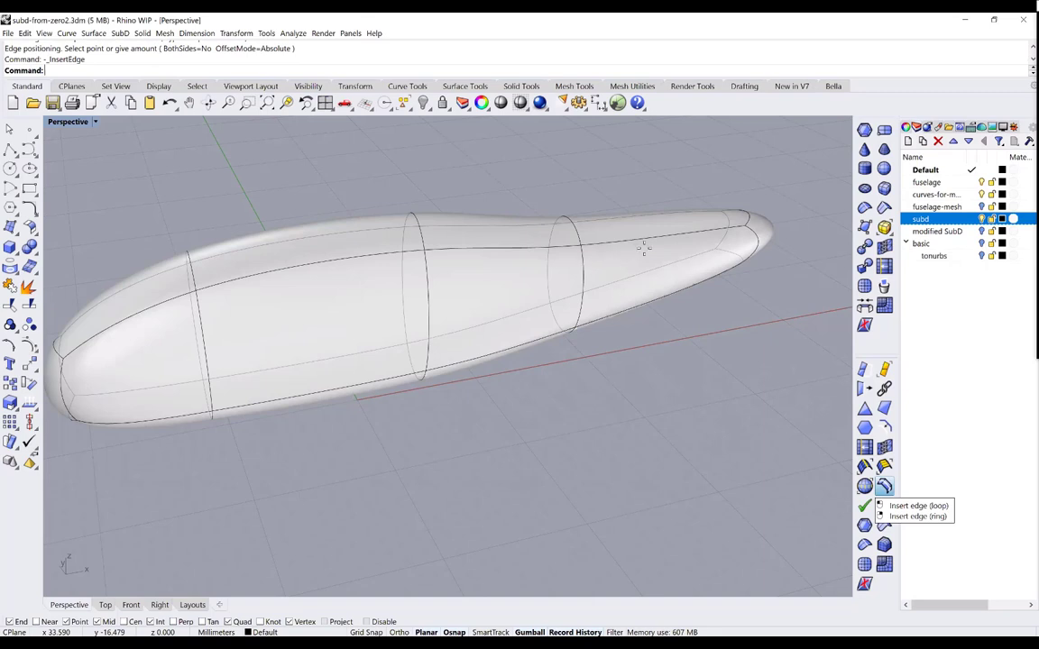
pyautogui.click(581, 254)
pyautogui.press('Return')
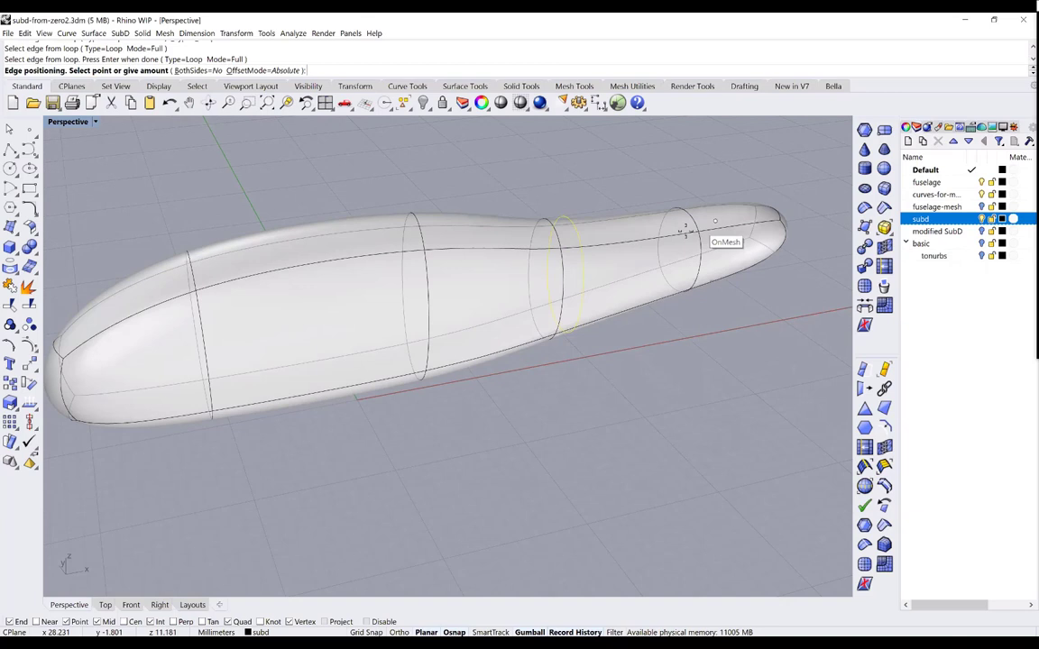
pyautogui.click(686, 232)
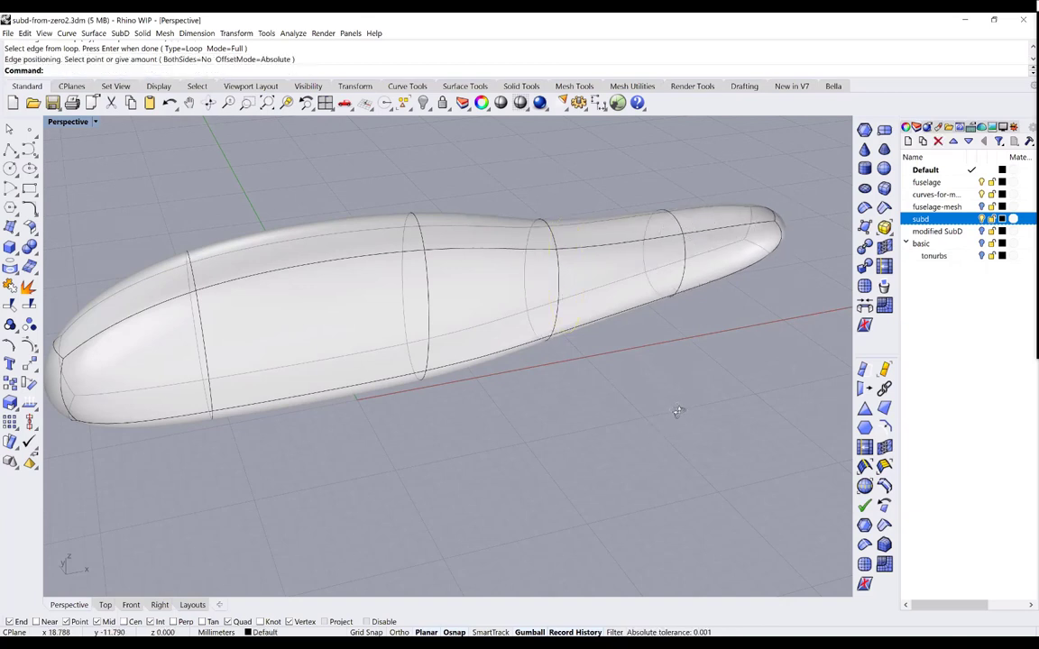
pyautogui.moveTo(683, 414)
pyautogui.mouseDown(button='right')
pyautogui.moveTo(649, 388)
pyautogui.moveTo(698, 424)
pyautogui.moveTo(689, 417)
pyautogui.mouseUp(button='right')
# Insert a lengthwise edge loop around the fuselage from the ring of vertical side edges, placed about midway up the sides
pyautogui.moveTo(888, 488); pyautogui.dragTo(898, 490, button='right')
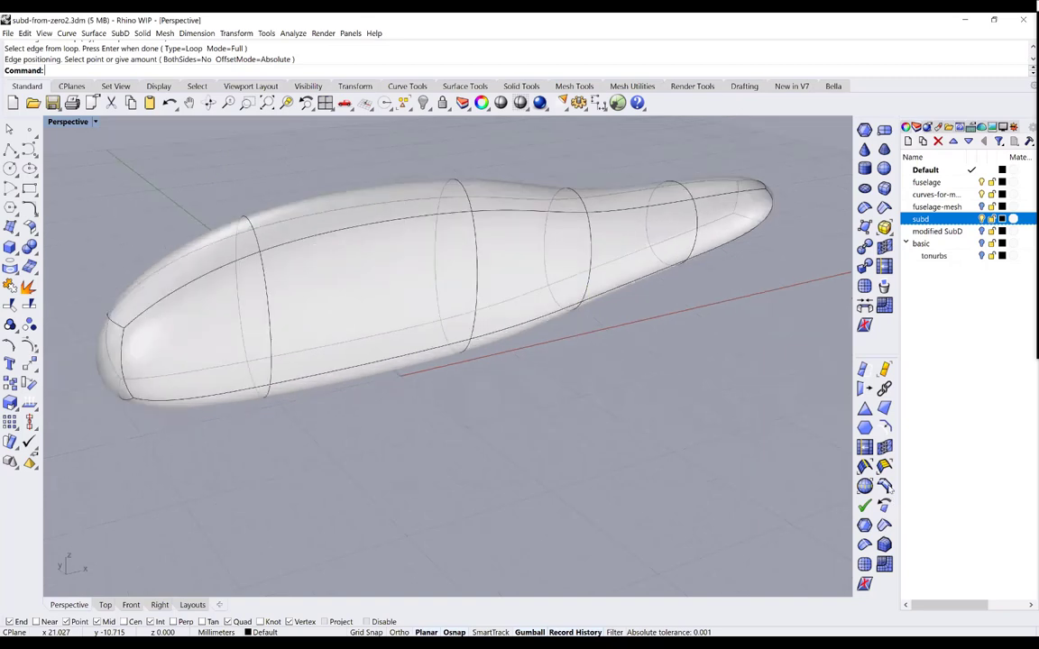
pyautogui.moveTo(270, 382); pyautogui.dragTo(220, 347, button='right')
pyautogui.rightClick(220, 348)
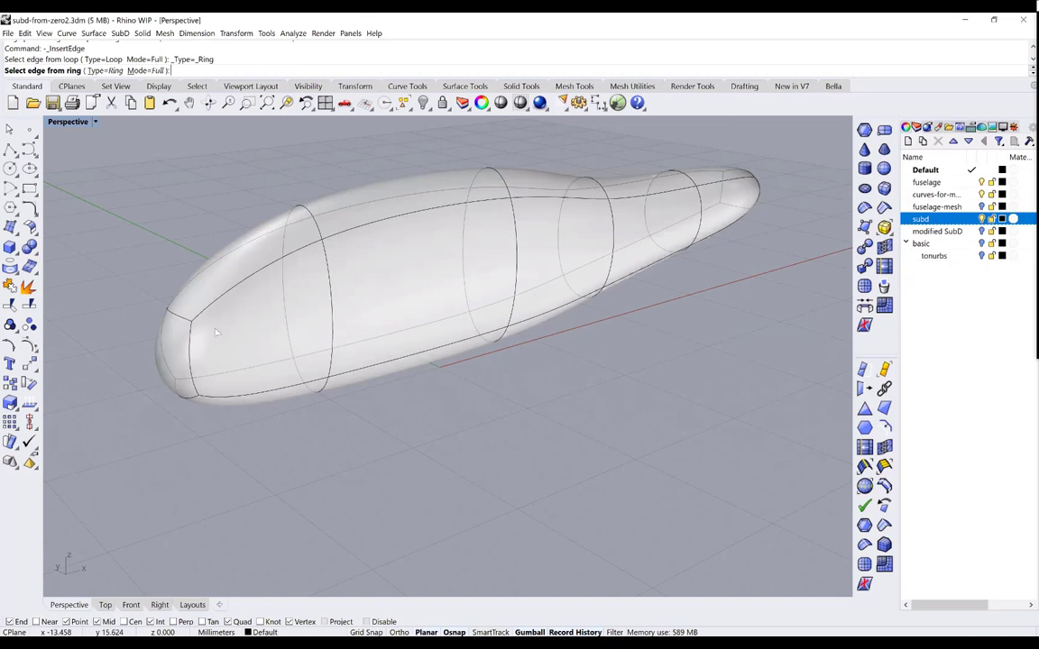
pyautogui.click(263, 273)
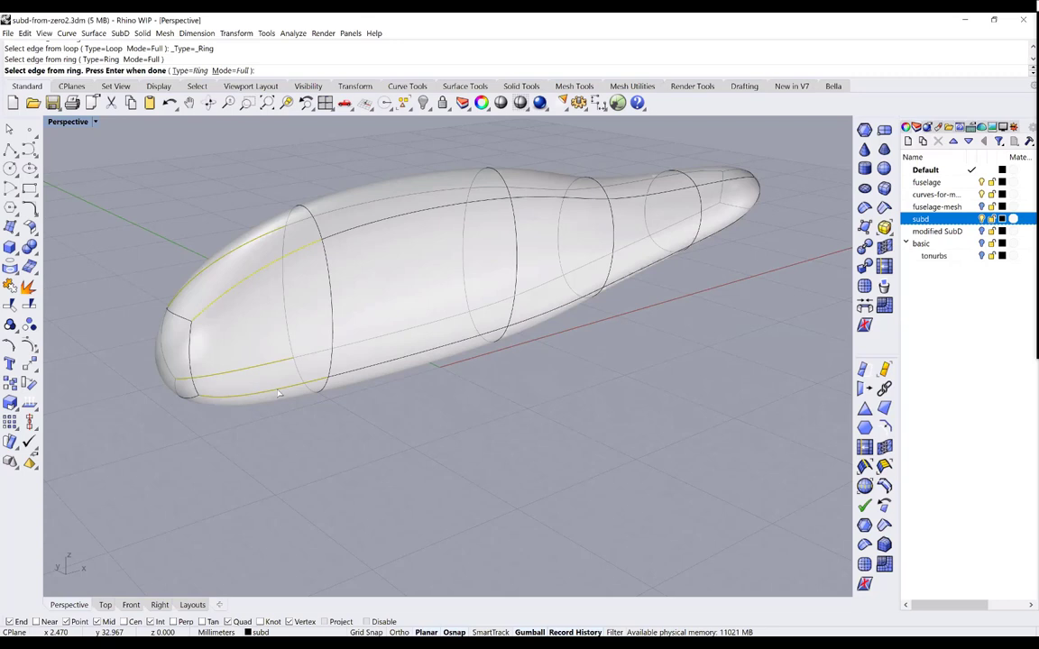
pyautogui.click(334, 302)
pyautogui.press('Return')
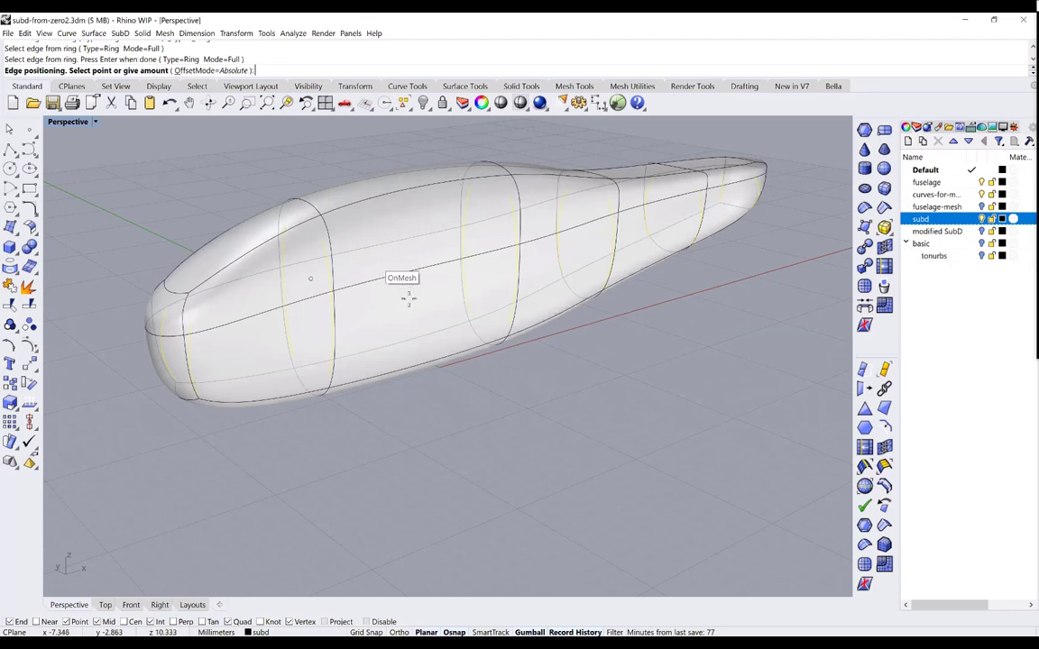
pyautogui.moveTo(394, 350); pyautogui.dragTo(422, 318, button='right')
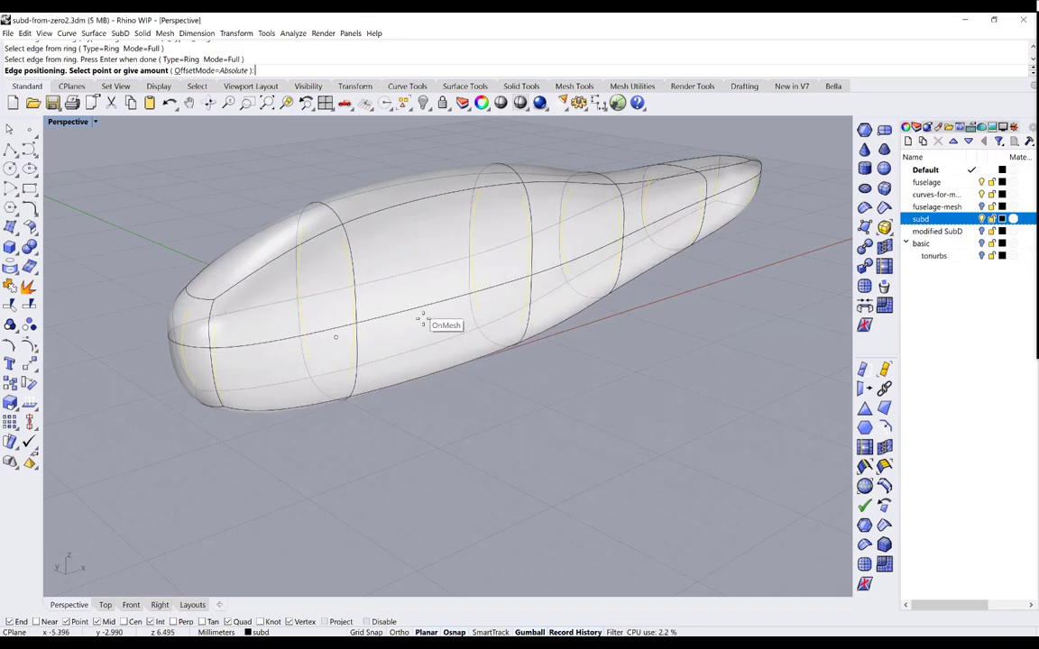
pyautogui.click(423, 321)
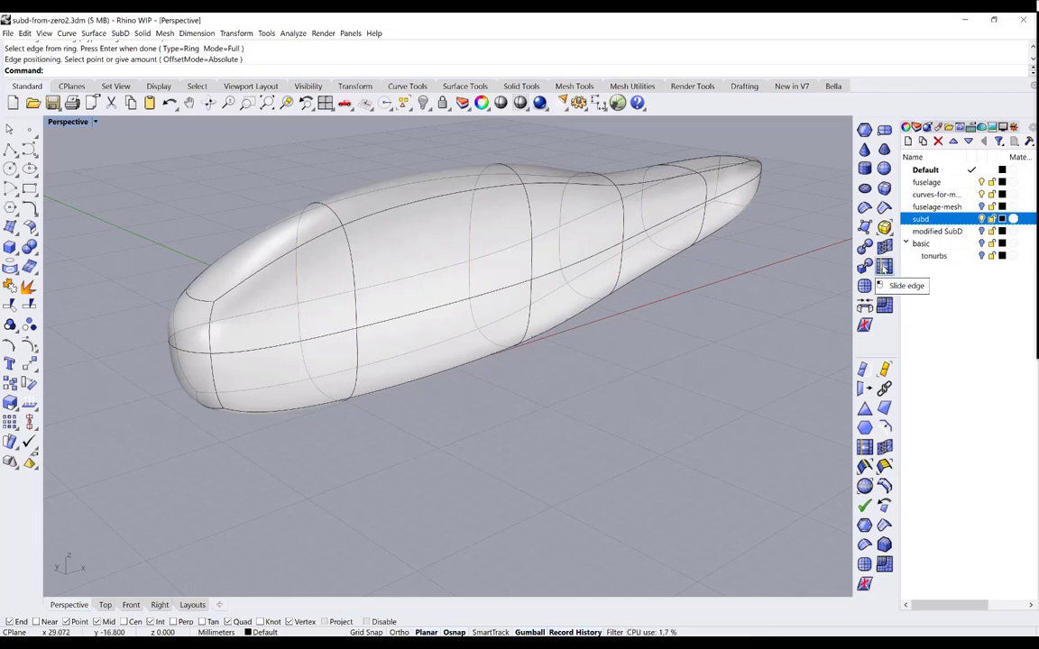
# Slide the lengthwise side edge loop slightly downward on the fuselage with SlideEdge
pyautogui.click(883, 226)
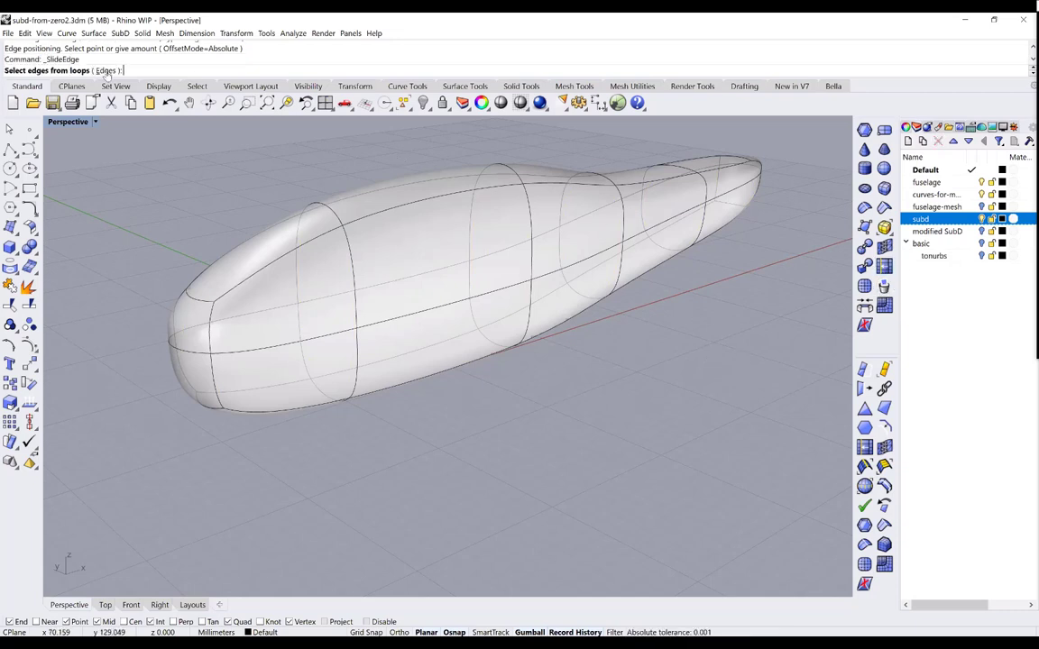
pyautogui.click(408, 322)
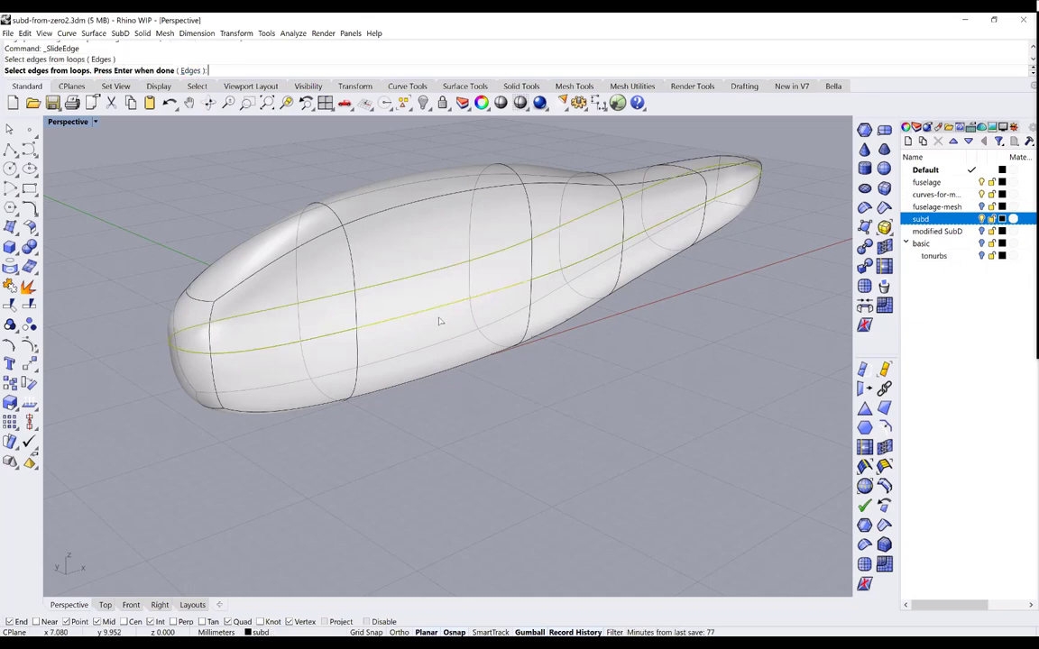
pyautogui.rightClick(439, 322)
pyautogui.press('Return')
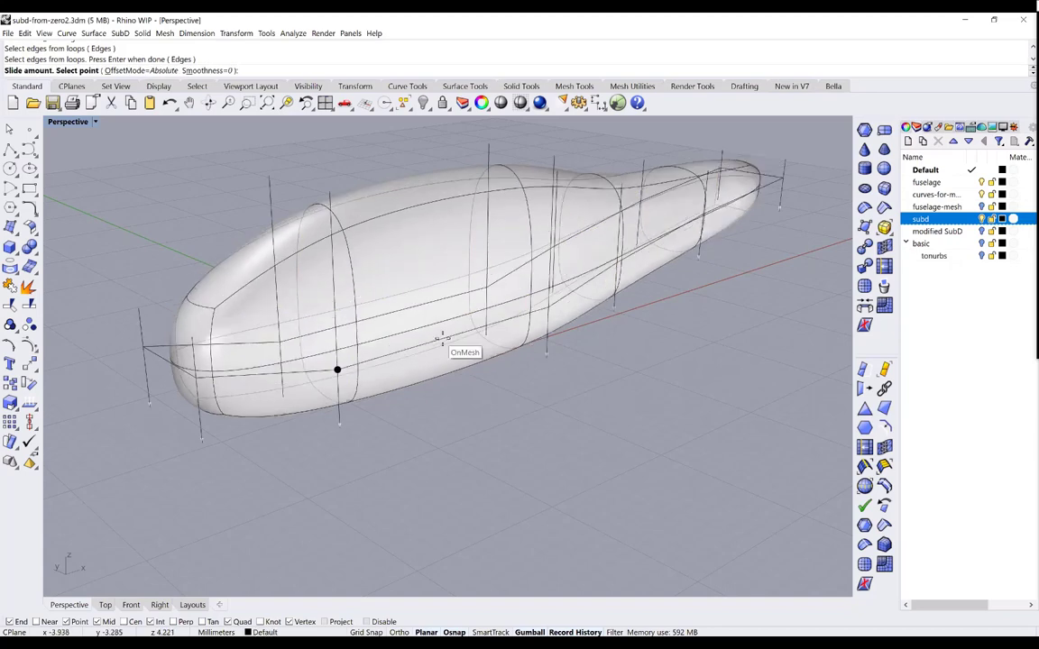
pyautogui.click(442, 341)
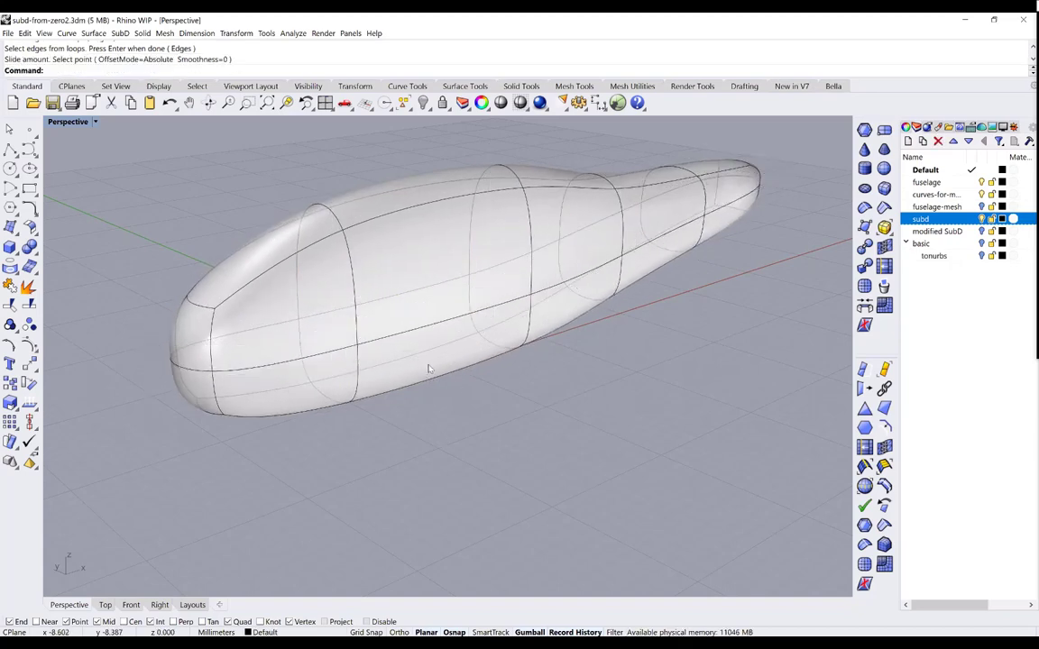
# Extrude the lower side face between the front and middle cross-section loops outward to start a wing
pyautogui.moveTo(475, 359); pyautogui.dragTo(445, 356, button='right')
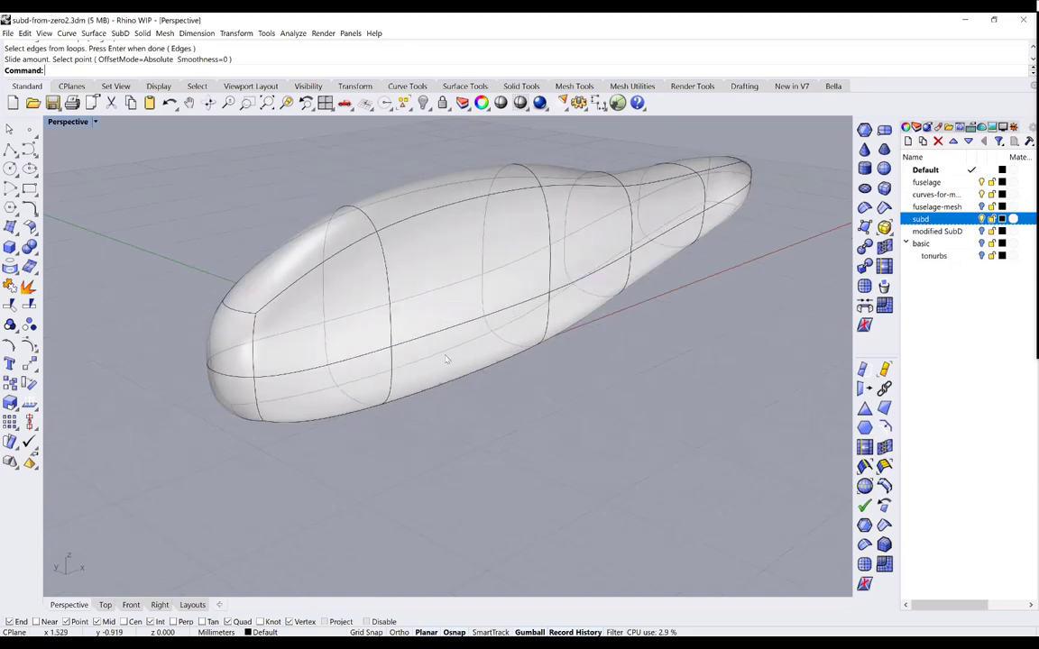
pyautogui.moveTo(409, 289); pyautogui.dragTo(410, 276, button='right')
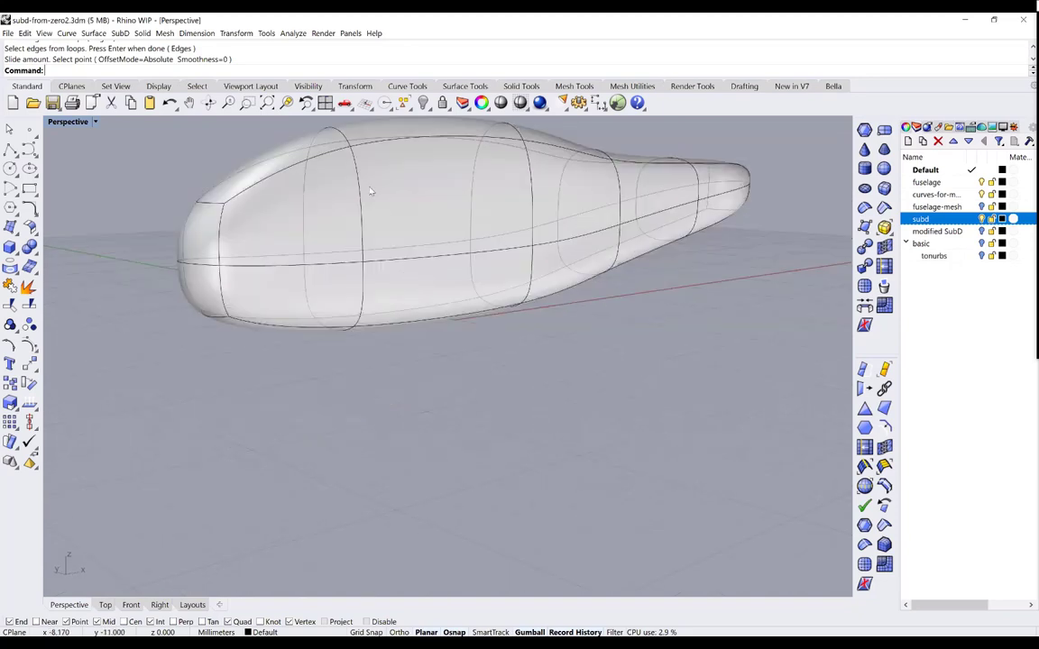
pyautogui.moveTo(321, 175); pyautogui.dragTo(383, 230, button='right')
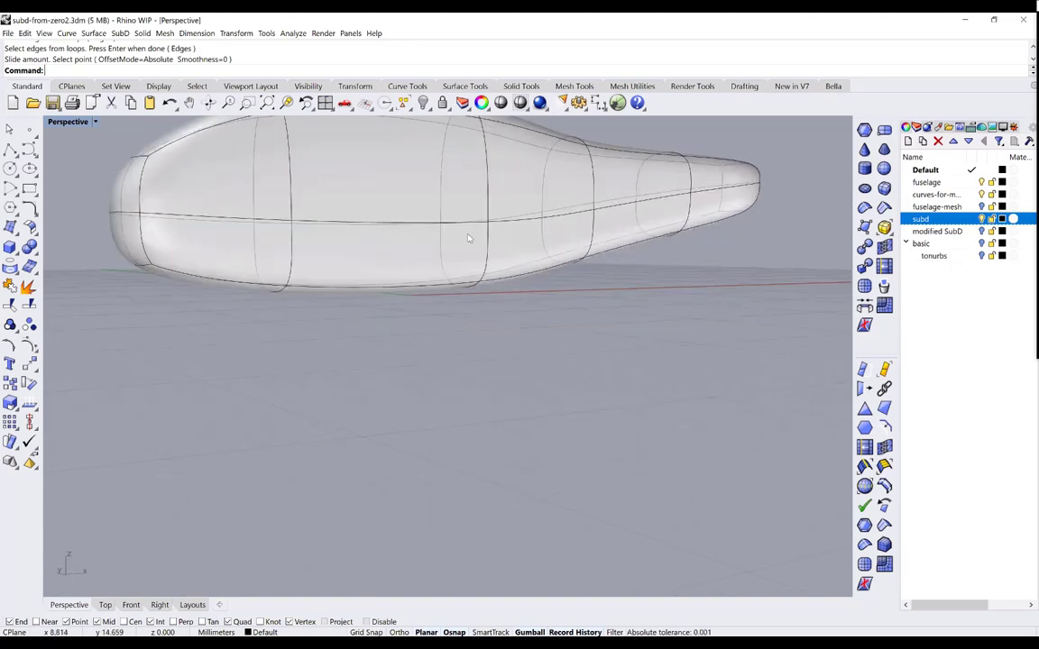
pyautogui.moveTo(468, 238); pyautogui.dragTo(473, 228, button='right')
pyautogui.moveTo(508, 269); pyautogui.dragTo(532, 260, button='right')
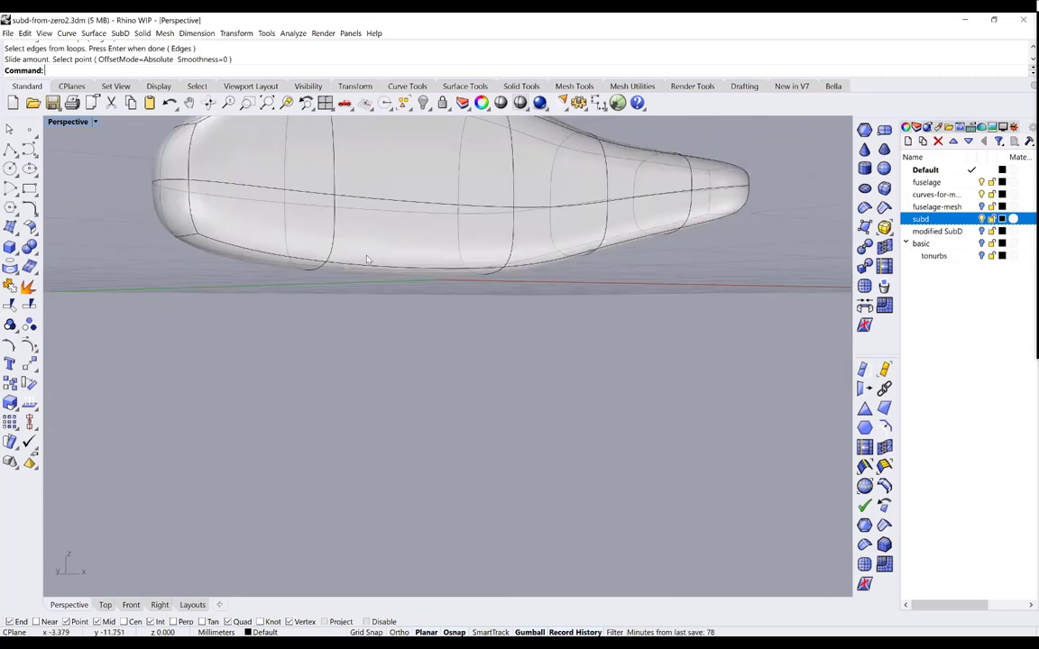
pyautogui.moveTo(367, 260); pyautogui.dragTo(330, 263, button='right')
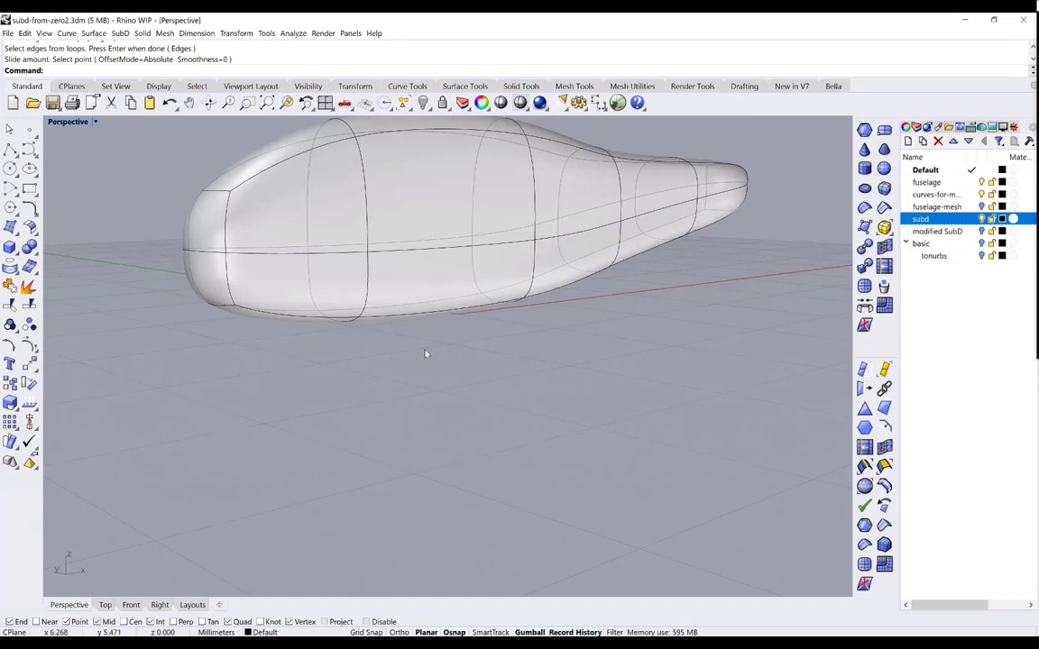
pyautogui.moveTo(426, 353); pyautogui.dragTo(464, 318, button='right')
pyautogui.keyDown('ctrl'); pyautogui.keyDown('shift'); pyautogui.click(463, 317); pyautogui.keyUp('shift'); pyautogui.keyUp('ctrl')
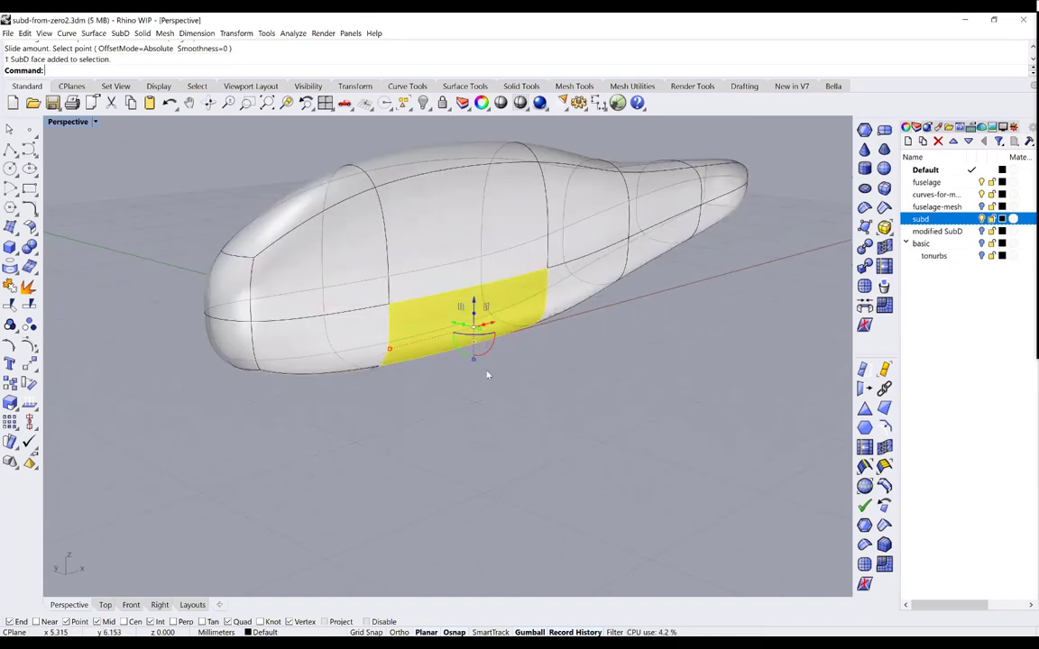
pyautogui.moveTo(508, 373); pyautogui.dragTo(519, 350, button='right')
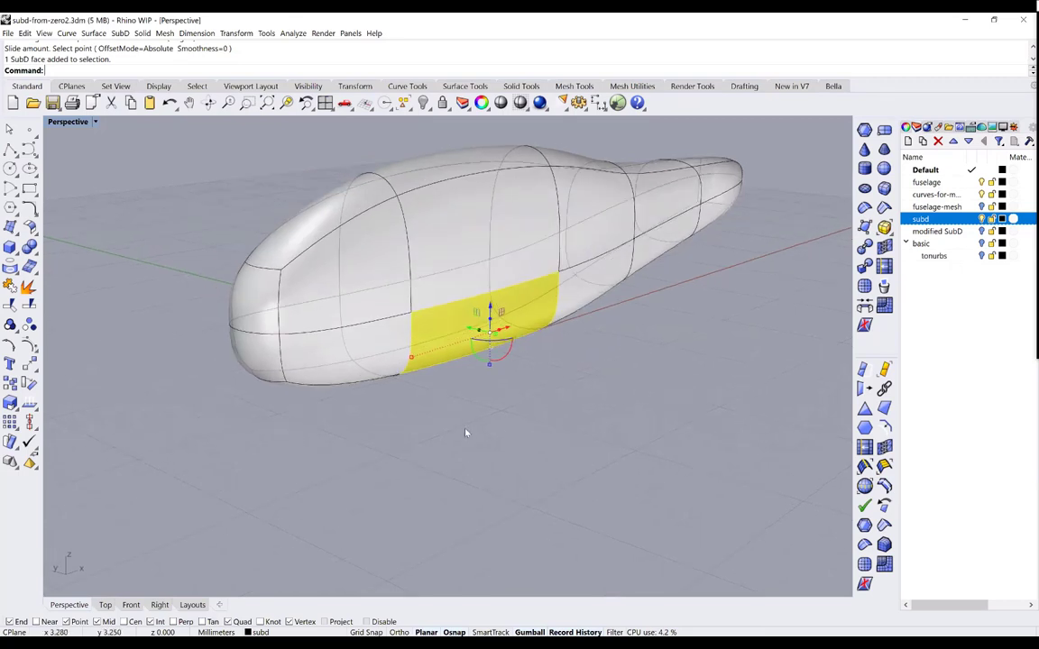
pyautogui.moveTo(485, 325); pyautogui.dragTo(489, 431)
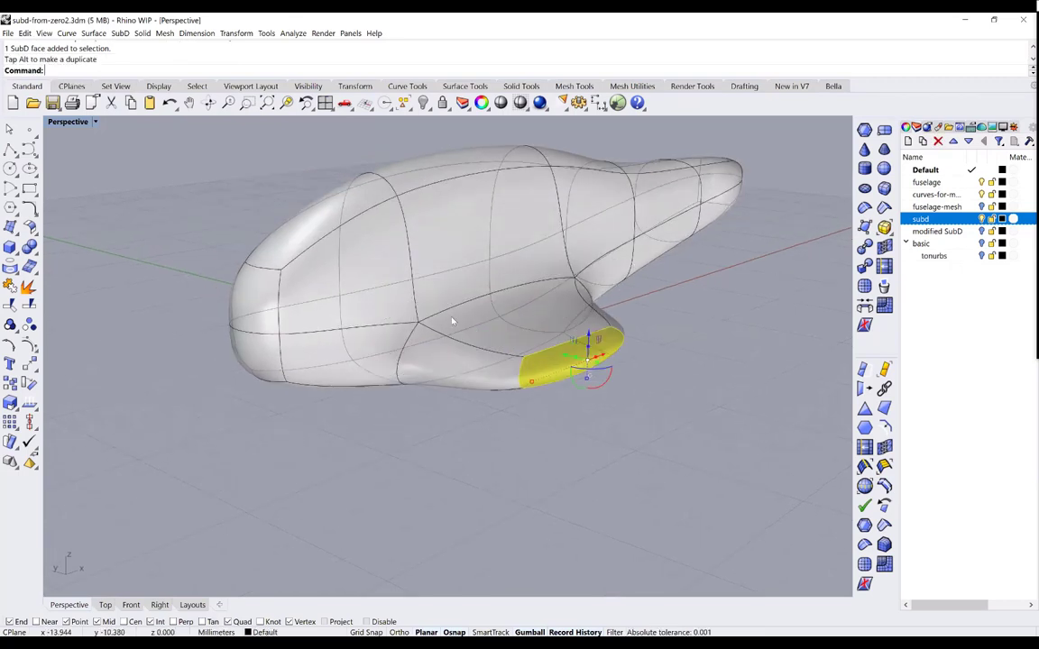
# Extrude the wing's tip face further outward to add a second wing segment
pyautogui.moveTo(455, 317); pyautogui.dragTo(351, 403, button='right')
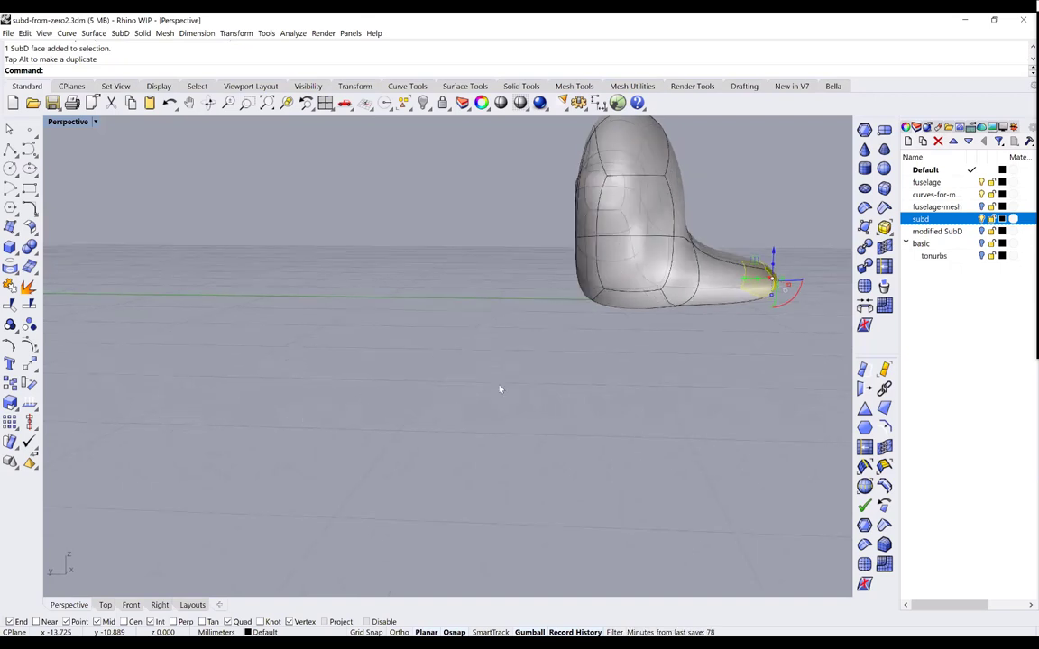
pyautogui.moveTo(500, 389); pyautogui.dragTo(546, 364, button='right')
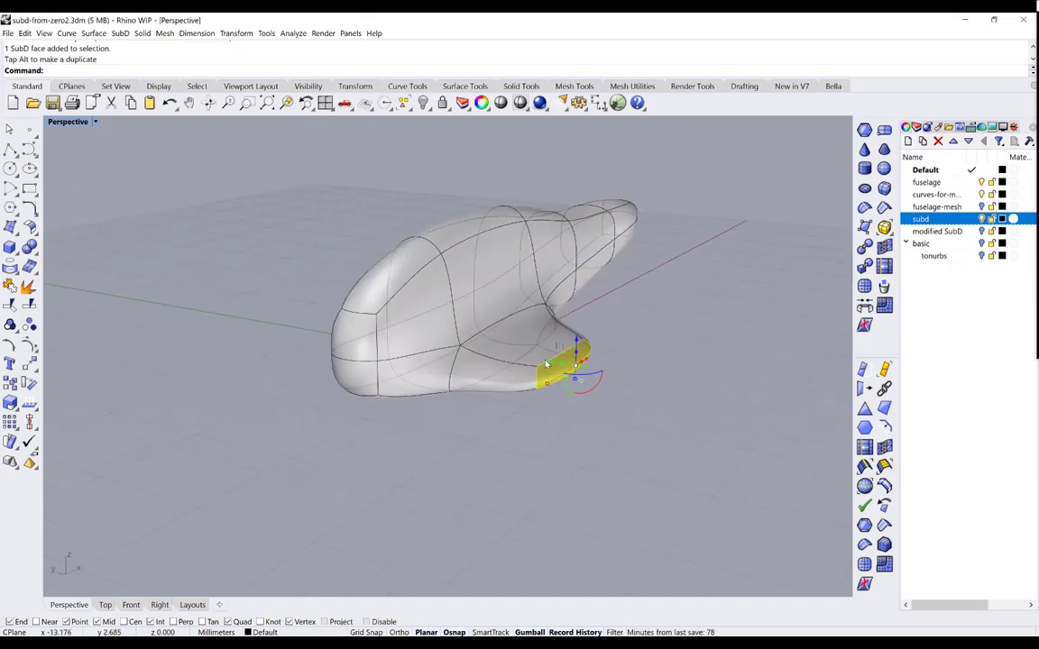
pyautogui.scroll(2, 546, 364)
pyautogui.moveTo(549, 379); pyautogui.dragTo(757, 442)
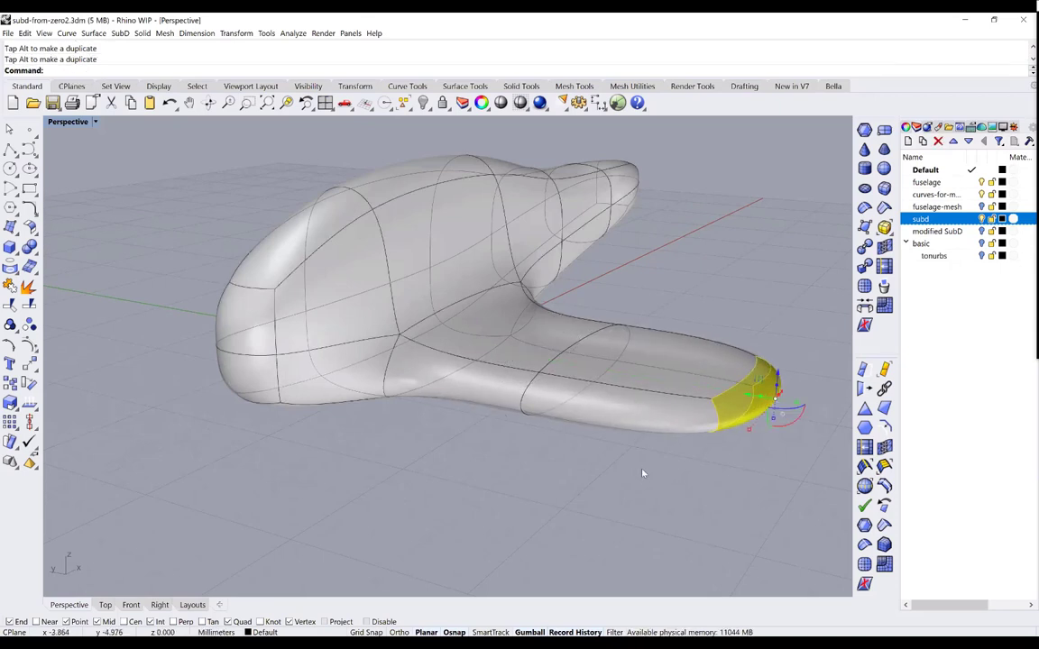
# Extrude the wing's tip face outward once more by about 10 mm to lengthen the wing
pyautogui.moveTo(643, 473); pyautogui.dragTo(542, 410, button='right')
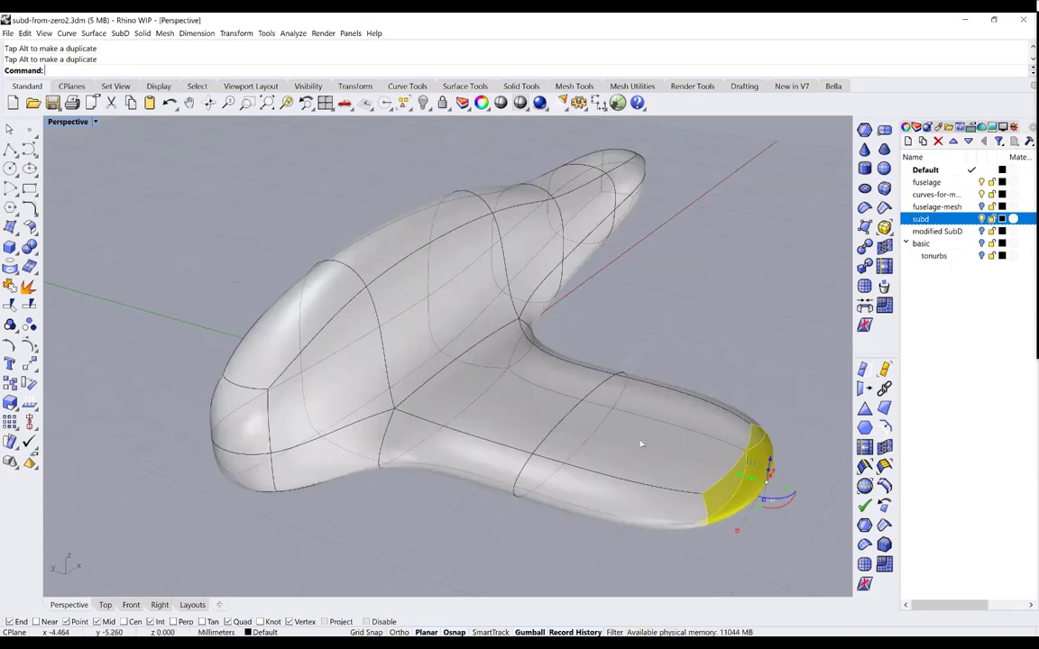
pyautogui.moveTo(695, 473); pyautogui.dragTo(715, 478, button='right')
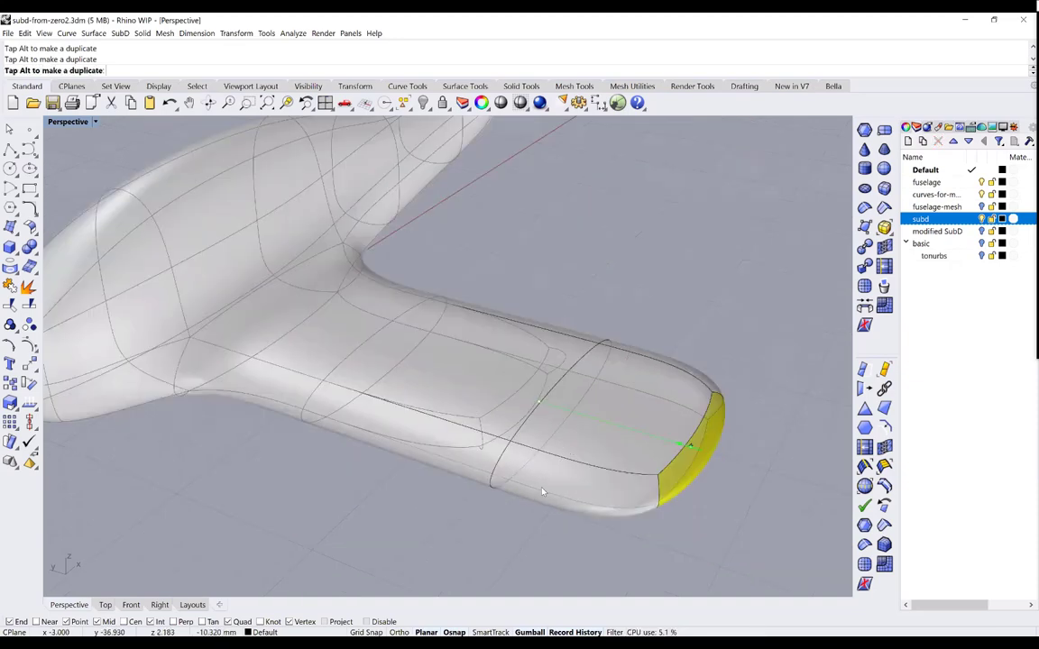
pyautogui.moveTo(543, 490); pyautogui.dragTo(538, 487)
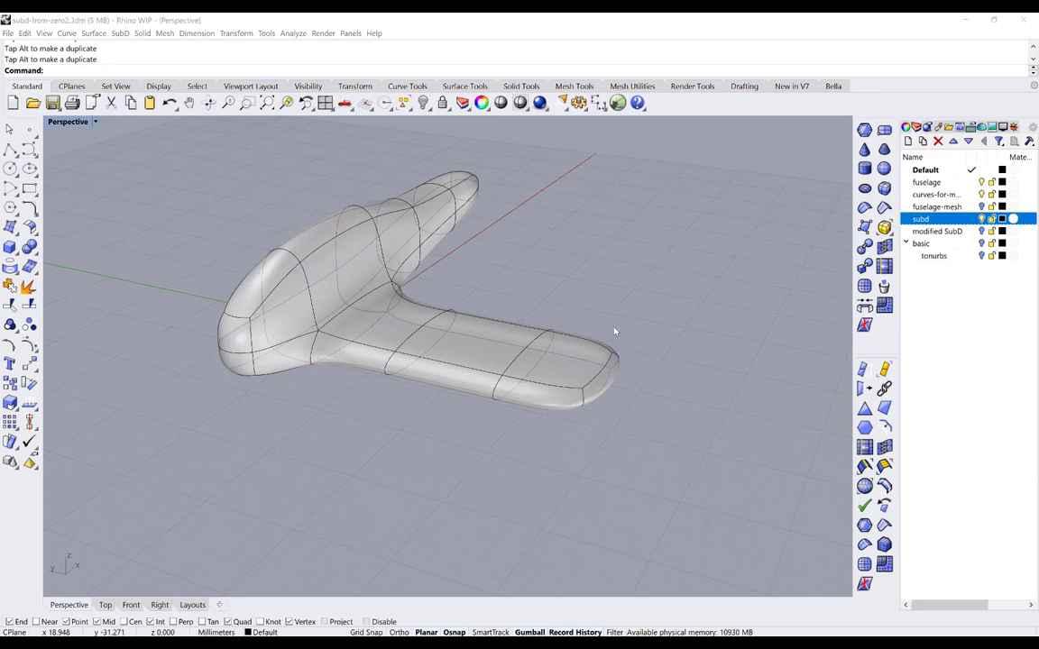
pyautogui.scroll(2, 614, 332)
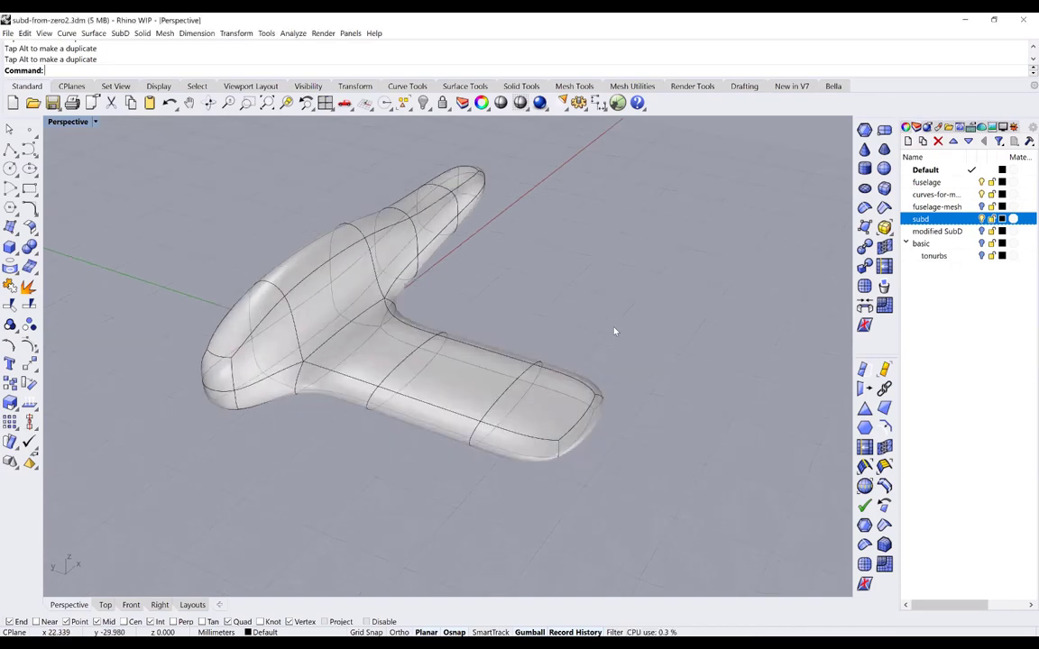
pyautogui.press('F7')
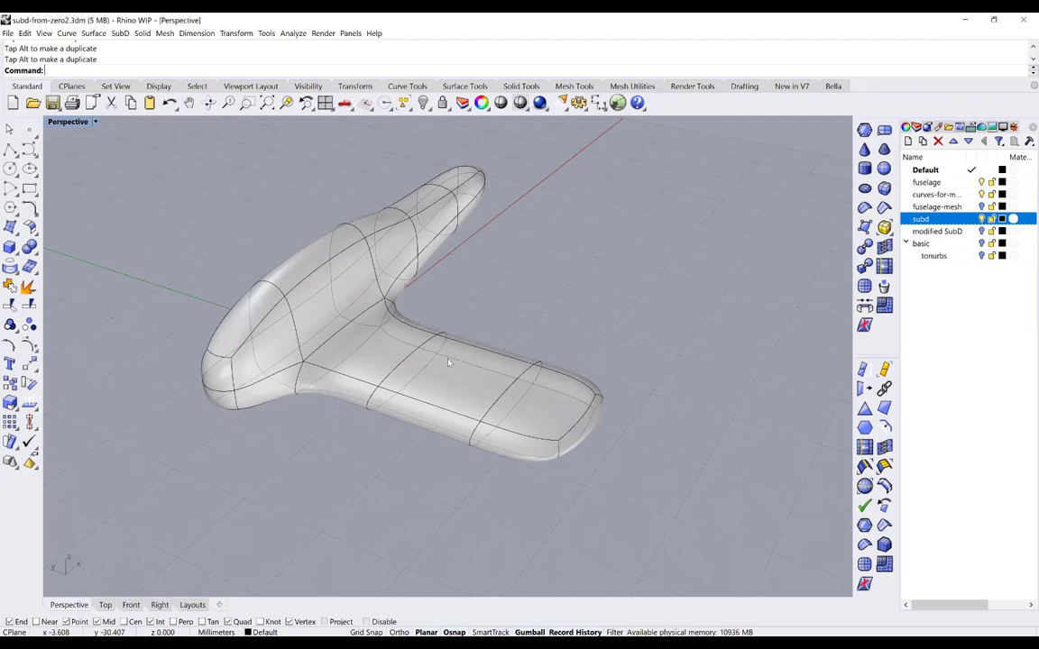
pyautogui.scroll(4, 381, 379)
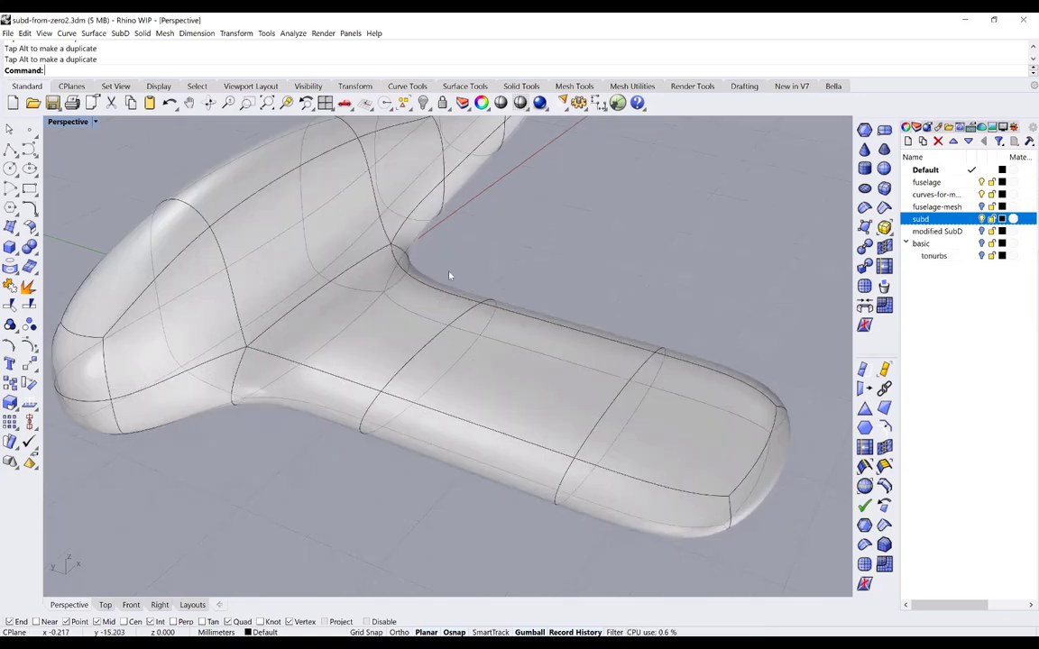
# Turn on the SubD's control points and select the six along the wing's trailing edge
pyautogui.moveTo(410, 344); pyautogui.dragTo(309, 340, button='right')
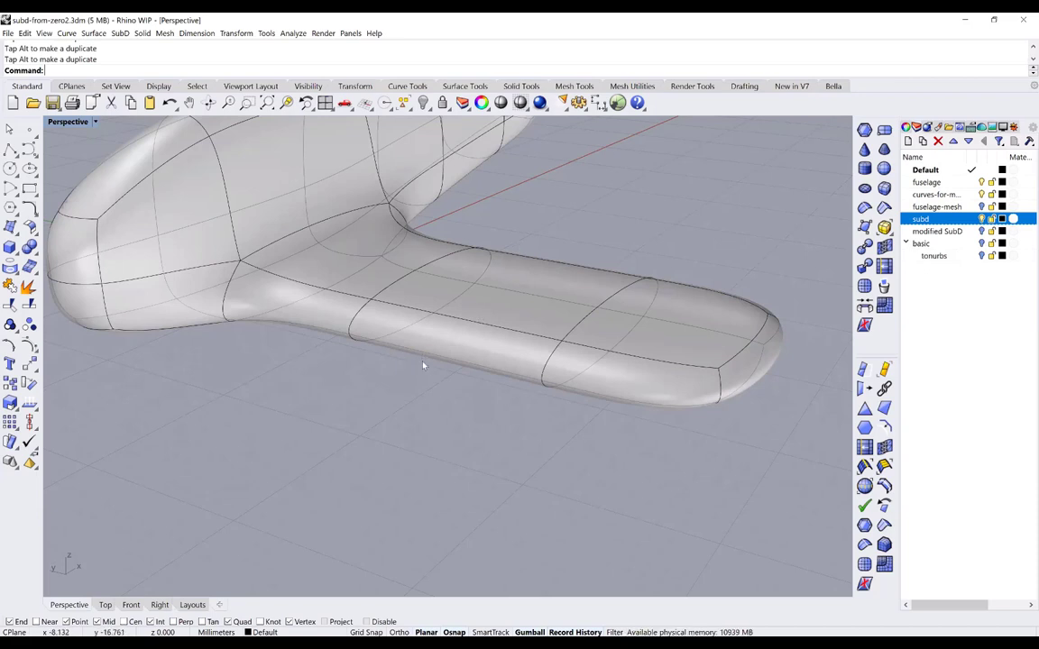
pyautogui.moveTo(424, 365); pyautogui.dragTo(519, 400, button='right')
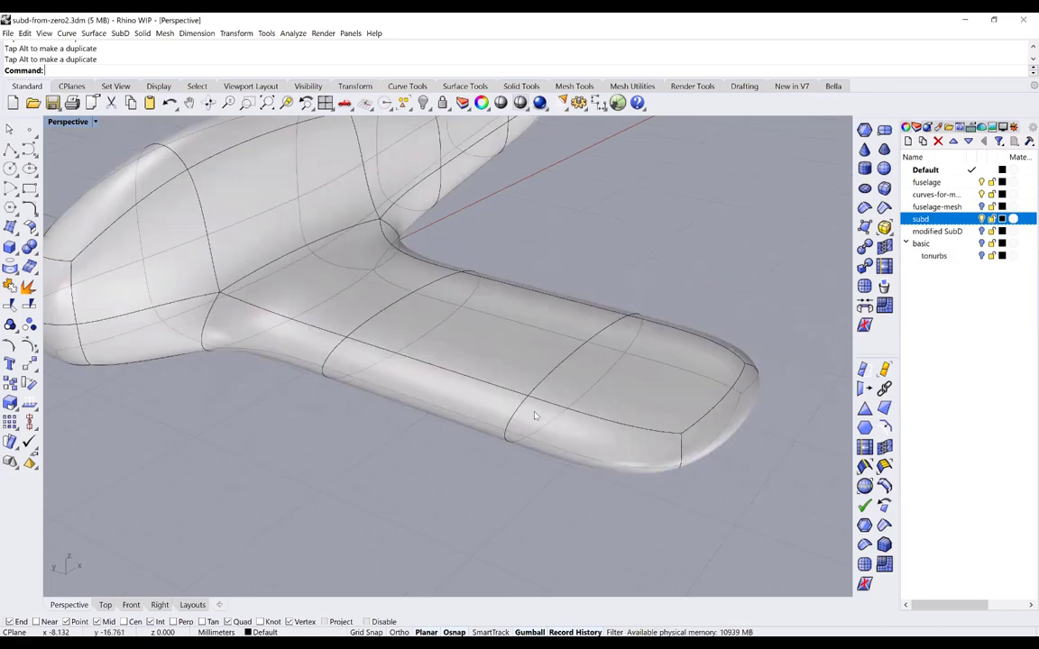
pyautogui.scroll(-5, 531, 418)
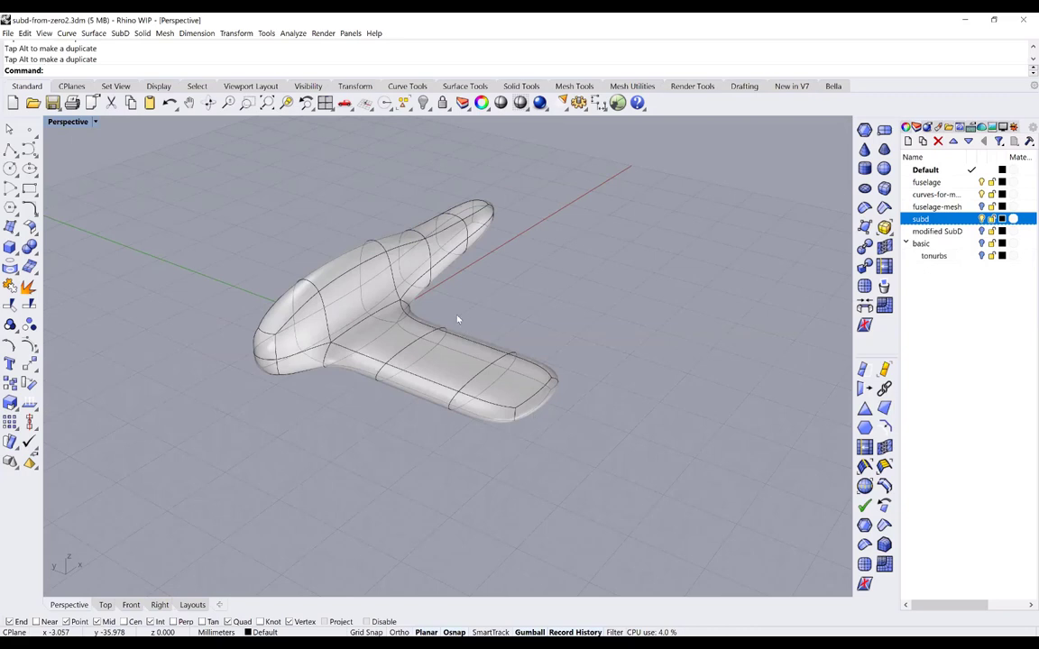
pyautogui.scroll(2, 463, 328)
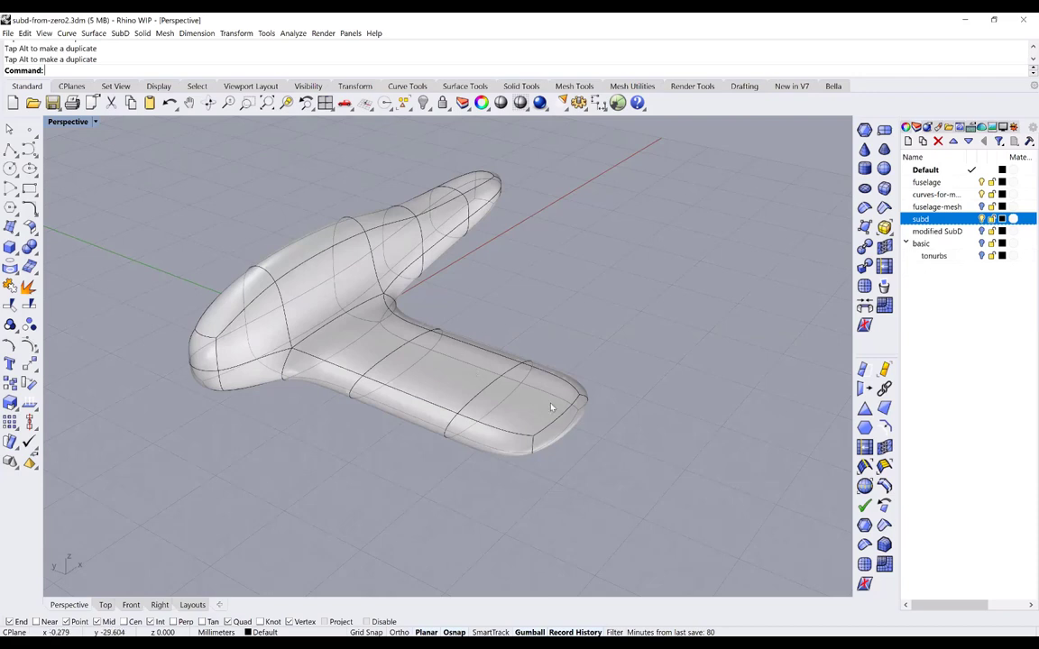
pyautogui.click(440, 411)
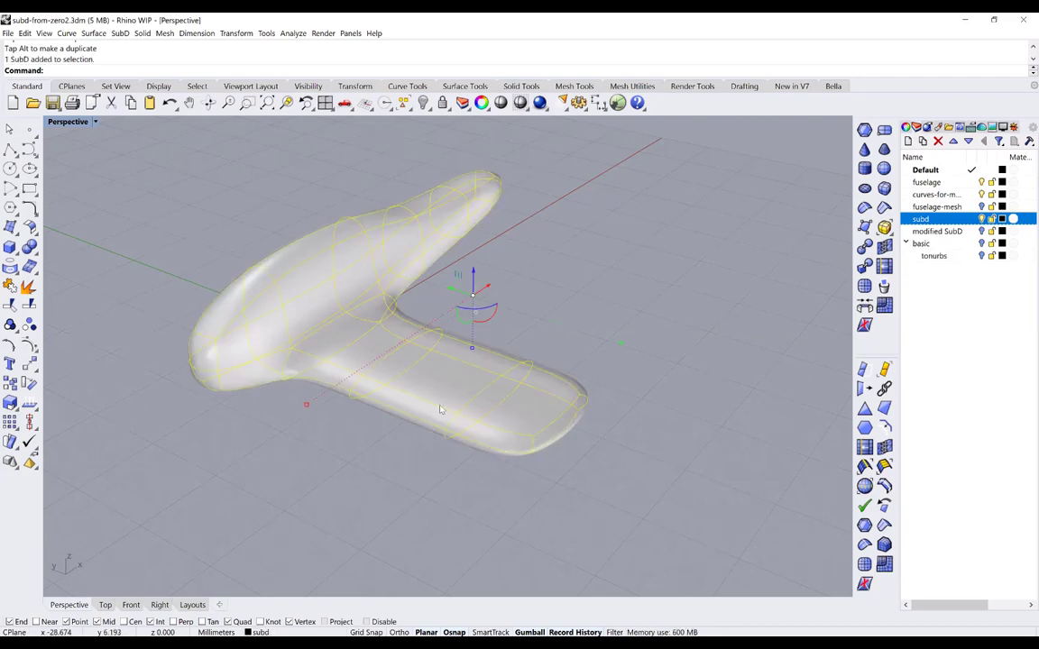
pyautogui.press('F10')
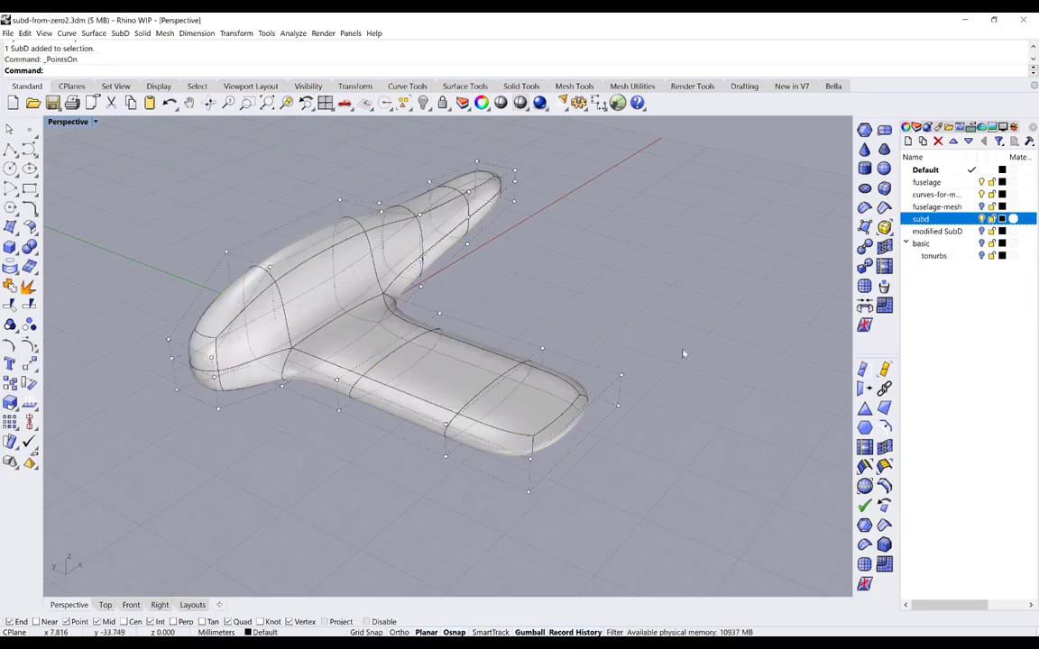
pyautogui.moveTo(717, 431); pyautogui.dragTo(684, 318, button='right')
pyautogui.moveTo(727, 403); pyautogui.dragTo(511, 422, button='right')
pyautogui.moveTo(682, 349); pyautogui.dragTo(716, 431)
pyautogui.moveTo(306, 470); pyautogui.dragTo(419, 424, button='right')
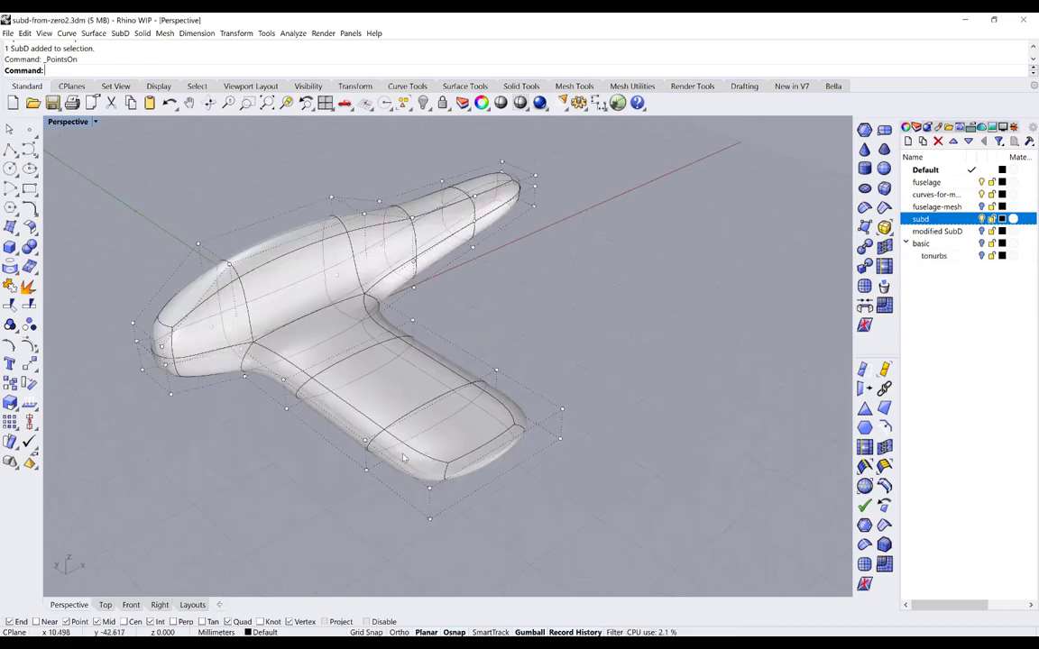
pyautogui.moveTo(494, 342); pyautogui.dragTo(634, 384, button='right')
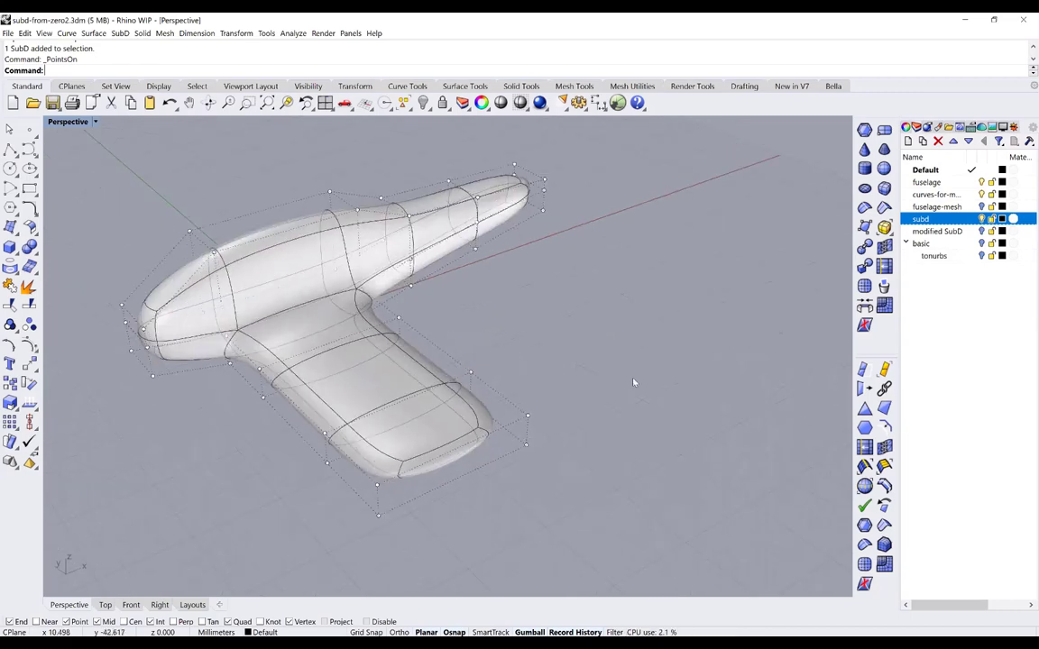
pyautogui.moveTo(484, 329); pyautogui.dragTo(744, 435)
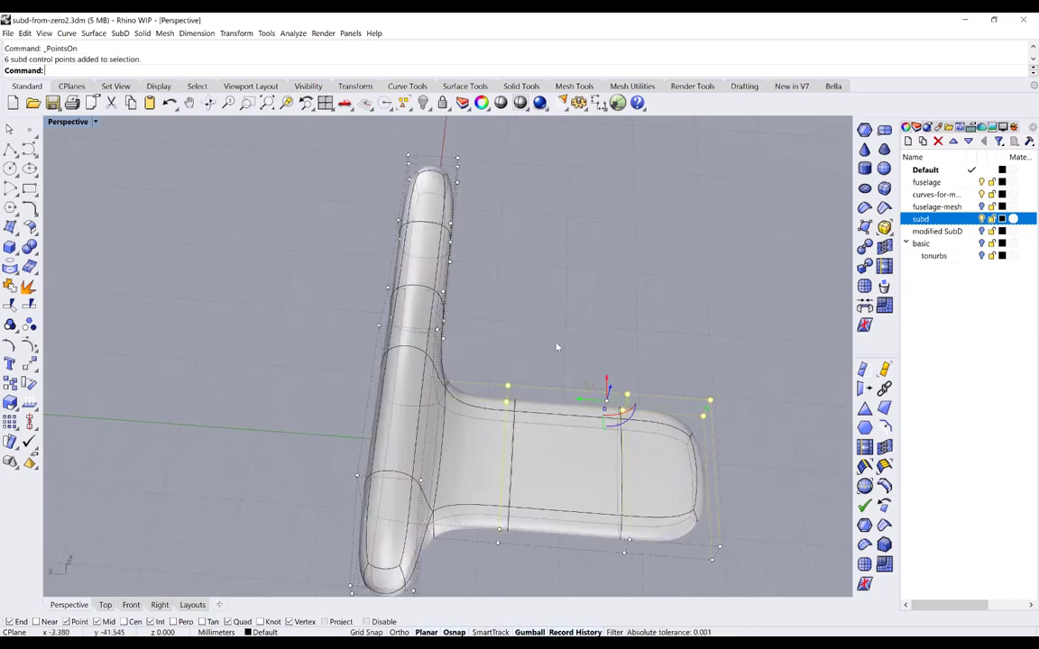
# Try to scale the wing's six trailing-edge control points together vertically, and undo the scaling
pyautogui.moveTo(557, 347)
pyautogui.mouseDown(button='right')
pyautogui.moveTo(567, 374)
pyautogui.moveTo(563, 359)
pyautogui.mouseUp(button='right')
pyautogui.scroll(5, 561, 355)
pyautogui.moveTo(565, 367); pyautogui.dragTo(638, 299)
pyautogui.moveTo(629, 304); pyautogui.dragTo(440, 307, button='right')
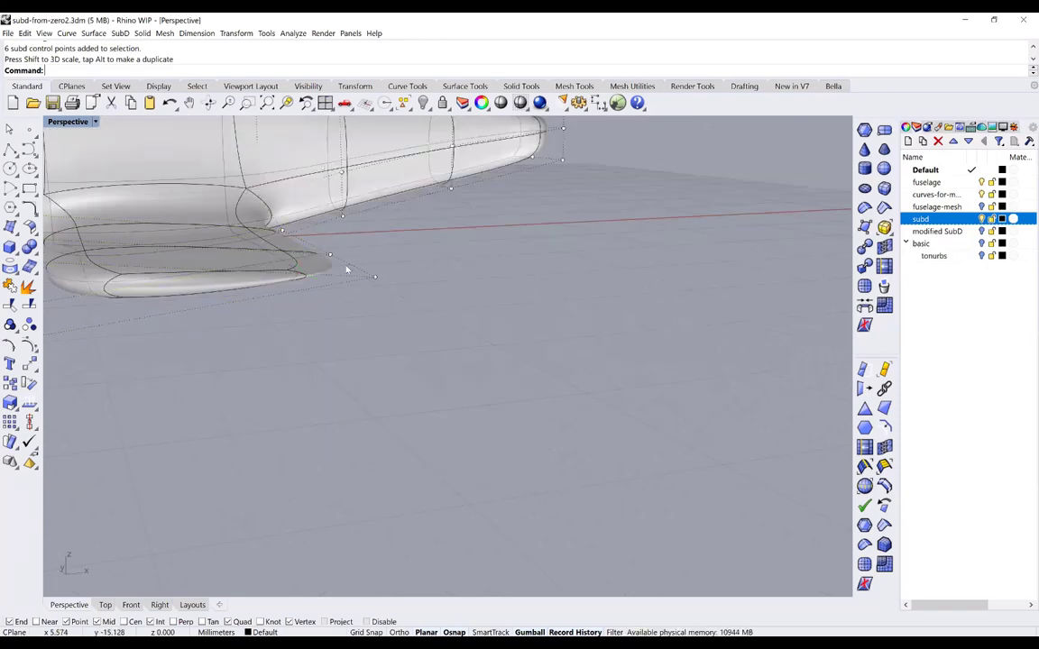
pyautogui.moveTo(346, 268); pyautogui.dragTo(377, 281, button='right')
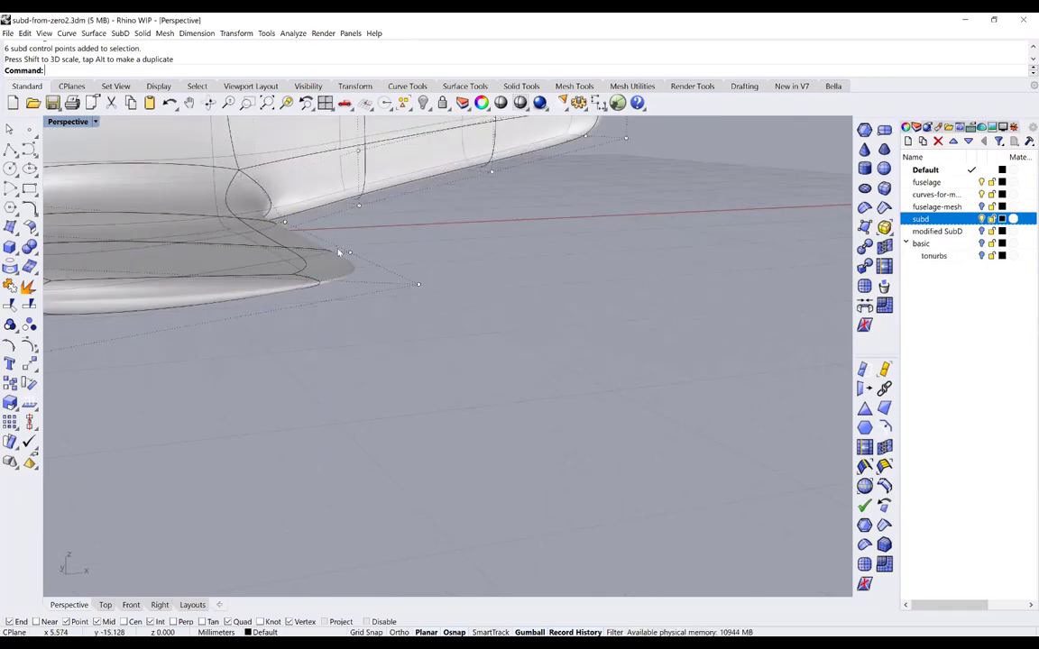
pyautogui.hotkey('ctrl', 'z')
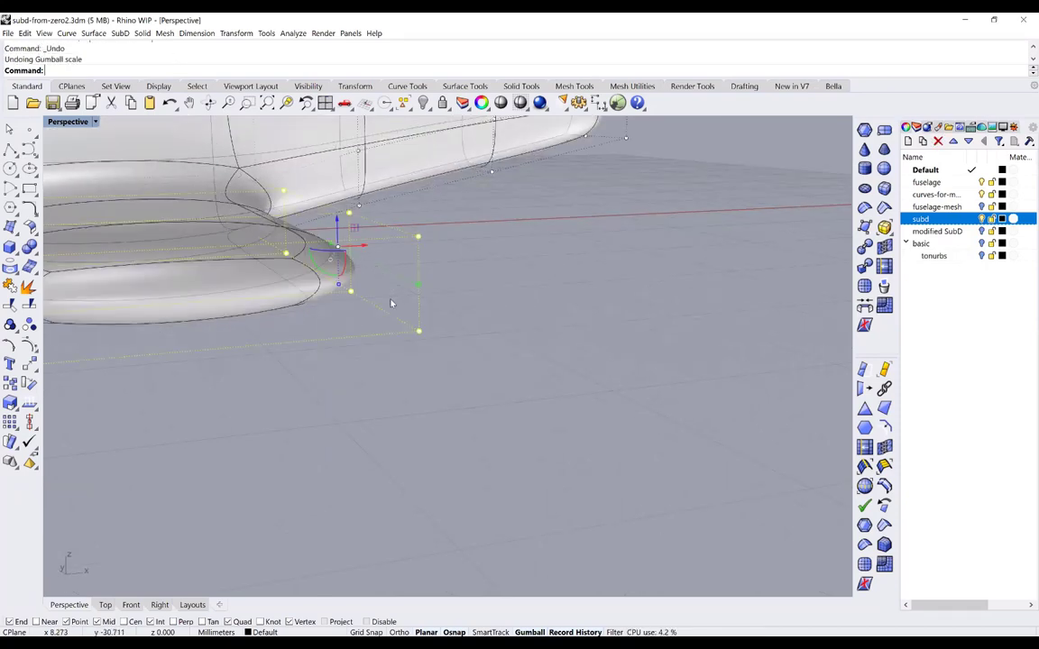
# Disable object snaps and scale the selected trailing-edge control points vertically until nearly together, thinning the wing's rear edge
pyautogui.click(367, 622)
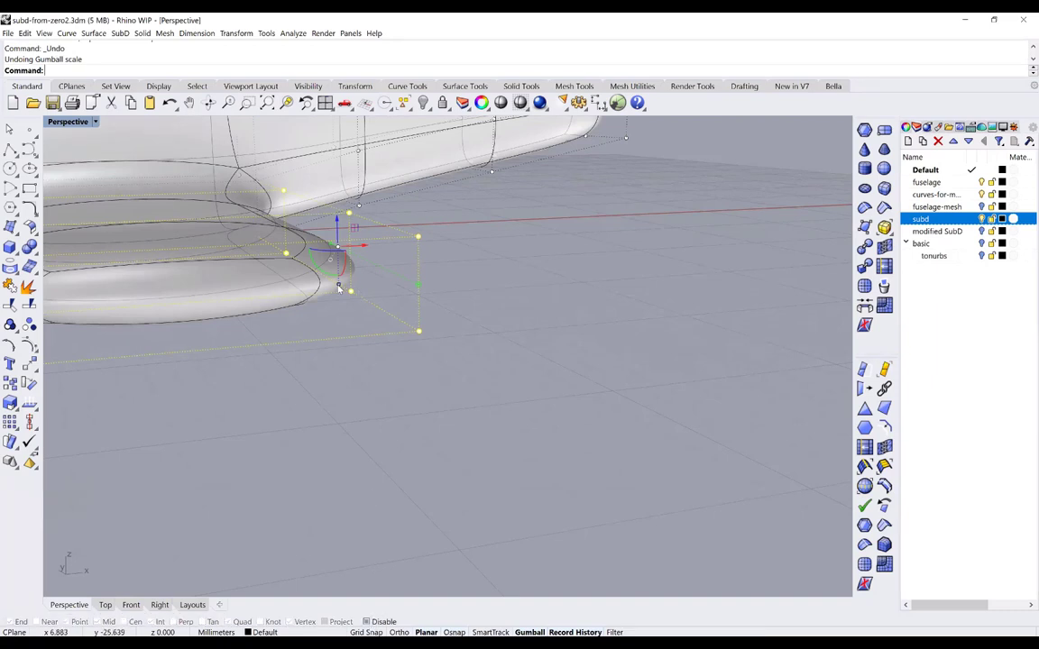
pyautogui.moveTo(338, 286); pyautogui.dragTo(315, 233)
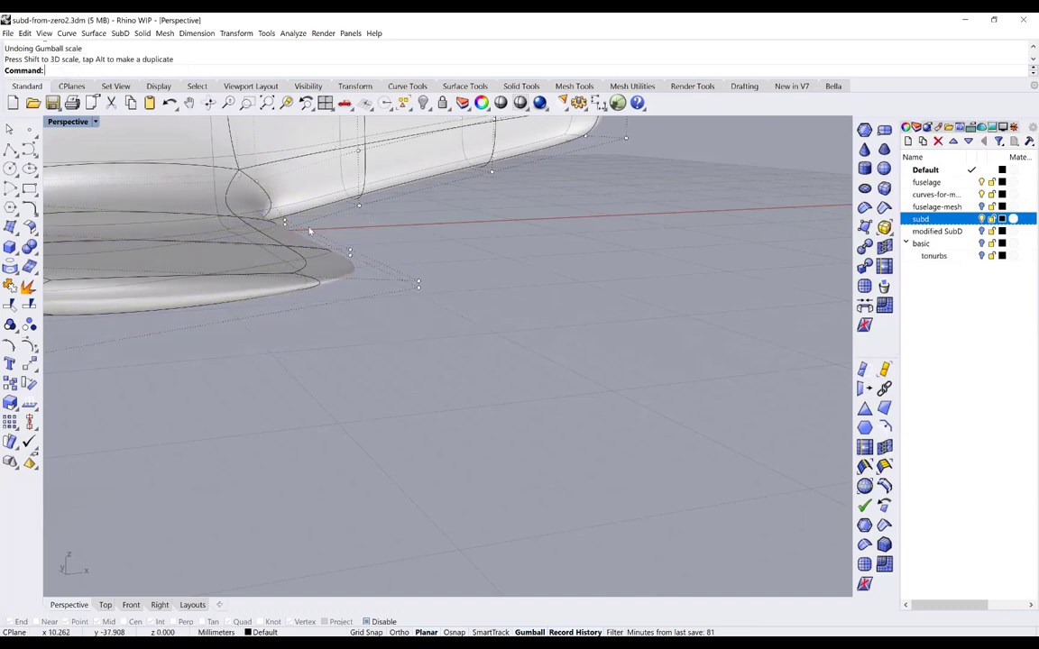
pyautogui.moveTo(387, 356); pyautogui.dragTo(329, 339, button='right')
pyautogui.scroll(-3, 395, 365)
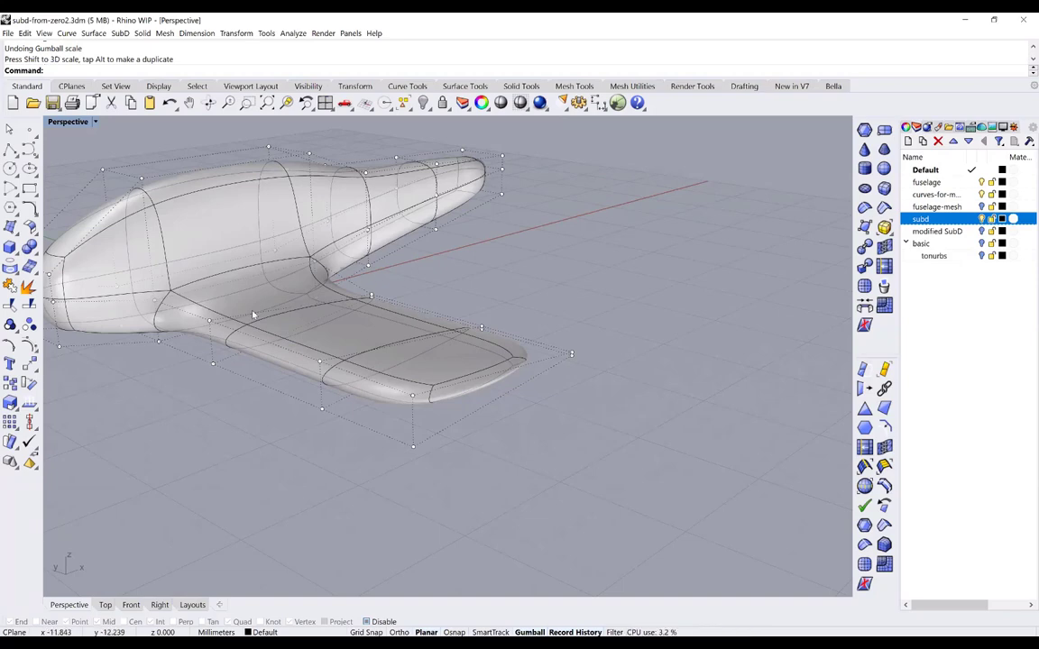
pyautogui.moveTo(366, 302); pyautogui.dragTo(531, 309, button='right')
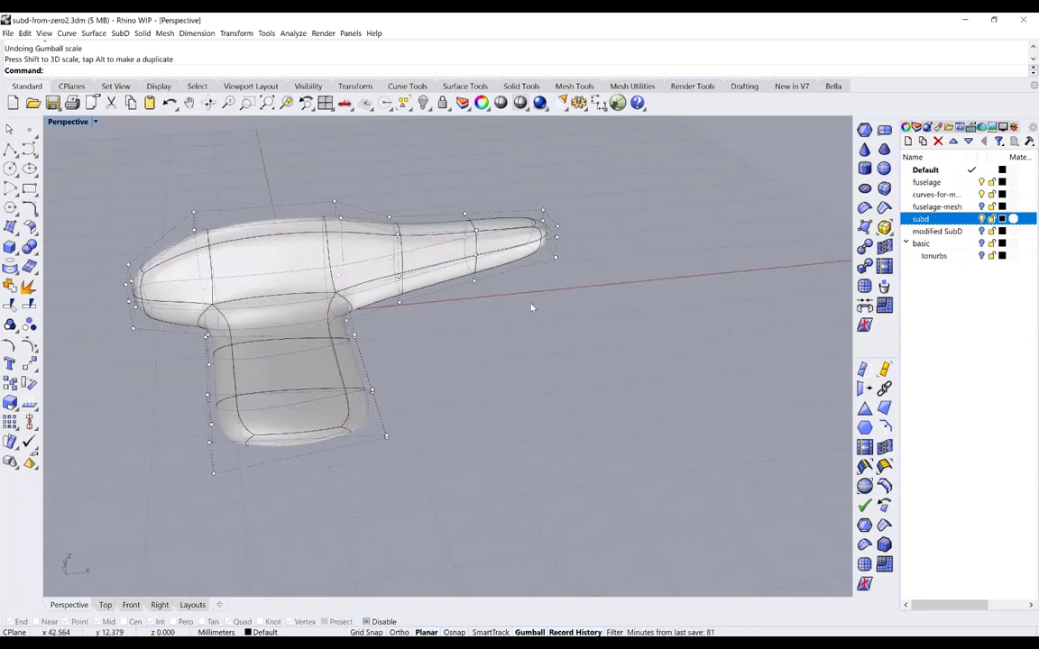
# Turn off the control points and extrude the lower side face at the tail's end outward in two segments as a stabilizer
pyautogui.scroll(4, 505, 333)
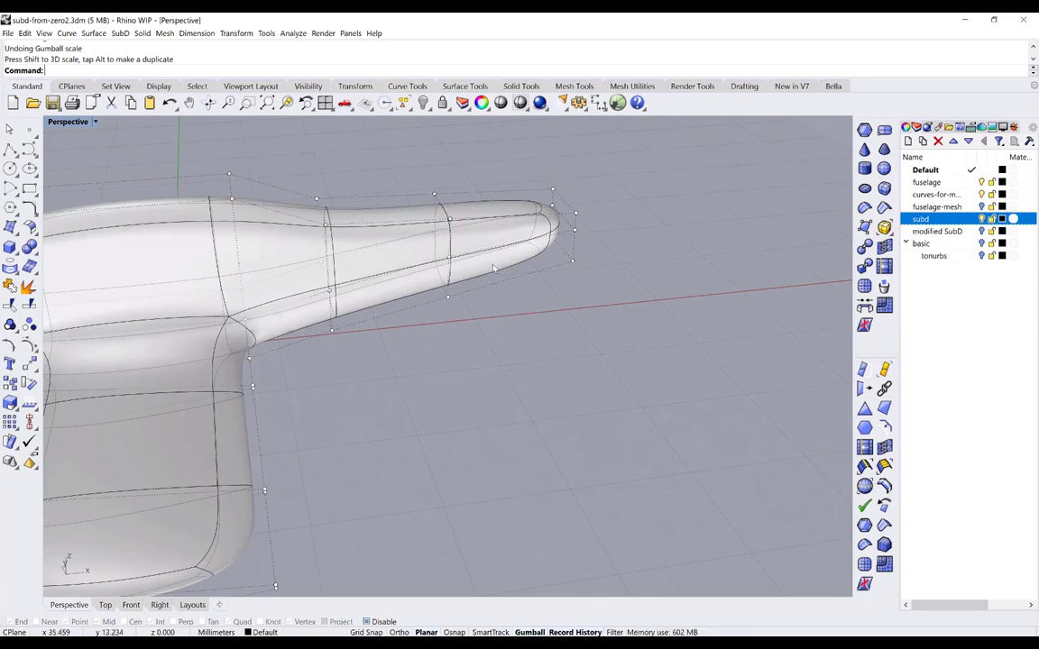
pyautogui.press('Escape')
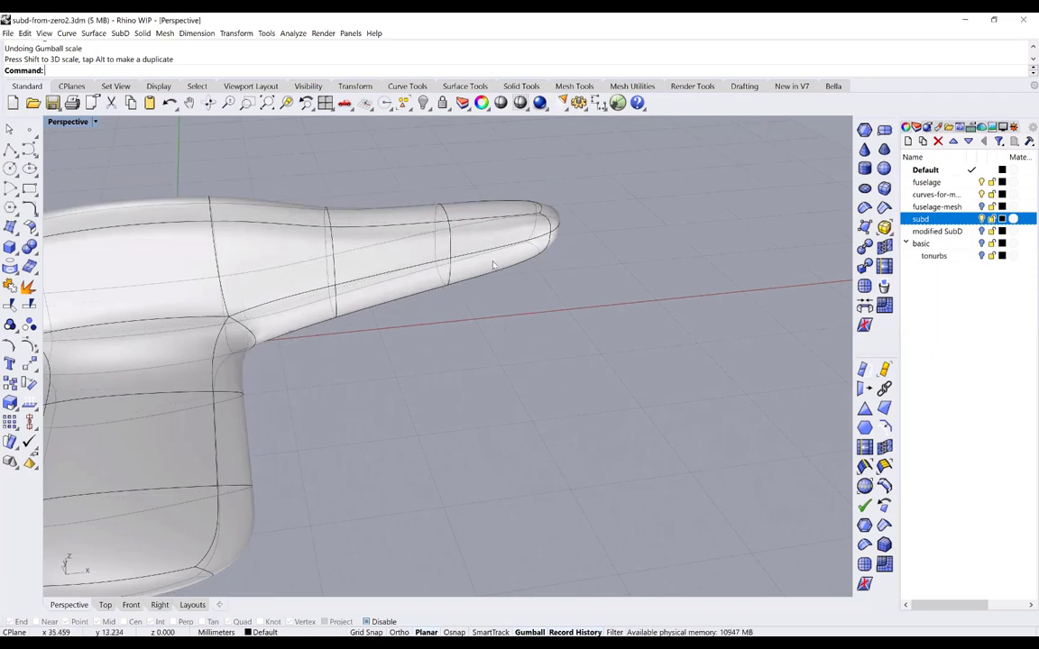
pyautogui.keyDown('ctrl'); pyautogui.keyDown('shift'); pyautogui.click(493, 264); pyautogui.keyUp('shift'); pyautogui.keyUp('ctrl')
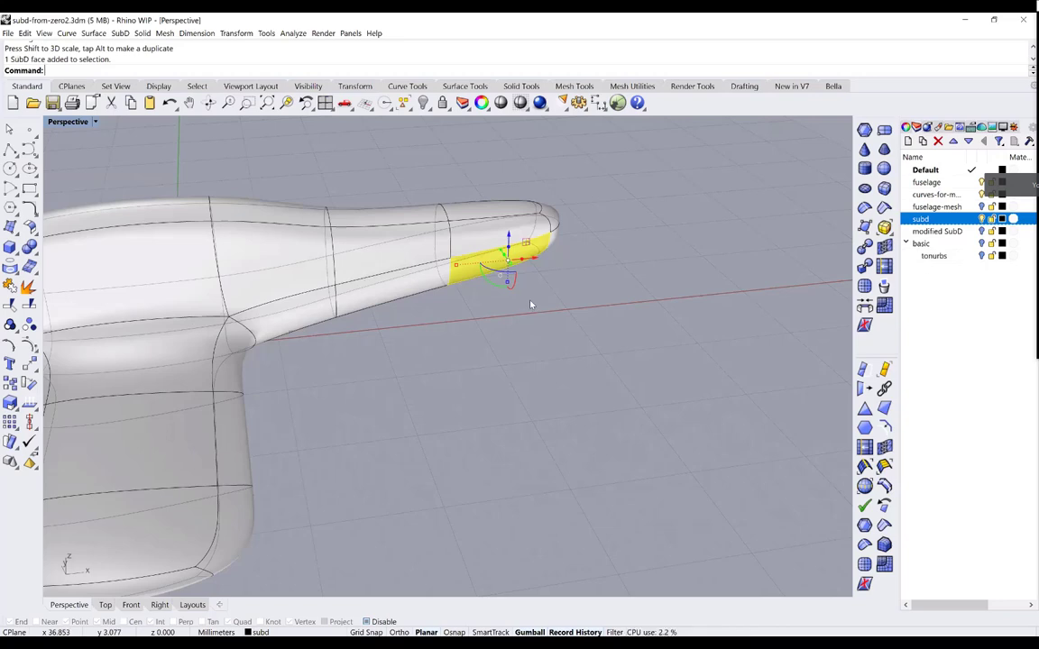
pyautogui.moveTo(546, 311); pyautogui.dragTo(464, 239, button='right')
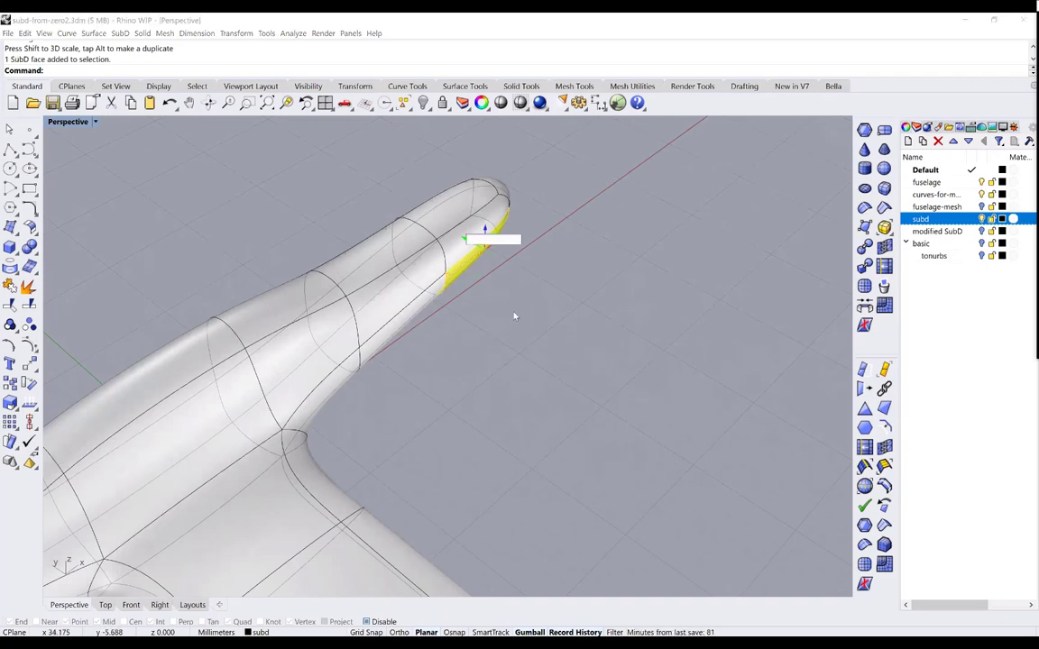
pyautogui.click(476, 262)
pyautogui.moveTo(476, 262); pyautogui.dragTo(475, 260, button='right')
pyautogui.keyDown('ctrl'); pyautogui.keyDown('shift'); pyautogui.click(478, 255); pyautogui.keyUp('shift'); pyautogui.keyUp('ctrl')
pyautogui.moveTo(480, 249); pyautogui.dragTo(585, 303)
pyautogui.moveTo(557, 338); pyautogui.dragTo(471, 278, button='right')
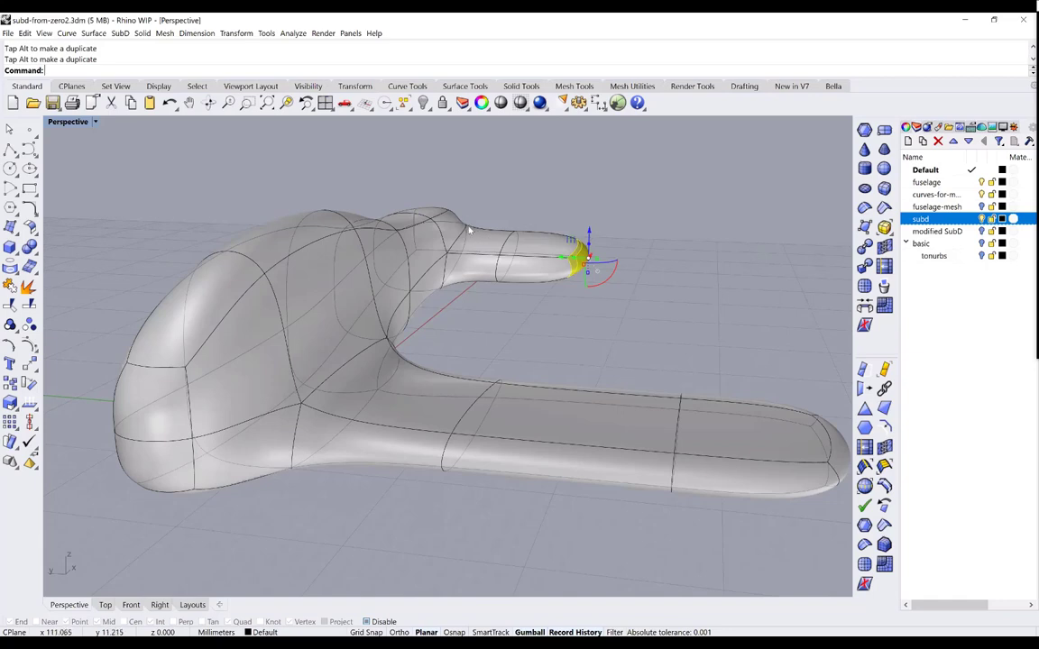
# Select the whole tail stabilizer and rotate it in side view so its rear tilts slightly downward
pyautogui.moveTo(494, 341); pyautogui.dragTo(556, 154, button='right')
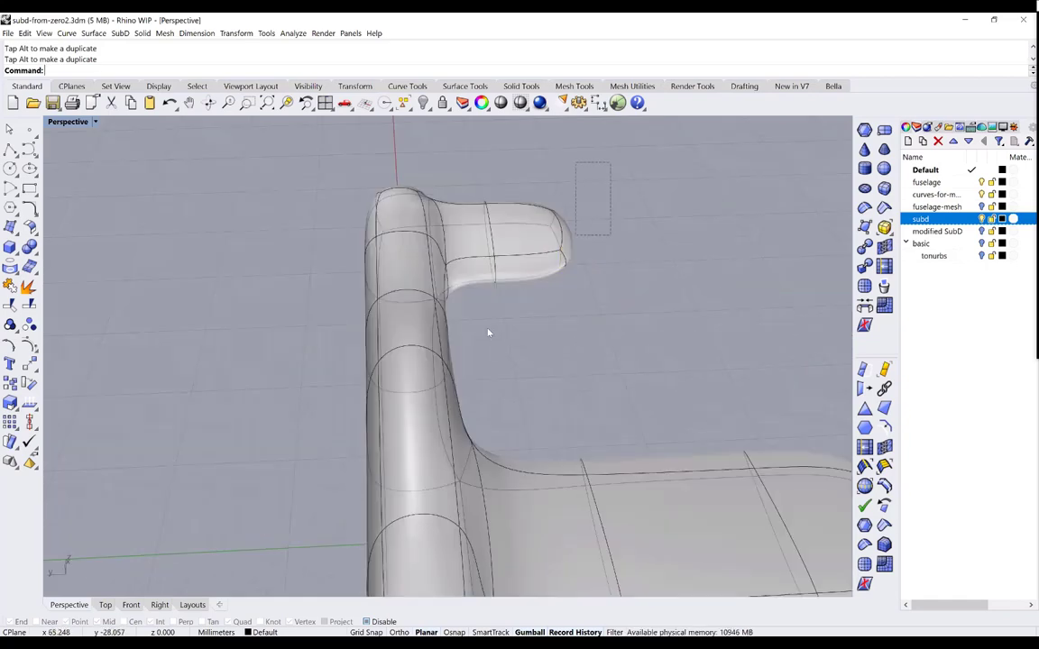
pyautogui.moveTo(488, 333); pyautogui.dragTo(483, 330)
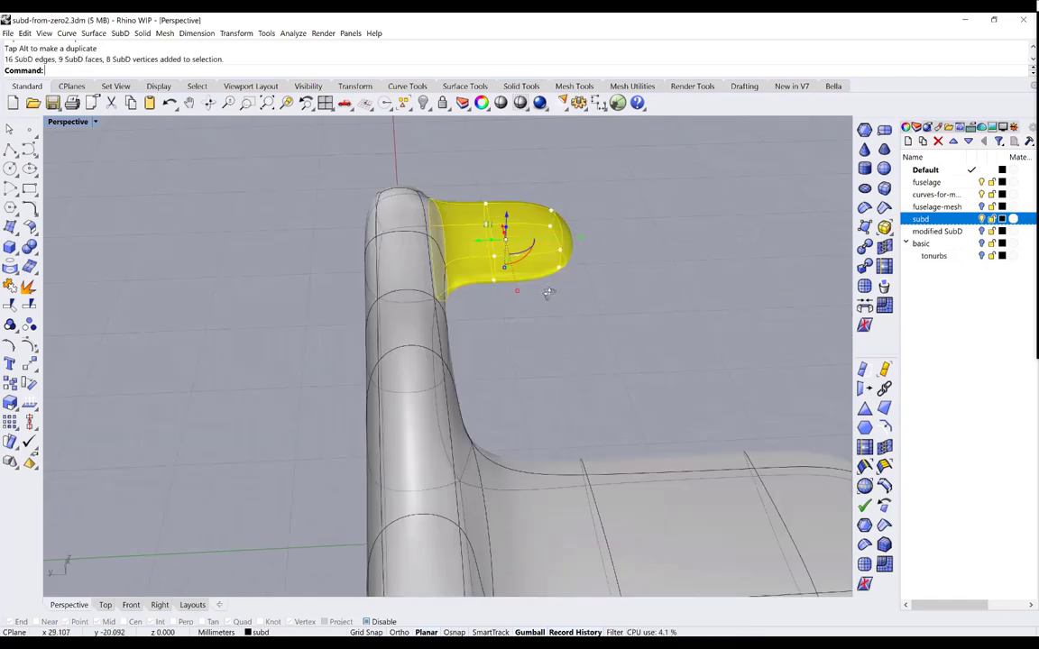
pyautogui.moveTo(467, 257); pyautogui.dragTo(512, 326, button='right')
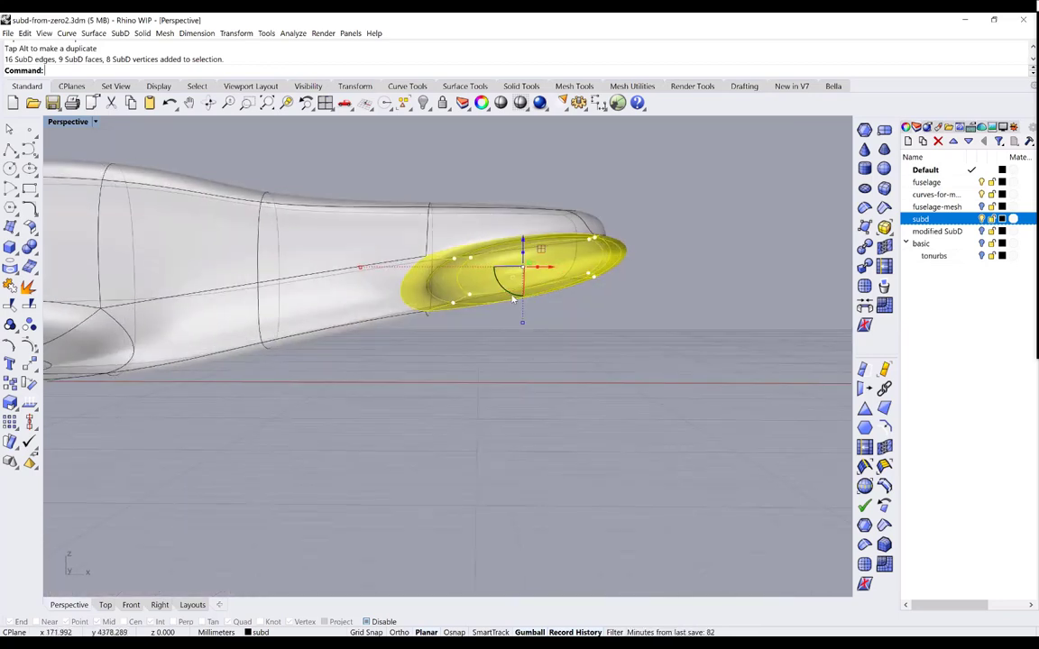
pyautogui.moveTo(508, 296); pyautogui.dragTo(532, 331)
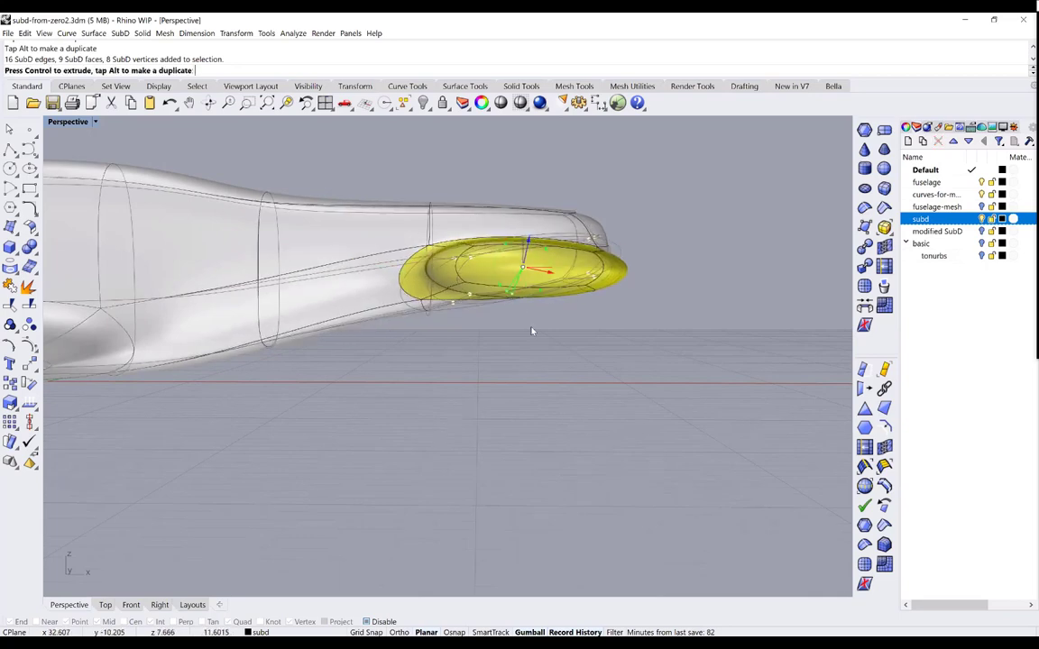
pyautogui.click(618, 397)
pyautogui.moveTo(618, 398); pyautogui.dragTo(499, 401, button='right')
pyautogui.moveTo(531, 336); pyautogui.dragTo(546, 411, button='right')
# Turn on the control points and scale the stabilizer's four trailing-edge points vertically close together to thin that edge
pyautogui.click(153, 246)
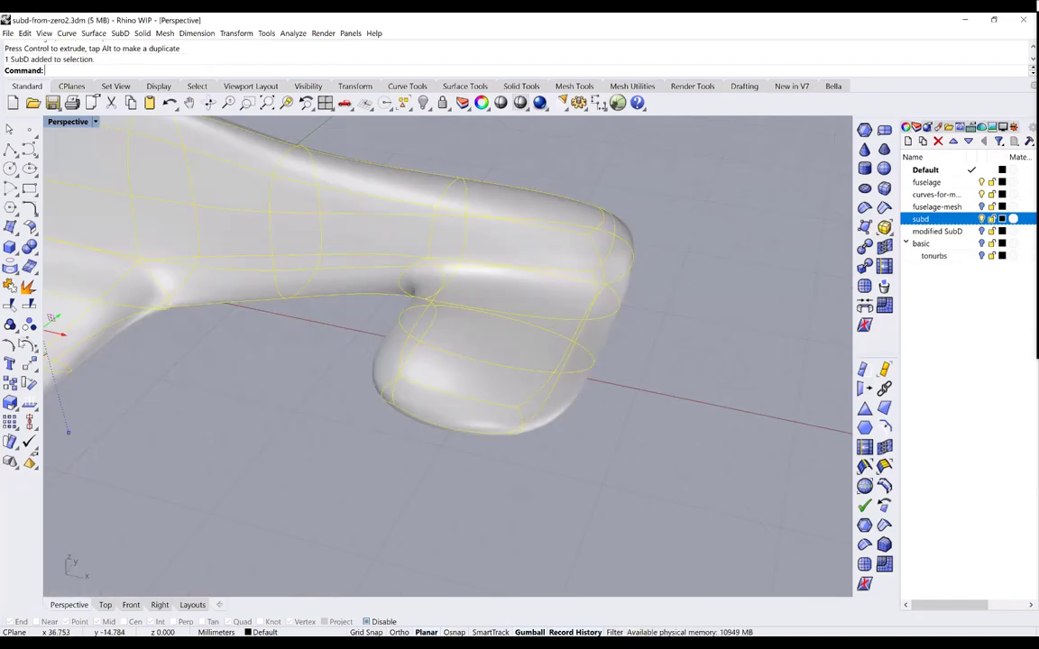
pyautogui.press('F10')
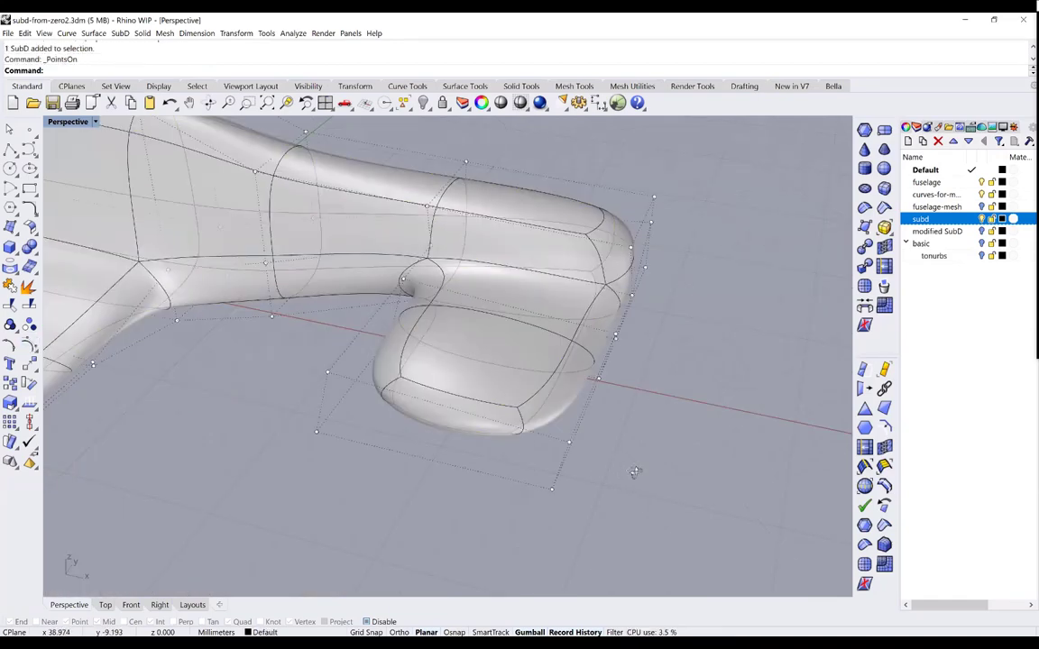
pyautogui.moveTo(616, 454); pyautogui.dragTo(517, 119, button='right')
pyautogui.moveTo(519, 146); pyautogui.dragTo(718, 243)
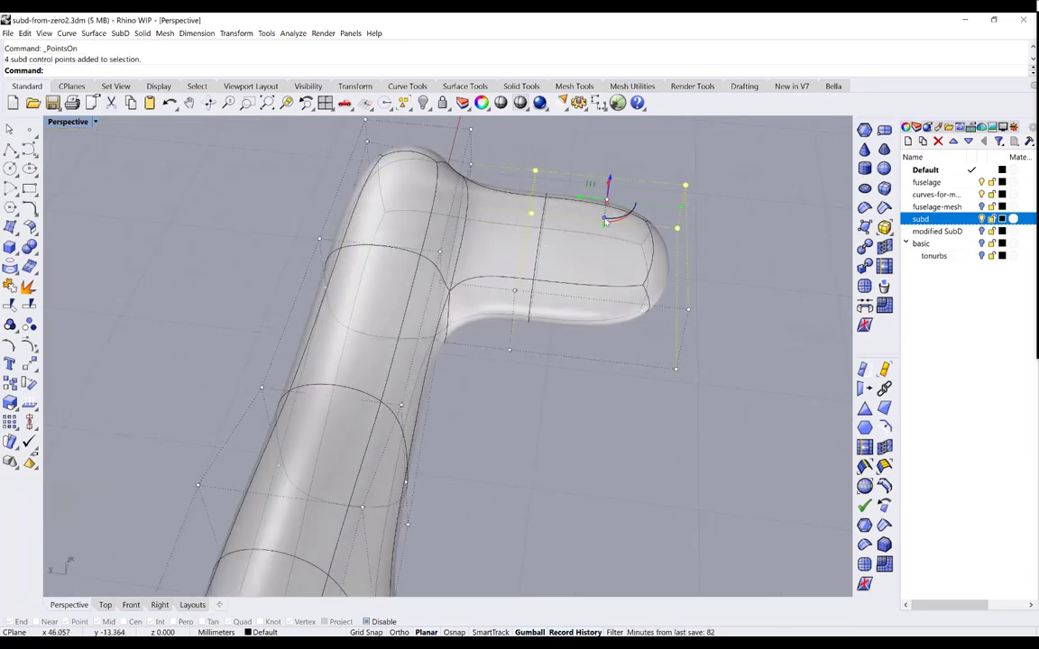
pyautogui.moveTo(605, 221)
pyautogui.mouseDown()
pyautogui.moveTo(606, 203)
pyautogui.moveTo(608, 216)
pyautogui.mouseUp()
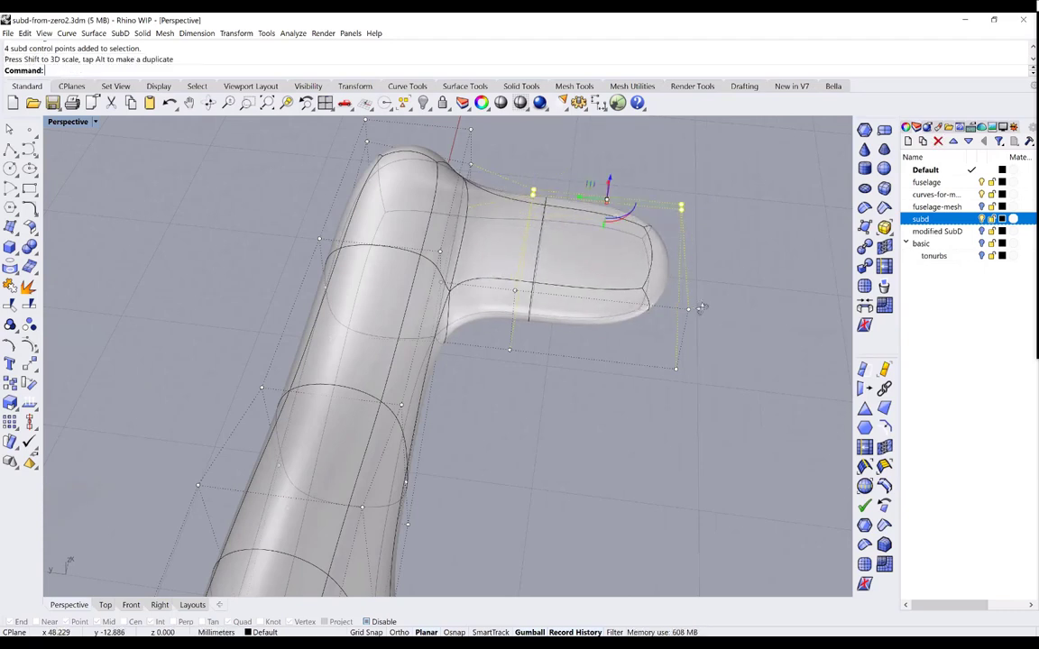
pyautogui.moveTo(611, 262); pyautogui.dragTo(645, 277, button='right')
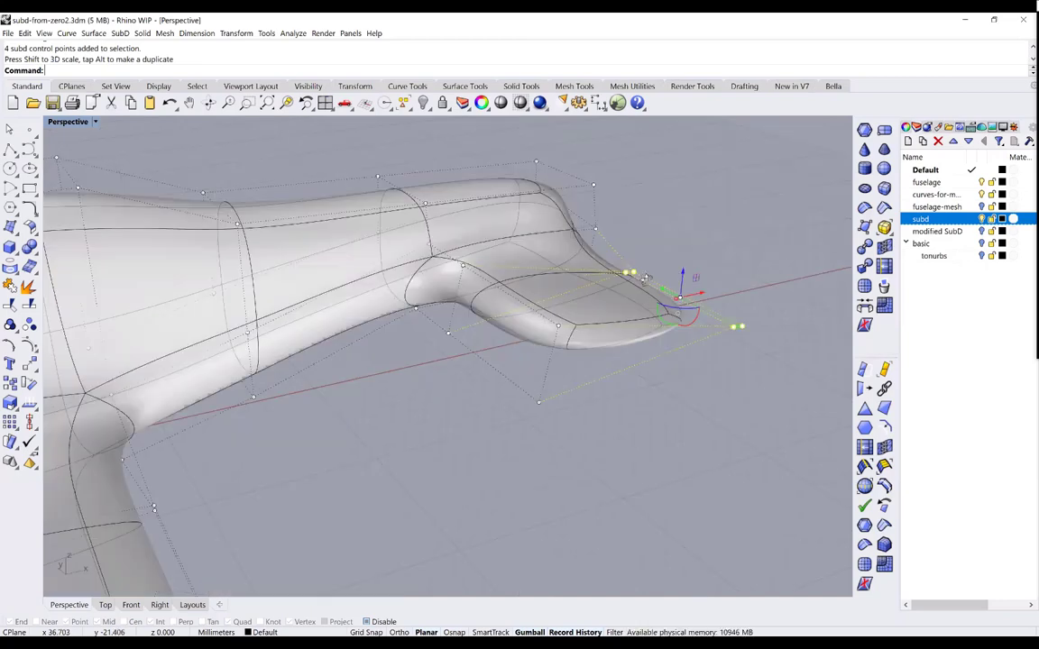
pyautogui.moveTo(448, 257); pyautogui.dragTo(581, 421, button='right')
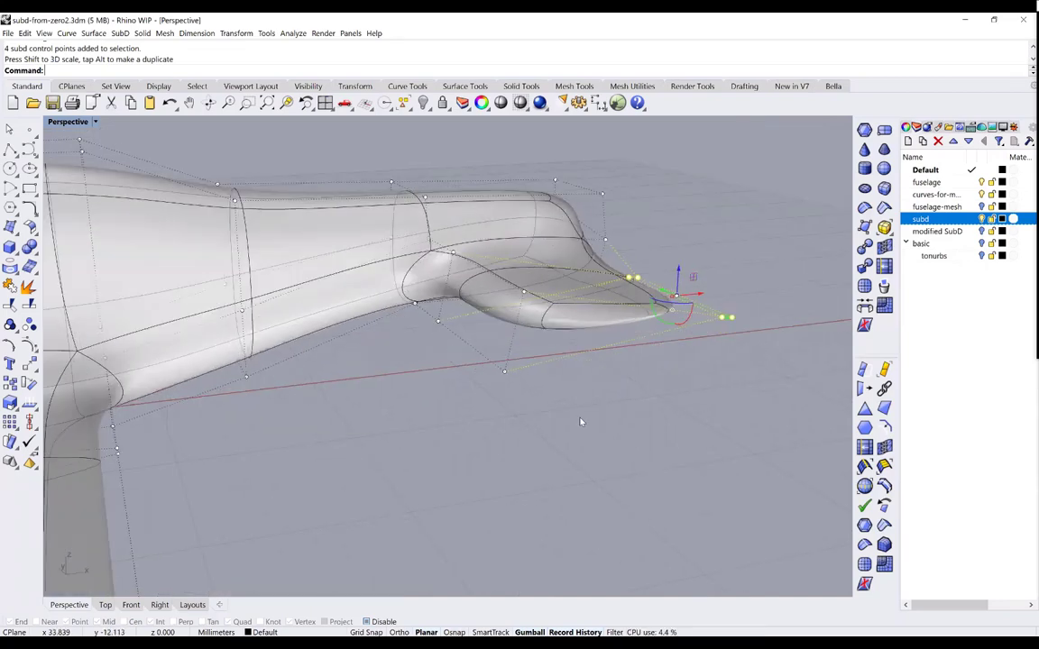
pyautogui.moveTo(570, 305)
pyautogui.mouseDown(button='right')
pyautogui.moveTo(608, 431)
pyautogui.moveTo(633, 440)
pyautogui.mouseUp(button='right')
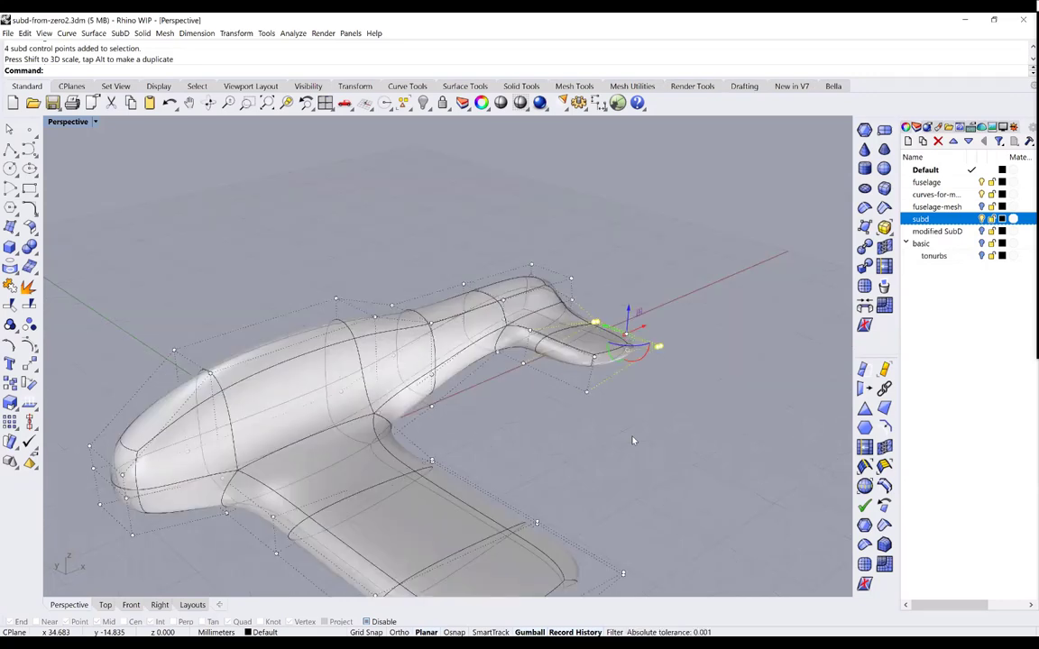
# Turn off the aircraft SubD's control points
pyautogui.press('Escape')
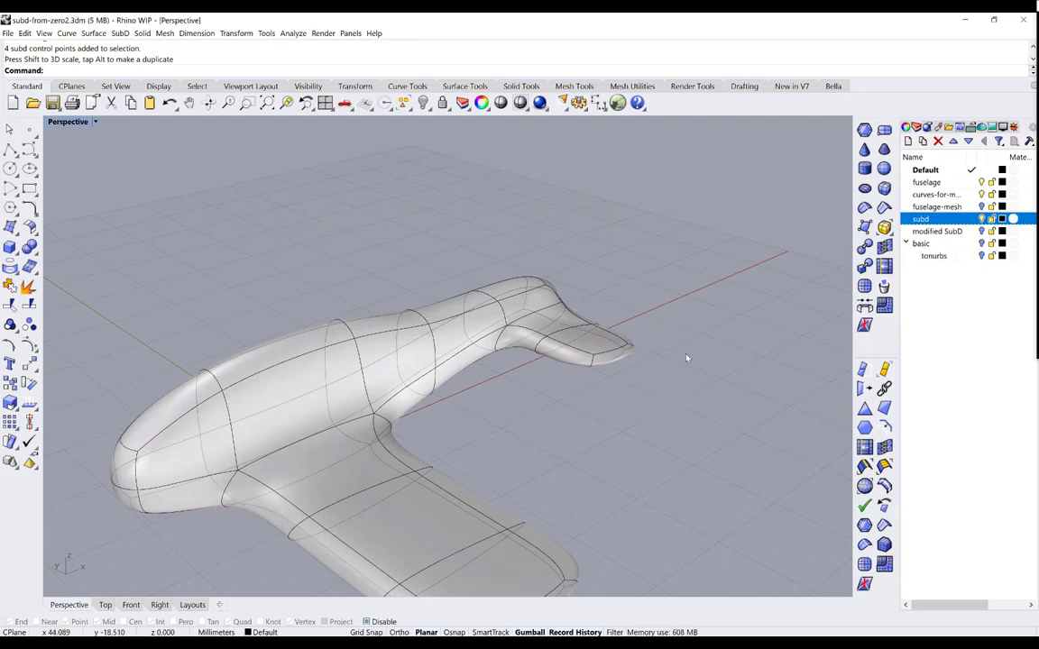
pyautogui.moveTo(691, 318); pyautogui.dragTo(343, 419, button='right')
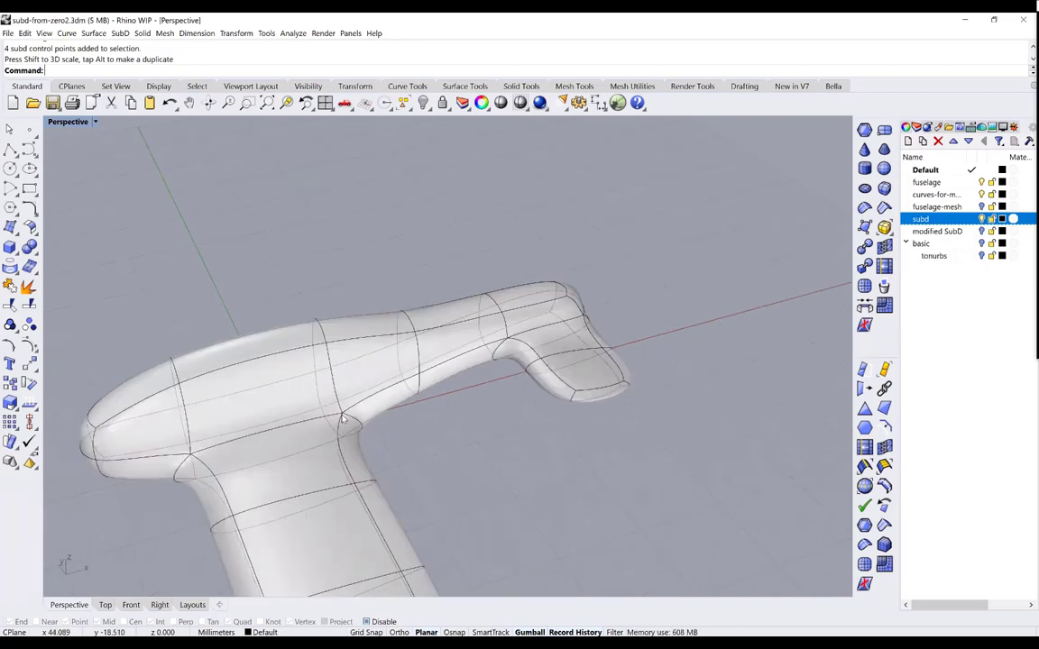
pyautogui.scroll(-3, 342, 419)
pyautogui.scroll(3, 343, 419)
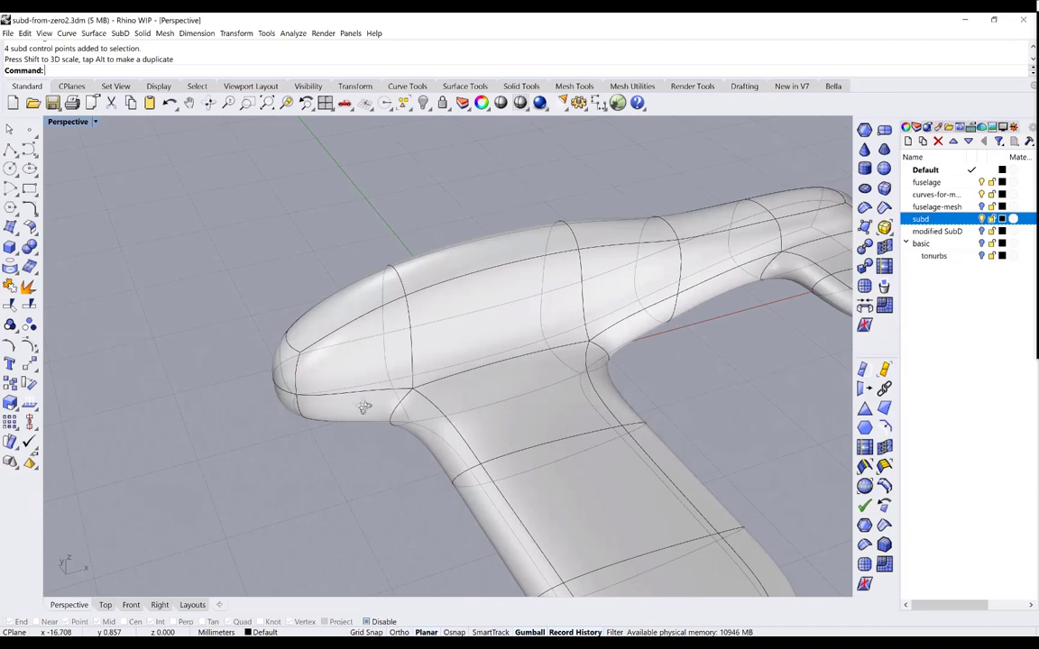
# Extrude the two front faces of the fuselage straight forward to lengthen the aircraft's nose, and clear the selection
pyautogui.scroll(1, 365, 397)
pyautogui.scroll(-4, 374, 397)
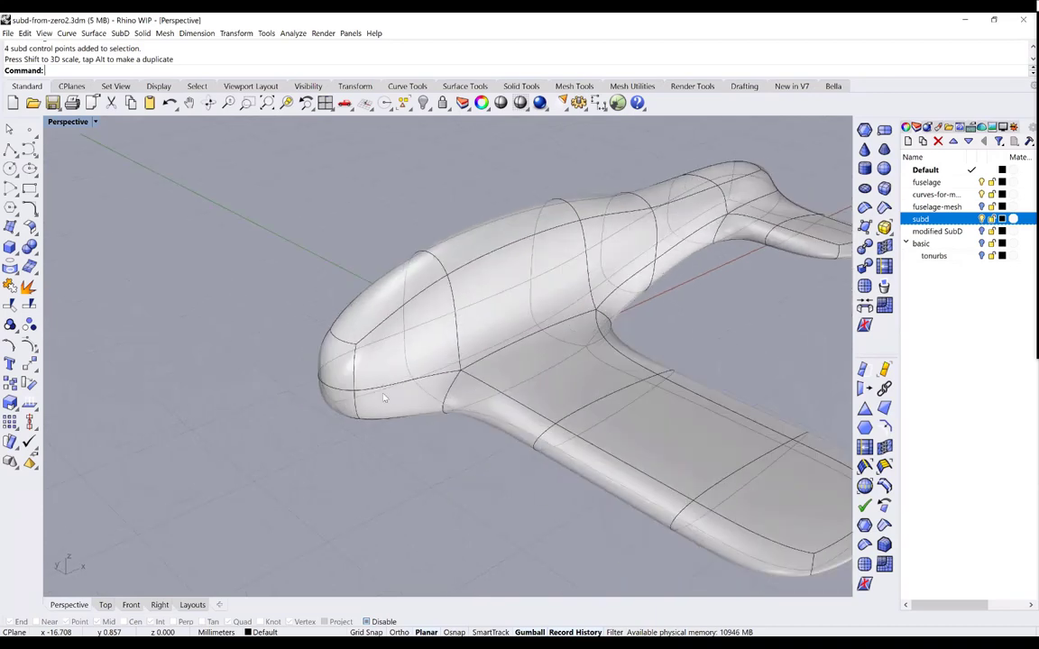
pyautogui.moveTo(383, 394); pyautogui.dragTo(399, 378, button='right')
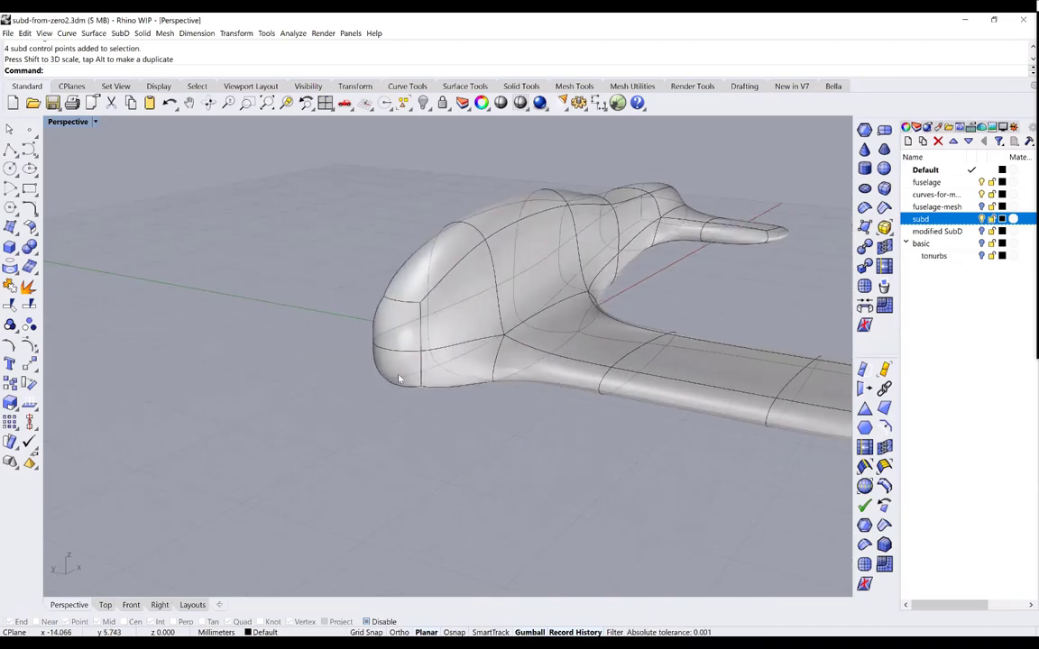
pyautogui.keyDown('ctrl'); pyautogui.keyDown('shift'); pyautogui.click(414, 356); pyautogui.keyUp('shift'); pyautogui.keyUp('ctrl')
pyautogui.keyDown('ctrl'); pyautogui.keyDown('shift'); pyautogui.click(397, 320); pyautogui.keyUp('shift'); pyautogui.keyUp('ctrl')
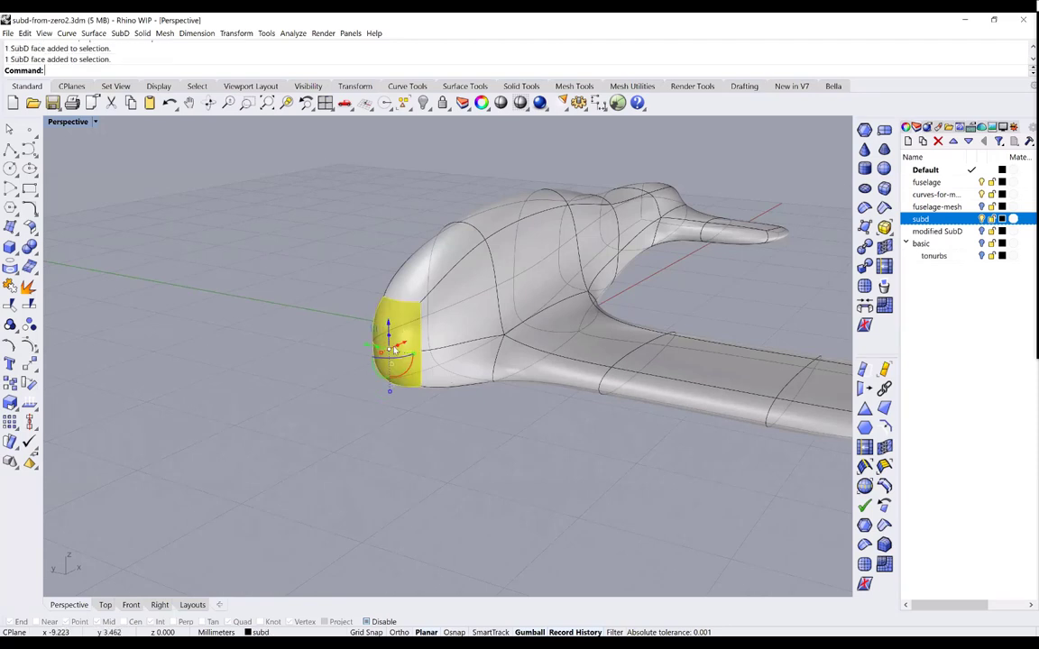
pyautogui.moveTo(400, 343); pyautogui.dragTo(343, 370)
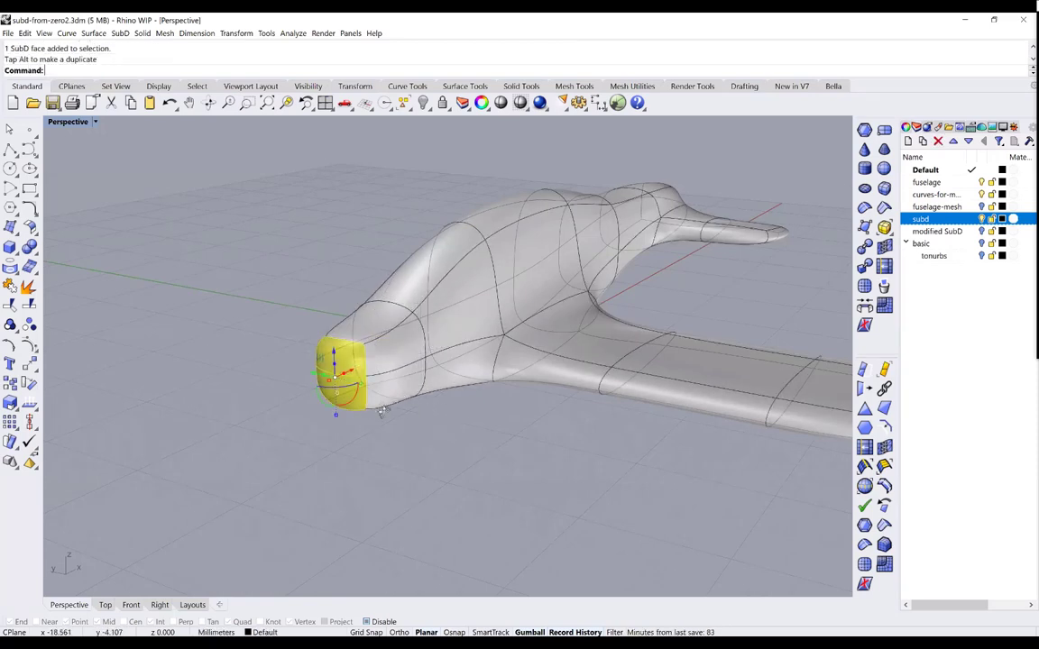
pyautogui.moveTo(305, 372); pyautogui.dragTo(597, 245, button='right')
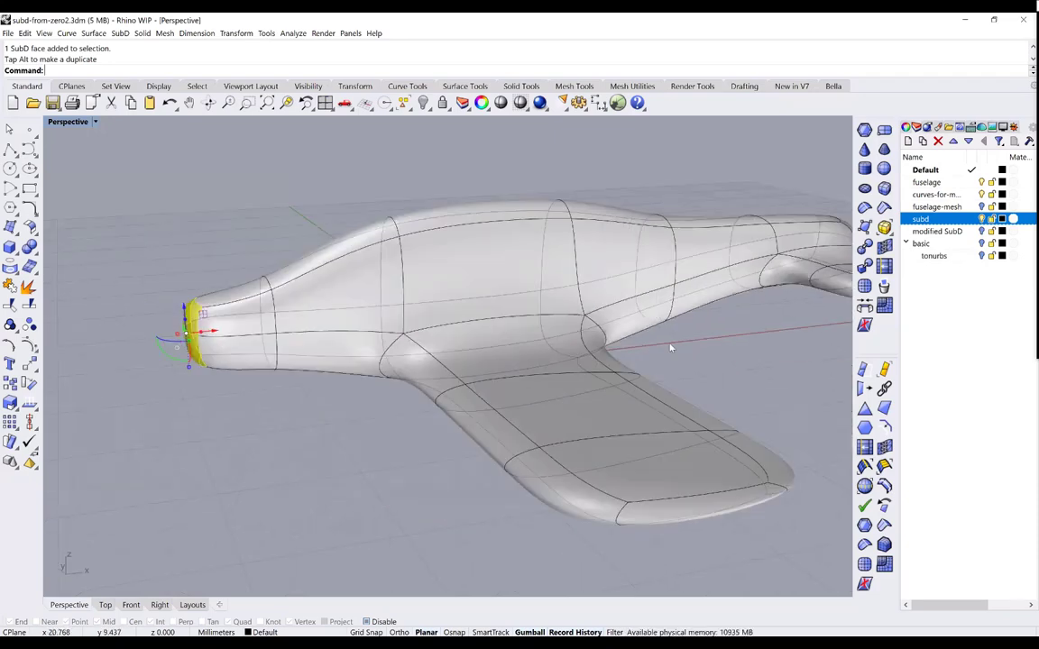
pyautogui.moveTo(585, 363); pyautogui.dragTo(647, 413, button='right')
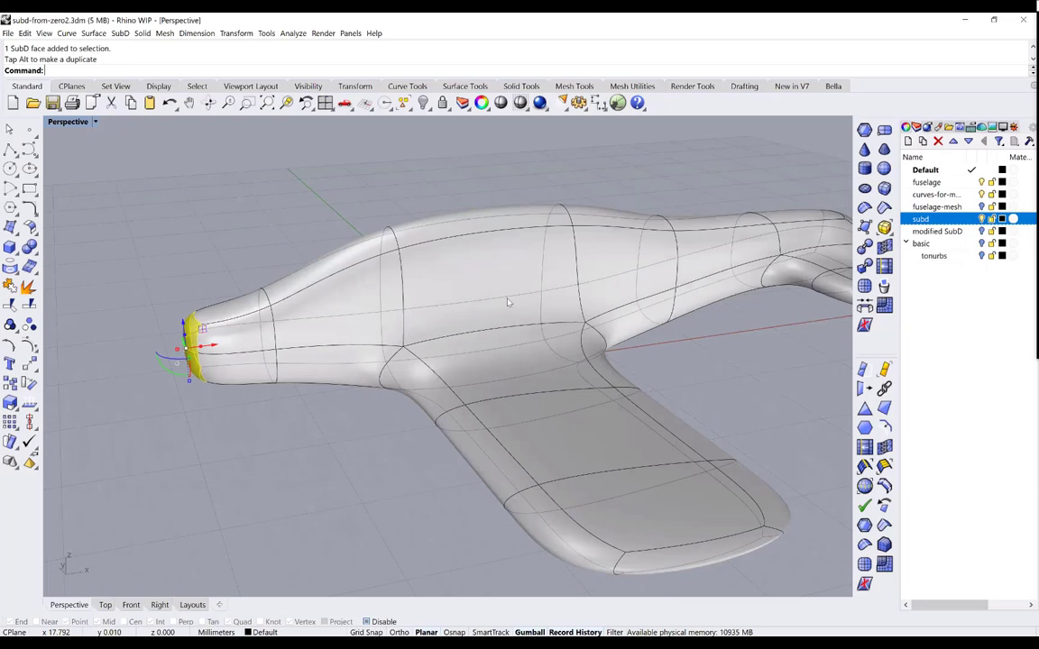
pyautogui.moveTo(508, 303); pyautogui.dragTo(502, 356, button='right')
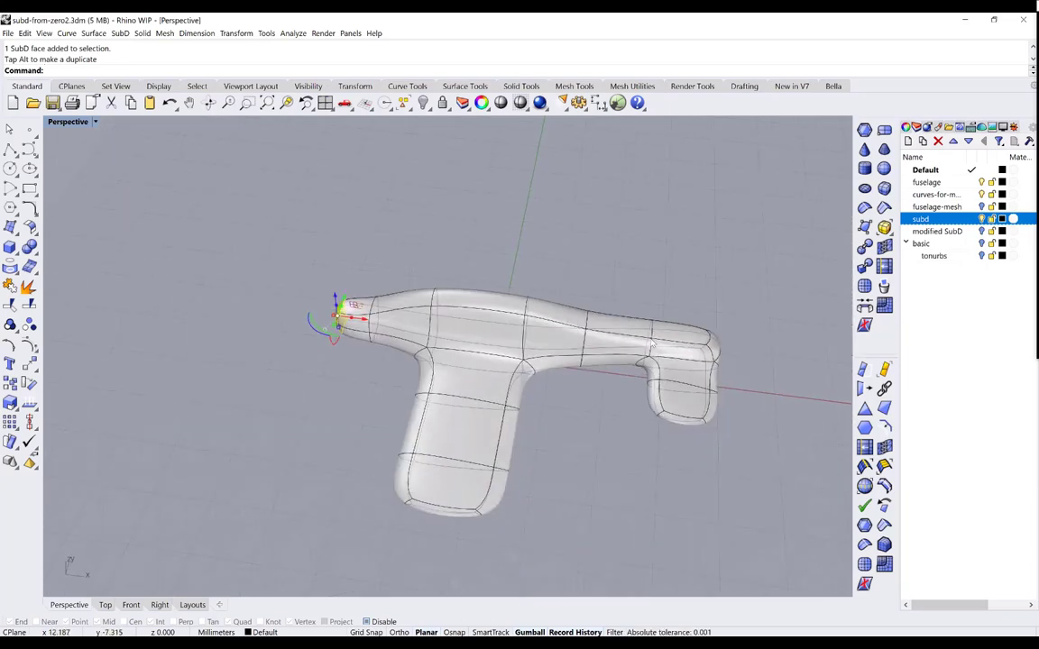
pyautogui.click(565, 404)
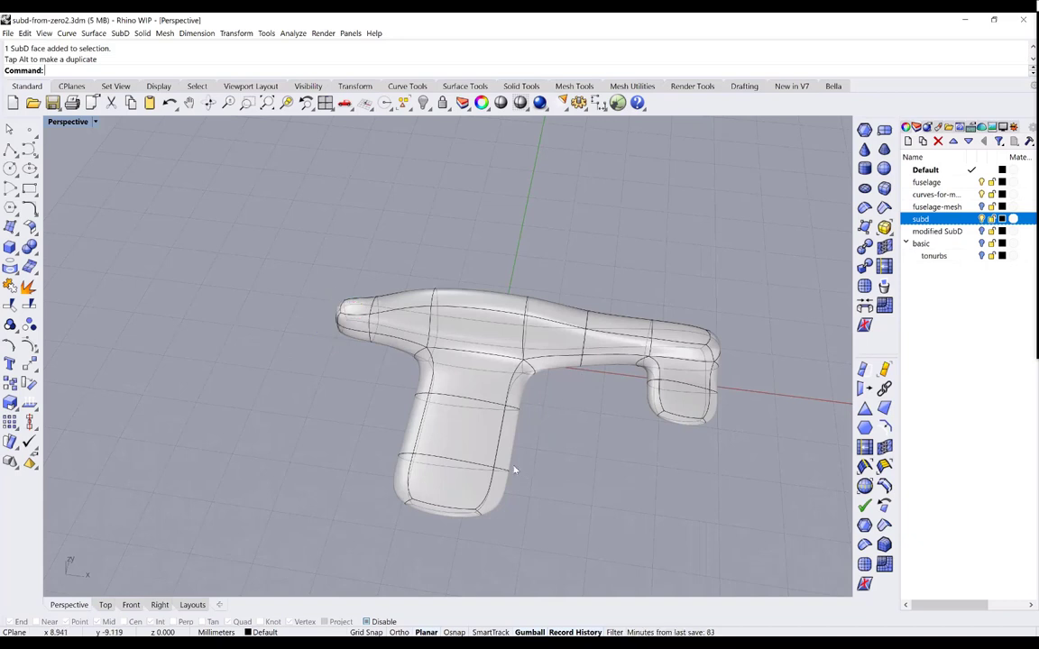
# Start a Reflect on the aircraft SubD about the X axis, choosing the side with the wing as the side to keep
pyautogui.moveTo(536, 380); pyautogui.dragTo(553, 370, button='right')
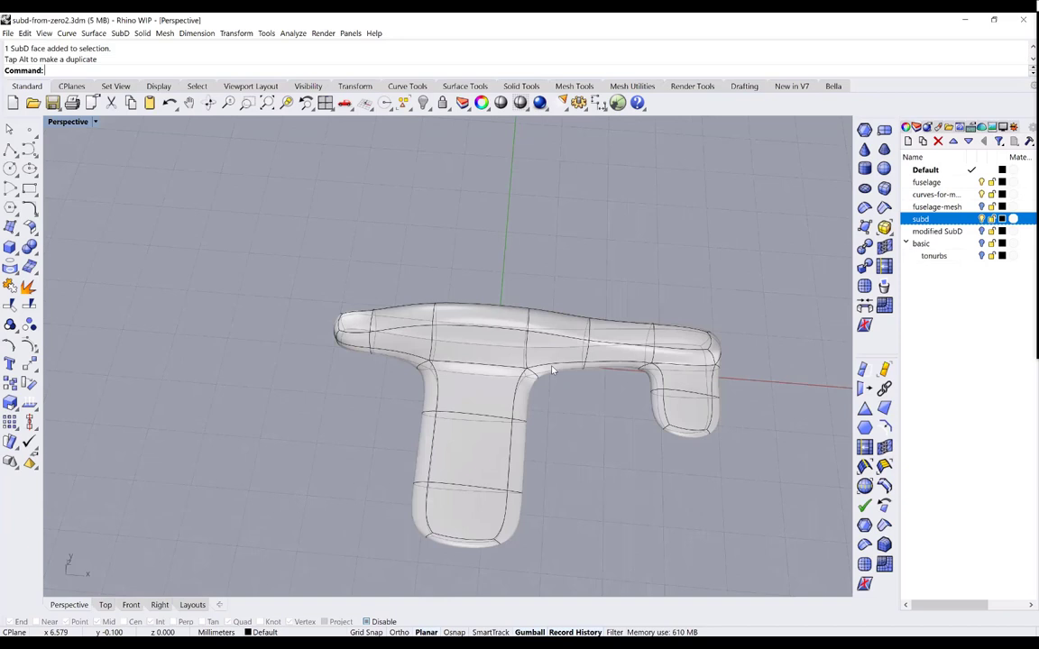
pyautogui.press('Home')
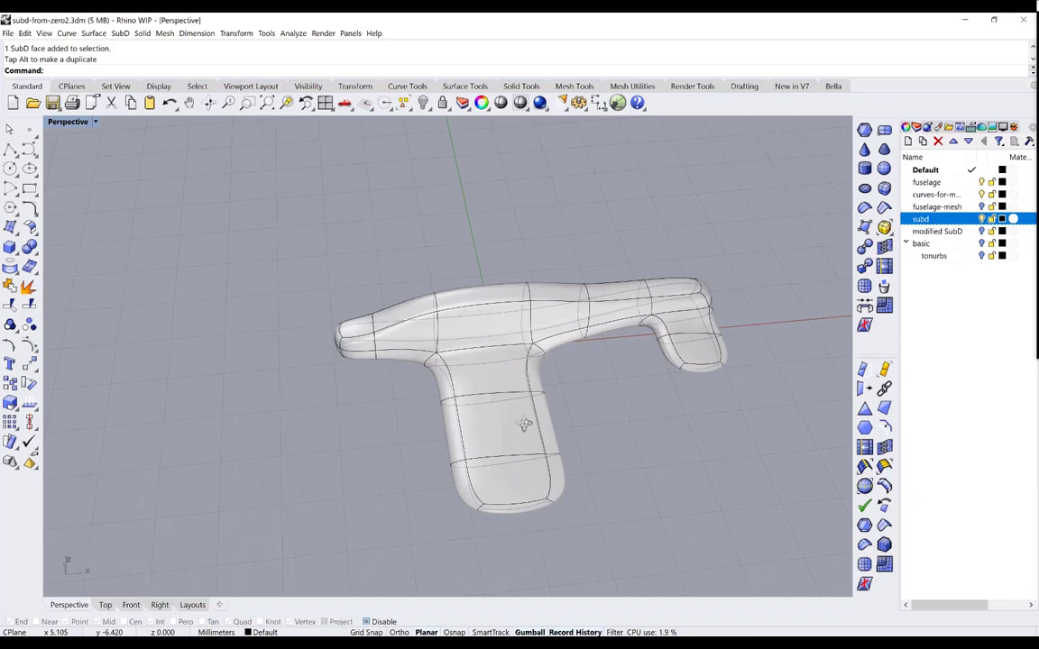
pyautogui.moveTo(524, 424); pyautogui.dragTo(463, 336, button='right')
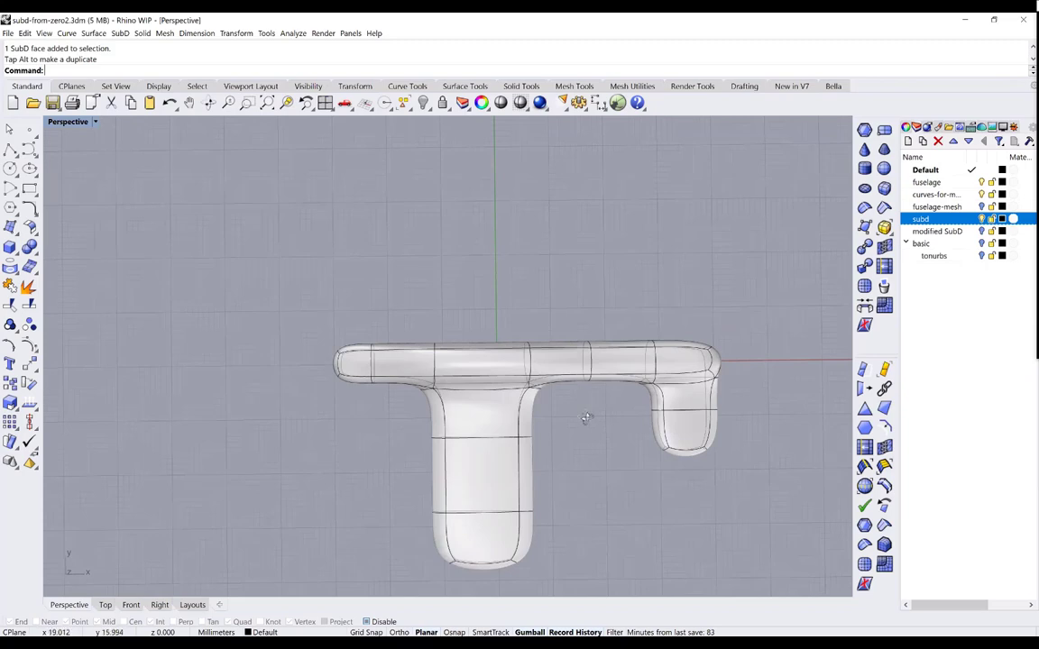
pyautogui.scroll(3, 447, 293)
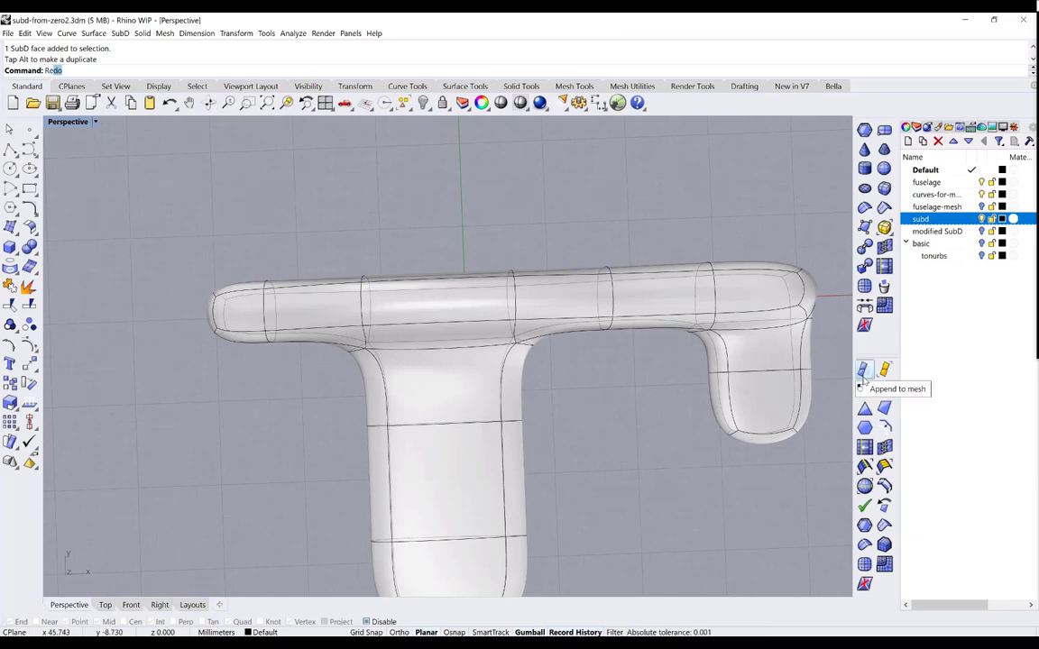
pyautogui.write('Reflect')
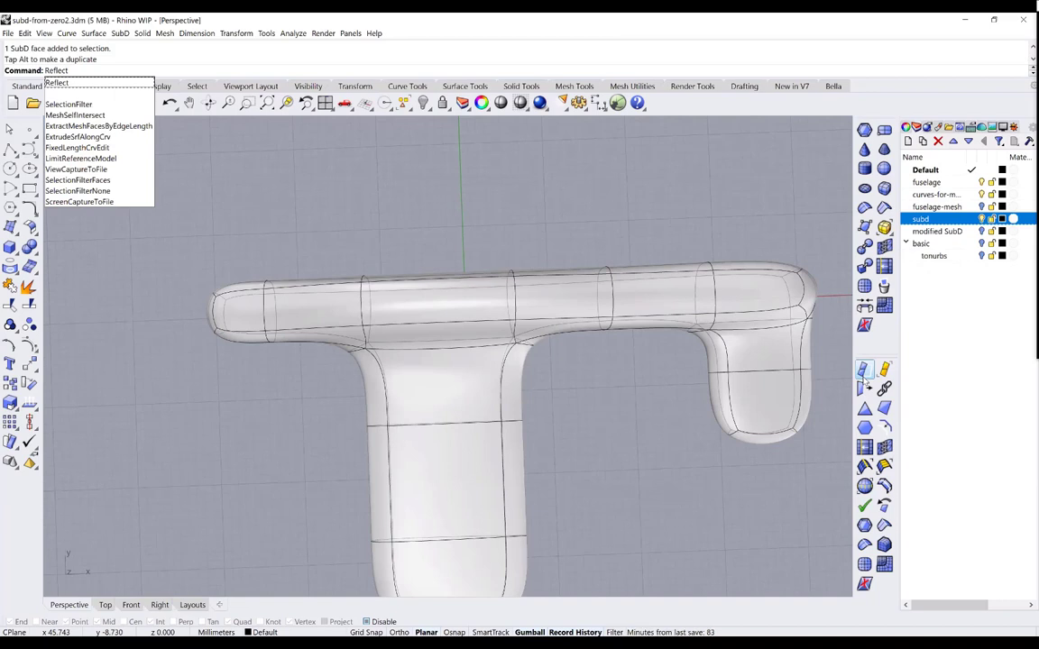
pyautogui.press('Return')
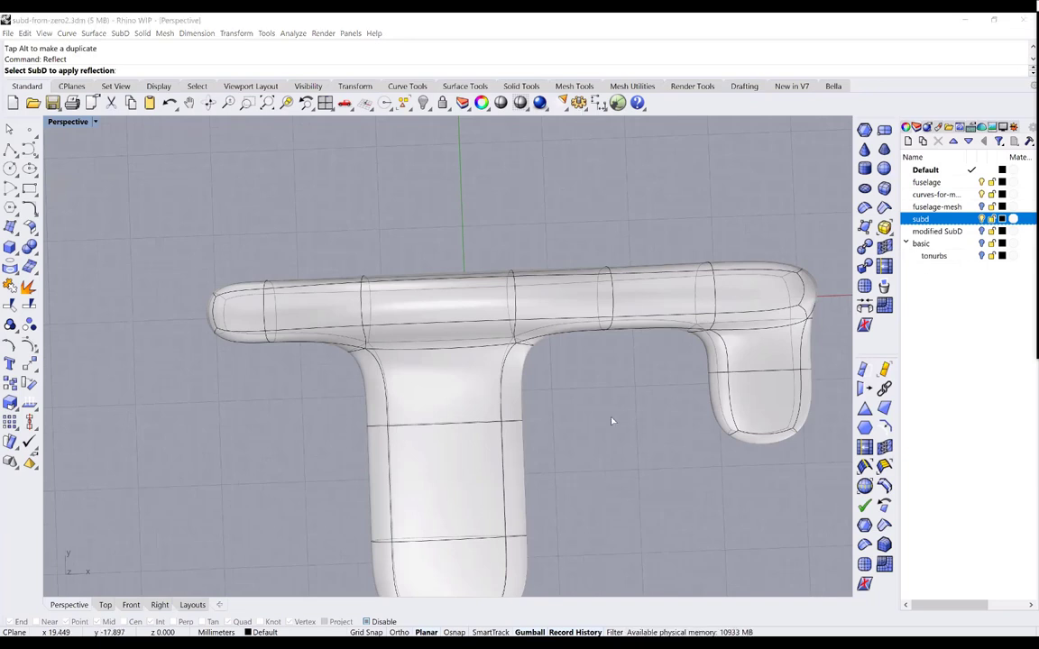
pyautogui.click(483, 427)
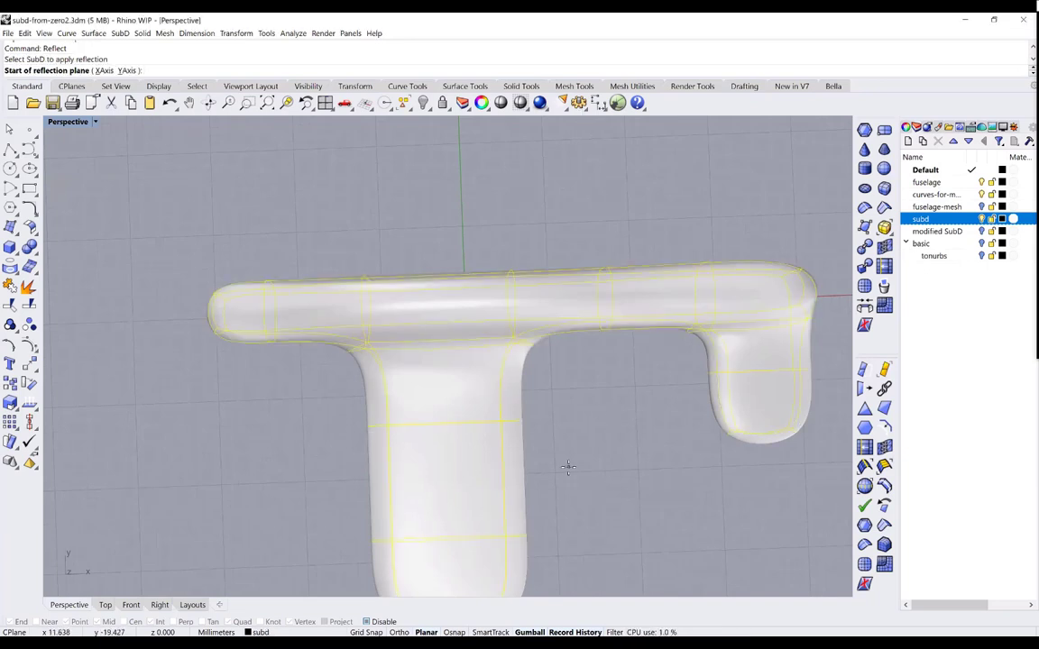
pyautogui.moveTo(596, 456); pyautogui.dragTo(596, 460, button='right')
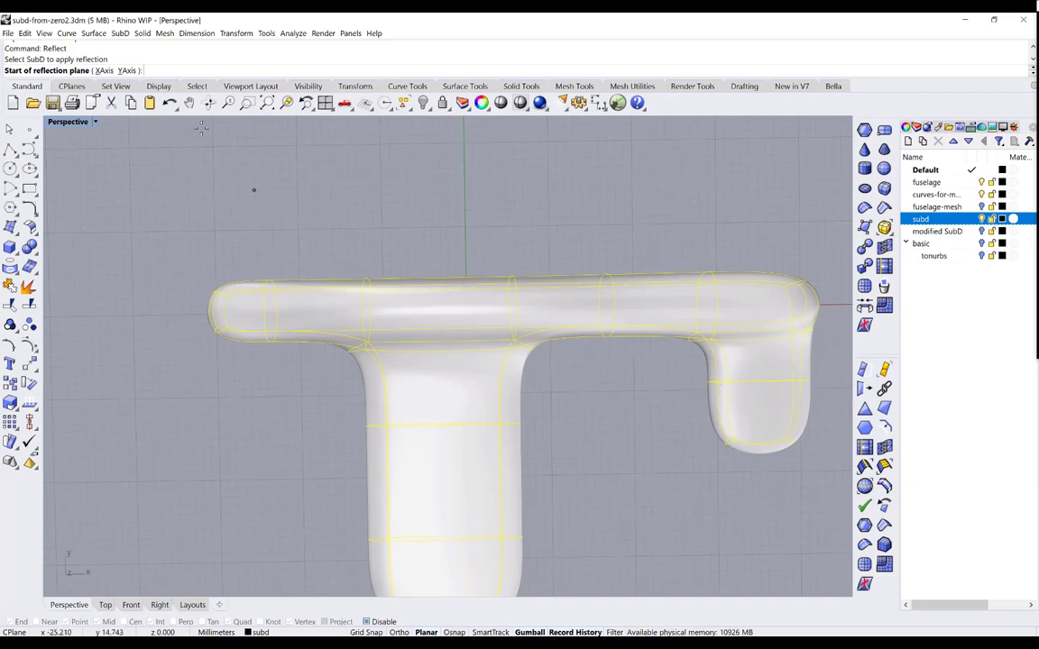
pyautogui.click(104, 71)
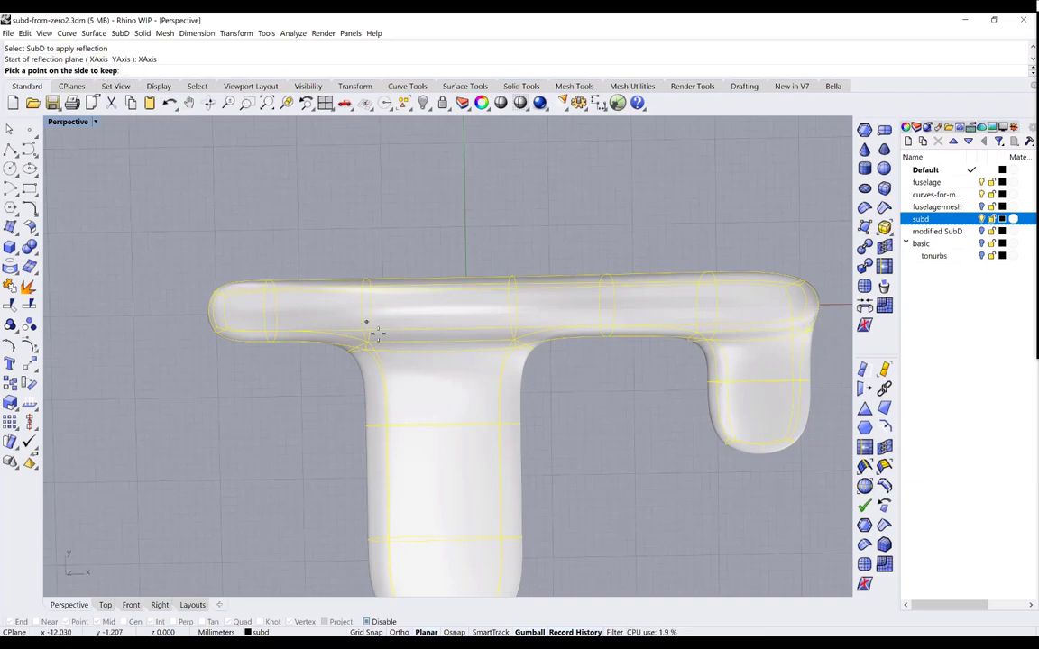
pyautogui.click(305, 461)
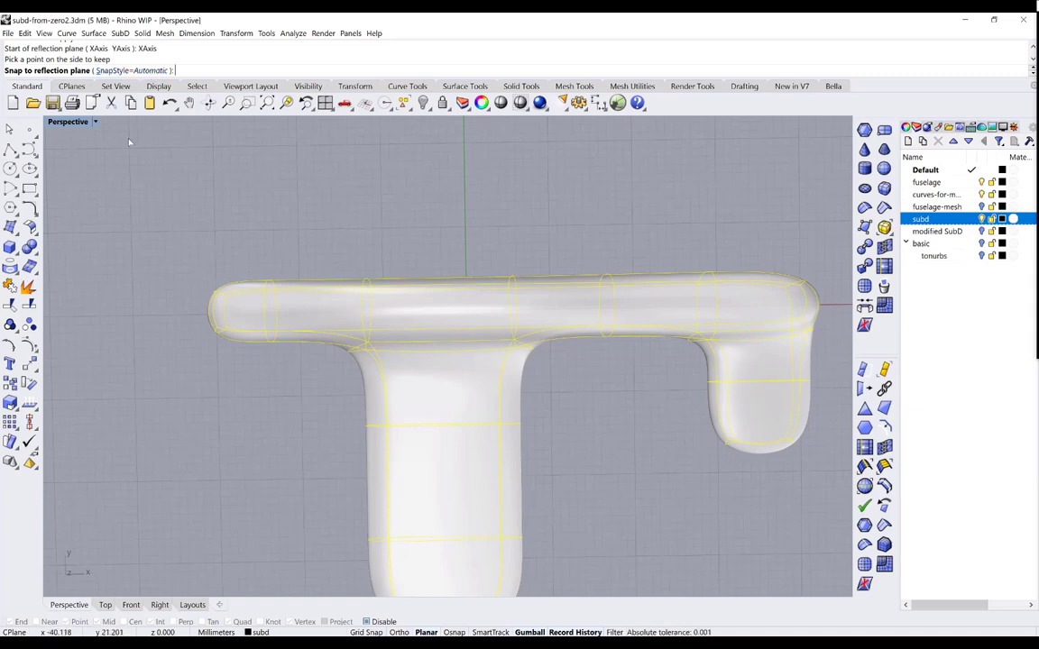
# Set the reflection's snap style to Distance with a snap tolerance of 0.001 and complete the reflection
pyautogui.click(156, 71)
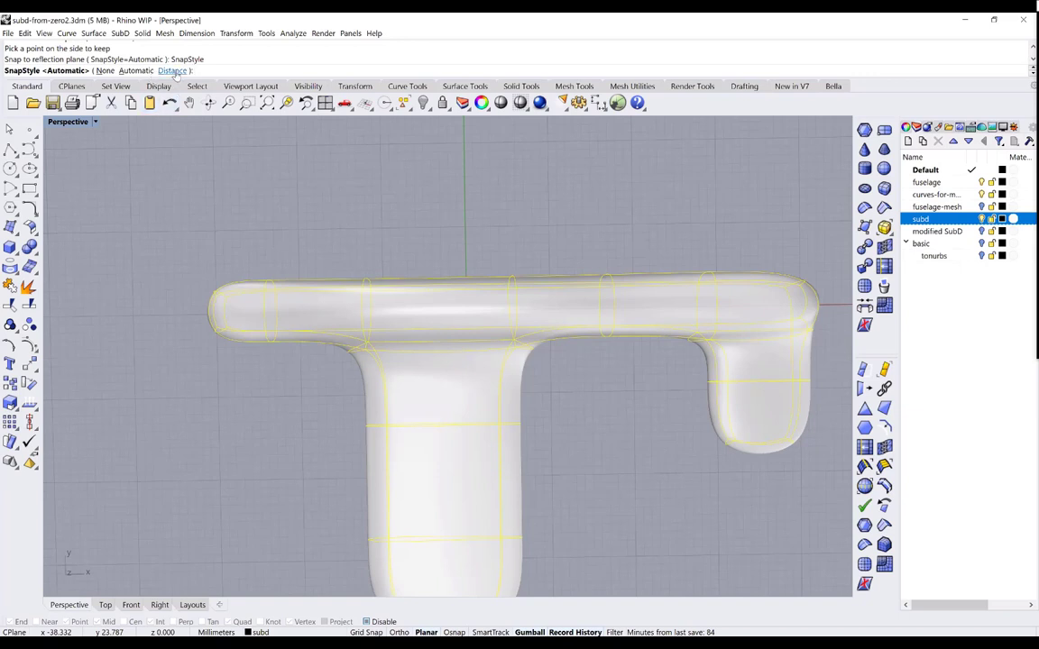
pyautogui.click(174, 71)
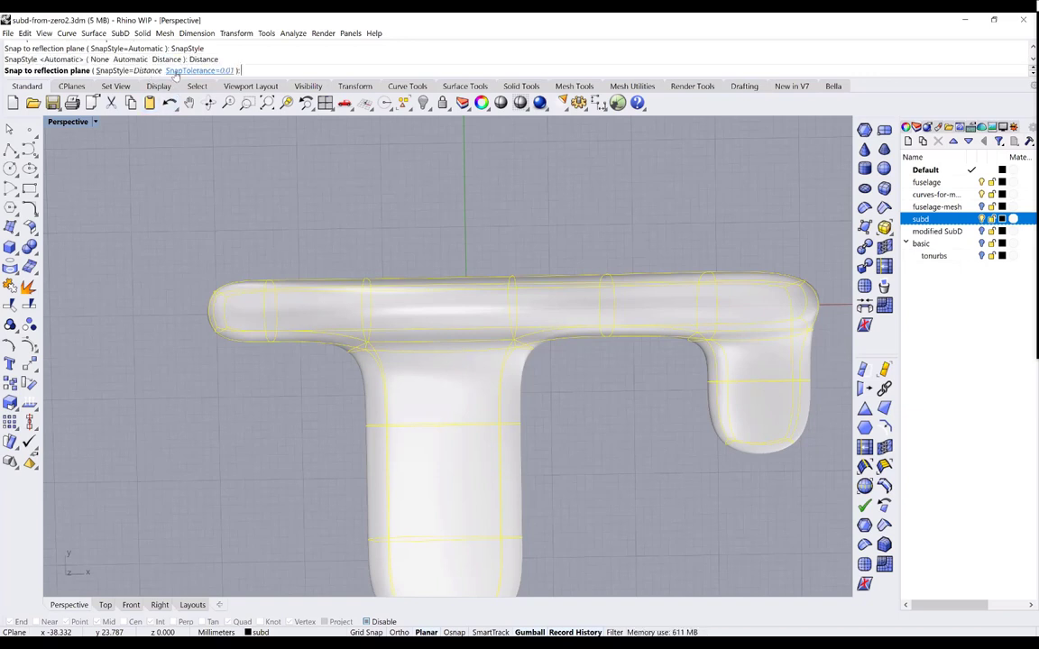
pyautogui.click(222, 73)
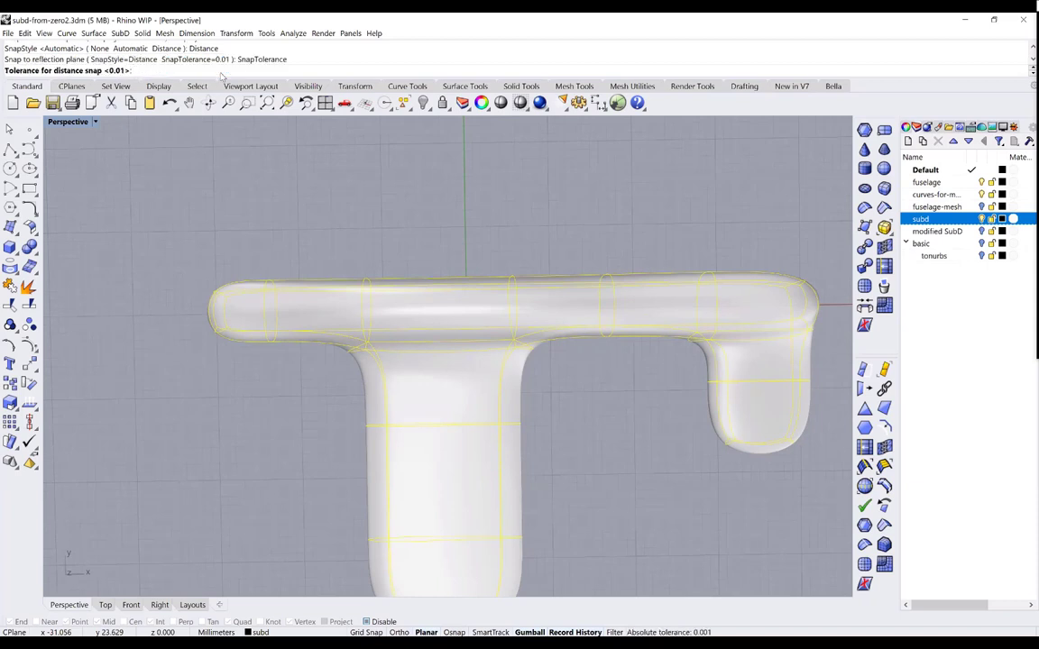
pyautogui.write('0.001')
pyautogui.press('Return')
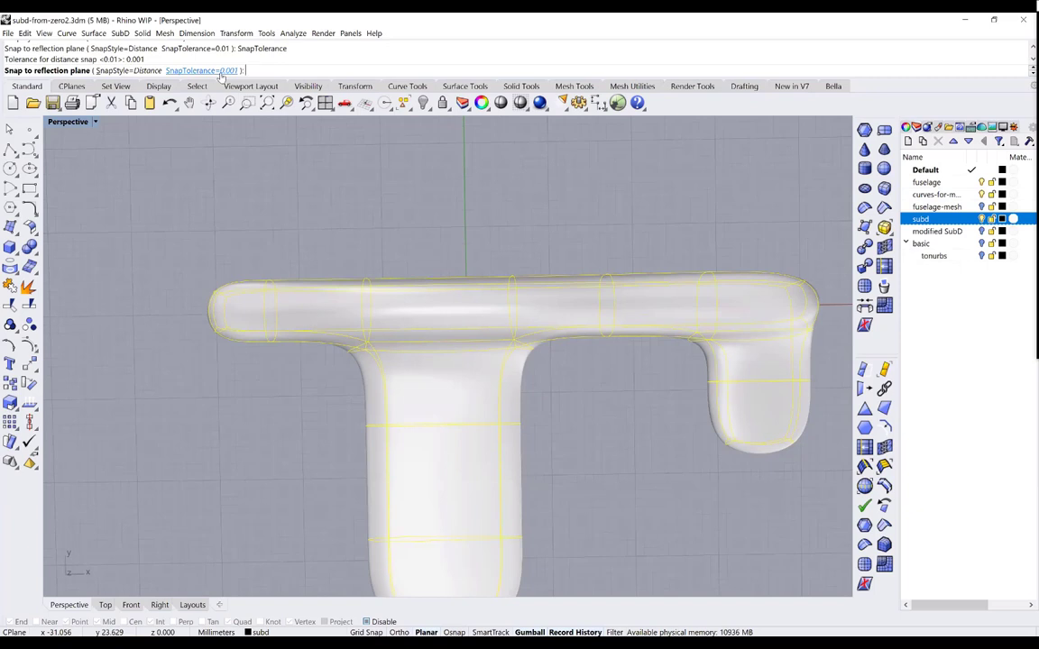
pyautogui.press('Return')
pyautogui.press('Return')
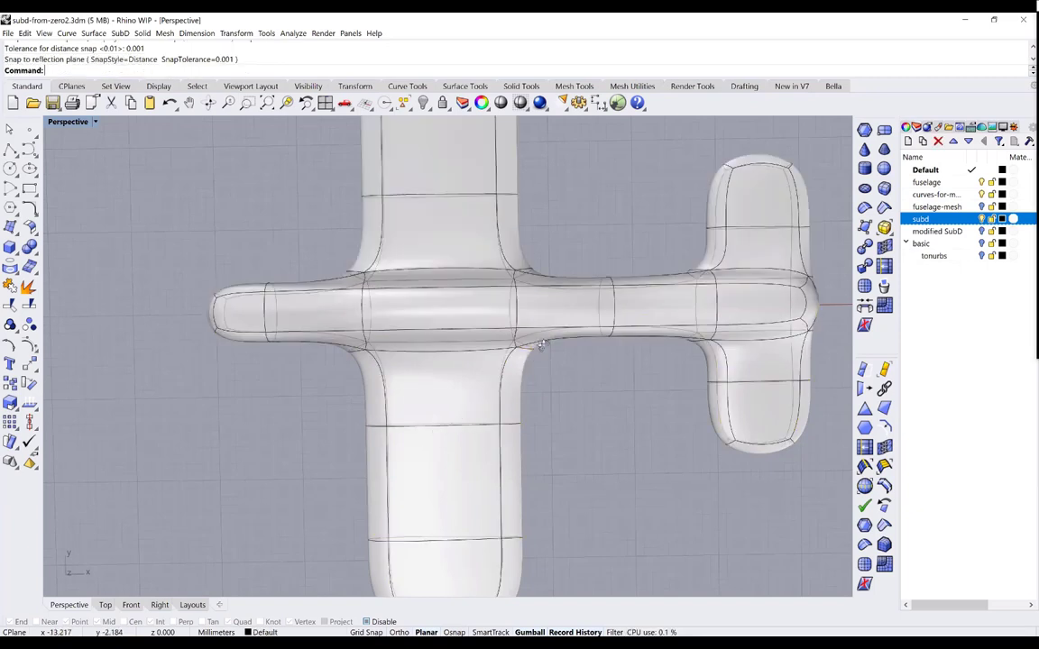
# Select the reflected aircraft SubD and turn on its control points
pyautogui.moveTo(492, 370); pyautogui.dragTo(605, 427, button='right')
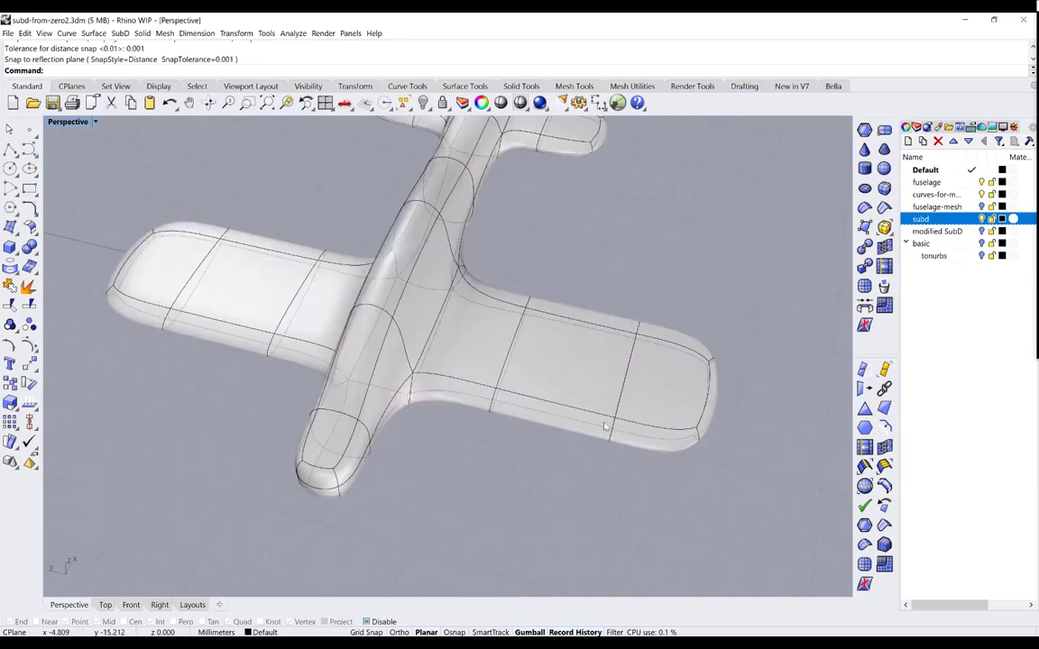
pyautogui.press('Home')
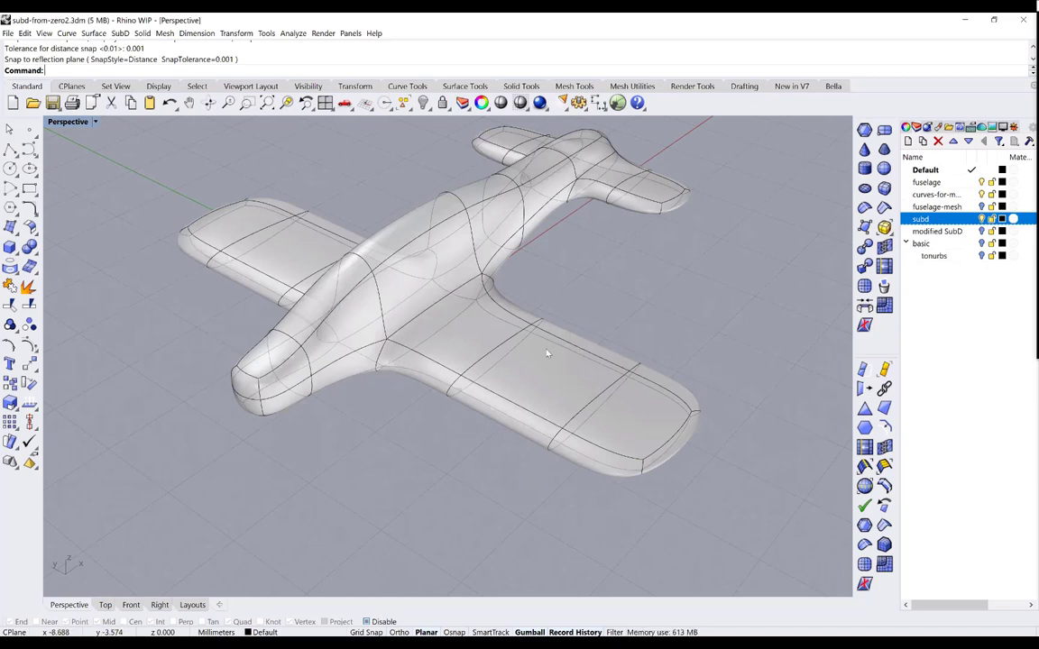
pyautogui.moveTo(545, 372); pyautogui.dragTo(490, 388, button='right')
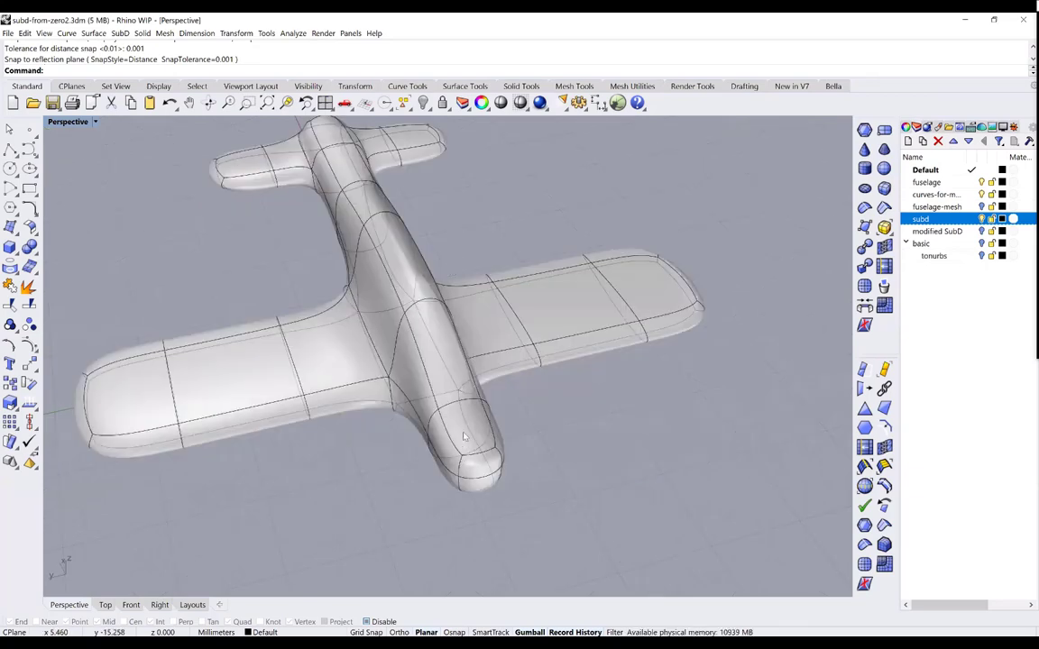
pyautogui.moveTo(465, 437); pyautogui.dragTo(492, 376, button='right')
pyautogui.scroll(-4, 512, 368)
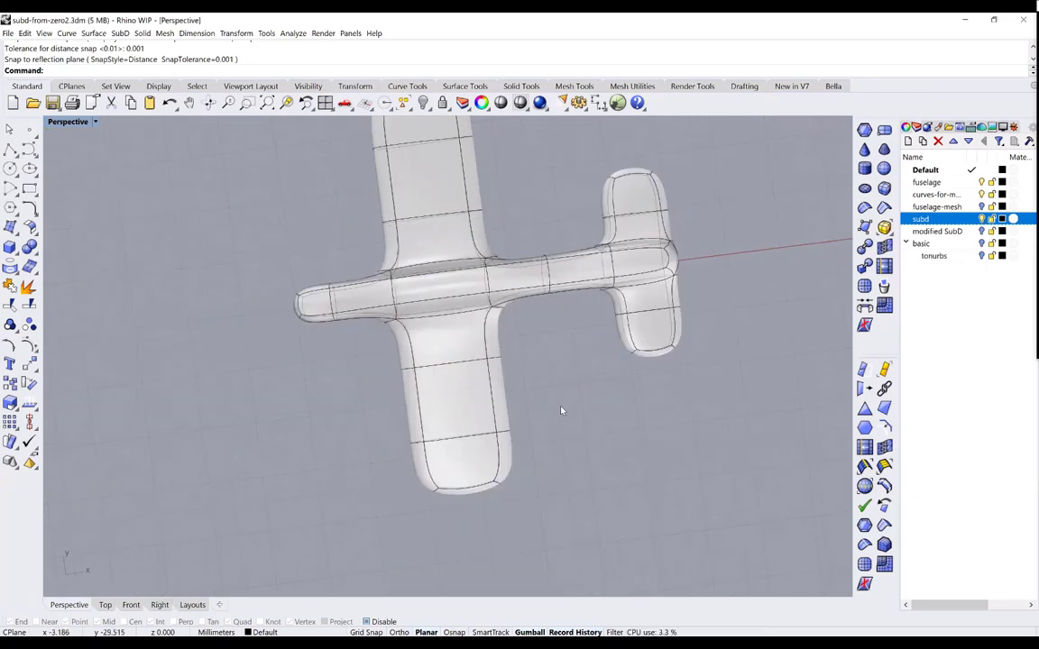
pyautogui.moveTo(362, 424); pyautogui.dragTo(83, 345, button='right')
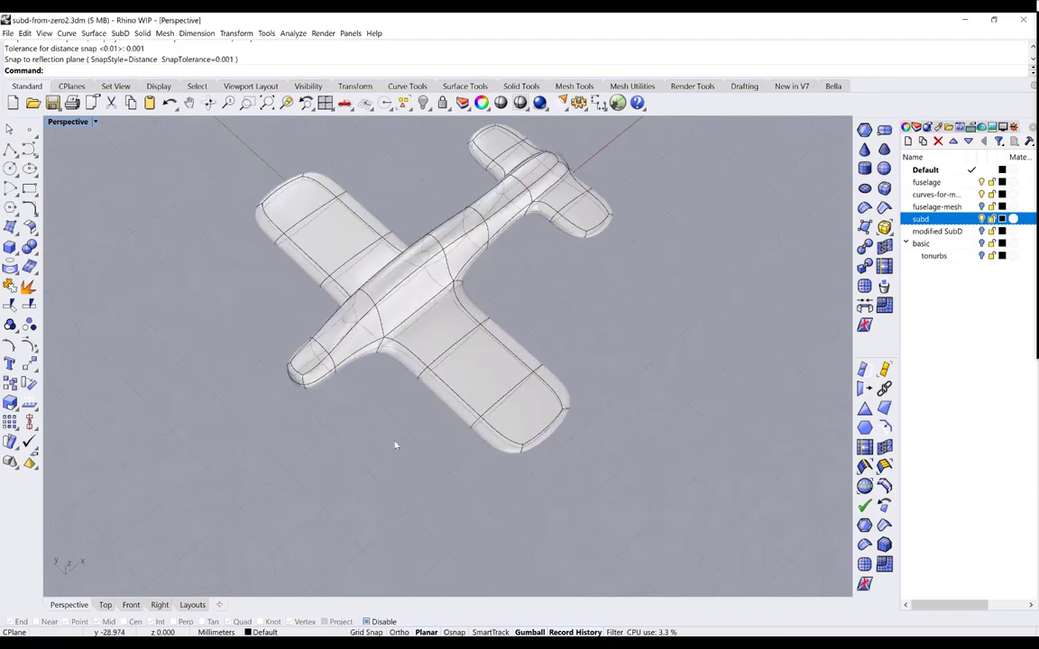
pyautogui.scroll(4, 423, 423)
pyautogui.click(423, 424)
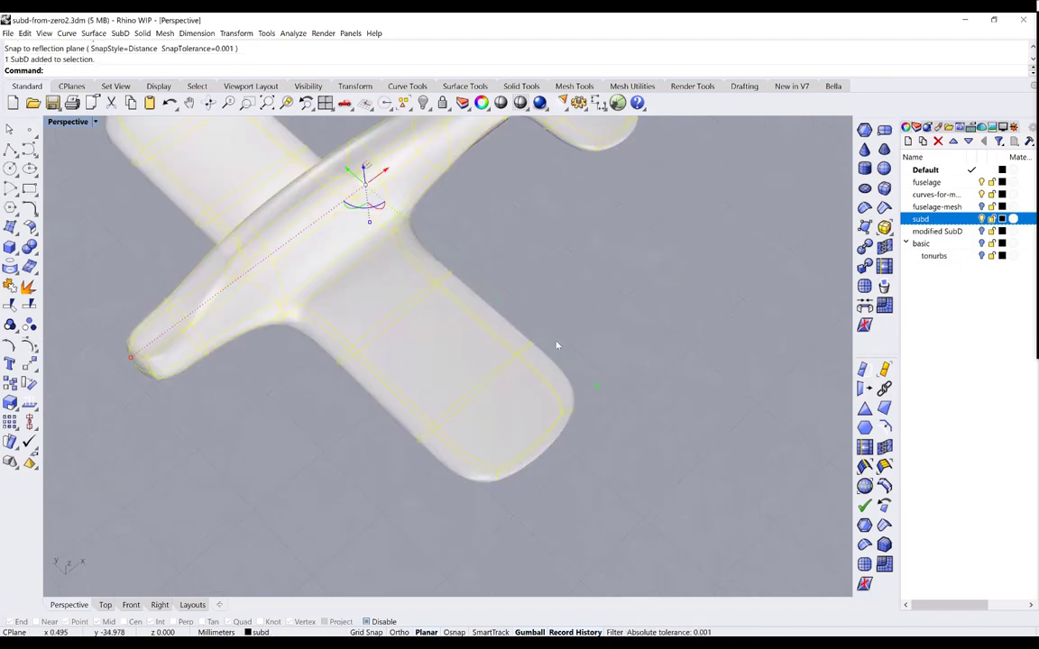
pyautogui.press('F10')
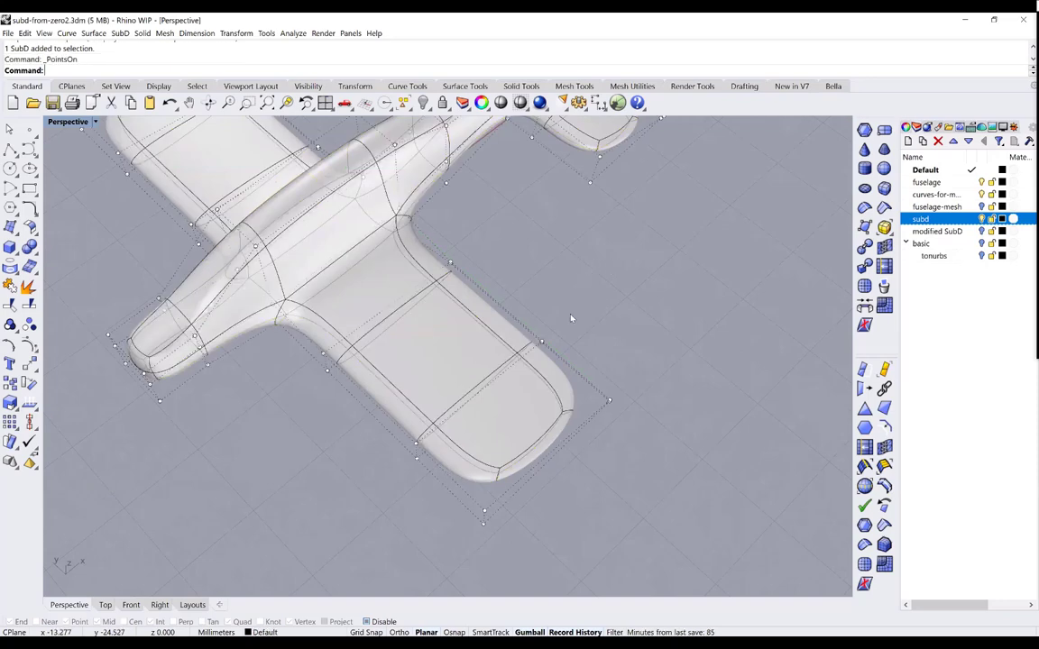
# Move the four outer trailing-edge control points of one wing forward along X to taper both wings
pyautogui.moveTo(524, 263); pyautogui.dragTo(520, 257, button='right')
pyautogui.moveTo(514, 251); pyautogui.dragTo(663, 336)
pyautogui.moveTo(700, 289); pyautogui.dragTo(698, 288)
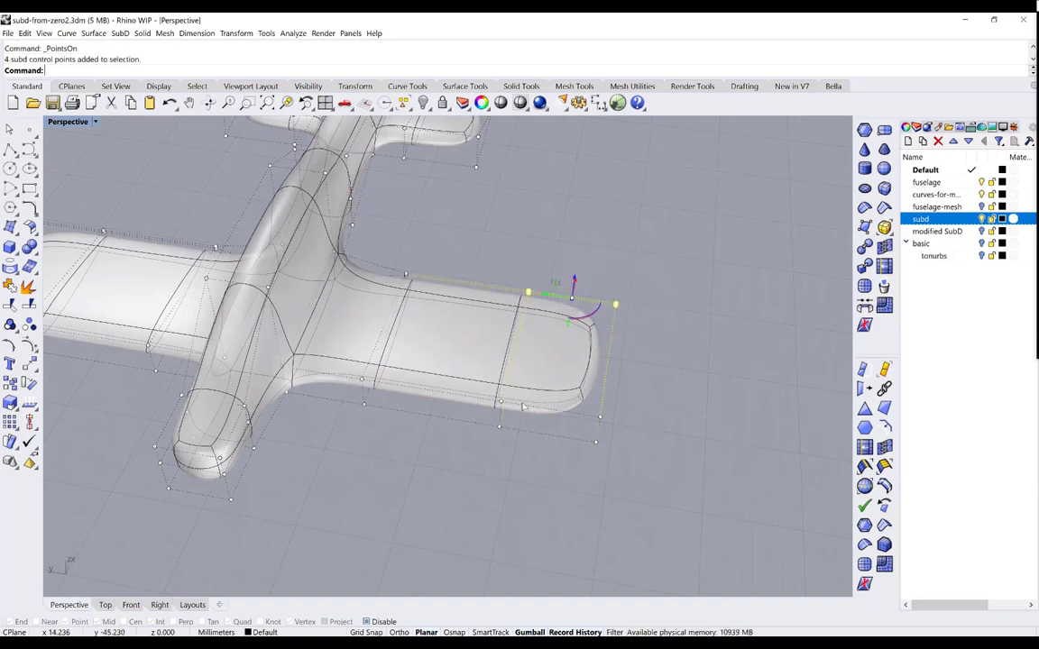
pyautogui.moveTo(510, 408); pyautogui.dragTo(532, 523, button='right')
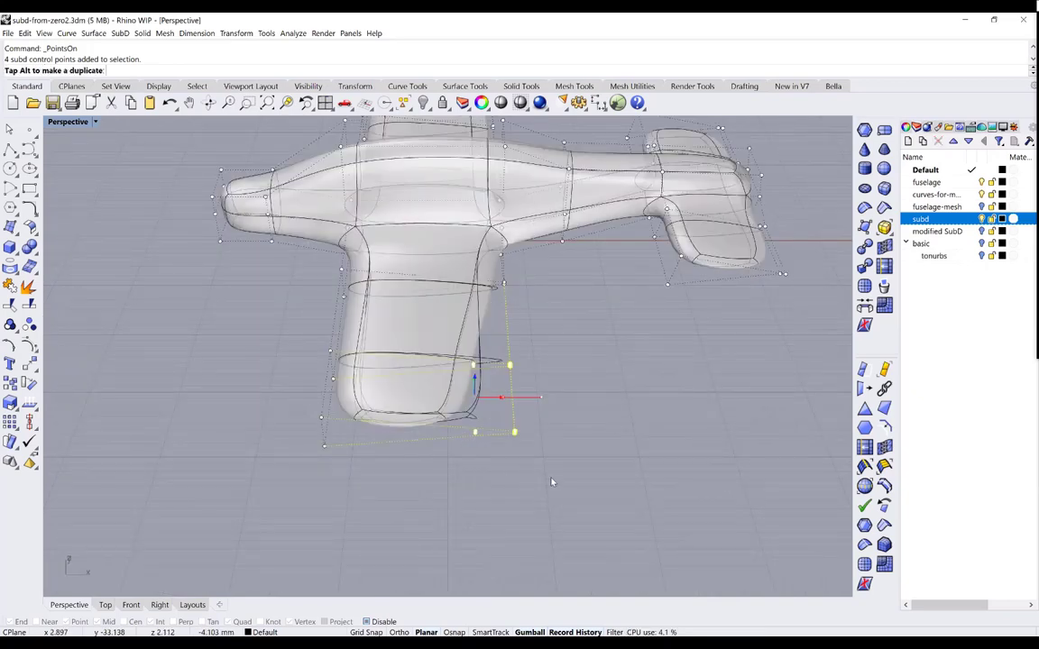
pyautogui.moveTo(551, 483); pyautogui.dragTo(554, 479)
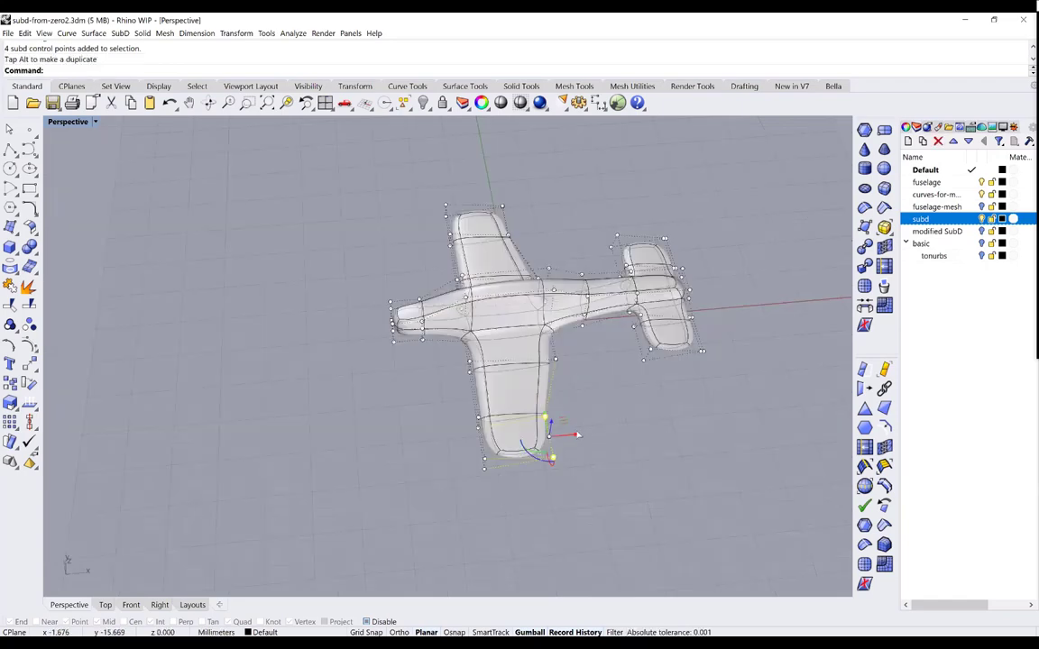
# Move the two trailing-edge control points at the wing tip further forward to narrow and round the tip
pyautogui.scroll(5, 559, 435)
pyautogui.moveTo(606, 432); pyautogui.dragTo(561, 436)
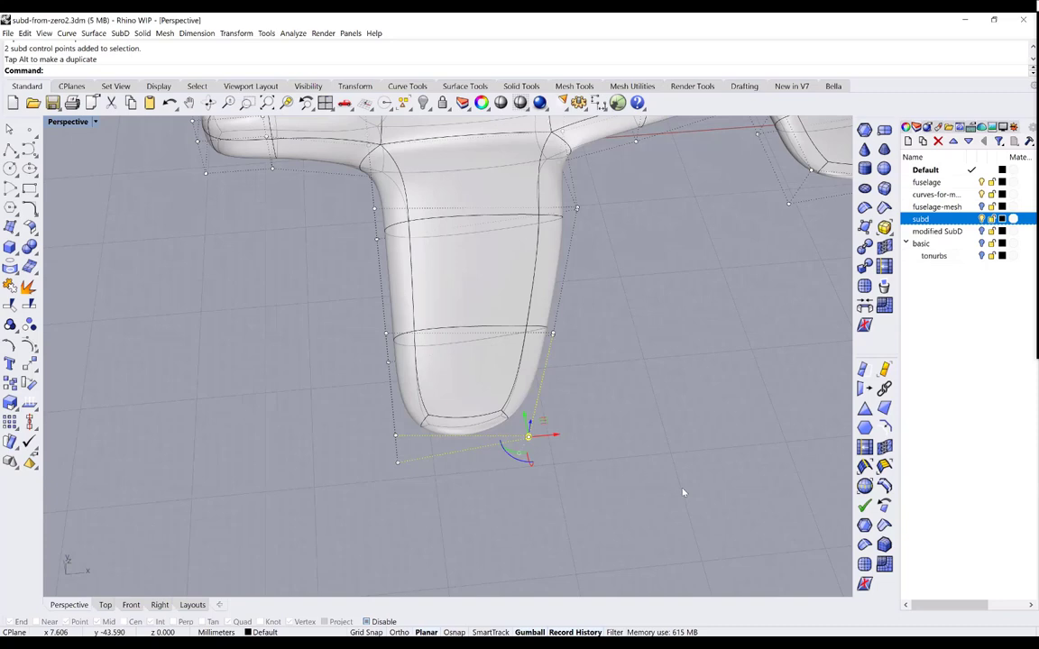
pyautogui.scroll(-2, 526, 245)
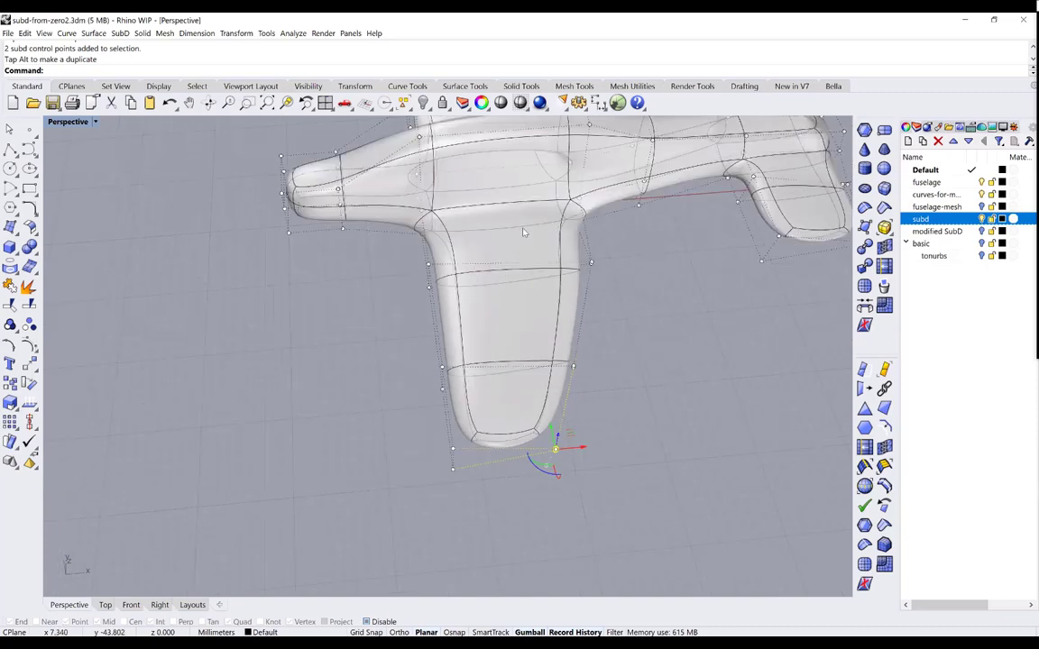
# Turn off the control points and extrude the top rear fuselage face upward into a vertical tail fin
pyautogui.scroll(-2, 523, 233)
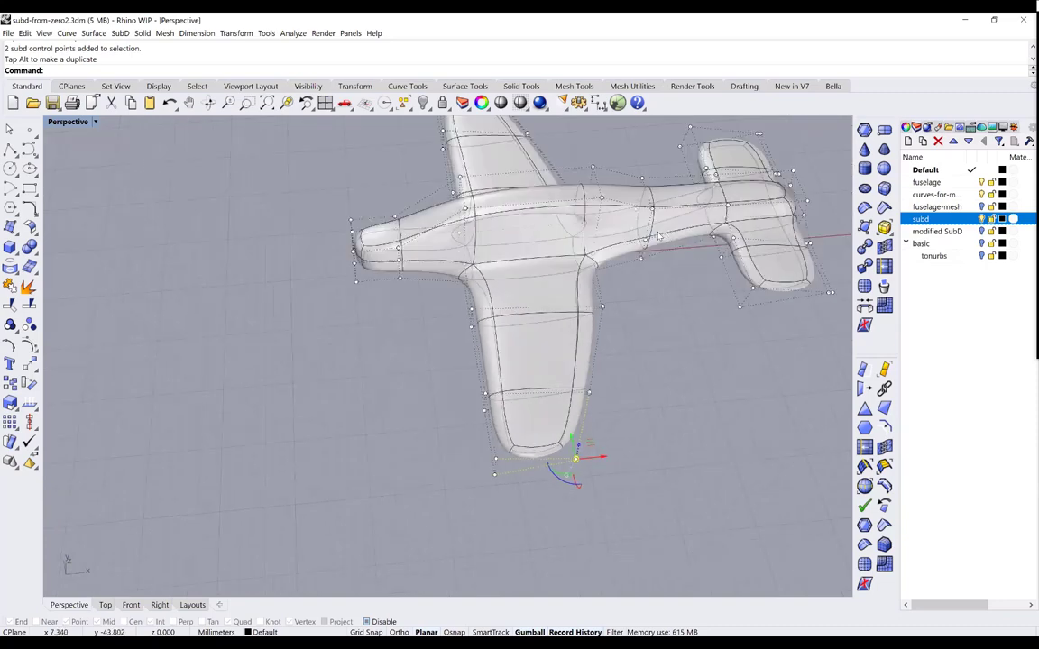
pyautogui.scroll(-2, 657, 236)
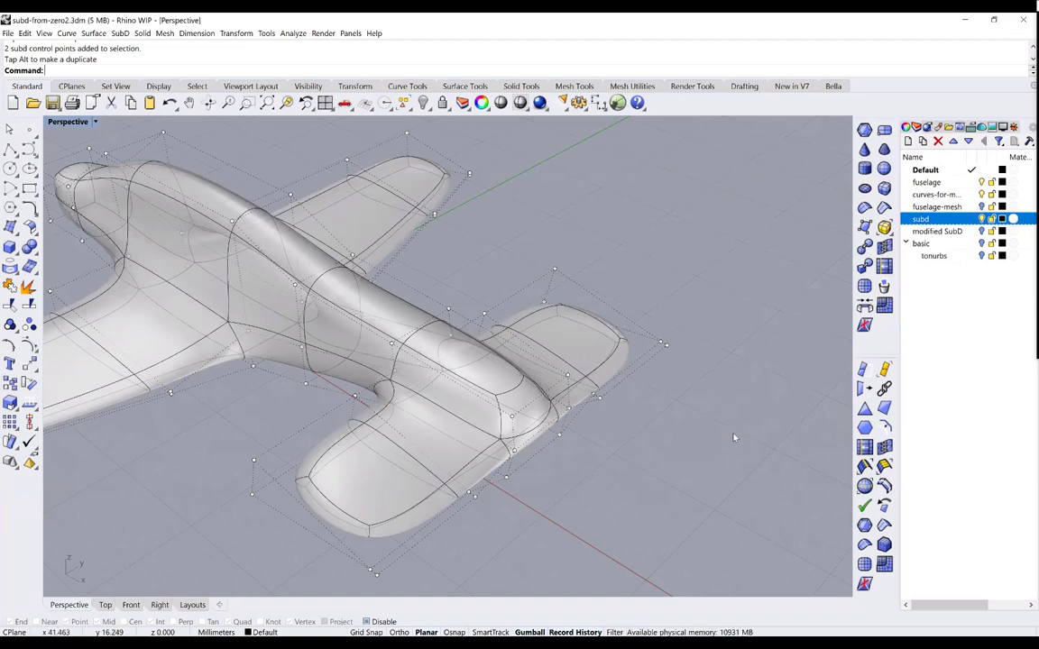
pyautogui.press('Escape')
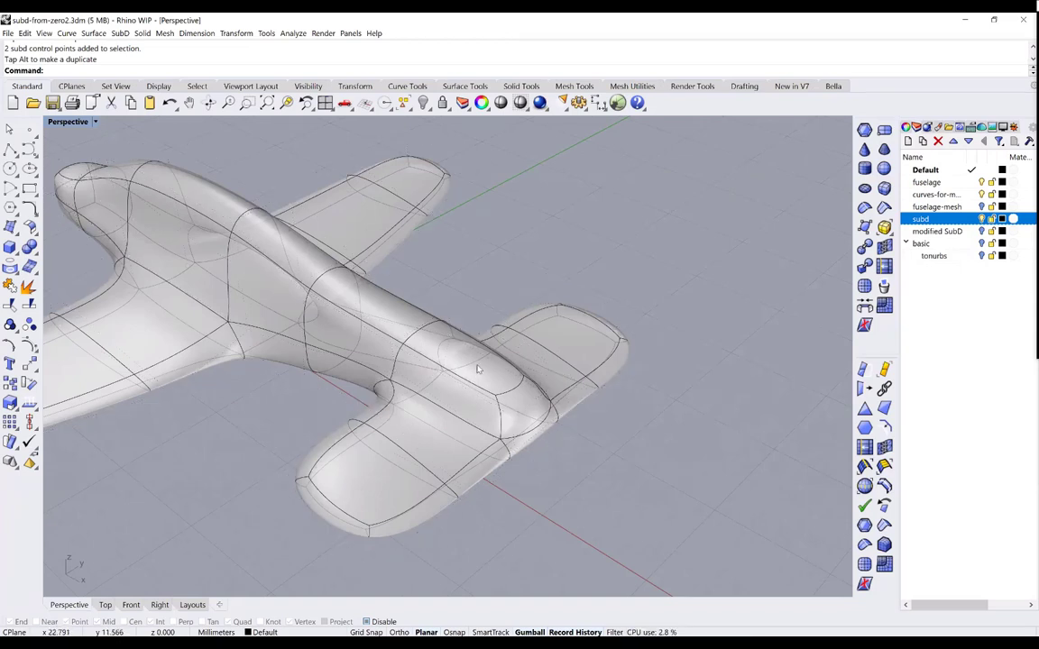
pyautogui.keyDown('ctrl'); pyautogui.keyDown('shift'); pyautogui.click(477, 365); pyautogui.keyUp('shift'); pyautogui.keyUp('ctrl')
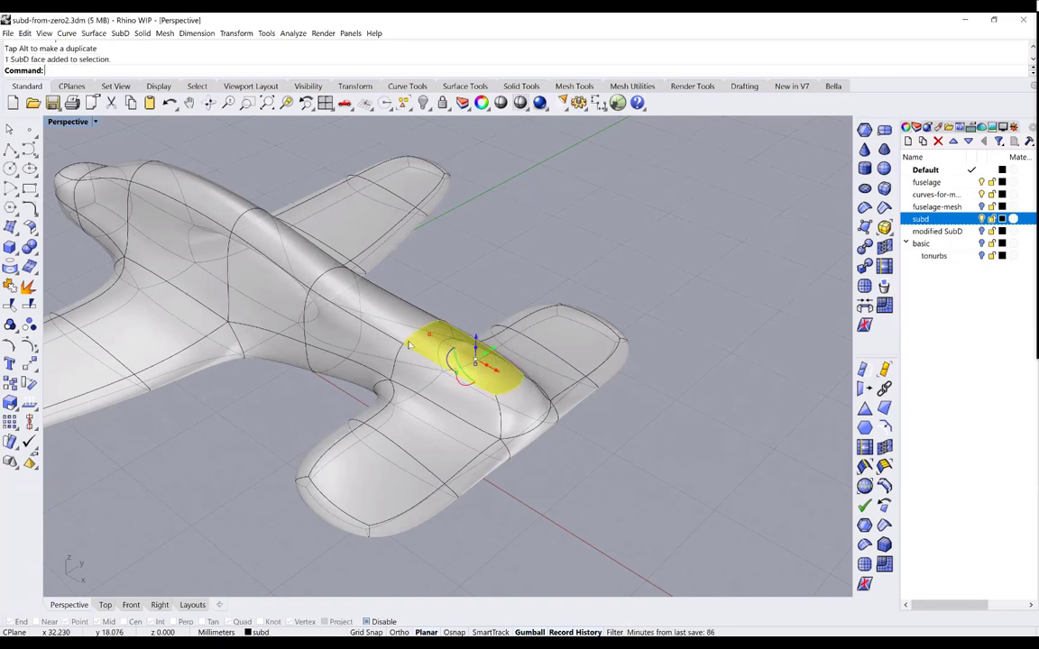
pyautogui.scroll(2, 410, 334)
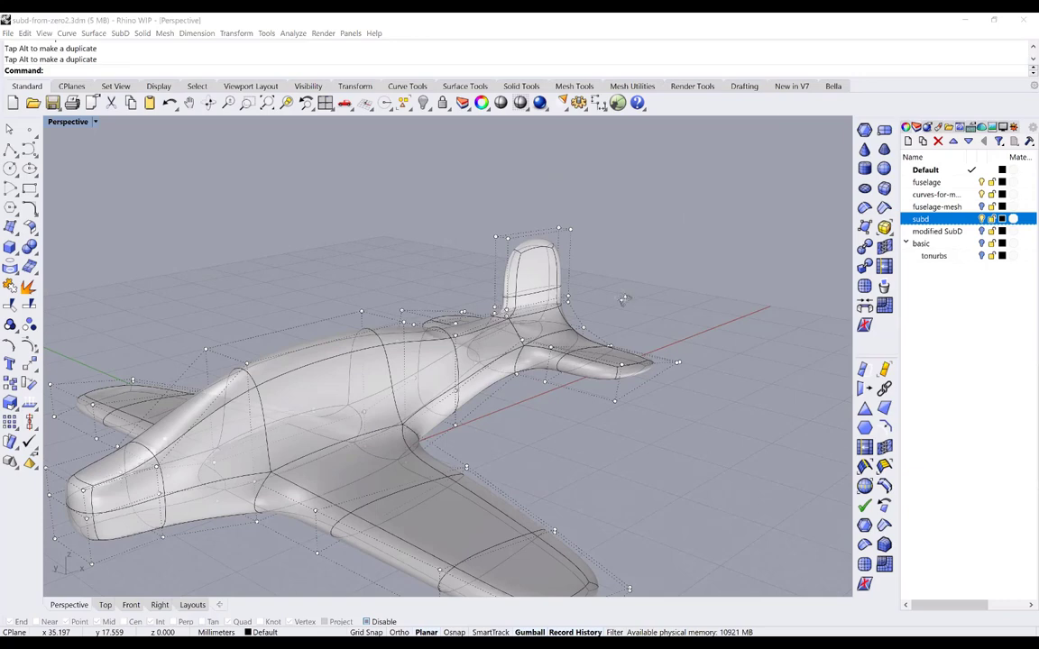
# Examine the aircraft's fuselage, wings, tail and underside from all around
pyautogui.moveTo(402, 302); pyautogui.dragTo(462, 278, button='right')
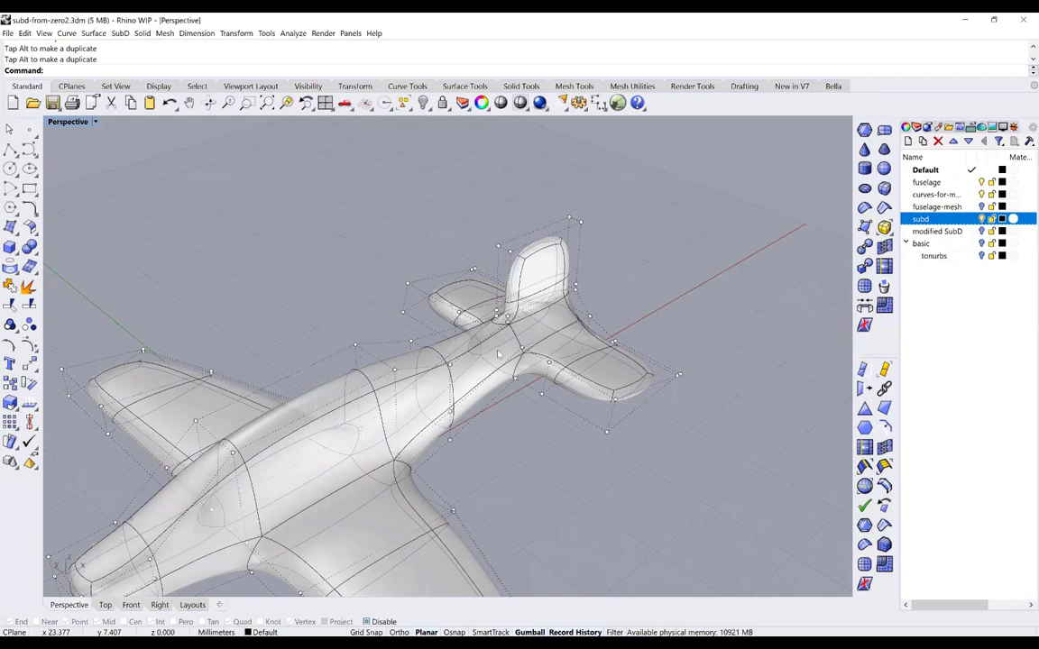
pyautogui.moveTo(523, 325); pyautogui.dragTo(631, 364, button='right')
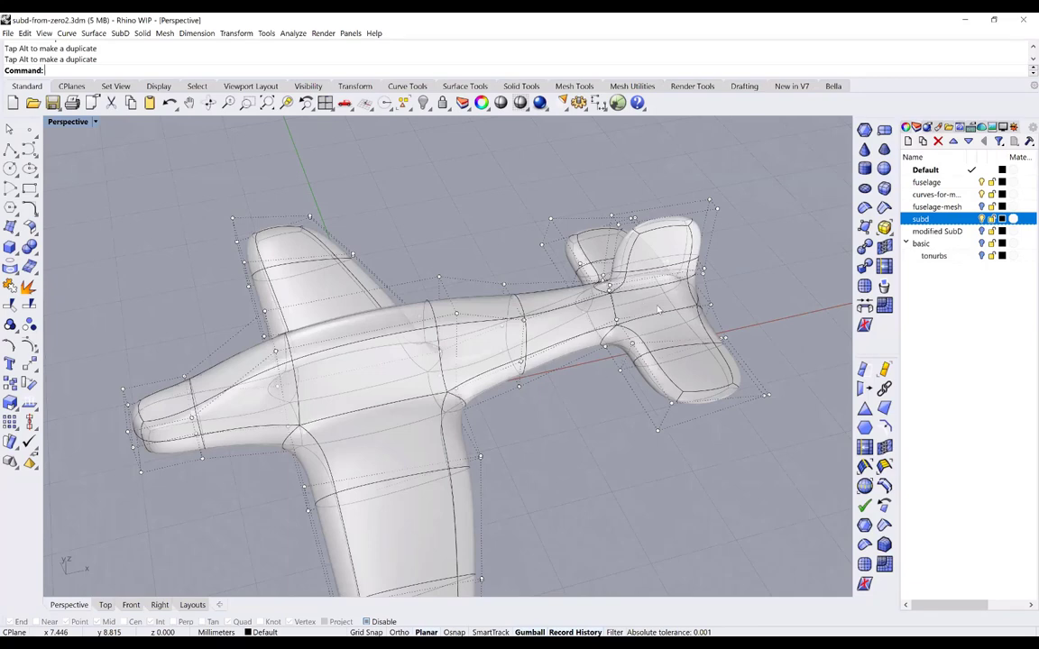
pyautogui.moveTo(658, 311); pyautogui.dragTo(468, 352, button='right')
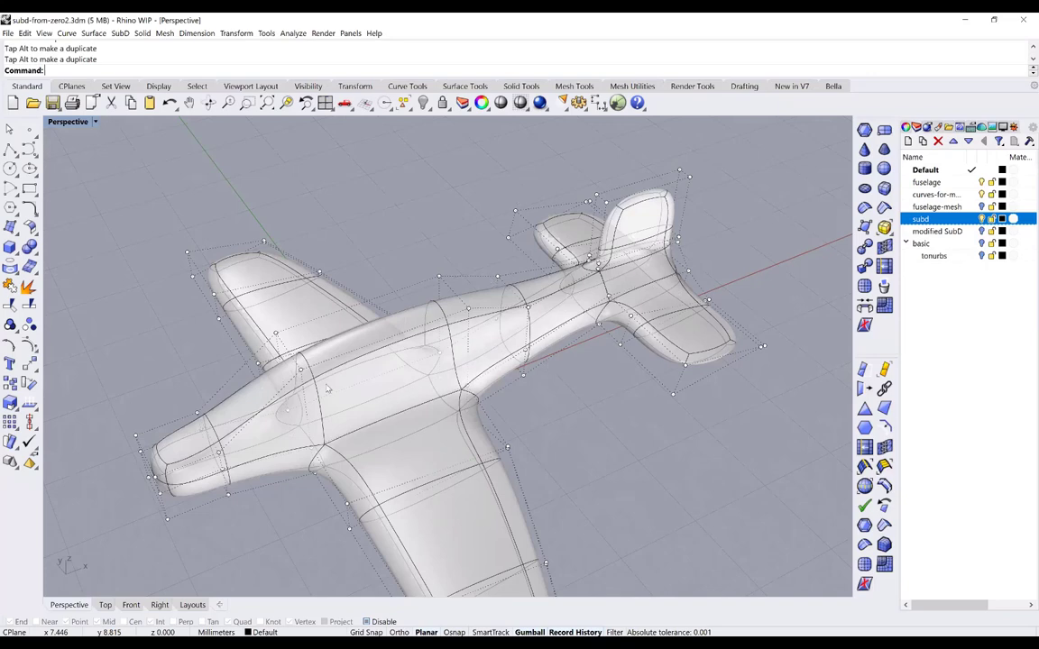
pyautogui.moveTo(352, 381); pyautogui.dragTo(393, 288, button='right')
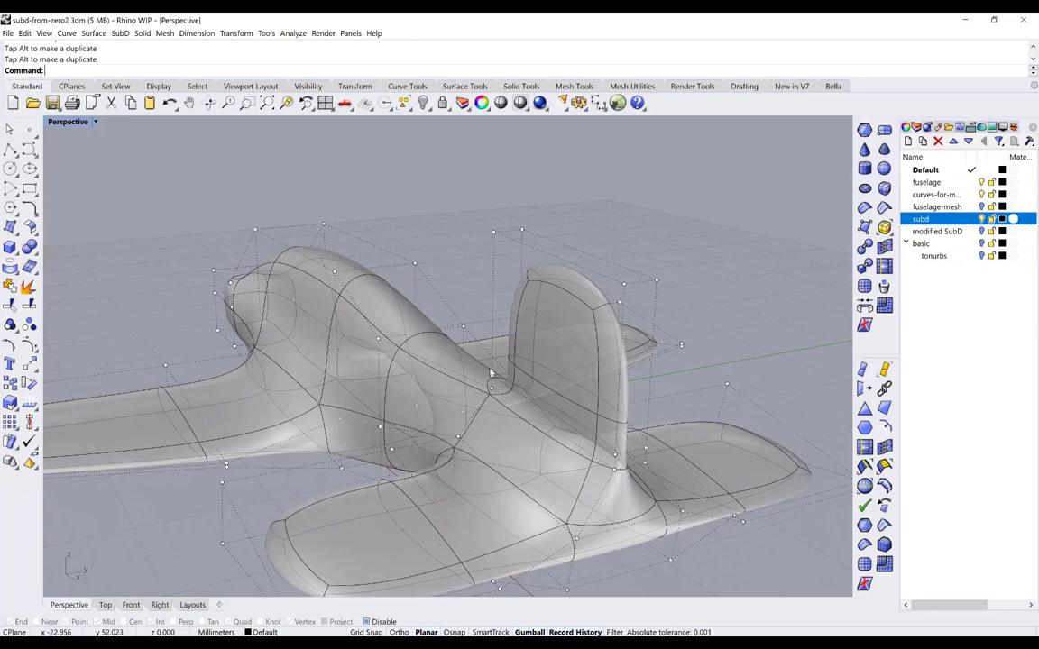
pyautogui.moveTo(376, 309); pyautogui.dragTo(526, 367, button='right')
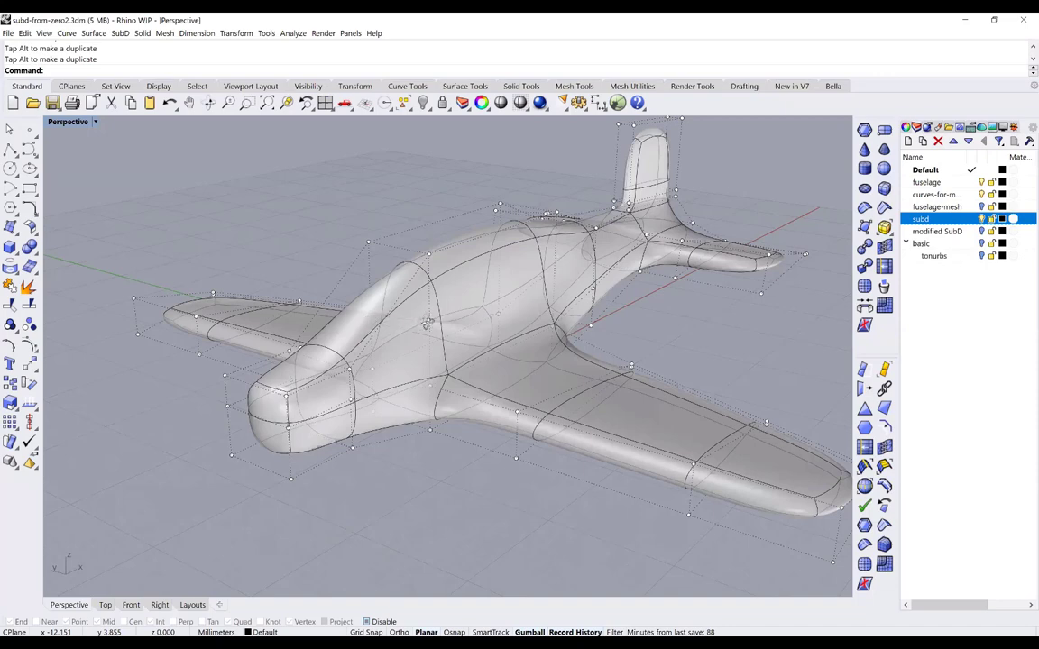
pyautogui.moveTo(427, 322); pyautogui.dragTo(471, 328, button='right')
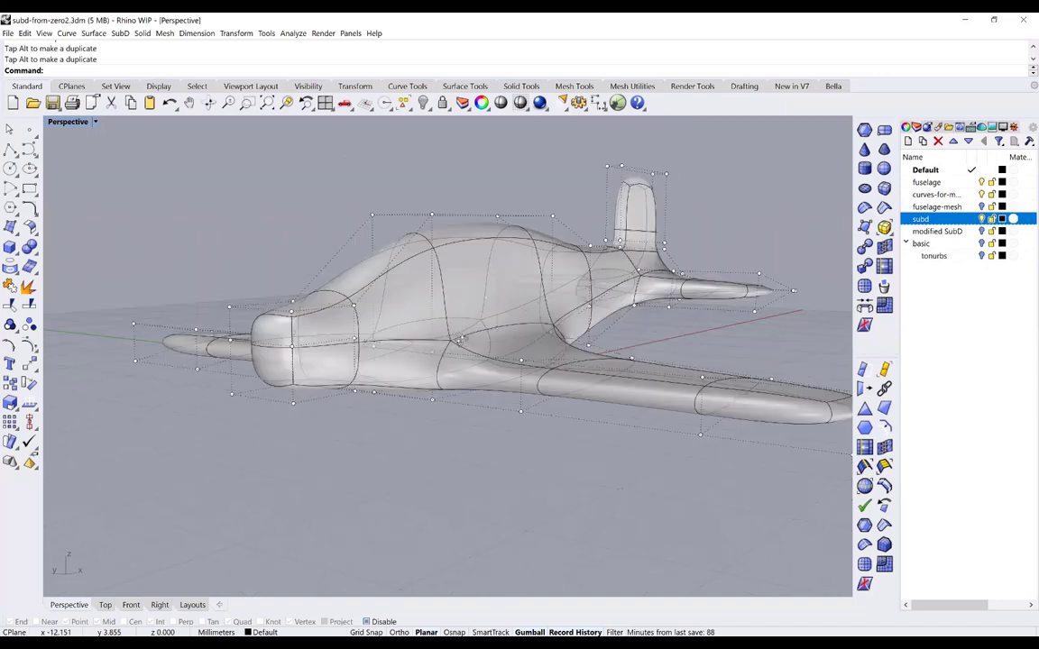
pyautogui.moveTo(415, 303); pyautogui.dragTo(441, 283, button='right')
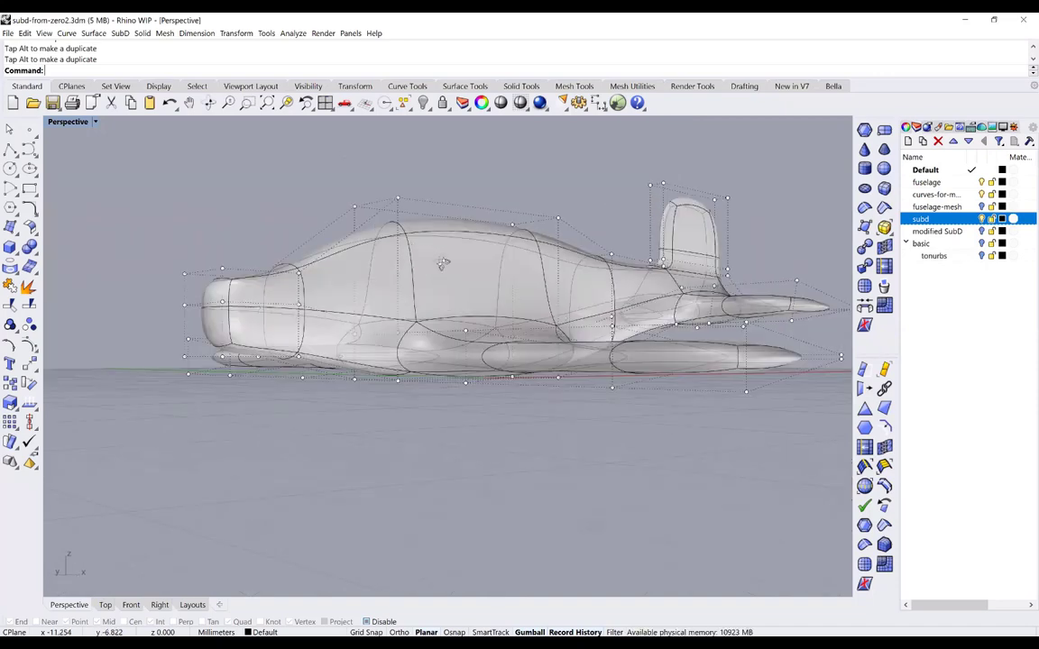
pyautogui.moveTo(458, 244); pyautogui.dragTo(497, 259, button='right')
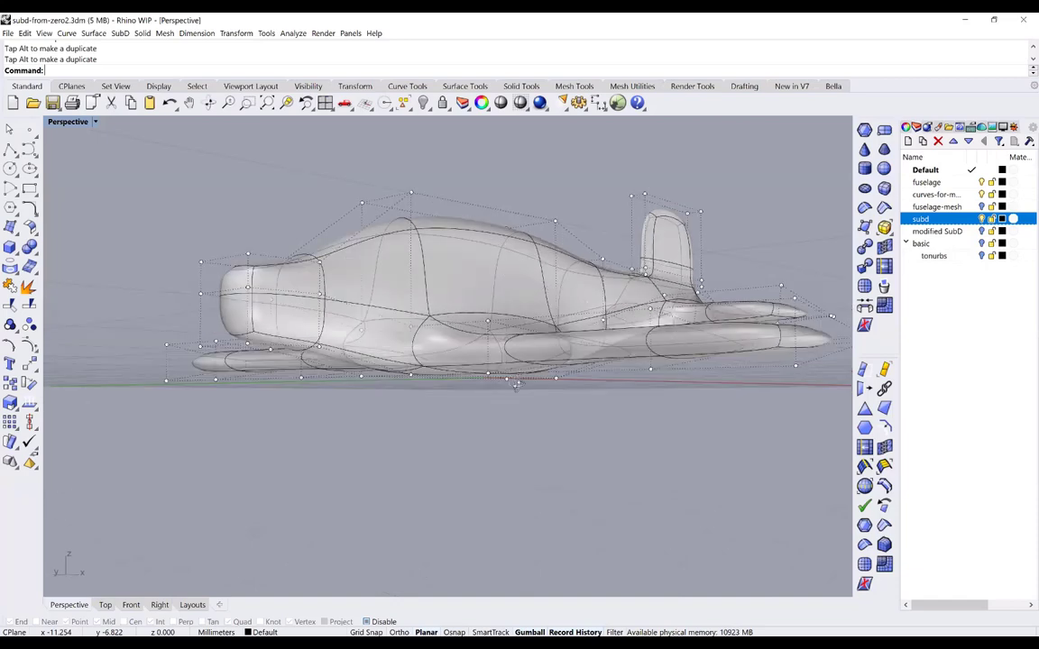
pyautogui.moveTo(460, 353); pyautogui.dragTo(651, 411, button='right')
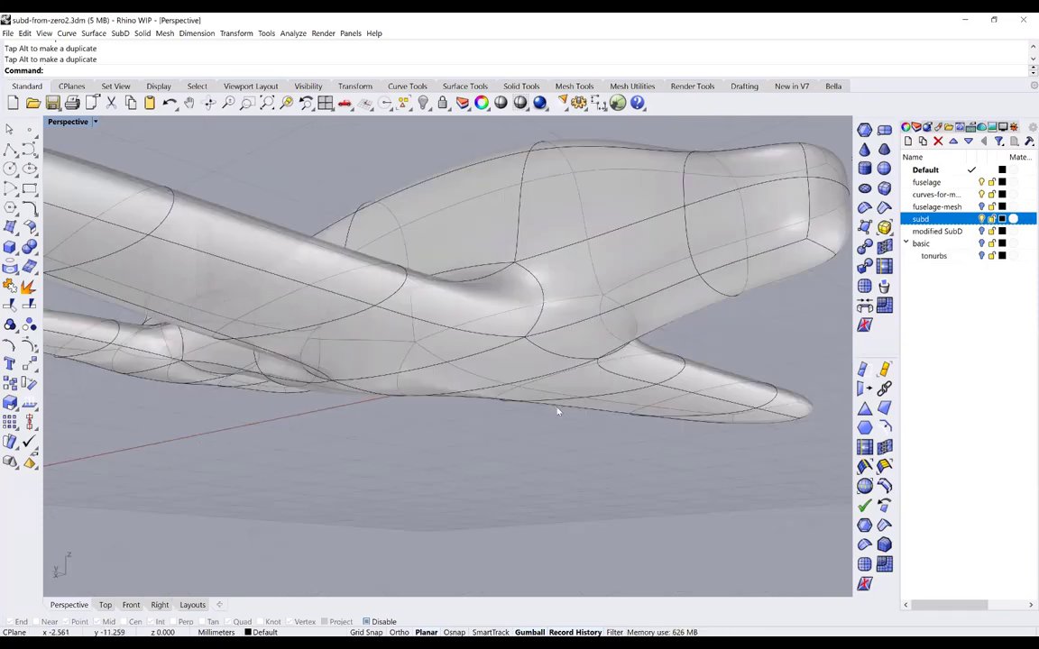
pyautogui.press('End')
pyautogui.press('Home')
pyautogui.press('End')
pyautogui.press('Home')
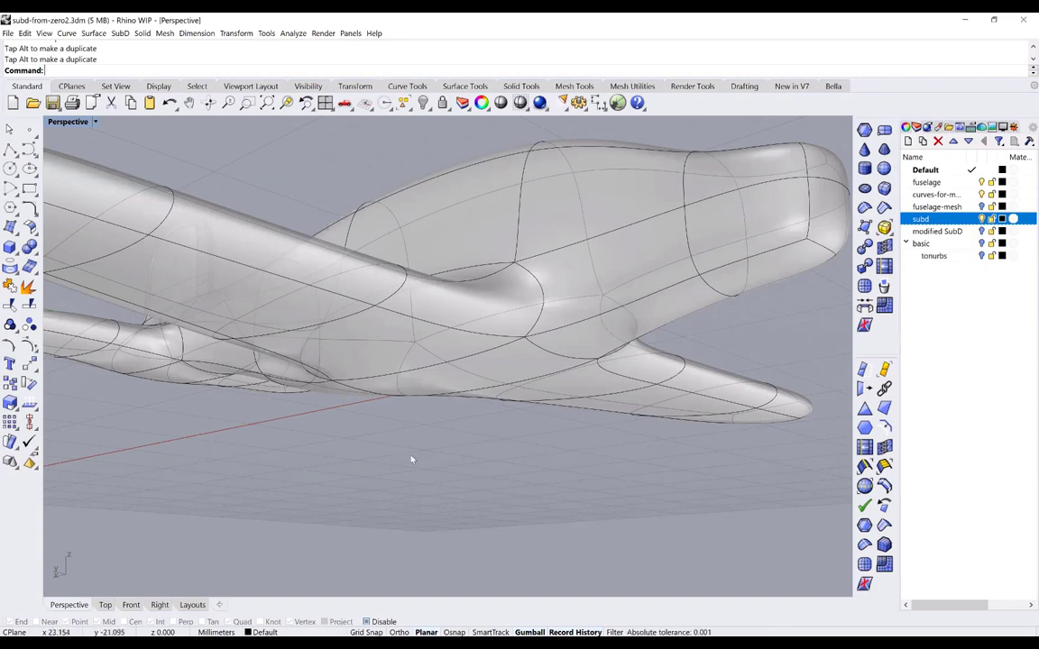
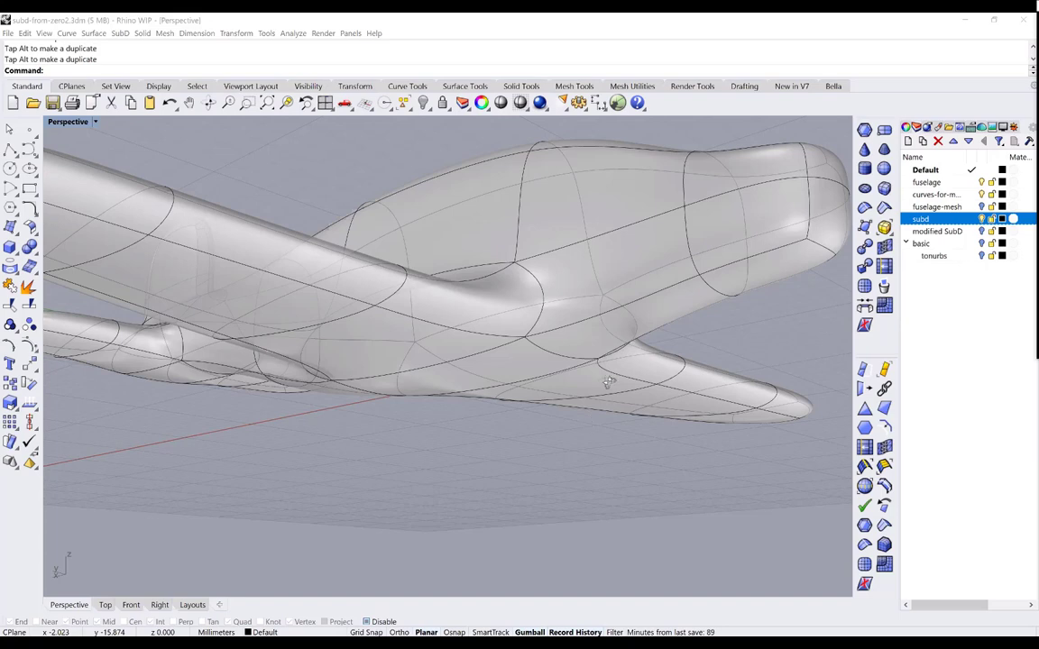
# Extrude the central belly face between the wings downward
pyautogui.moveTo(603, 396); pyautogui.dragTo(478, 445, button='right')
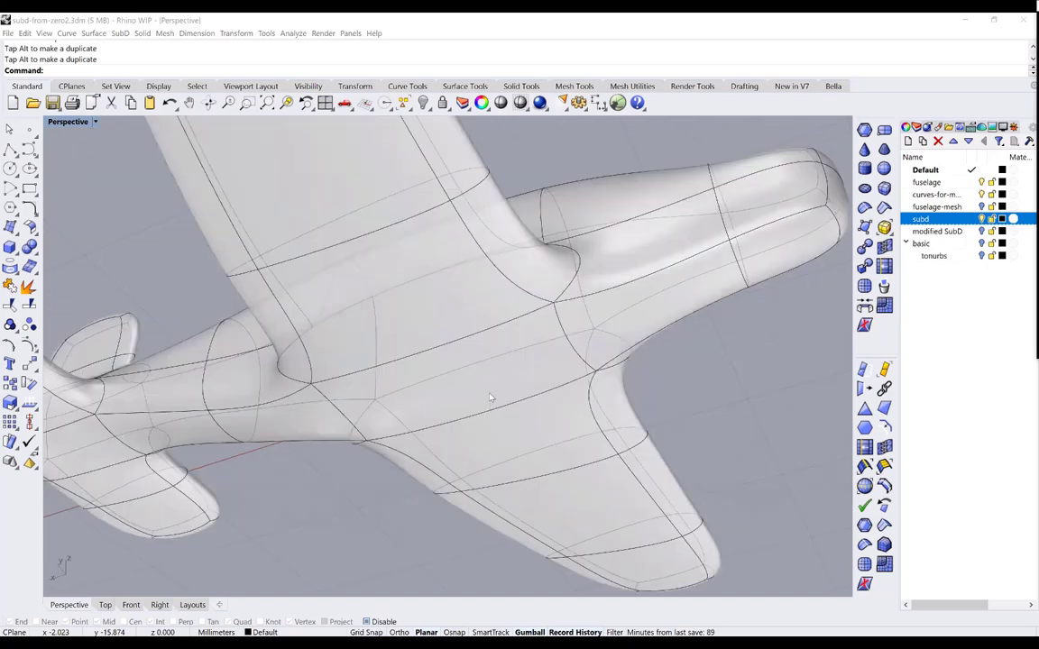
pyautogui.moveTo(492, 374); pyautogui.dragTo(492, 374, button='right')
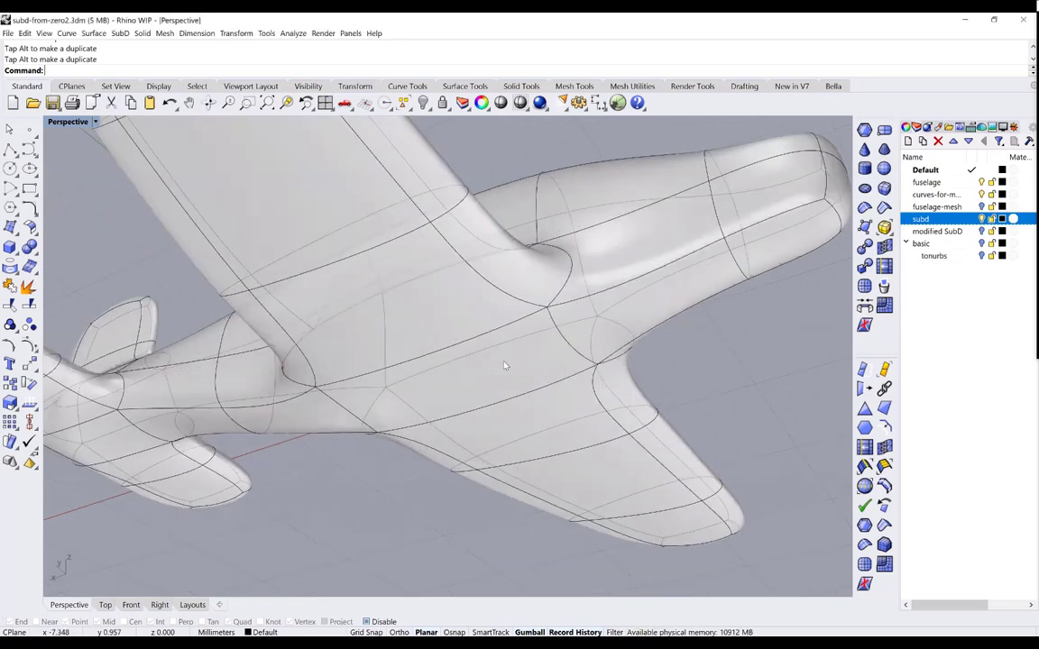
pyautogui.keyDown('ctrl'); pyautogui.keyDown('shift'); pyautogui.click(492, 373); pyautogui.keyUp('shift'); pyautogui.keyUp('ctrl')
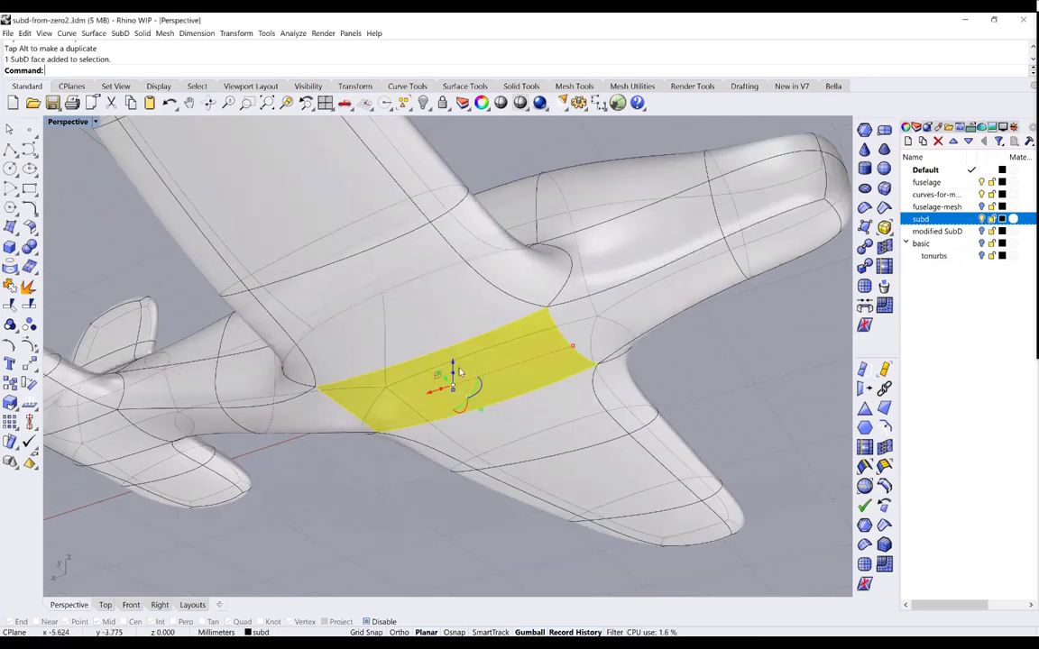
pyautogui.moveTo(461, 393); pyautogui.dragTo(414, 350, button='right')
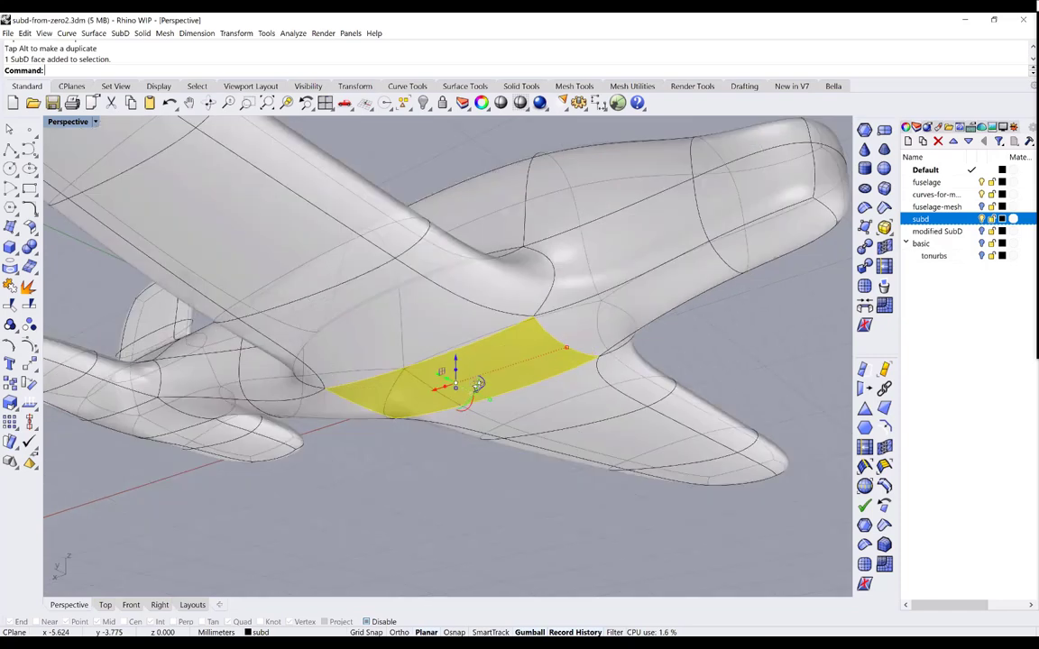
pyautogui.moveTo(468, 388); pyautogui.dragTo(471, 403, button='right')
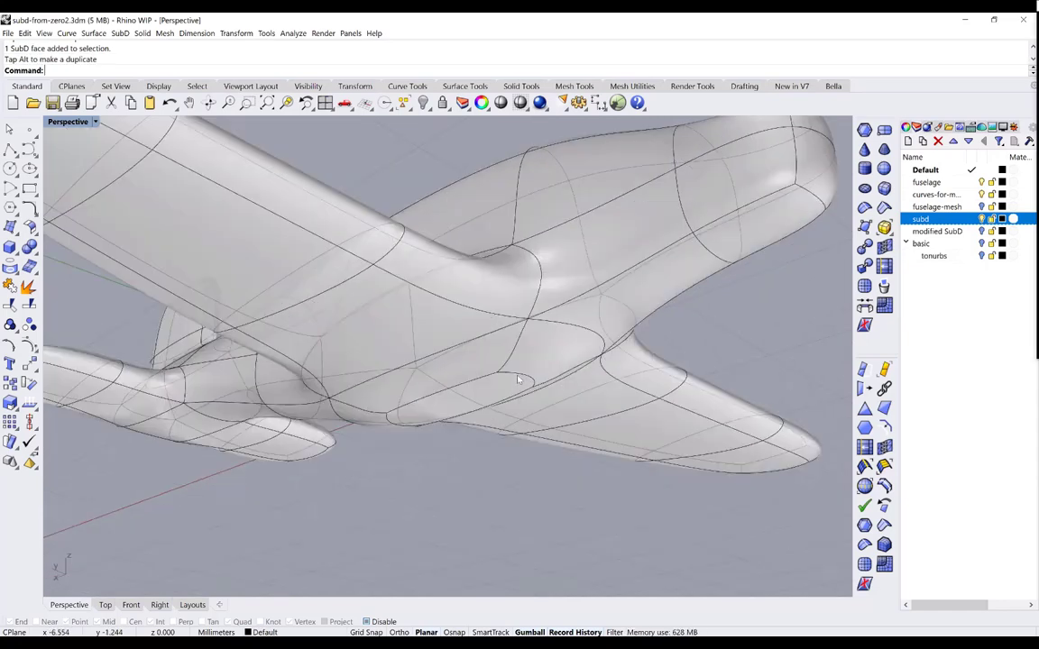
# Move the bottom face of the belly extrusion further down along Z to deepen the belly
pyautogui.press('Home')
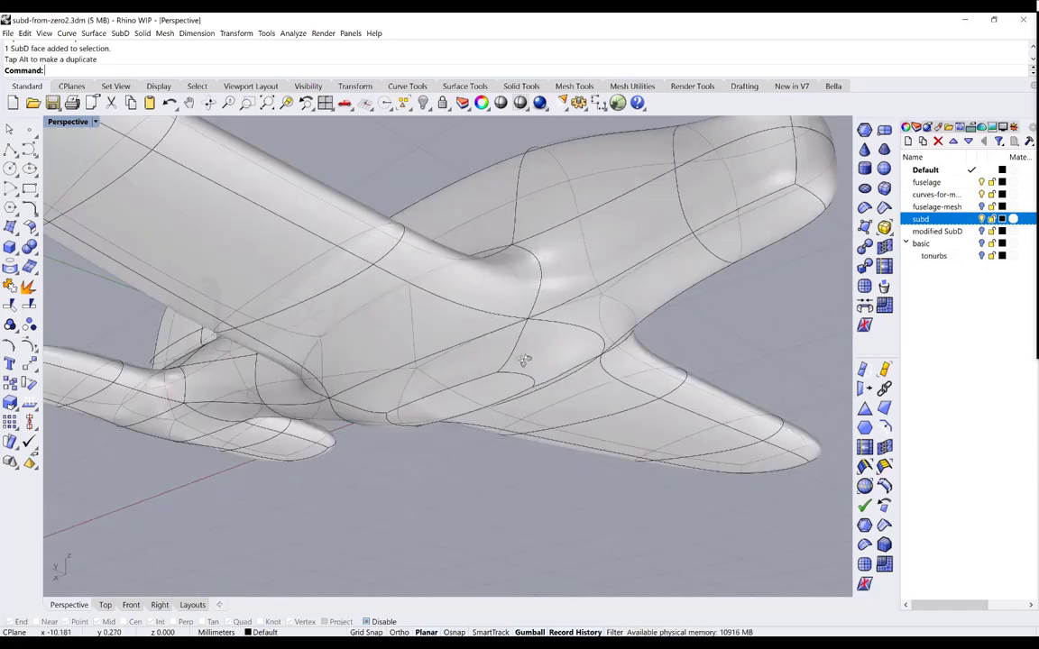
pyautogui.press('End')
pyautogui.press('Home')
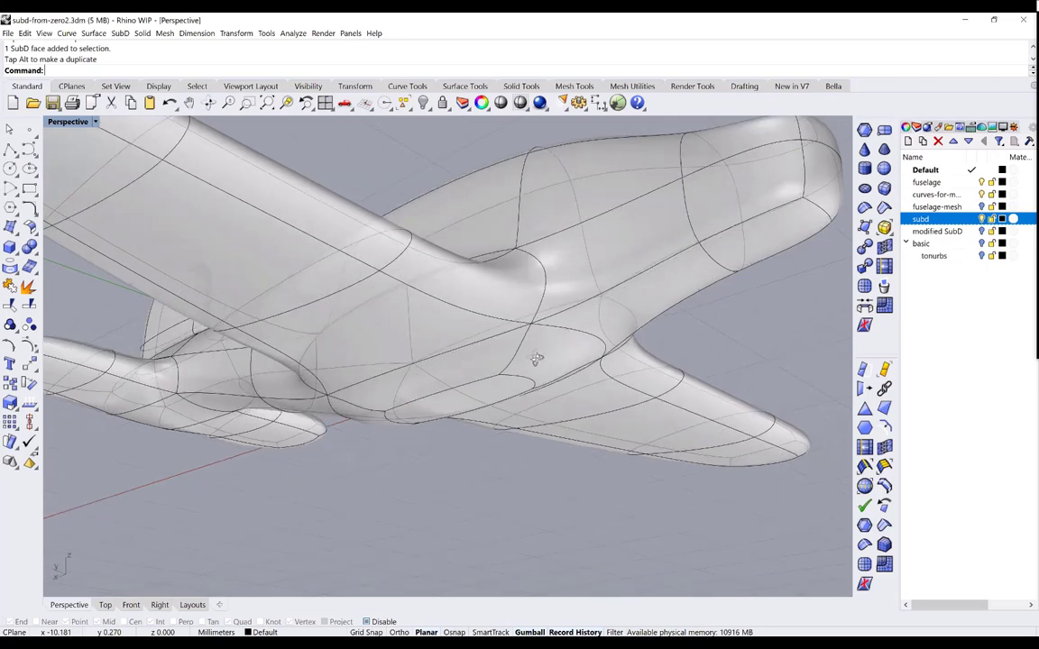
pyautogui.press('Home')
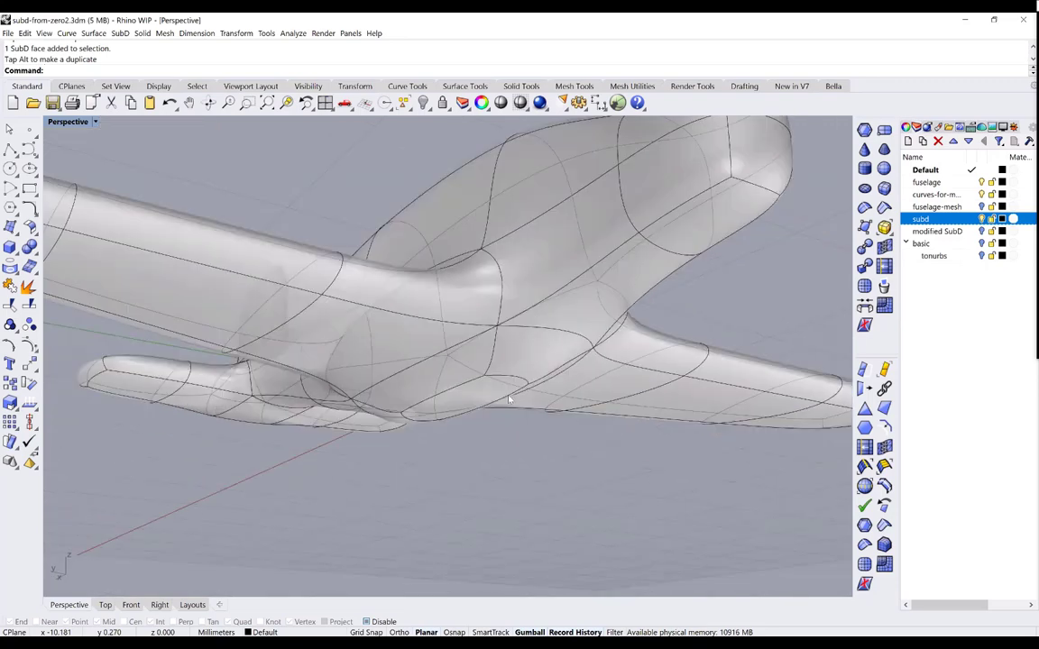
pyautogui.press('Home')
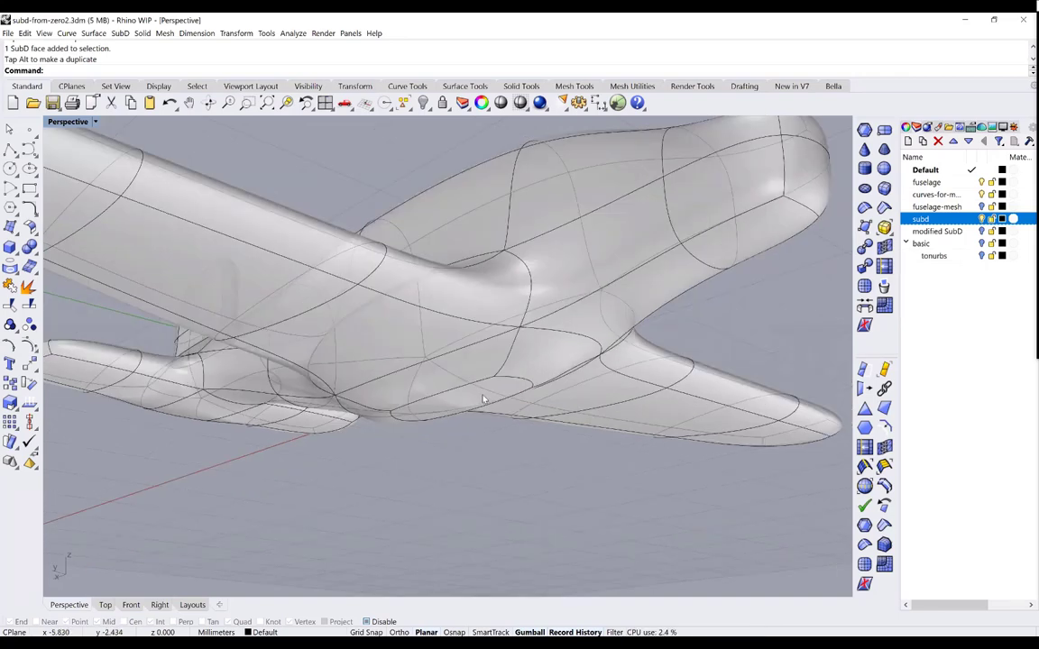
pyautogui.keyDown('ctrl'); pyautogui.keyDown('shift'); pyautogui.click(462, 402); pyautogui.keyUp('shift'); pyautogui.keyUp('ctrl')
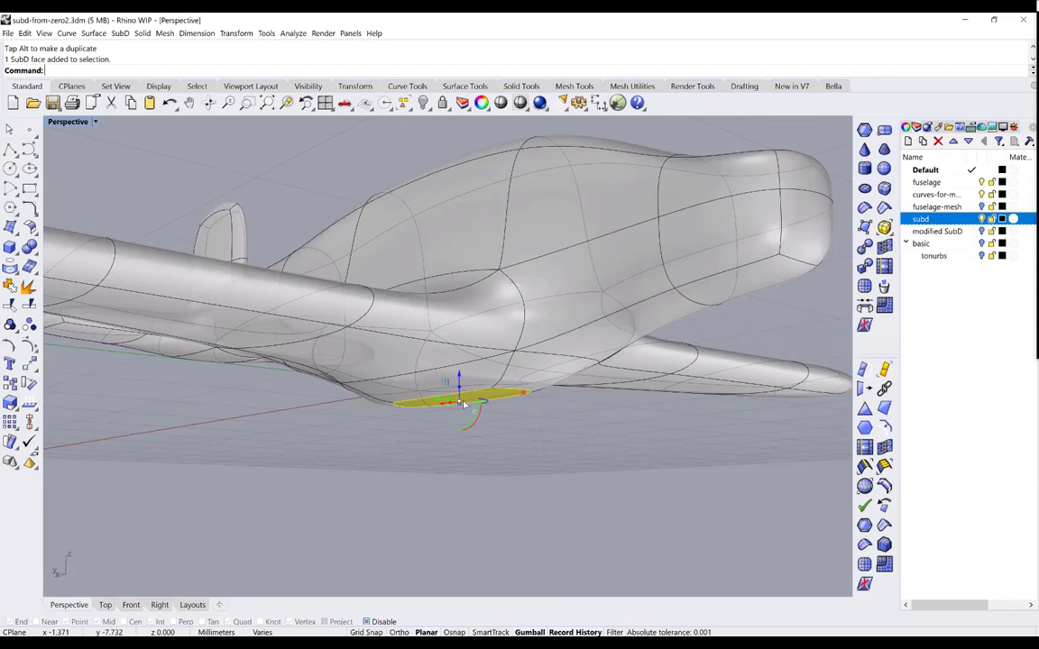
pyautogui.moveTo(463, 403); pyautogui.dragTo(580, 429, button='right')
pyautogui.press('Escape')
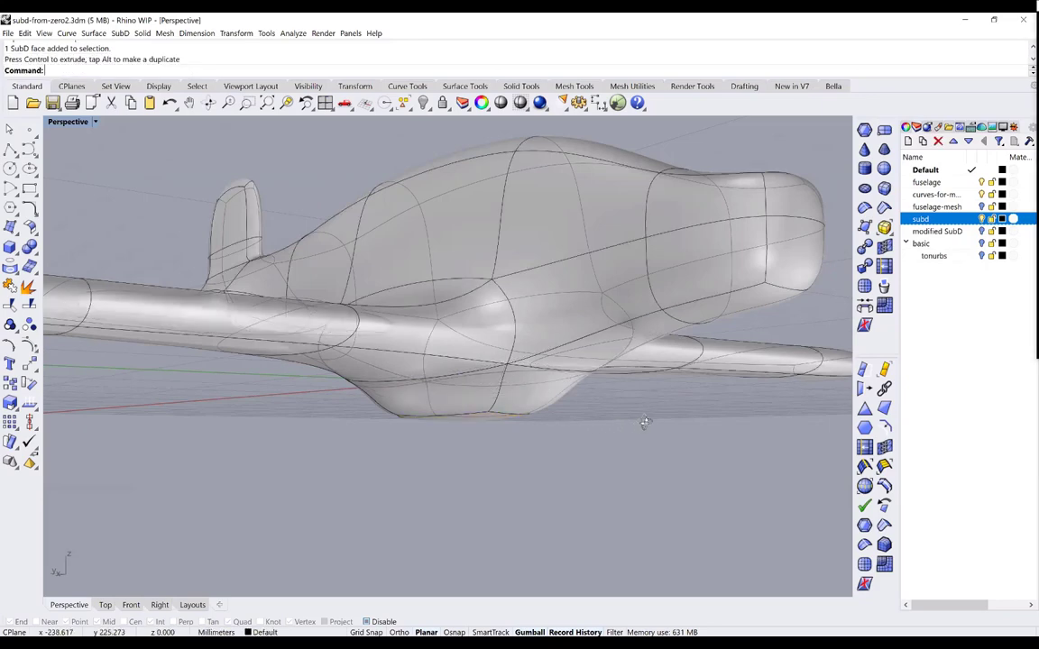
# Extrude the rear face of the belly bulge backward along X
pyautogui.moveTo(642, 419); pyautogui.dragTo(276, 374, button='right')
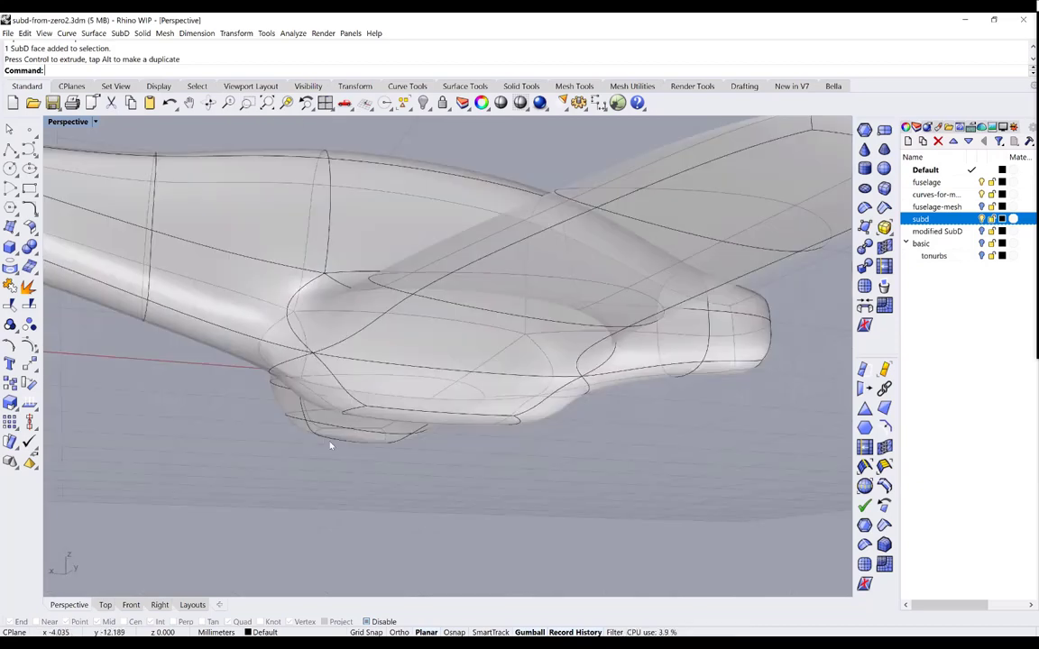
pyautogui.moveTo(289, 415); pyautogui.dragTo(243, 425, button='right')
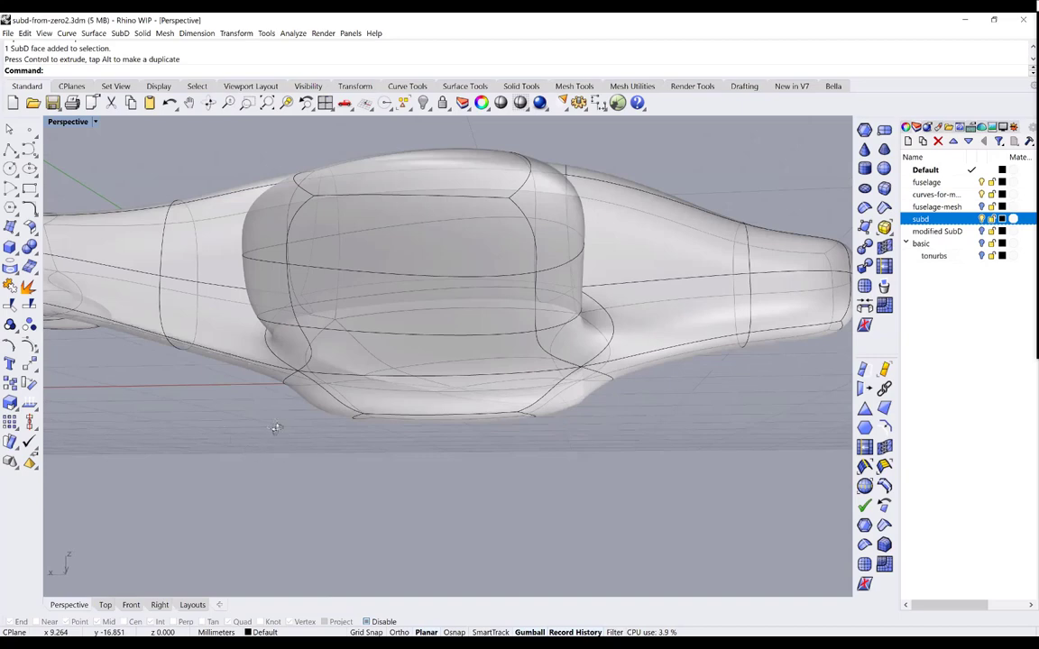
pyautogui.moveTo(264, 435); pyautogui.dragTo(227, 378, button='right')
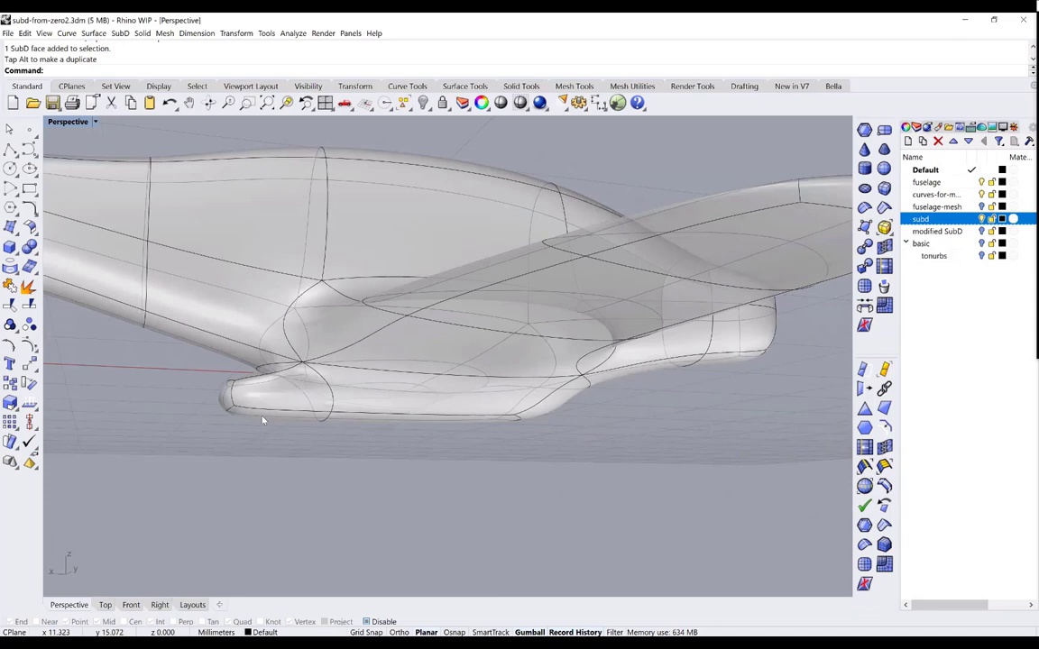
# Turn on the SubD's control points and move two of them to reshape the rear end of the belly extension
pyautogui.scroll(3, 263, 420)
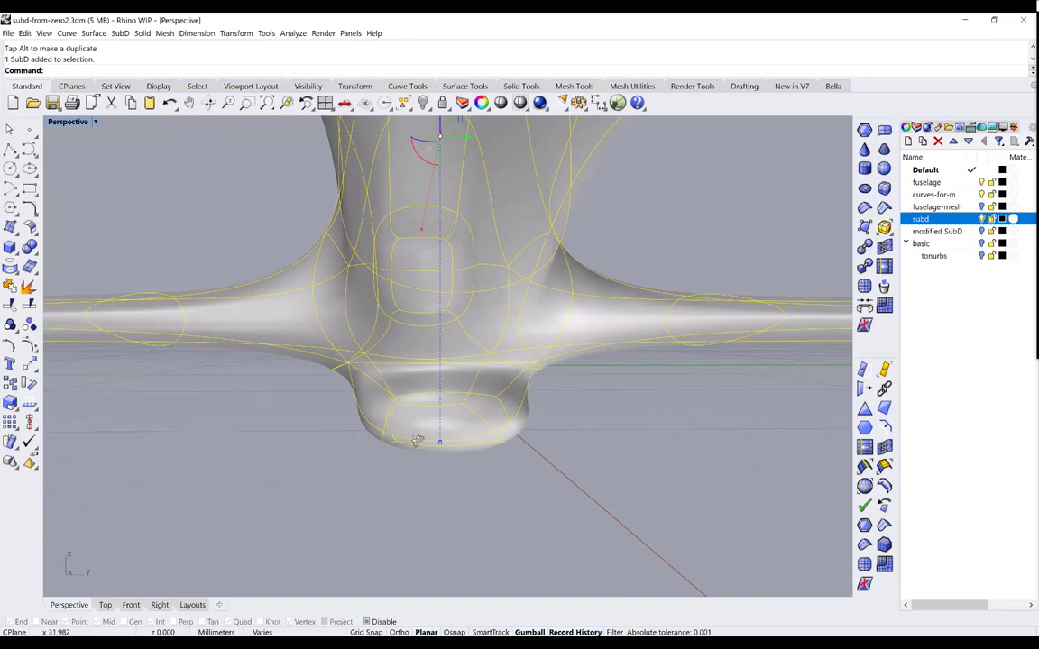
pyautogui.click(583, 479)
pyautogui.click(443, 405)
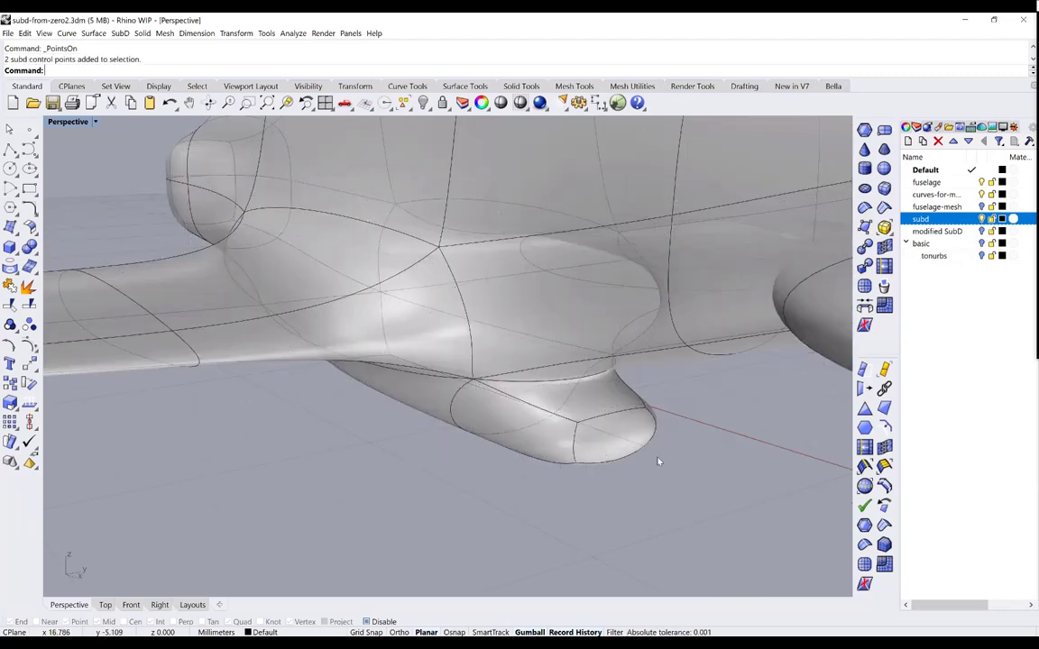
# Extrude the rear end face of the belly extension further backward along X
pyautogui.keyDown('ctrl'); pyautogui.keyDown('shift'); pyautogui.click(645, 447); pyautogui.keyUp('shift'); pyautogui.keyUp('ctrl')
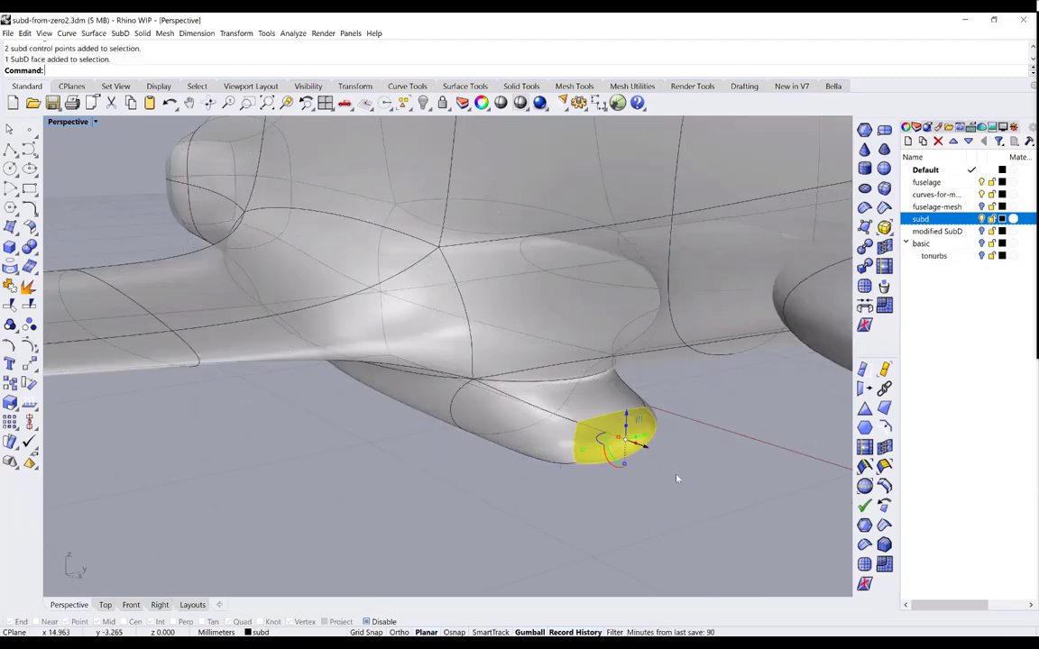
pyautogui.moveTo(648, 462); pyautogui.dragTo(750, 481)
pyautogui.keyDown('ctrl'); pyautogui.keyDown('shift'); pyautogui.click(667, 457); pyautogui.keyUp('shift'); pyautogui.keyUp('ctrl')
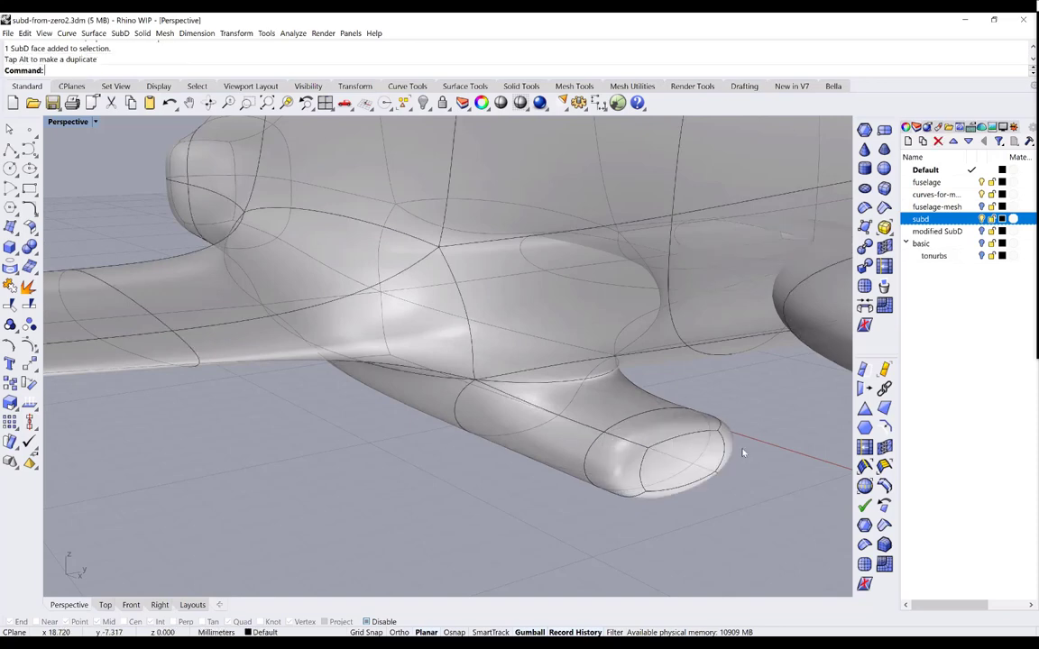
pyautogui.moveTo(736, 421); pyautogui.dragTo(783, 389, button='right')
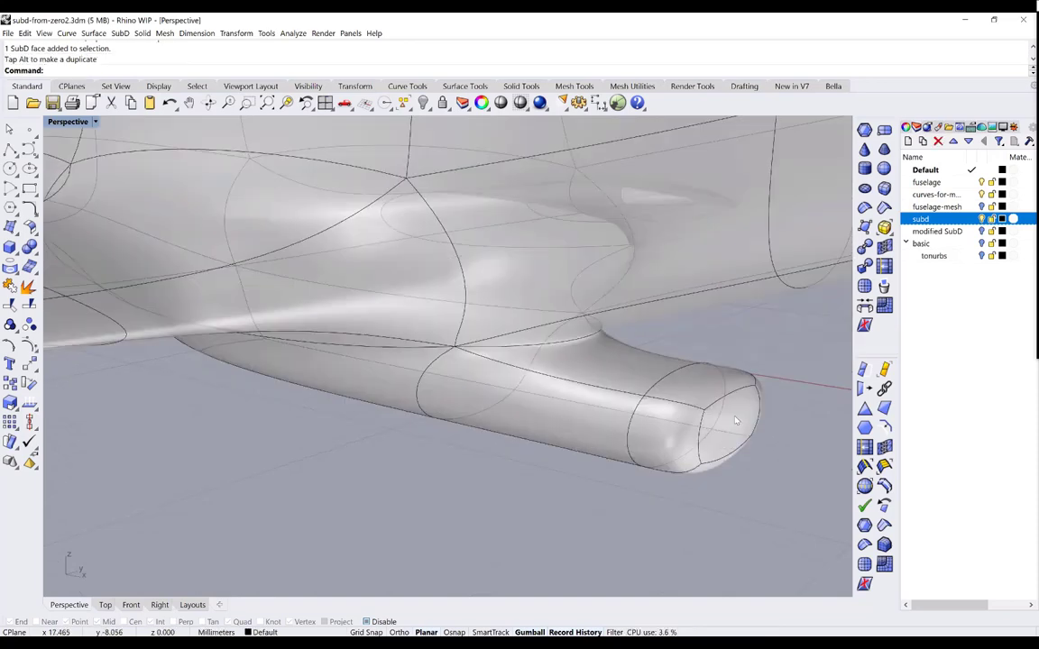
# Extrude the rear end face of the belly extension a short distance further backward along X
pyautogui.scroll(2, 735, 420)
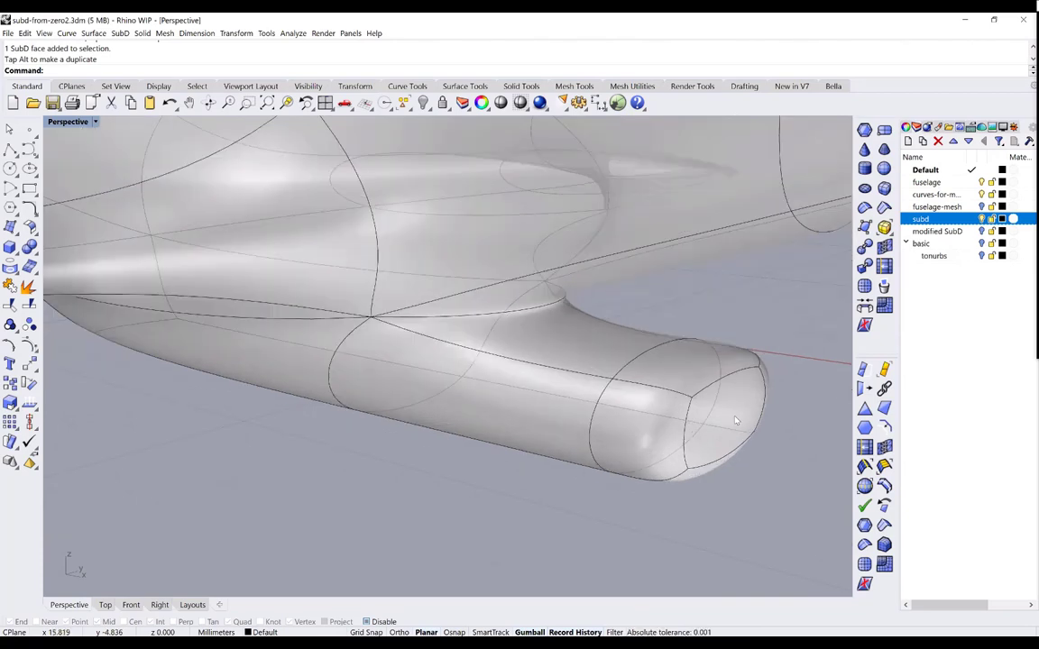
pyautogui.keyDown('ctrl'); pyautogui.keyDown('shift'); pyautogui.click(735, 420); pyautogui.keyUp('shift'); pyautogui.keyUp('ctrl')
pyautogui.moveTo(740, 422)
pyautogui.mouseDown()
pyautogui.moveTo(753, 429)
pyautogui.moveTo(694, 433)
pyautogui.moveTo(749, 424)
pyautogui.mouseUp()
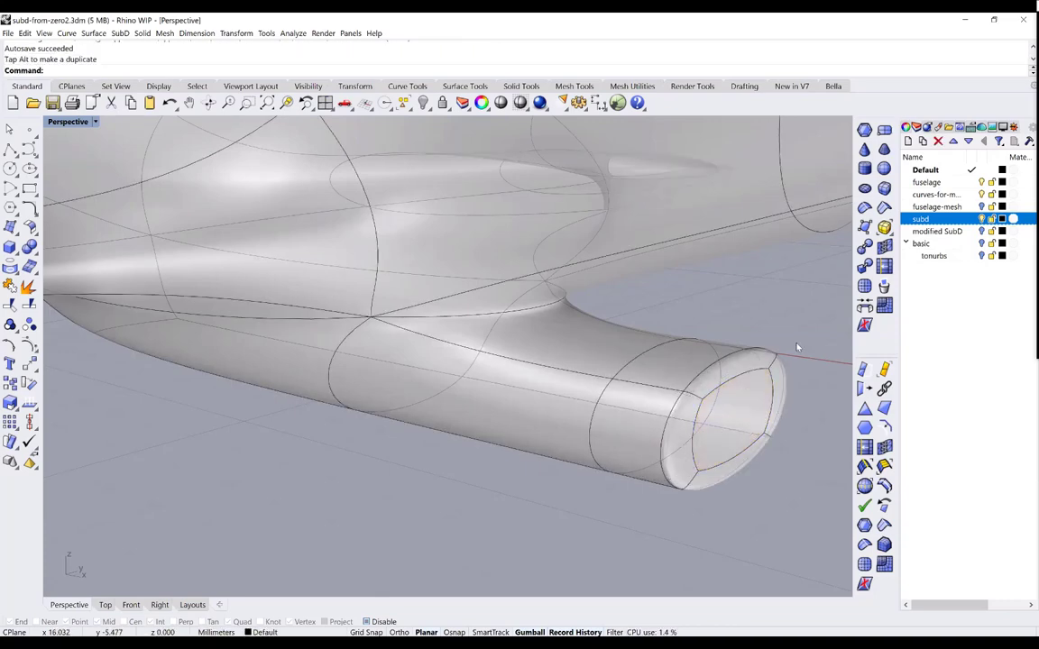
# Examine the rear end cap of the belly extension and its edge layout from several angles
pyautogui.moveTo(632, 370); pyautogui.dragTo(623, 333, button='right')
pyautogui.scroll(3, 518, 367)
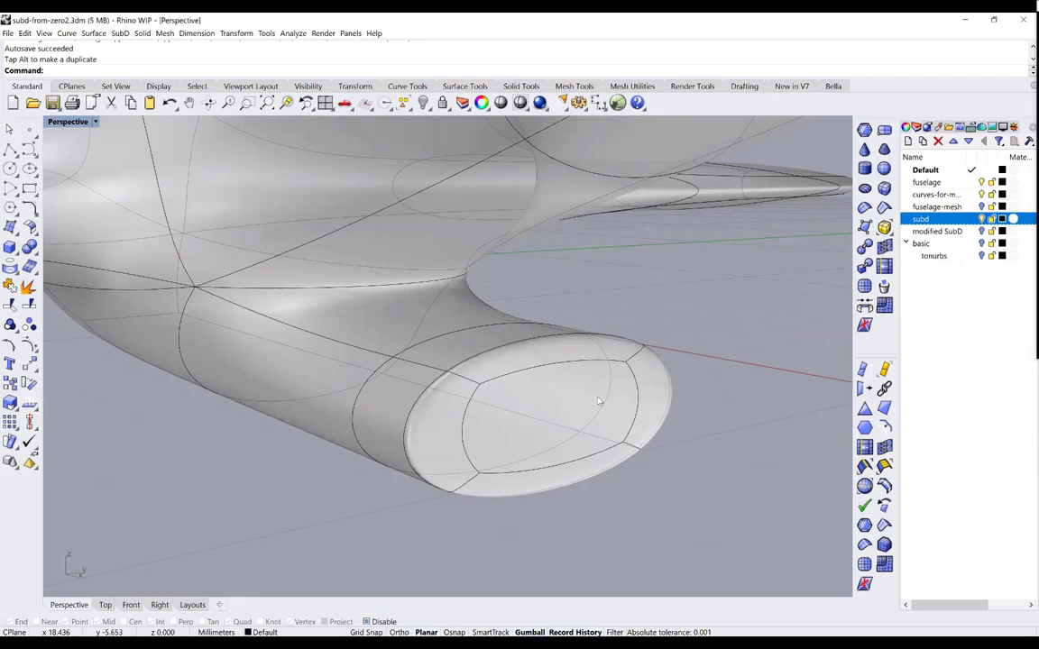
pyautogui.press('Home')
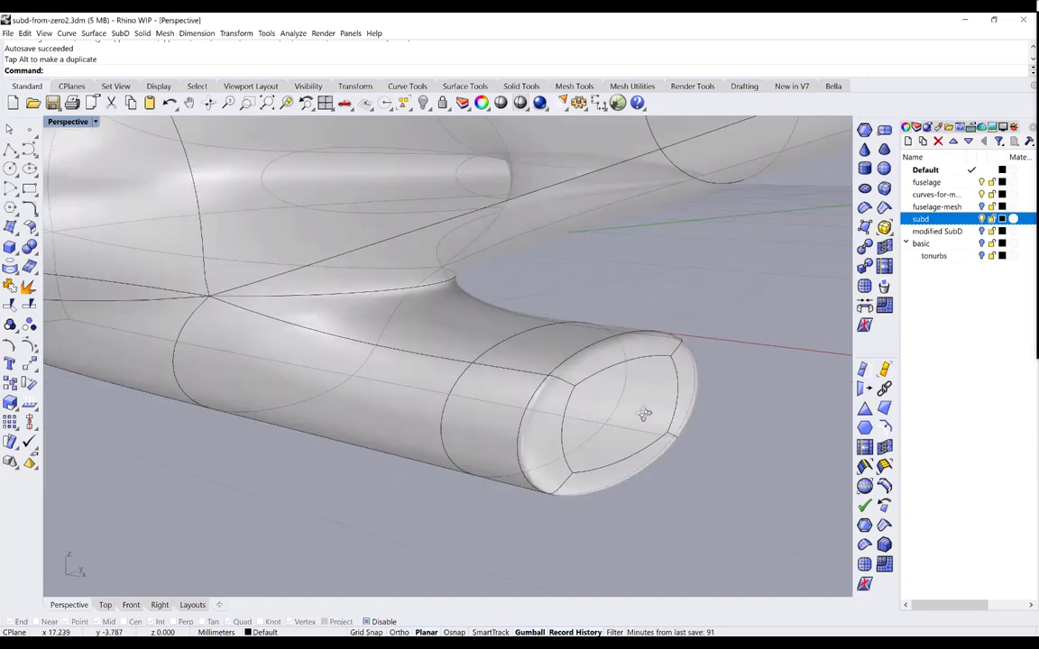
pyautogui.moveTo(726, 311); pyautogui.dragTo(694, 296, button='right')
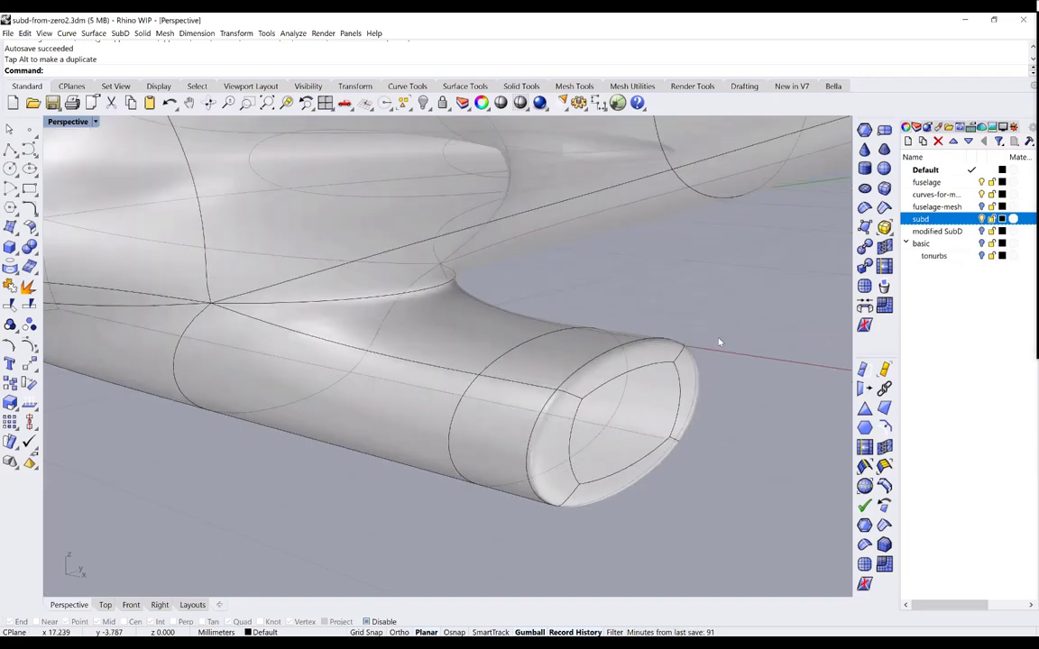
pyautogui.press('Home')
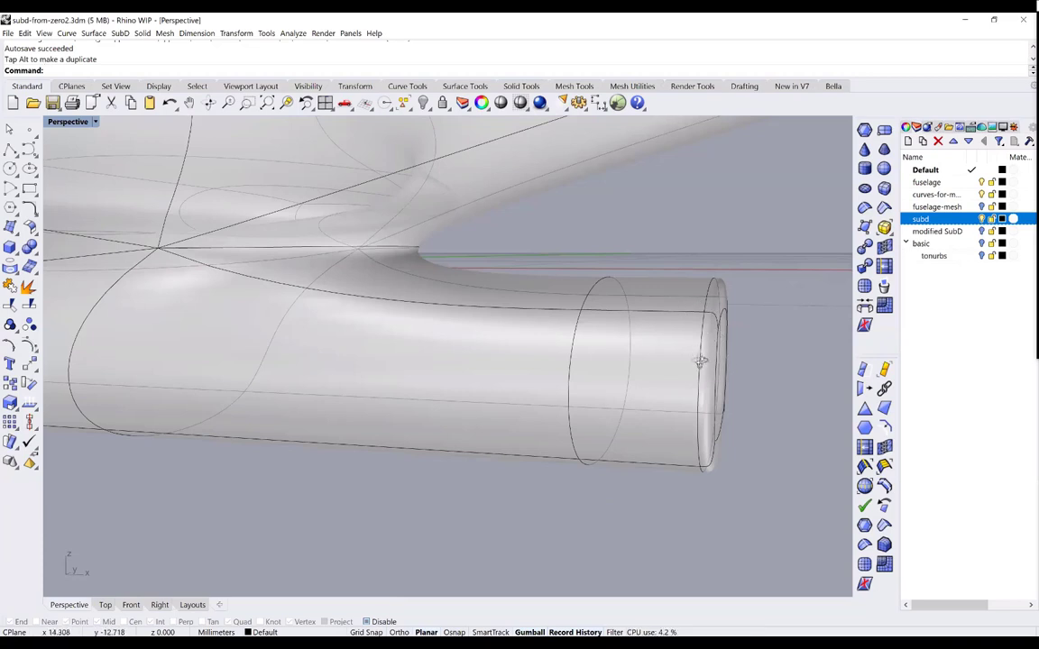
pyautogui.press('Home')
pyautogui.press('Home')
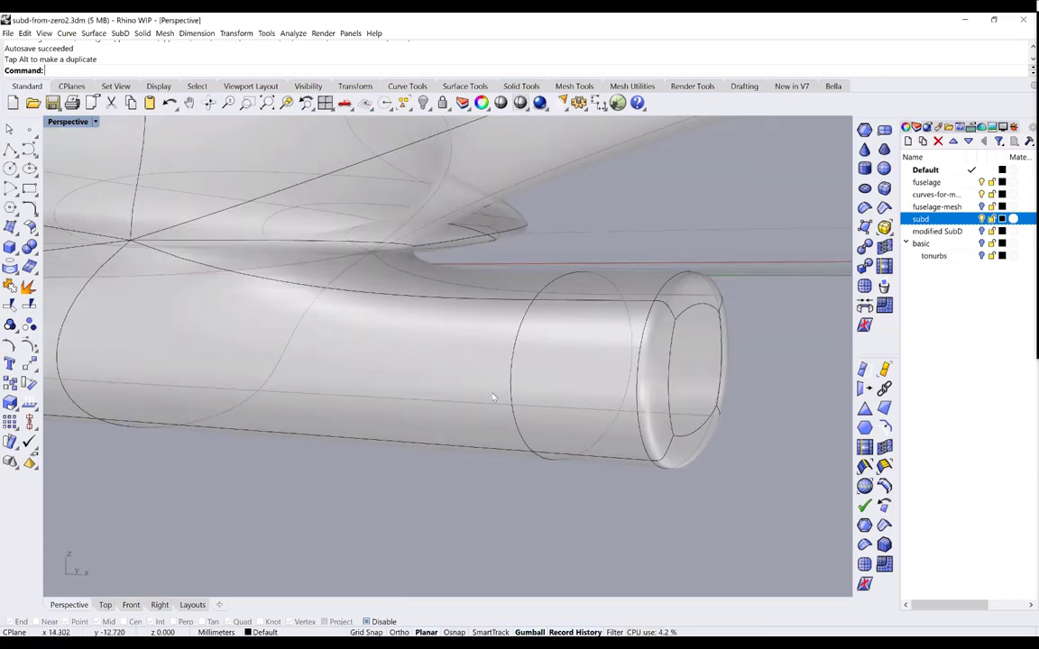
pyautogui.press('Home')
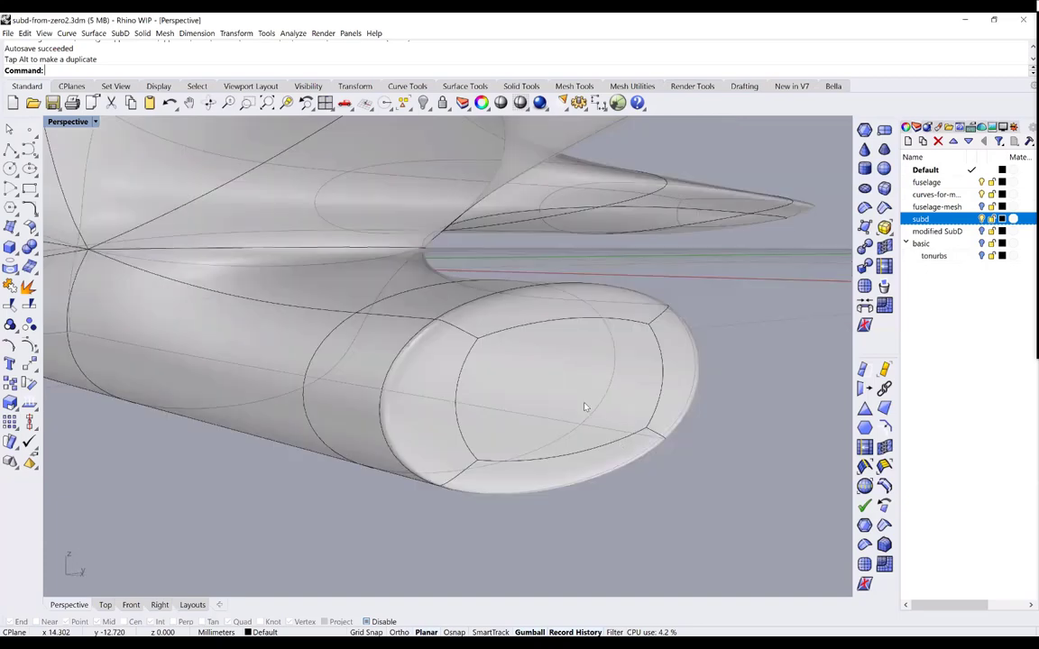
pyautogui.press('Home')
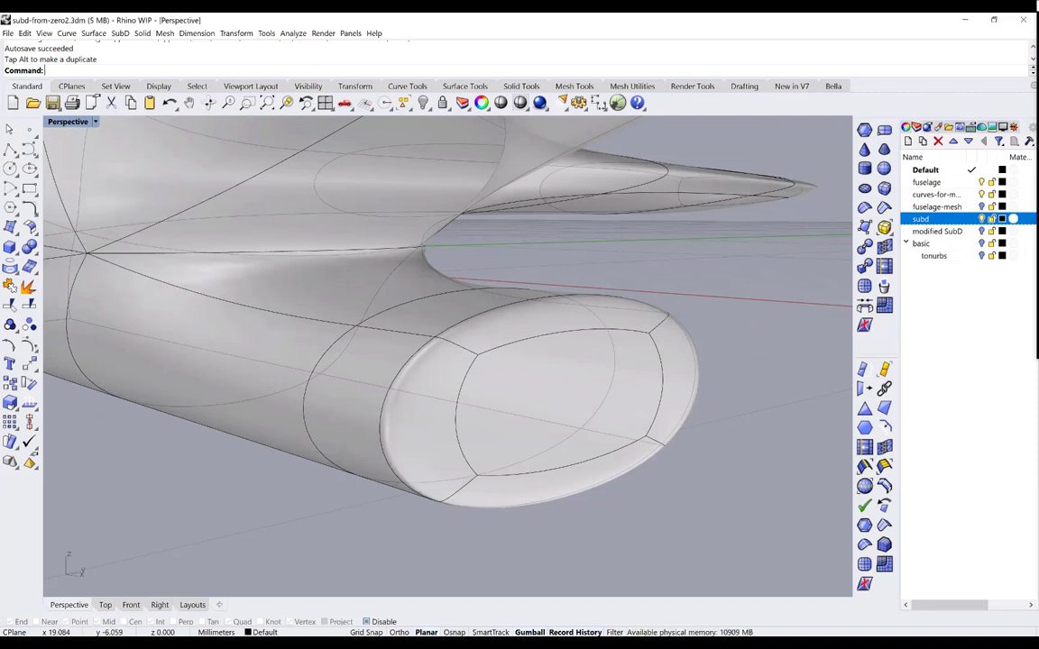
# Try deleting the rear end face of the belly extension to open it up
pyautogui.keyDown('ctrl'); pyautogui.keyDown('shift'); pyautogui.click(555, 401); pyautogui.keyUp('shift'); pyautogui.keyUp('ctrl')
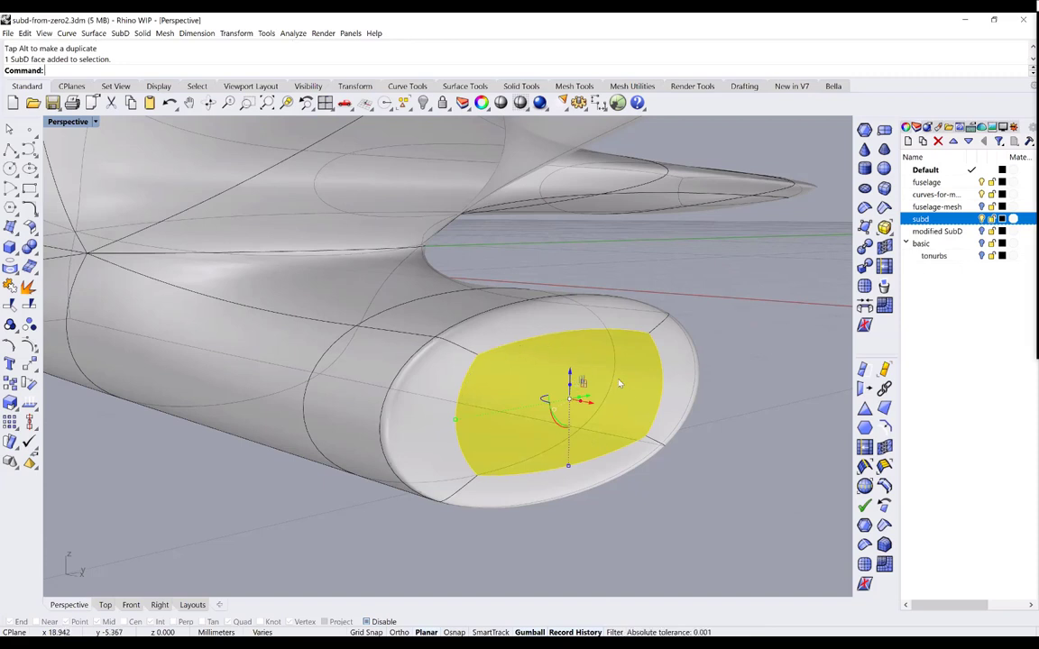
pyautogui.press('Delete')
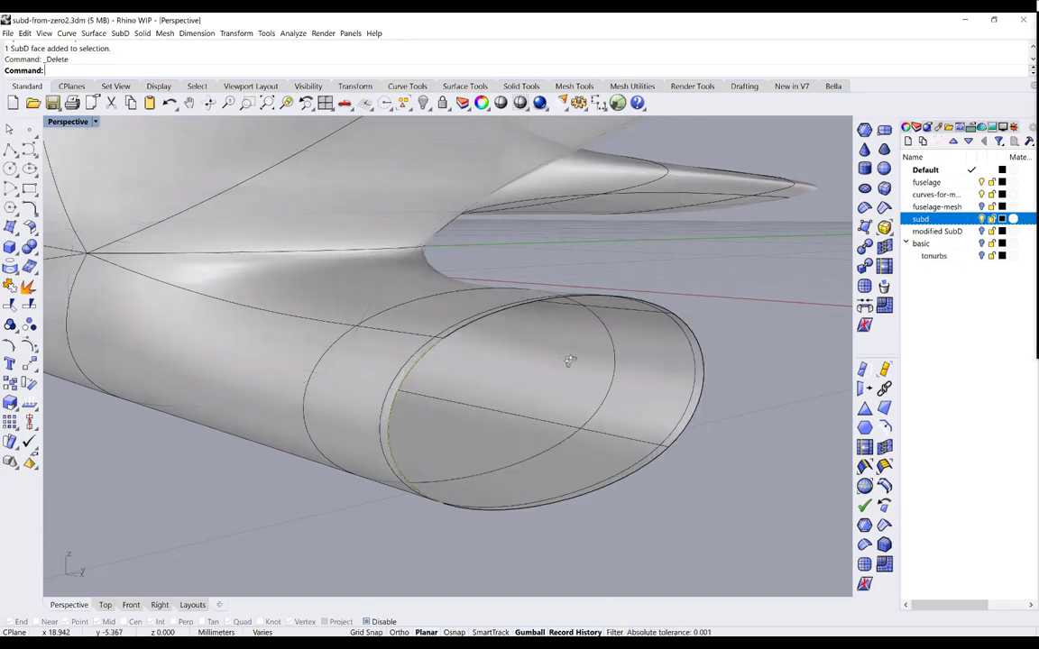
pyautogui.moveTo(716, 395); pyautogui.dragTo(753, 469, button='right')
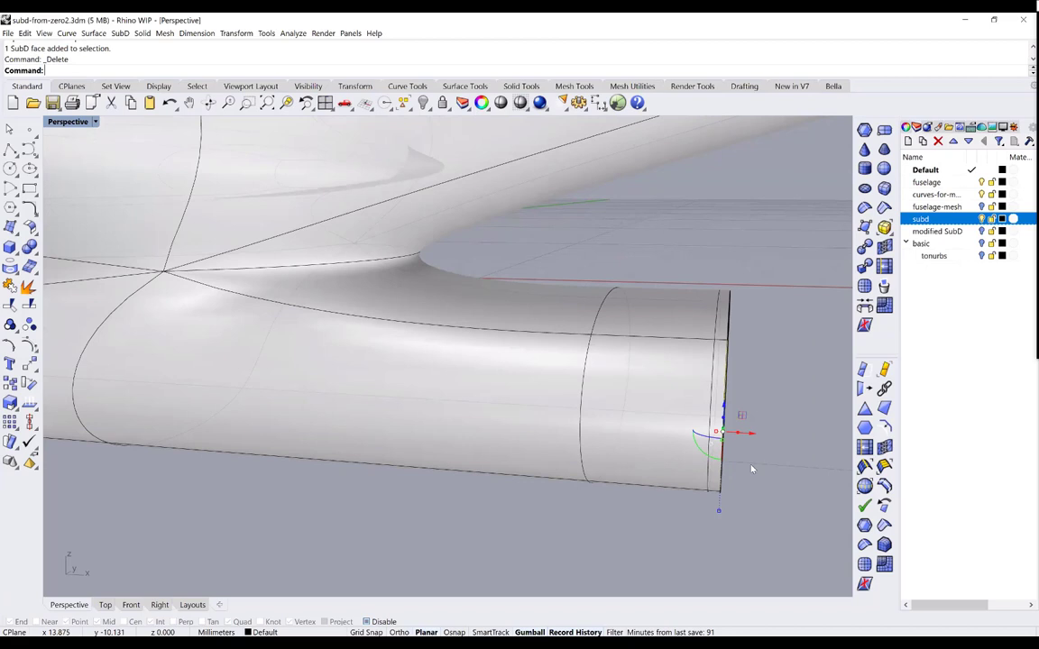
pyautogui.moveTo(753, 469); pyautogui.dragTo(738, 457, button='right')
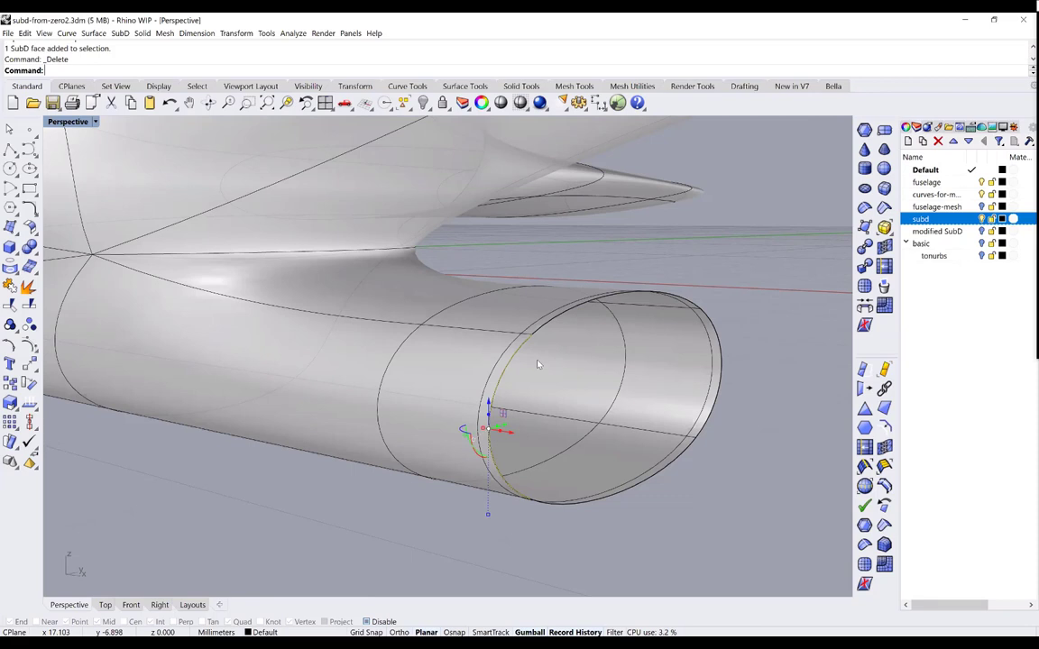
pyautogui.hotkey('ctrl', 'z')
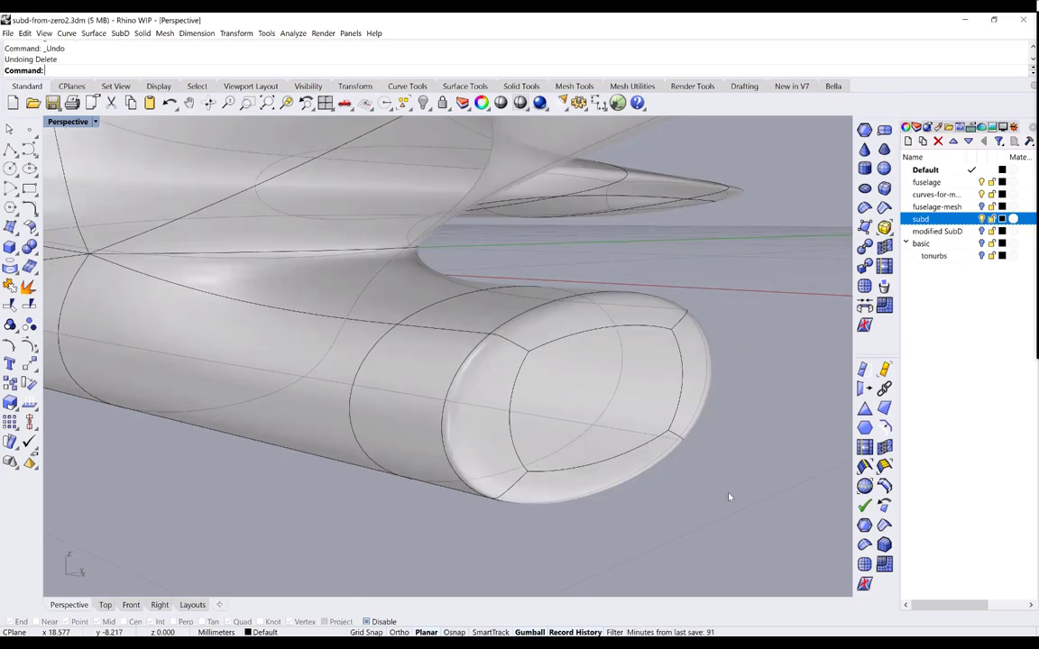
# Try inserting an edge ring, and also an edge loop, at the rear end face of the belly extension
pyautogui.moveTo(730, 497); pyautogui.dragTo(703, 495, button='right')
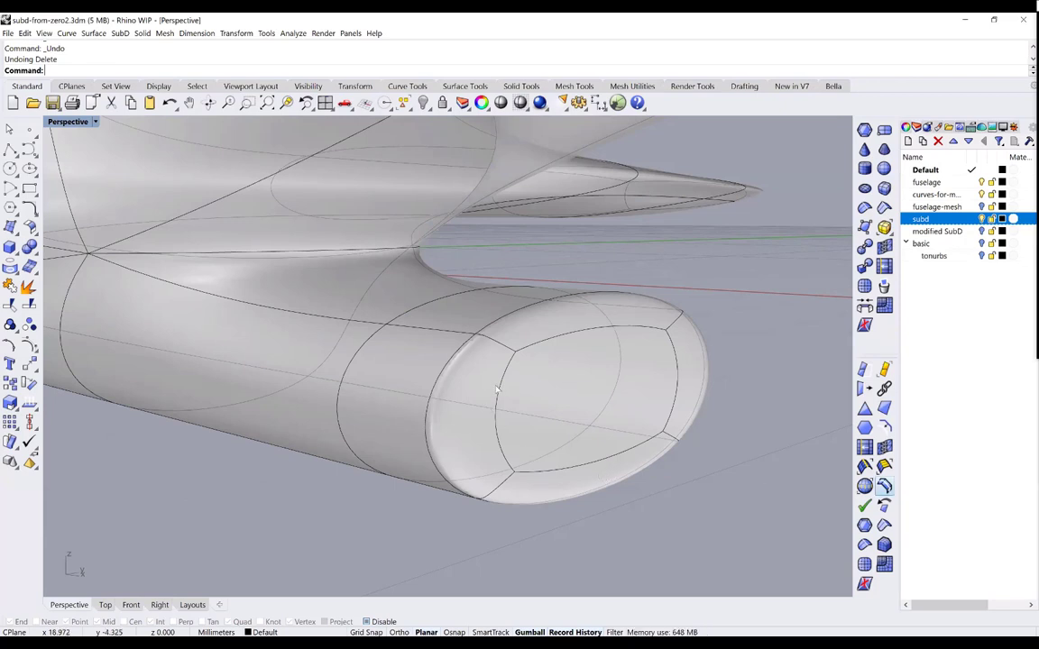
pyautogui.click(199, 73)
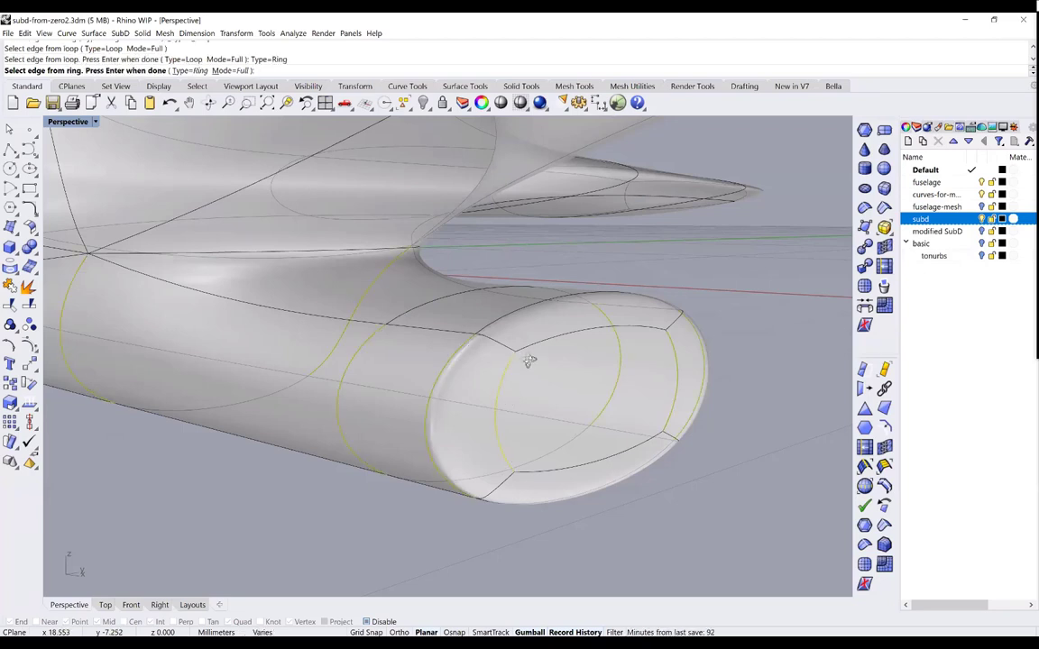
pyautogui.press('Escape')
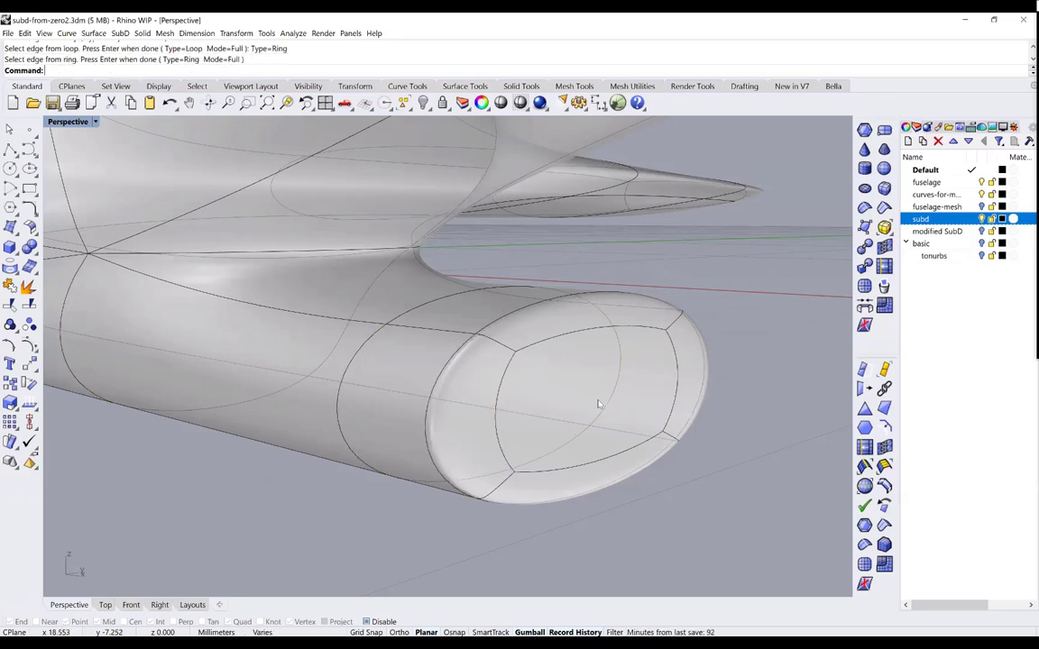
pyautogui.moveTo(501, 368); pyautogui.dragTo(520, 370, button='right')
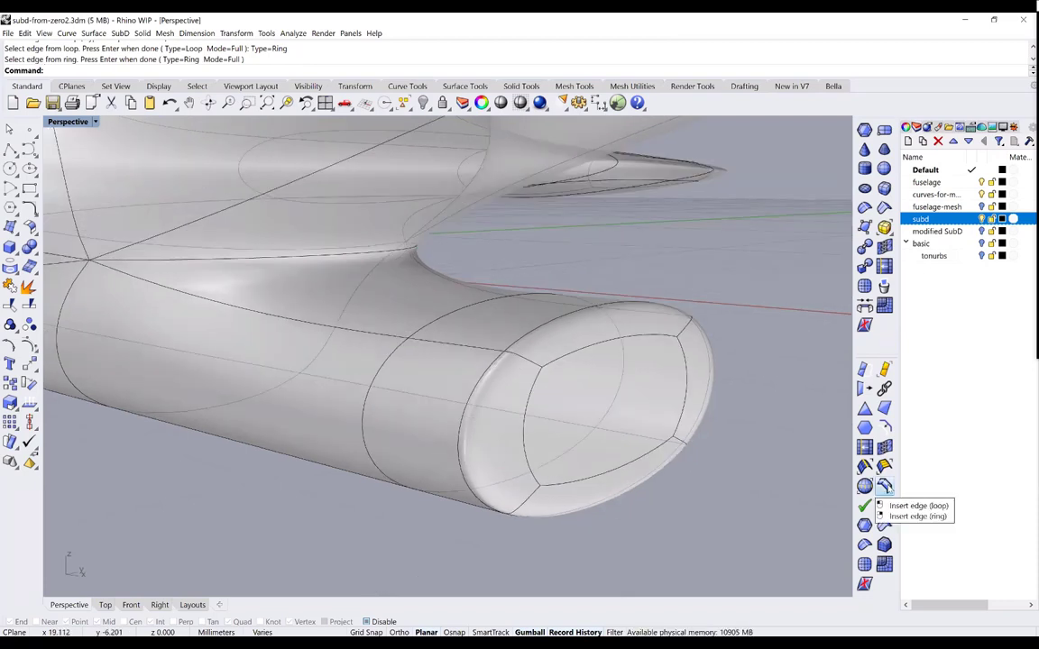
pyautogui.click(885, 487)
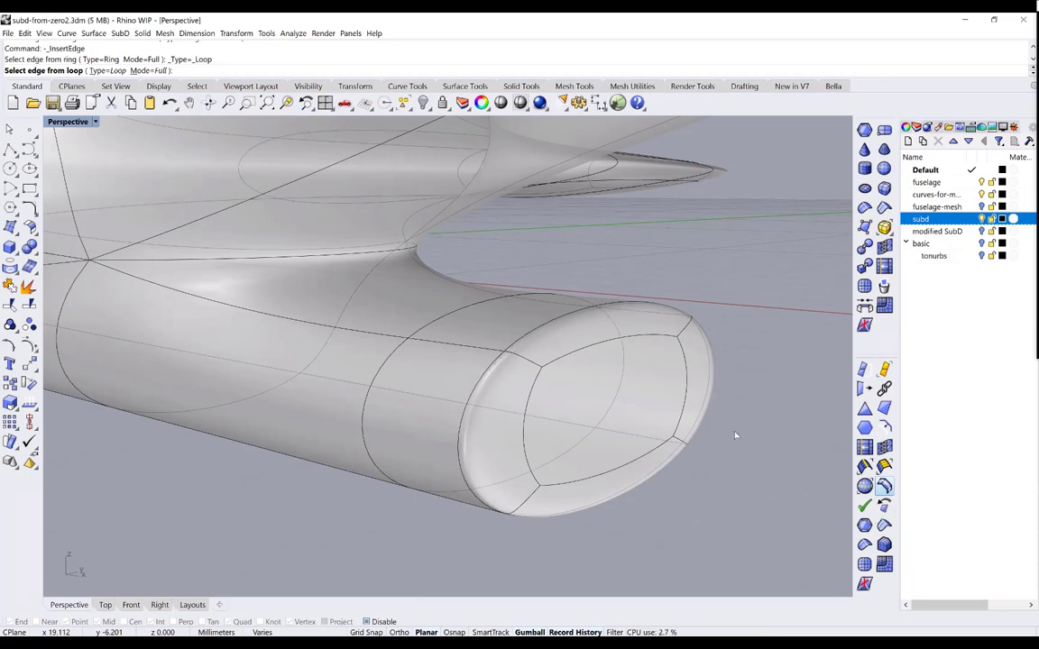
pyautogui.click(586, 342)
pyautogui.press('Return')
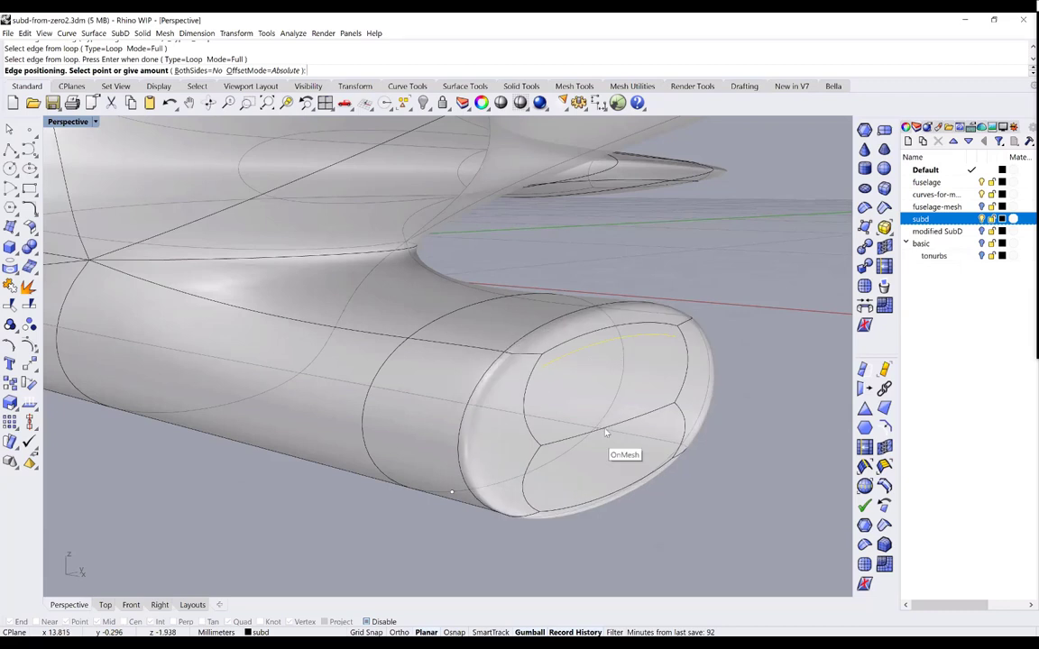
pyautogui.click(515, 428)
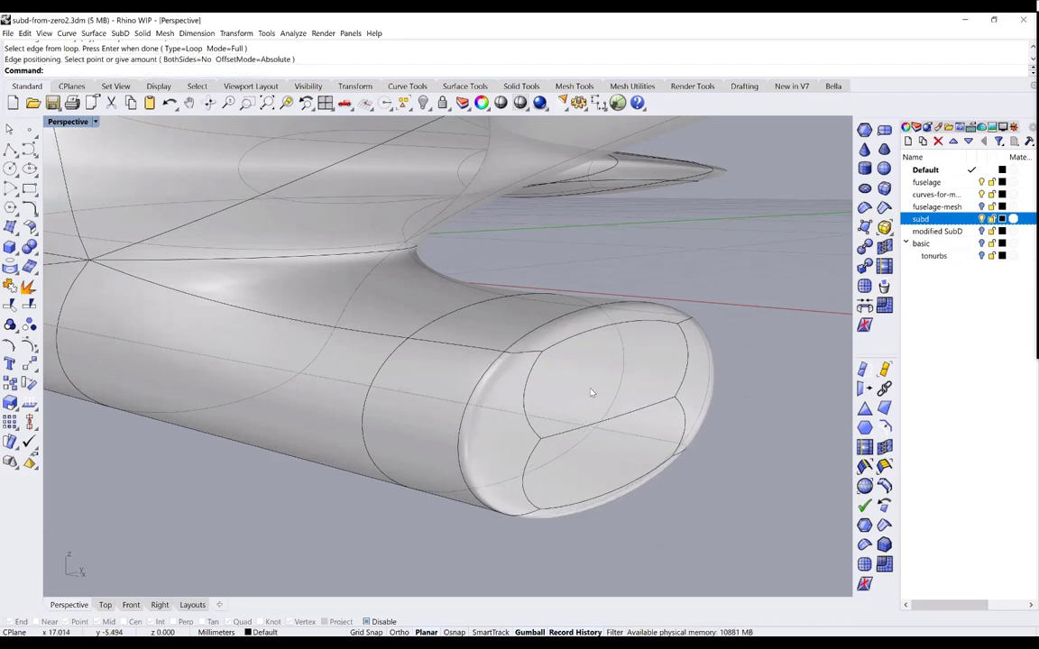
pyautogui.hotkey('ctrl', 'z')
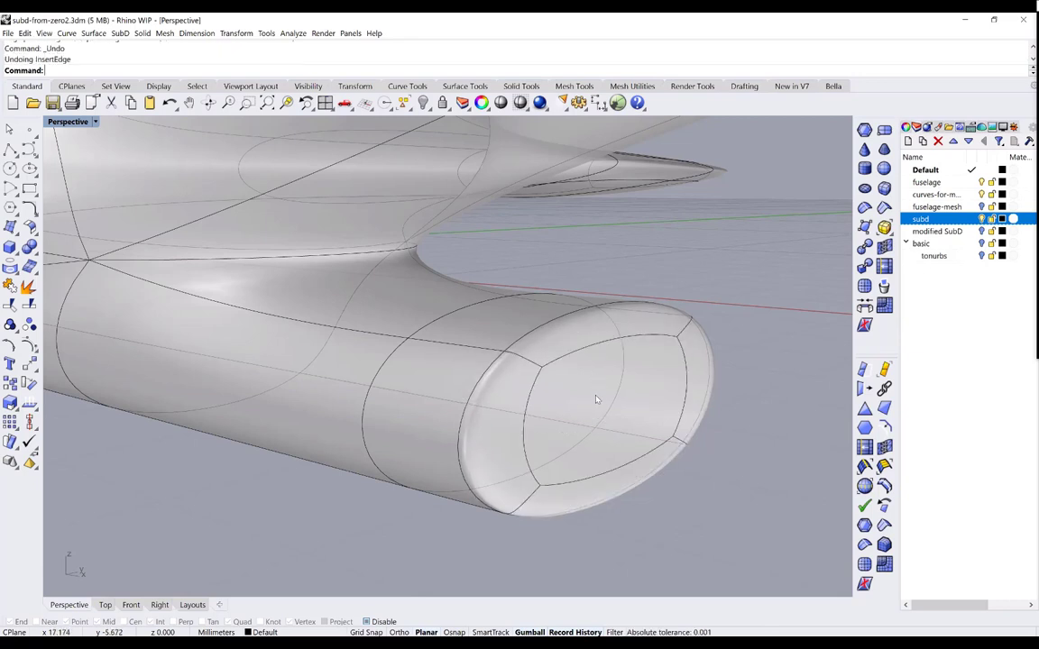
# Extrude the belly extension's rear end face backward along X in two short increments and delete the end face to open the tube
pyautogui.keyDown('ctrl'); pyautogui.keyDown('shift'); pyautogui.click(595, 400); pyautogui.keyUp('shift'); pyautogui.keyUp('ctrl')
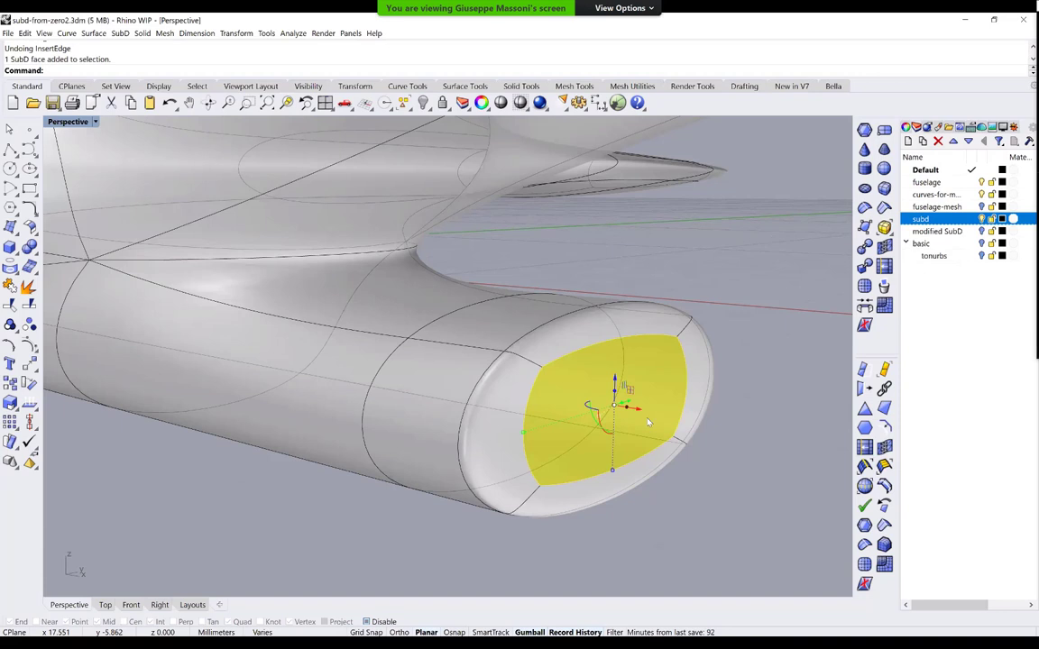
pyautogui.moveTo(640, 411); pyautogui.dragTo(636, 412)
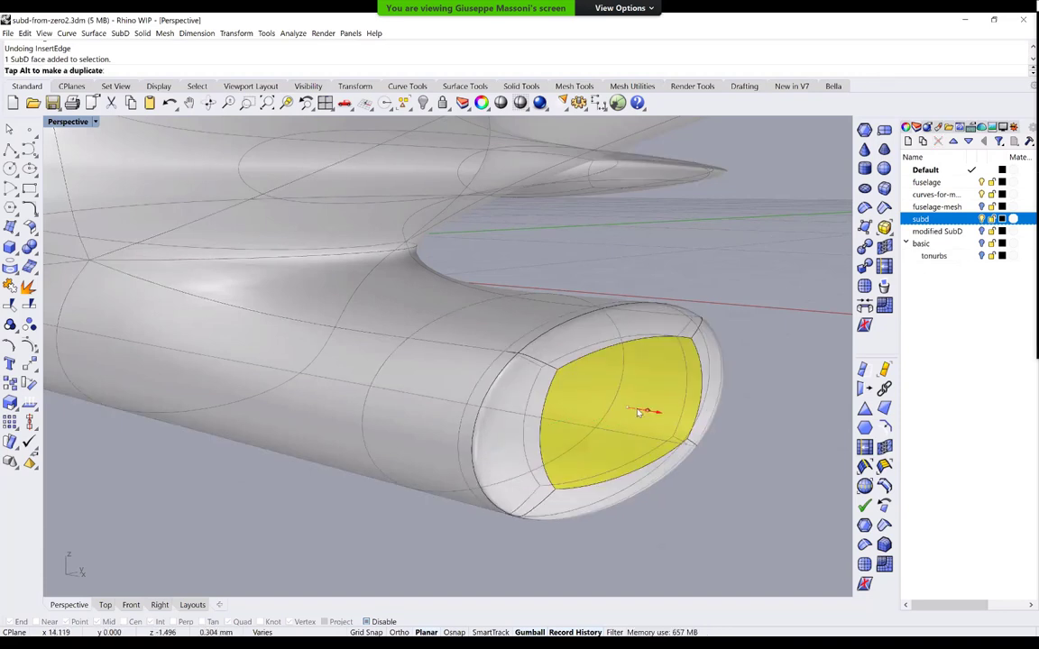
pyautogui.press('Escape')
pyautogui.keyDown('ctrl'); pyautogui.keyDown('shift'); pyautogui.click(634, 419); pyautogui.keyUp('shift'); pyautogui.keyUp('ctrl')
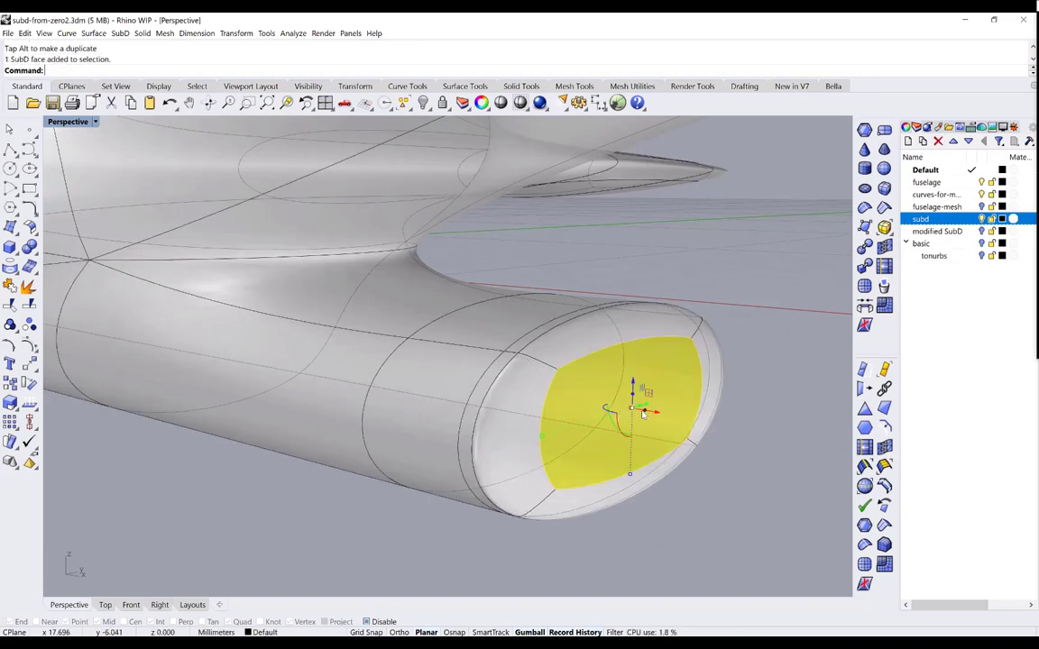
pyautogui.moveTo(637, 418)
pyautogui.mouseDown()
pyautogui.moveTo(667, 423)
pyautogui.moveTo(478, 326)
pyautogui.moveTo(463, 331)
pyautogui.moveTo(657, 421)
pyautogui.mouseUp()
pyautogui.press('Escape')
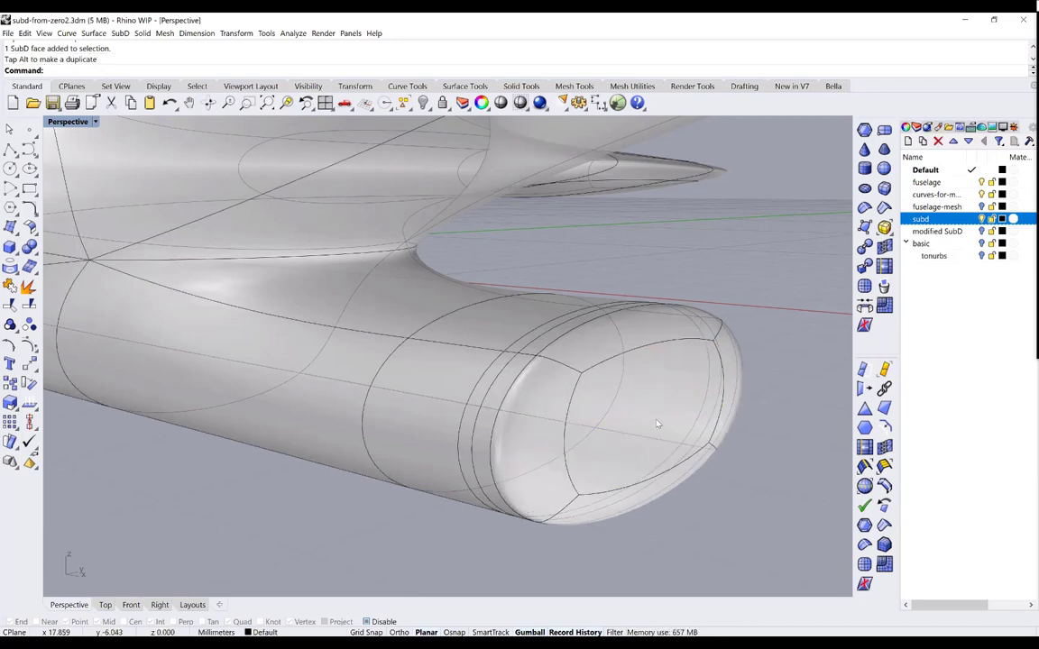
pyautogui.keyDown('ctrl'); pyautogui.keyDown('shift'); pyautogui.click(658, 423); pyautogui.keyUp('shift'); pyautogui.keyUp('ctrl')
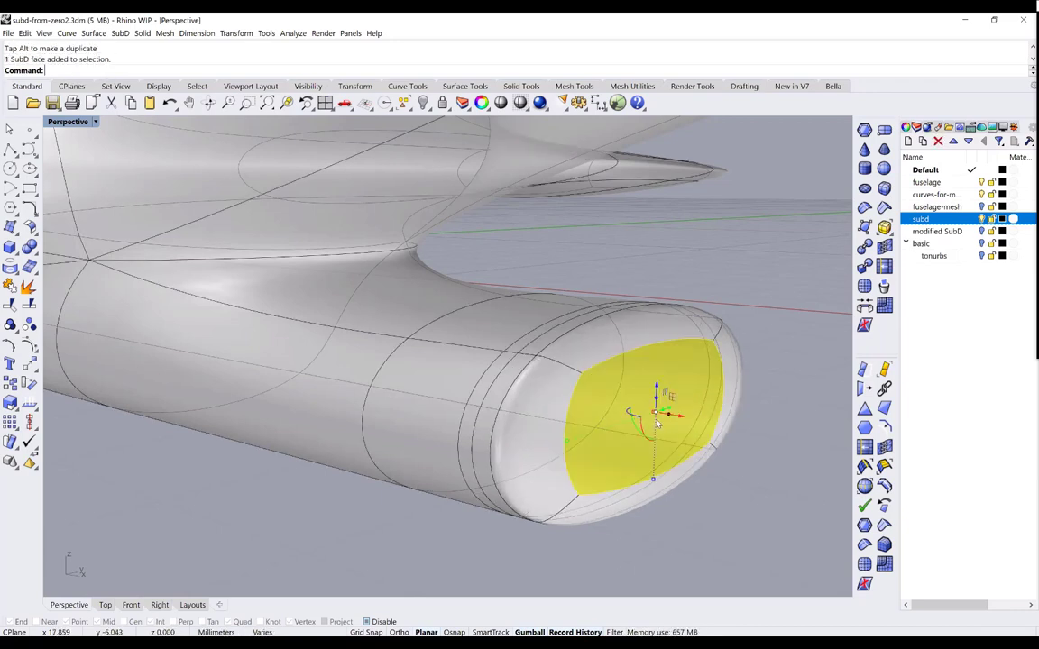
pyautogui.press('Delete')
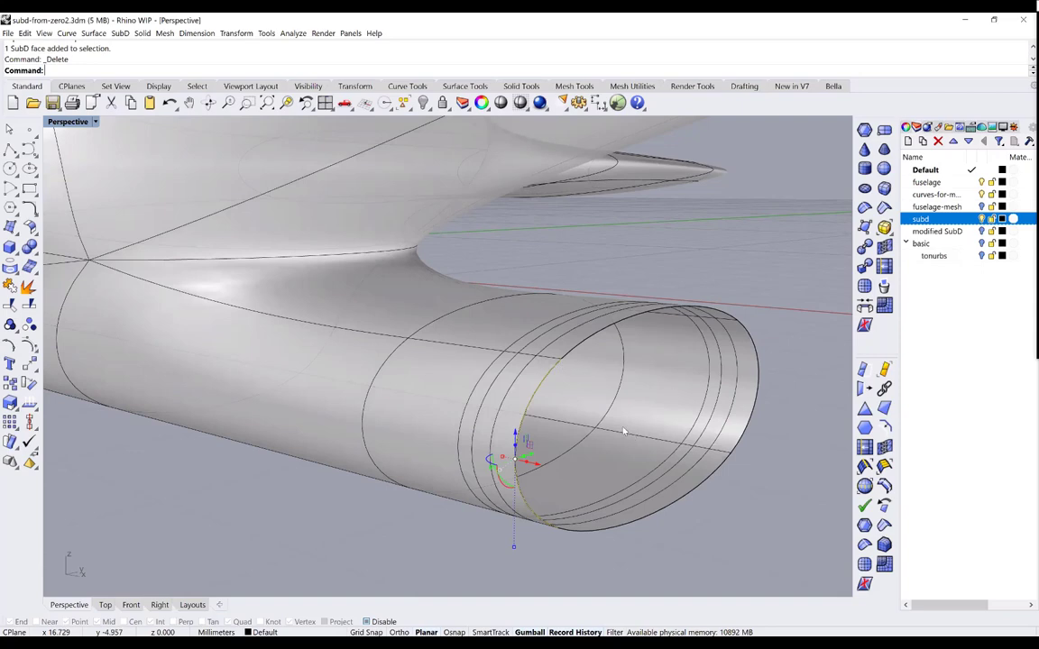
# Scale down the last ring of SubD faces around the open rear end of the belly extension to form a narrower nozzle
pyautogui.moveTo(623, 431); pyautogui.dragTo(632, 438, button='right')
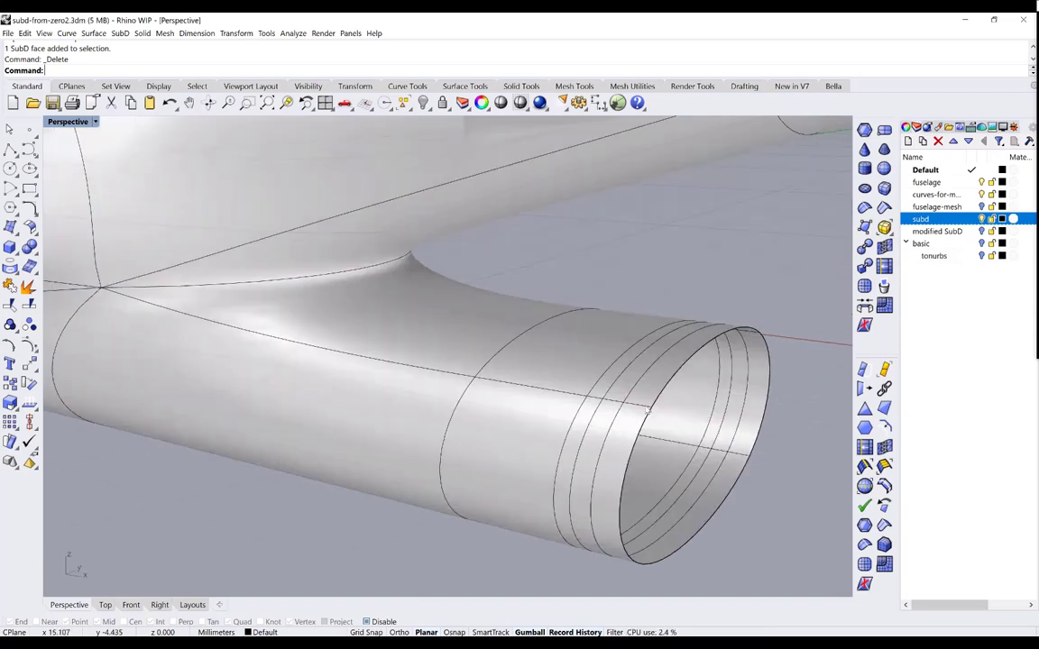
pyautogui.keyDown('ctrl'); pyautogui.keyDown('shift'); pyautogui.click(622, 442); pyautogui.keyUp('shift'); pyautogui.keyUp('ctrl')
pyautogui.keyDown('ctrl'); pyautogui.keyDown('shift'); pyautogui.click(701, 339); pyautogui.keyUp('shift'); pyautogui.keyUp('ctrl')
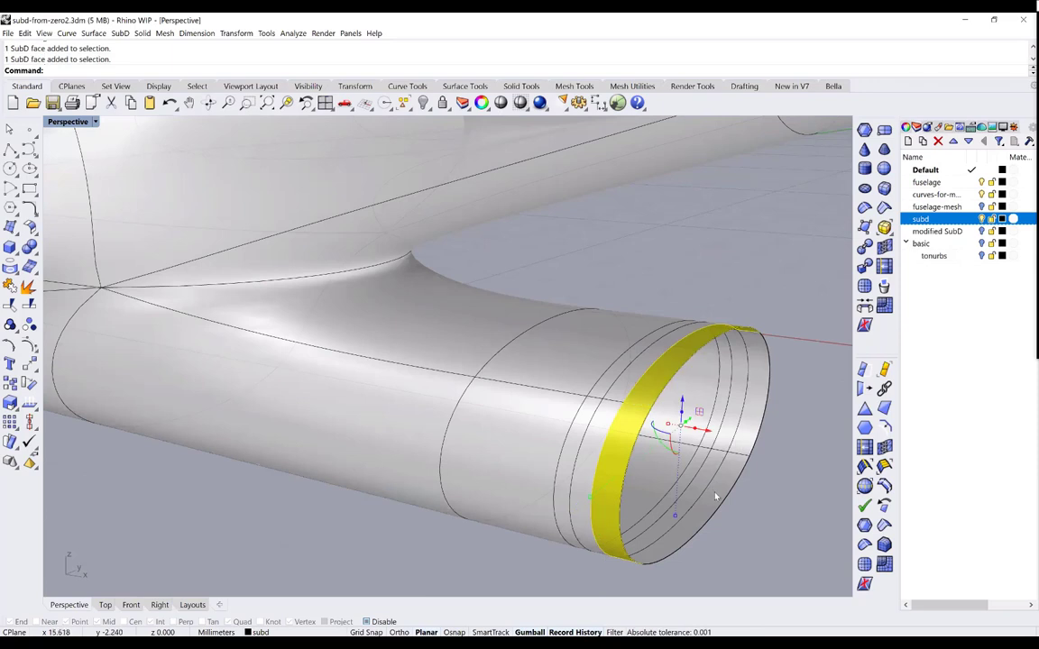
pyautogui.keyDown('ctrl'); pyautogui.keyDown('shift'); pyautogui.click(750, 397); pyautogui.keyUp('shift'); pyautogui.keyUp('ctrl')
pyautogui.keyDown('ctrl'); pyautogui.keyDown('shift'); pyautogui.click(707, 511); pyautogui.keyUp('shift'); pyautogui.keyUp('ctrl')
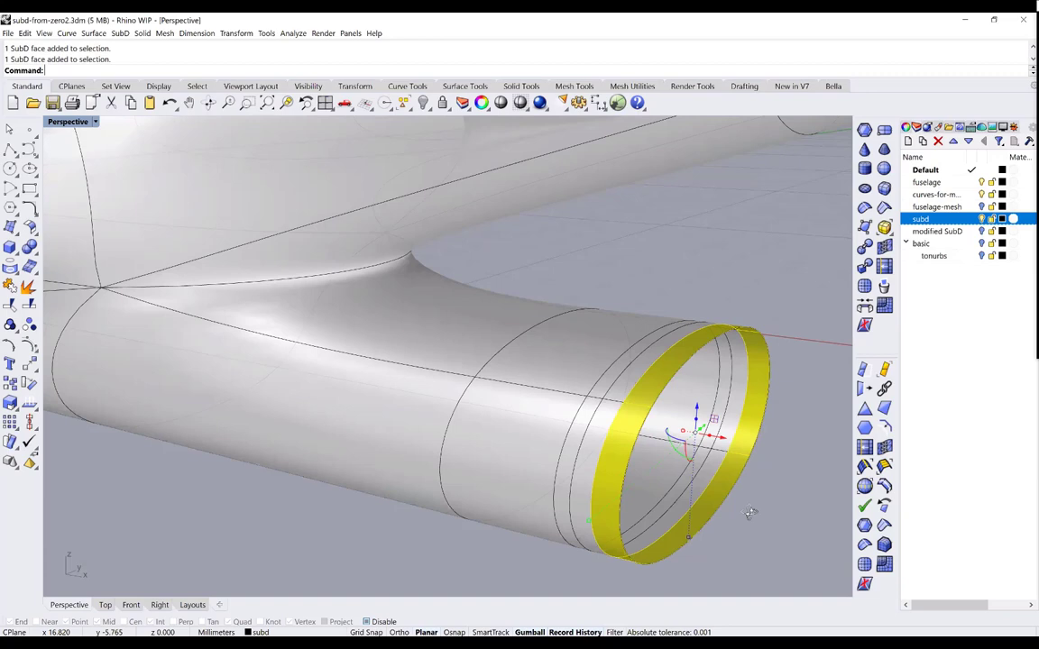
pyautogui.moveTo(750, 512); pyautogui.dragTo(532, 527, button='right')
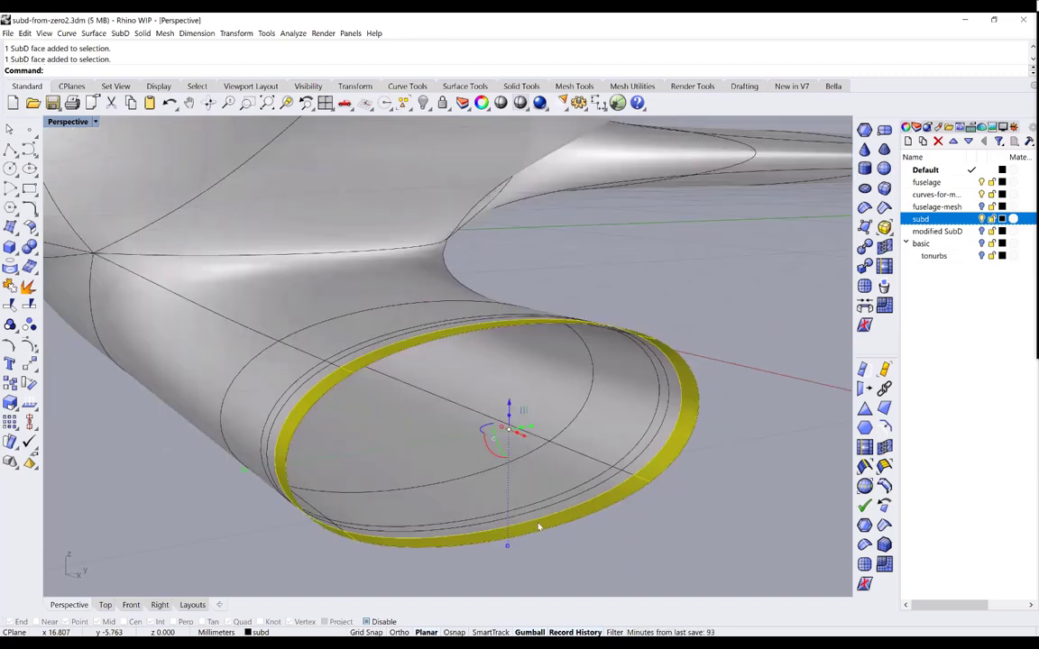
pyautogui.moveTo(665, 535); pyautogui.dragTo(713, 520, button='right')
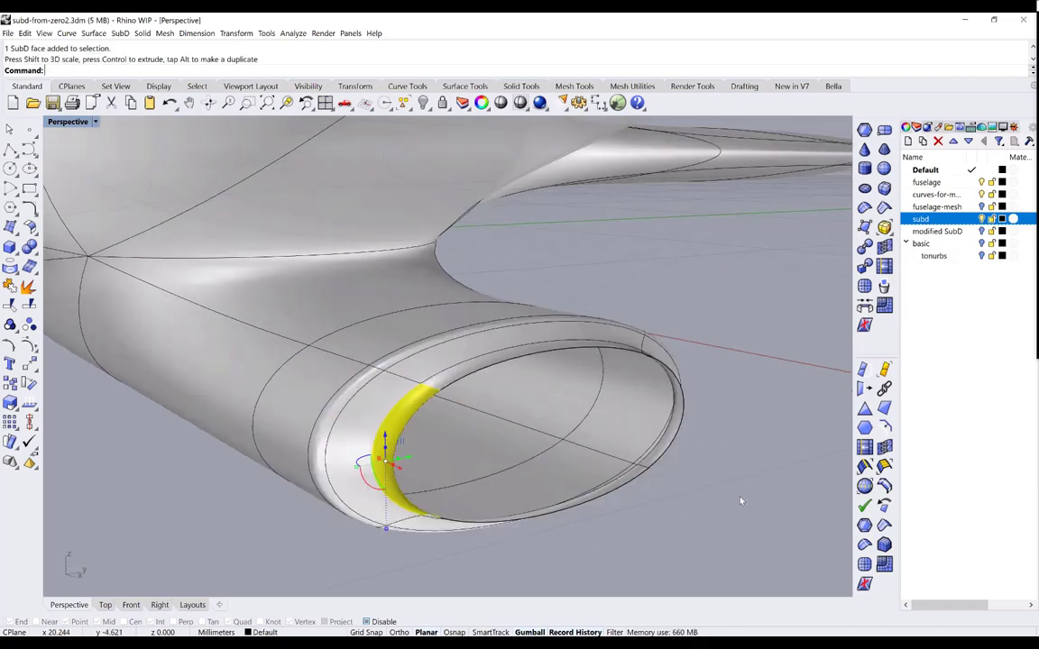
pyautogui.moveTo(750, 468); pyautogui.dragTo(742, 464, button='right')
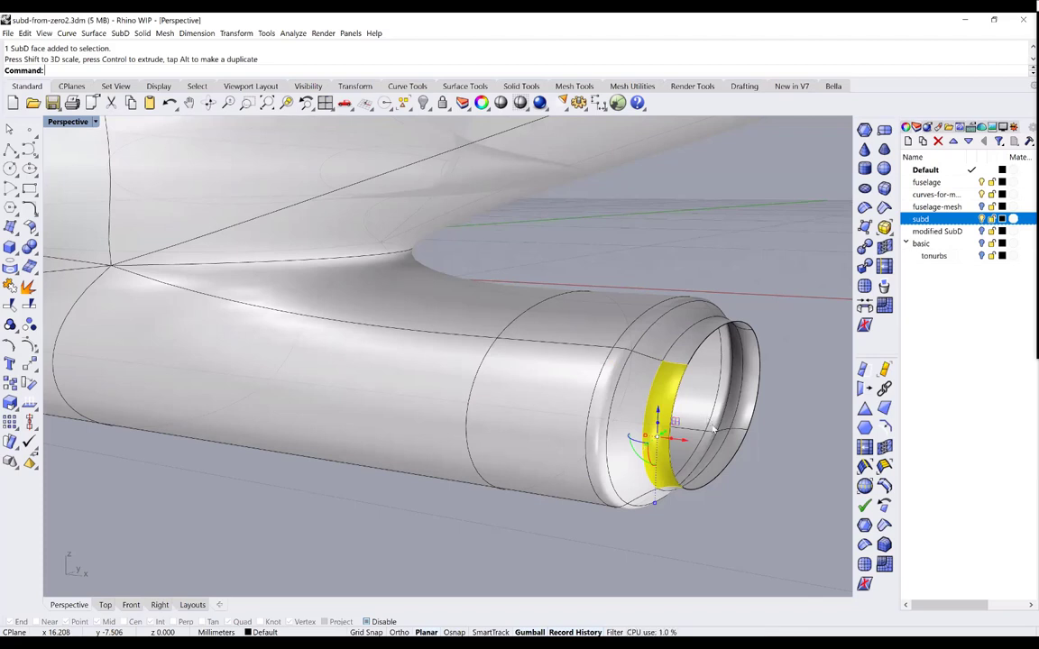
pyautogui.click(787, 485)
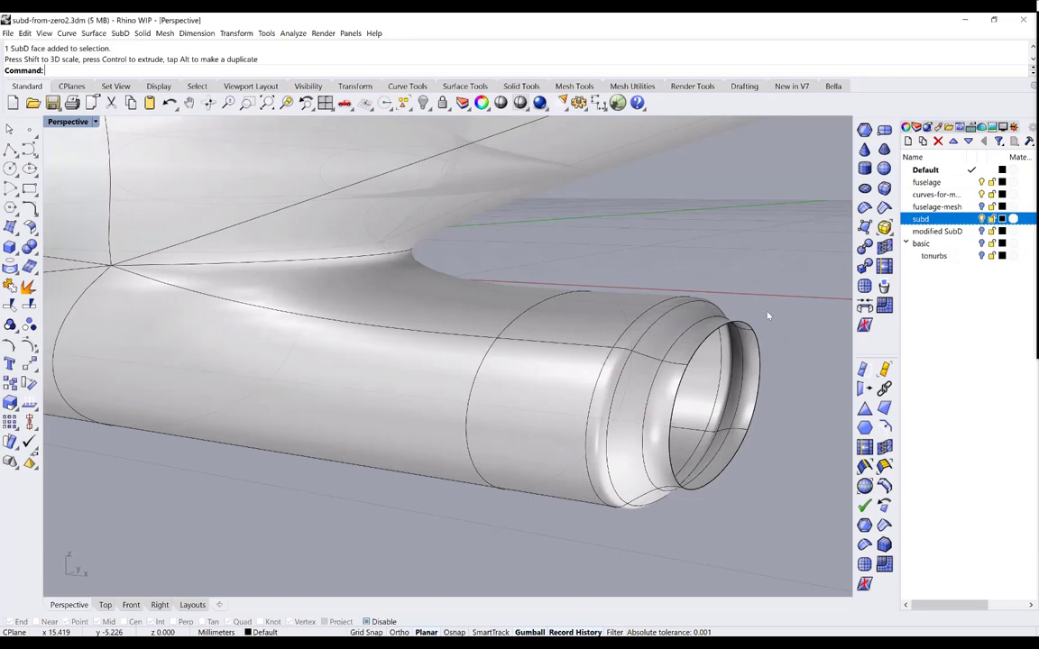
# Show the SubD's control points and move the nozzle's end ring of points along X into the tube, folding the rim inward
pyautogui.hotkey('ctrl', 'a')
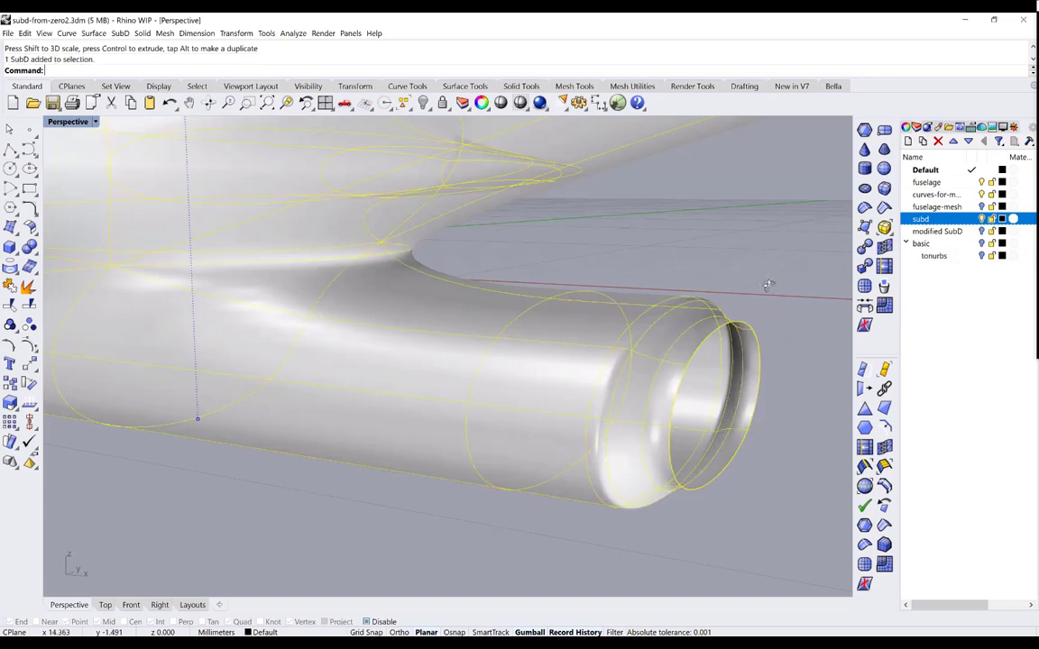
pyautogui.press('F10')
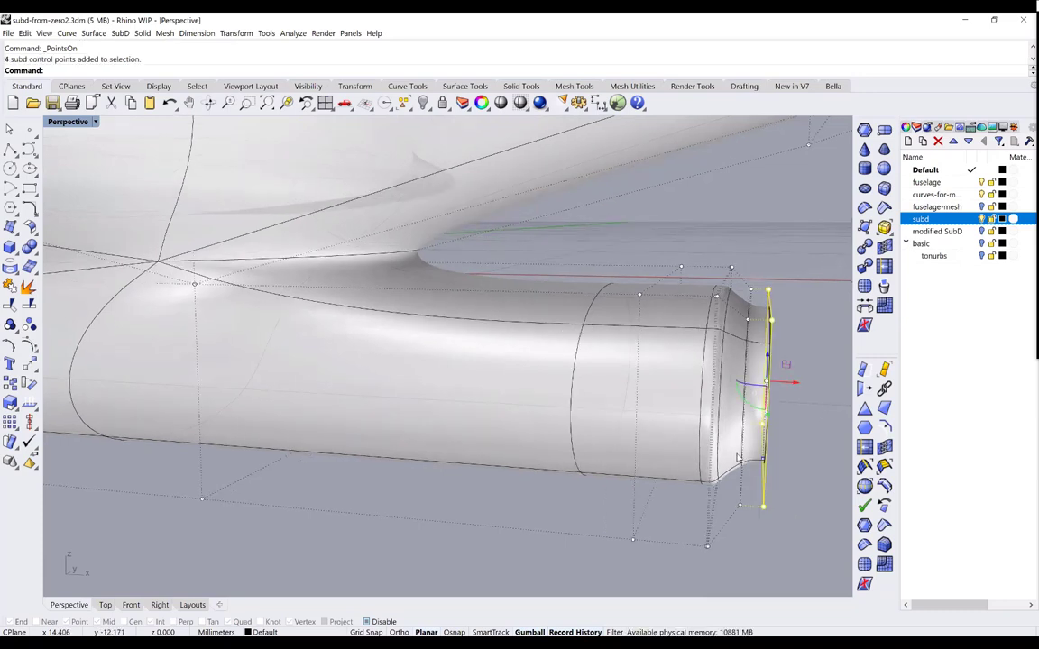
pyautogui.moveTo(738, 459); pyautogui.dragTo(676, 442, button='right')
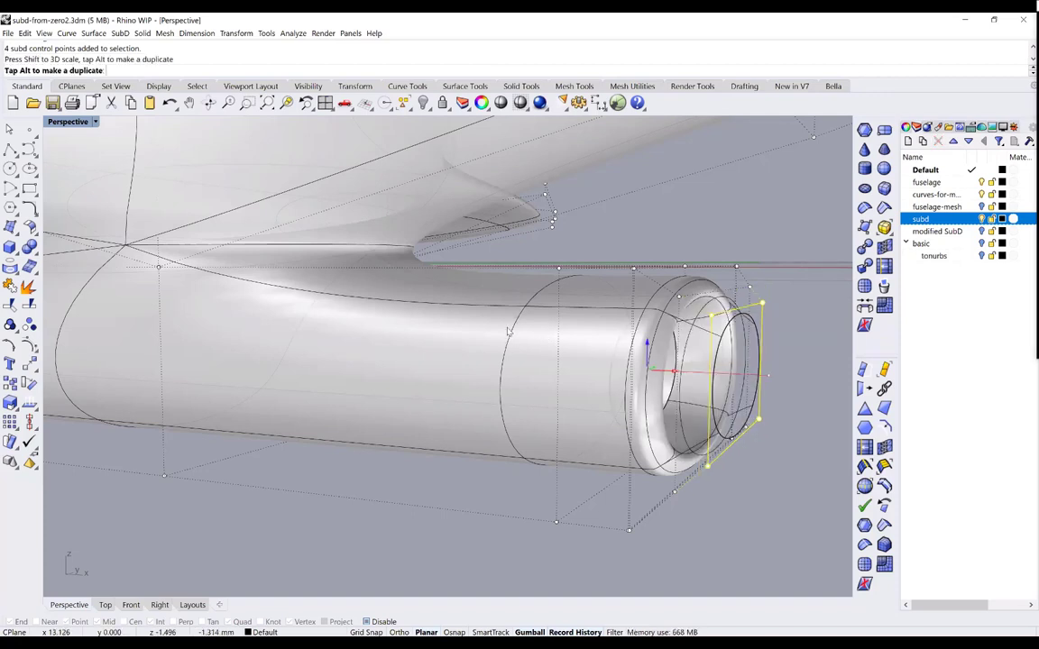
pyautogui.press('Escape')
pyautogui.moveTo(660, 386); pyautogui.dragTo(547, 351, button='right')
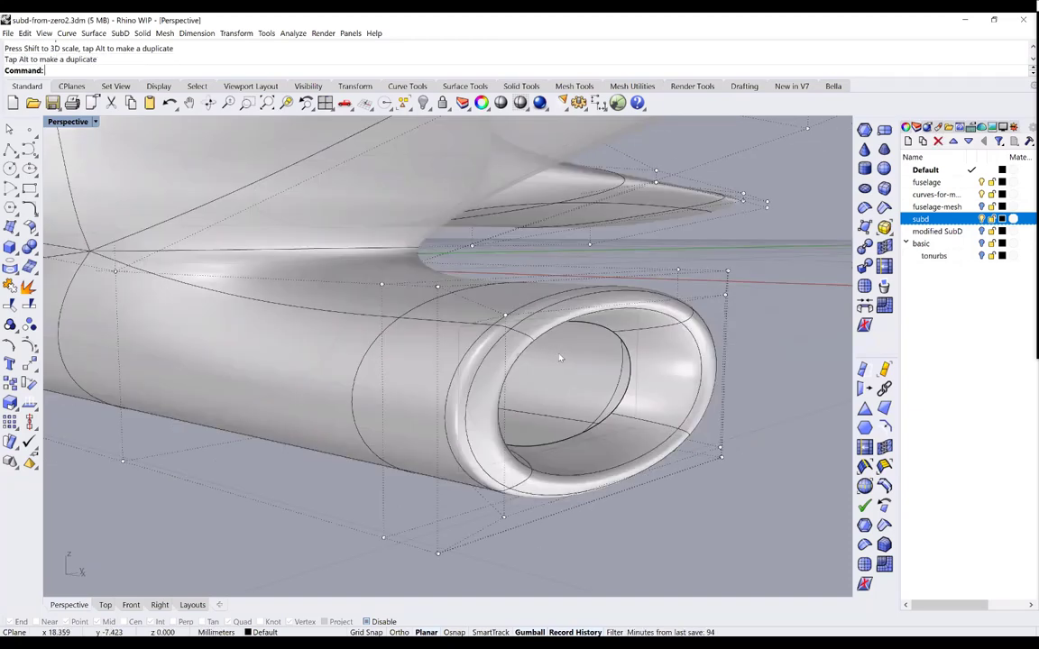
pyautogui.moveTo(560, 359); pyautogui.dragTo(671, 343, button='right')
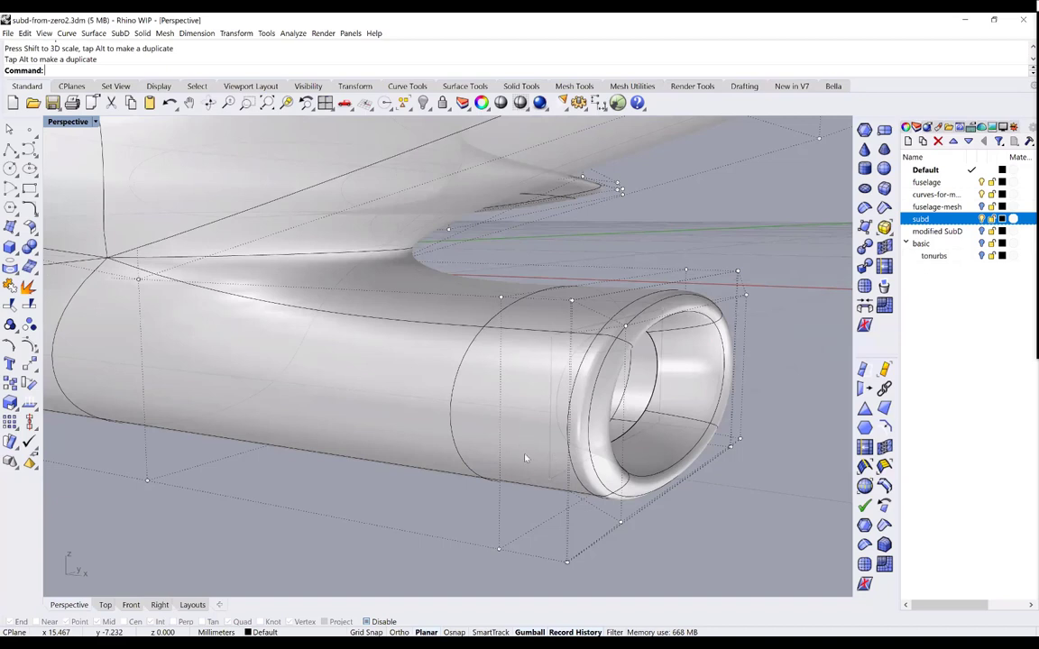
pyautogui.press('Escape')
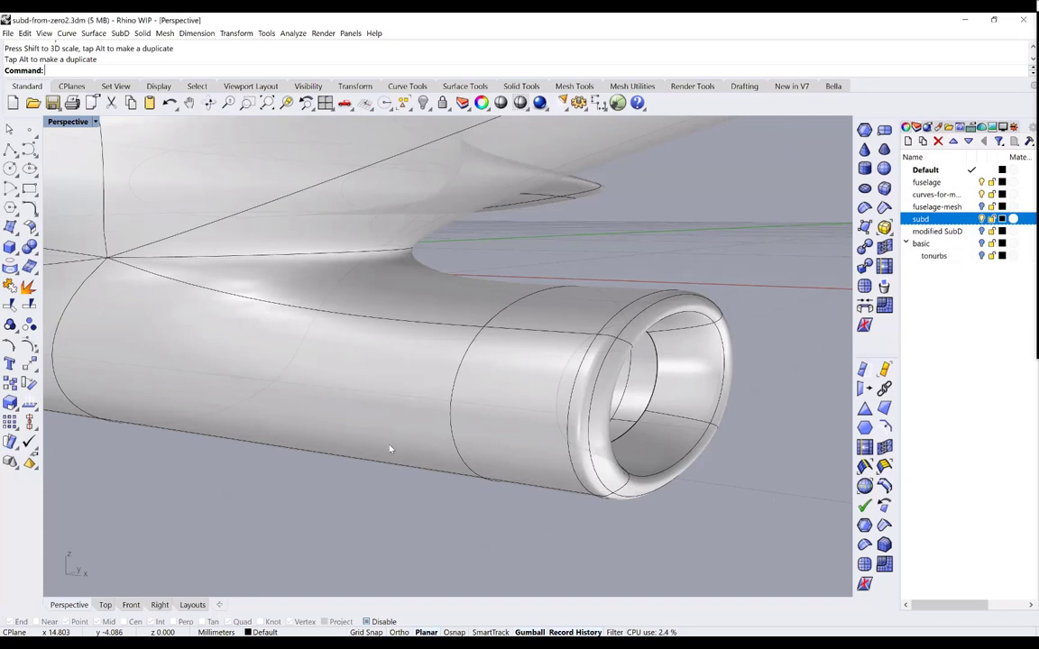
# Move the front end face of the belly extension along X
pyautogui.moveTo(329, 431); pyautogui.dragTo(153, 405, button='right')
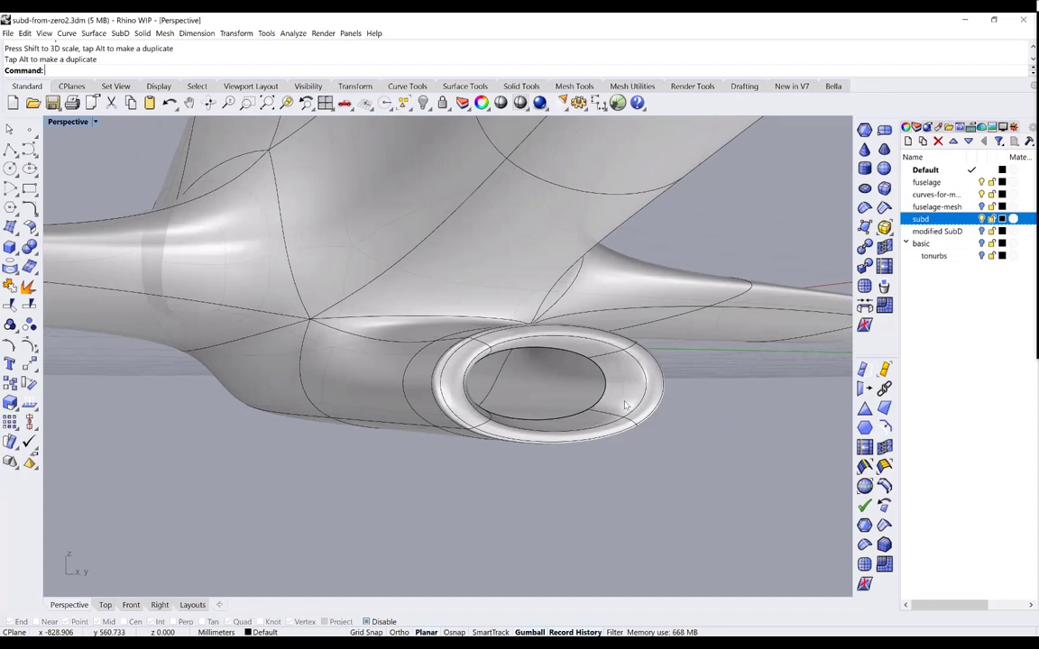
pyautogui.moveTo(625, 405); pyautogui.dragTo(794, 424, button='right')
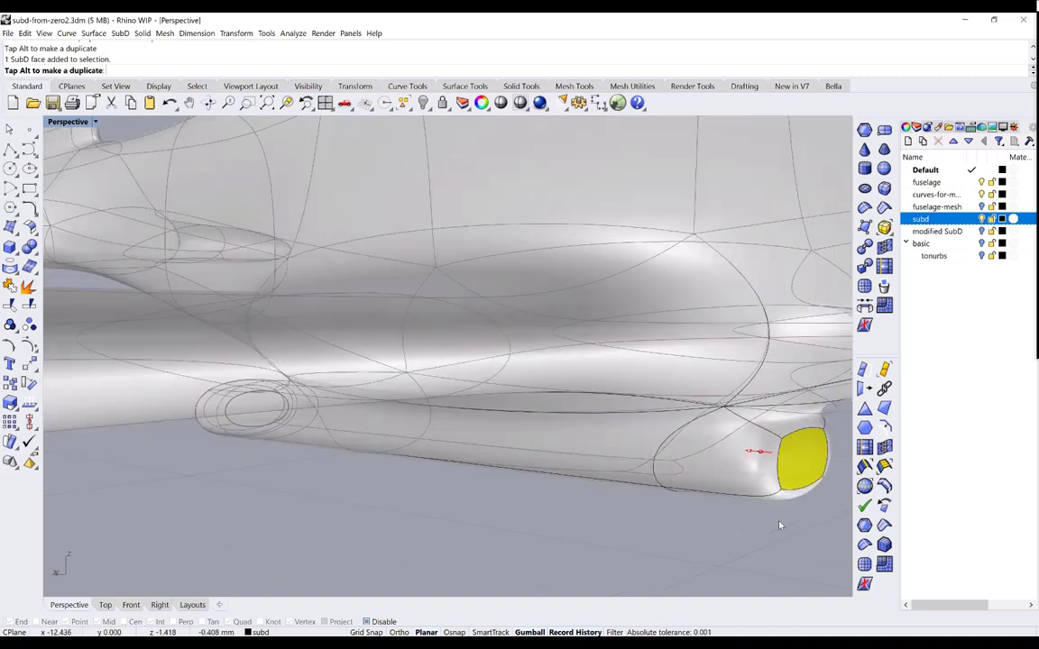
pyautogui.moveTo(779, 525); pyautogui.dragTo(770, 496)
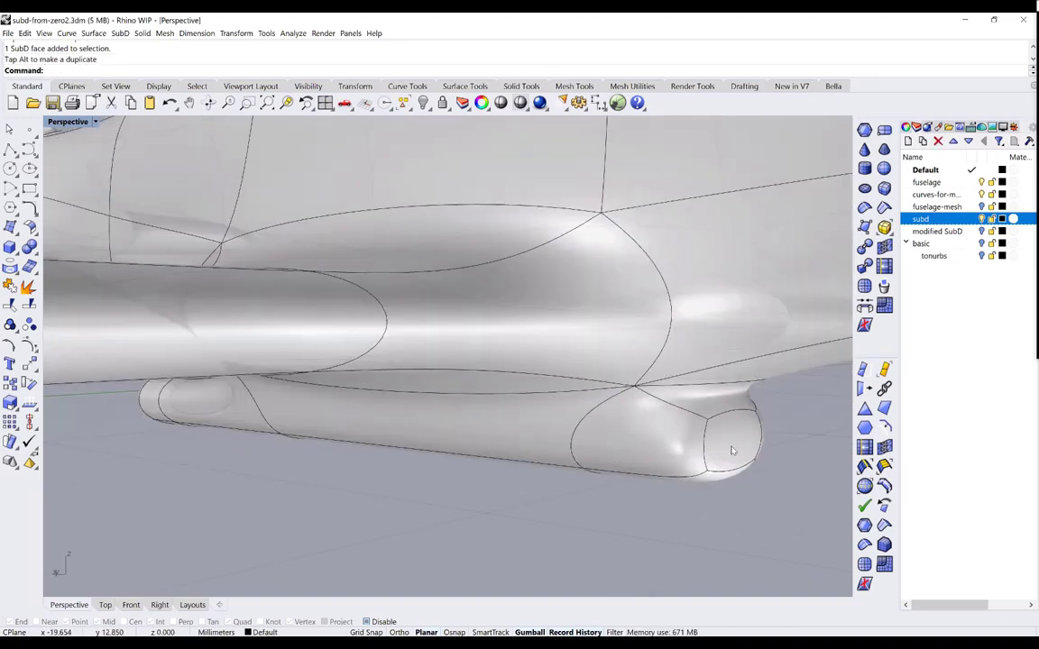
# Extrude the belly extension's front end face along X in short increments to build a tight rim
pyautogui.keyDown('ctrl'); pyautogui.keyDown('shift'); pyautogui.click(732, 449); pyautogui.keyUp('shift'); pyautogui.keyUp('ctrl')
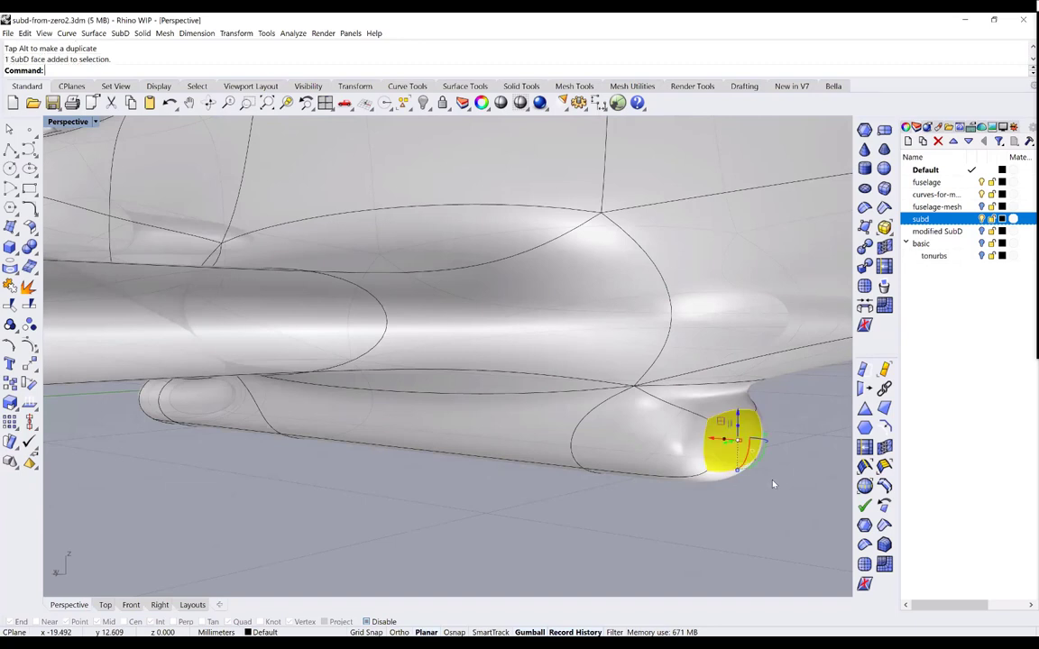
pyautogui.moveTo(773, 485); pyautogui.dragTo(701, 424, button='right')
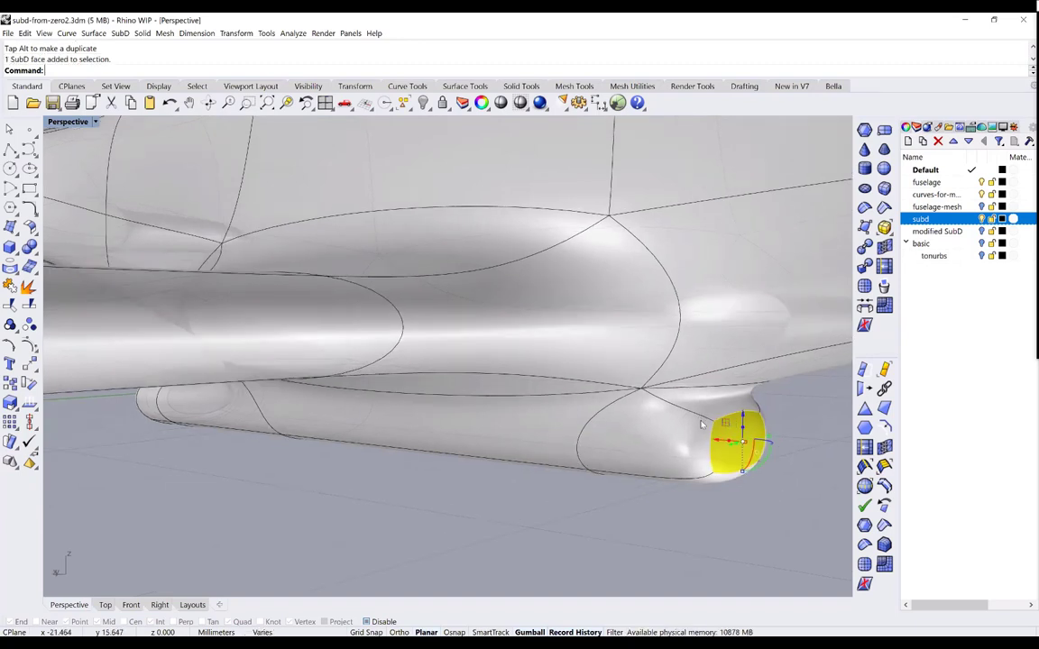
pyautogui.scroll(4, 700, 424)
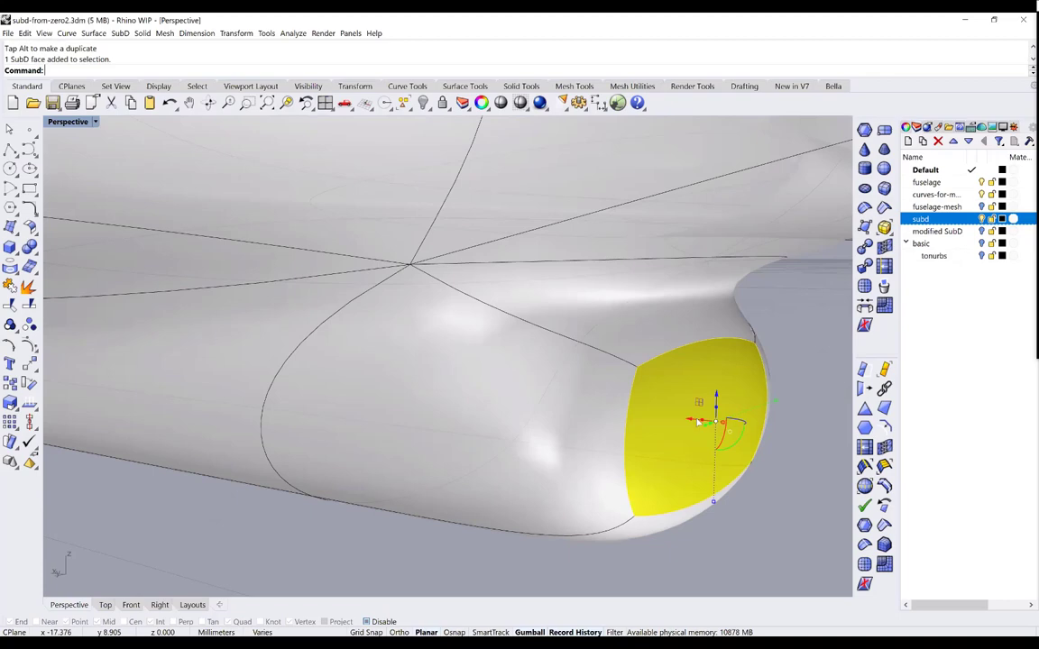
pyautogui.moveTo(699, 423); pyautogui.dragTo(697, 422)
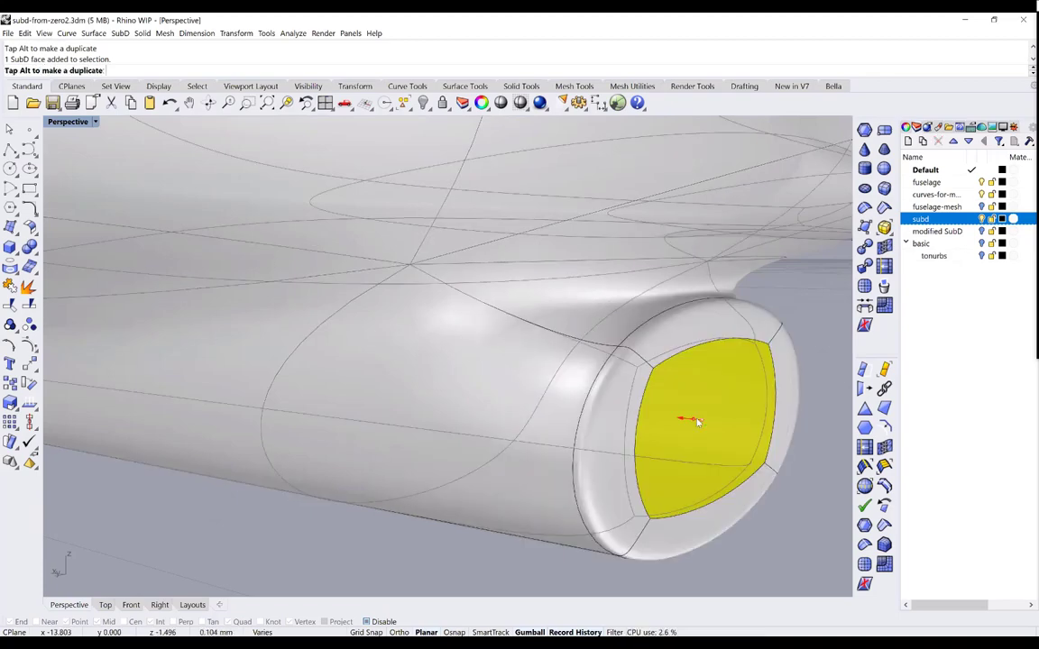
pyautogui.press('Escape')
pyautogui.keyDown('ctrl'); pyautogui.keyDown('shift'); pyautogui.click(697, 423); pyautogui.keyUp('shift'); pyautogui.keyUp('ctrl')
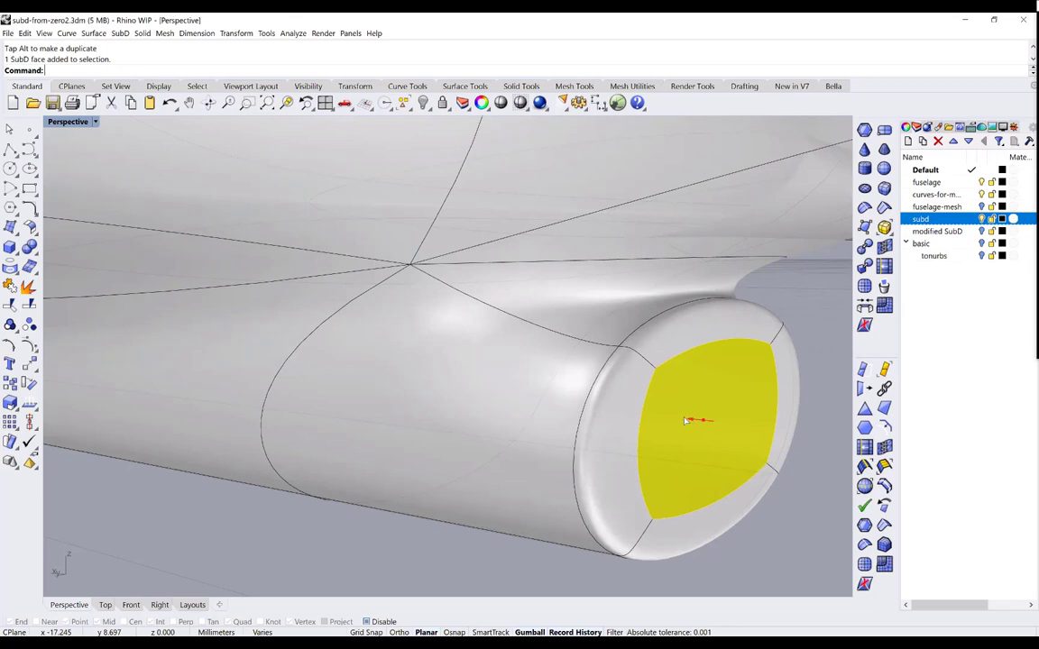
pyautogui.moveTo(690, 420); pyautogui.dragTo(699, 351)
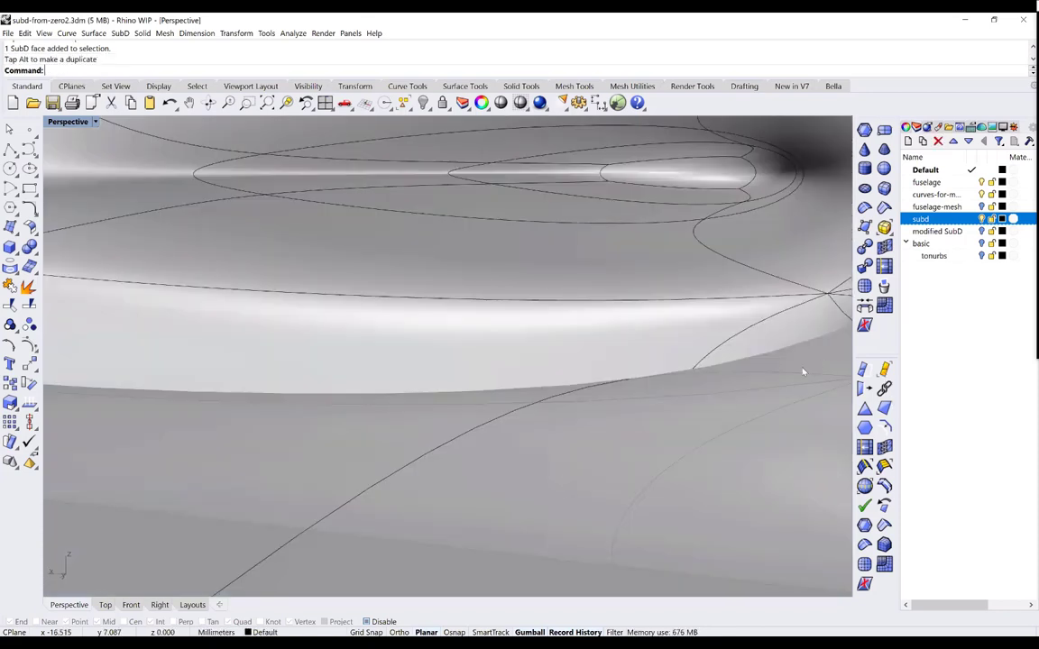
# Delete the front end face of the belly extension to open the intake
pyautogui.moveTo(804, 371); pyautogui.dragTo(779, 357, button='right')
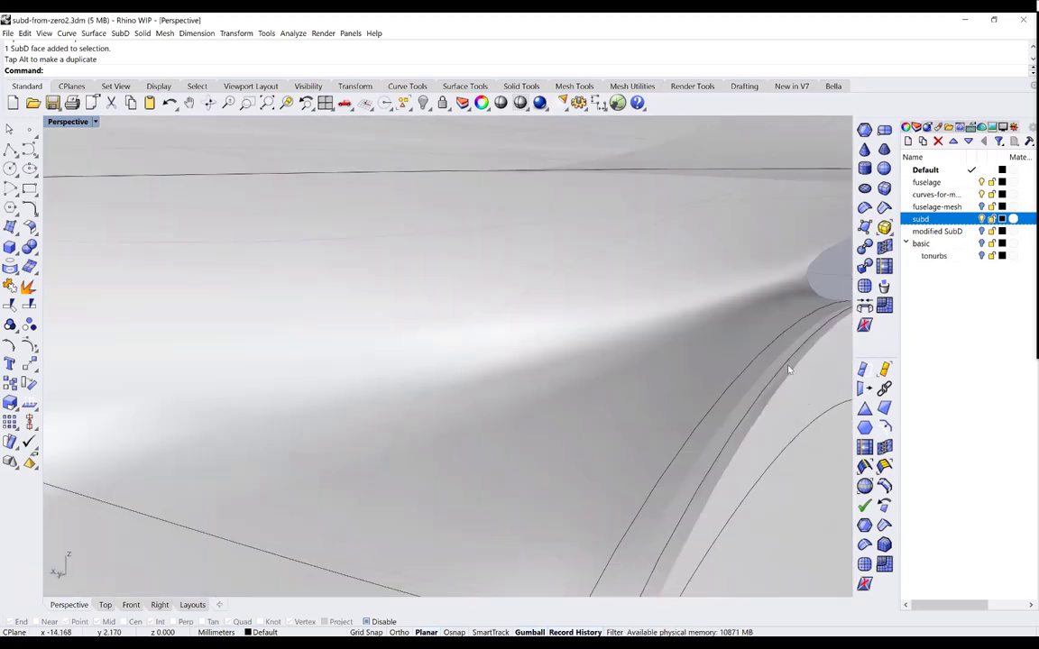
pyautogui.scroll(-5, 769, 362)
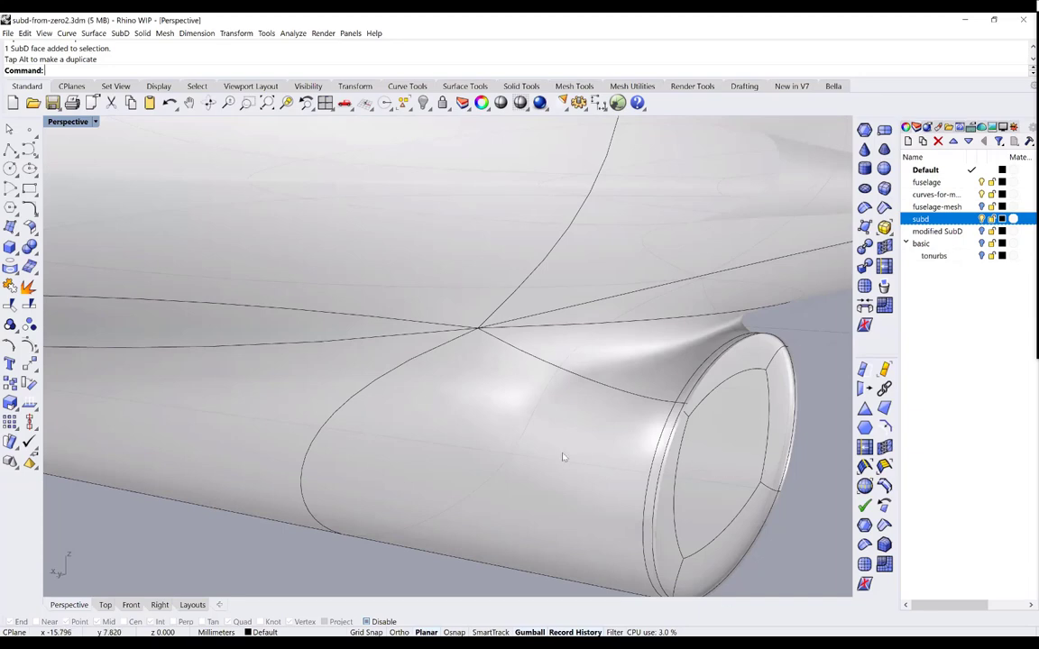
pyautogui.scroll(5, 524, 419)
pyautogui.scroll(-5, 563, 452)
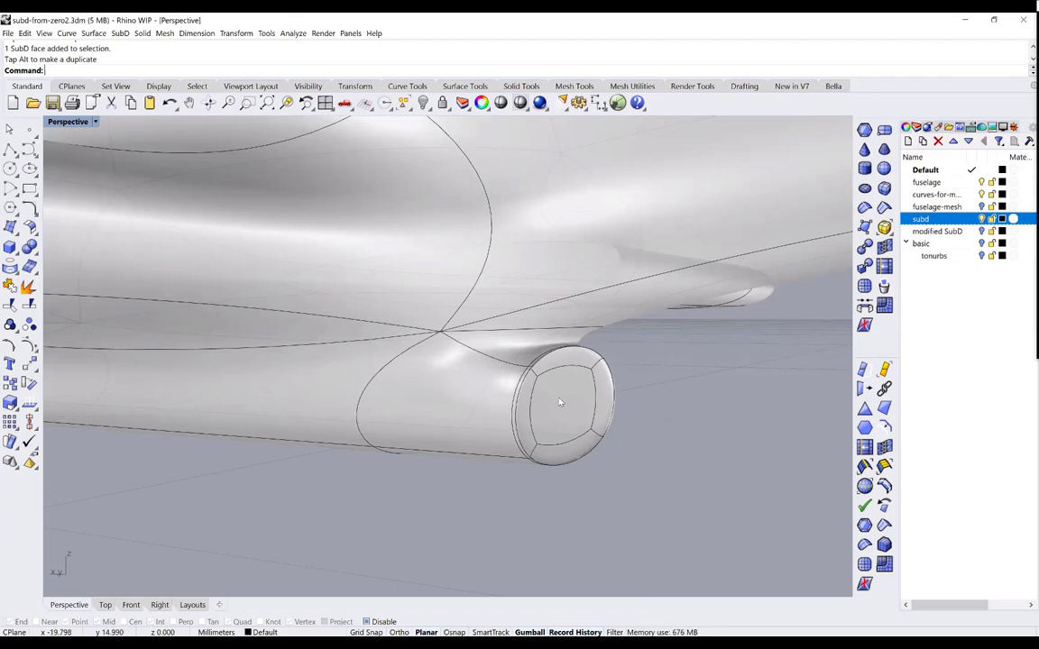
pyautogui.press('Delete')
pyautogui.moveTo(556, 392); pyautogui.dragTo(532, 478, button='right')
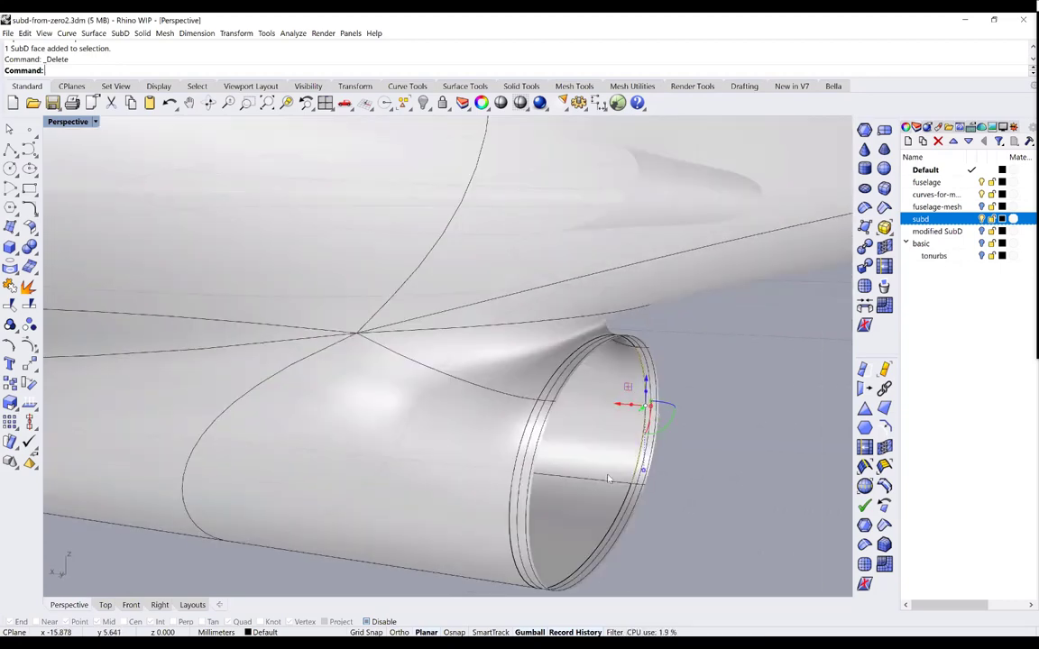
pyautogui.moveTo(601, 511); pyautogui.dragTo(573, 494, button='right')
pyautogui.keyDown('ctrl'); pyautogui.keyDown('shift'); pyautogui.click(605, 511); pyautogui.keyUp('shift'); pyautogui.keyUp('ctrl')
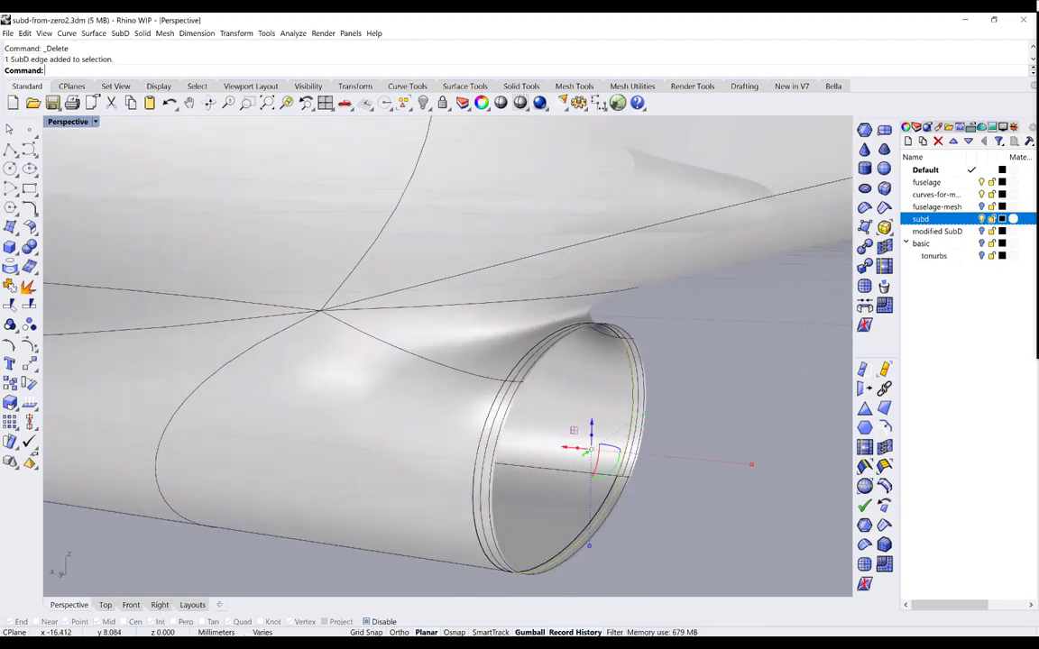
pyautogui.keyDown('ctrl'); pyautogui.click(598, 501); pyautogui.keyUp('ctrl')
pyautogui.scroll(6, 574, 495)
pyautogui.scroll(3, 574, 496)
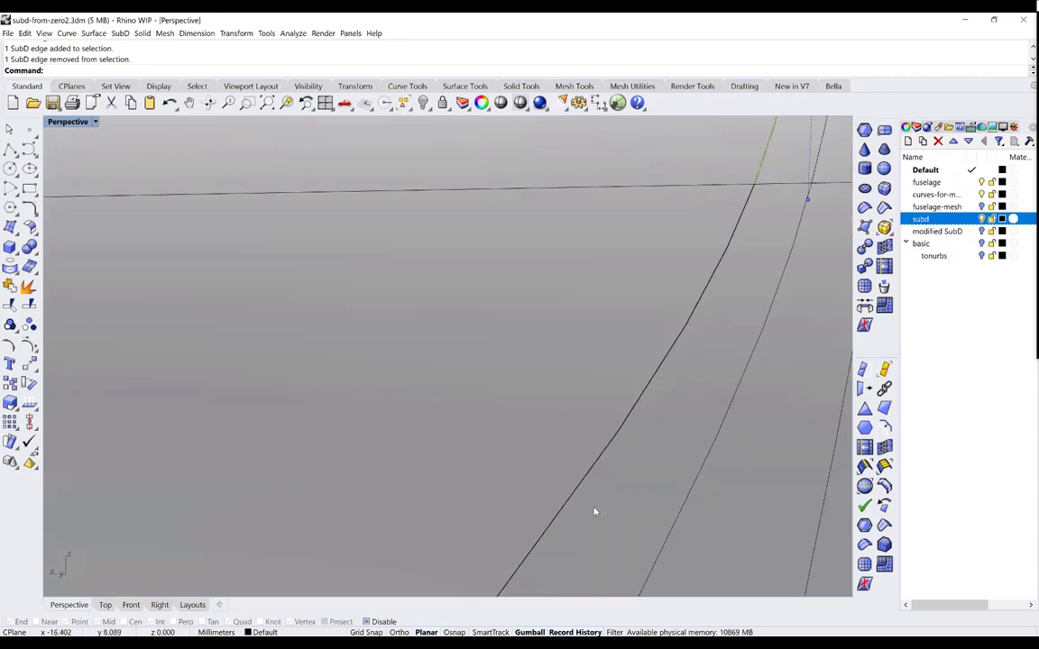
pyautogui.keyDown('ctrl'); pyautogui.keyDown('shift'); pyautogui.click(574, 379); pyautogui.keyUp('shift'); pyautogui.keyUp('ctrl')
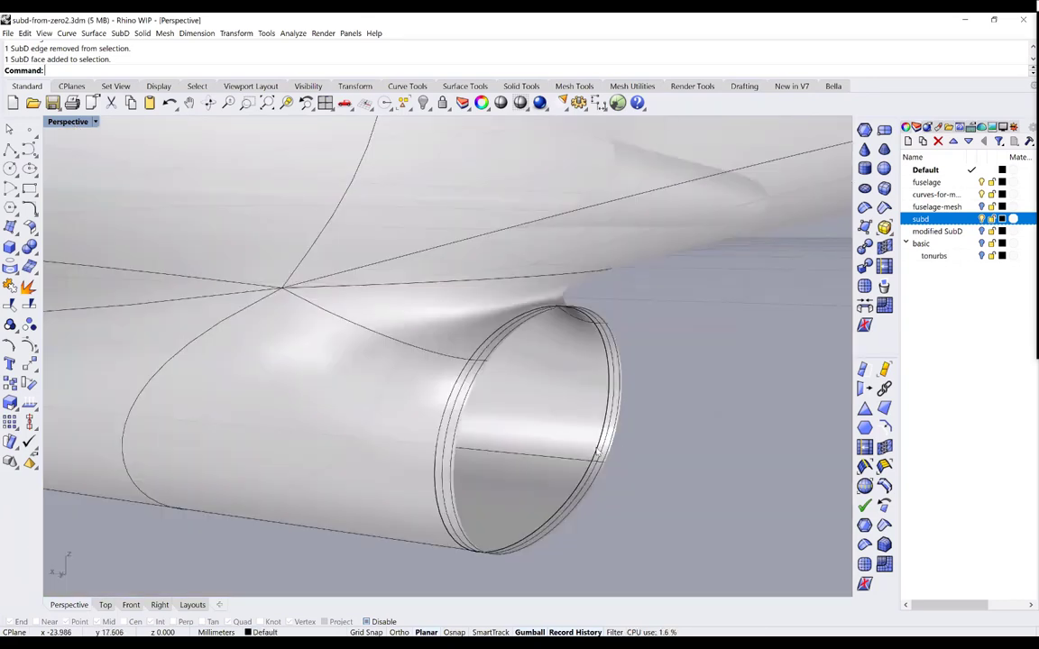
# Display the perspective view in wireframe, select the open edge loop of the front intake and scale it down uniformly into a thick inner rim
pyautogui.hotkey('ctrl', 'alt', 's')
pyautogui.click(67, 121)
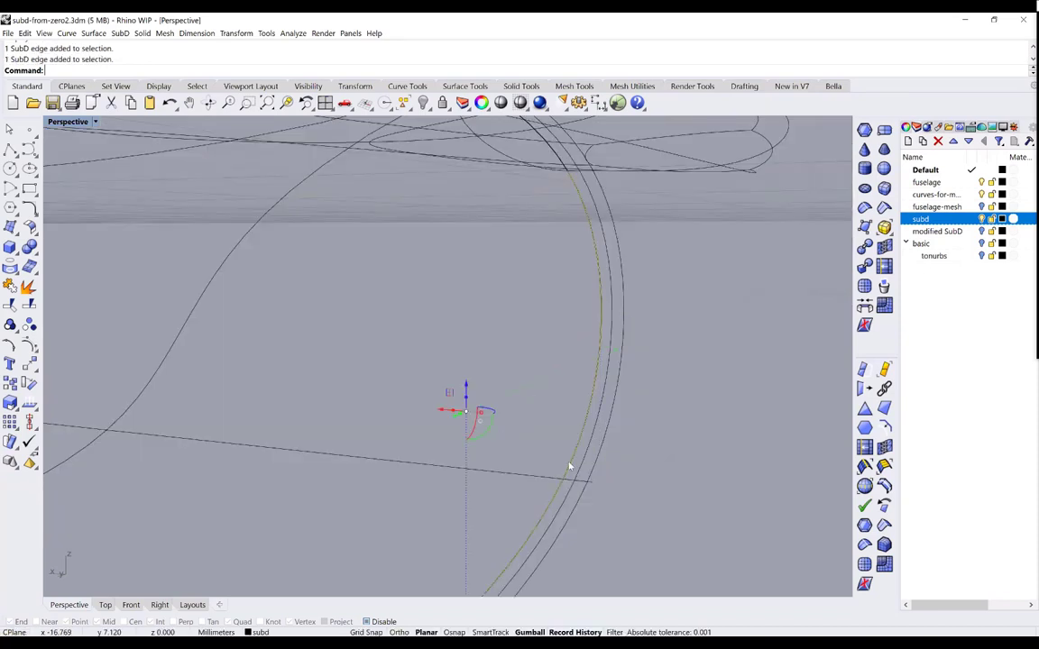
pyautogui.moveTo(561, 448); pyautogui.dragTo(567, 535, button='right')
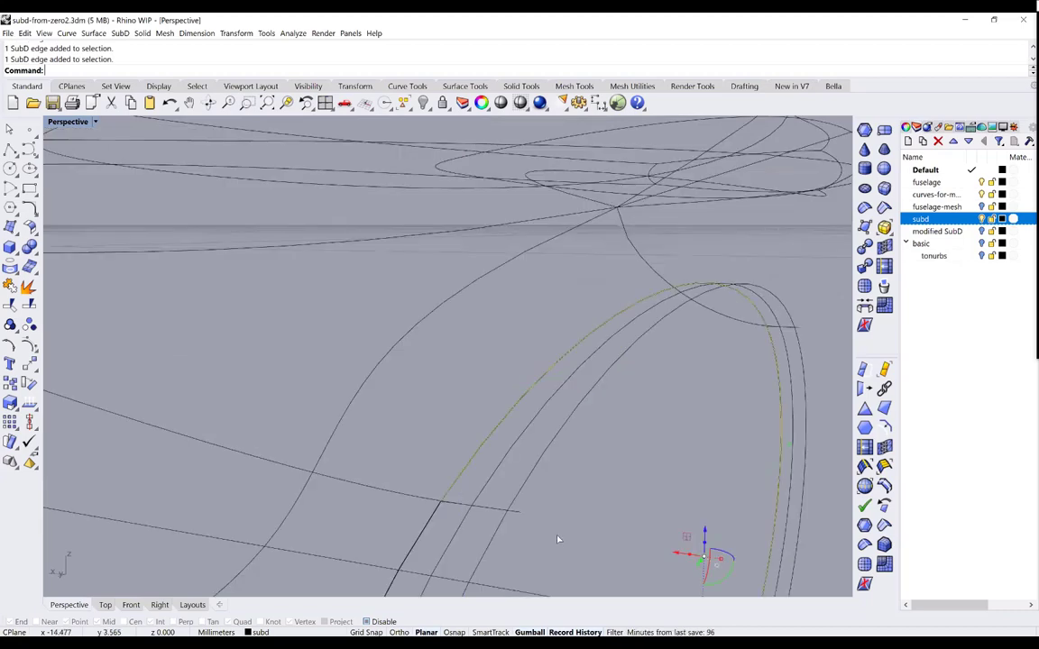
pyautogui.scroll(-5, 556, 529)
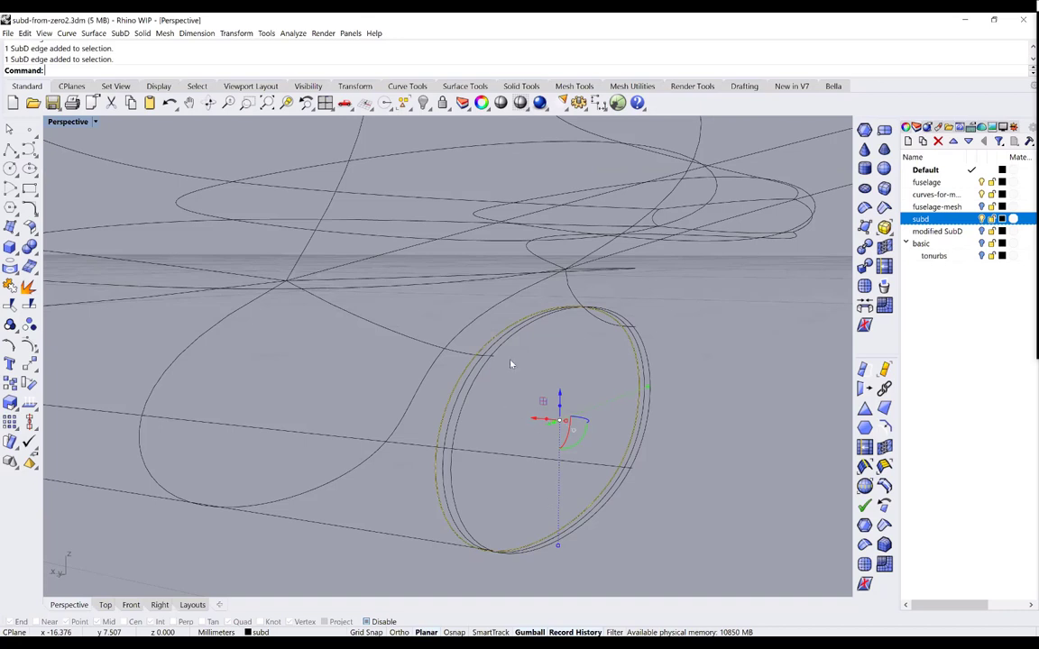
pyautogui.moveTo(510, 365)
pyautogui.keyDown('shift'); pyautogui.mouseDown()
pyautogui.moveTo(488, 365)
pyautogui.moveTo(509, 368)
pyautogui.mouseUp(); pyautogui.keyUp('shift')
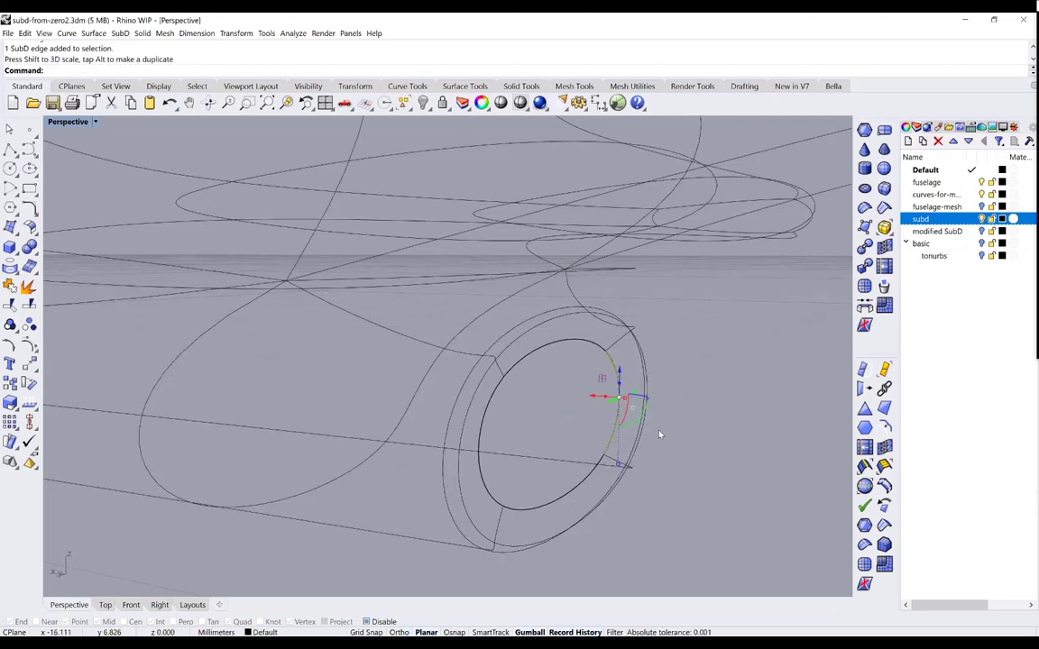
# Set the perspective view's display mode to Ghosted
pyautogui.scroll(3, 657, 431)
pyautogui.click(69, 121)
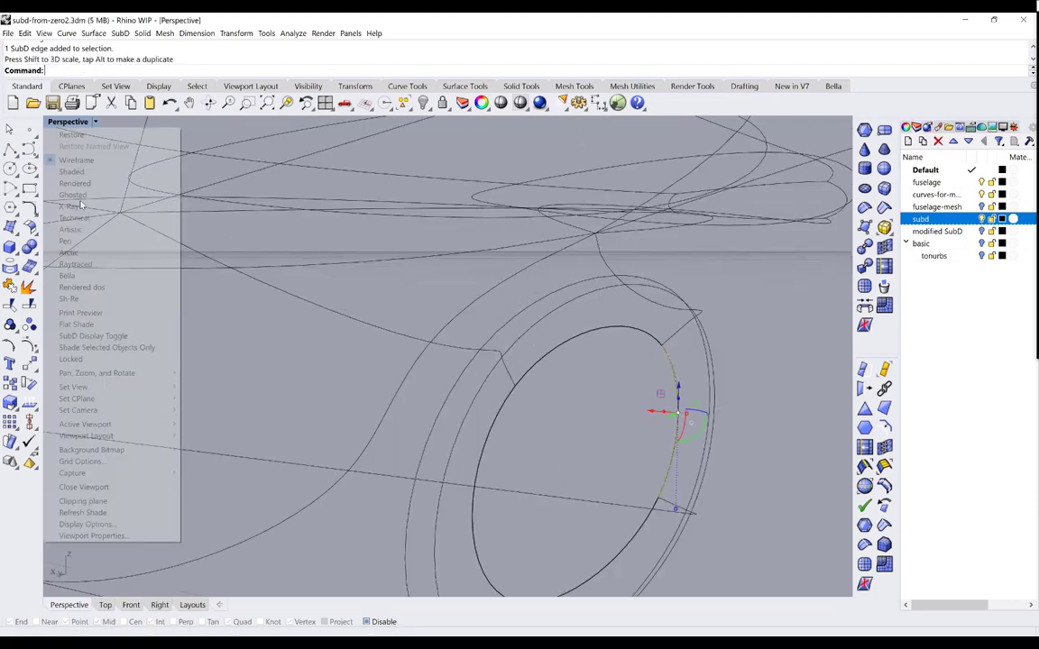
pyautogui.press('g')
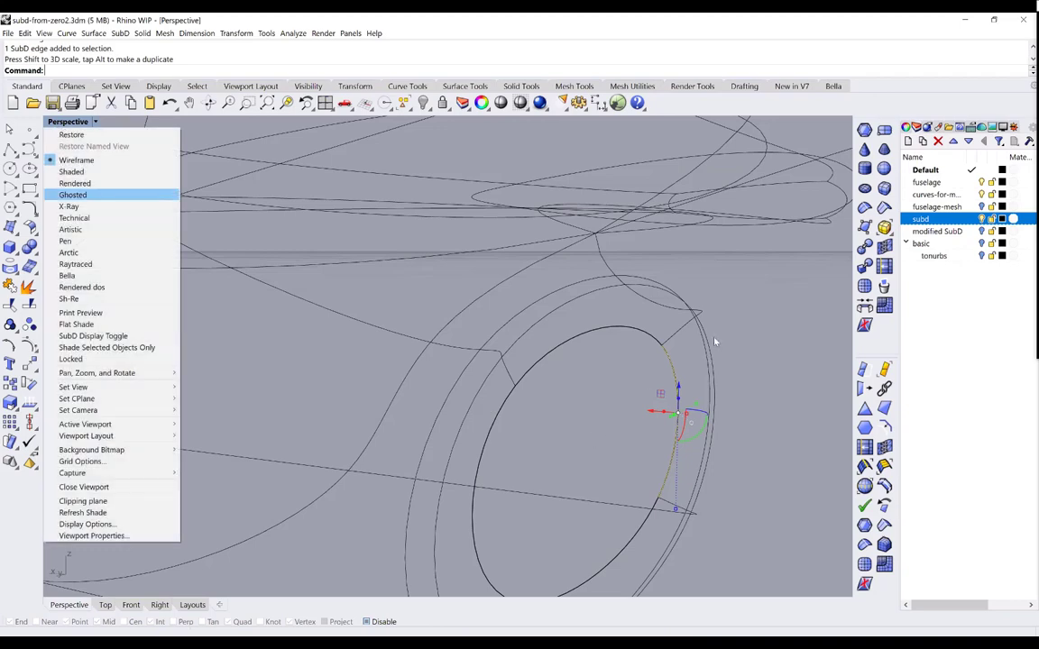
pyautogui.press('Return')
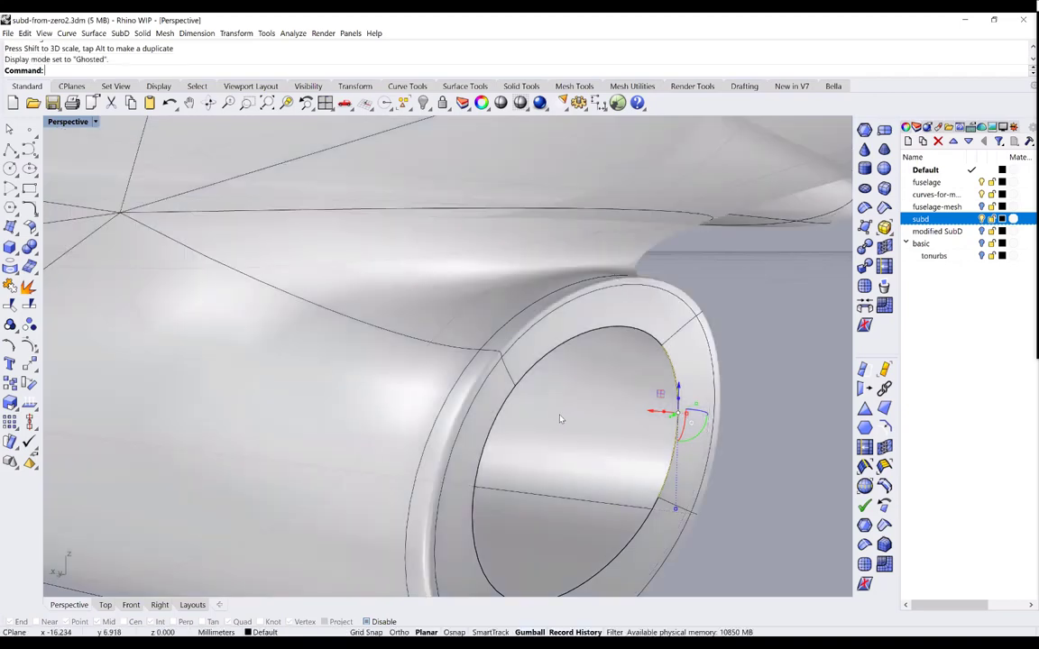
# Examine the belly extension's front intake rim and its open rear nozzle from several sides
pyautogui.moveTo(570, 414); pyautogui.dragTo(577, 413, button='right')
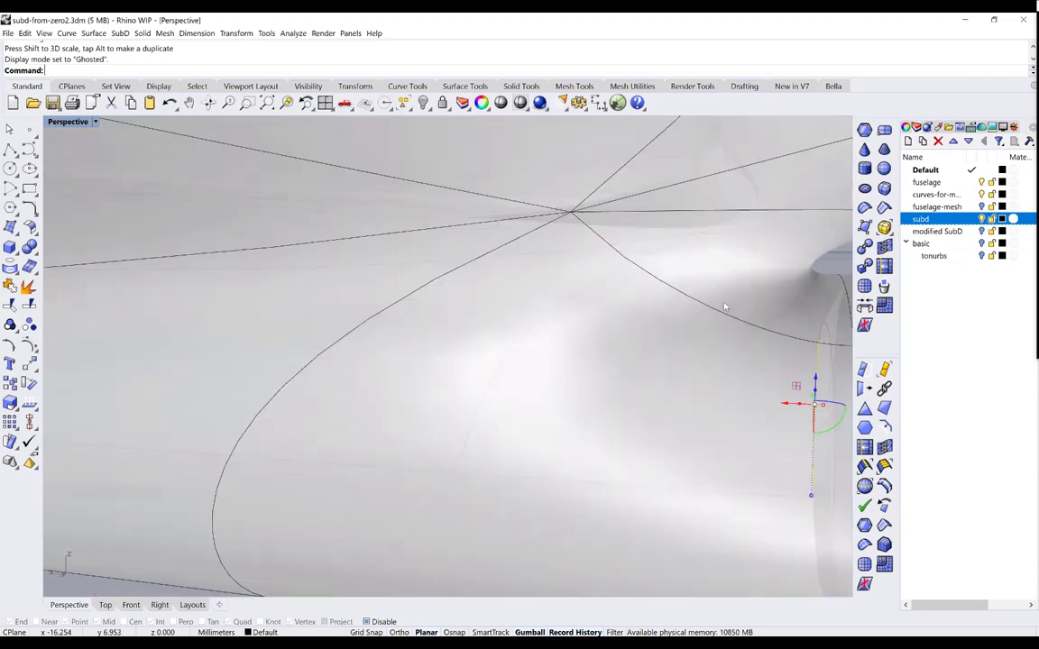
pyautogui.moveTo(729, 423); pyautogui.dragTo(736, 424, button='right')
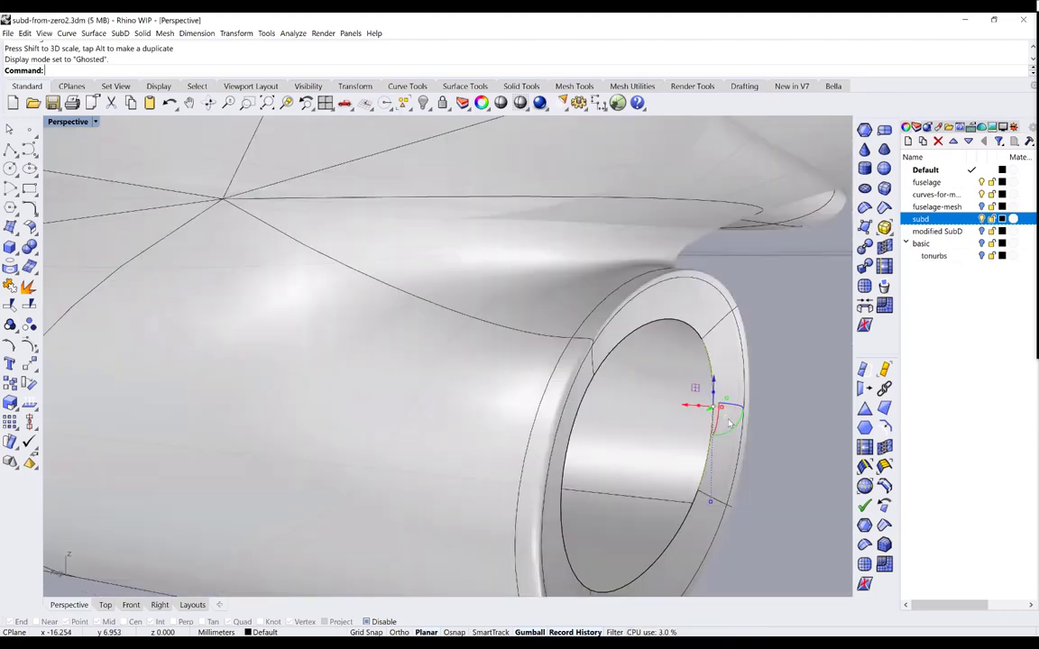
pyautogui.moveTo(306, 443); pyautogui.dragTo(370, 415, button='right')
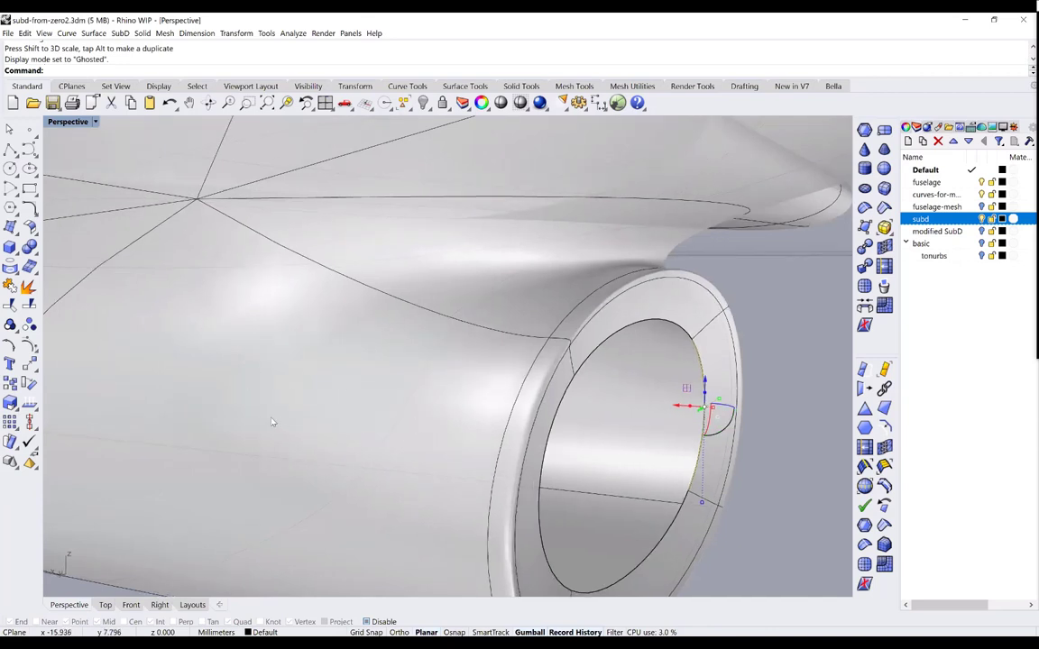
pyautogui.press('Home')
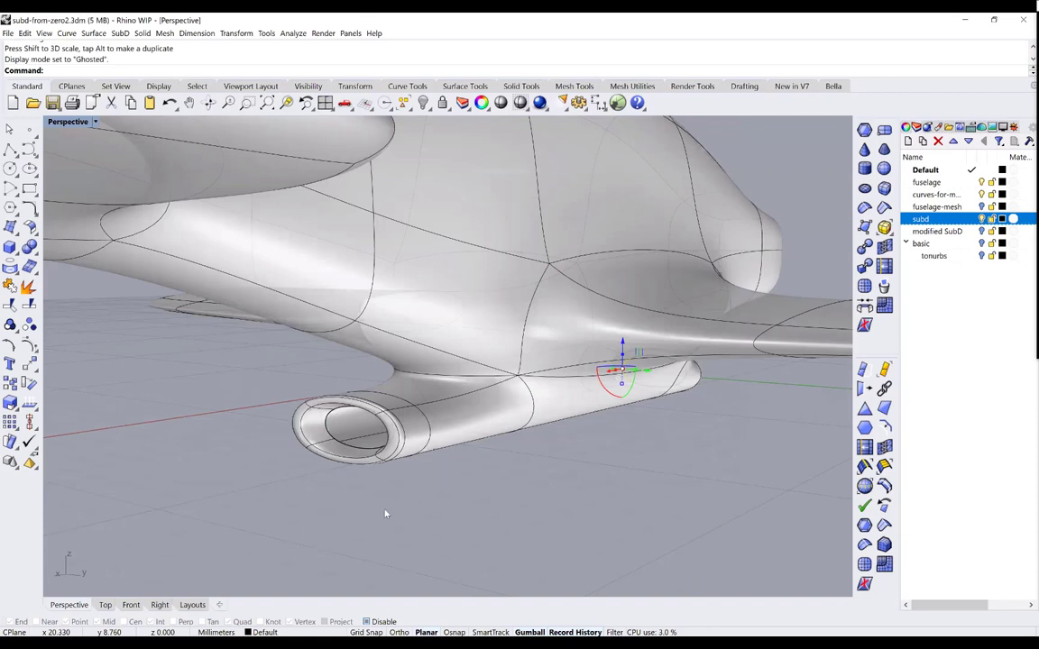
pyautogui.scroll(7, 386, 429)
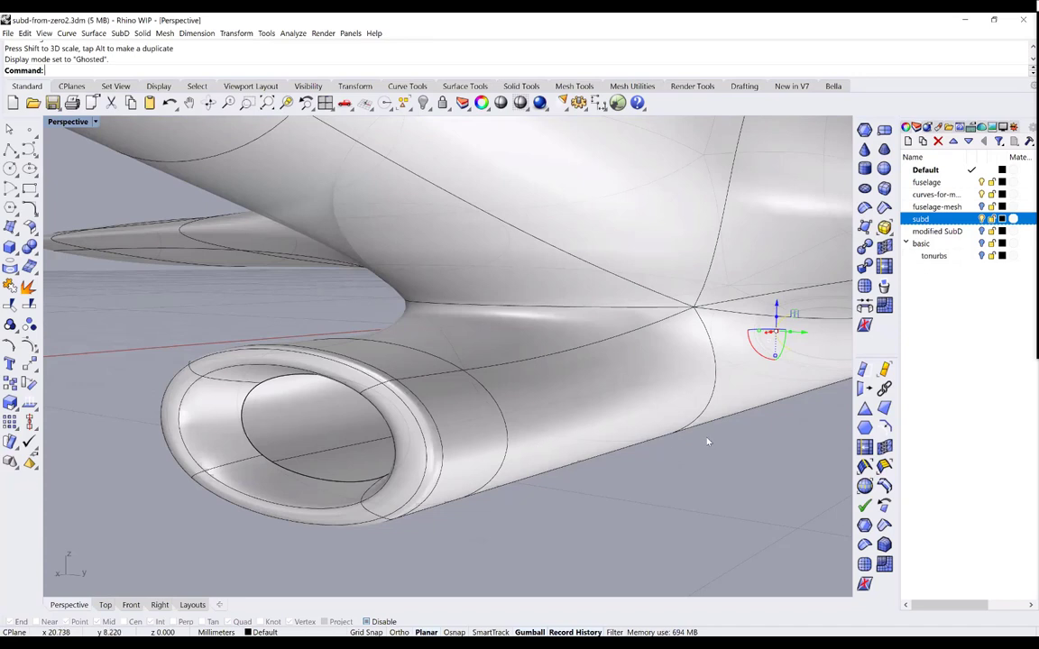
pyautogui.press('Home')
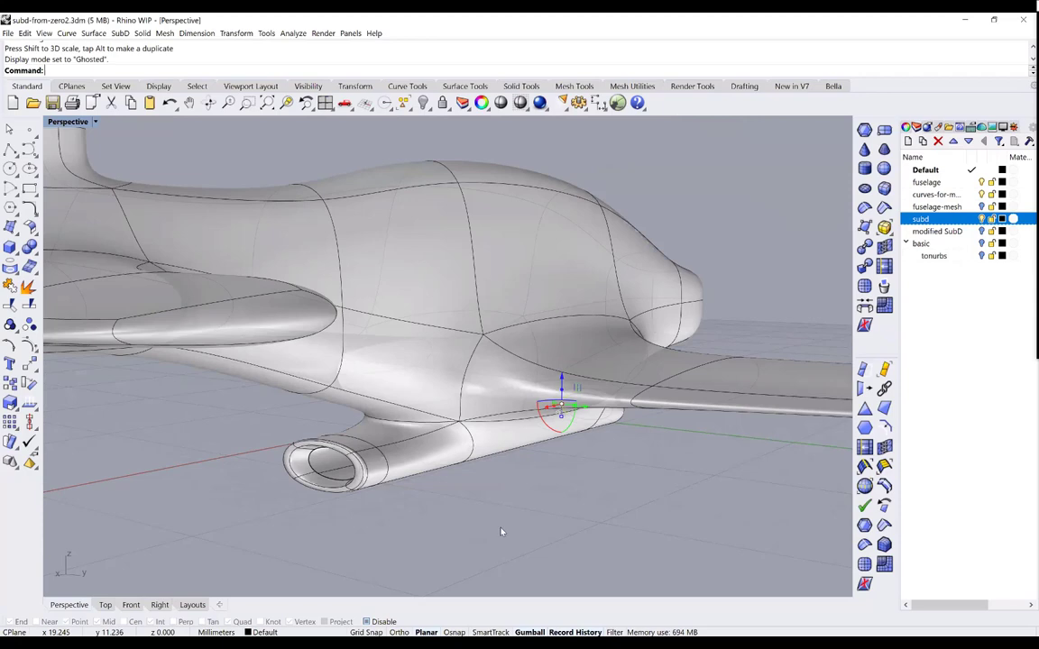
pyautogui.press('End')
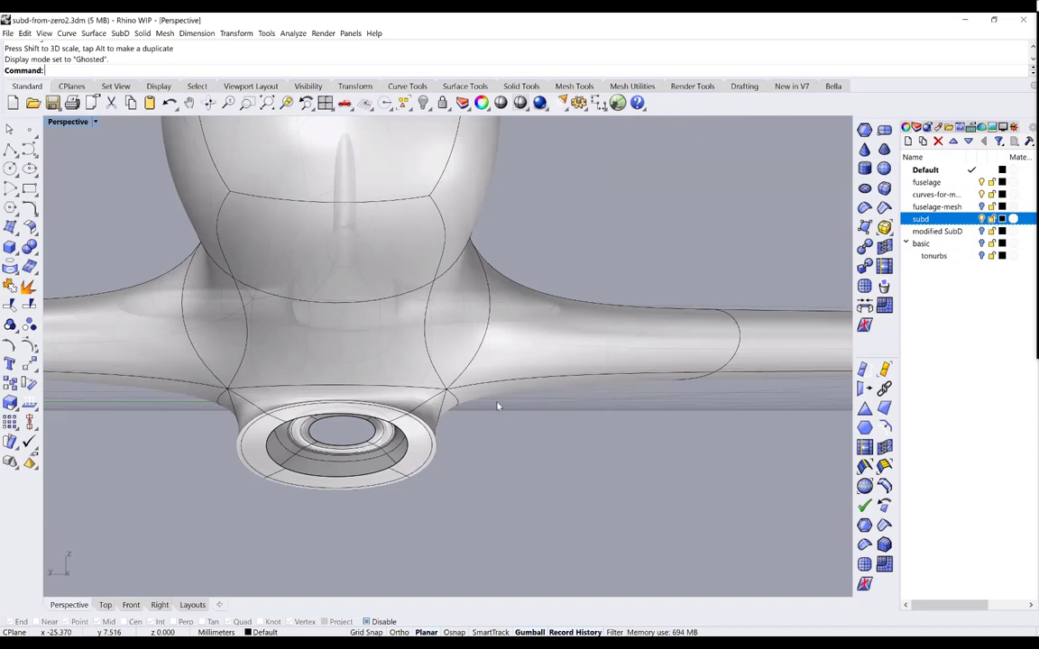
pyautogui.moveTo(520, 445); pyautogui.dragTo(552, 443, button='right')
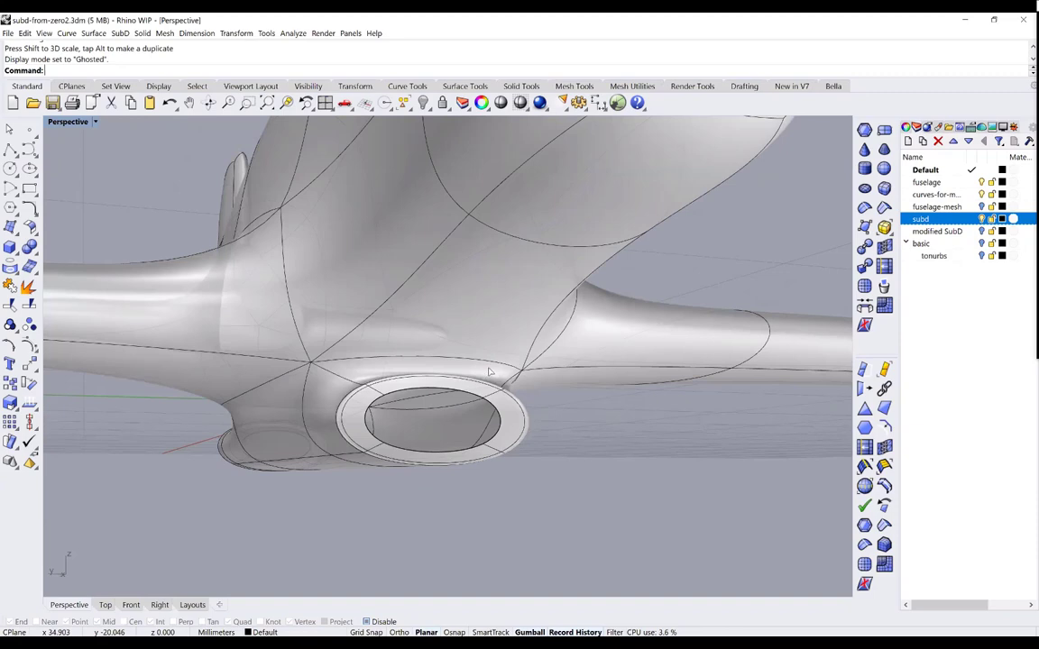
# Bridge the front intake's inner edge loop to the rear nozzle's inner edge loop, using the EdgeLoop option, to form a through duct
pyautogui.moveTo(489, 372); pyautogui.dragTo(431, 422, button='right')
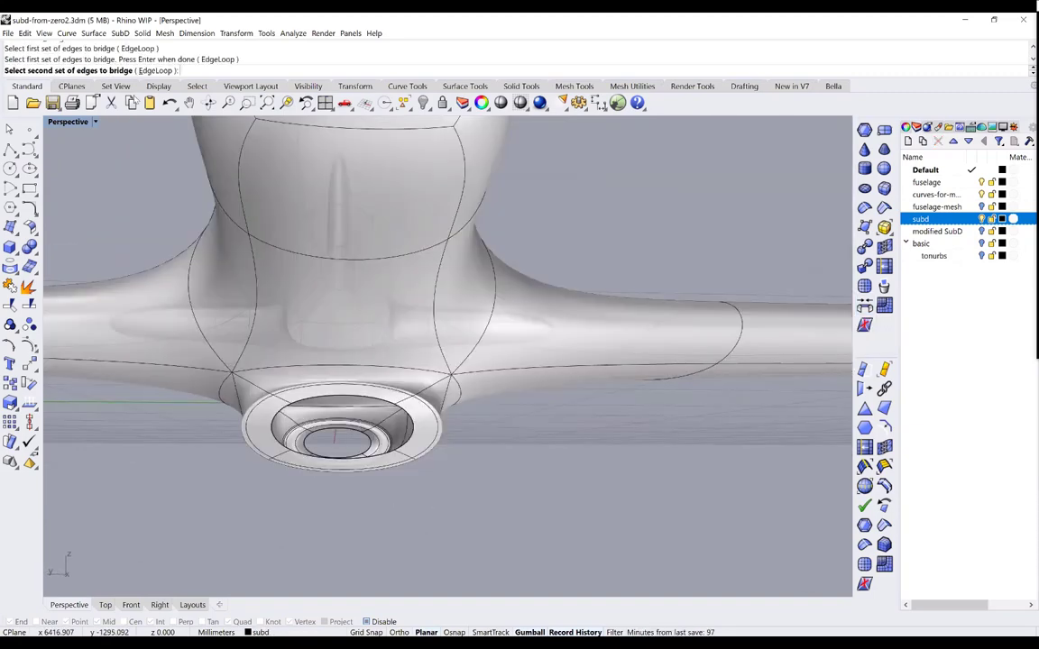
pyautogui.click(154, 70)
pyautogui.moveTo(236, 348); pyautogui.dragTo(471, 496)
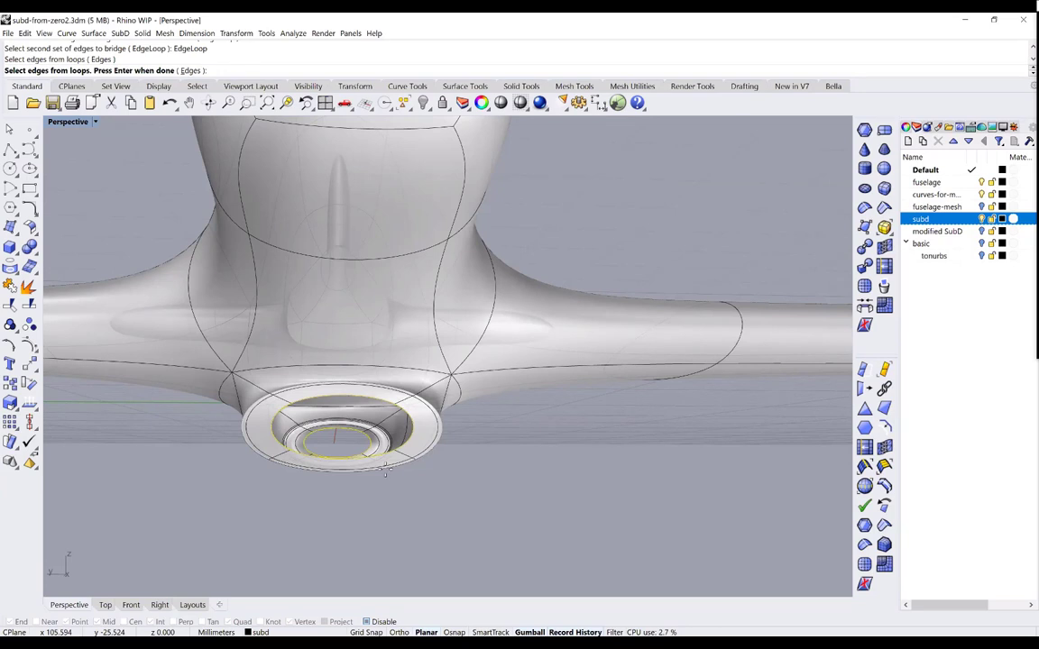
pyautogui.press('Return')
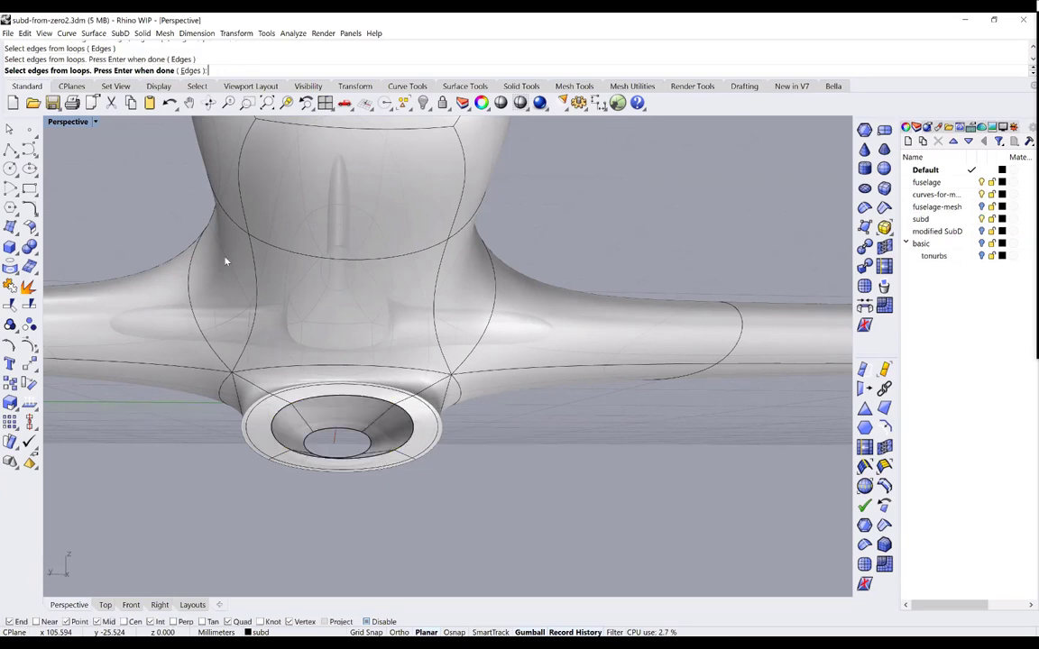